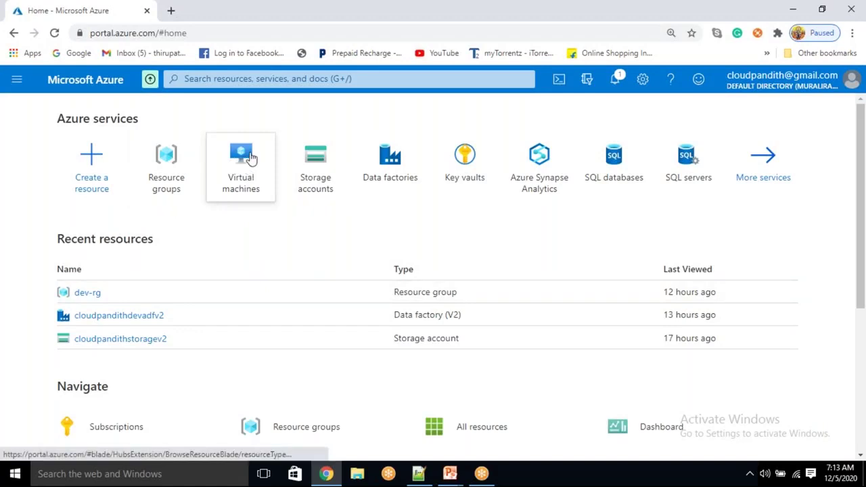
Open the Create a virtual machine form from the Virtual machines list.
{"action": "mouse_move", "coordinate": [252, 158]}
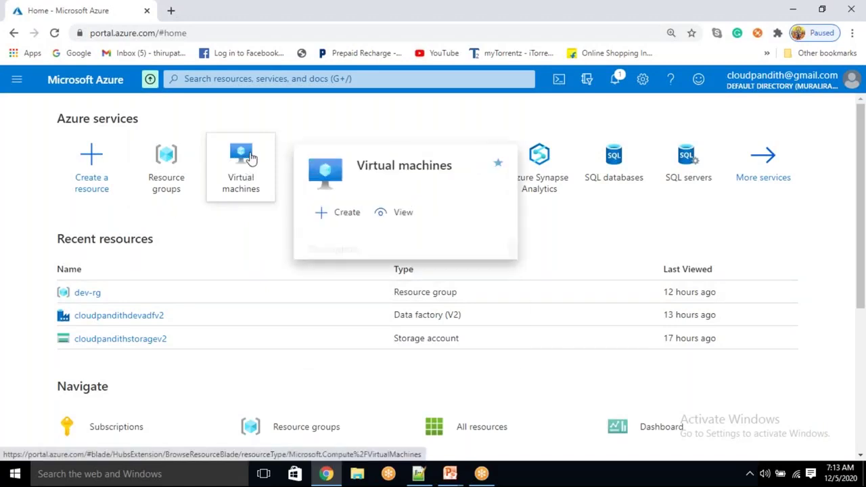
{"action": "left_click", "coordinate": [248, 158]}
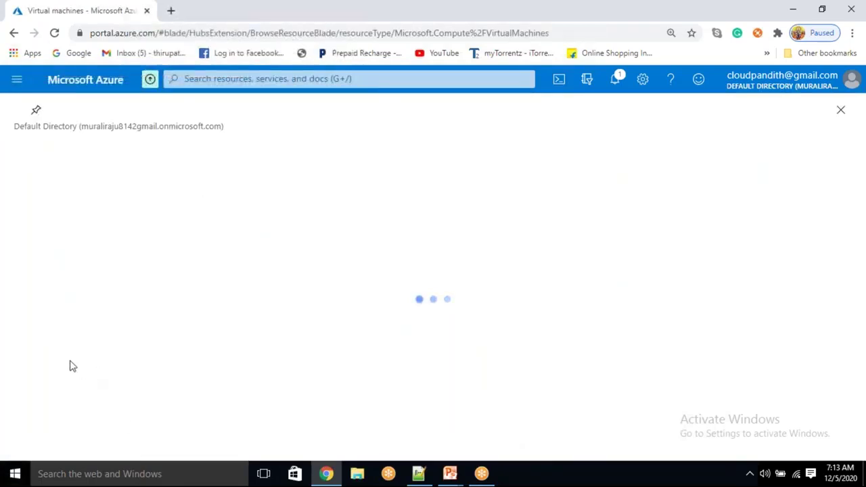
{"action": "left_click", "coordinate": [42, 178]}
{"action": "left_click", "coordinate": [47, 194]}
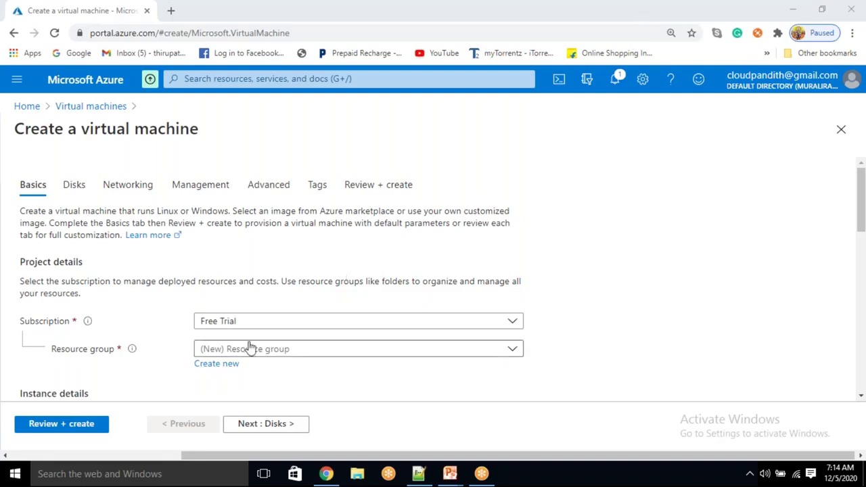
{"action": "scroll", "coordinate": [250, 347], "scroll_direction": "down", "scroll_amount": 1}
{"action": "scroll", "coordinate": [251, 348], "scroll_direction": "down", "scroll_amount": 2}
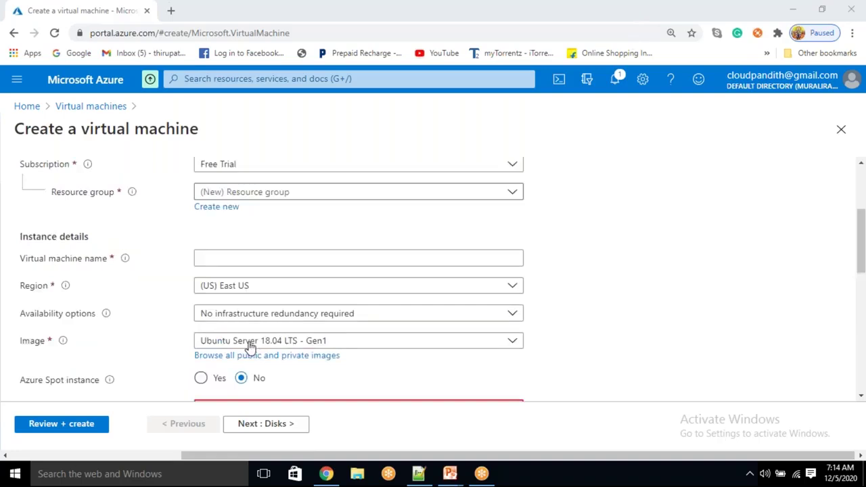
{"action": "scroll", "coordinate": [250, 348], "scroll_direction": "down", "scroll_amount": 1}
{"action": "scroll", "coordinate": [228, 308], "scroll_direction": "up", "scroll_amount": 2}
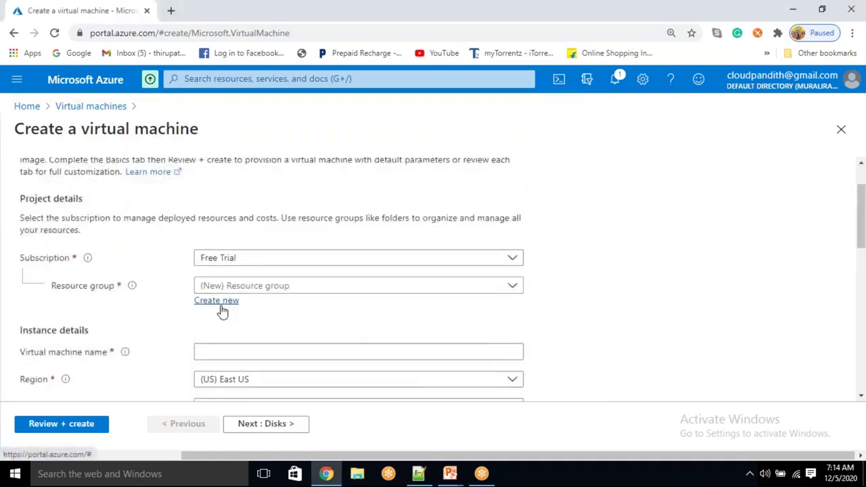
Create the new resource group cloudpandith-BI-Master-Program for the virtual machine.
{"action": "left_click", "coordinate": [221, 307]}
{"action": "type", "text": "cloud"}
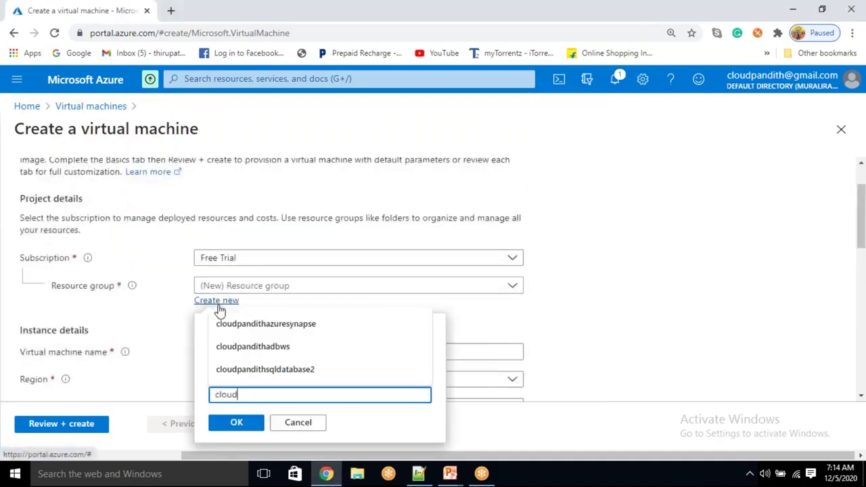
{"action": "type", "text": "pandith-"}
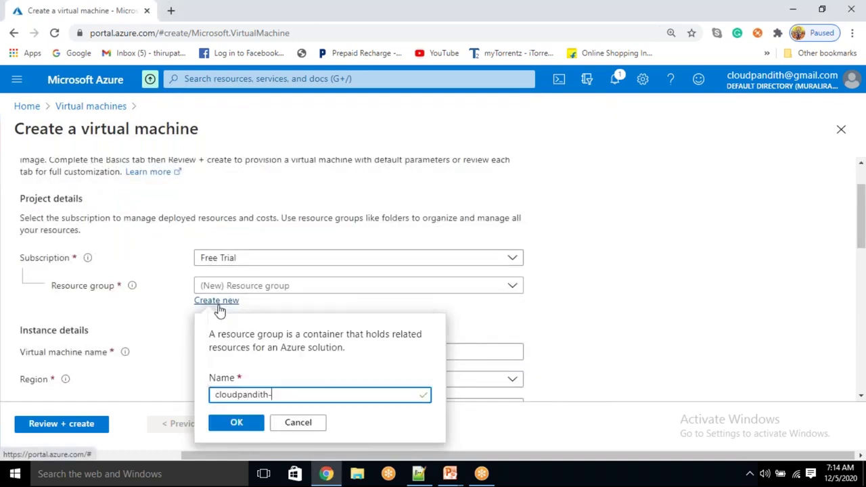
{"action": "type", "text": "BI-Master-Program"}
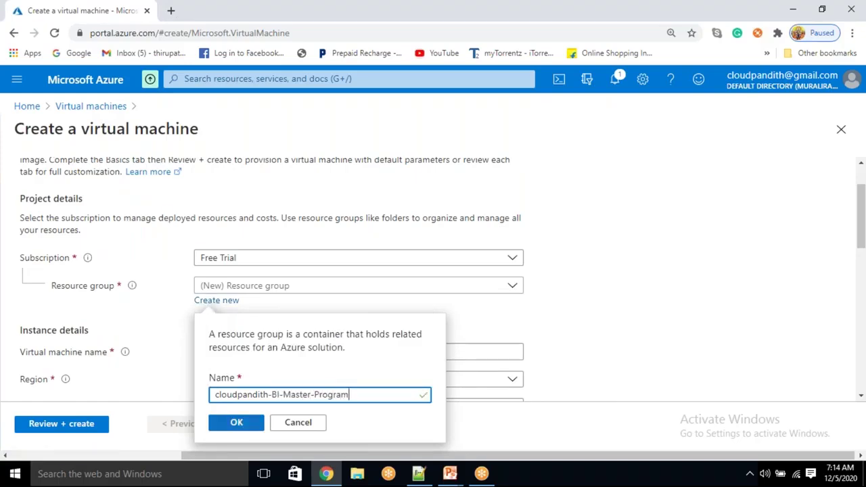
{"action": "left_click", "coordinate": [236, 422]}
{"action": "scroll", "coordinate": [218, 228], "scroll_direction": "down", "scroll_amount": 5}
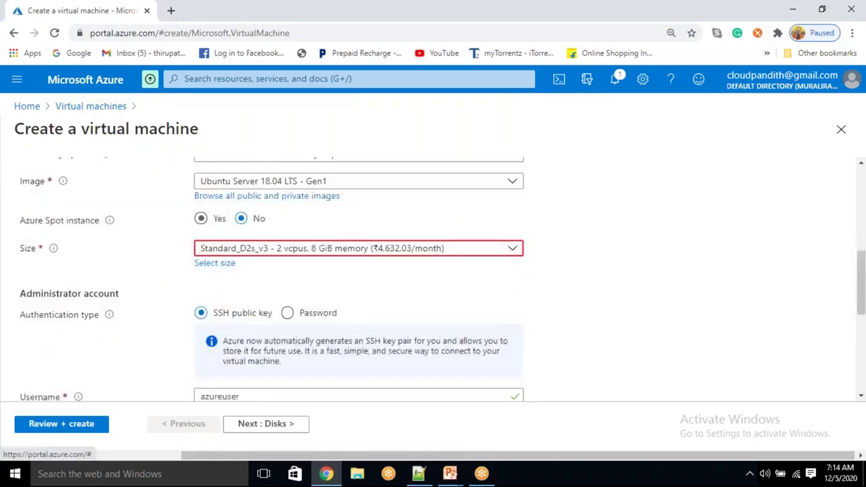
{"action": "scroll", "coordinate": [218, 226], "scroll_direction": "up", "scroll_amount": 3}
Name the virtual machine cloudpandithvm and browse all available images.
{"action": "left_click", "coordinate": [216, 288]}
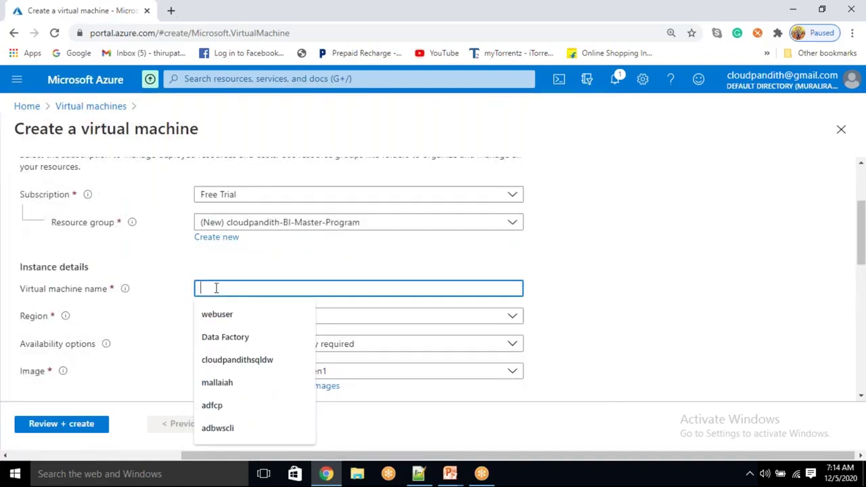
{"action": "type", "text": "cloudpandithvm"}
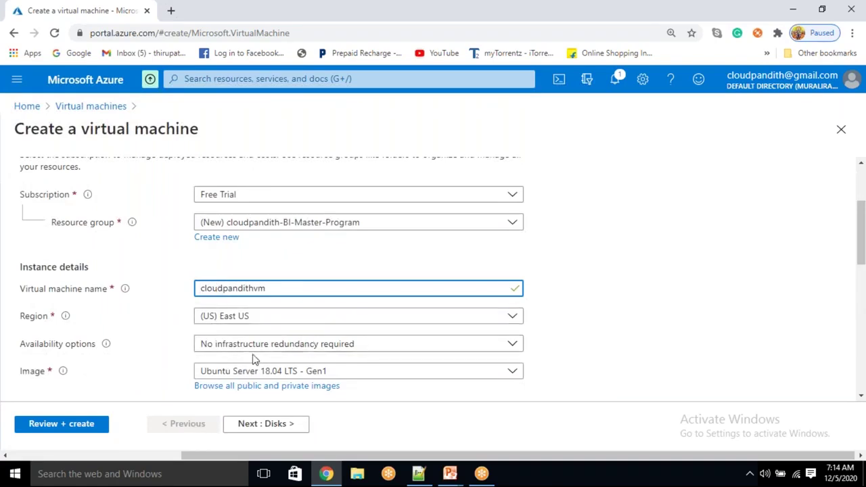
{"action": "scroll", "coordinate": [284, 338], "scroll_direction": "down", "scroll_amount": 1}
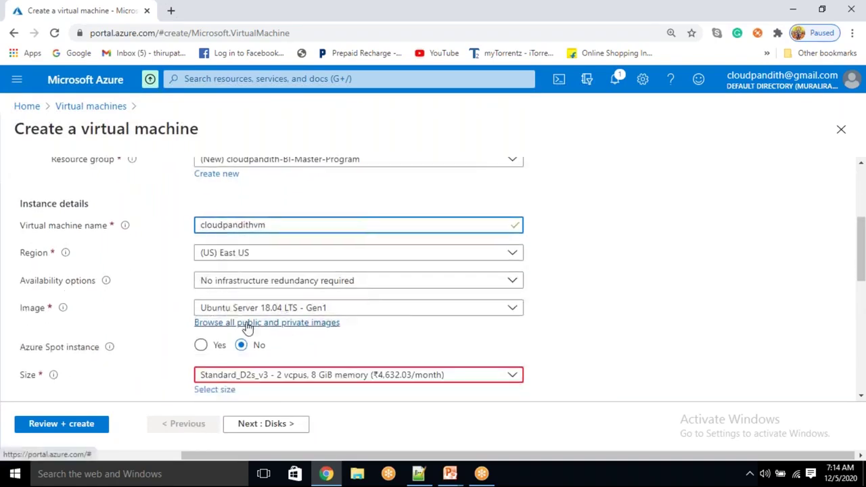
{"action": "left_click", "coordinate": [247, 324]}
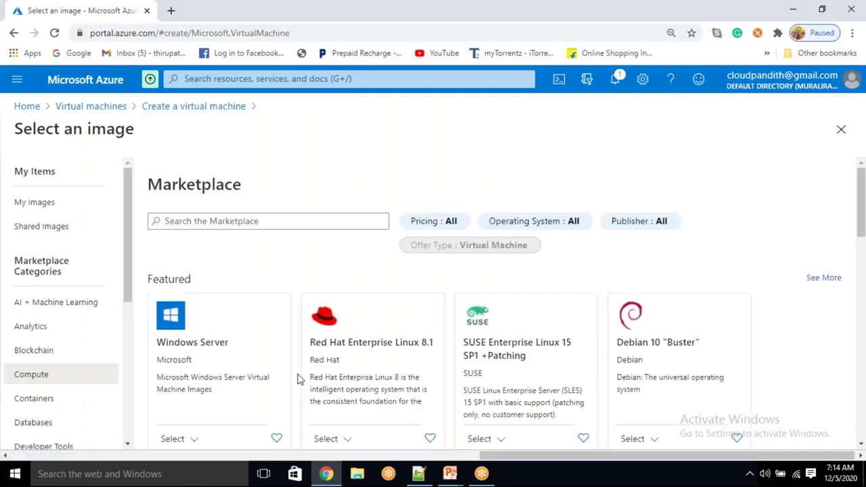
Search the Marketplace images for 'sql server'.
{"action": "left_click", "coordinate": [199, 226]}
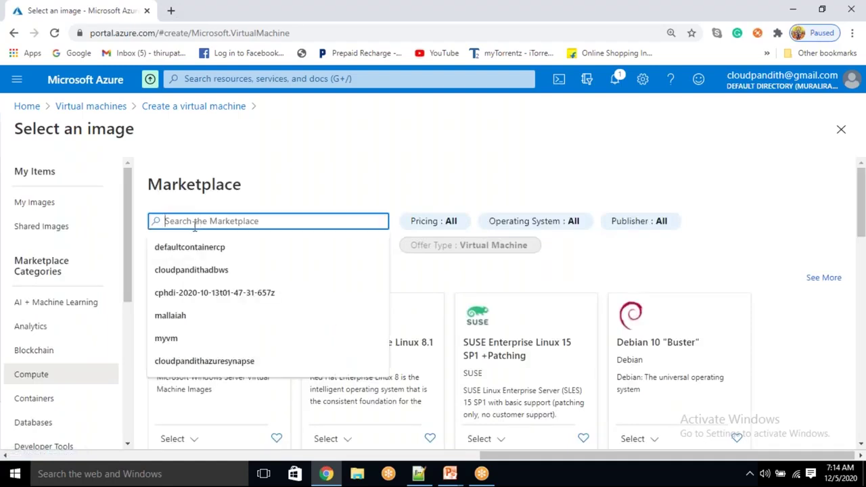
{"action": "type", "text": "sql server"}
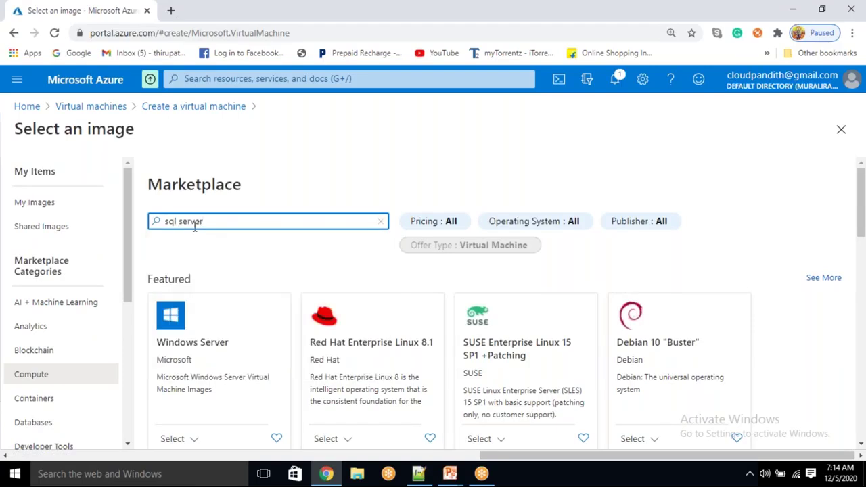
{"action": "key", "text": "Return"}
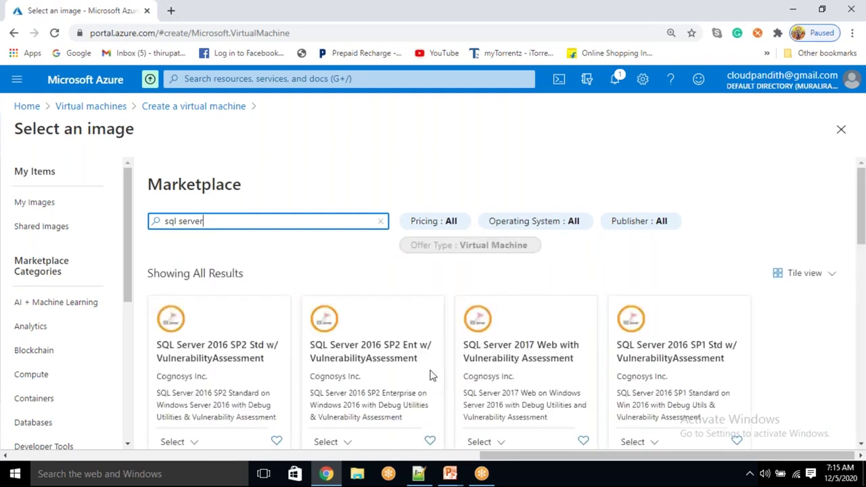
{"action": "scroll", "coordinate": [338, 277], "scroll_direction": "down", "scroll_amount": 1}
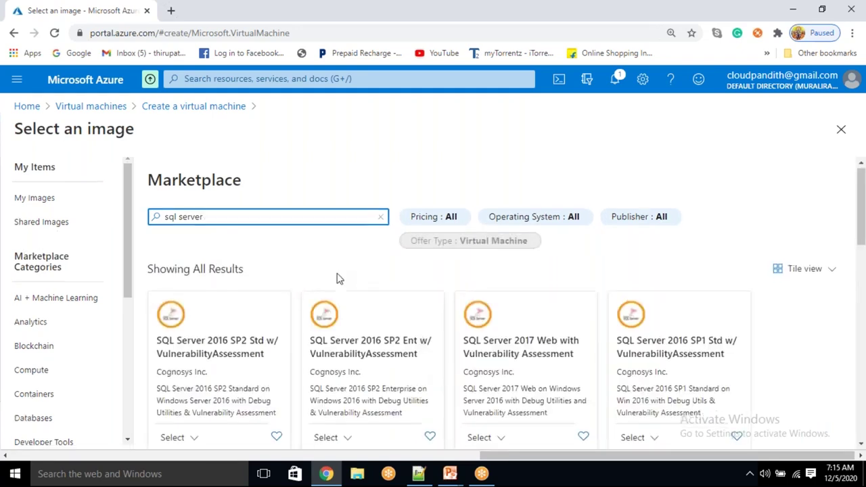
{"action": "scroll", "coordinate": [322, 309], "scroll_direction": "down", "scroll_amount": 5}
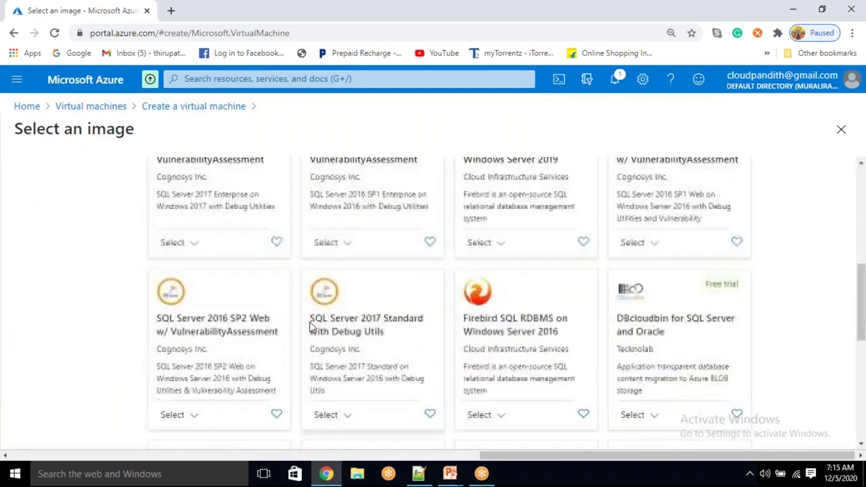
{"action": "scroll", "coordinate": [310, 328], "scroll_direction": "down", "scroll_amount": 5}
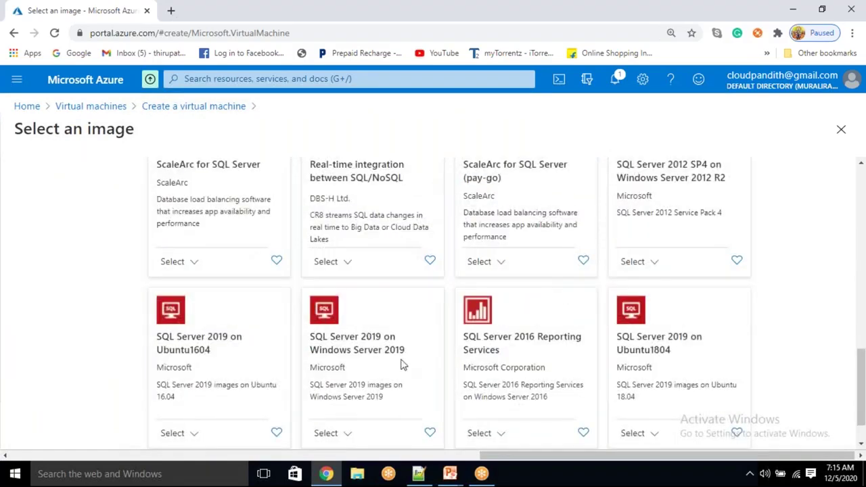
{"action": "scroll", "coordinate": [324, 437], "scroll_direction": "down", "scroll_amount": 2}
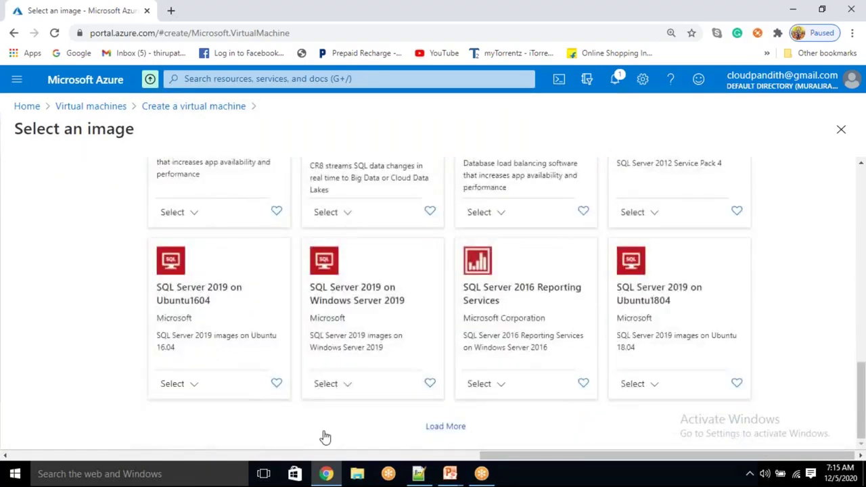
Choose the SQL Server 2019 Enterprise on Windows Server 2019 - Gen1 image.
{"action": "left_click", "coordinate": [349, 385]}
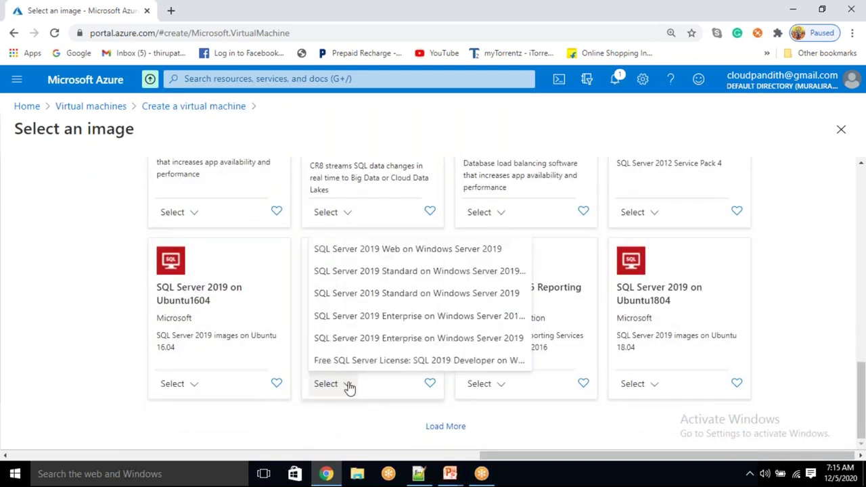
{"action": "left_click", "coordinate": [393, 337]}
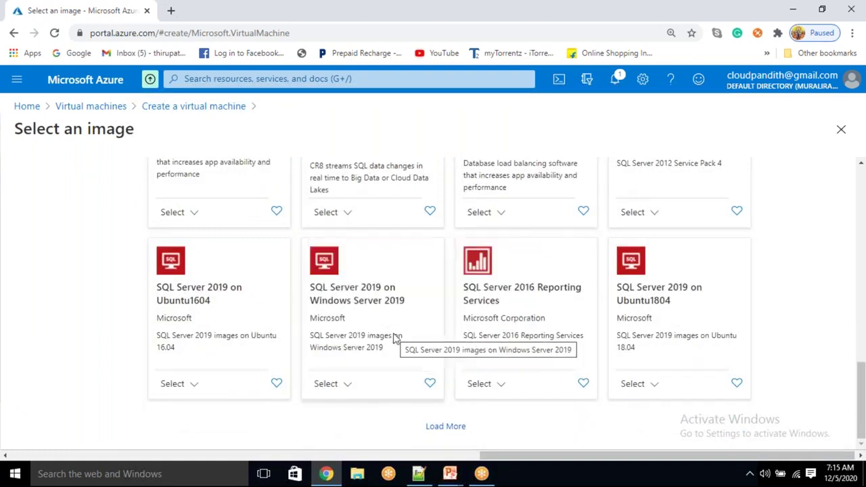
{"action": "scroll", "coordinate": [265, 344], "scroll_direction": "up", "scroll_amount": 1}
{"action": "scroll", "coordinate": [264, 345], "scroll_direction": "down", "scroll_amount": 5}
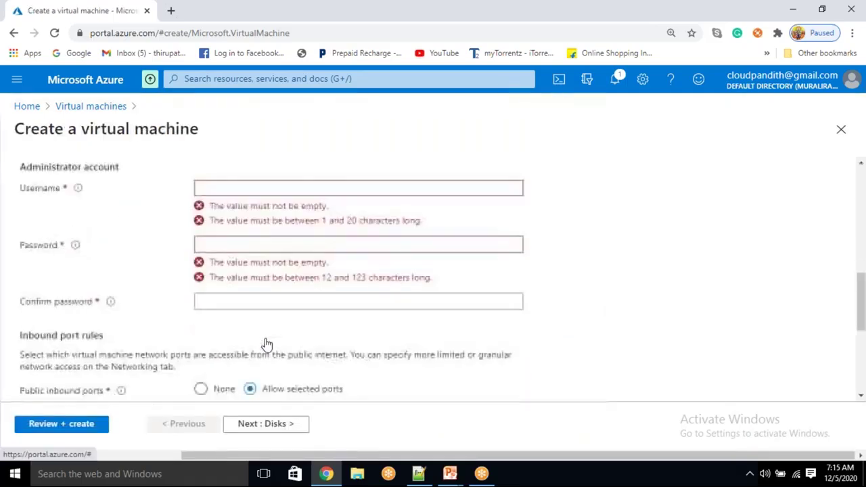
Enter the administrator username, password and password confirmation.
{"action": "left_click", "coordinate": [229, 189]}
{"action": "key", "text": "Tab"}
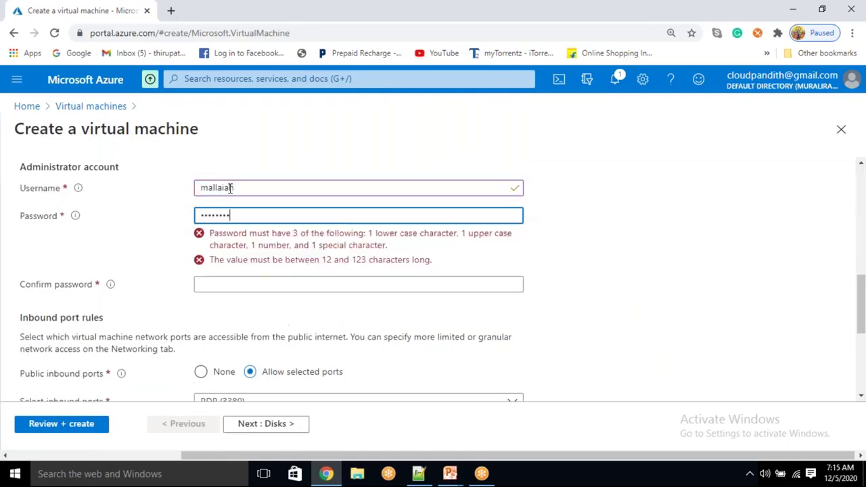
{"action": "key", "text": "Tab"}
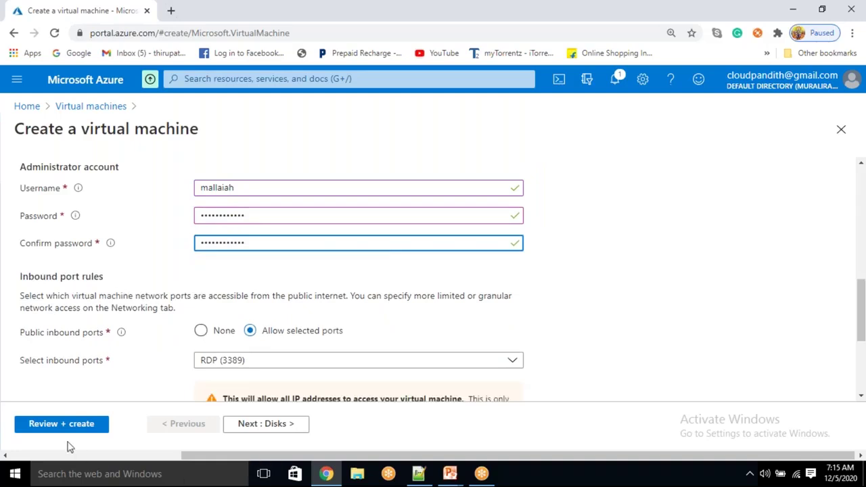
Review the SQL virtual machine settings and create it after validation passes.
{"action": "left_click", "coordinate": [54, 425]}
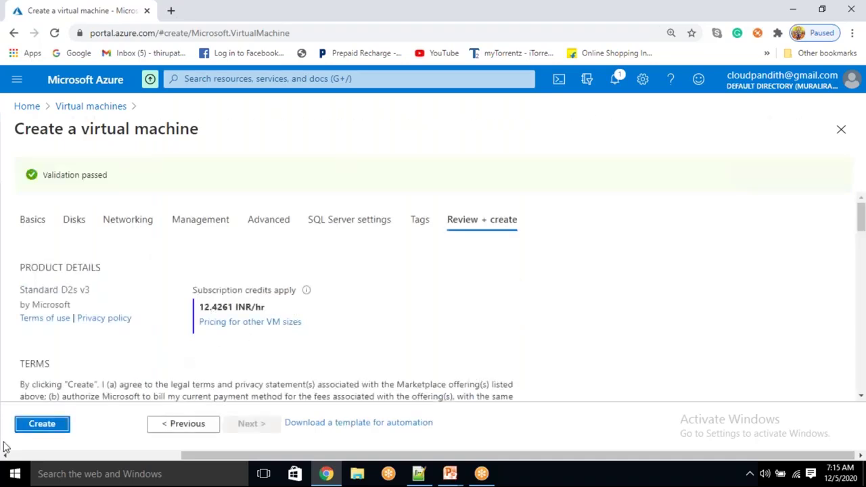
{"action": "left_click", "coordinate": [53, 427]}
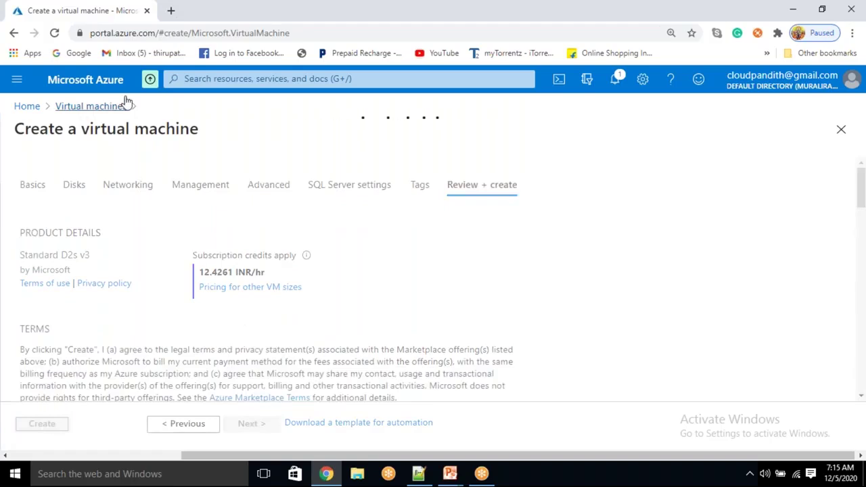
{"action": "left_click", "coordinate": [171, 11]}
Load portal.azure.com in the new tab and open the Create storage account form.
{"action": "type", "text": "PORtal.azure.com"}
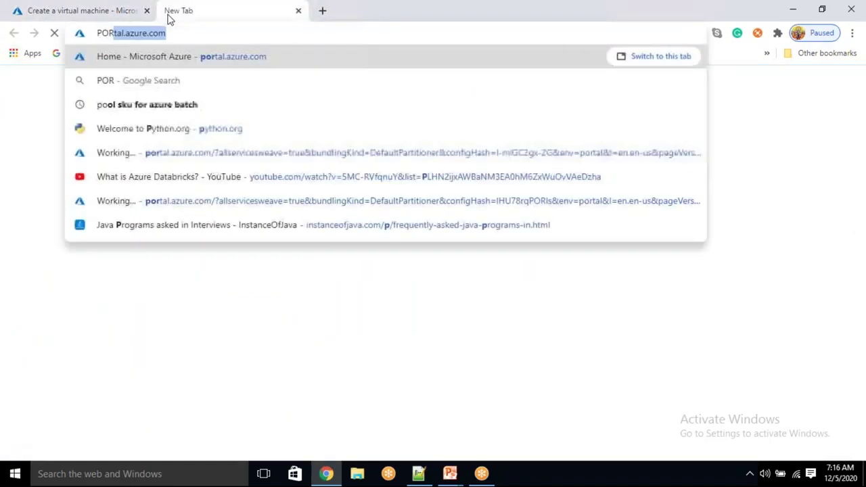
{"action": "key", "text": "Return"}
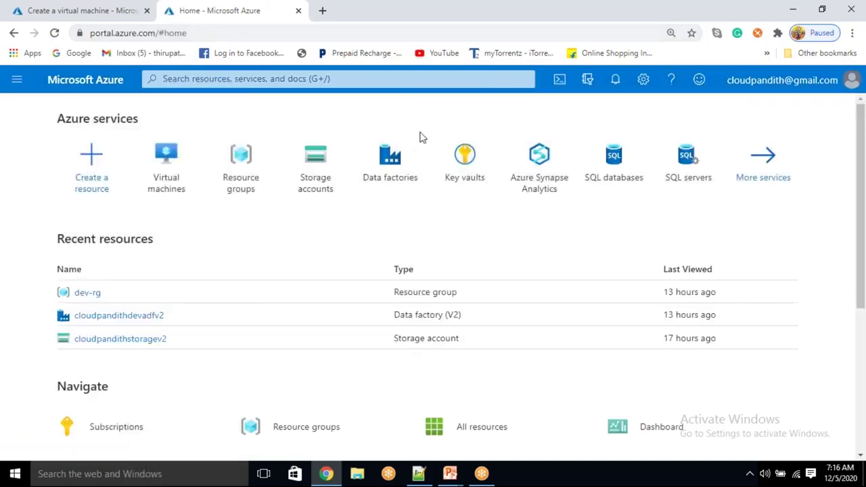
{"action": "left_click", "coordinate": [313, 158]}
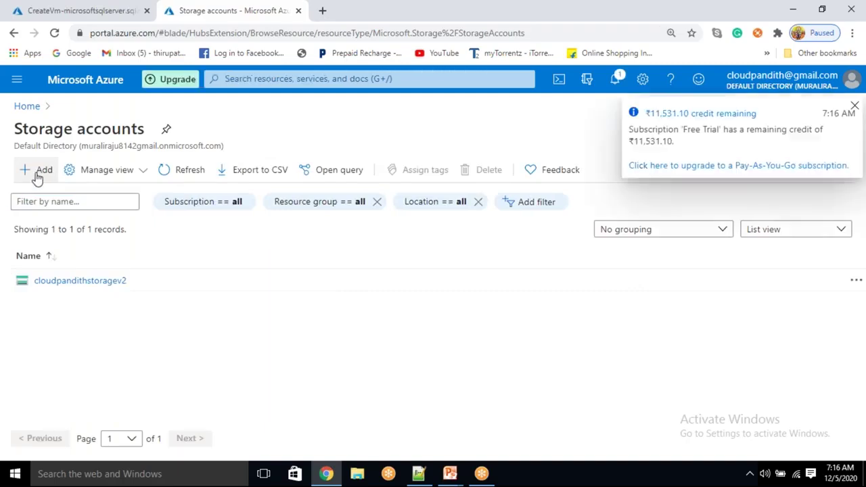
{"action": "left_click", "coordinate": [39, 175]}
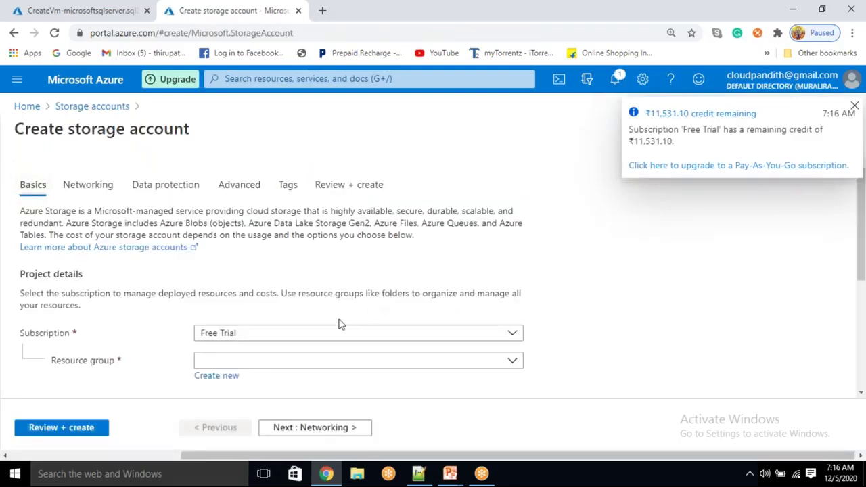
Place the storage account in the cloudpandith-BI-Master-Program resource group.
{"action": "scroll", "coordinate": [293, 342], "scroll_direction": "down", "scroll_amount": 1}
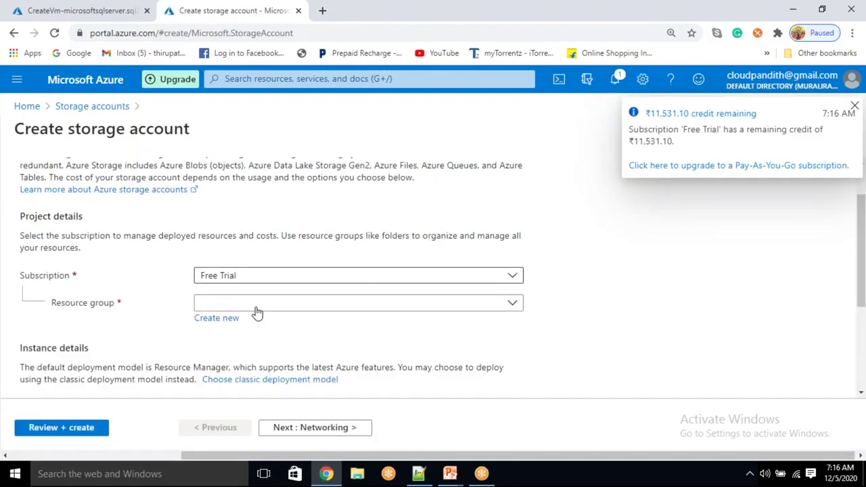
{"action": "left_click", "coordinate": [241, 303]}
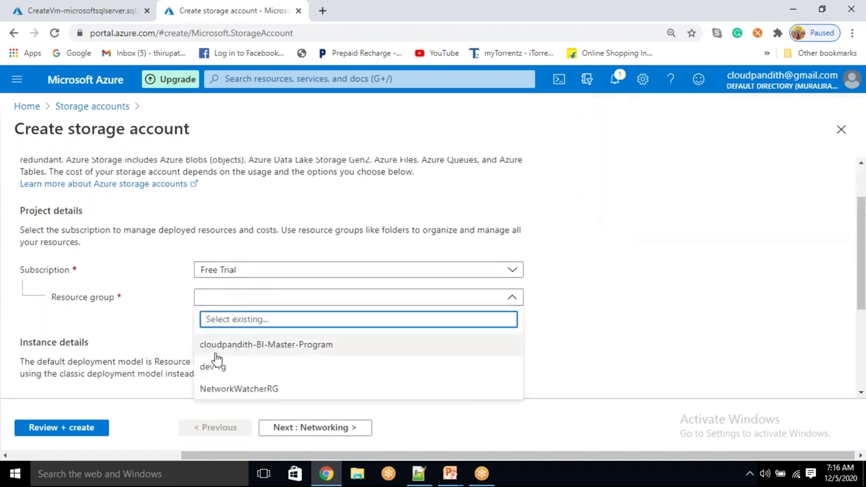
{"action": "left_click", "coordinate": [215, 350]}
{"action": "scroll", "coordinate": [217, 342], "scroll_direction": "up", "scroll_amount": 1}
{"action": "scroll", "coordinate": [215, 342], "scroll_direction": "down", "scroll_amount": 1}
{"action": "scroll", "coordinate": [213, 338], "scroll_direction": "up", "scroll_amount": 1}
{"action": "scroll", "coordinate": [213, 340], "scroll_direction": "down", "scroll_amount": 4}
Name the storage account cloudpandithadlsv2store.
{"action": "left_click", "coordinate": [220, 247]}
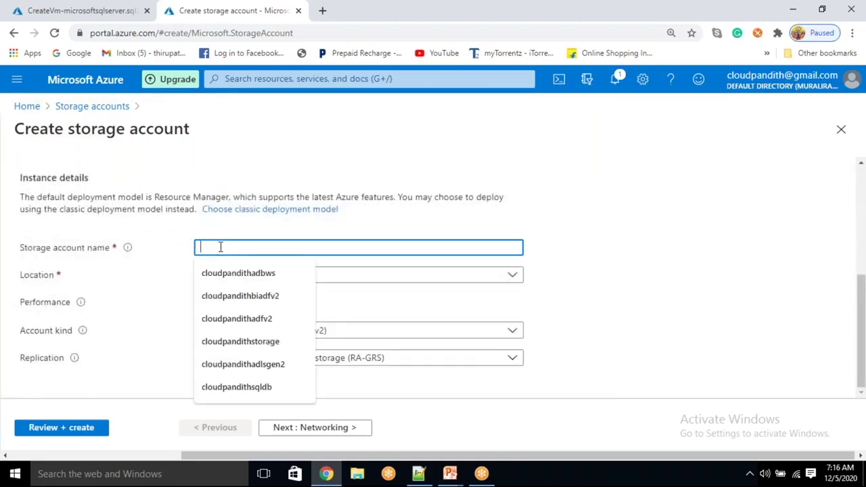
{"action": "type", "text": "cloudpandithadlsgen2"}
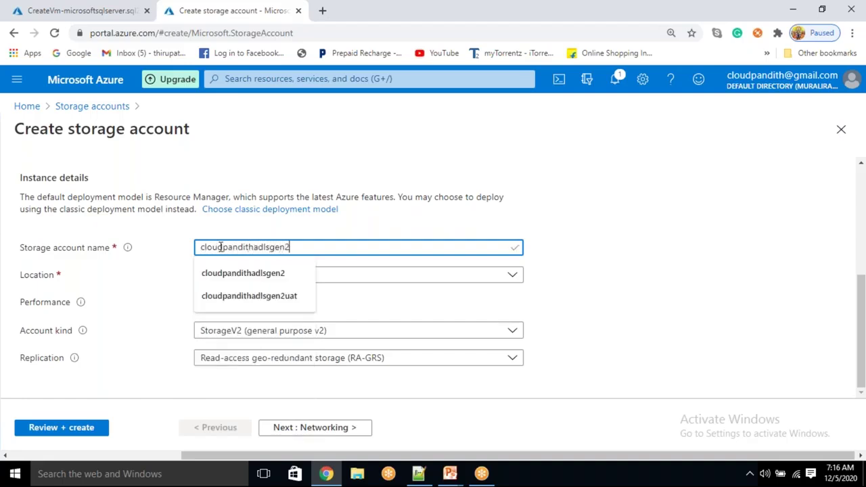
{"action": "type", "text": "storage"}
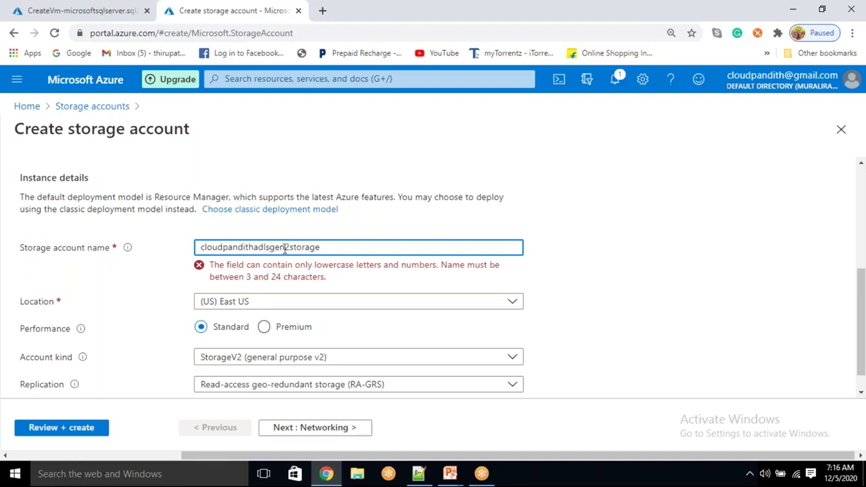
{"action": "key", "text": "Delete"}
{"action": "key", "text": "Delete"}
{"action": "key", "text": "Delete"}
{"action": "type", "text": "v2"}
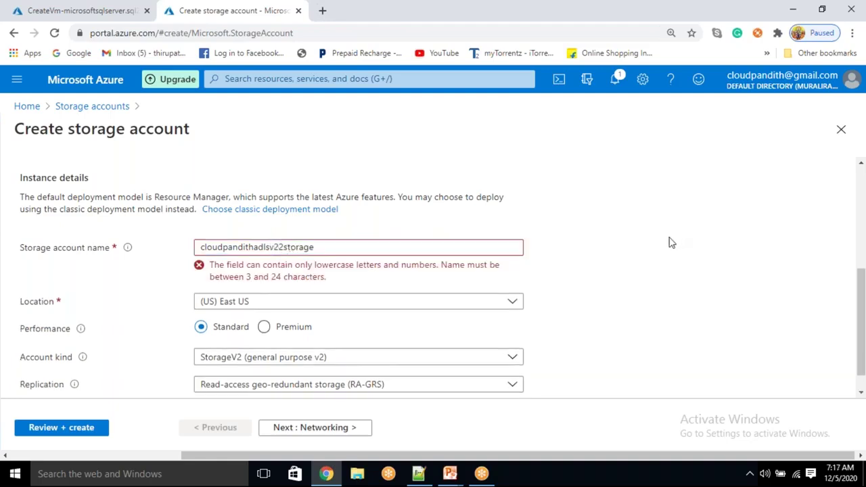
{"action": "left_click", "coordinate": [285, 247]}
{"action": "key", "text": "BackSpace"}
{"action": "left_click", "coordinate": [624, 229]}
{"action": "left_click", "coordinate": [364, 249]}
{"action": "key", "text": "BackSpace"}
{"action": "key", "text": "BackSpace"}
{"action": "key", "text": "BackSpace"}
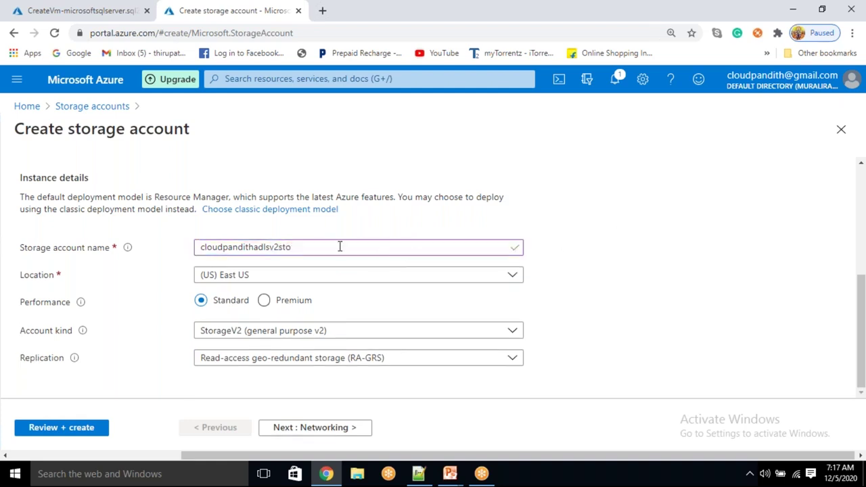
{"action": "left_click", "coordinate": [327, 249]}
{"action": "type", "text": "e"}
Enable hierarchical namespace under Advanced, then review and create cloudpandithadlsv2store.
{"action": "left_click", "coordinate": [325, 428]}
{"action": "left_click", "coordinate": [325, 428]}
{"action": "left_click", "coordinate": [325, 432]}
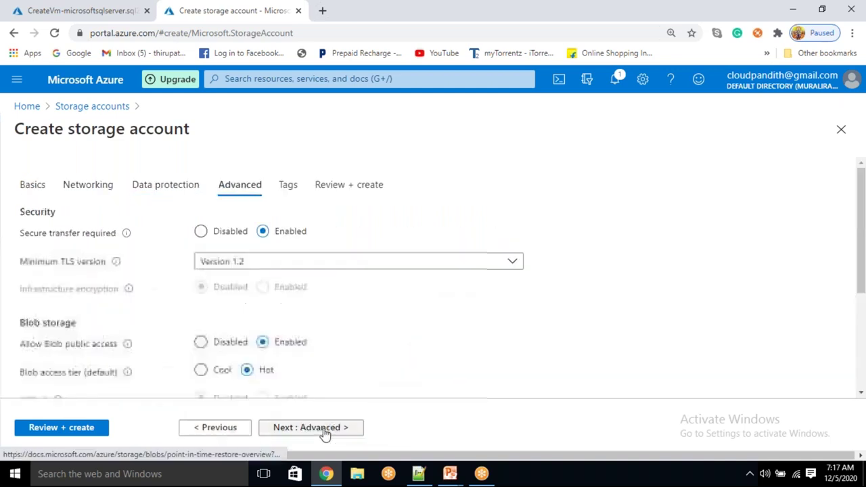
{"action": "scroll", "coordinate": [232, 324], "scroll_direction": "down", "scroll_amount": 5}
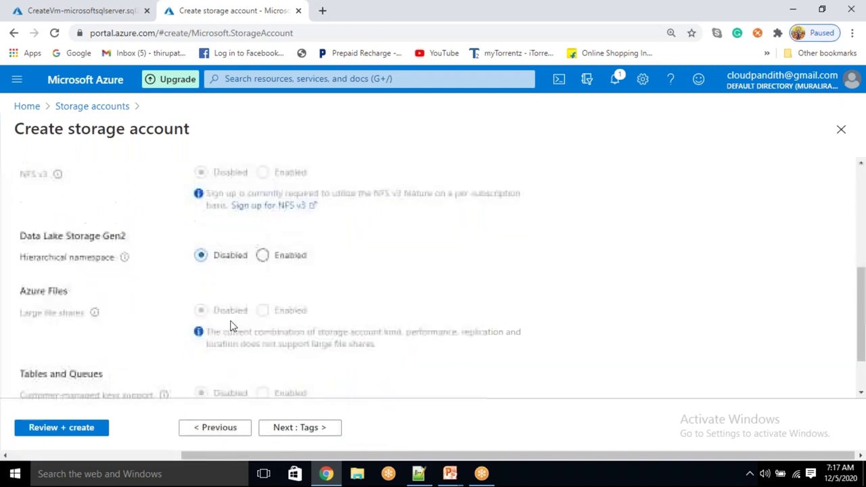
{"action": "left_click", "coordinate": [264, 256]}
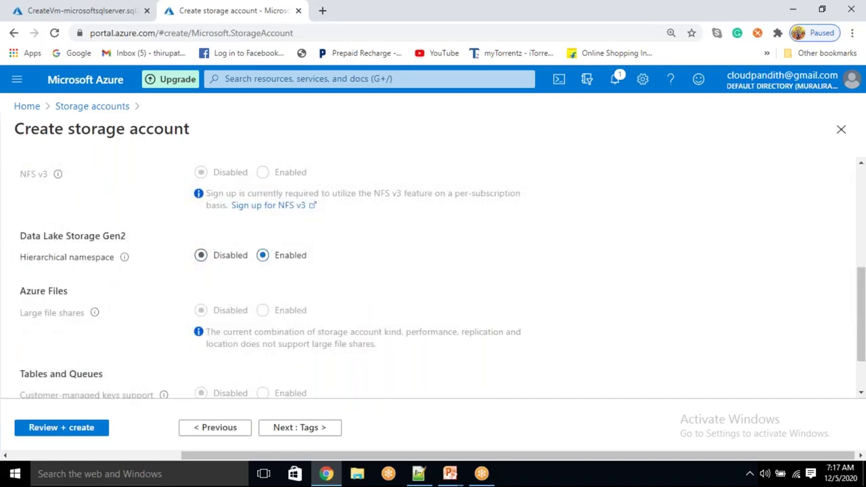
{"action": "left_click", "coordinate": [66, 438]}
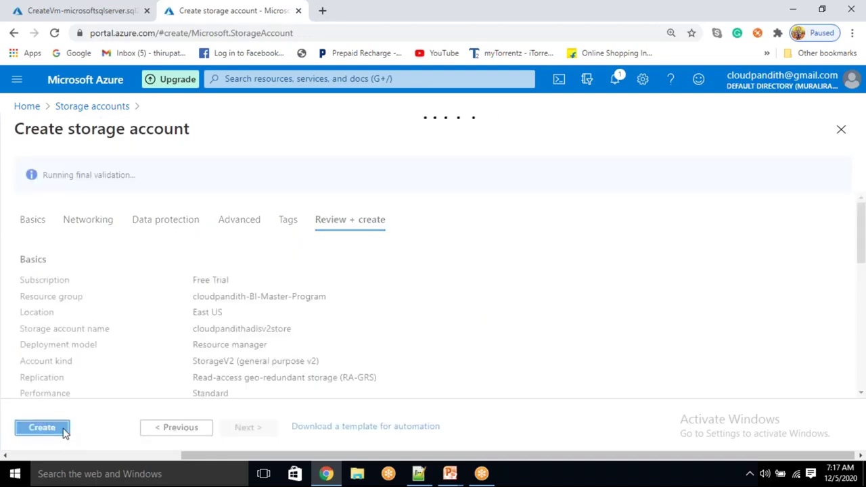
{"action": "left_click", "coordinate": [42, 428]}
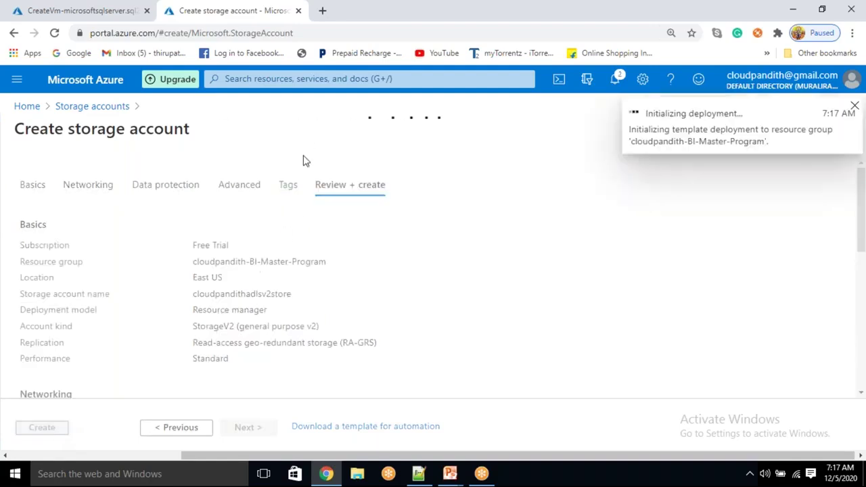
Load portal.azure.com in a new tab and open the Create Data Factory form.
{"action": "left_click", "coordinate": [322, 10]}
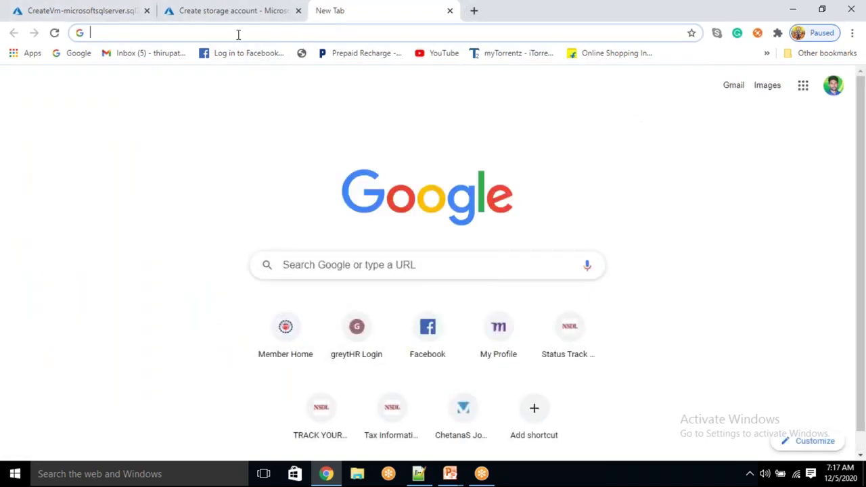
{"action": "type", "text": "port"}
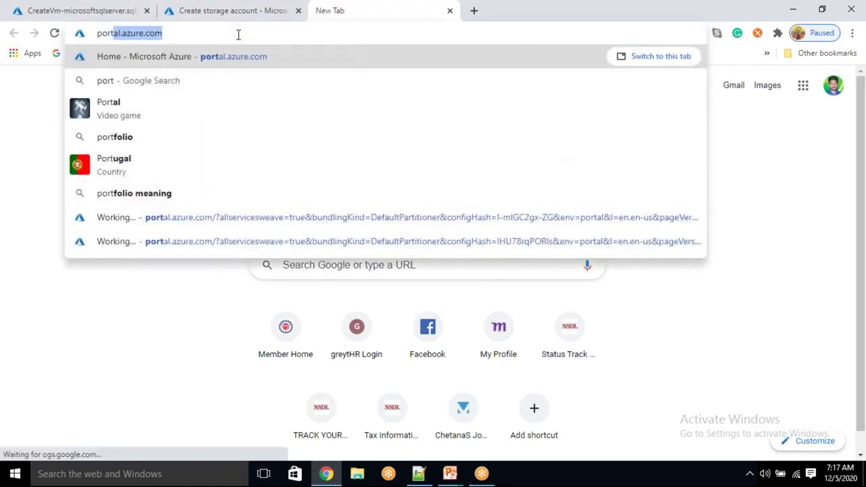
{"action": "key", "text": "Return"}
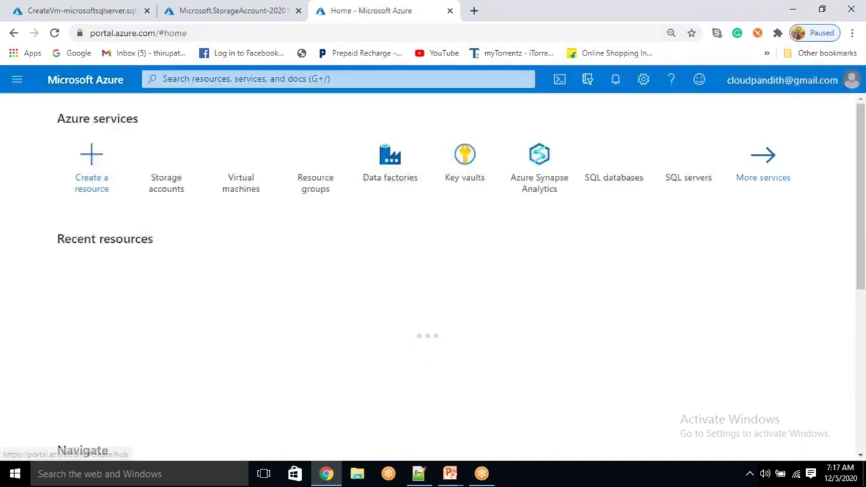
{"action": "mouse_move", "coordinate": [398, 160]}
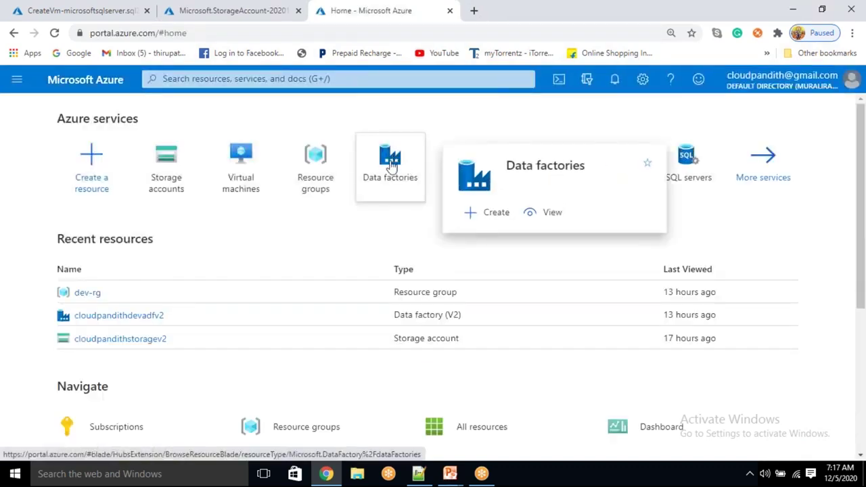
{"action": "left_click", "coordinate": [391, 166]}
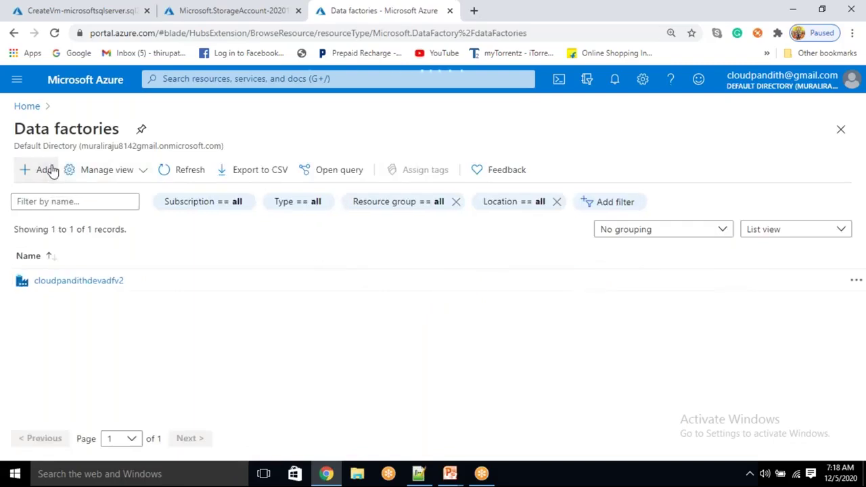
{"action": "left_click", "coordinate": [46, 170]}
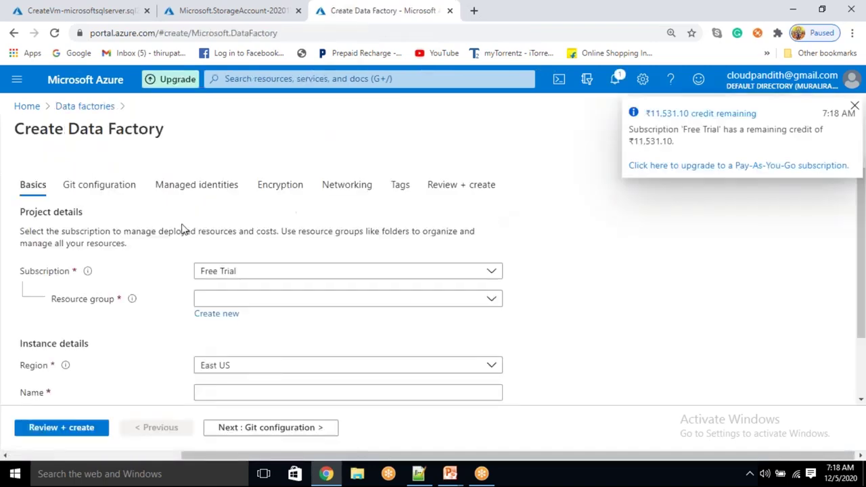
Put the data factory in cloudpandith-BI-Master-Program with an available name, cloudpandithbiadfv21205.
{"action": "left_click", "coordinate": [238, 302]}
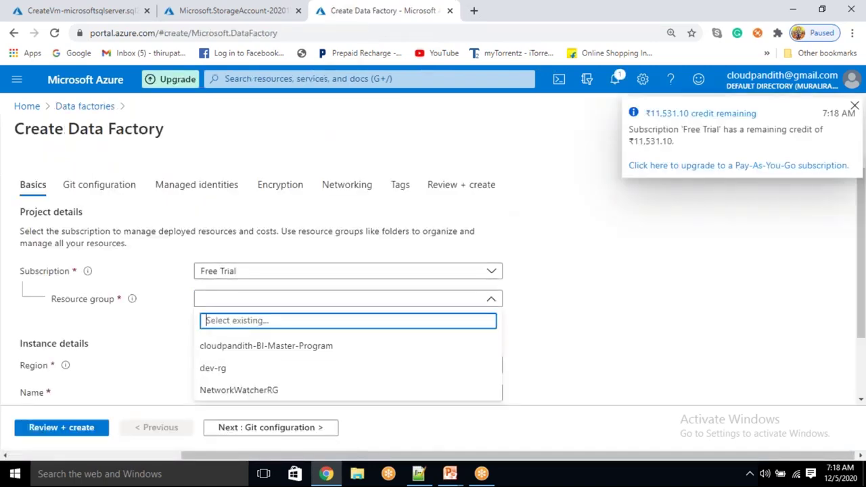
{"action": "left_click", "coordinate": [232, 354]}
{"action": "scroll", "coordinate": [231, 309], "scroll_direction": "down", "scroll_amount": 2}
{"action": "left_click", "coordinate": [214, 312]}
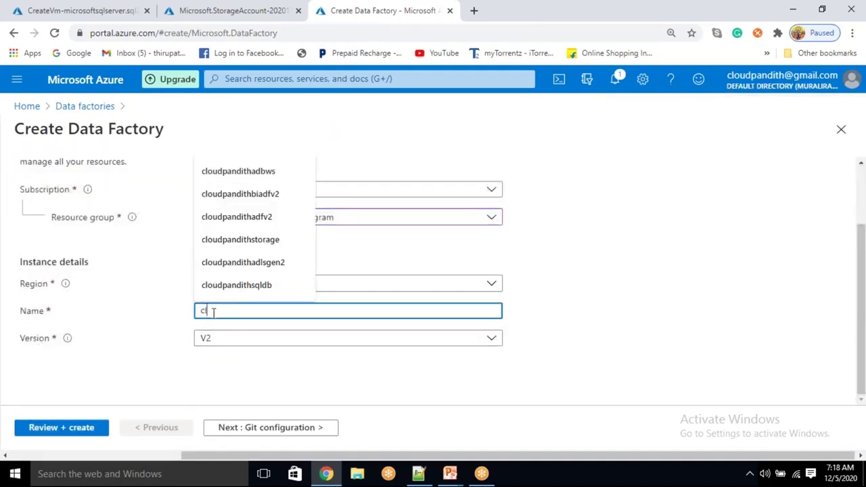
{"action": "type", "text": "cloudpandithbiadfv2"}
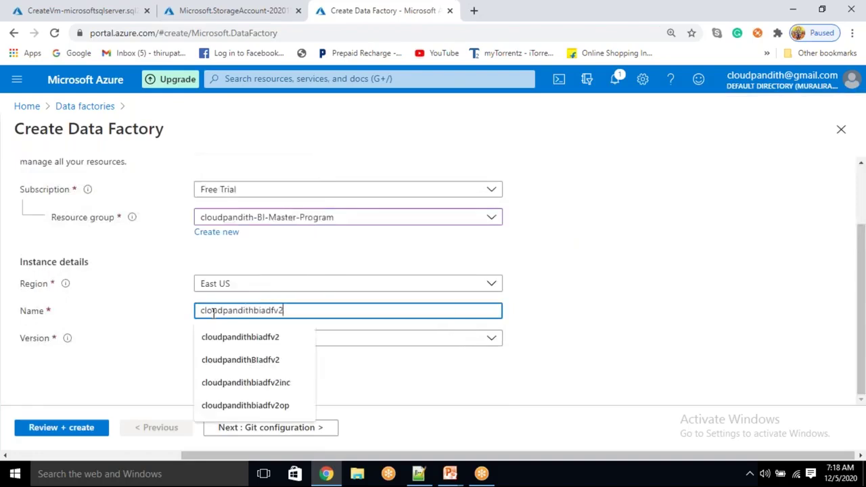
{"action": "left_click", "coordinate": [680, 346]}
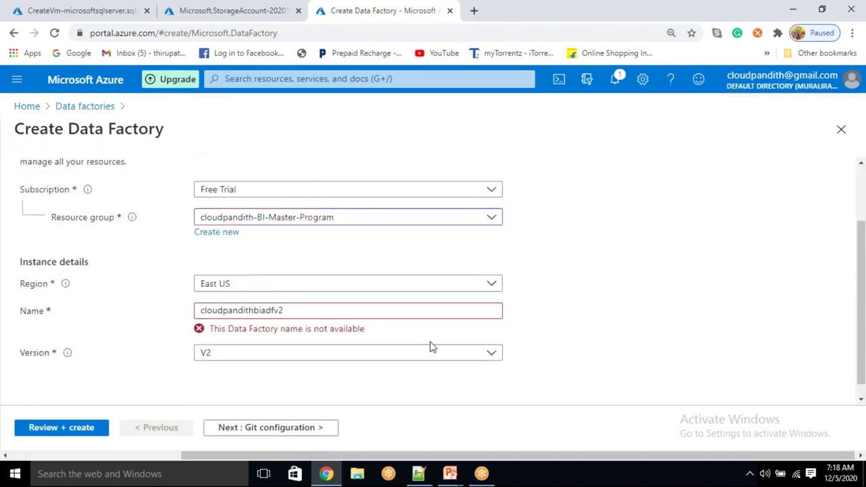
{"action": "left_click", "coordinate": [353, 311]}
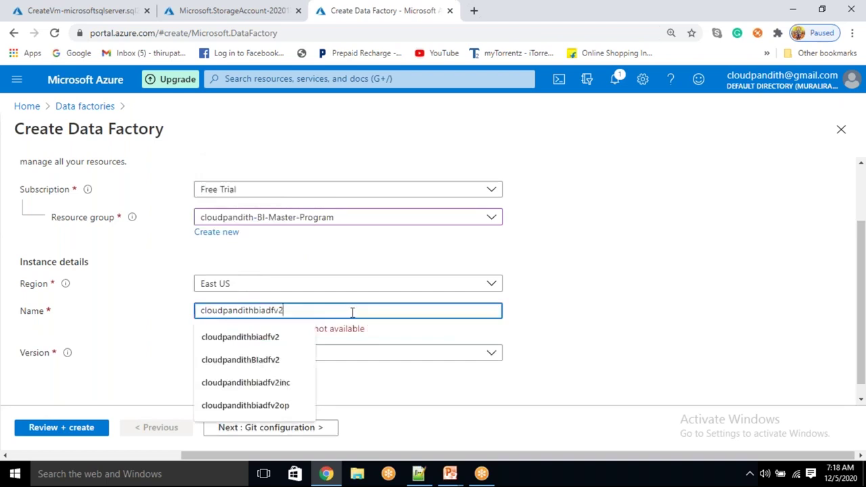
{"action": "type", "text": "1205"}
{"action": "left_click", "coordinate": [623, 296]}
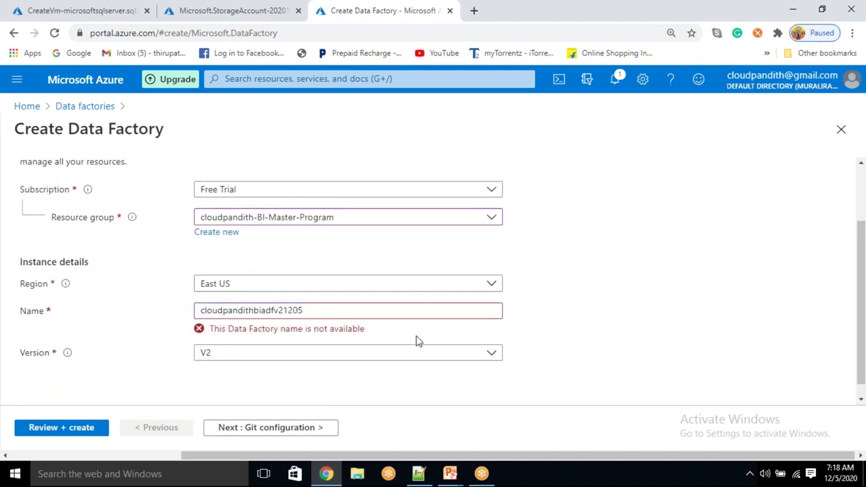
Skip Git configuration, then validate and create the data factory.
{"action": "left_click", "coordinate": [267, 428]}
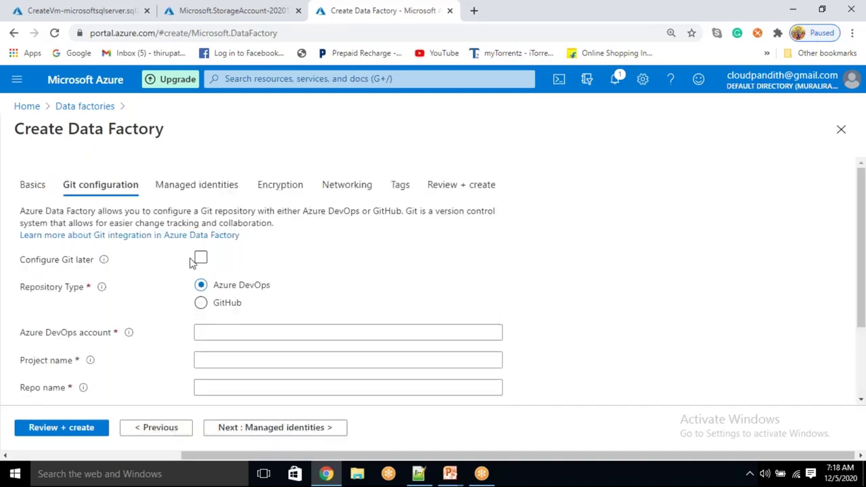
{"action": "left_click", "coordinate": [200, 260]}
{"action": "left_click", "coordinate": [74, 439]}
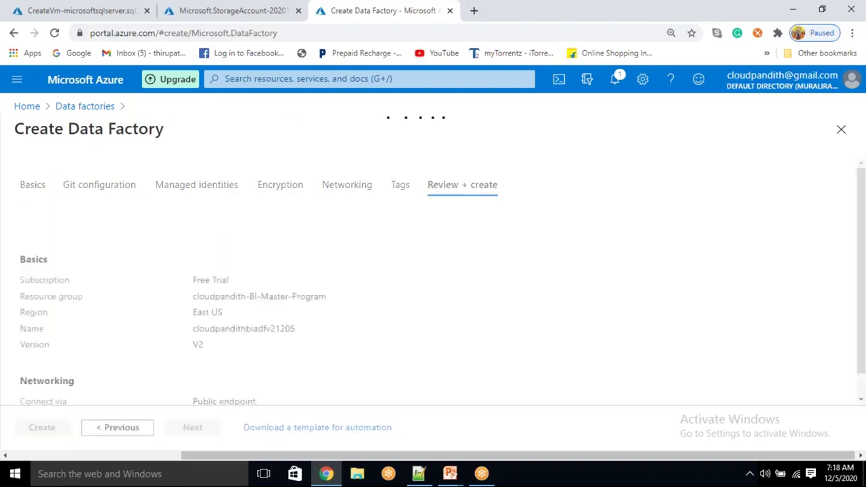
{"action": "left_click_drag", "start_coordinate": [108, 172], "coordinate": [42, 174]}
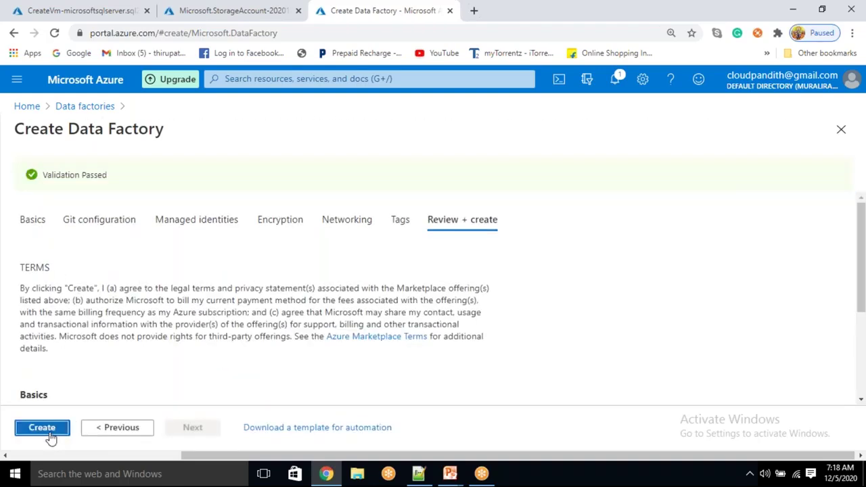
{"action": "left_click", "coordinate": [48, 430]}
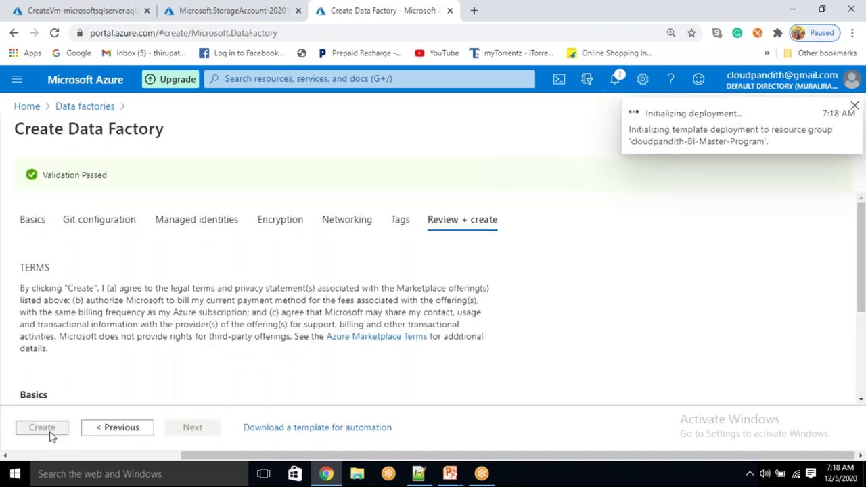
{"action": "left_click", "coordinate": [475, 11]}
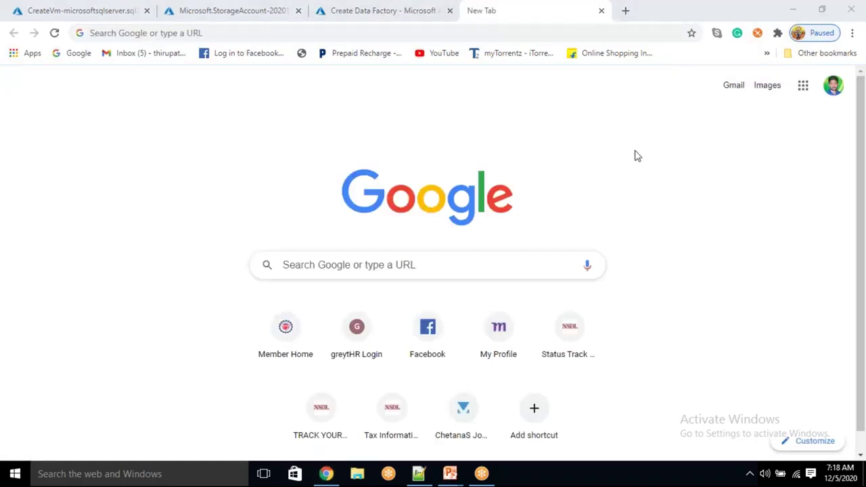
Load the portal, search 'key va' to reach Key vaults, and start a new key vault.
{"action": "left_click", "coordinate": [413, 32]}
{"action": "type", "text": "po"}
{"action": "key", "text": "Return"}
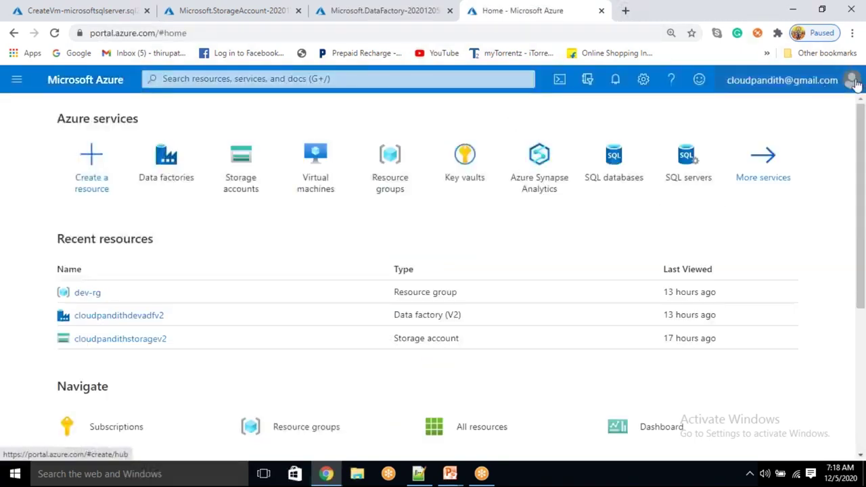
{"action": "left_click", "coordinate": [318, 79]}
{"action": "type", "text": "k"}
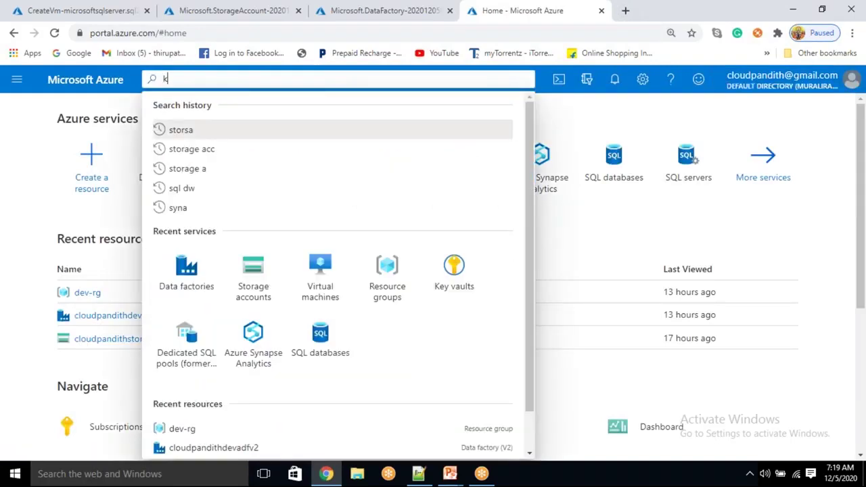
{"action": "type", "text": "ey va"}
{"action": "left_click", "coordinate": [195, 139]}
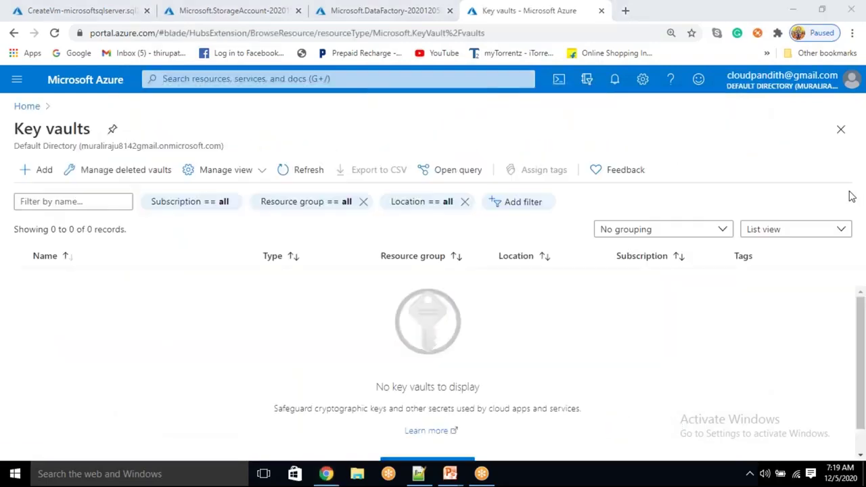
{"action": "left_click", "coordinate": [36, 177]}
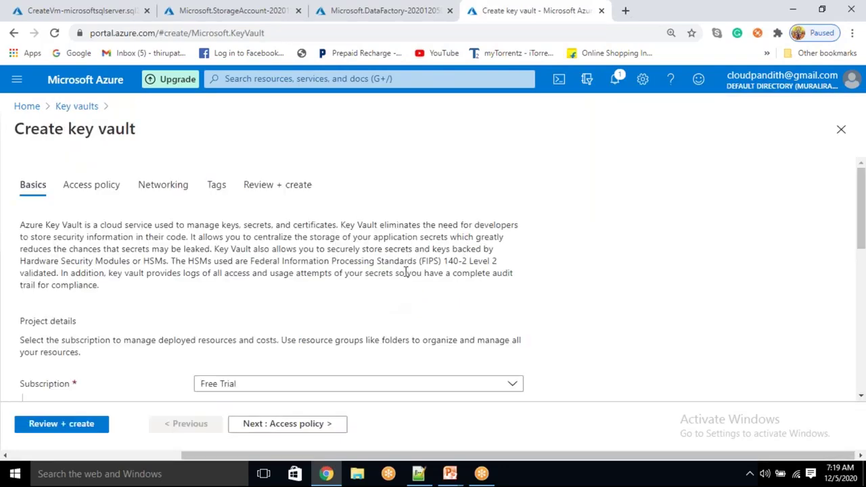
Put the key vault in cloudpandith-BI-Master-Program, name it cloudpandithakv1205, and go to Access policy.
{"action": "scroll", "coordinate": [311, 260], "scroll_direction": "down", "scroll_amount": 3}
{"action": "left_click", "coordinate": [234, 225]}
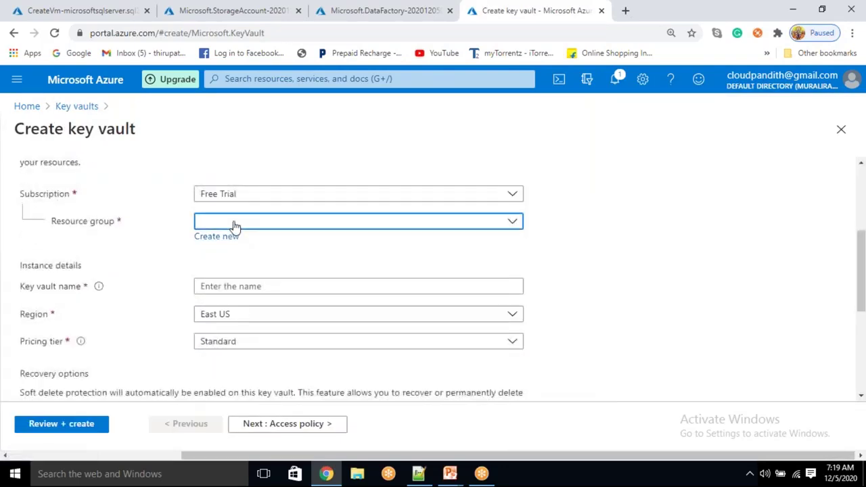
{"action": "left_click", "coordinate": [248, 273]}
{"action": "scroll", "coordinate": [246, 257], "scroll_direction": "down", "scroll_amount": 2}
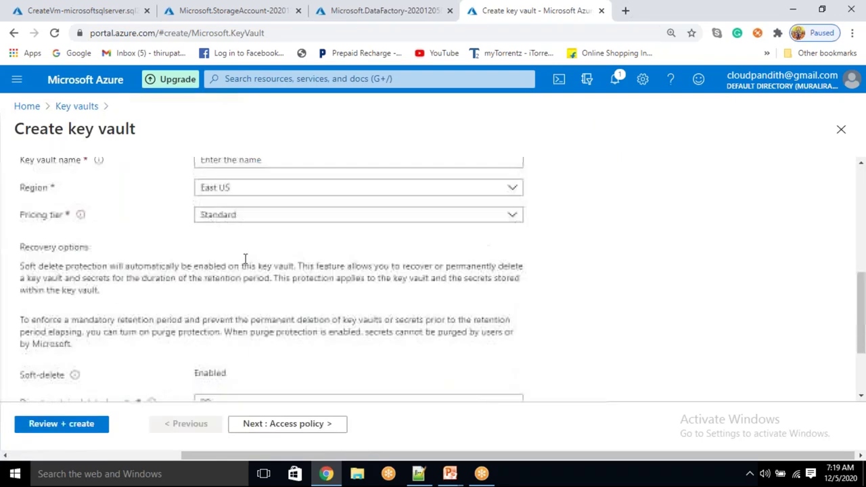
{"action": "scroll", "coordinate": [234, 251], "scroll_direction": "up", "scroll_amount": 1}
{"action": "left_click", "coordinate": [230, 226]}
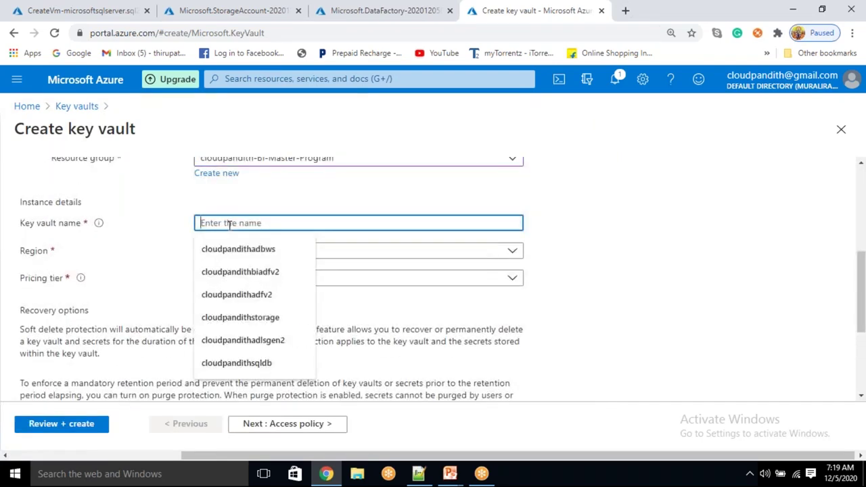
{"action": "type", "text": "cloudpandithakv"}
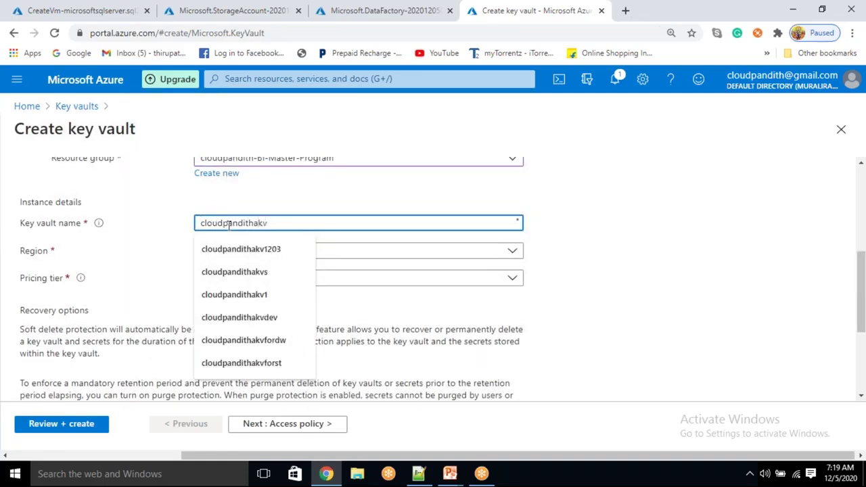
{"action": "type", "text": "1205"}
{"action": "left_click", "coordinate": [623, 297]}
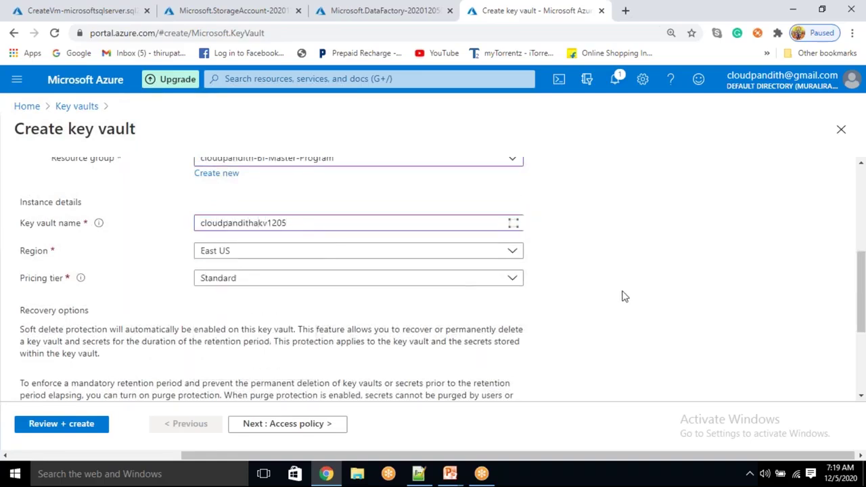
{"action": "left_click", "coordinate": [289, 426]}
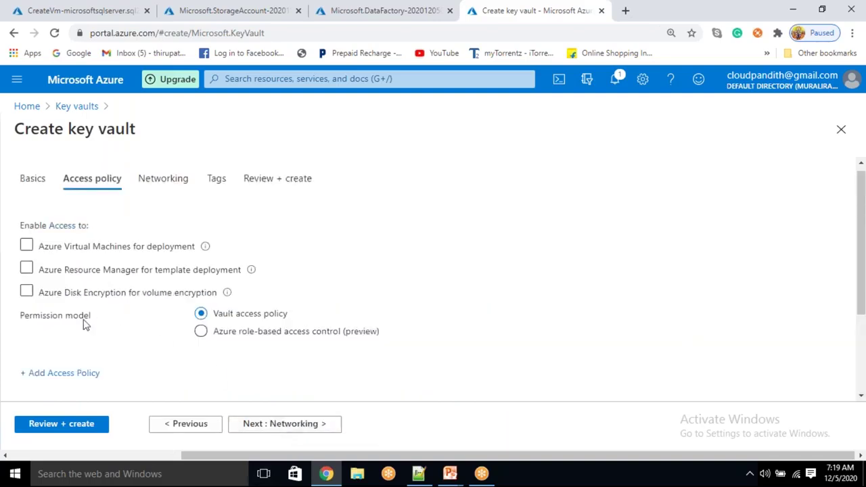
Add an access policy with the Key, Secret, & Certificate Management template and search for the data factory principal.
{"action": "left_click", "coordinate": [78, 376]}
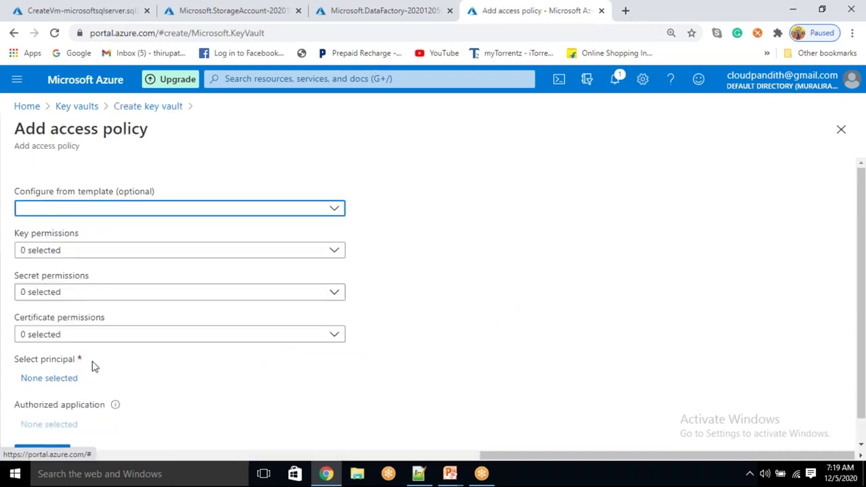
{"action": "left_click", "coordinate": [67, 210]}
{"action": "left_click", "coordinate": [54, 228]}
{"action": "left_click", "coordinate": [64, 385]}
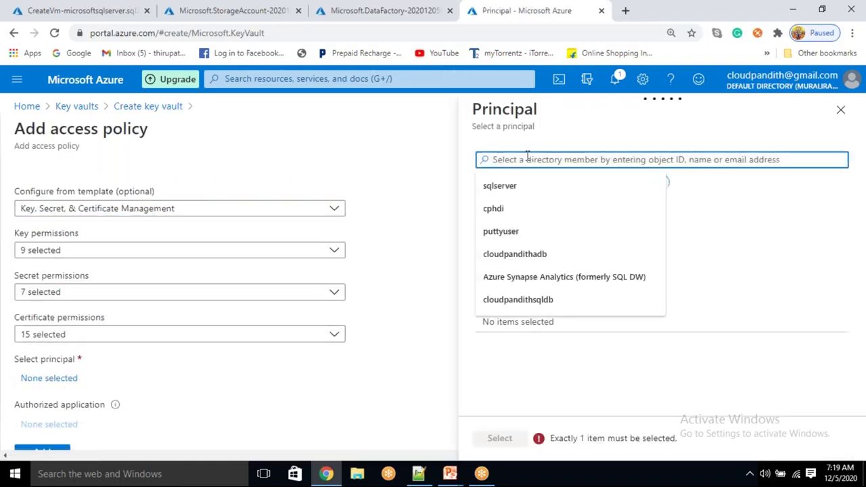
{"action": "type", "text": "cloudpandit"}
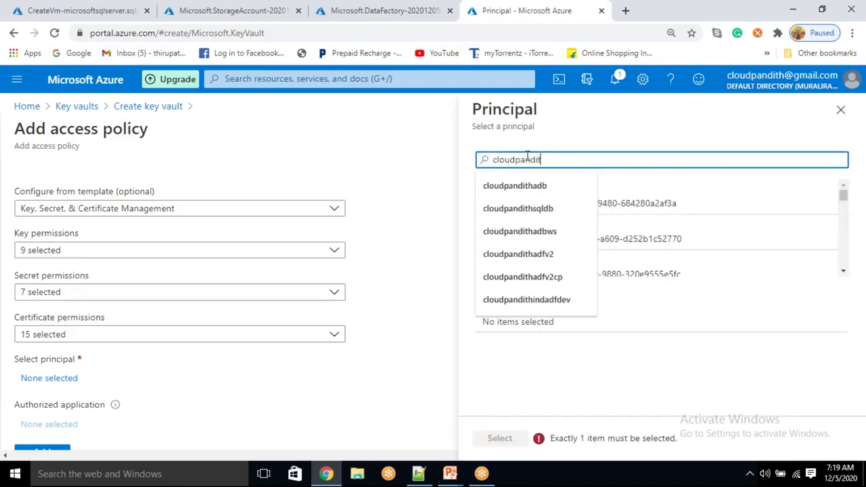
{"action": "type", "text": "hadfv21205"}
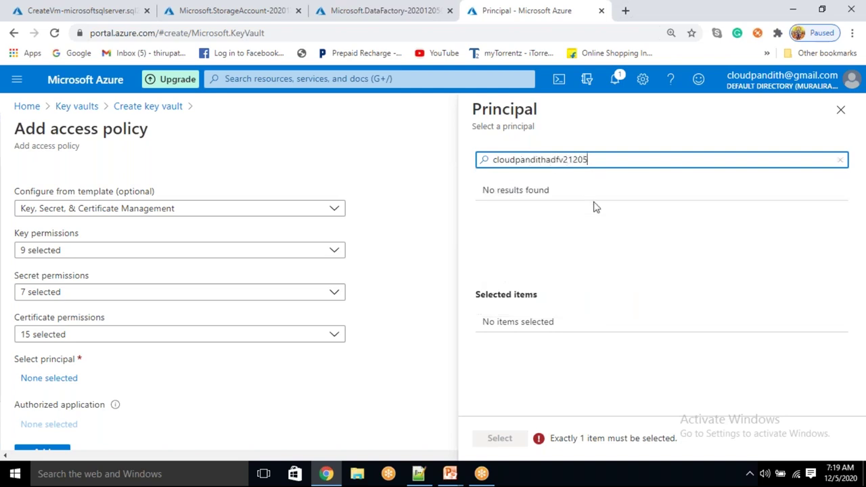
{"action": "left_click", "coordinate": [586, 227]}
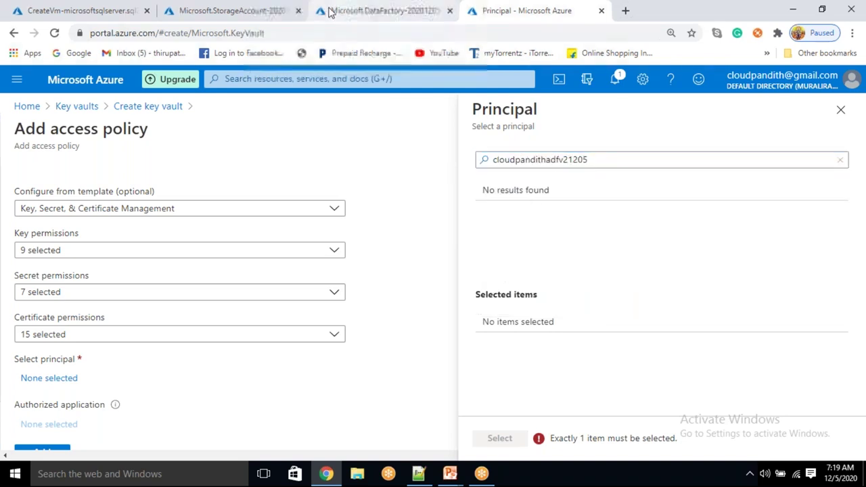
Copy the exact factory name from its deployment and select cloudpandithbiadfv21205 as the principal.
{"action": "left_click", "coordinate": [382, 11]}
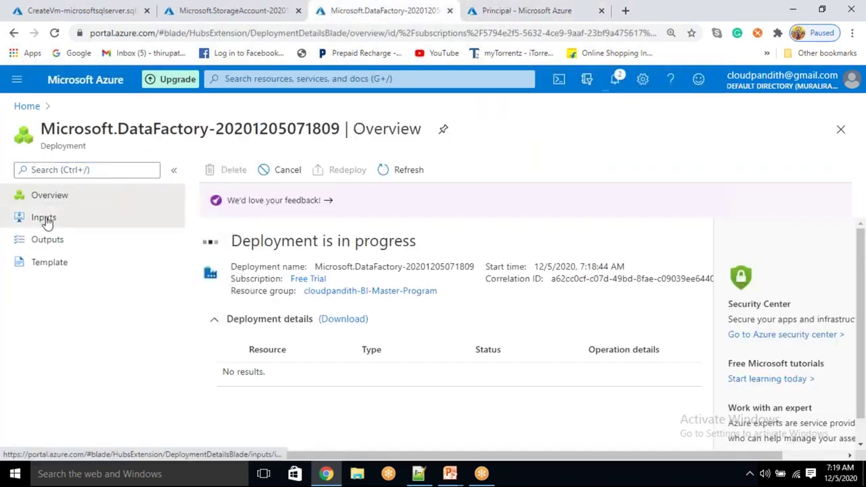
{"action": "left_click", "coordinate": [43, 217]}
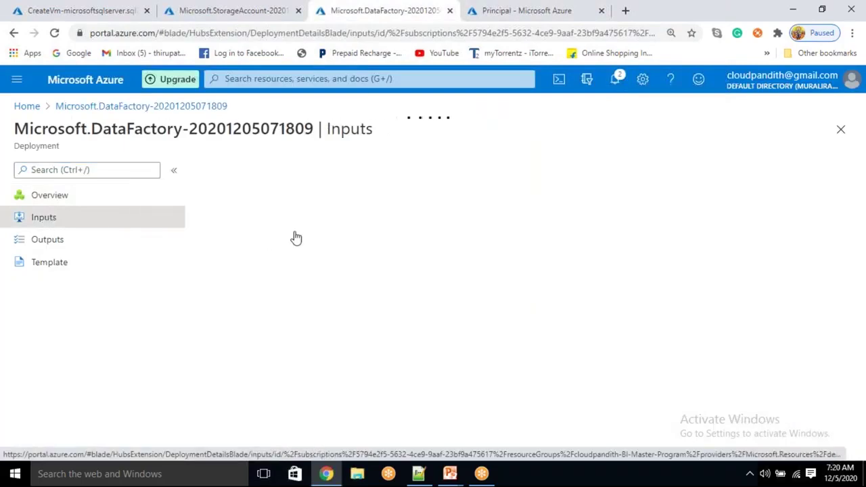
{"action": "left_click_drag", "start_coordinate": [329, 203], "coordinate": [197, 211]}
{"action": "key", "text": "ctrl+c"}
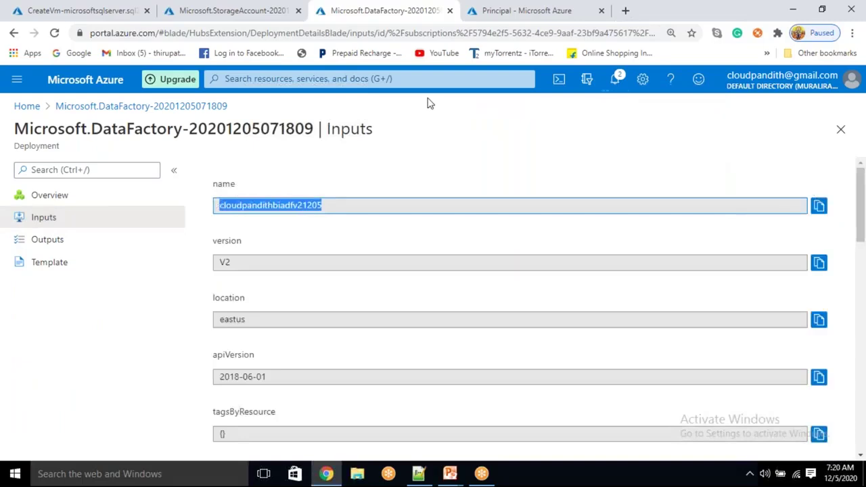
{"action": "left_click", "coordinate": [558, 8]}
{"action": "left_click_drag", "start_coordinate": [603, 159], "coordinate": [429, 172]}
{"action": "key", "text": "ctrl+v"}
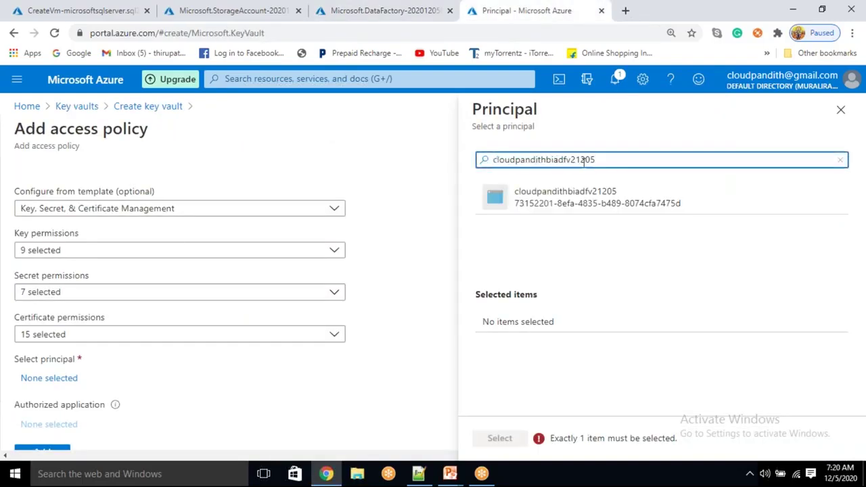
{"action": "left_click", "coordinate": [574, 197]}
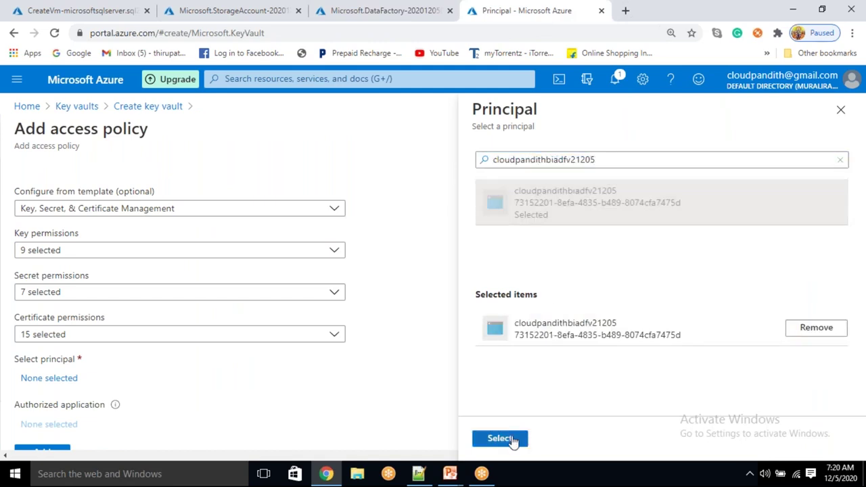
{"action": "left_click", "coordinate": [501, 438]}
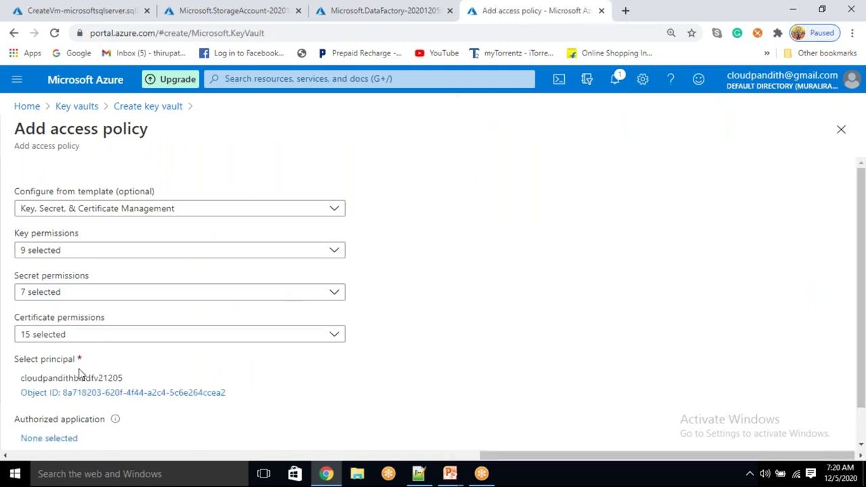
{"action": "scroll", "coordinate": [78, 372], "scroll_direction": "down", "scroll_amount": 2}
Add the access policy, then validate and create the cloudpandithakv1205 key vault.
{"action": "left_click", "coordinate": [42, 425]}
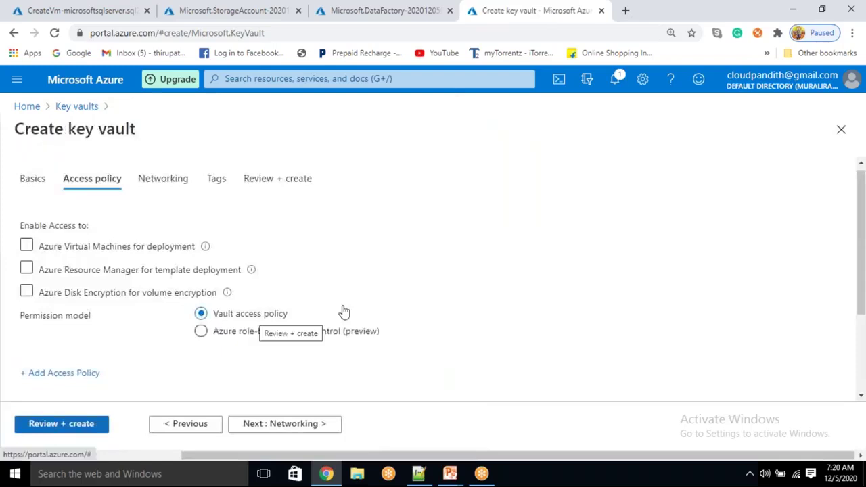
{"action": "left_click", "coordinate": [72, 424]}
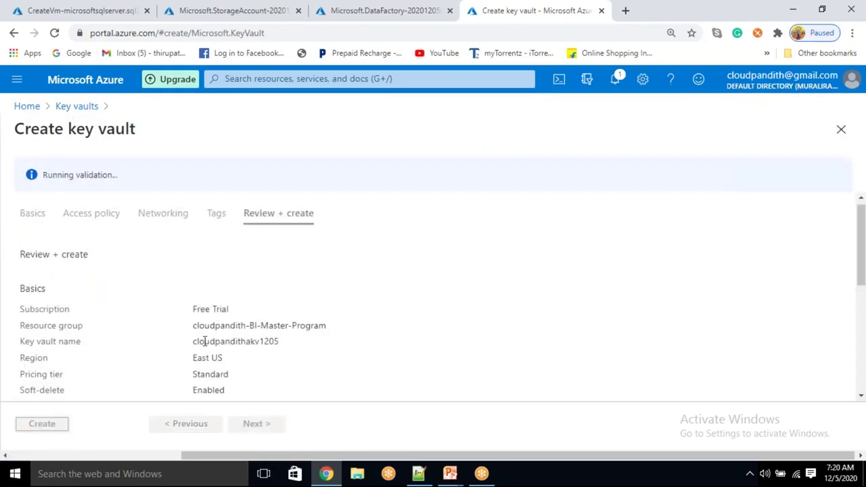
{"action": "left_click", "coordinate": [49, 430]}
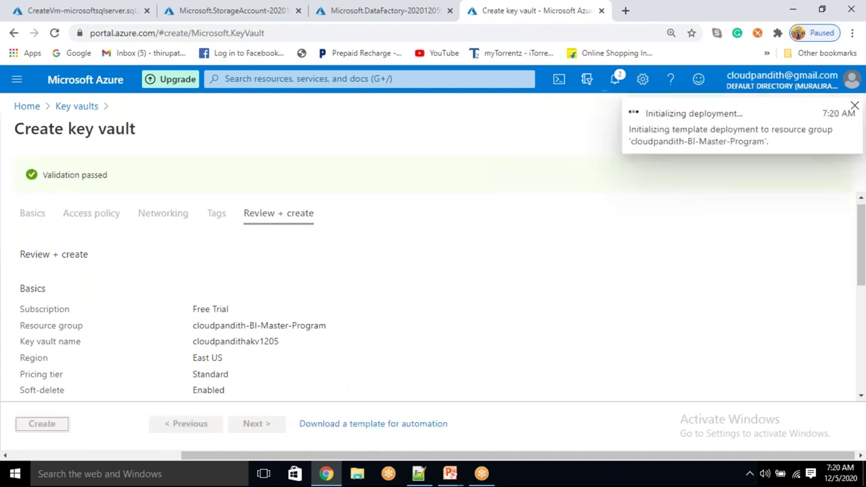
{"action": "left_click", "coordinate": [626, 10]}
Load portal.azure.com in the new tab and open the SQL databases list.
{"action": "type", "text": "portal.azure.com"}
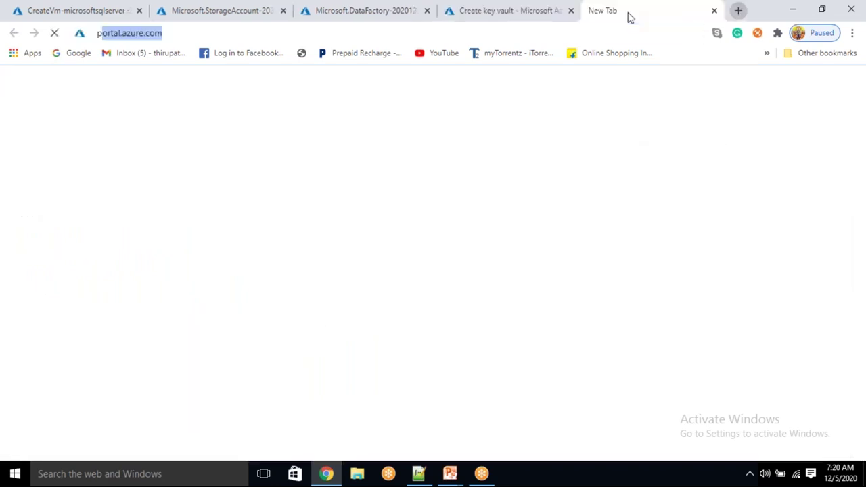
{"action": "key", "text": "Return"}
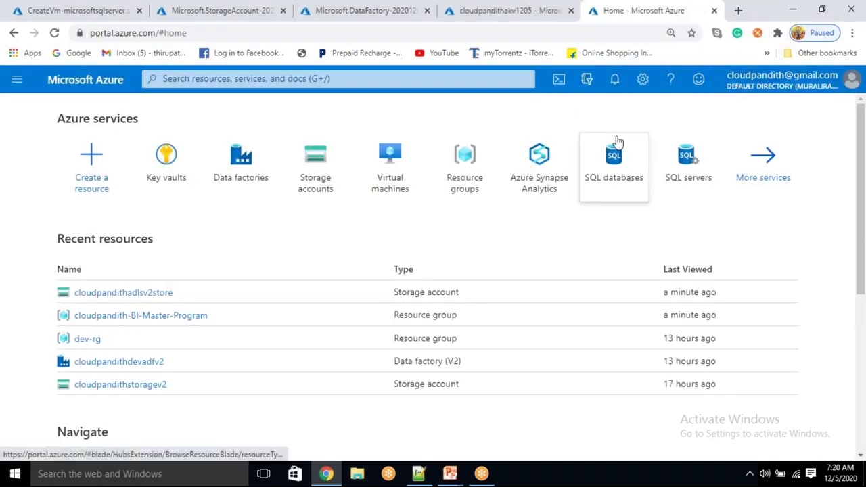
{"action": "mouse_move", "coordinate": [612, 152]}
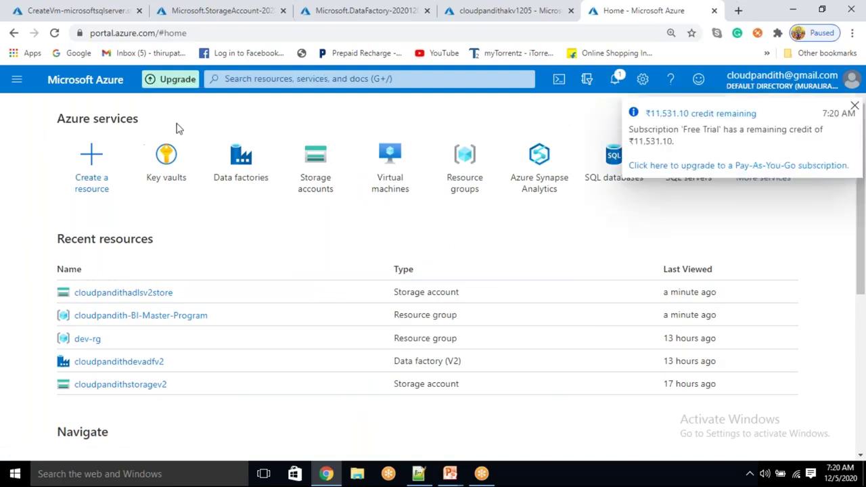
{"action": "left_click", "coordinate": [607, 164]}
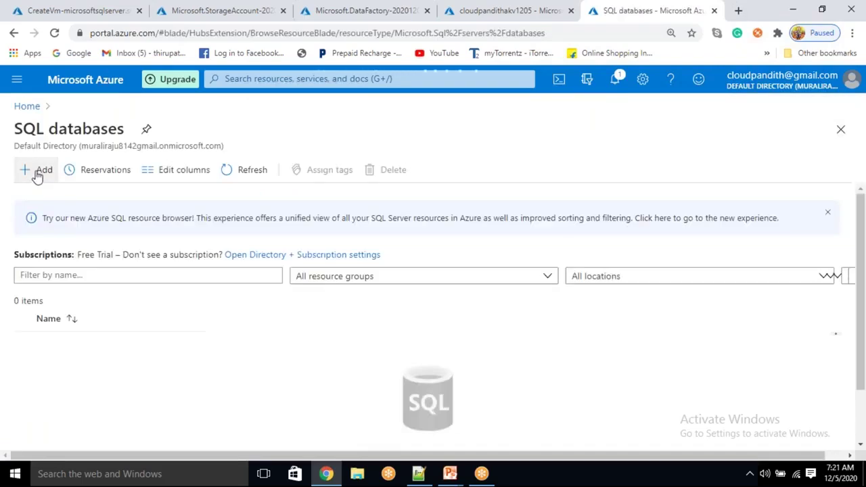
Add a SQL database cloudpandithsqldb in cloudpandith-BI-Master-Program and begin creating a new server for it.
{"action": "left_click", "coordinate": [37, 172]}
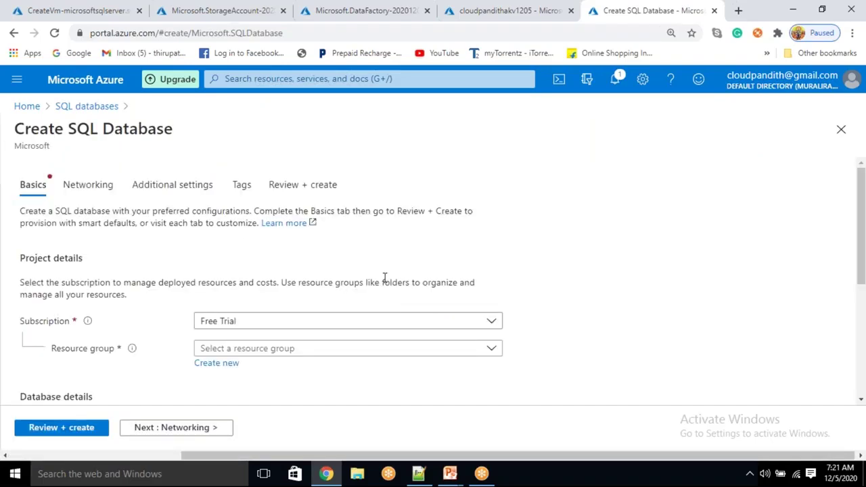
{"action": "scroll", "coordinate": [252, 318], "scroll_direction": "down", "scroll_amount": 1}
{"action": "left_click", "coordinate": [248, 287]}
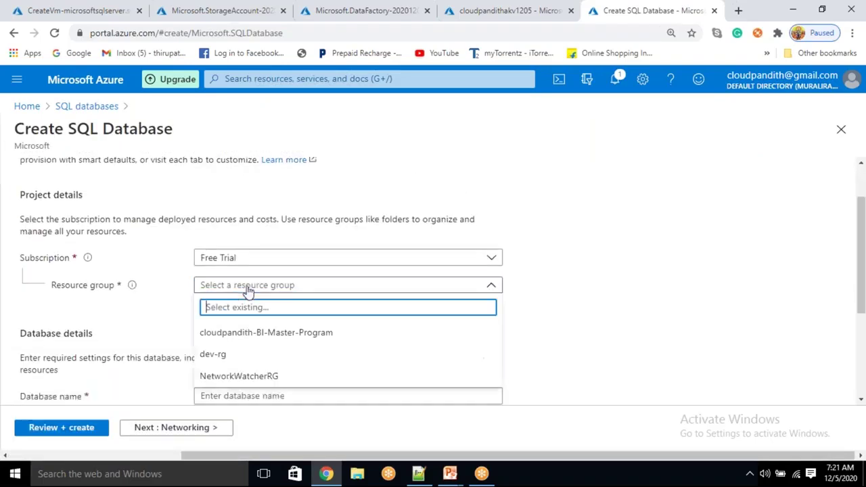
{"action": "left_click", "coordinate": [232, 332]}
{"action": "scroll", "coordinate": [232, 332], "scroll_direction": "down", "scroll_amount": 1}
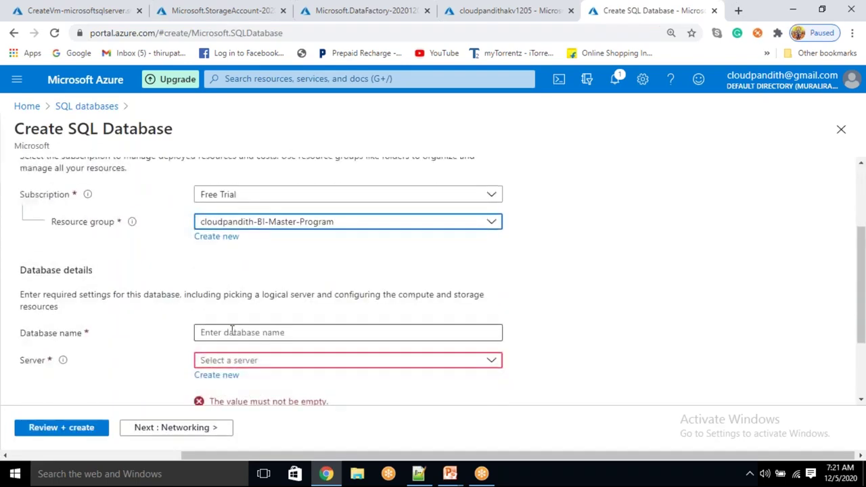
{"action": "left_click", "coordinate": [232, 332]}
{"action": "type", "text": "cloudpandiths"}
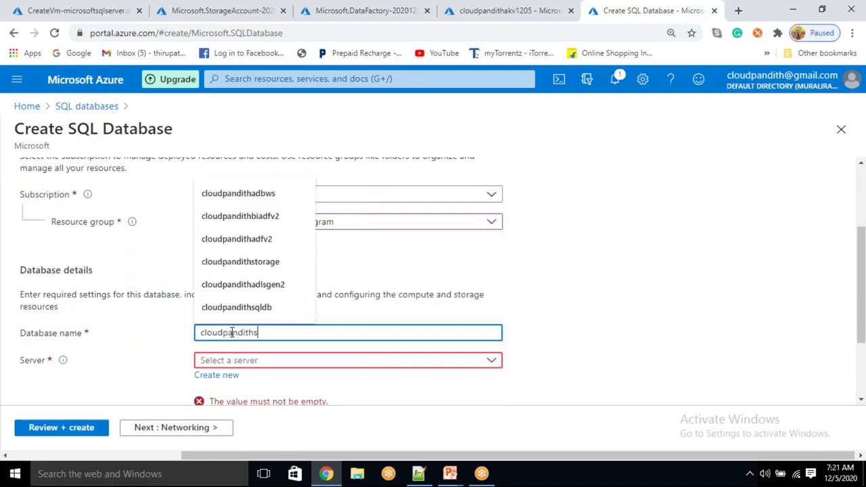
{"action": "type", "text": "qldb"}
{"action": "key", "text": "Tab"}
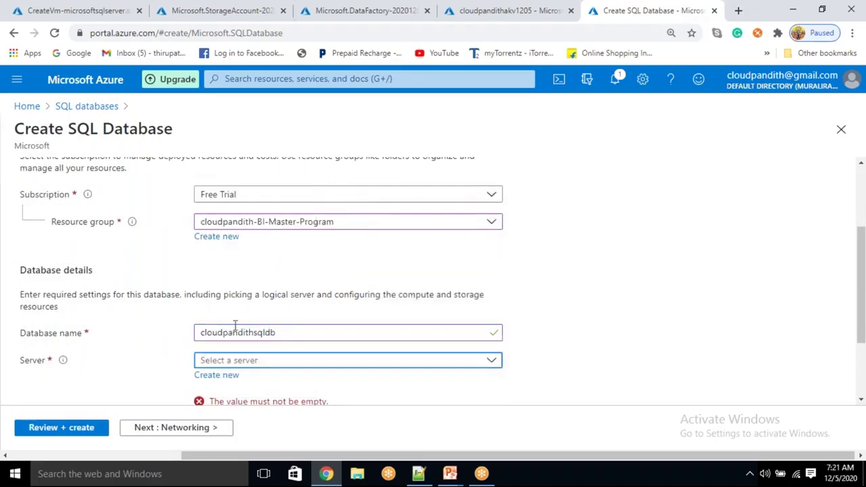
{"action": "left_click", "coordinate": [215, 376]}
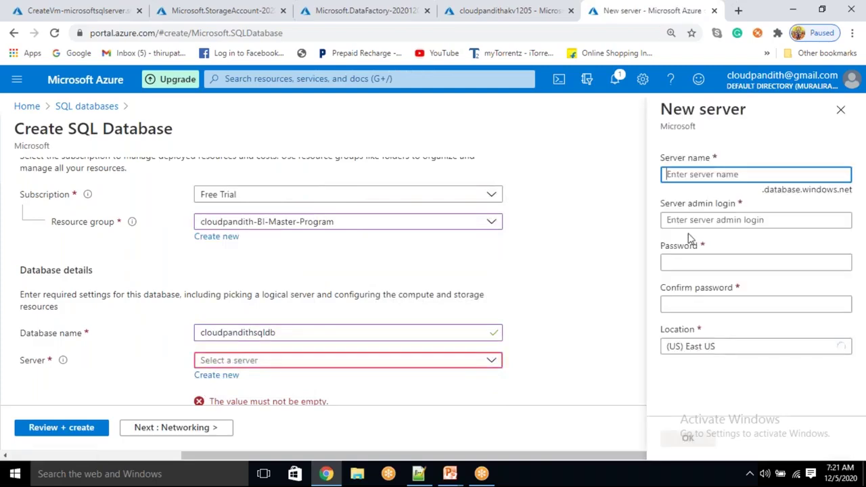
Name the new server cloudpandithsqlserver and enter its admin login and password with confirmation.
{"action": "type", "text": "cloudpandithsqlserver"}
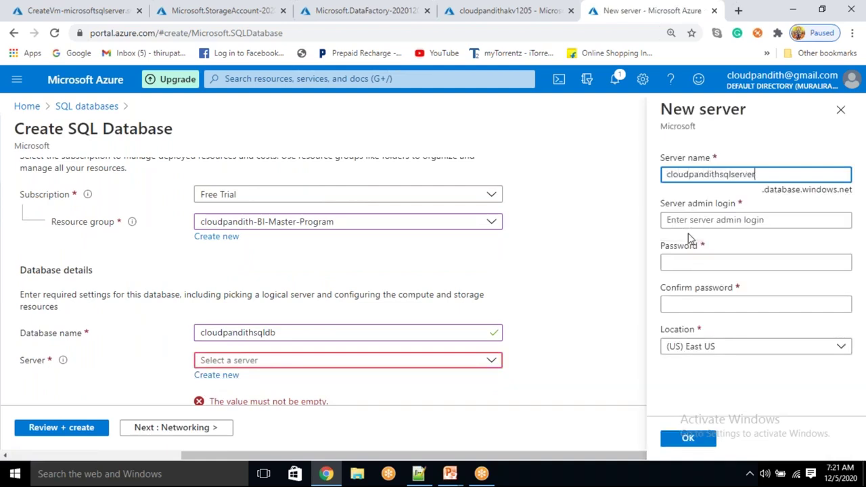
{"action": "key", "text": "Tab"}
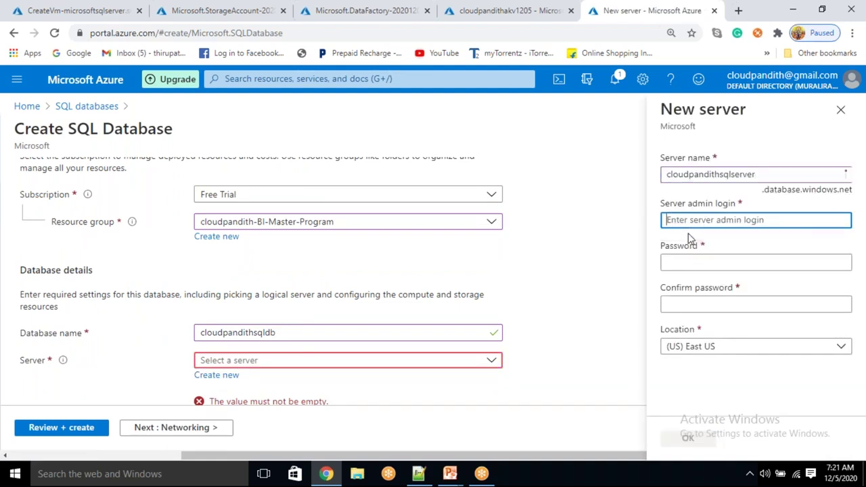
{"action": "type", "text": "mallaiah"}
{"action": "key", "text": "Tab"}
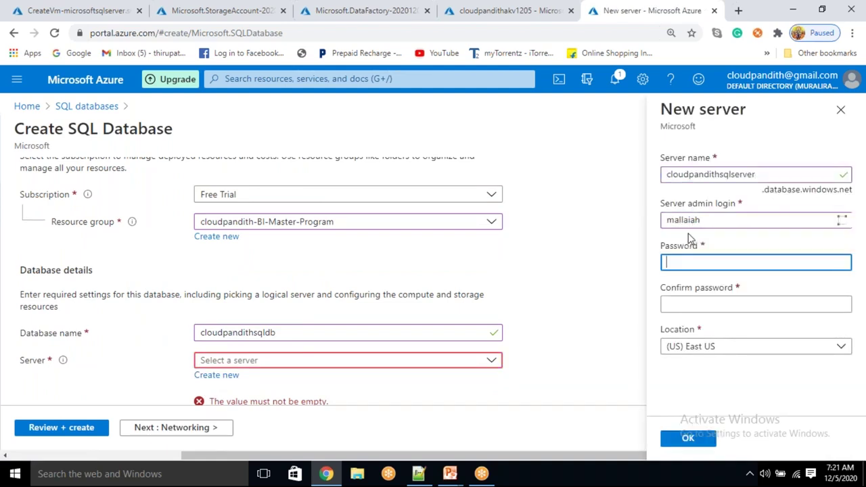
{"action": "type", "text": "••••••••••••"}
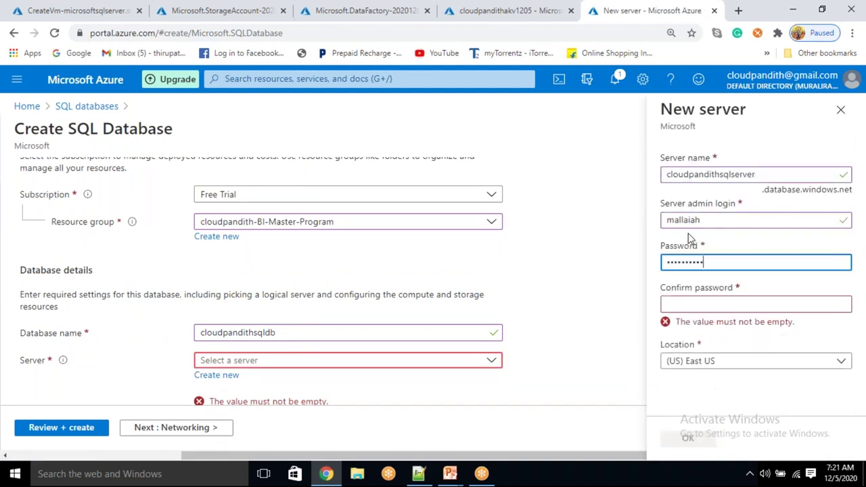
{"action": "key", "text": "Tab"}
{"action": "type", "text": "•••••"}
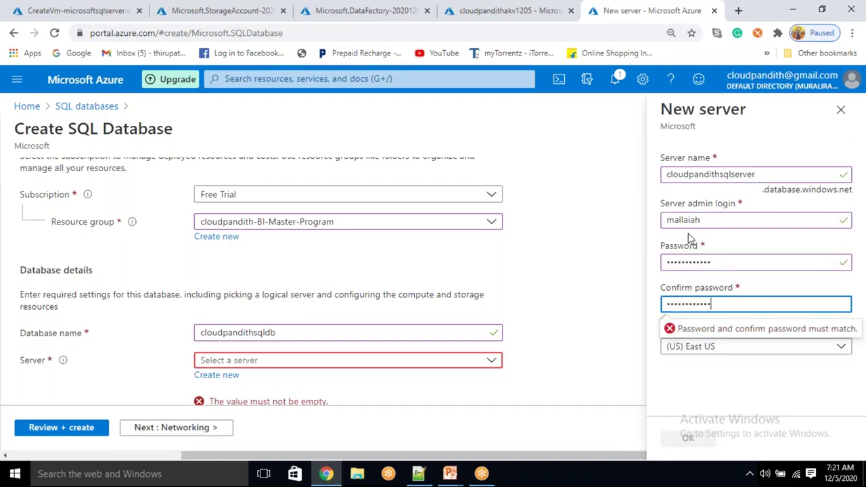
{"action": "left_click", "coordinate": [697, 440]}
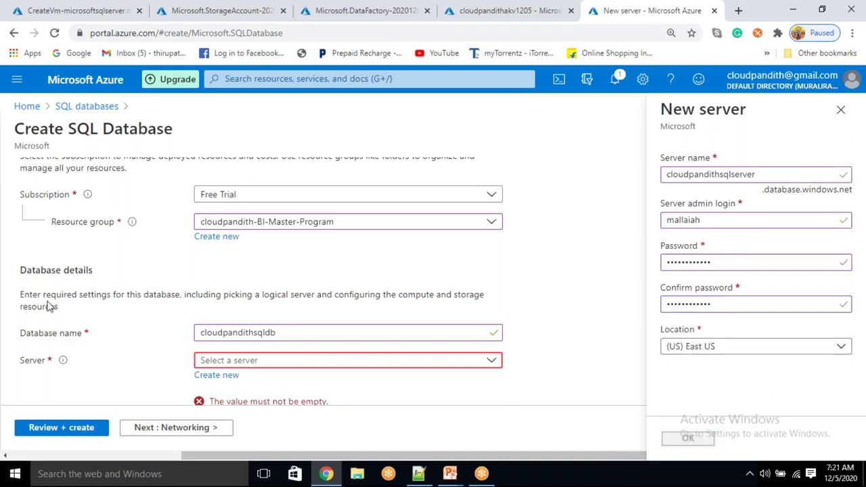
{"action": "scroll", "coordinate": [332, 314], "scroll_direction": "down", "scroll_amount": 2}
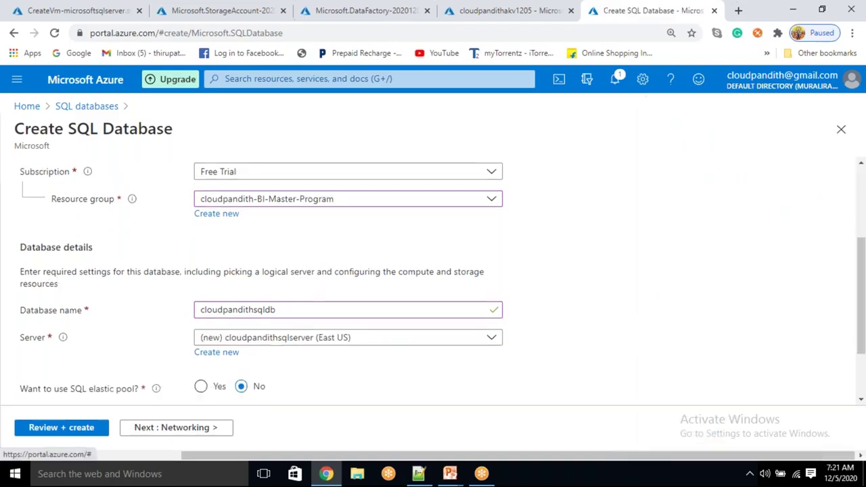
Review and create the SQL database, then return to the SQL VM deployment tab.
{"action": "left_click", "coordinate": [45, 435]}
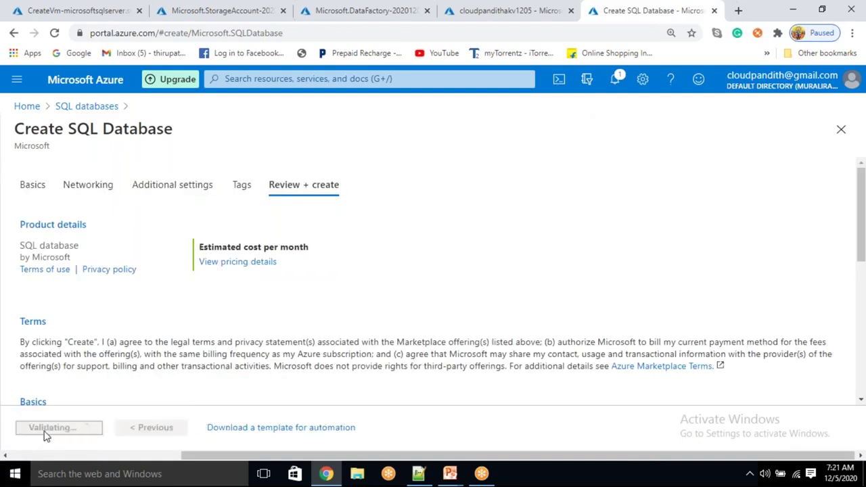
{"action": "left_click", "coordinate": [45, 435]}
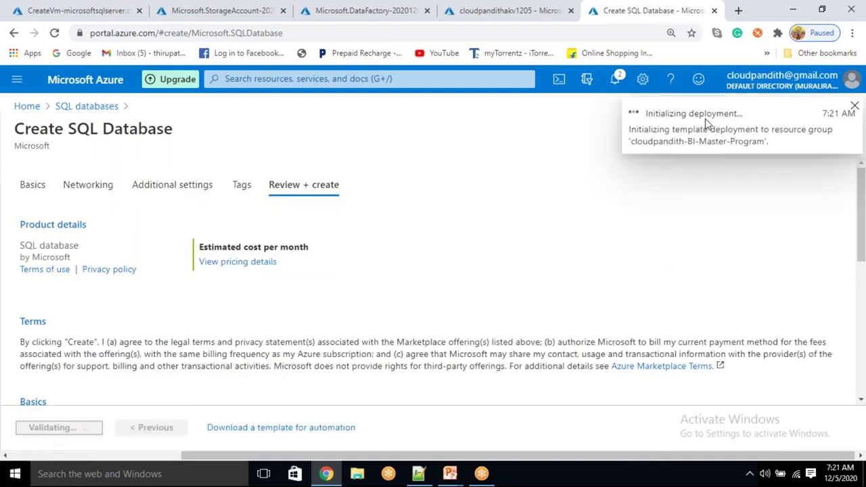
{"action": "left_click", "coordinate": [78, 9]}
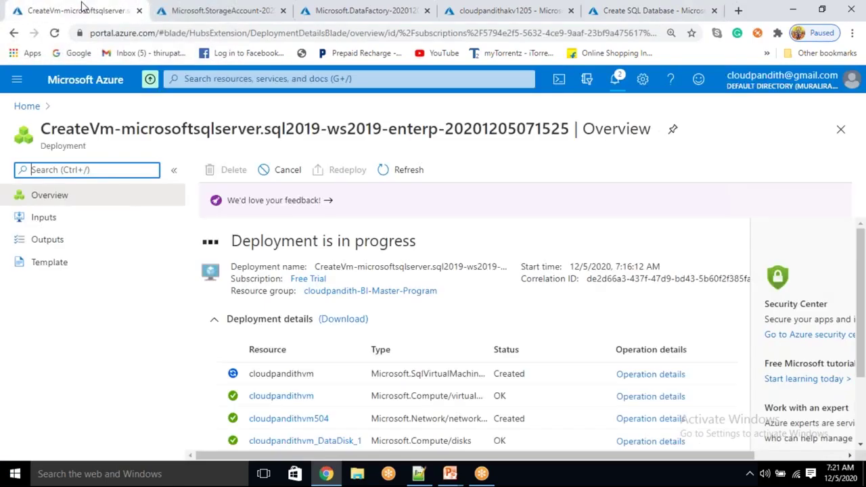
Check the storage, data factory, key vault and SQL database deployments, refreshing the key vault status.
{"action": "left_click", "coordinate": [260, 5]}
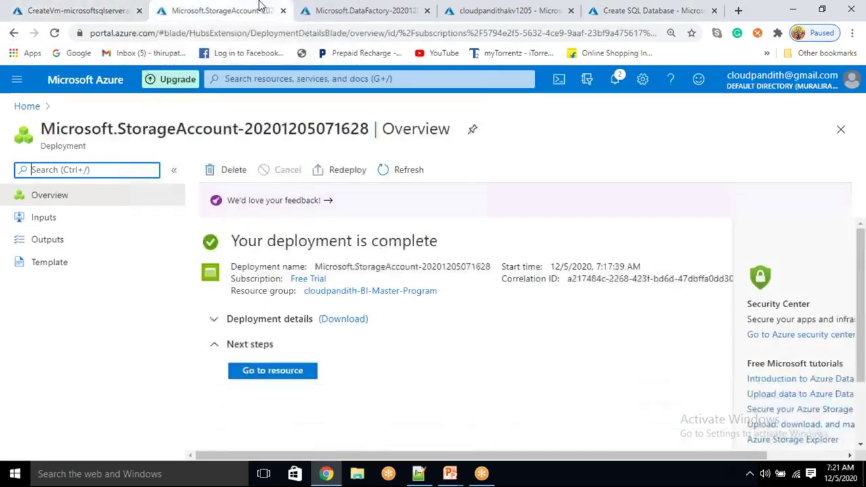
{"action": "left_click", "coordinate": [380, 9]}
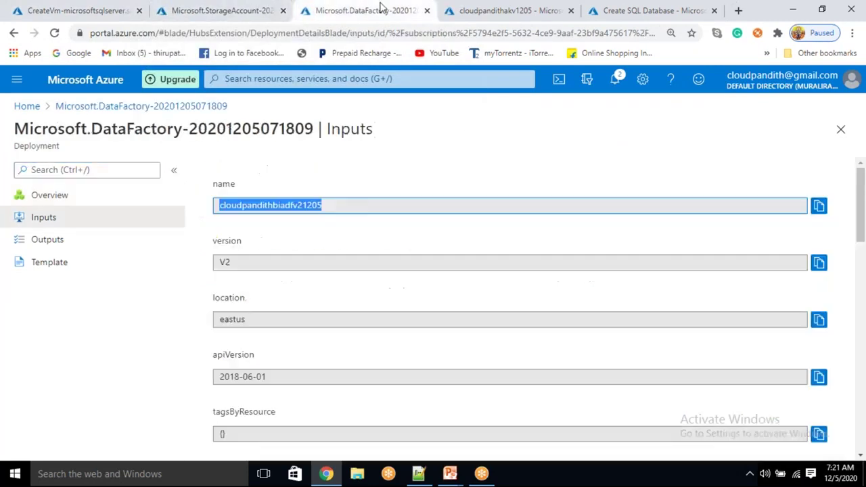
{"action": "left_click", "coordinate": [84, 197]}
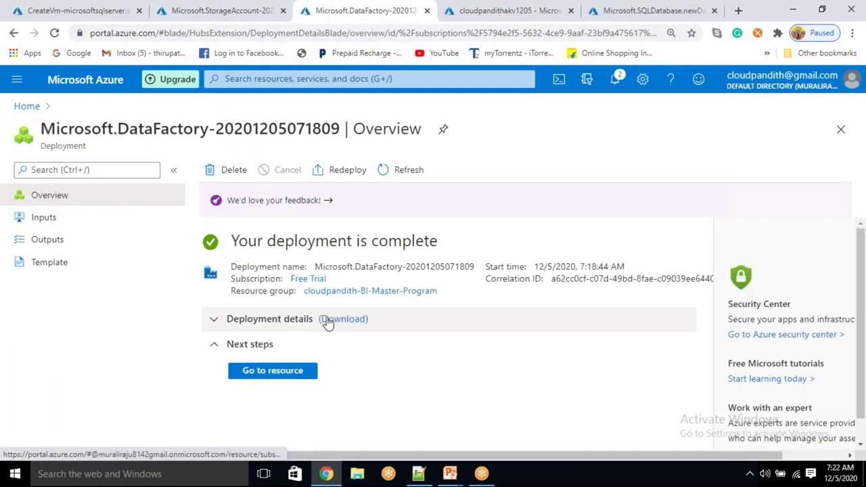
{"action": "left_click", "coordinate": [514, 8]}
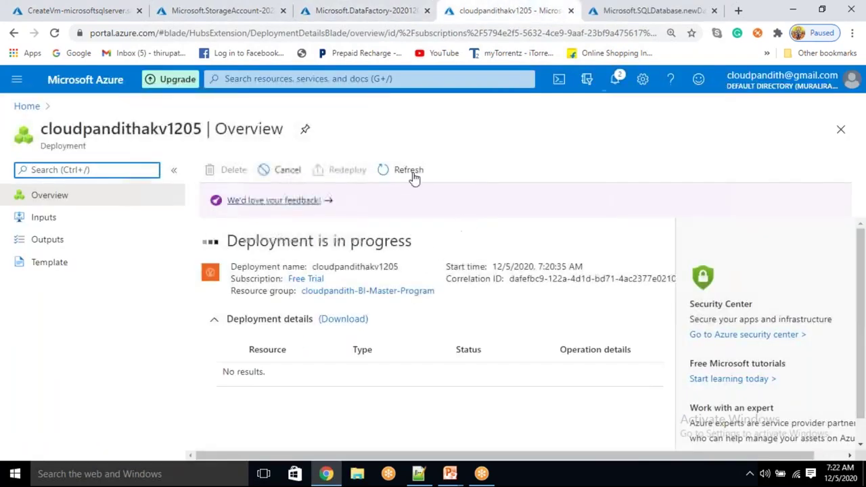
{"action": "left_click", "coordinate": [410, 171]}
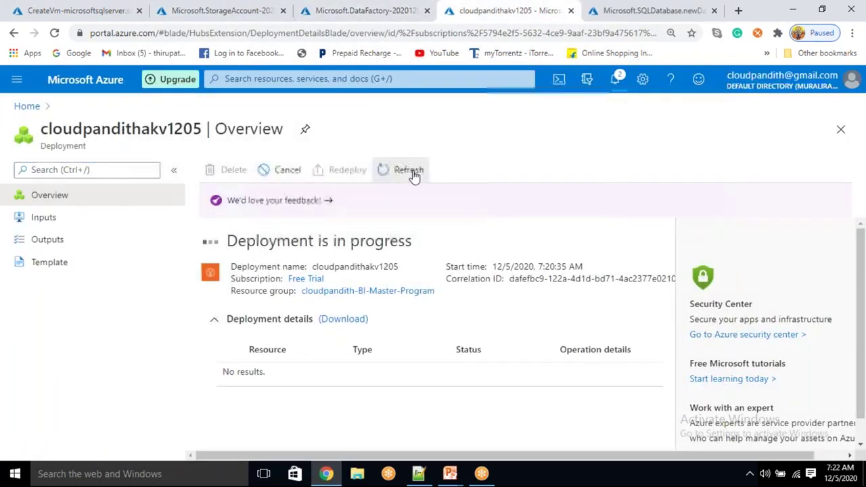
{"action": "left_click", "coordinate": [650, 10]}
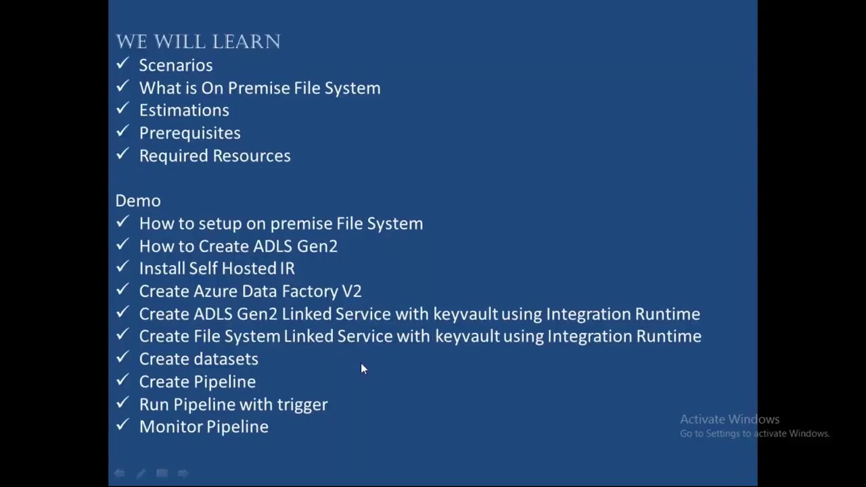
Advance to the Scenarios slide and reveal its first point on copying folders to ADLS Gen2.
{"action": "left_click", "coordinate": [521, 327]}
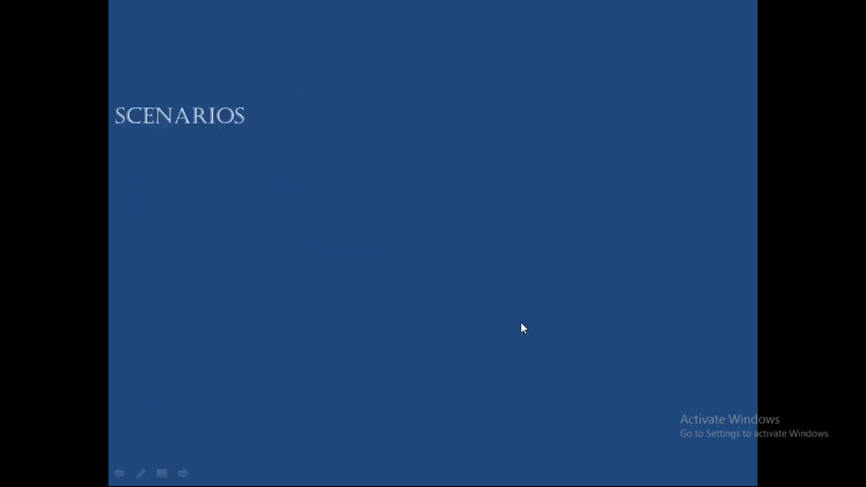
{"action": "left_click", "coordinate": [521, 327]}
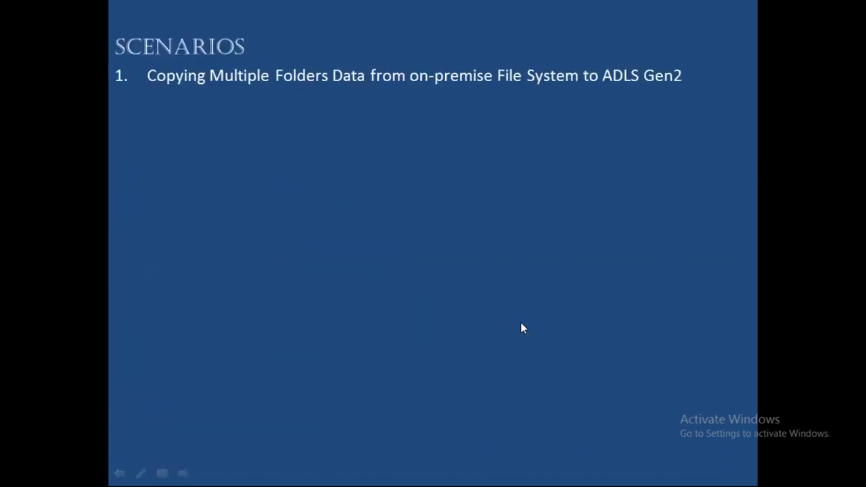
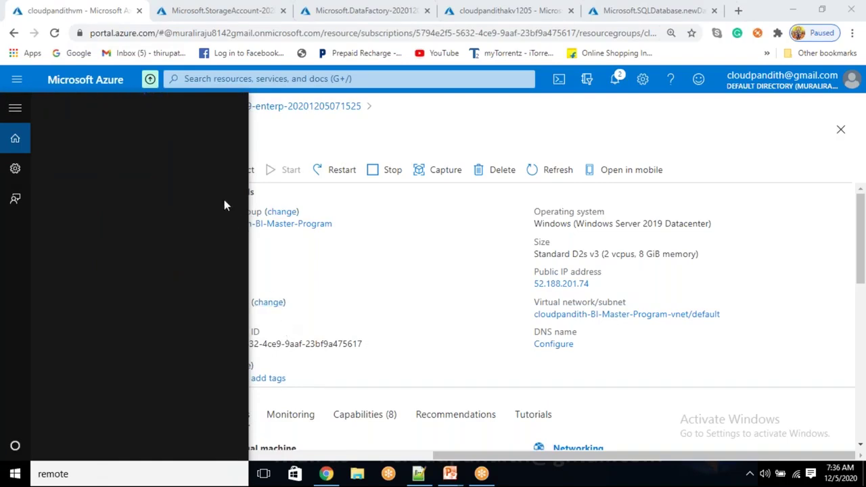
Launch Remote Desktop Connection and connect to the VM at 52.188.201.74.
{"action": "key", "text": "Escape"}
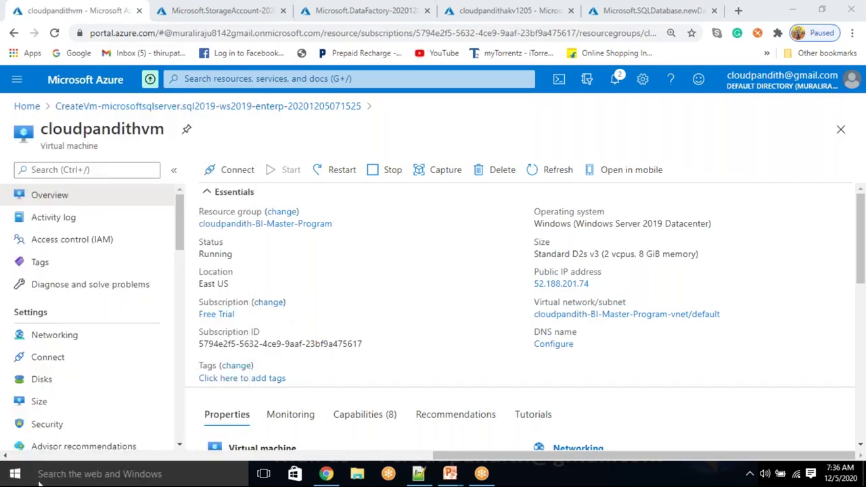
{"action": "left_click", "coordinate": [49, 478]}
{"action": "type", "text": "remote"}
{"action": "key", "text": "Escape"}
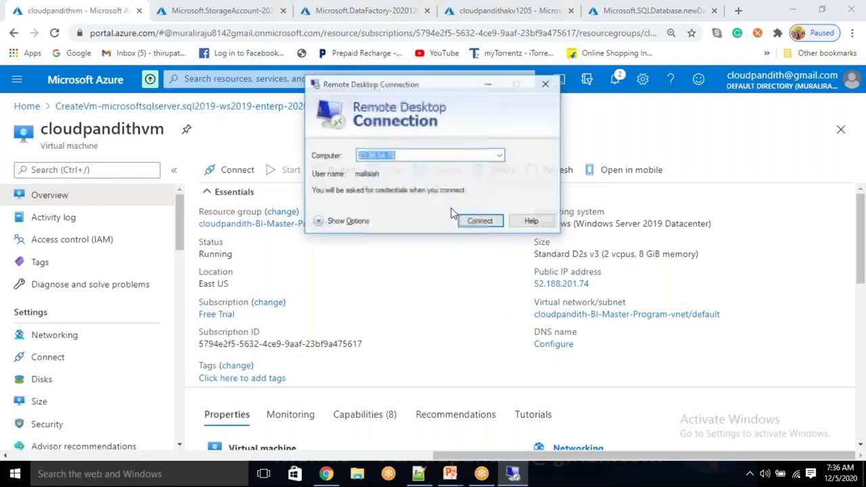
{"action": "key", "text": "BackSpace"}
{"action": "type", "text": "52.188.201.74"}
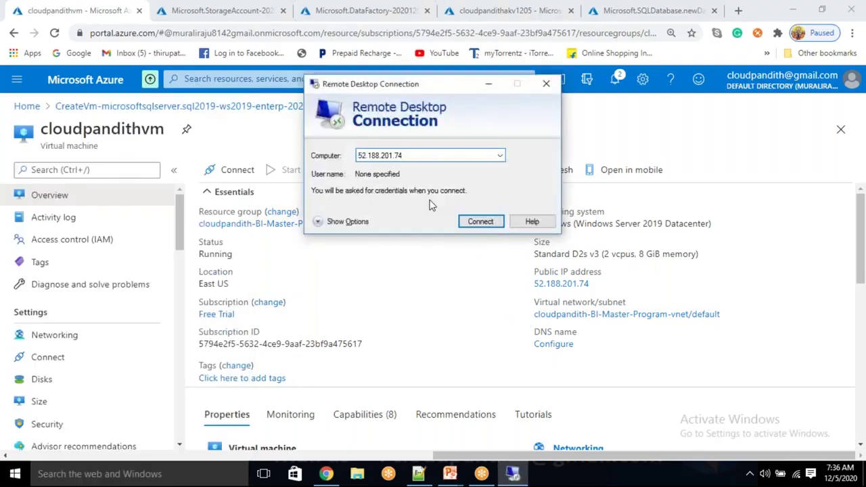
{"action": "left_click", "coordinate": [478, 223]}
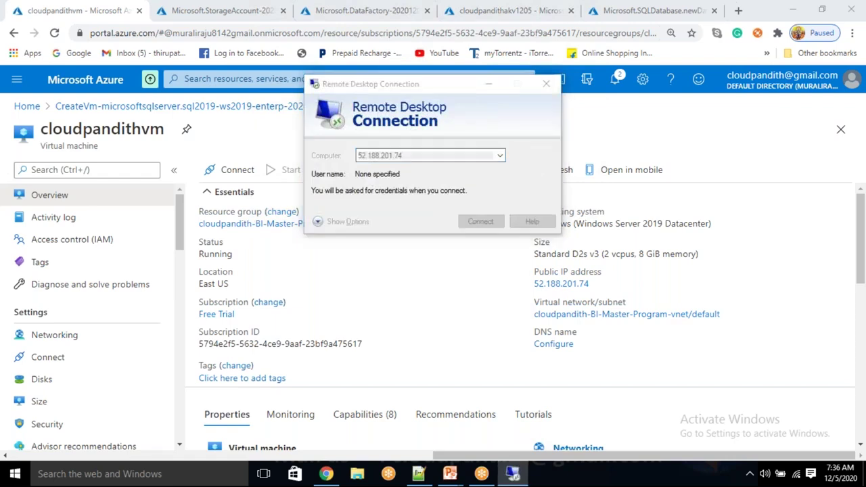
Sign in with the VM account's username and password and accept the unverified certificate.
{"action": "type", "text": "mallaiah"}
{"action": "key", "text": "Tab"}
{"action": "type", "text": "****"}
{"action": "key", "text": "BackSpace"}
{"action": "key", "text": "BackSpace"}
{"action": "key", "text": "BackSpace"}
{"action": "key", "text": "BackSpace"}
{"action": "key", "text": "BackSpace"}
{"action": "key", "text": "BackSpace"}
{"action": "key", "text": "BackSpace"}
{"action": "key", "text": "BackSpace"}
{"action": "type", "text": "*"}
{"action": "key", "text": "BackSpace"}
{"action": "key", "text": "BackSpace"}
{"action": "key", "text": "BackSpace"}
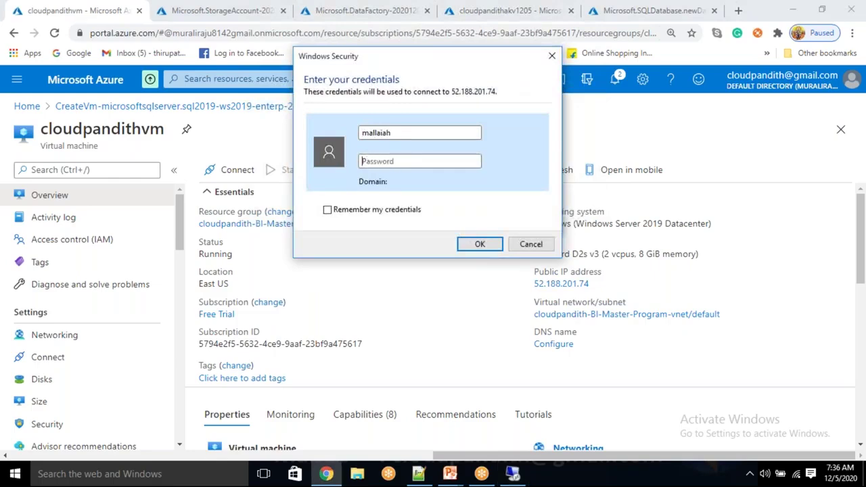
{"action": "type", "text": "******"}
{"action": "key", "text": "ctrl+a"}
{"action": "type", "text": "***********"}
{"action": "key", "text": "Return"}
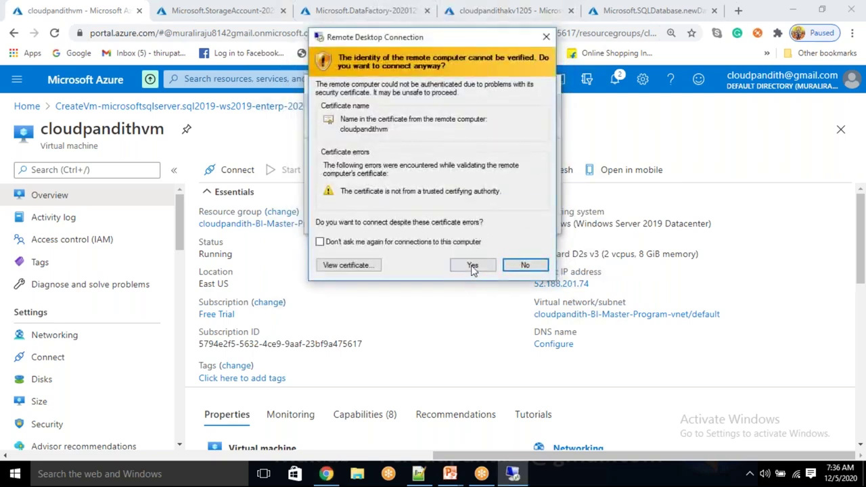
{"action": "left_click", "coordinate": [472, 266]}
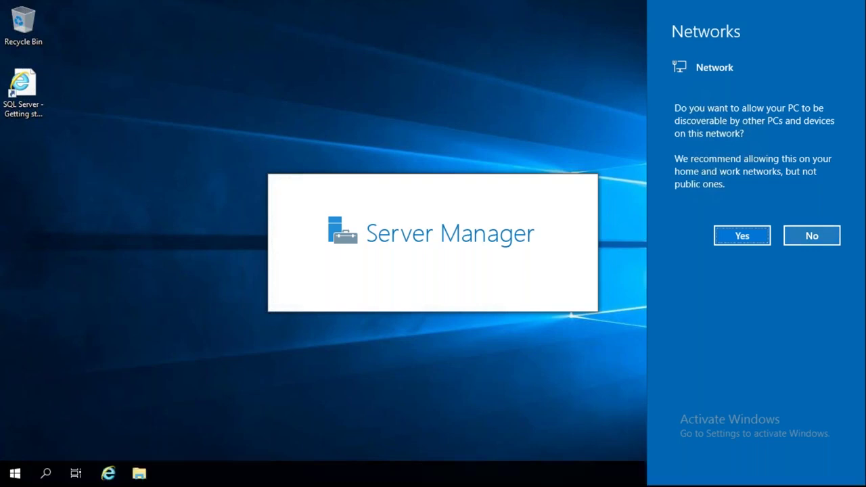
Decline network discovery, dismiss the Windows Admin Center notice, and show Local Server properties.
{"action": "left_click", "coordinate": [812, 236]}
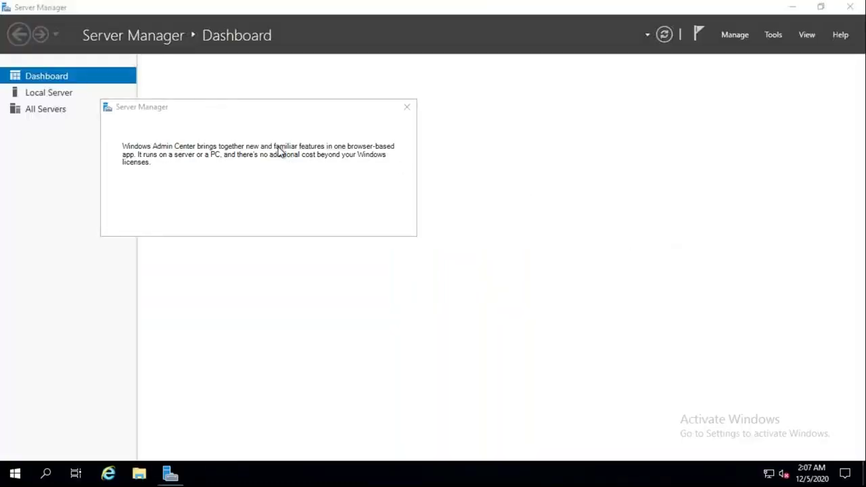
{"action": "left_click", "coordinate": [407, 107]}
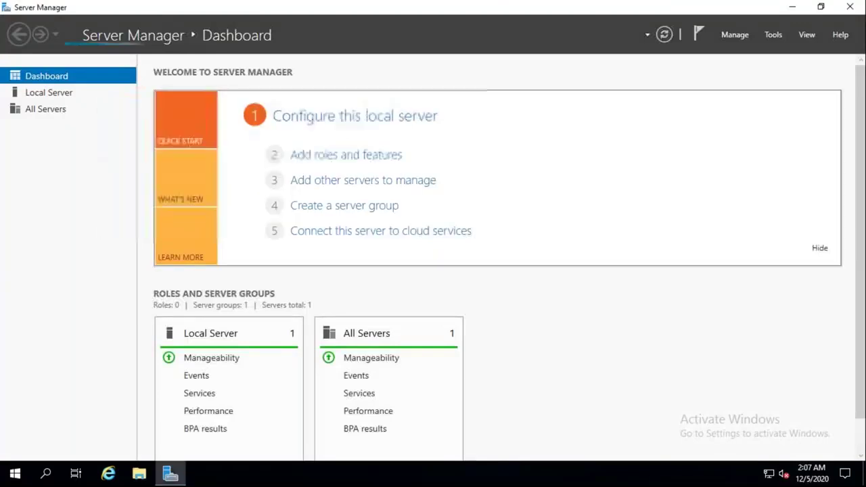
{"action": "left_click", "coordinate": [61, 94]}
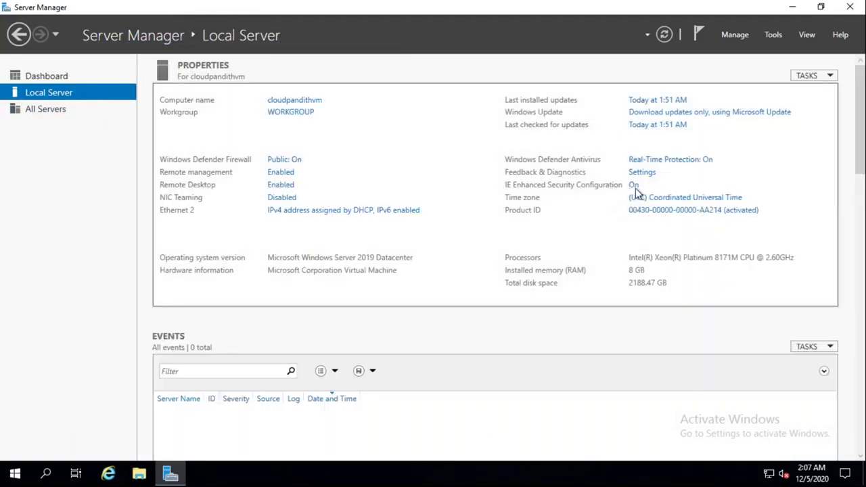
Turn IE Enhanced Security Configuration off for Administrators, then close Server Manager.
{"action": "left_click", "coordinate": [633, 186]}
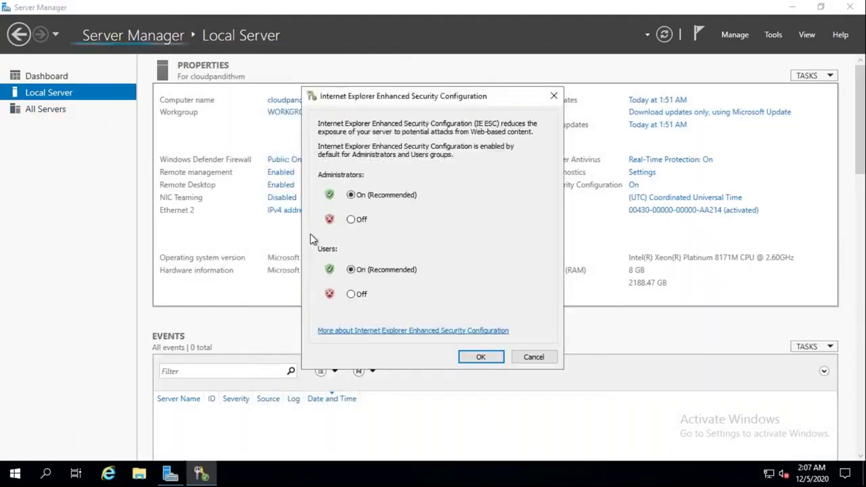
{"action": "left_click", "coordinate": [351, 219]}
{"action": "left_click", "coordinate": [482, 356]}
{"action": "left_click_drag", "start_coordinate": [206, 15], "coordinate": [219, 95]}
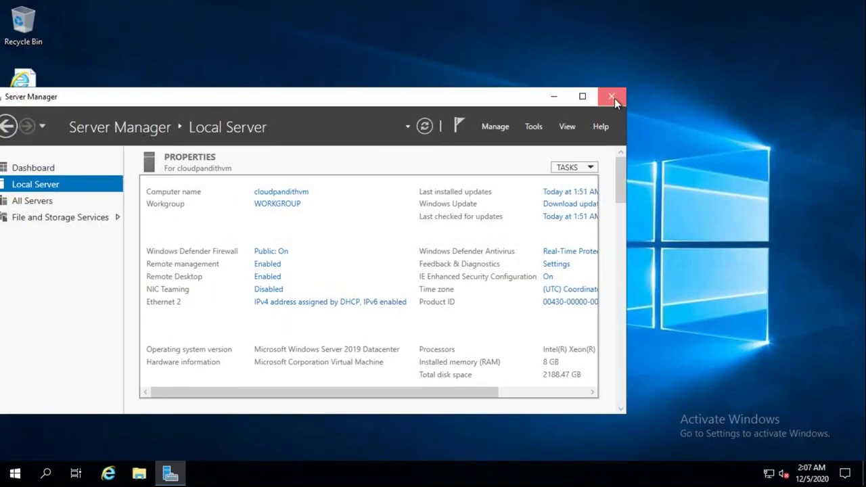
{"action": "left_click", "coordinate": [613, 97]}
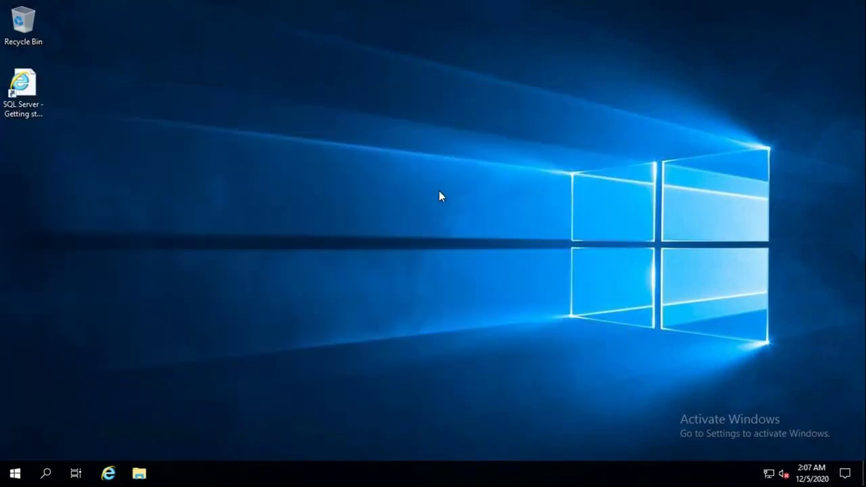
From This PC, open Windows (C:), add a folder named 'cloudpandith' and open it.
{"action": "left_click", "coordinate": [141, 481]}
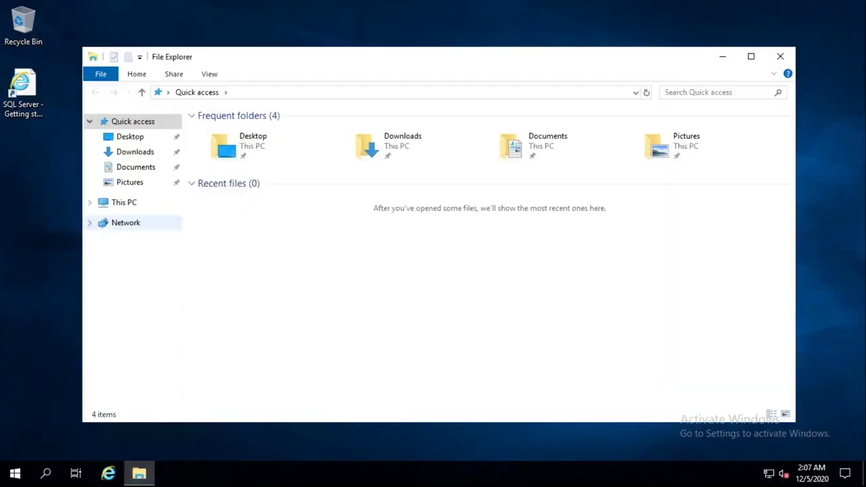
{"action": "left_click", "coordinate": [124, 202]}
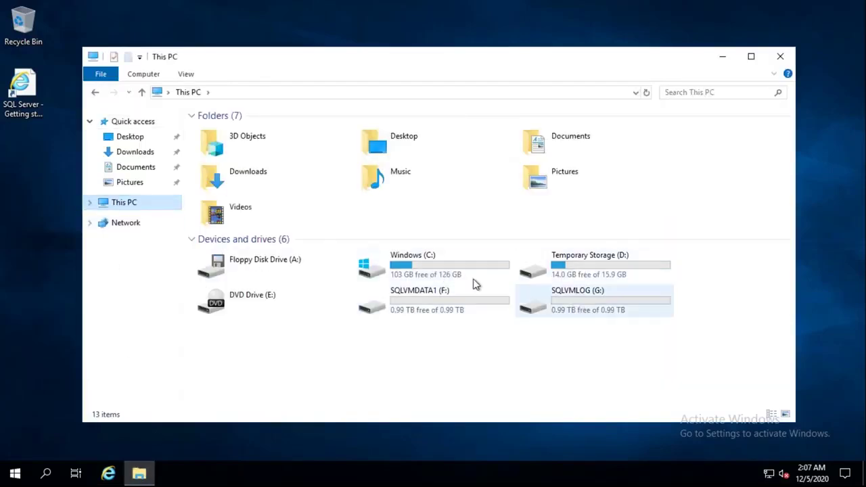
{"action": "double_click", "coordinate": [434, 276]}
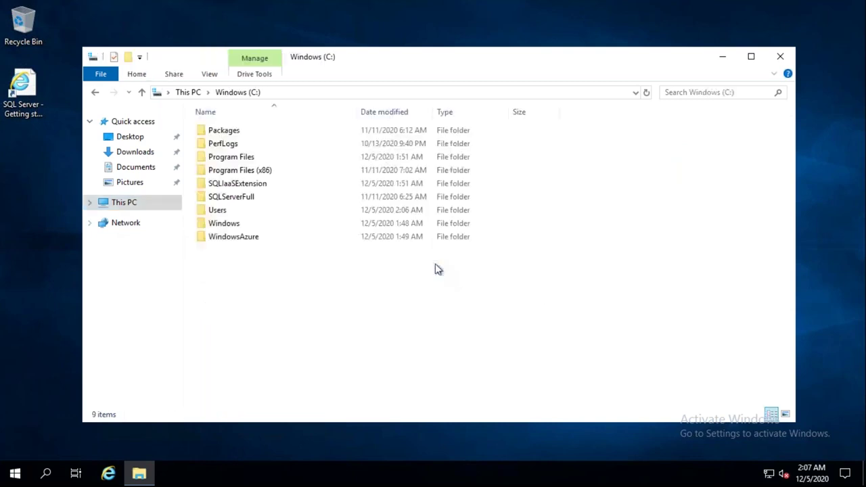
{"action": "right_click", "coordinate": [224, 293]}
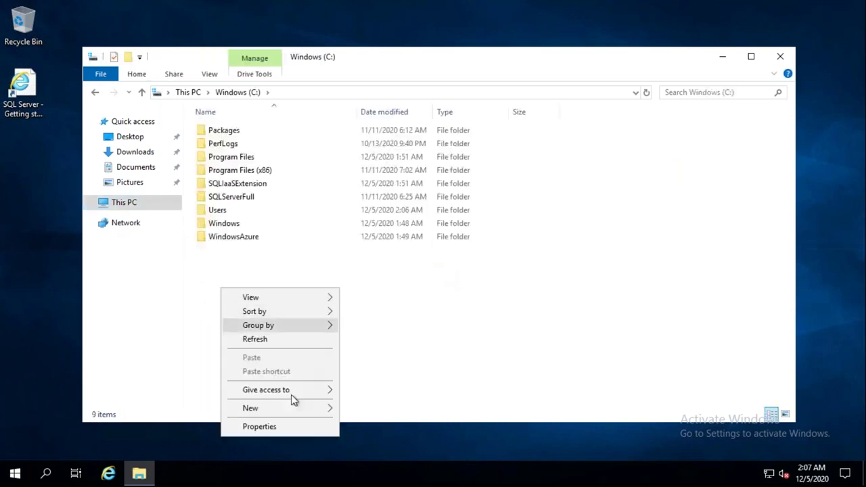
{"action": "mouse_move", "coordinate": [284, 410]}
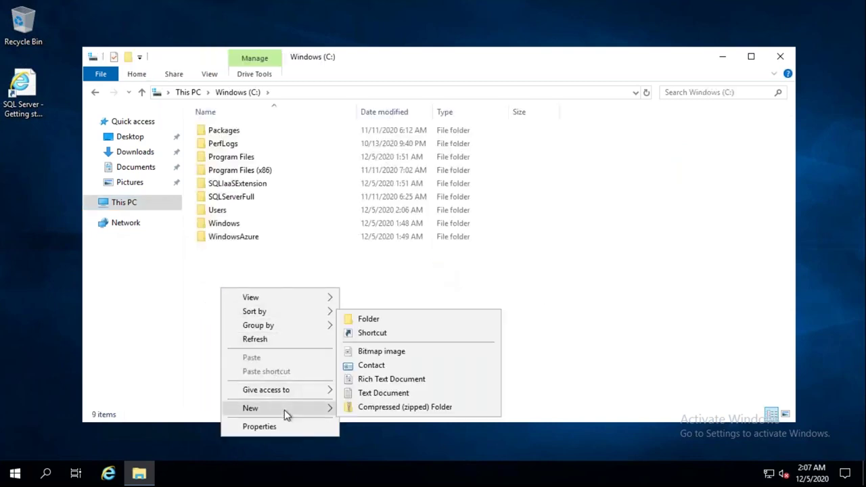
{"action": "left_click", "coordinate": [386, 314]}
{"action": "type", "text": "CLOUDPA"}
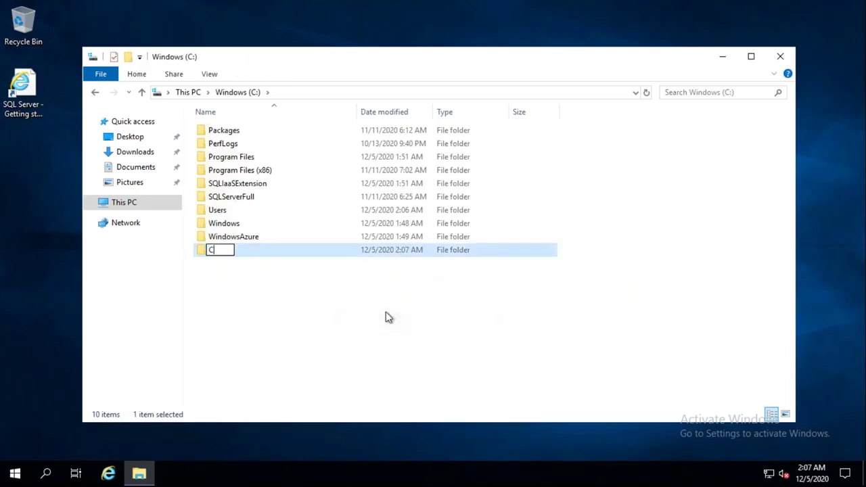
{"action": "key", "text": "BackSpace"}
{"action": "key", "text": "BackSpace"}
{"action": "key", "text": "BackSpace"}
{"action": "key", "text": "BackSpace"}
{"action": "key", "text": "BackSpace"}
{"action": "key", "text": "BackSpace"}
{"action": "key", "text": "BackSpace"}
{"action": "type", "text": "cloudpandith"}
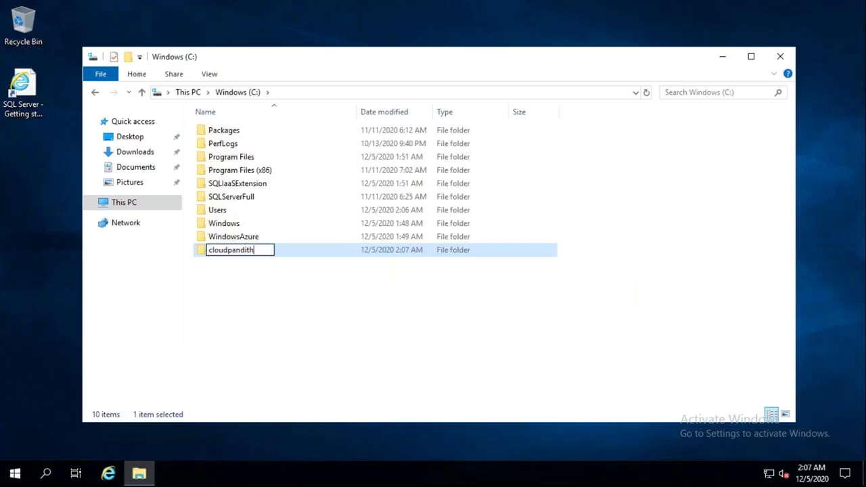
{"action": "key", "text": "Return"}
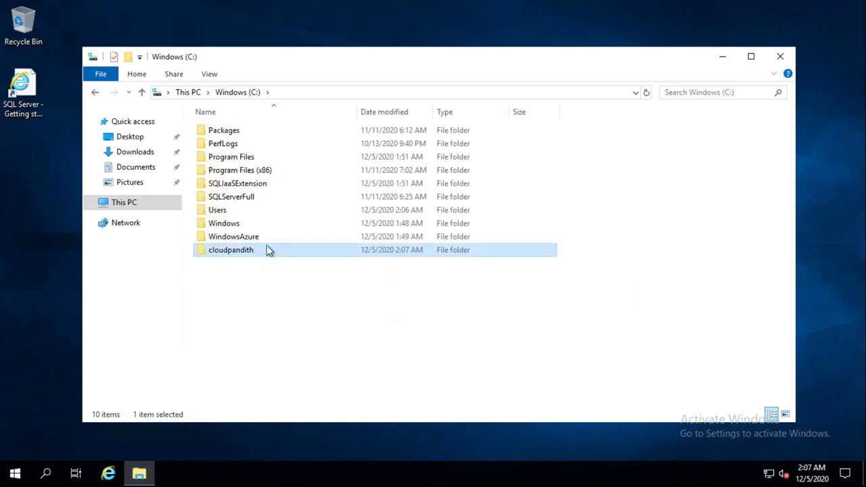
{"action": "double_click", "coordinate": [270, 251]}
Create folders cust1 and cust2 inside cloudpandith.
{"action": "right_click", "coordinate": [273, 207]}
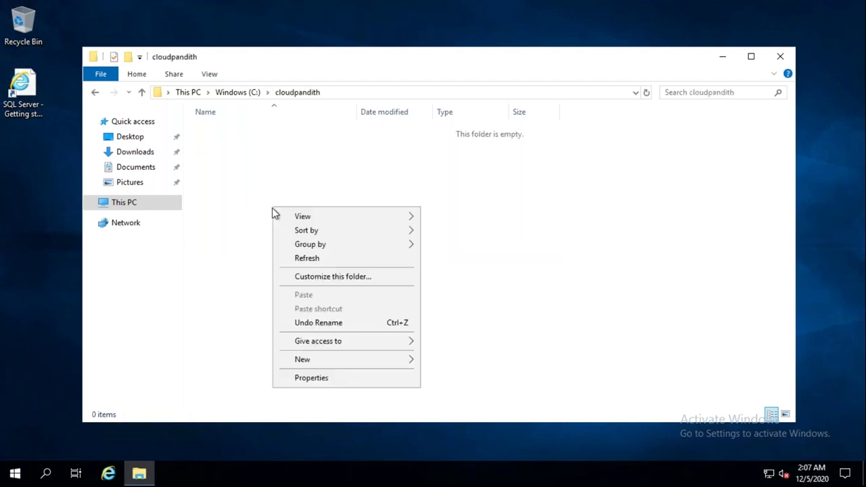
{"action": "mouse_move", "coordinate": [326, 362]}
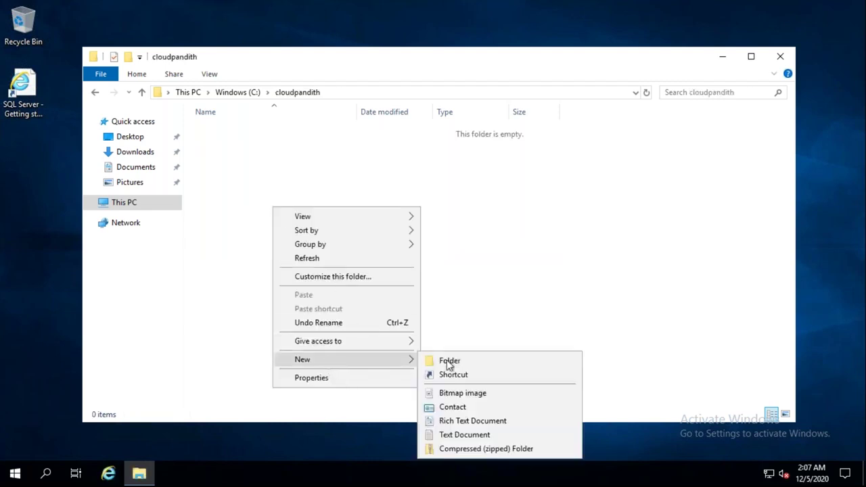
{"action": "left_click", "coordinate": [449, 363]}
{"action": "key", "text": "BackSpace"}
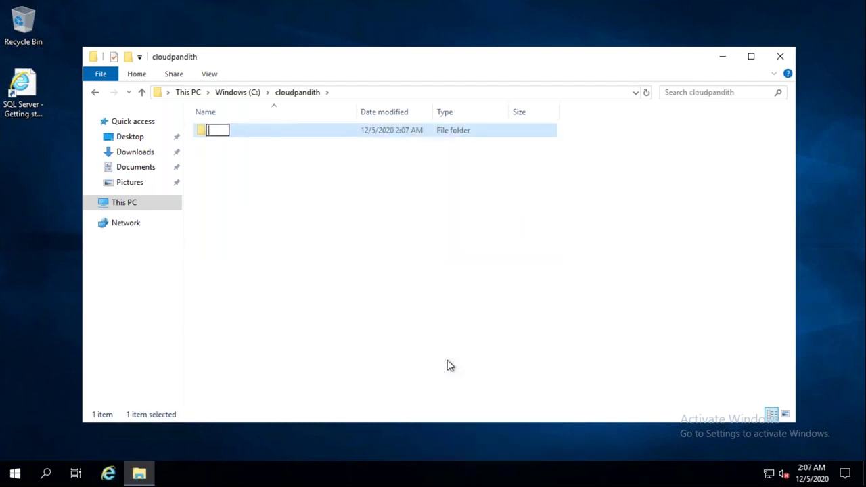
{"action": "type", "text": "cus"}
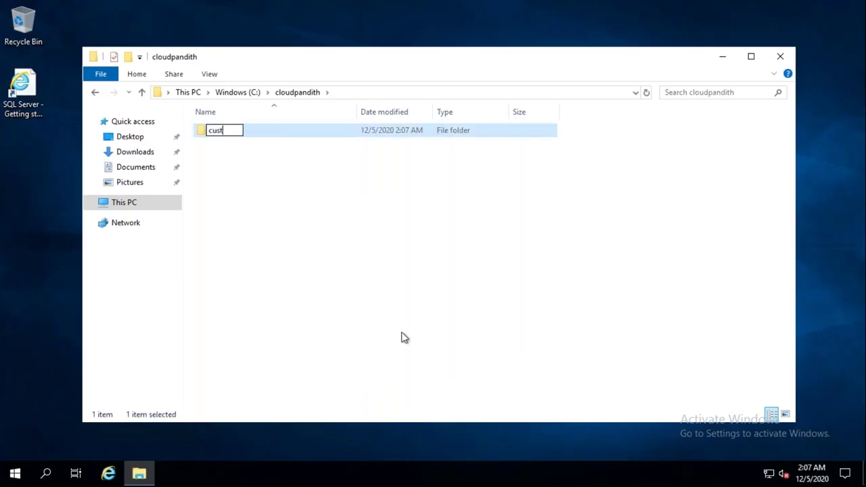
{"action": "type", "text": "t1"}
{"action": "key", "text": "Return"}
{"action": "left_click", "coordinate": [276, 199]}
{"action": "right_click", "coordinate": [267, 177]}
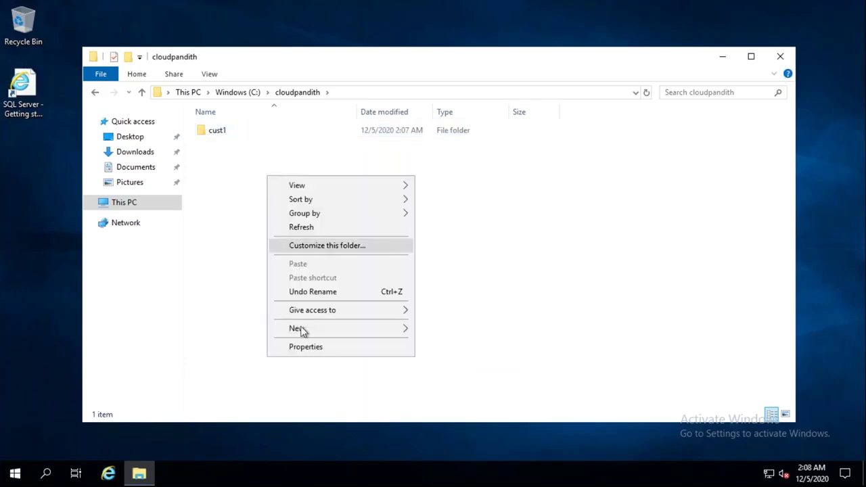
{"action": "mouse_move", "coordinate": [302, 331]}
{"action": "left_click", "coordinate": [451, 330]}
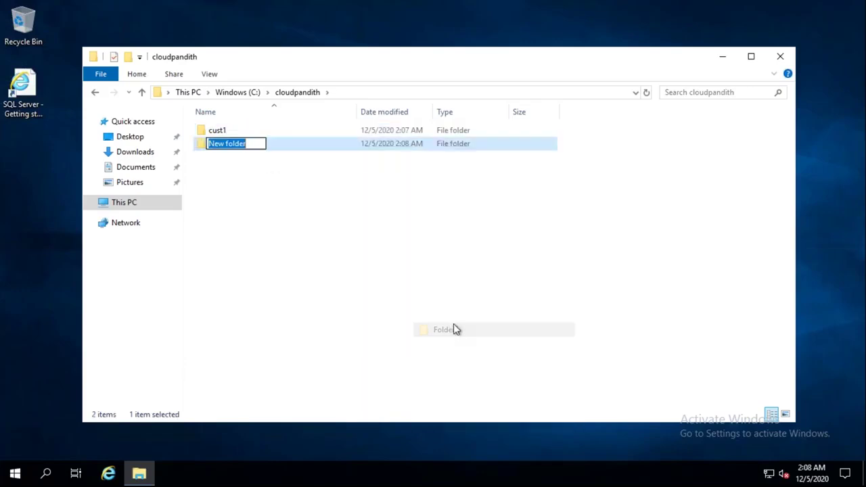
{"action": "type", "text": "cust2"}
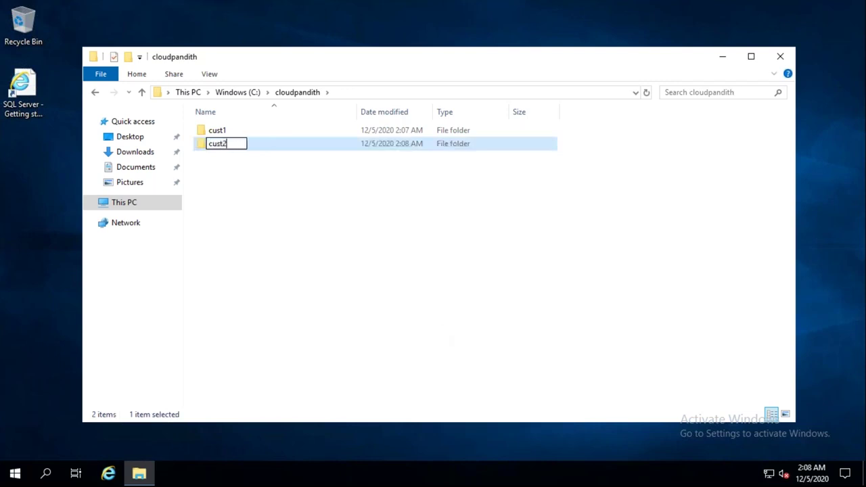
{"action": "left_click", "coordinate": [310, 205]}
Create folders cust3 and cust4, then minimize the remote desktop session.
{"action": "right_click", "coordinate": [297, 189]}
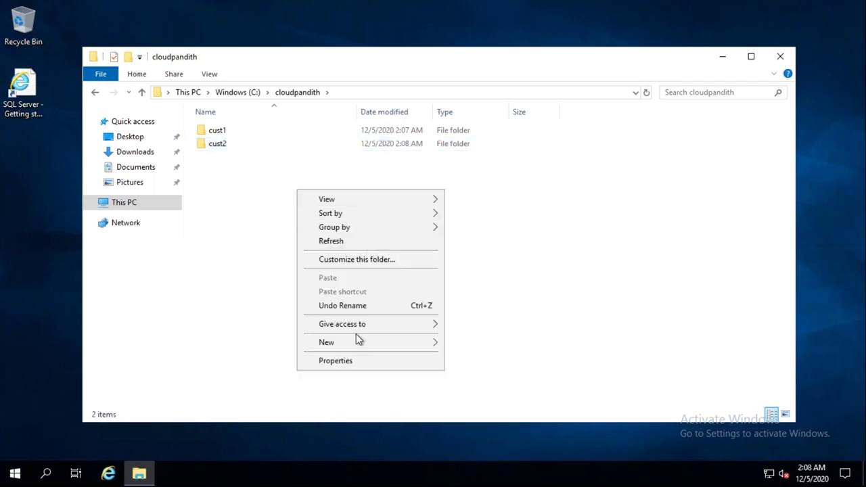
{"action": "mouse_move", "coordinate": [352, 344]}
{"action": "left_click", "coordinate": [476, 345]}
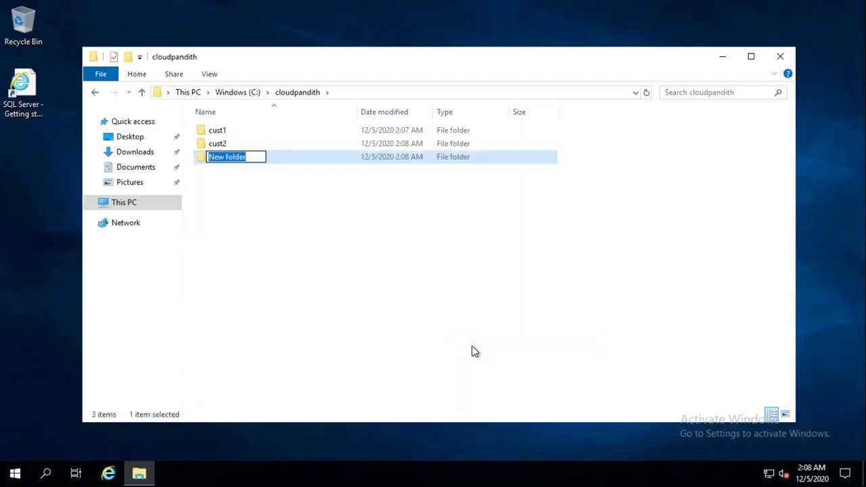
{"action": "type", "text": "cust3"}
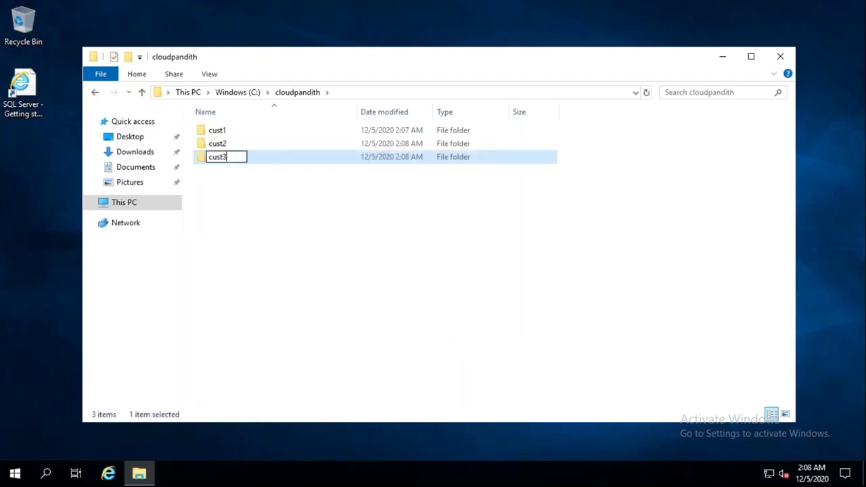
{"action": "left_click", "coordinate": [352, 265]}
{"action": "right_click", "coordinate": [279, 209]}
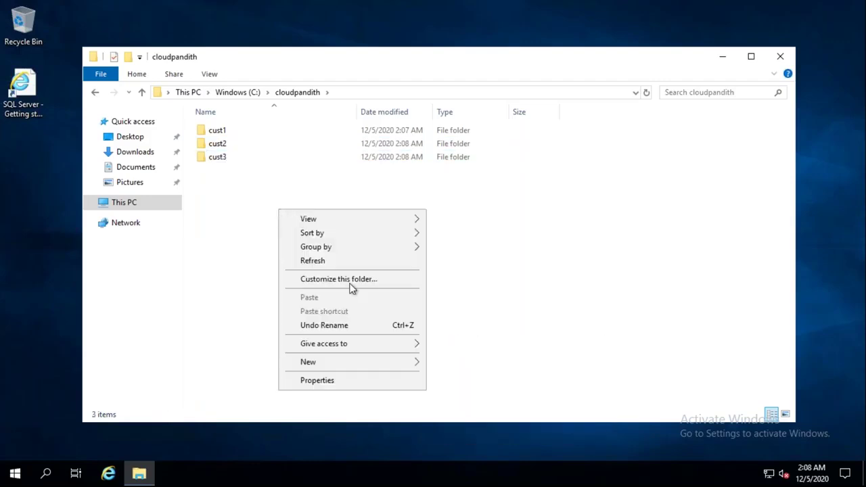
{"action": "mouse_move", "coordinate": [351, 370]}
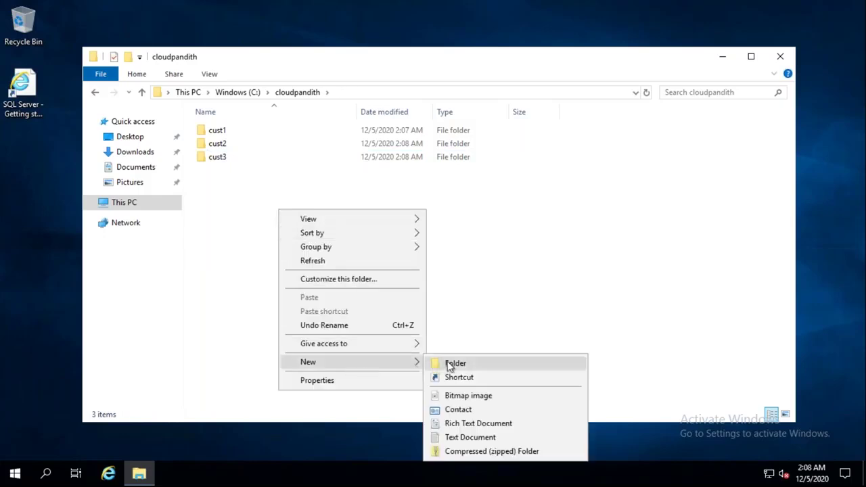
{"action": "left_click", "coordinate": [450, 364]}
{"action": "type", "text": "cust4"}
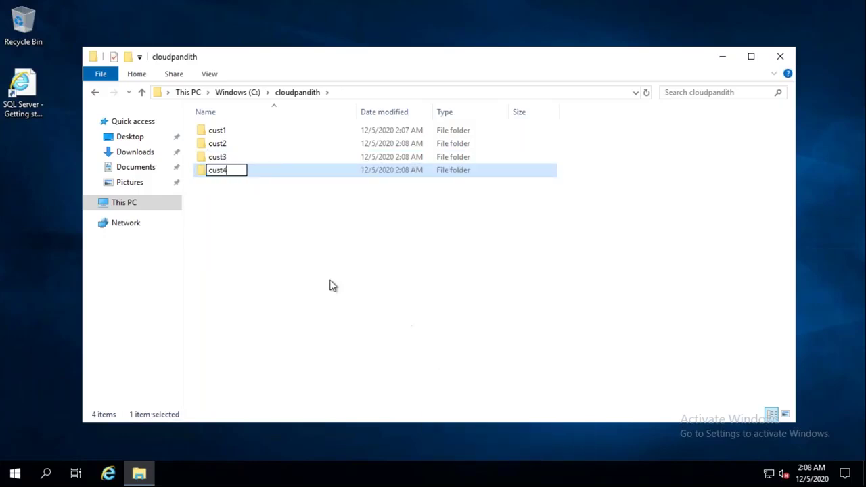
{"action": "left_click", "coordinate": [259, 274]}
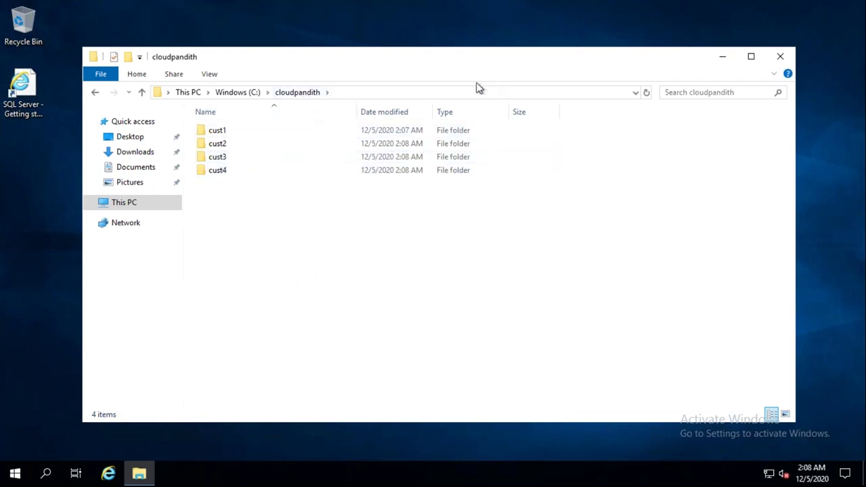
{"action": "mouse_move", "coordinate": [445, 5]}
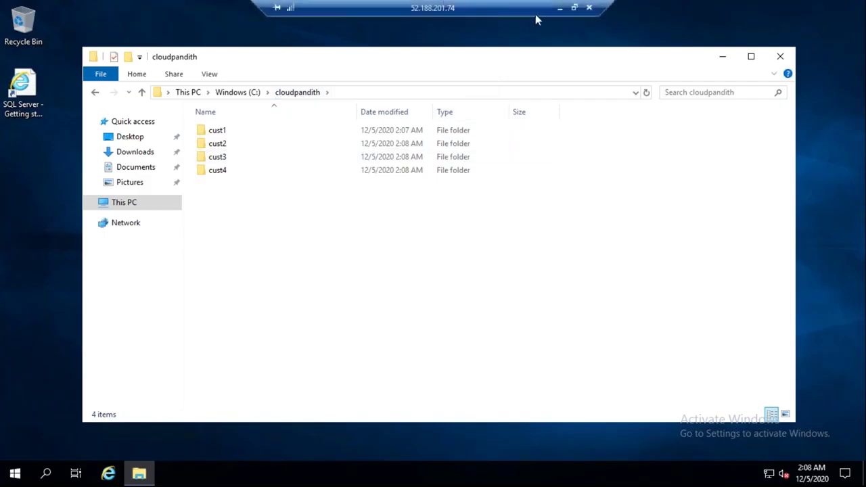
{"action": "left_click", "coordinate": [560, 8]}
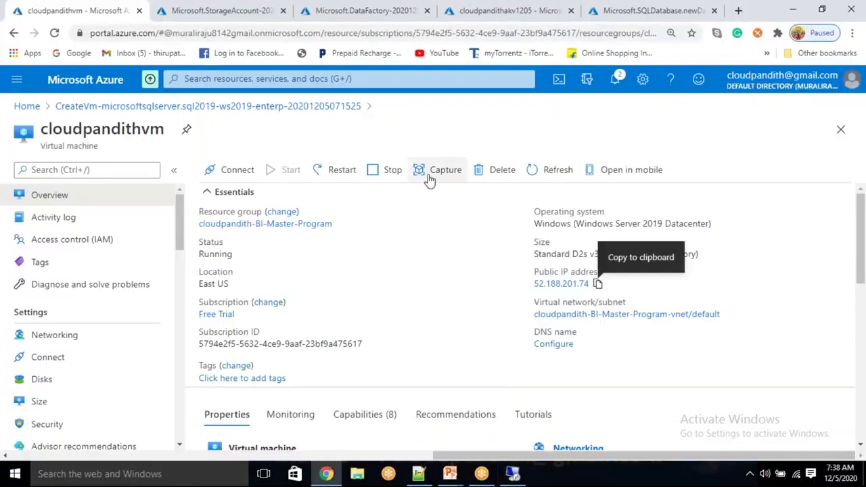
On the local desktop, open cloudpandith-datasets > set-comma and select files cust1 through cust6.
{"action": "key", "text": "super+d"}
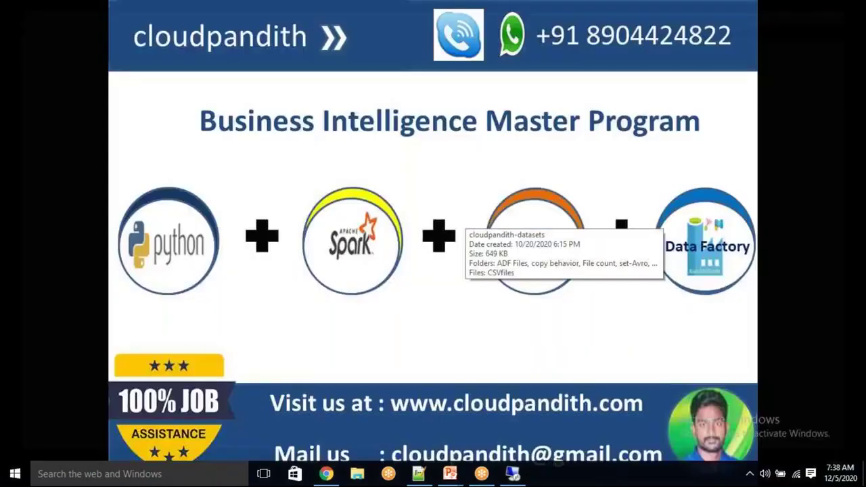
{"action": "double_click", "coordinate": [467, 220]}
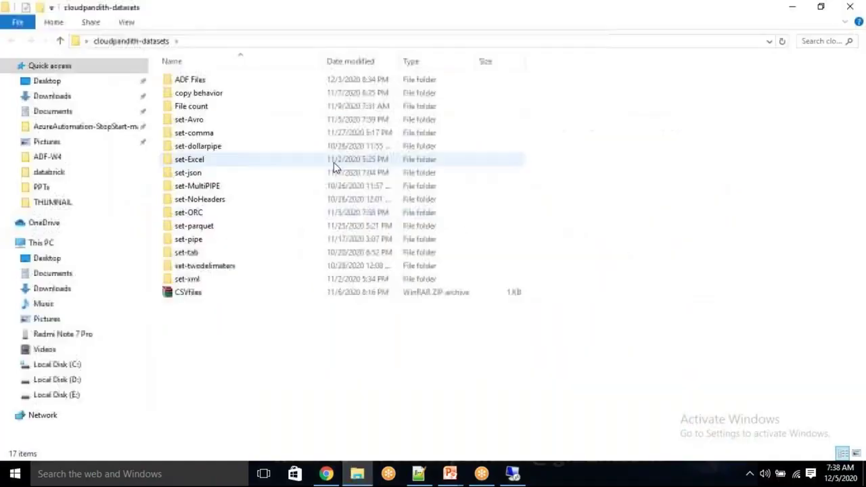
{"action": "double_click", "coordinate": [243, 135]}
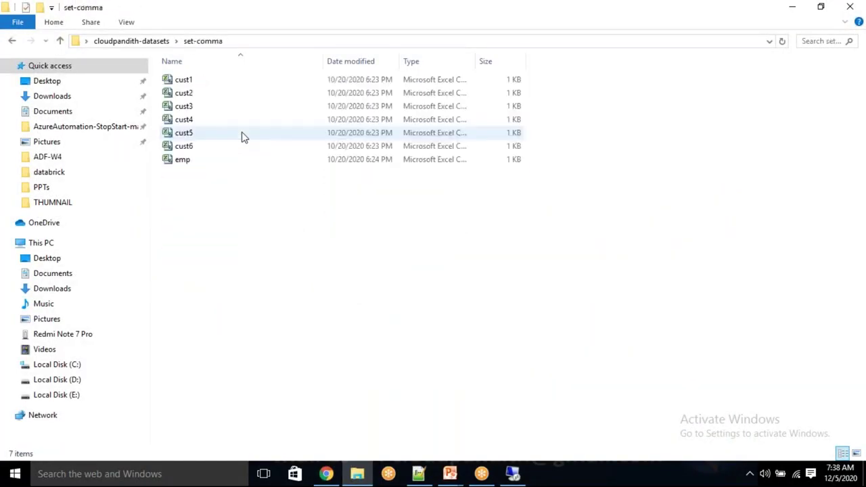
{"action": "left_click_drag", "start_coordinate": [541, 150], "coordinate": [212, 78]}
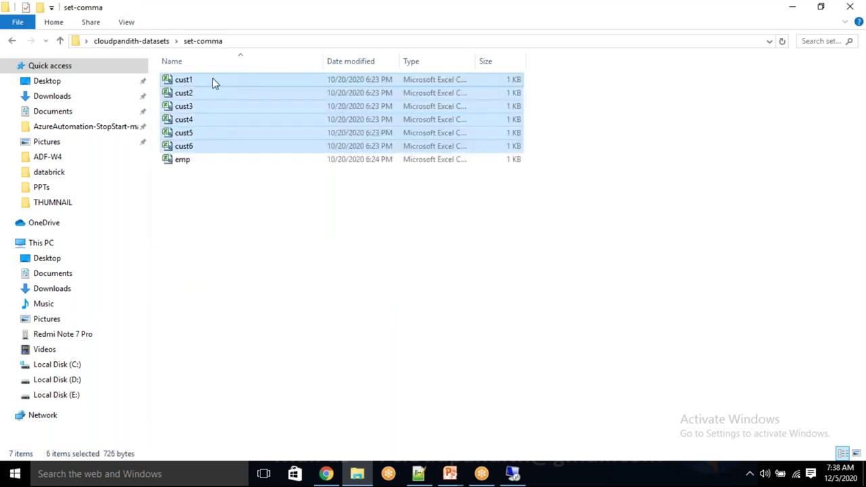
In the VM, paste cust1.csv–cust6.csv into cust1 and select cust2–cust6.csv to move.
{"action": "left_click", "coordinate": [512, 474]}
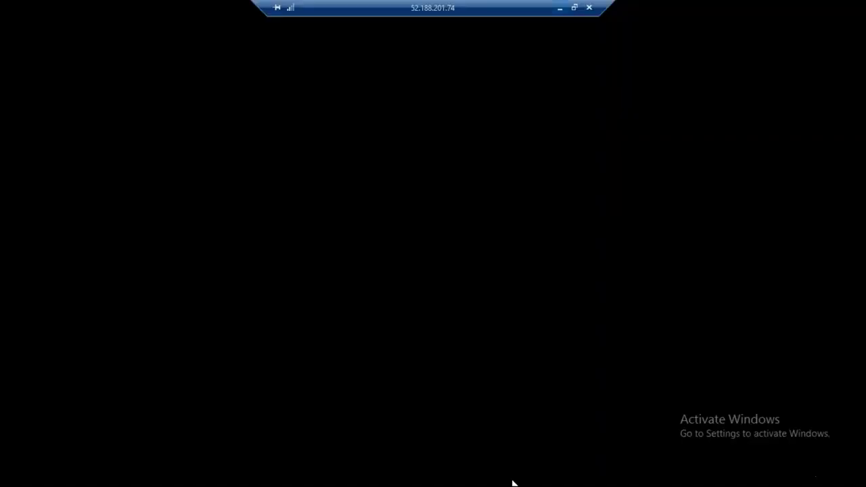
{"action": "double_click", "coordinate": [217, 132]}
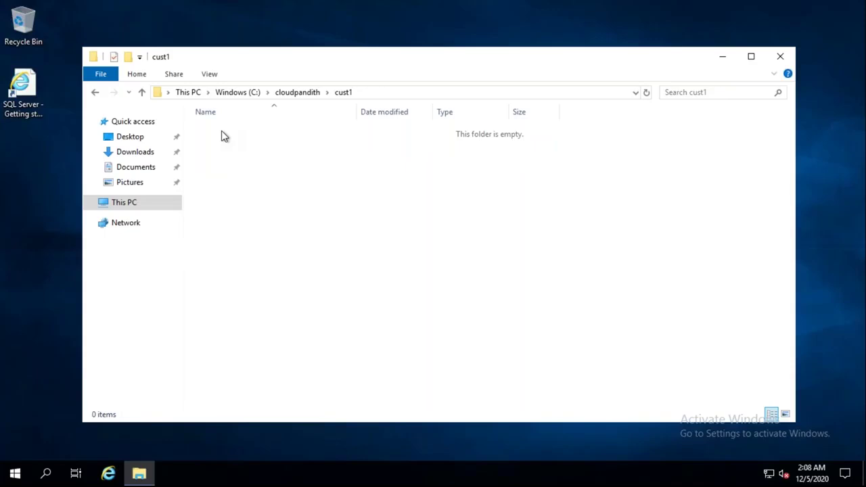
{"action": "key", "text": "ctrl+v"}
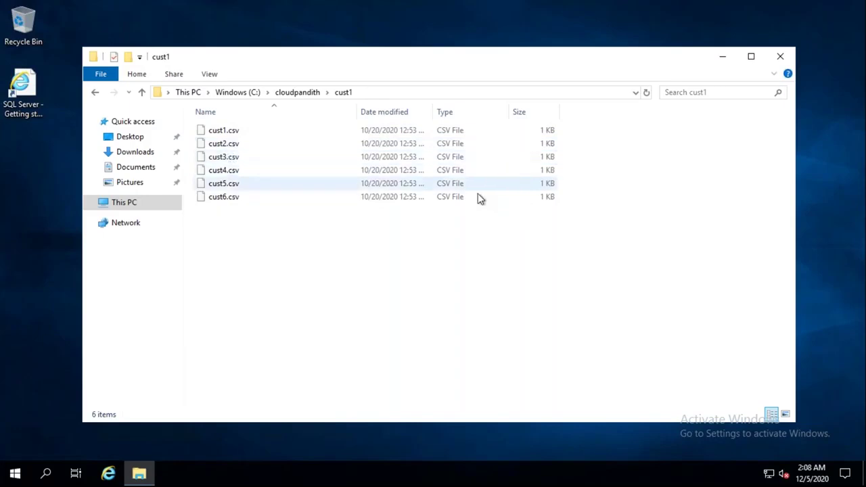
{"action": "left_click_drag", "start_coordinate": [573, 199], "coordinate": [219, 146]}
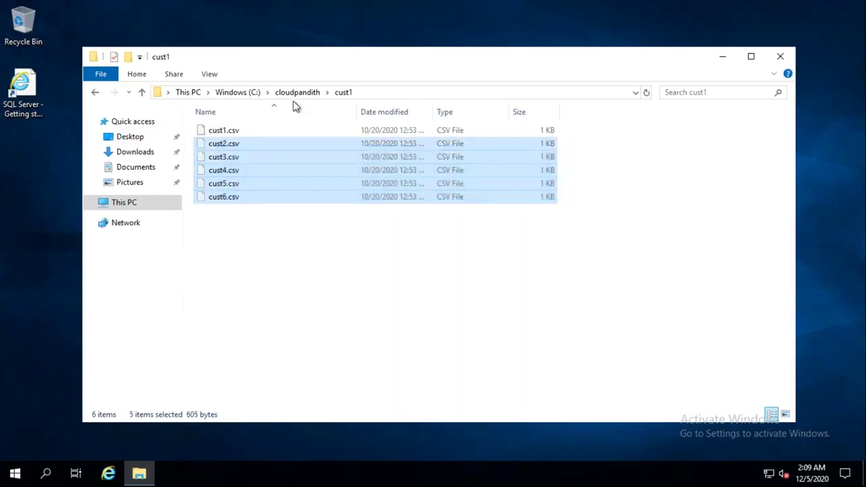
Paste cust2–cust6.csv into cust2, then select cust3–cust6.csv there.
{"action": "left_click", "coordinate": [298, 92]}
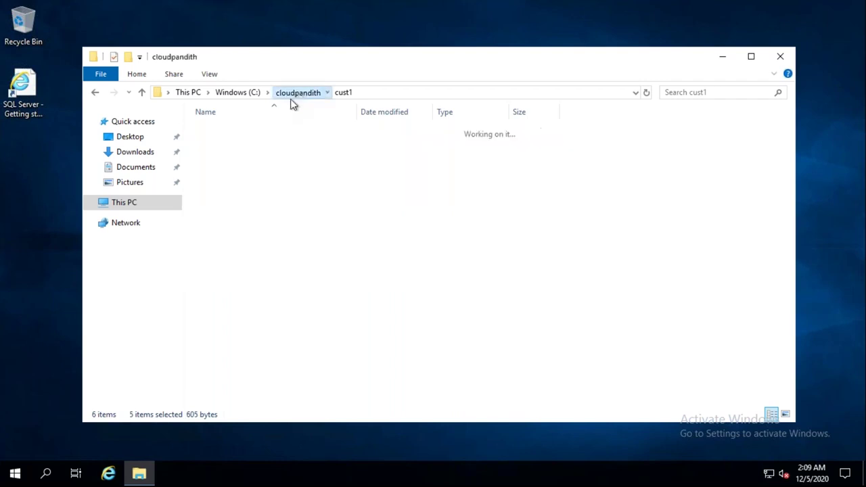
{"action": "double_click", "coordinate": [240, 146]}
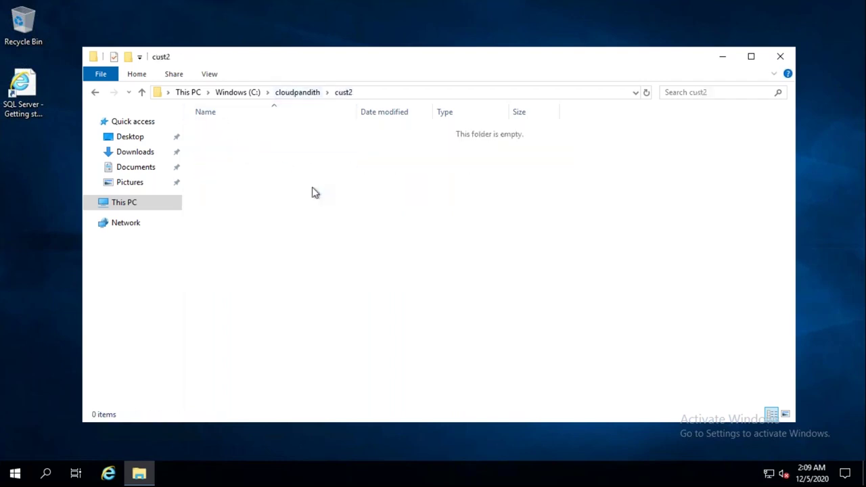
{"action": "key", "text": "ctrl+v"}
{"action": "left_click", "coordinate": [485, 200]}
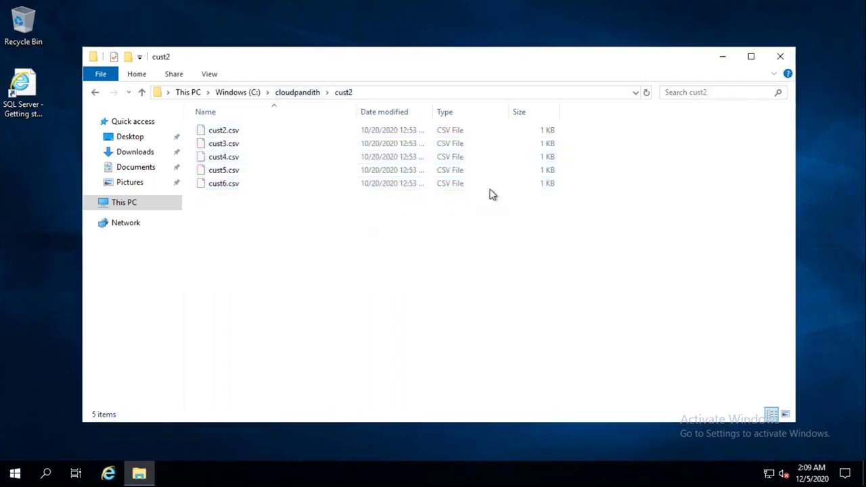
{"action": "left_click_drag", "start_coordinate": [578, 183], "coordinate": [255, 136]}
Move cust3–cust6.csv into cust3 and select cust4.csv and cust5.csv.
{"action": "left_click", "coordinate": [292, 96]}
{"action": "left_click", "coordinate": [238, 162]}
{"action": "double_click", "coordinate": [238, 162]}
{"action": "key", "text": "ctrl+v"}
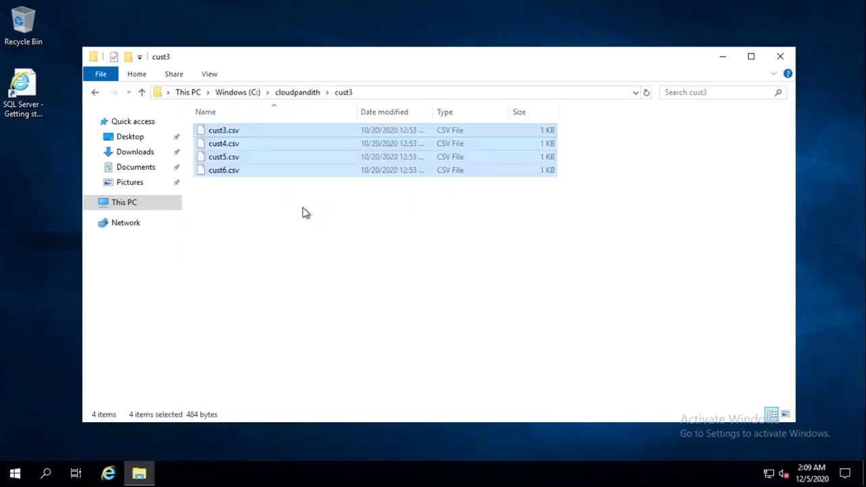
{"action": "left_click", "coordinate": [299, 209]}
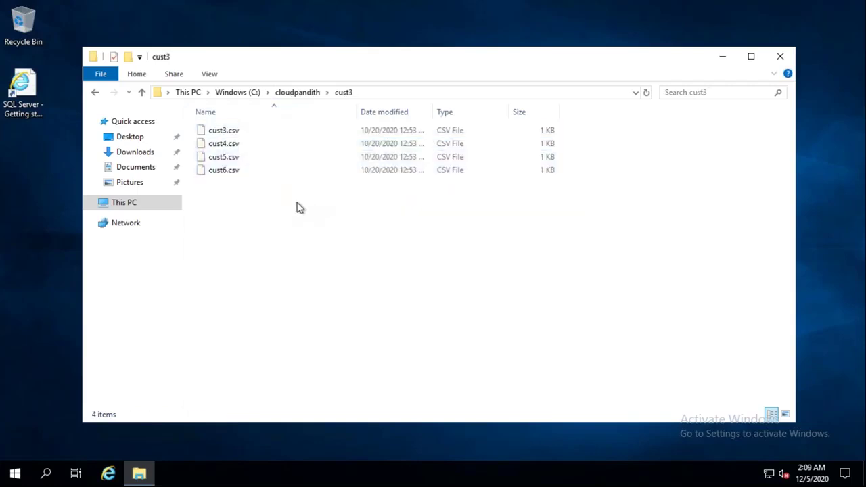
{"action": "left_click", "coordinate": [236, 146]}
{"action": "left_click", "coordinate": [230, 157], "text": "ctrl"}
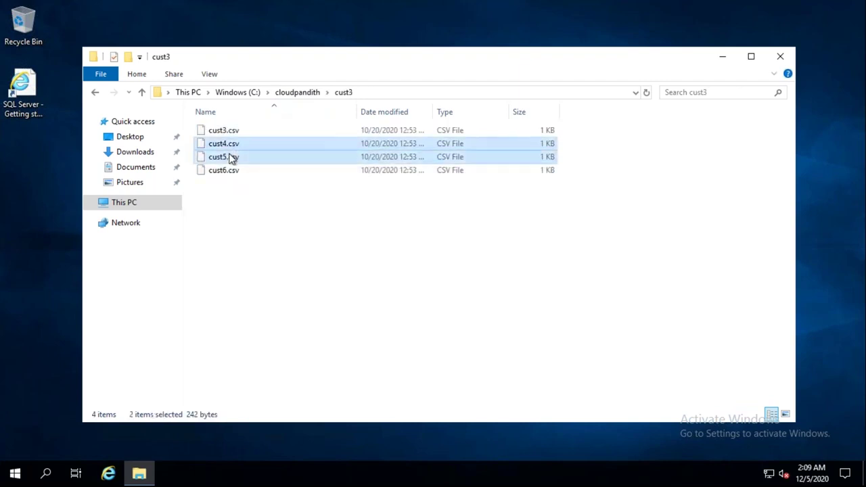
Move cust4.csv and cust5.csv into the cust4 folder.
{"action": "left_click", "coordinate": [297, 92]}
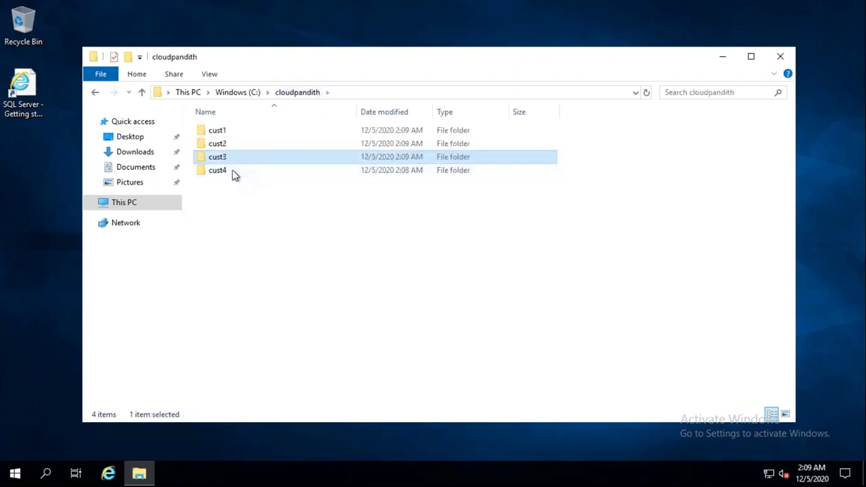
{"action": "double_click", "coordinate": [232, 173]}
{"action": "key", "text": "ctrl+v"}
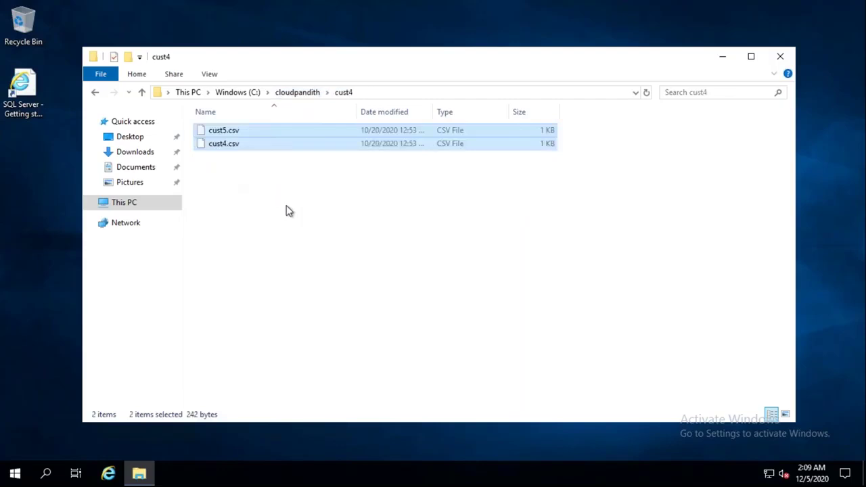
{"action": "left_click", "coordinate": [293, 223]}
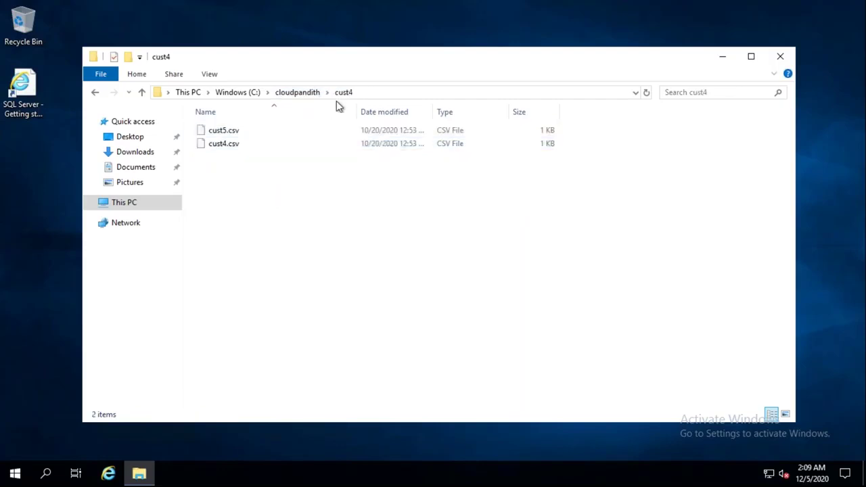
Open cust1 through cust4 in turn to verify each folder's CSV files.
{"action": "left_click", "coordinate": [296, 94]}
{"action": "double_click", "coordinate": [230, 132]}
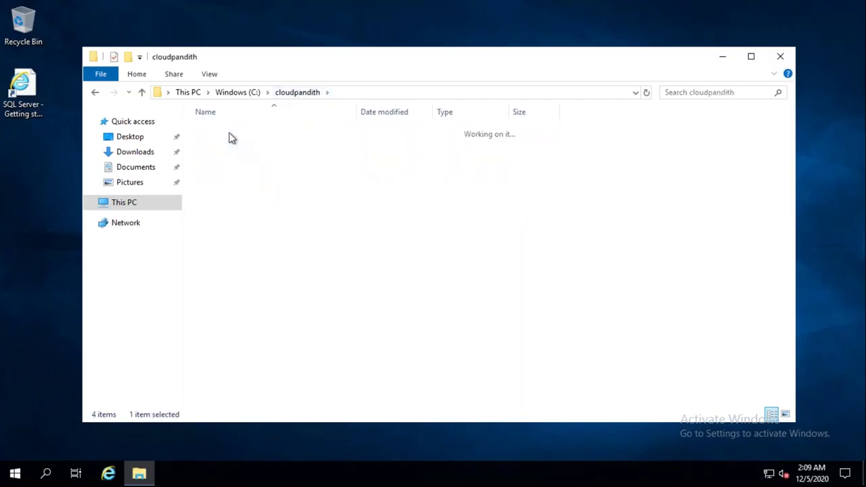
{"action": "left_click", "coordinate": [303, 92]}
{"action": "double_click", "coordinate": [218, 144]}
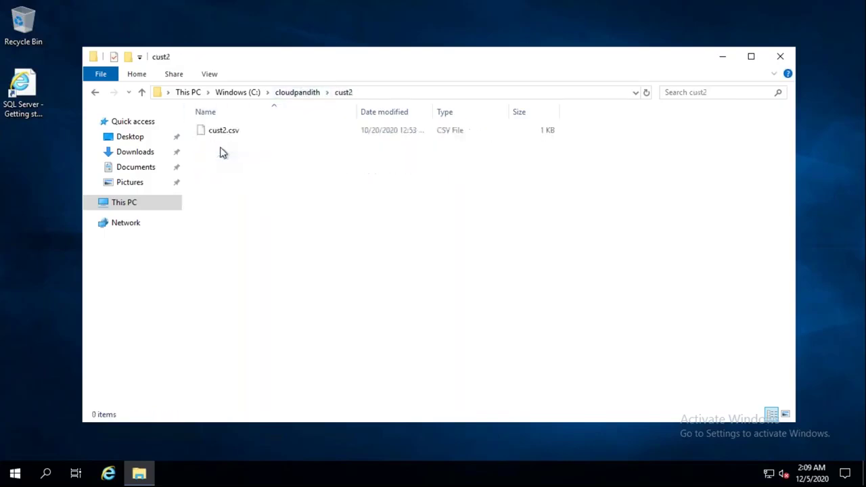
{"action": "left_click", "coordinate": [298, 93]}
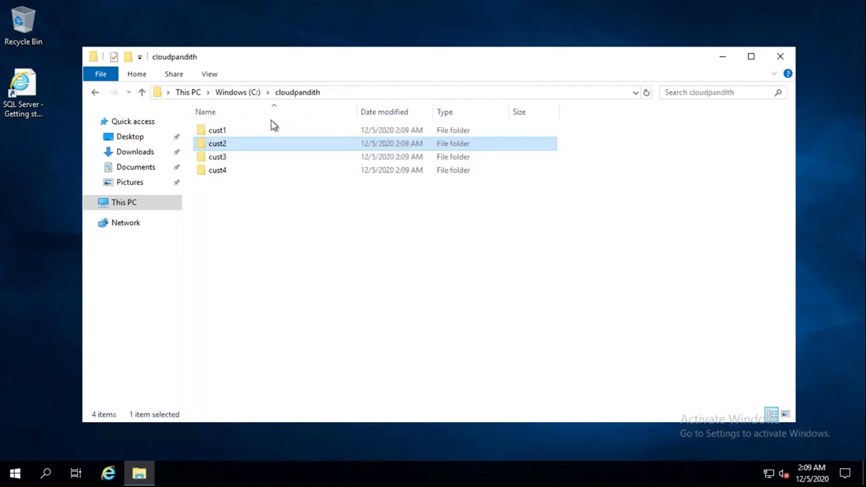
{"action": "double_click", "coordinate": [238, 156]}
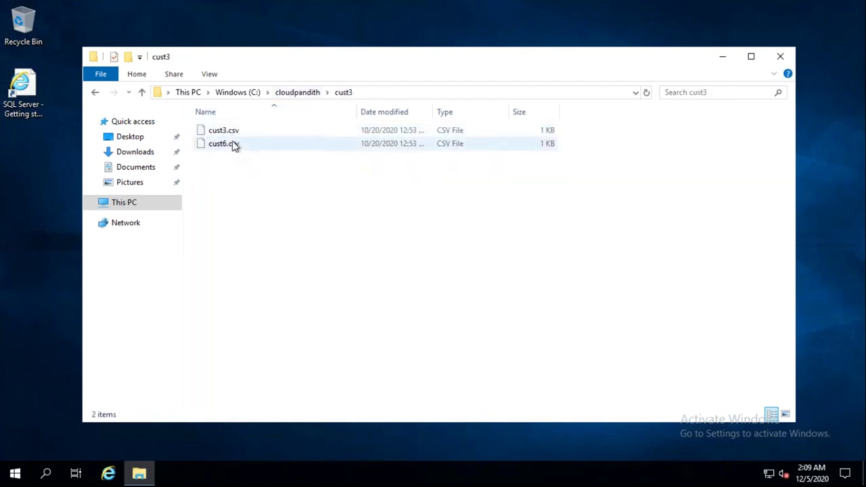
{"action": "left_click", "coordinate": [295, 98]}
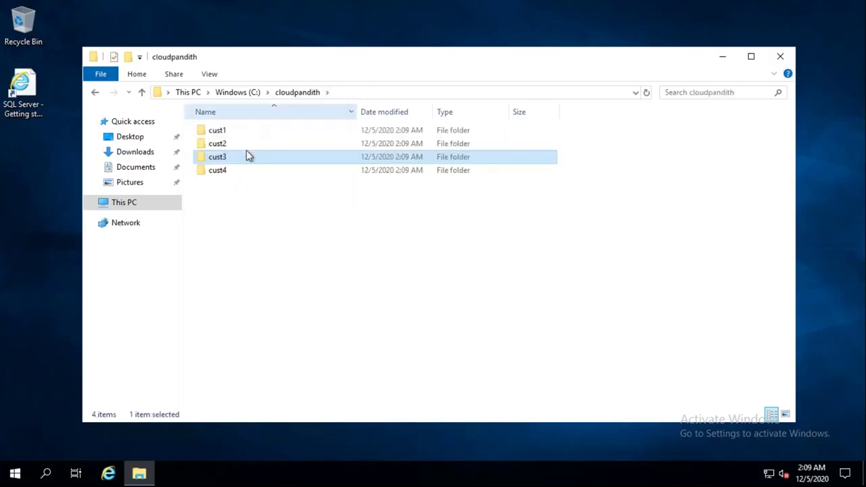
{"action": "double_click", "coordinate": [227, 171]}
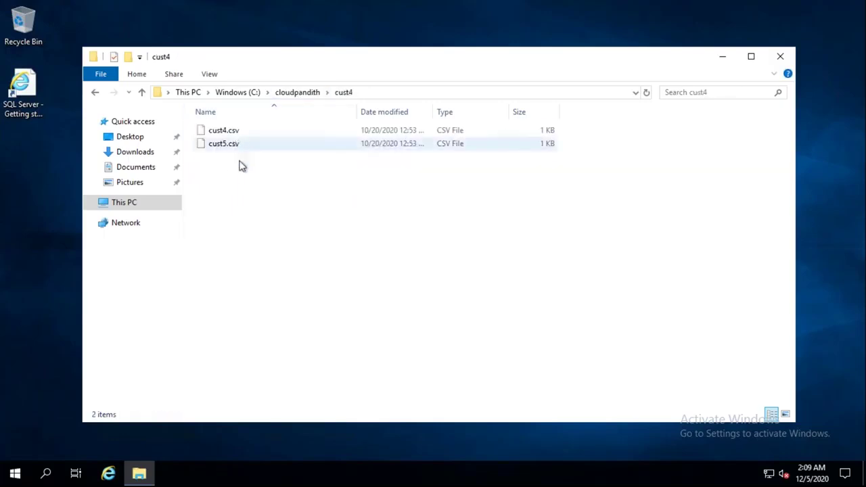
{"action": "left_click", "coordinate": [296, 92]}
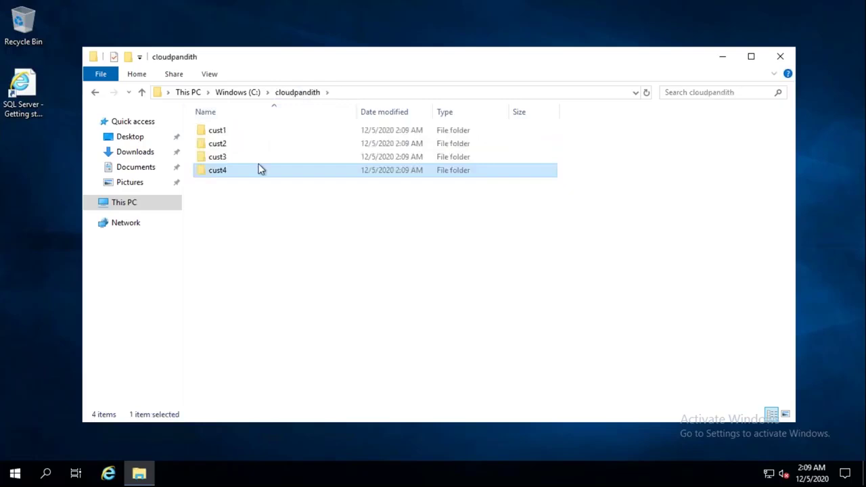
{"action": "double_click", "coordinate": [242, 171]}
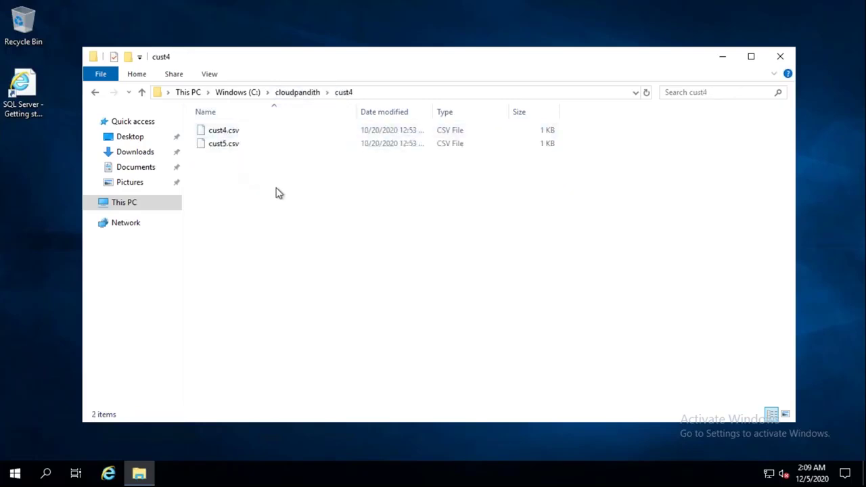
{"action": "left_click", "coordinate": [299, 93]}
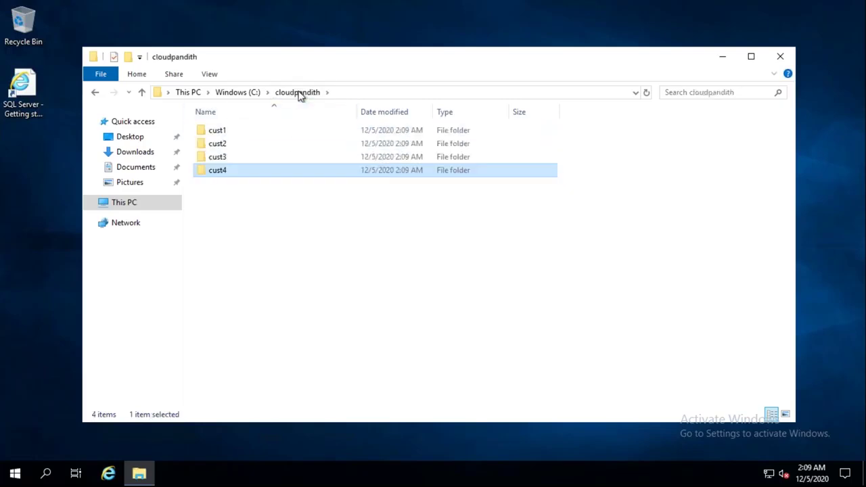
Minimize the cloudpandith Explorer window so the VM desktop is showing.
{"action": "left_click", "coordinate": [311, 267]}
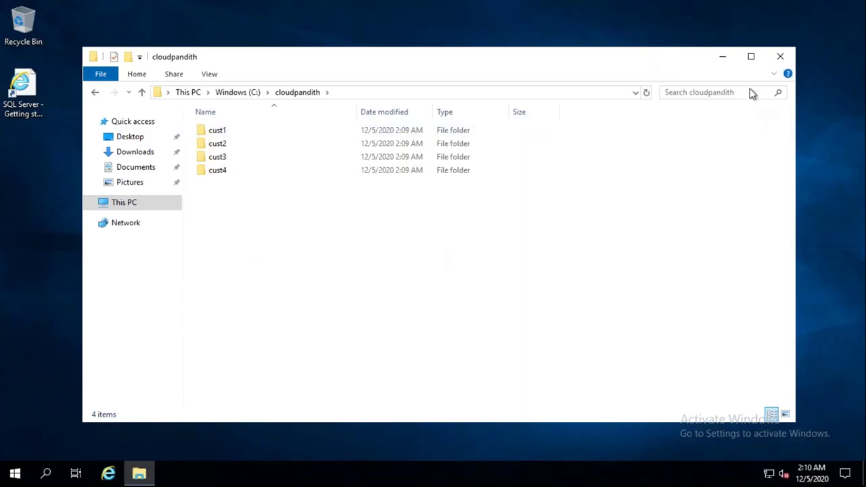
{"action": "left_click", "coordinate": [726, 59]}
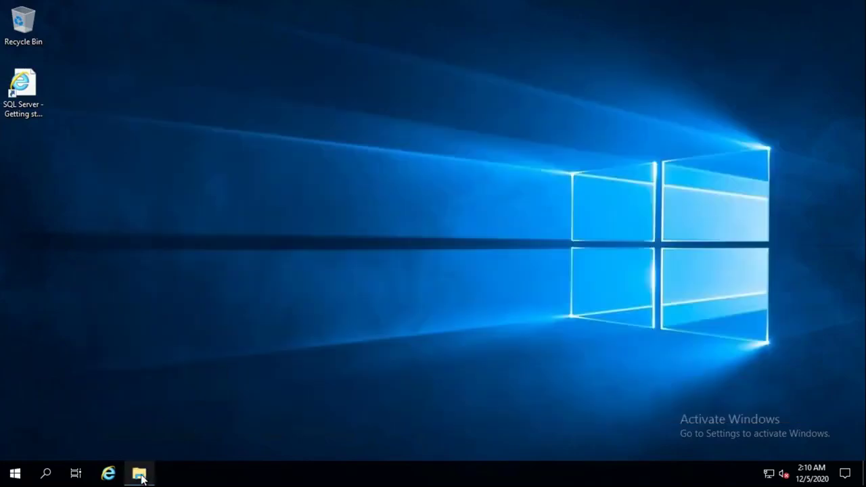
{"action": "left_click", "coordinate": [138, 474]}
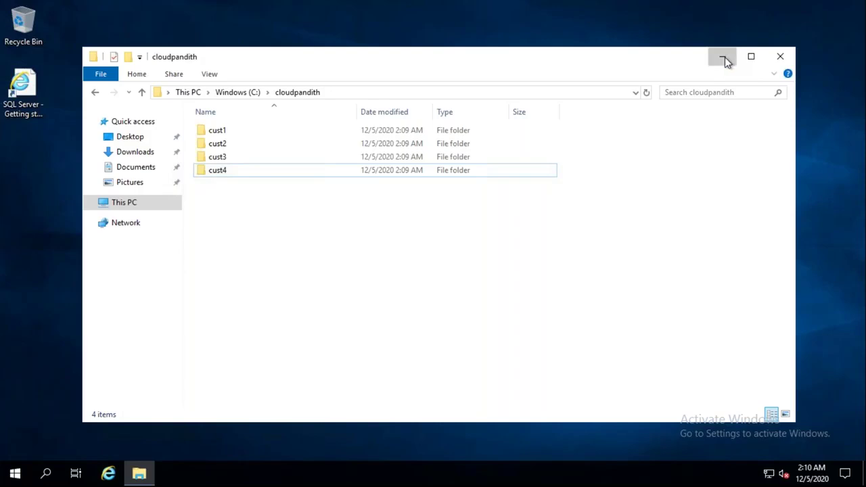
{"action": "left_click", "coordinate": [723, 59]}
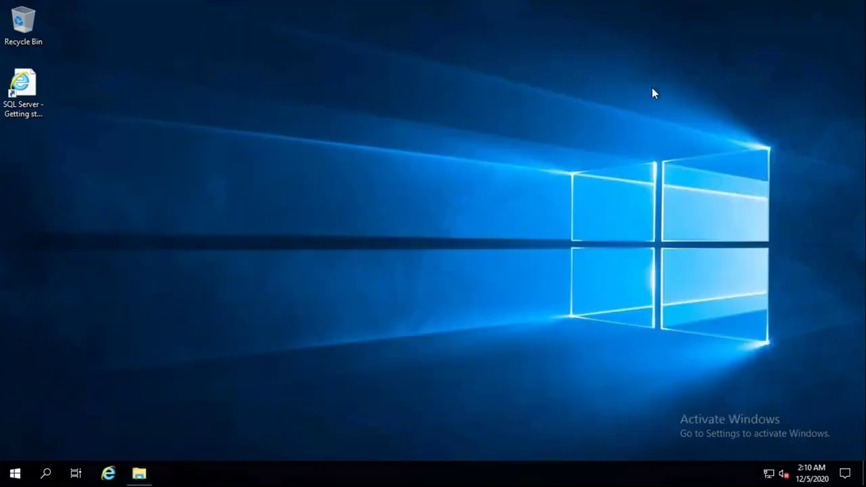
{"action": "right_click", "coordinate": [130, 96]}
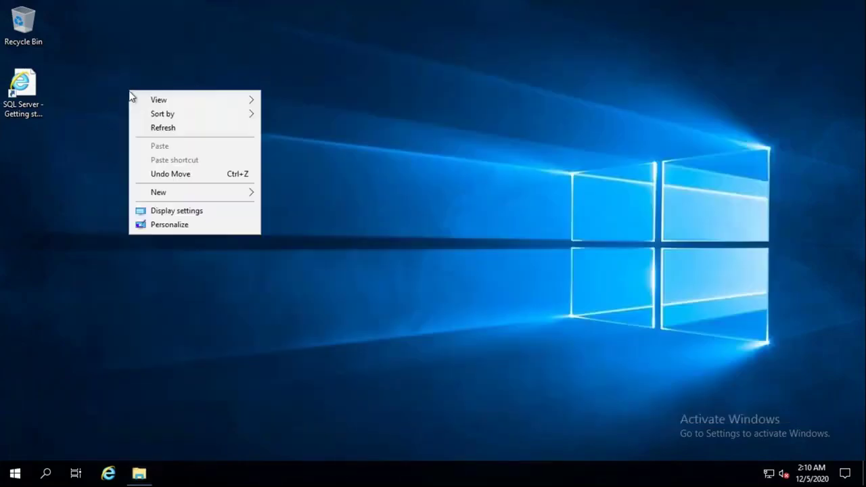
{"action": "left_click", "coordinate": [99, 117]}
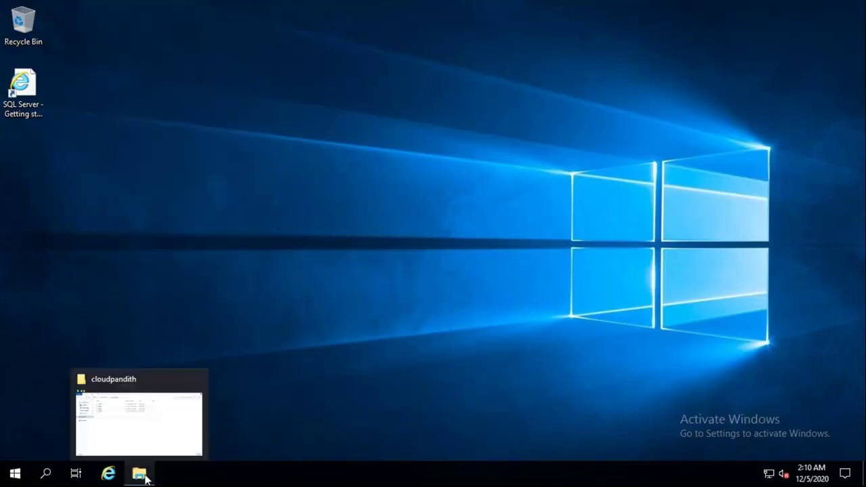
Launch Internet Explorer, postpone its first-run setup, and maximize the window.
{"action": "left_click", "coordinate": [108, 473]}
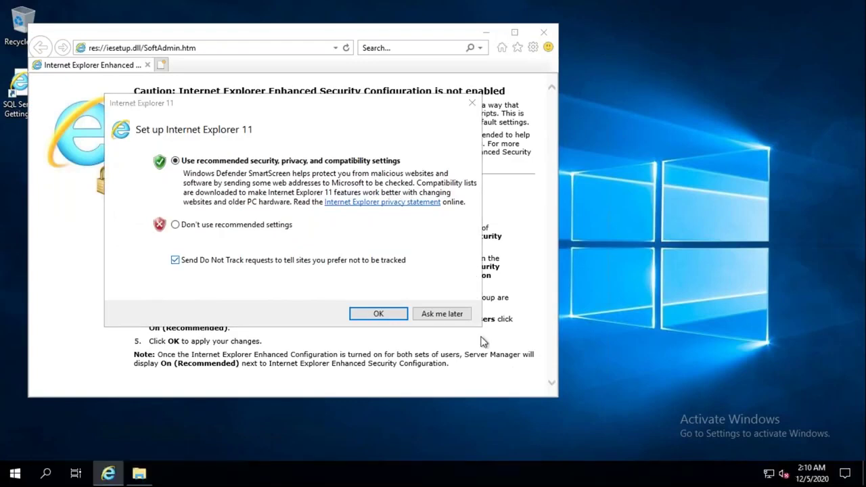
{"action": "left_click", "coordinate": [447, 314]}
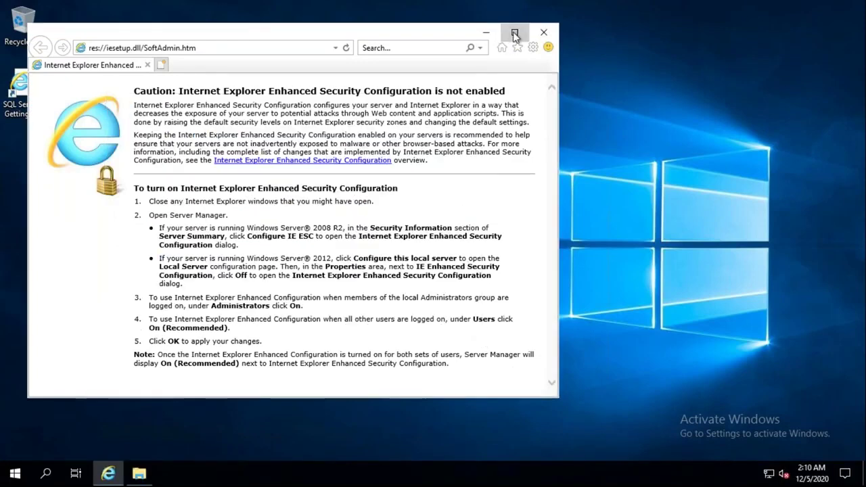
{"action": "left_click", "coordinate": [514, 32]}
Search 'download integration runtime', open Microsoft's download page, and click Download.
{"action": "left_click", "coordinate": [189, 27]}
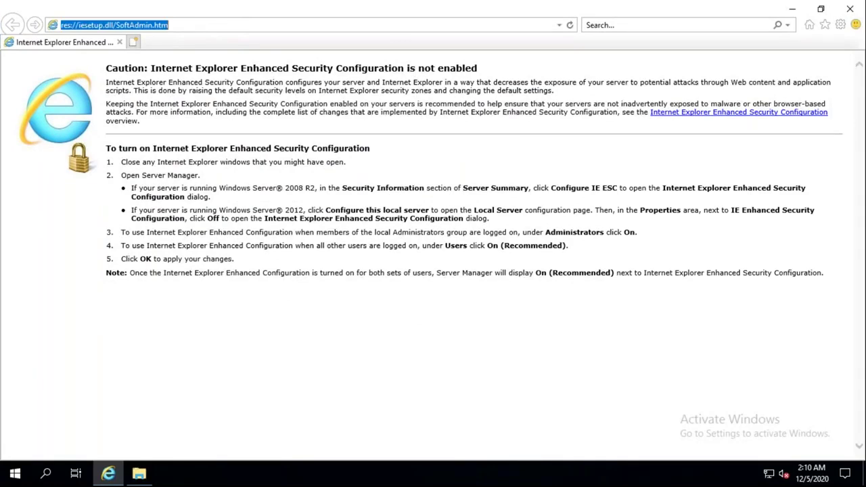
{"action": "key", "text": "BackSpace"}
{"action": "type", "text": "c"}
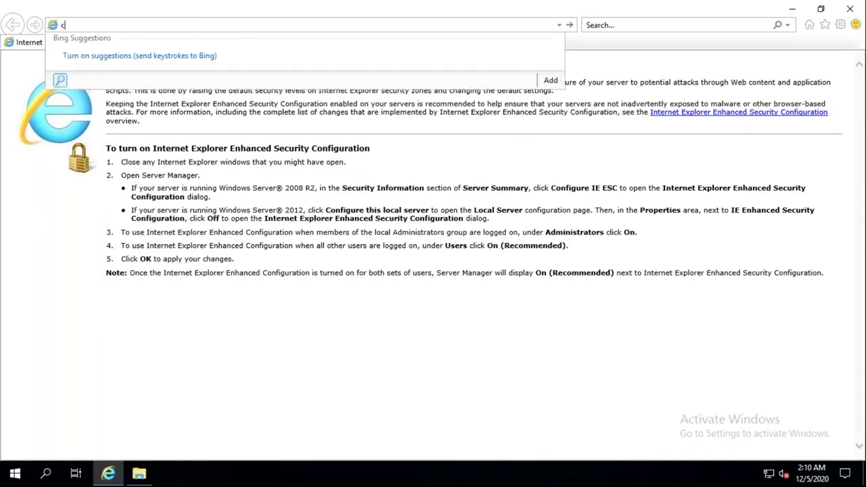
{"action": "key", "text": "BackSpace"}
{"action": "key", "text": "BackSpace"}
{"action": "key", "text": "BackSpace"}
{"action": "key", "text": "BackSpace"}
{"action": "type", "text": "download"}
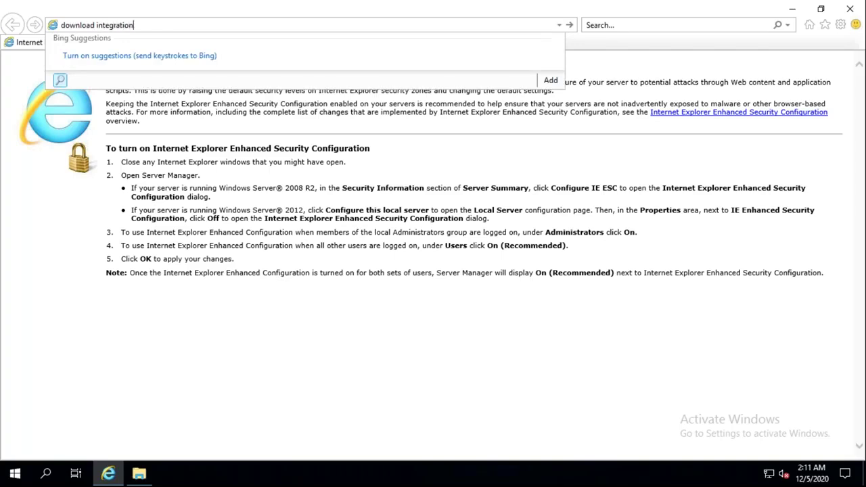
{"action": "type", "text": "integration ruintime"}
{"action": "key", "text": "Return"}
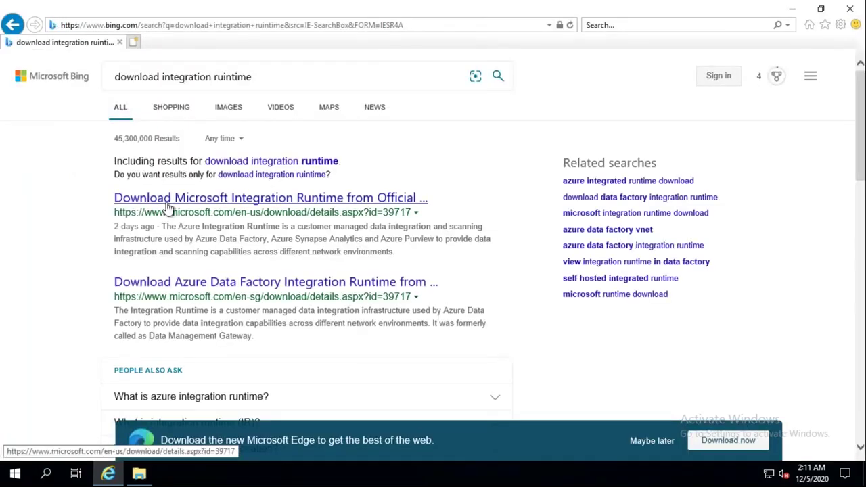
{"action": "left_click", "coordinate": [168, 203]}
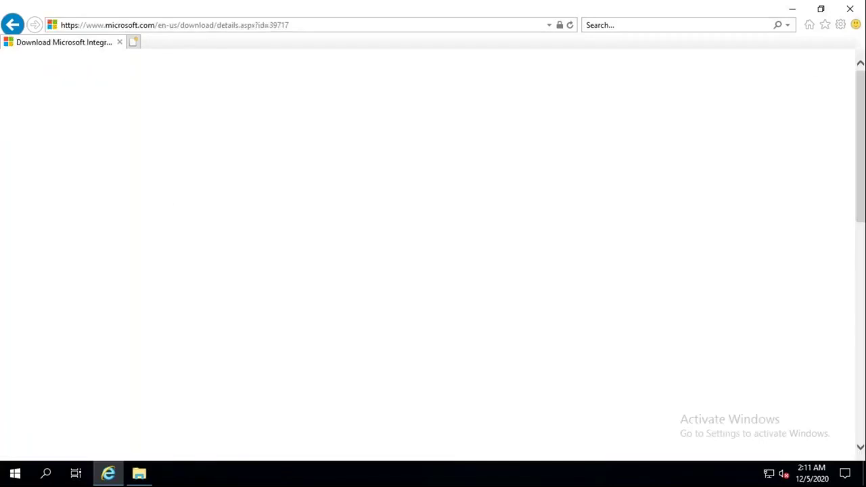
{"action": "scroll", "coordinate": [242, 313], "scroll_direction": "down", "scroll_amount": 3}
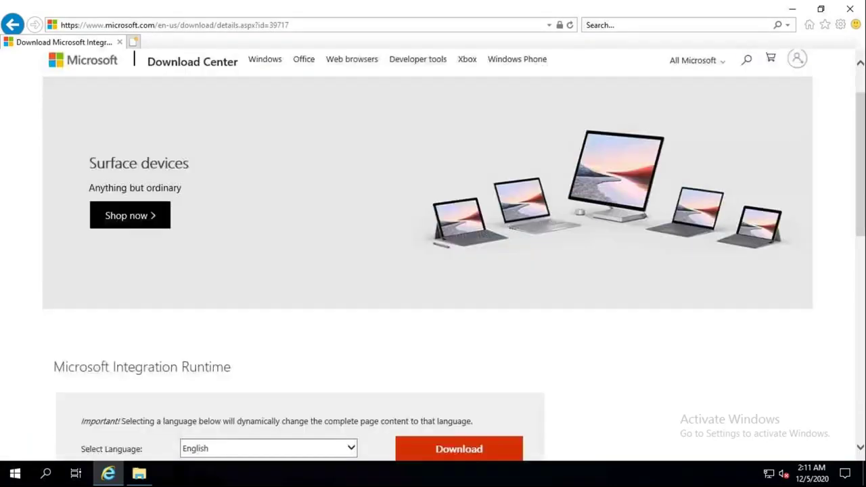
{"action": "left_click", "coordinate": [473, 266]}
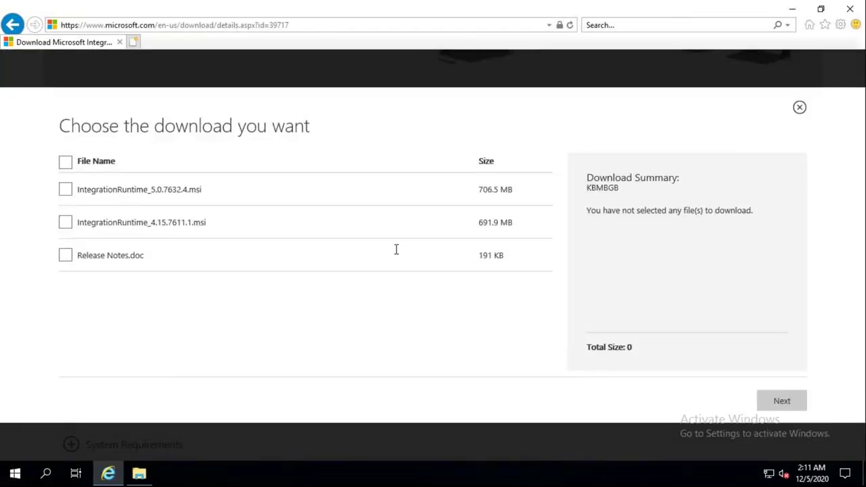
Choose IntegrationRuntime_5.0.7632.4.msi, allow the pop-up, and run the installer.
{"action": "left_click", "coordinate": [66, 192]}
{"action": "left_click", "coordinate": [800, 403]}
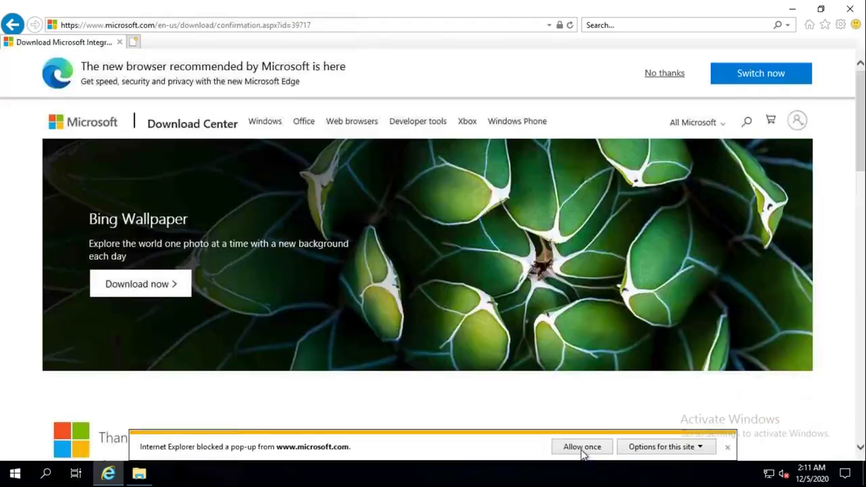
{"action": "left_click", "coordinate": [582, 448]}
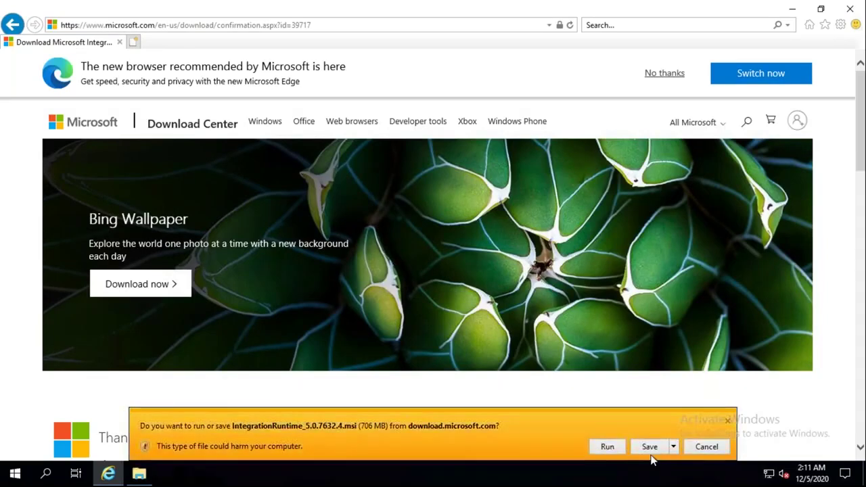
{"action": "left_click", "coordinate": [607, 448]}
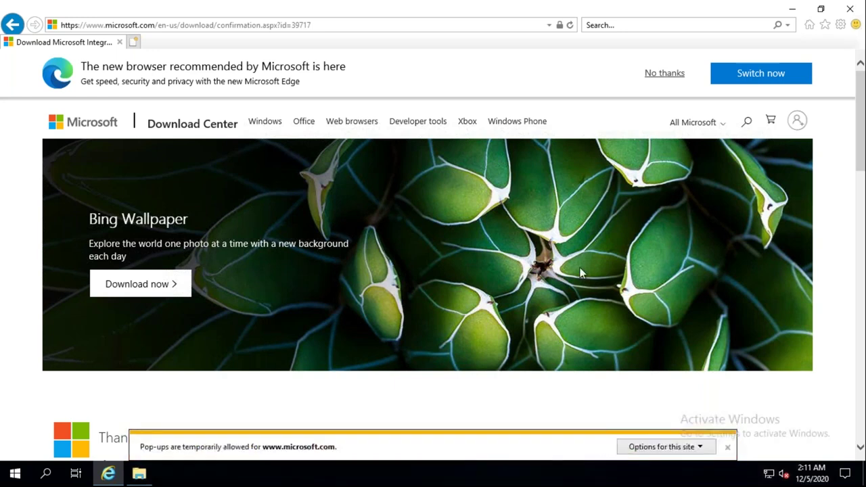
Open View downloads from the browser's Tools gear menu.
{"action": "mouse_move", "coordinate": [437, 8]}
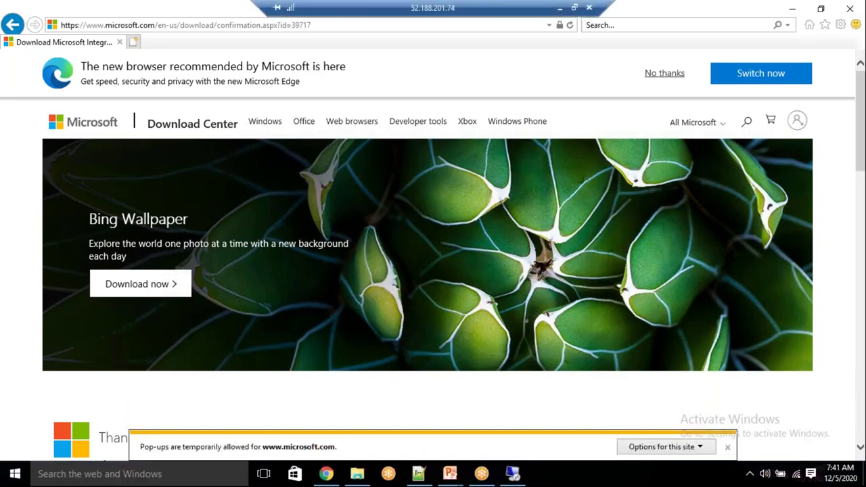
{"action": "left_click", "coordinate": [840, 25]}
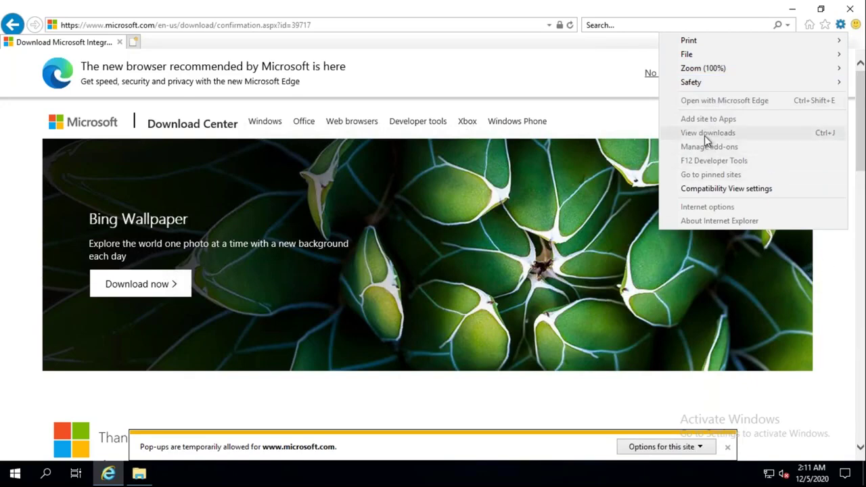
{"action": "left_click", "coordinate": [833, 274]}
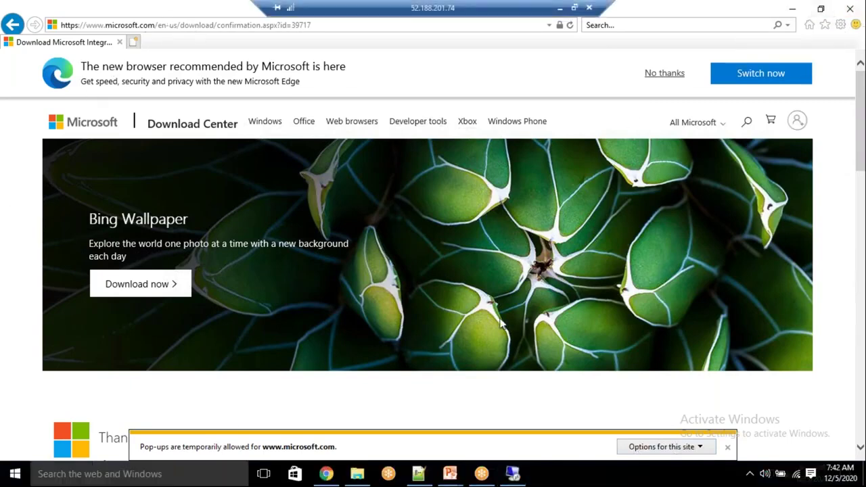
{"action": "left_click", "coordinate": [454, 405]}
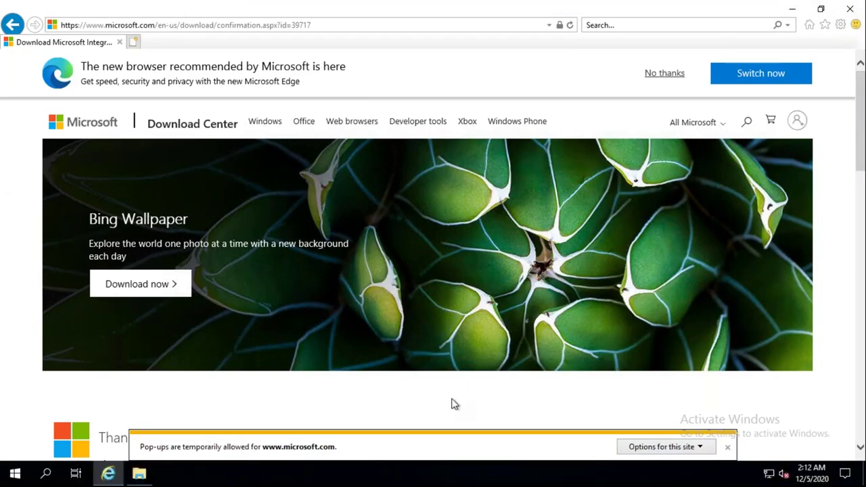
{"action": "left_click", "coordinate": [841, 25]}
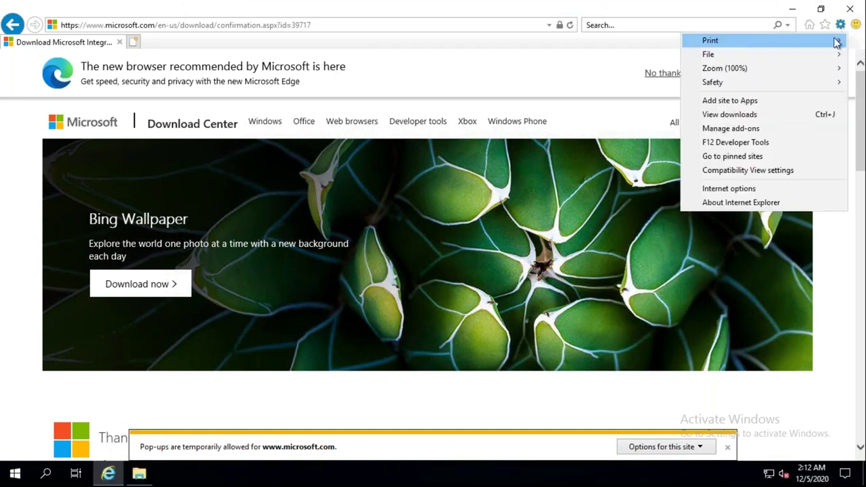
{"action": "left_click", "coordinate": [743, 116]}
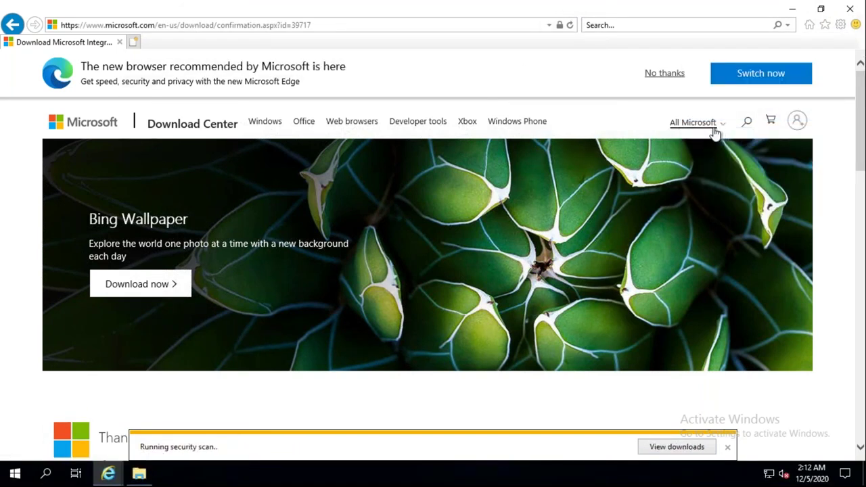
{"action": "left_click", "coordinate": [840, 24]}
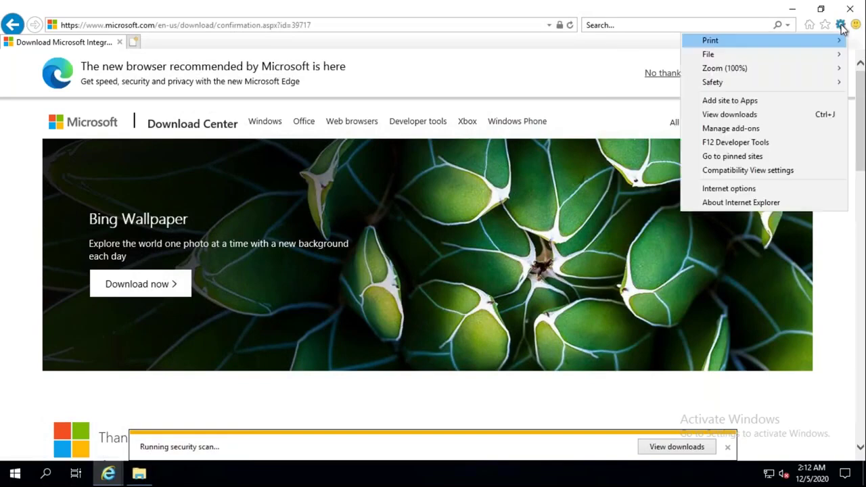
{"action": "left_click", "coordinate": [731, 115]}
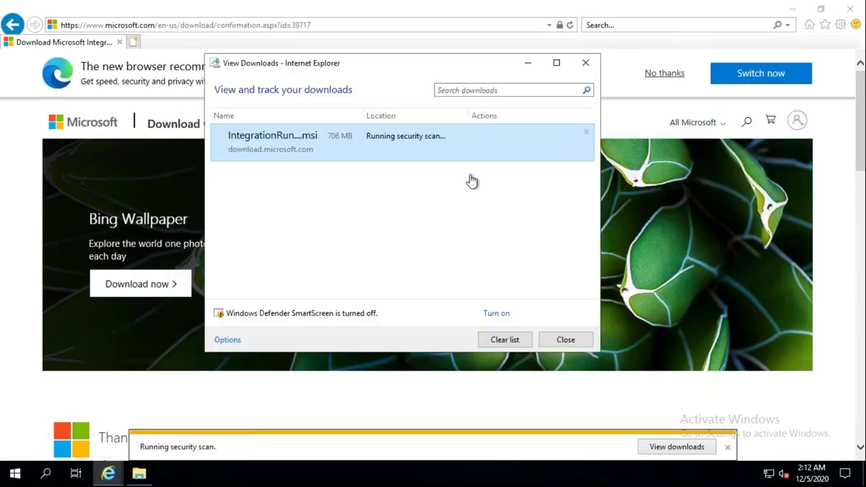
Accept the Integration Runtime license terms and install it to the default folder, then minimize the remote session.
{"action": "left_click", "coordinate": [531, 65]}
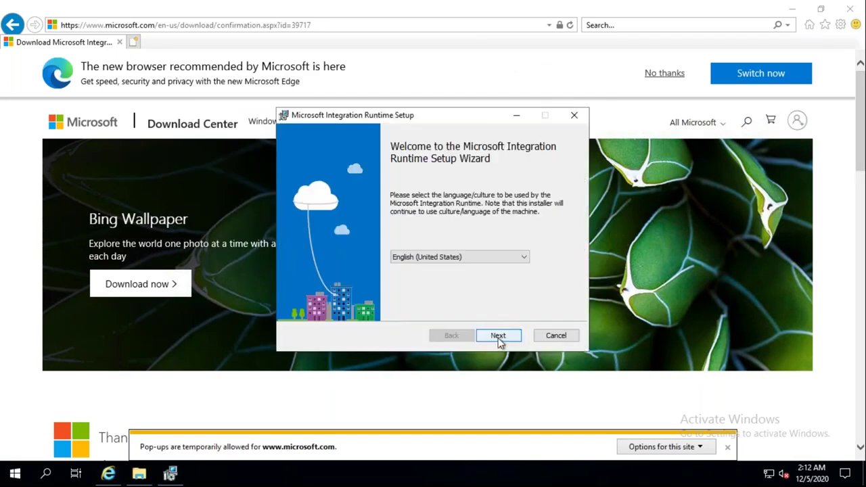
{"action": "left_click", "coordinate": [498, 335]}
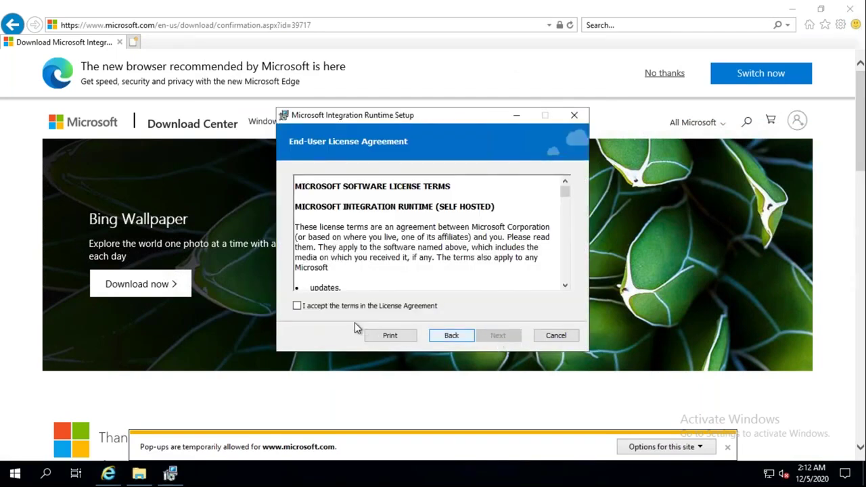
{"action": "left_click", "coordinate": [340, 306]}
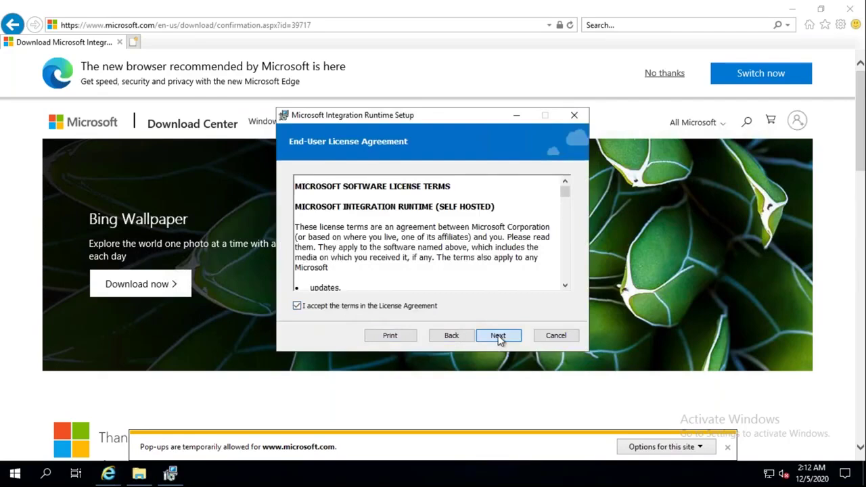
{"action": "left_click", "coordinate": [498, 336]}
{"action": "left_click", "coordinate": [498, 336]}
{"action": "left_click", "coordinate": [498, 336]}
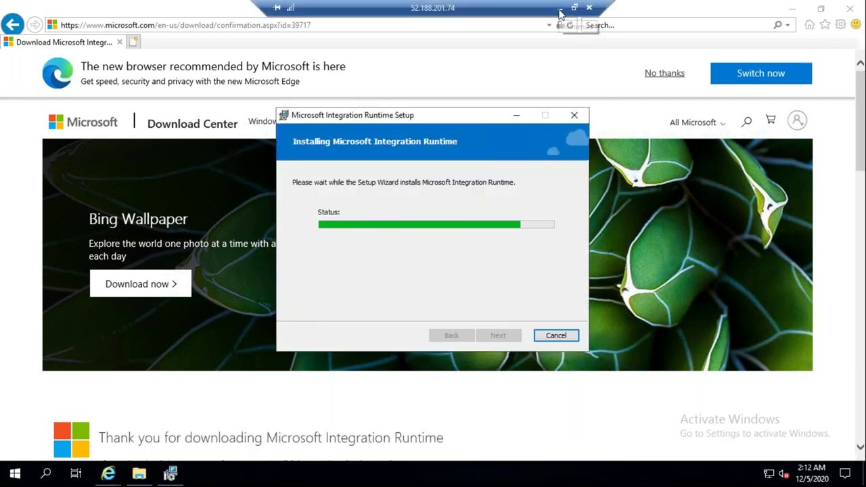
{"action": "left_click", "coordinate": [559, 7]}
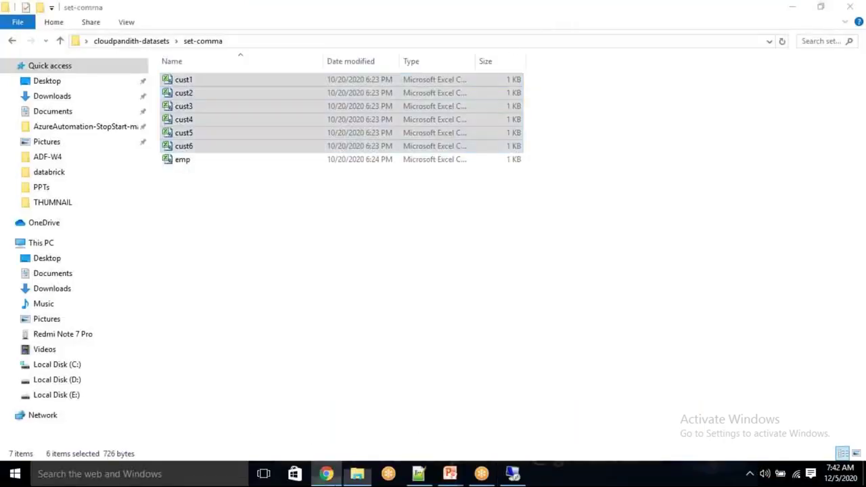
Open the deployed data factory in Data Factory Studio and view Manage > Integration runtimes.
{"action": "left_click", "coordinate": [326, 474]}
{"action": "left_click", "coordinate": [369, 8]}
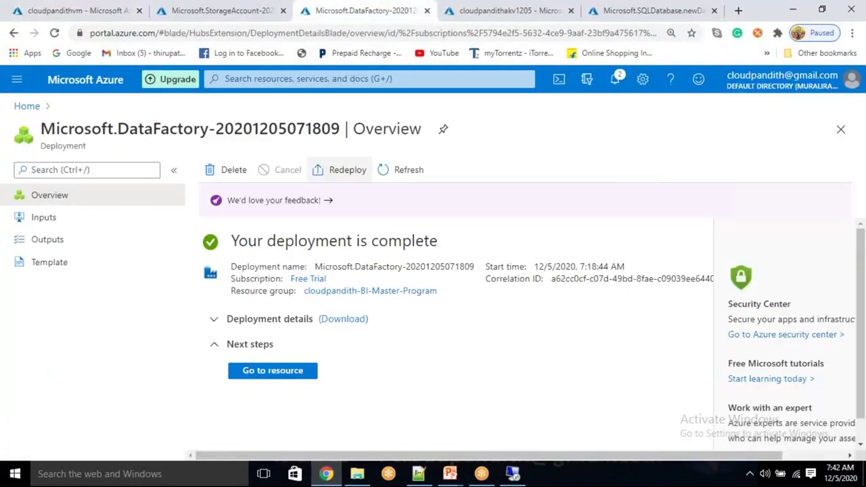
{"action": "left_click", "coordinate": [285, 376]}
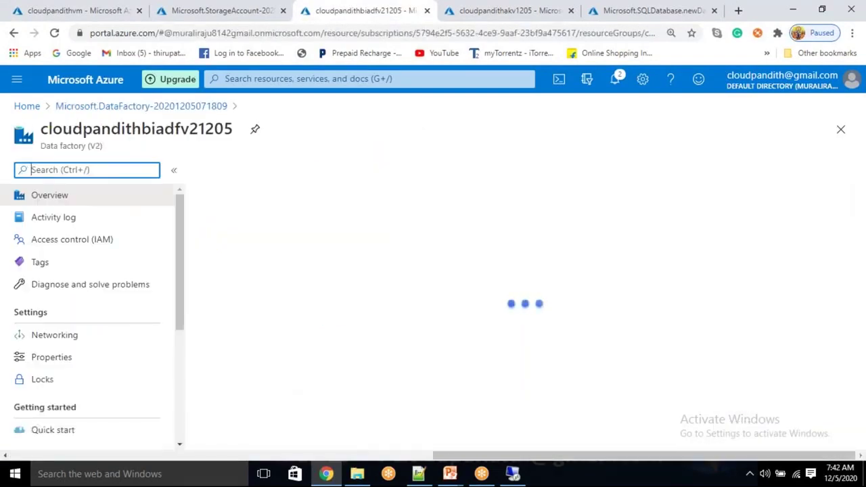
{"action": "left_click", "coordinate": [419, 409]}
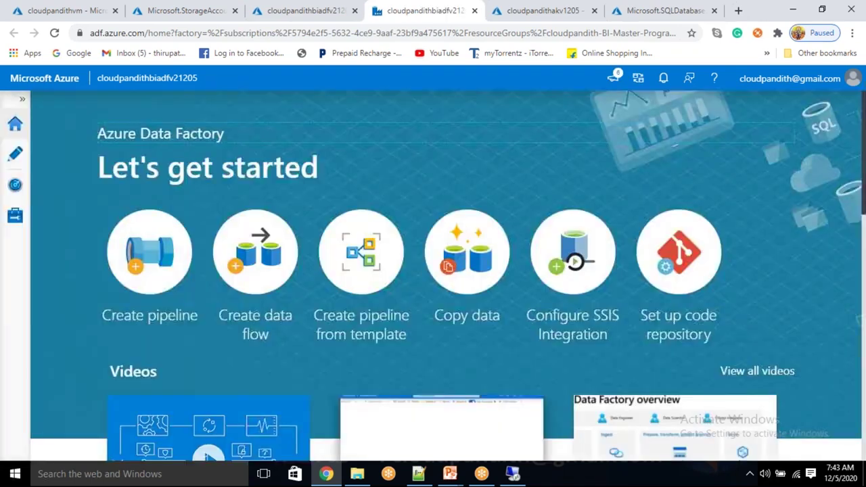
{"action": "left_click", "coordinate": [14, 228]}
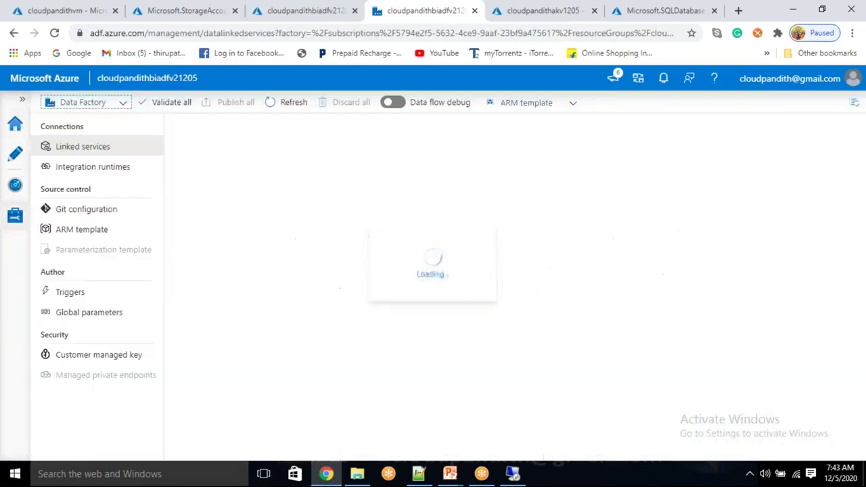
{"action": "left_click", "coordinate": [112, 169]}
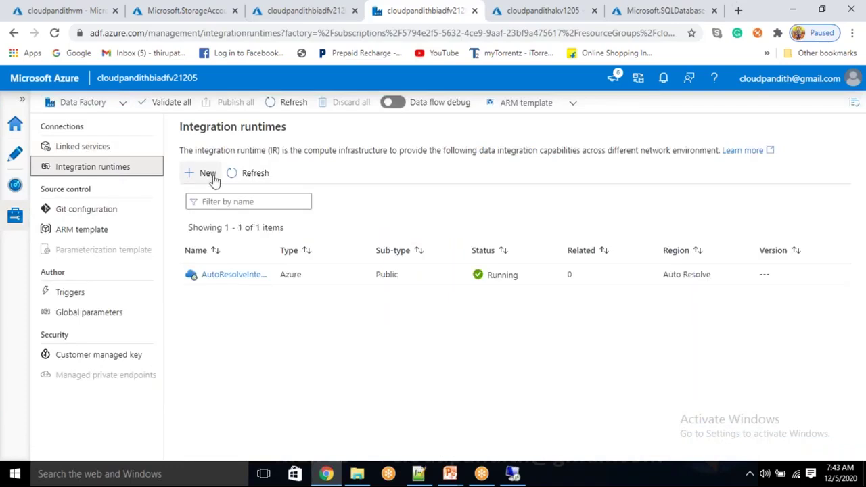
Start a new Azure, Self-Hosted integration runtime with the Self-Hosted network environment.
{"action": "left_click", "coordinate": [211, 174]}
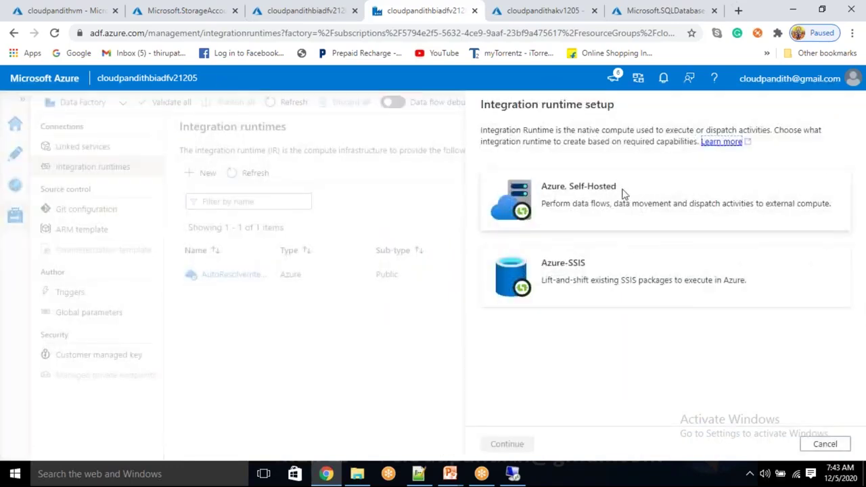
{"action": "left_click", "coordinate": [595, 216]}
{"action": "left_click", "coordinate": [512, 445]}
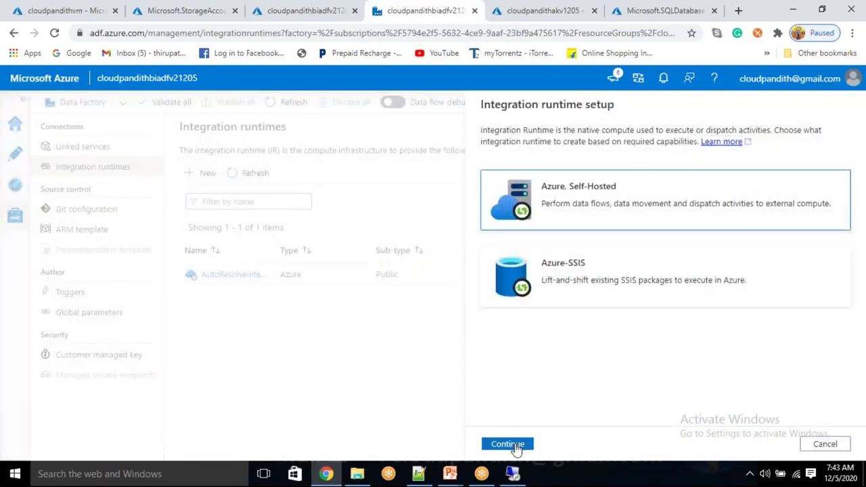
{"action": "left_click", "coordinate": [573, 285]}
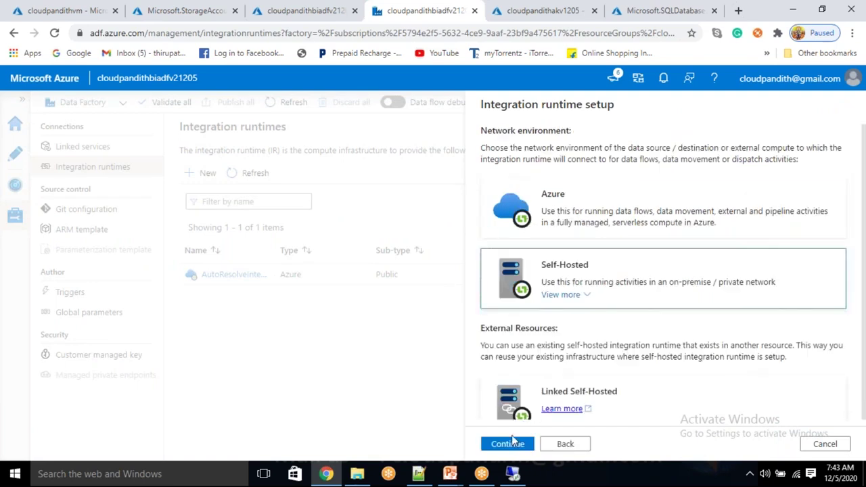
{"action": "left_click", "coordinate": [512, 444]}
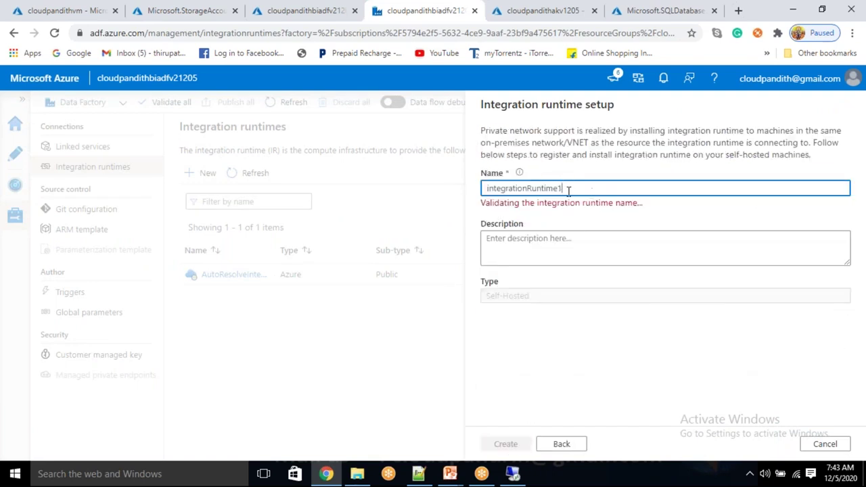
Name it cloudpandithselfhostedIR, create it, and copy Key1.
{"action": "left_click_drag", "start_coordinate": [567, 188], "coordinate": [447, 194]}
{"action": "key", "text": "BackSpace"}
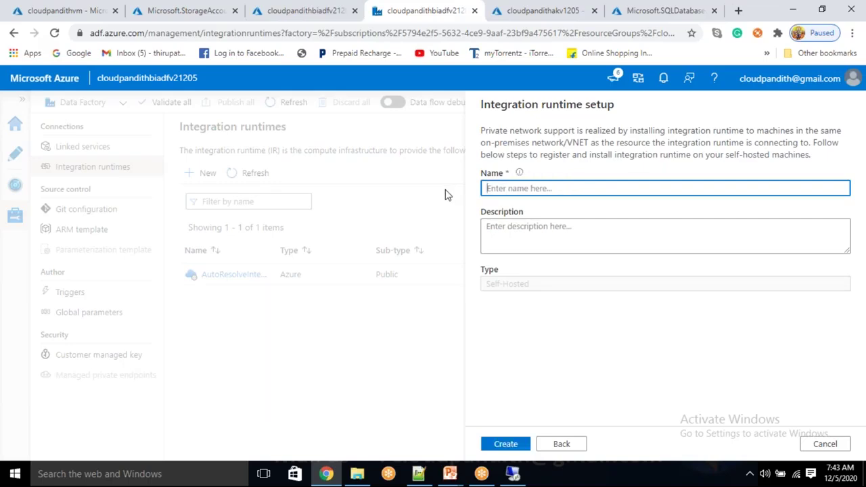
{"action": "type", "text": "cloudpa"}
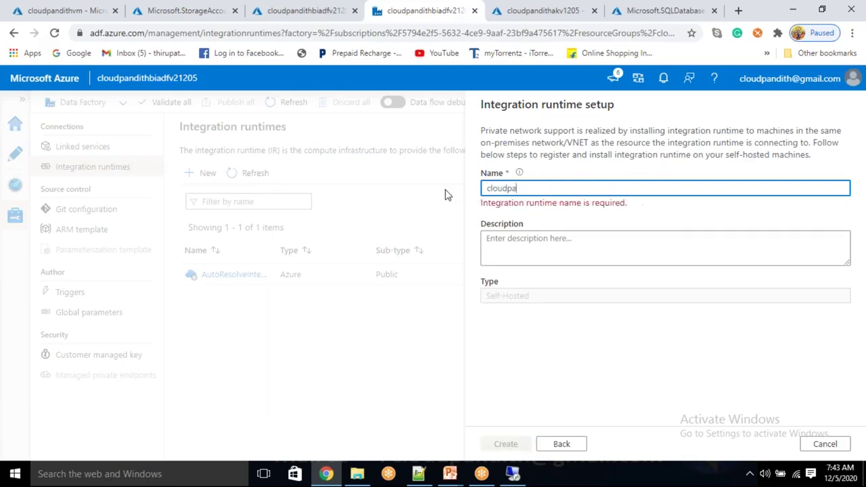
{"action": "type", "text": "ndithselfhostedIR"}
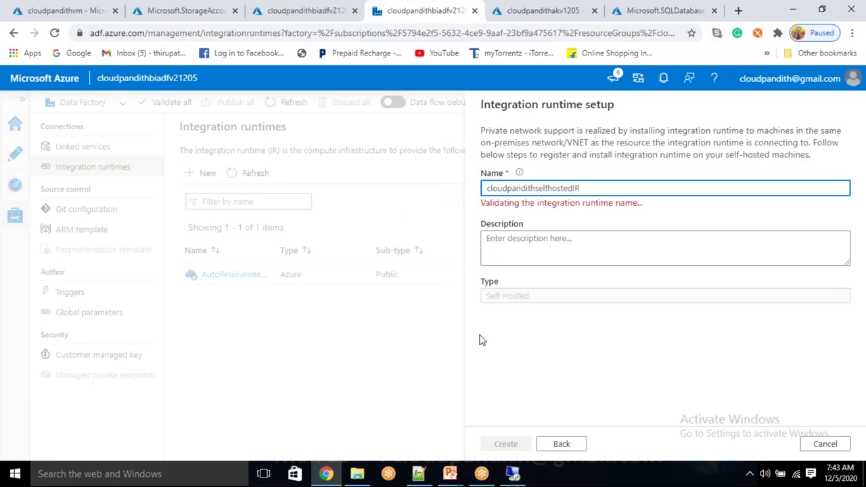
{"action": "left_click", "coordinate": [574, 227]}
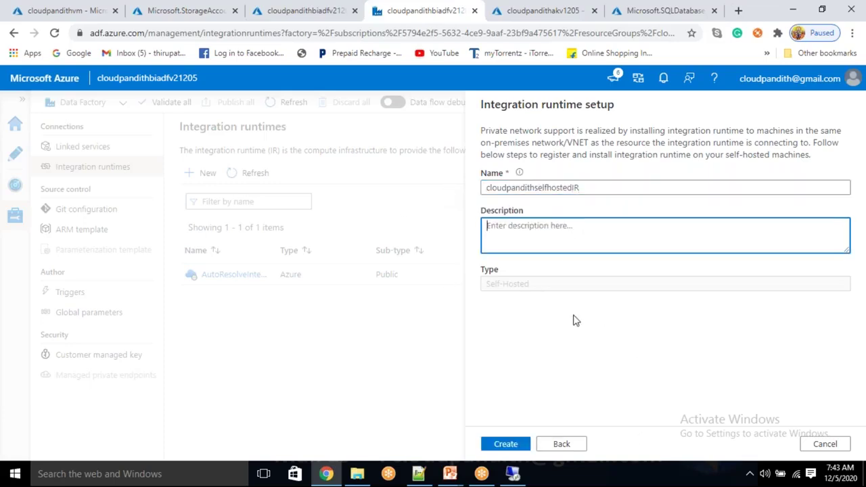
{"action": "left_click", "coordinate": [506, 444]}
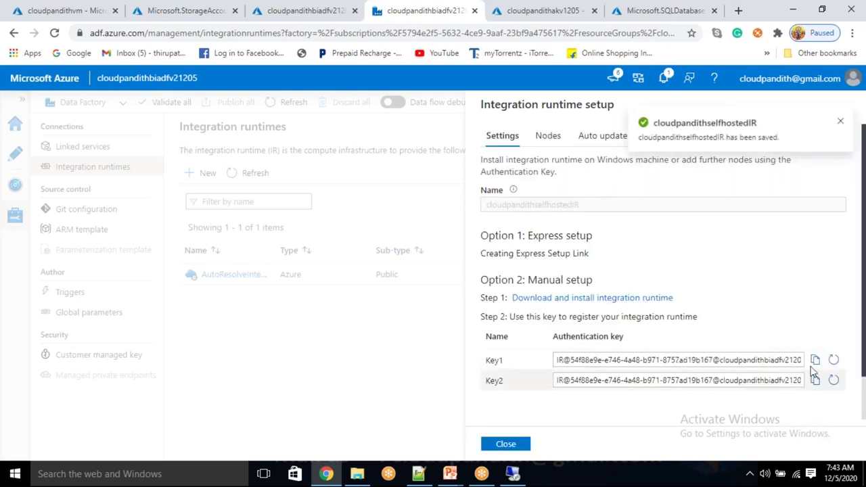
{"action": "left_click", "coordinate": [816, 360]}
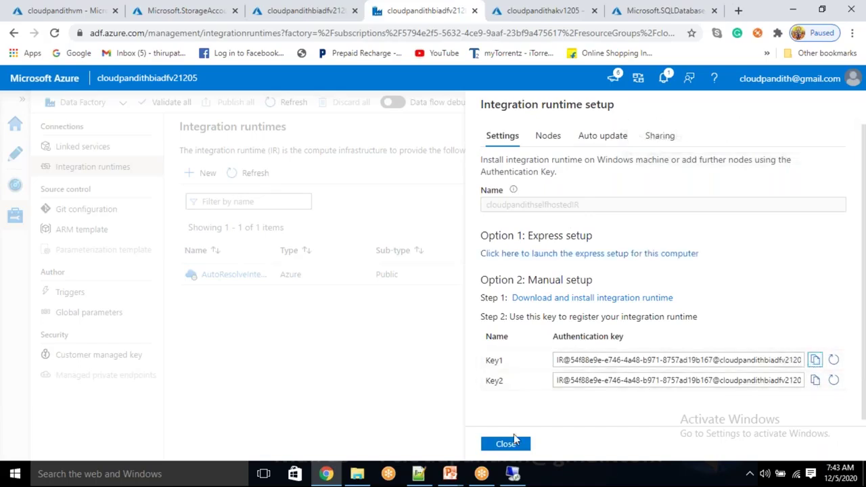
Bring the Remote Desktop server session back to see the completed Integration Runtime setup.
{"action": "left_click", "coordinate": [513, 474]}
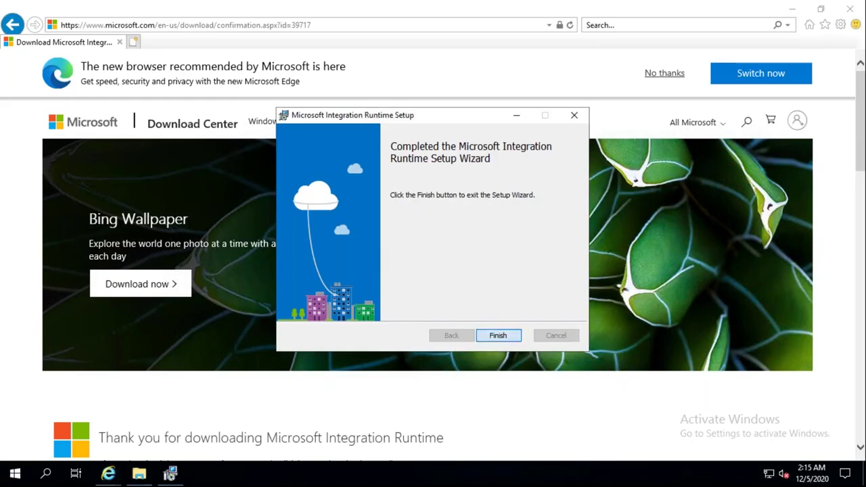
Click Finish to close Integration Runtime Setup and open the Configuration Manager registration page.
{"action": "left_click", "coordinate": [489, 331]}
{"action": "left_click", "coordinate": [489, 327]}
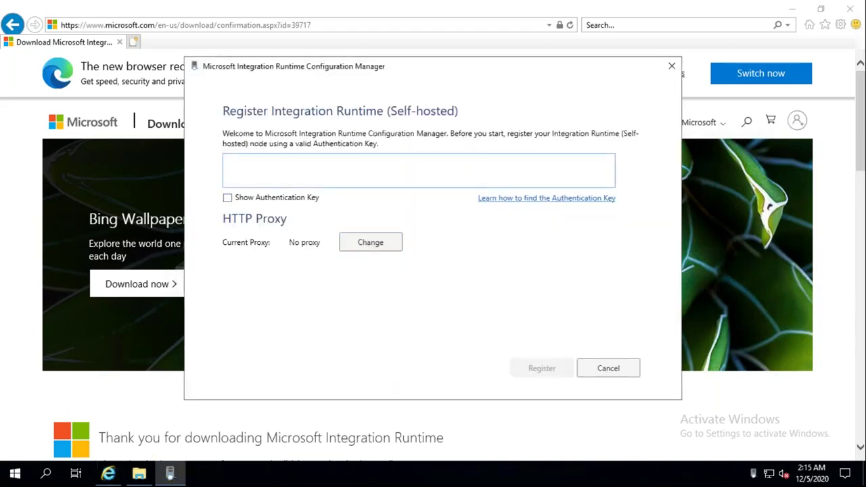
Paste the authentication key into Configuration Manager and register the self-hosted runtime node.
{"action": "key", "text": "ctrl+v"}
{"action": "left_click", "coordinate": [541, 368]}
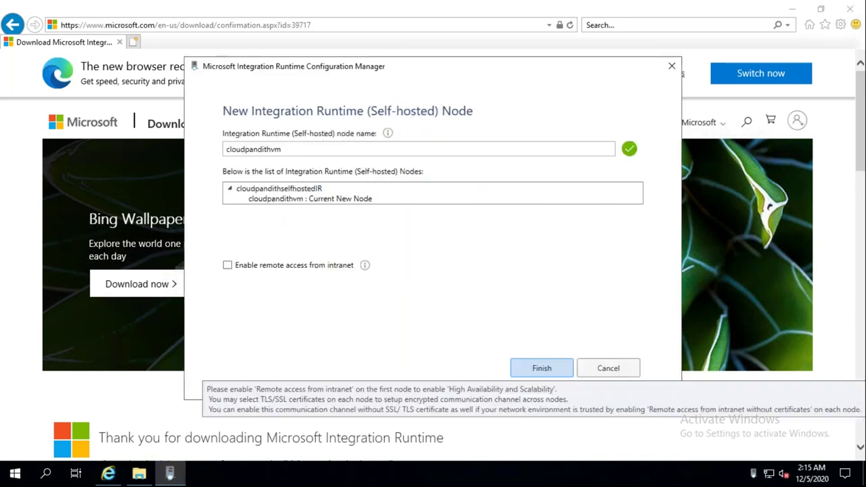
{"action": "left_click", "coordinate": [545, 372]}
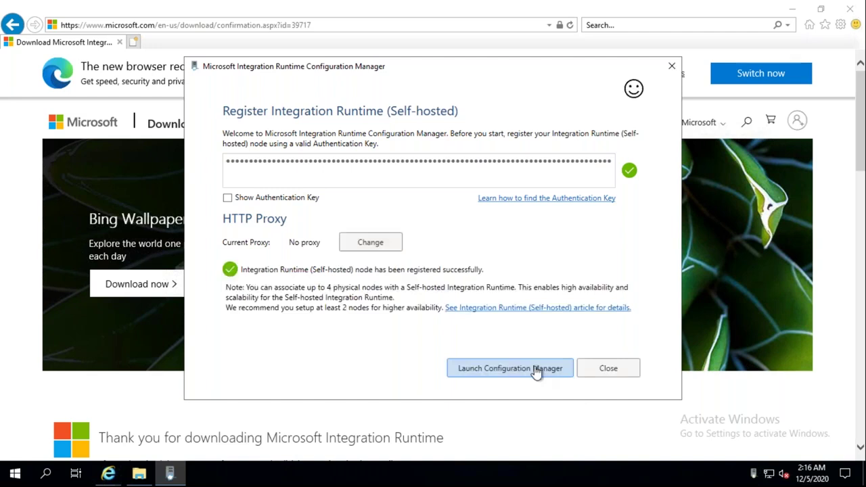
{"action": "left_click", "coordinate": [510, 368]}
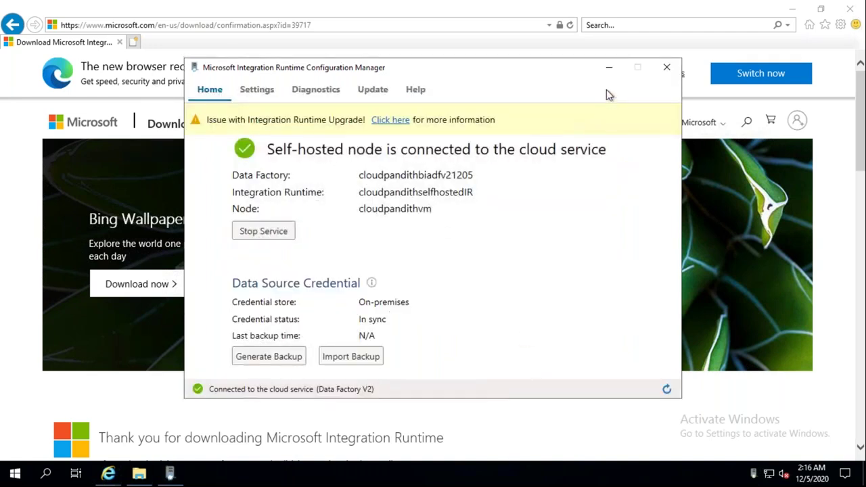
Minimize the server session, copy Key1 again, and close the Integration runtime setup panel.
{"action": "left_click", "coordinate": [608, 68]}
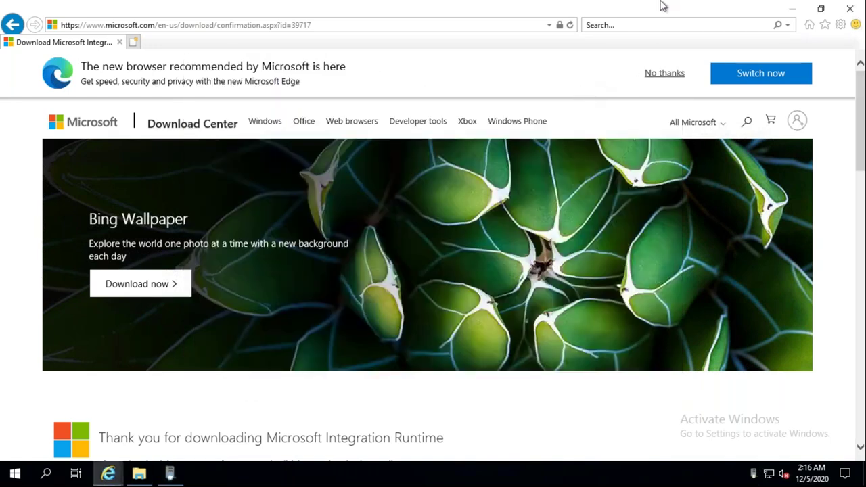
{"action": "mouse_move", "coordinate": [452, 5]}
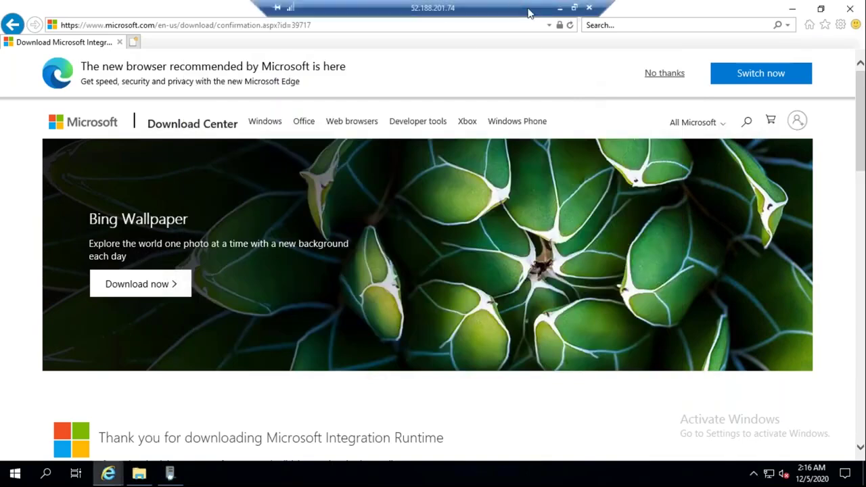
{"action": "left_click", "coordinate": [563, 10]}
{"action": "left_click", "coordinate": [816, 359]}
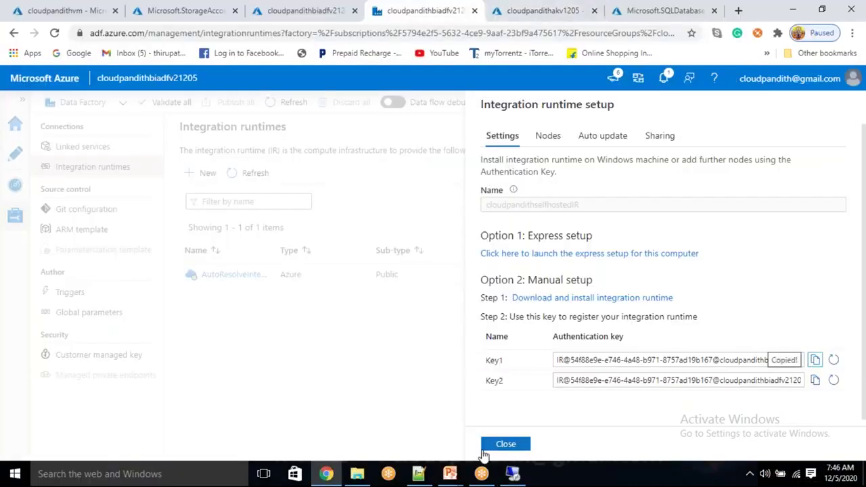
{"action": "left_click", "coordinate": [502, 446]}
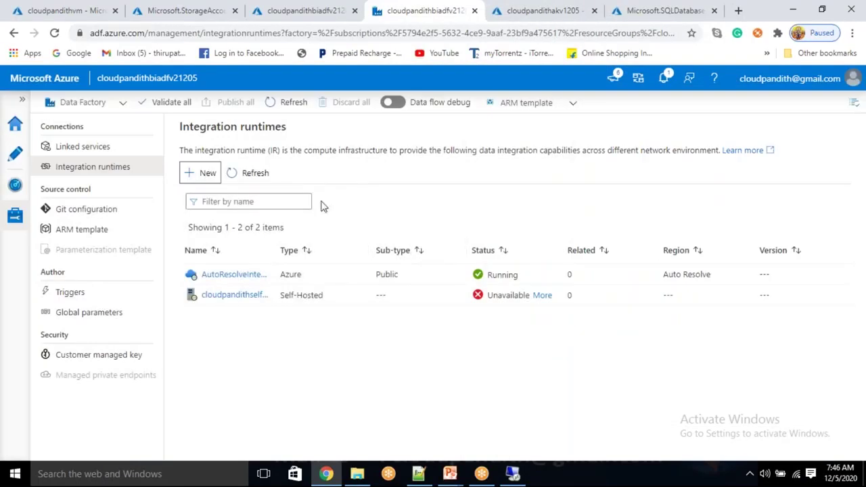
Refresh until cloudpandithselfhostedIR shows Running, then switch to the cloudpandithvm tab.
{"action": "left_click", "coordinate": [261, 175]}
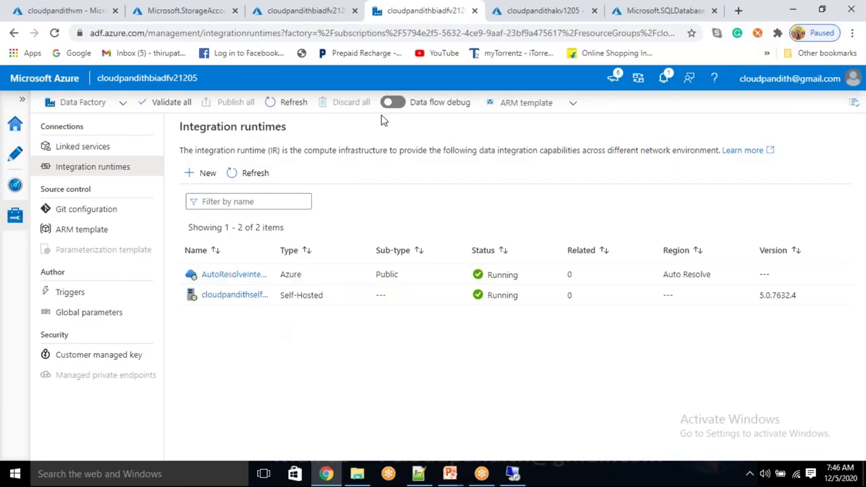
{"action": "left_click", "coordinate": [81, 6]}
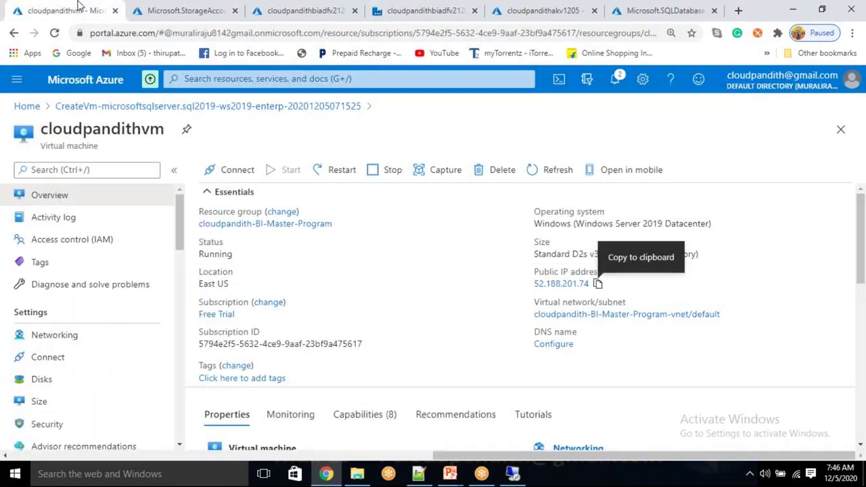
Open the deployed storage account and check its still-empty Containers list.
{"action": "left_click", "coordinate": [191, 9]}
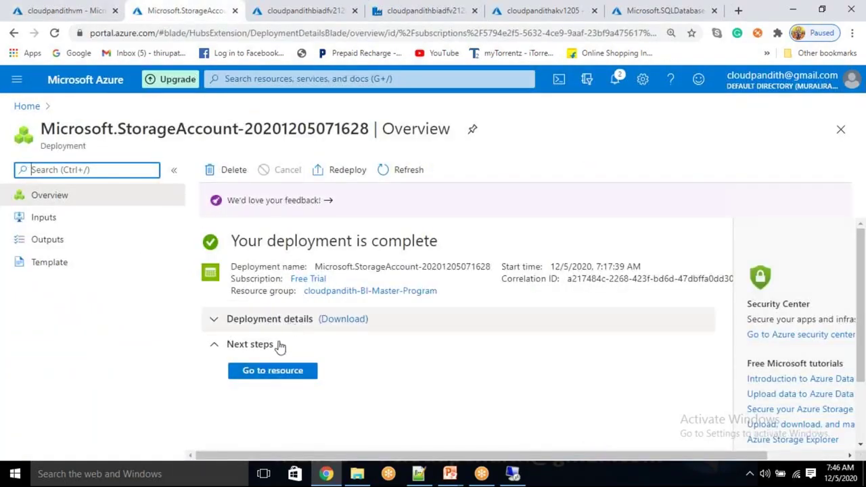
{"action": "left_click", "coordinate": [280, 374]}
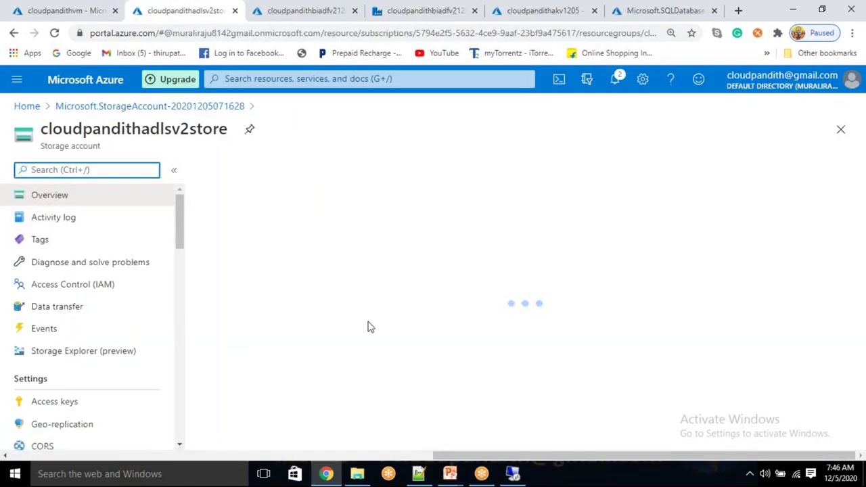
{"action": "scroll", "coordinate": [464, 384], "scroll_direction": "down", "scroll_amount": 2}
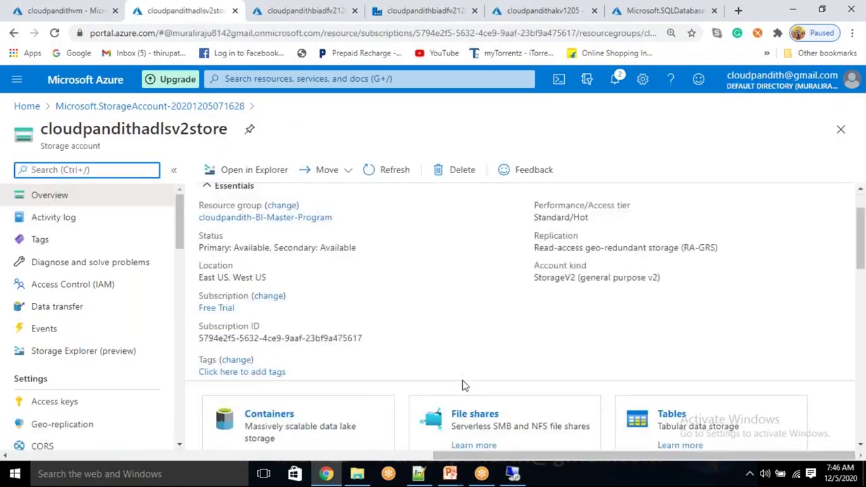
{"action": "left_click", "coordinate": [270, 414]}
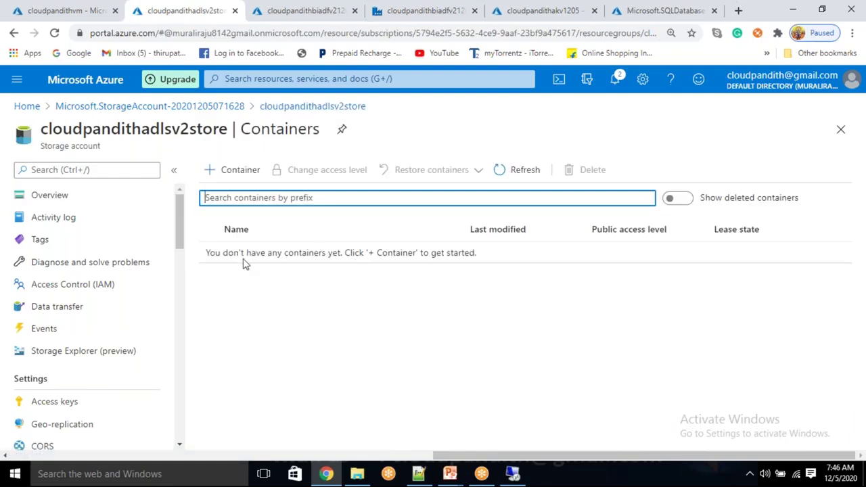
Review the data factory, key vault and SQL database deployment tabs.
{"action": "left_click", "coordinate": [307, 8]}
{"action": "left_click", "coordinate": [430, 9]}
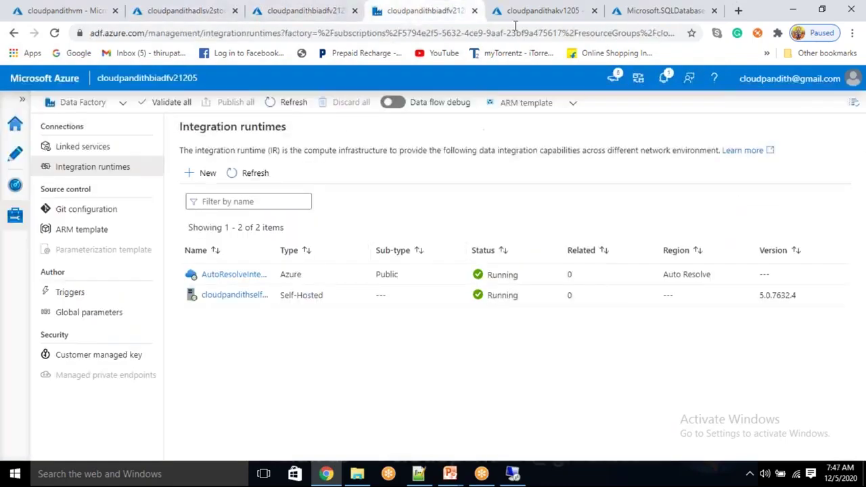
{"action": "left_click", "coordinate": [528, 9]}
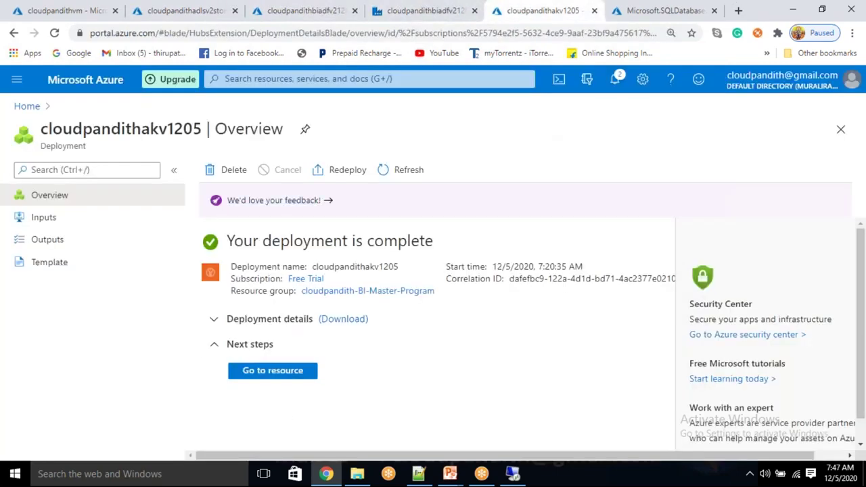
{"action": "left_click", "coordinate": [654, 8]}
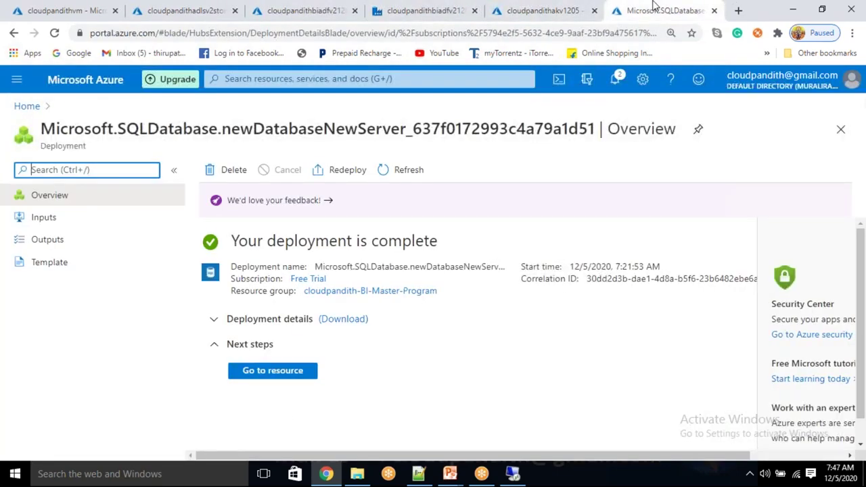
Set cloudpandithsqlserver's firewall to allow Azure services and save the rules.
{"action": "left_click", "coordinate": [285, 376]}
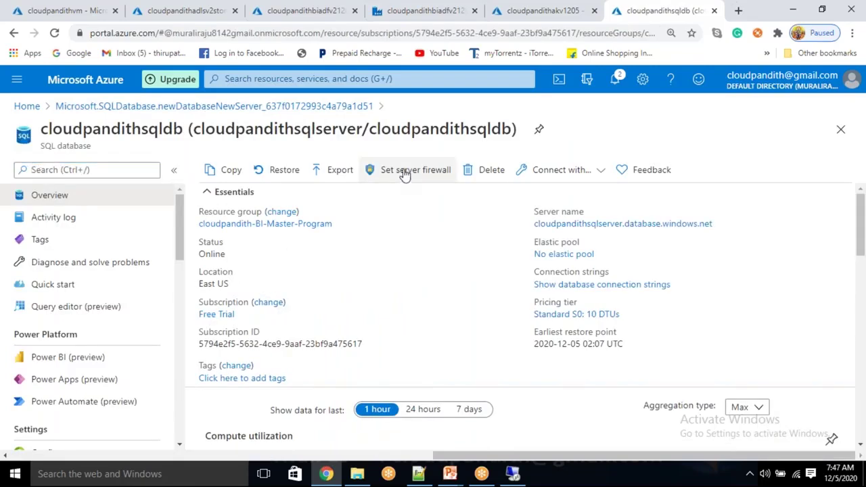
{"action": "left_click", "coordinate": [404, 175]}
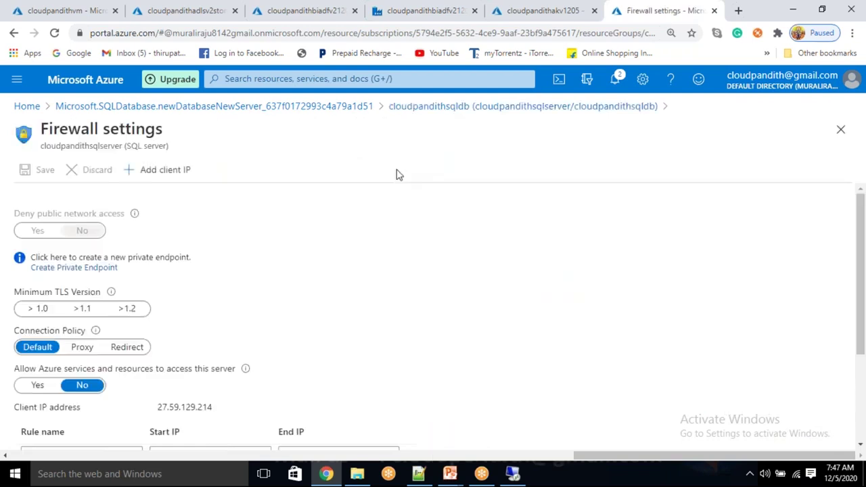
{"action": "scroll", "coordinate": [187, 292], "scroll_direction": "down", "scroll_amount": 1}
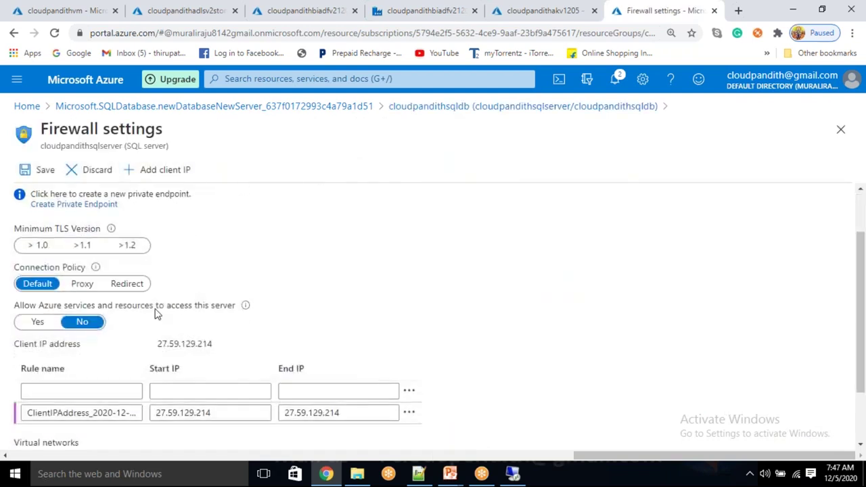
{"action": "left_click", "coordinate": [37, 322]}
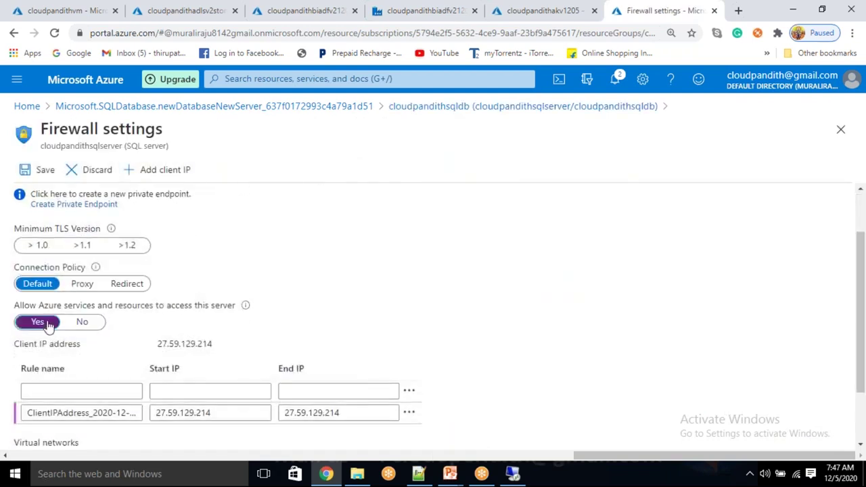
{"action": "left_click", "coordinate": [39, 170]}
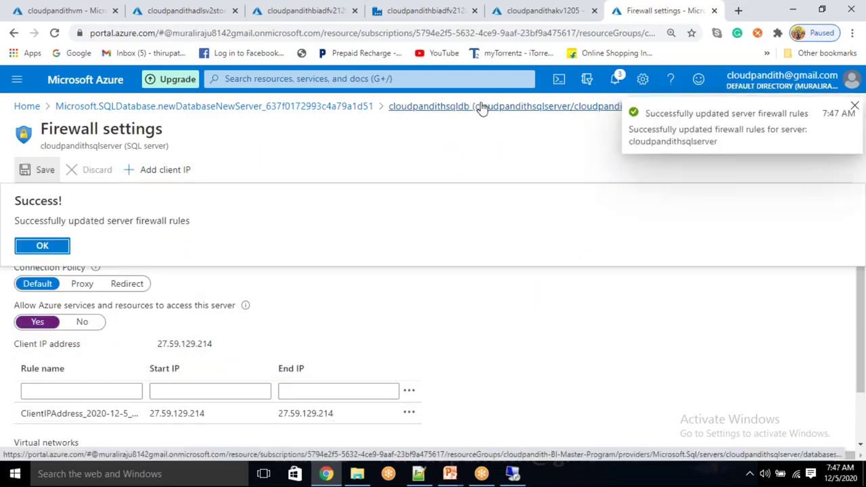
{"action": "left_click", "coordinate": [481, 109]}
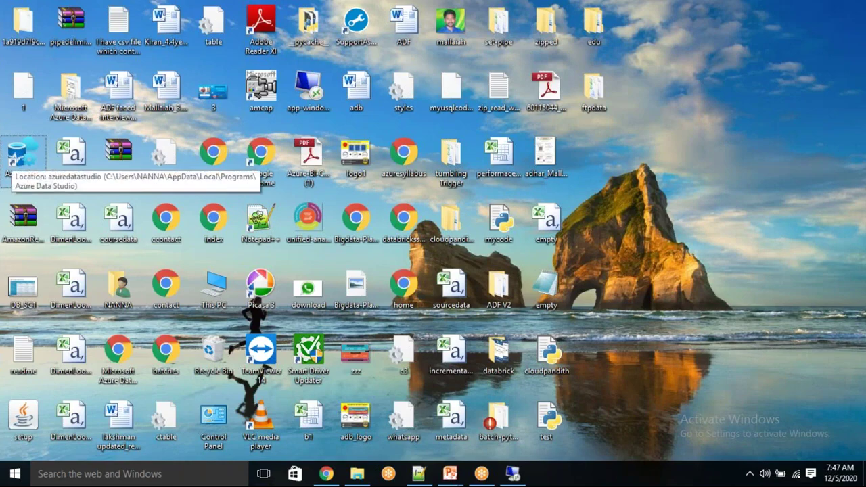
Copy the SQL server name and choose Connect with Azure Data Studio for cloudpandithsqldb.
{"action": "double_click", "coordinate": [23, 155]}
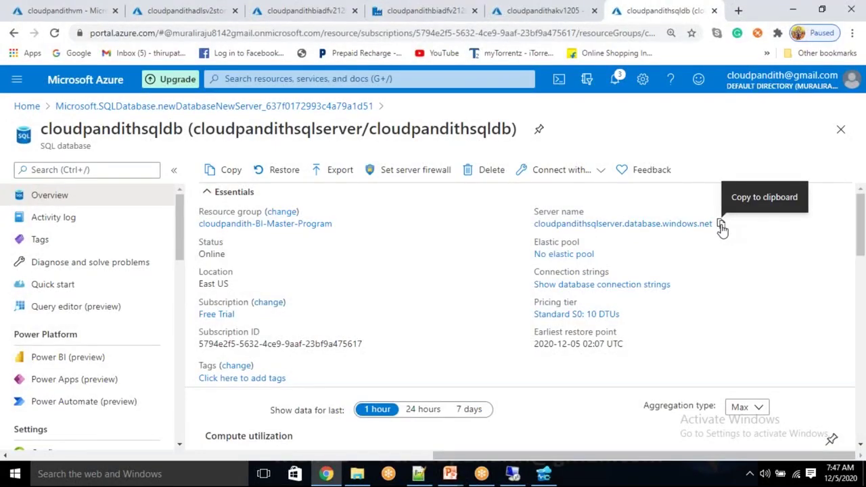
{"action": "left_click", "coordinate": [721, 225]}
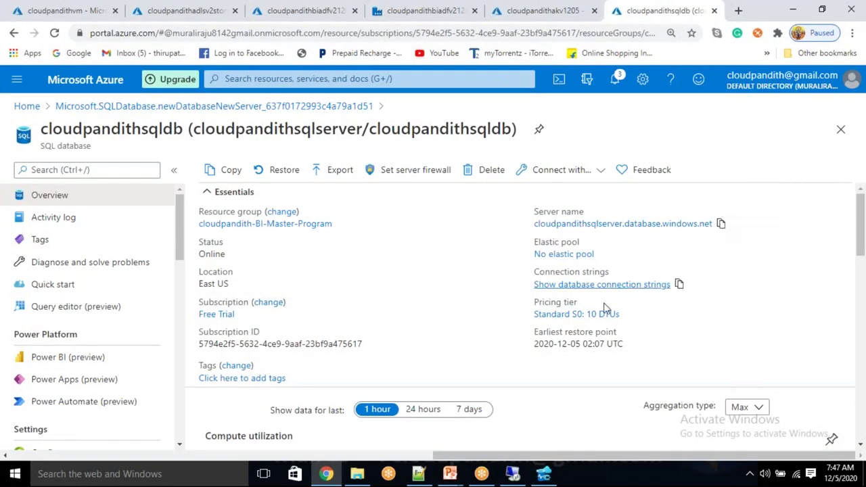
{"action": "mouse_move", "coordinate": [542, 476]}
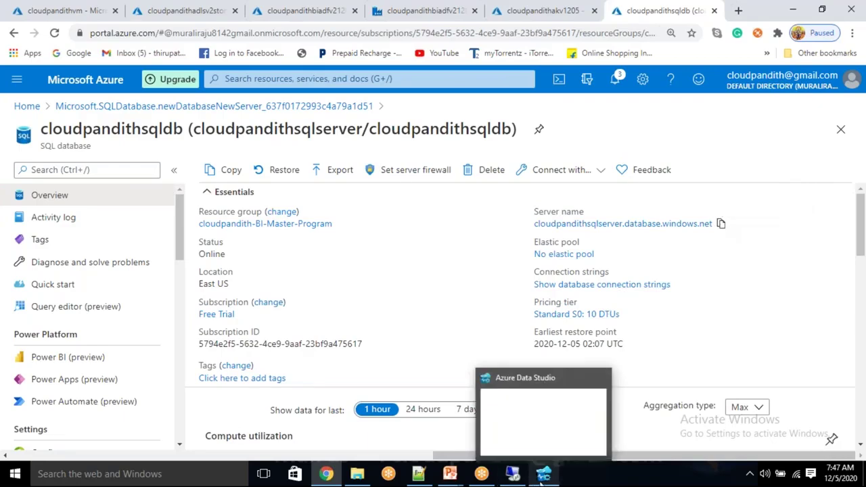
{"action": "left_click", "coordinate": [542, 476]}
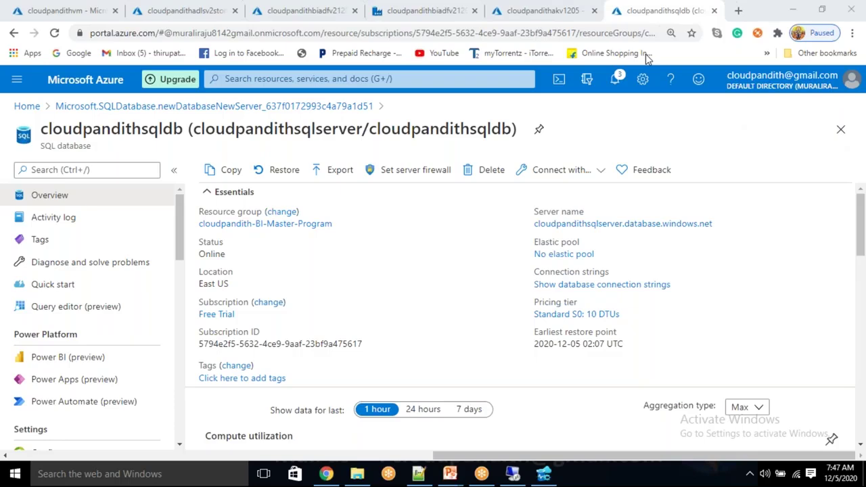
{"action": "left_click", "coordinate": [554, 168]}
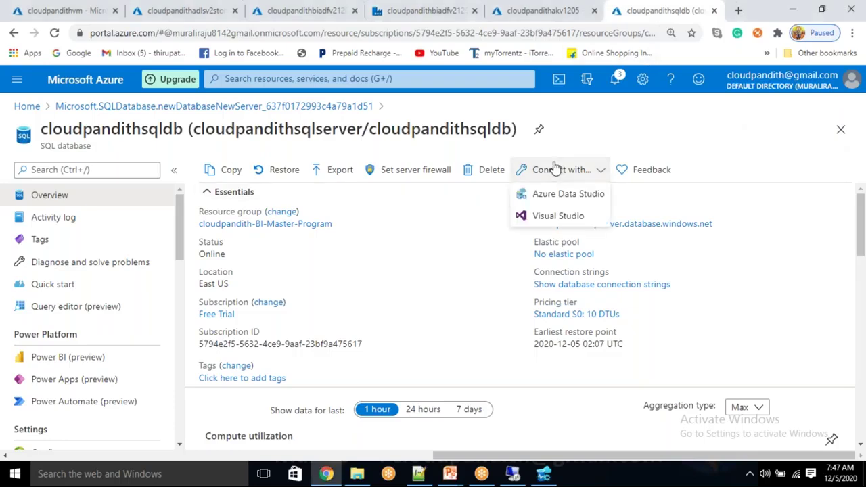
{"action": "left_click", "coordinate": [550, 195]}
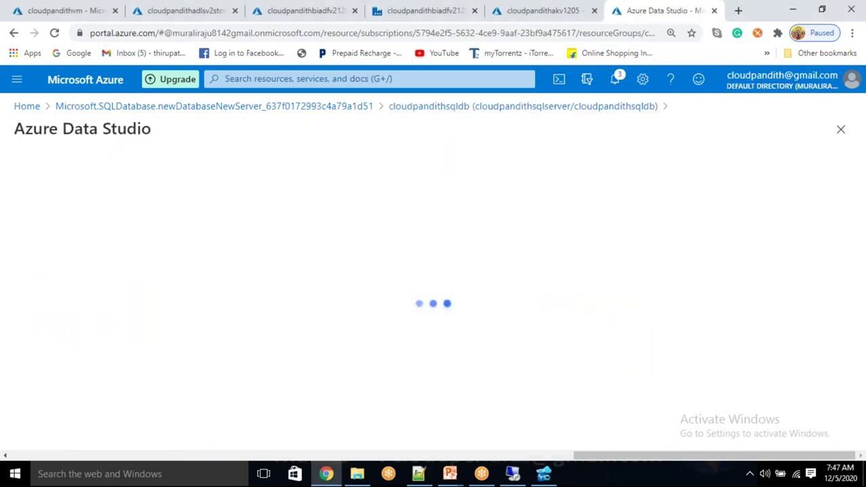
Launch Azure Data Studio from the portal, always allowing these links, and bring it forward.
{"action": "scroll", "coordinate": [357, 326], "scroll_direction": "down", "scroll_amount": 1}
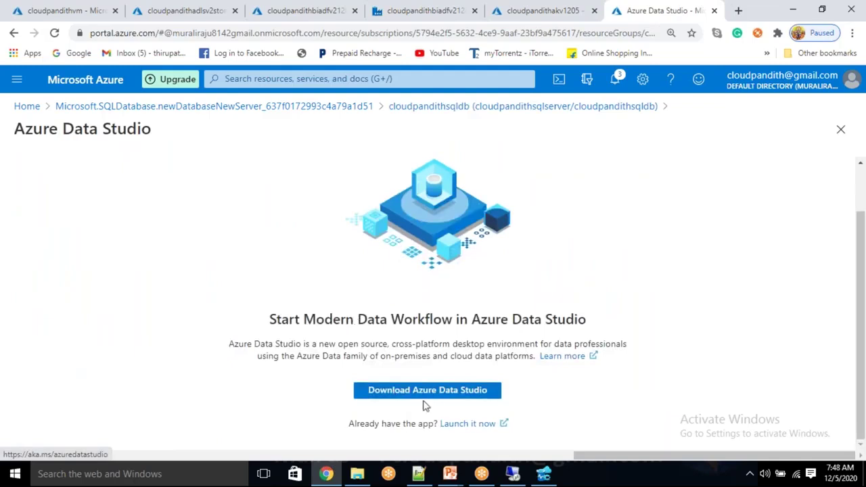
{"action": "left_click", "coordinate": [483, 424]}
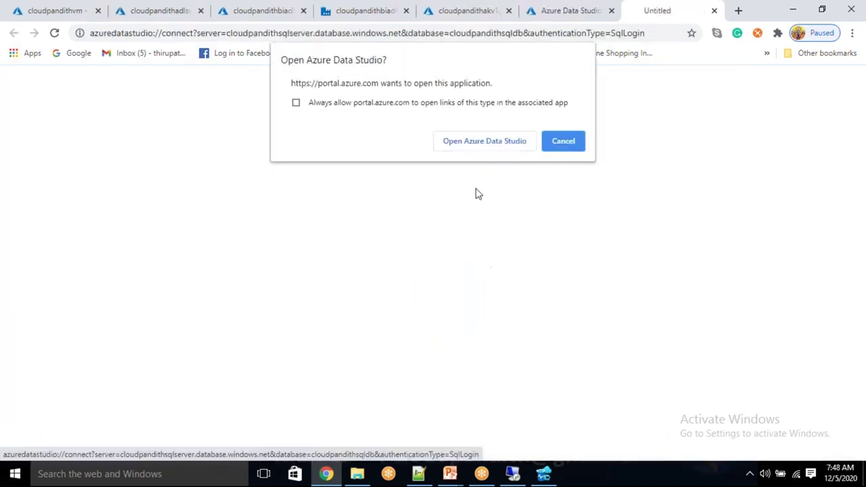
{"action": "left_click", "coordinate": [569, 142]}
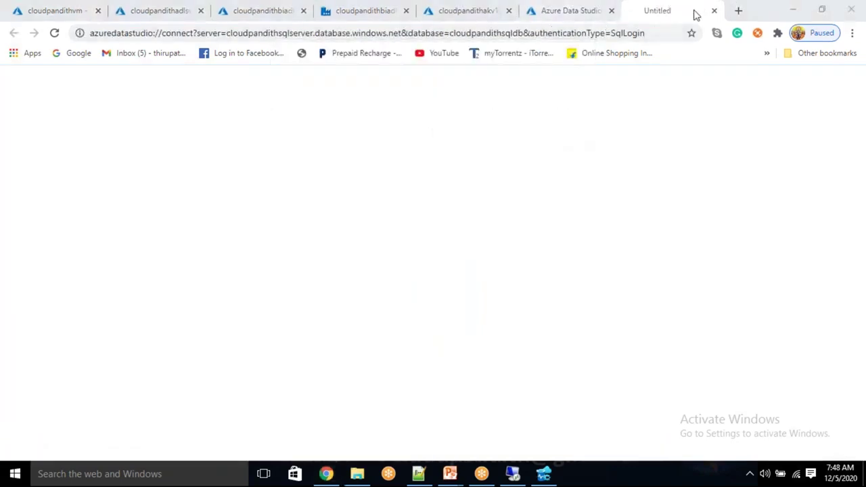
{"action": "left_click", "coordinate": [714, 11]}
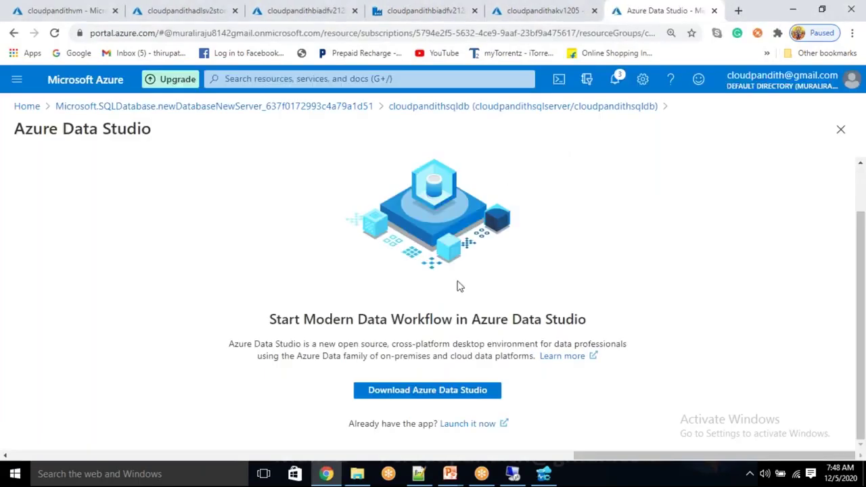
{"action": "left_click", "coordinate": [467, 426]}
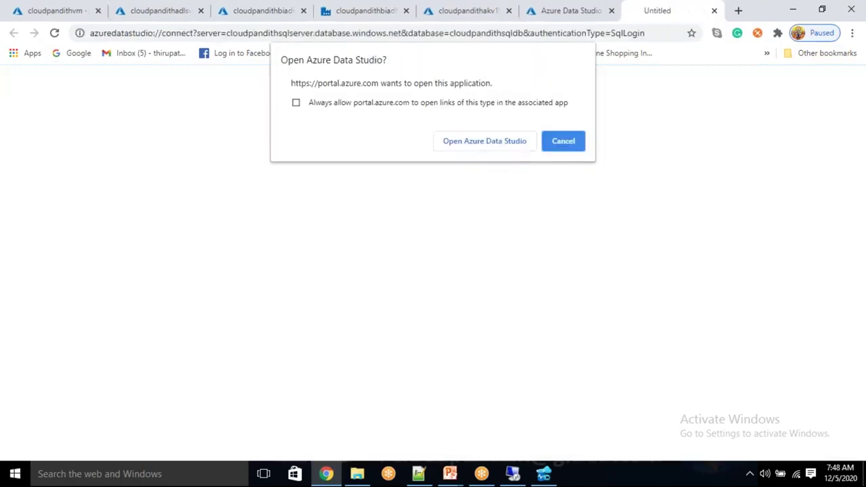
{"action": "left_click", "coordinate": [347, 108]}
{"action": "left_click", "coordinate": [484, 141]}
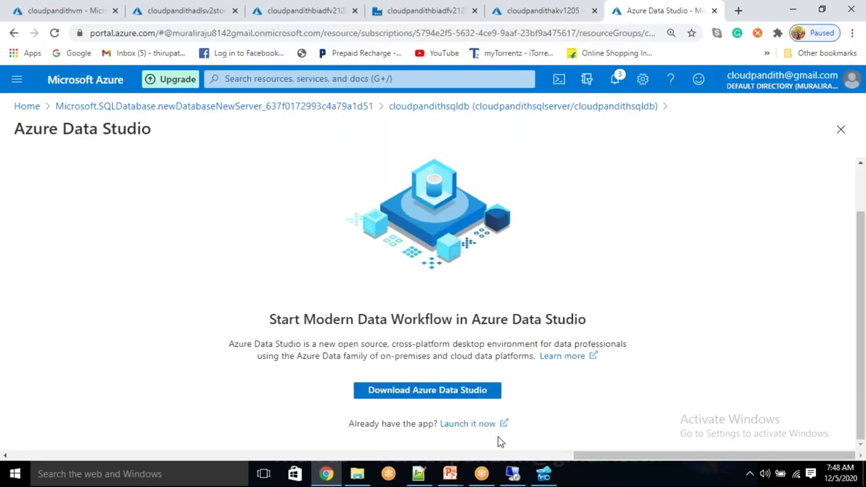
{"action": "left_click", "coordinate": [544, 474]}
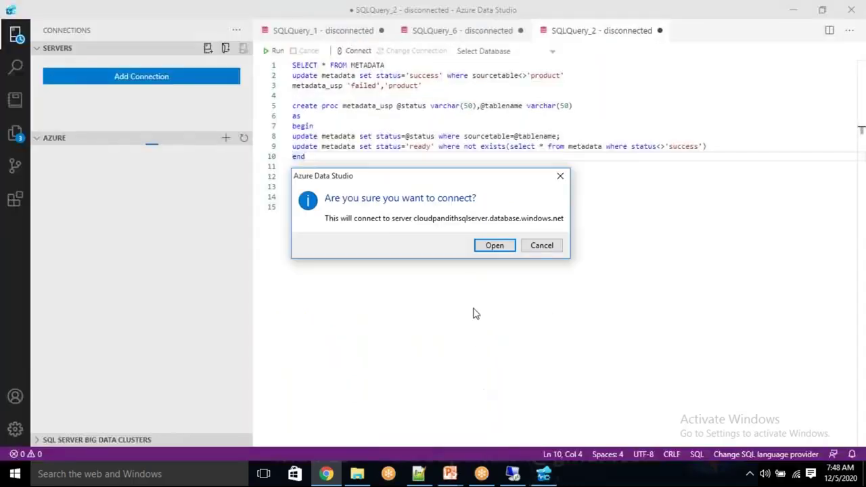
Confirm the server connection, then open a new query connected to cloudpandithsqldb with the SQL login's user name and password.
{"action": "left_click", "coordinate": [497, 249]}
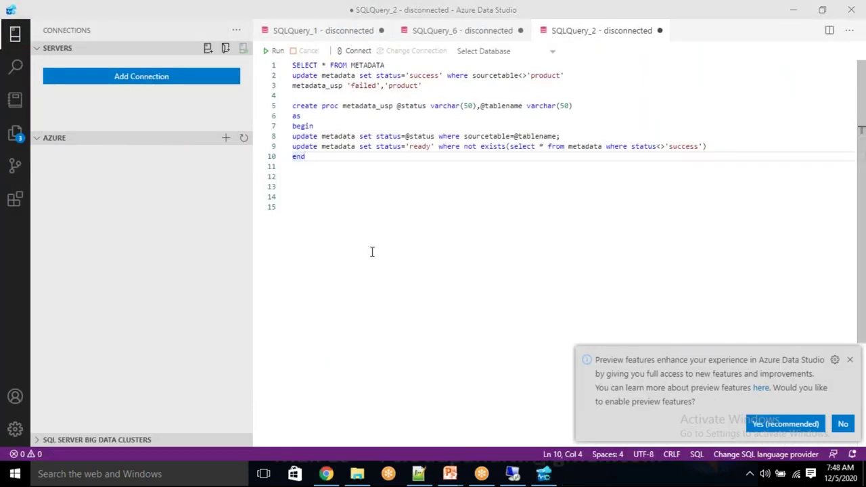
{"action": "left_click", "coordinate": [850, 360]}
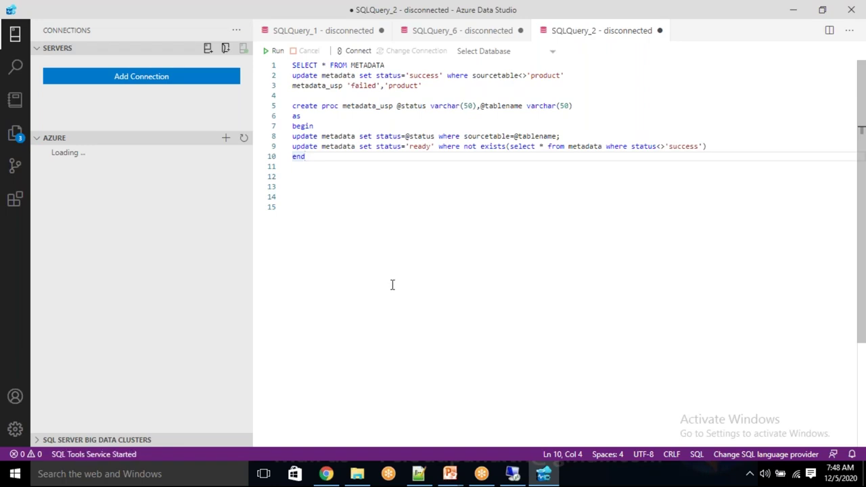
{"action": "key", "text": "ctrl+n"}
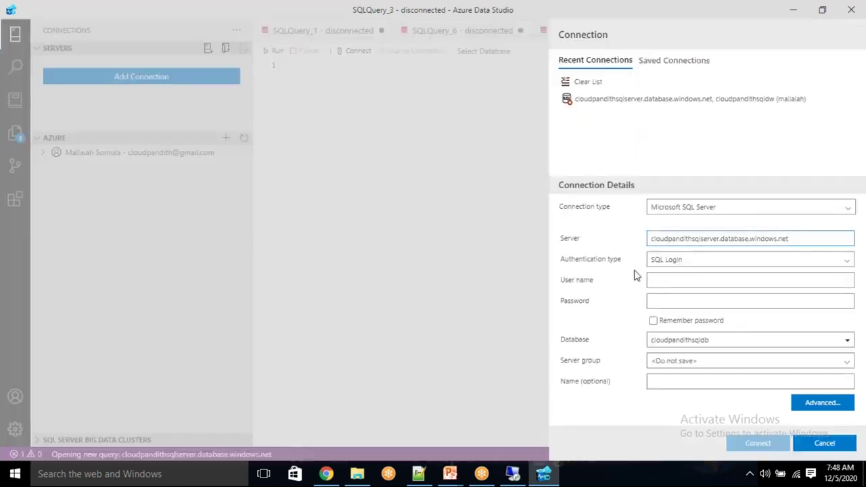
{"action": "left_click", "coordinate": [665, 275]}
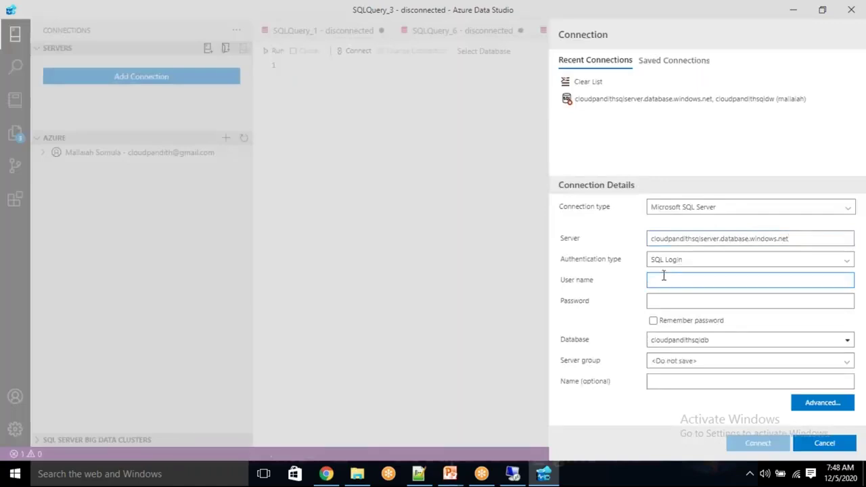
{"action": "type", "text": "mal"}
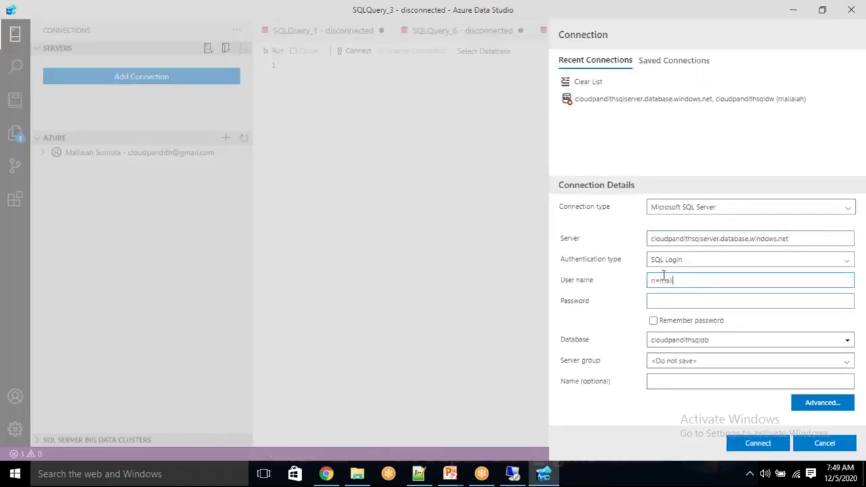
{"action": "key", "text": "BackSpace"}
{"action": "type", "text": "mallaiah"}
{"action": "key", "text": "Tab"}
{"action": "type", "text": "•••"}
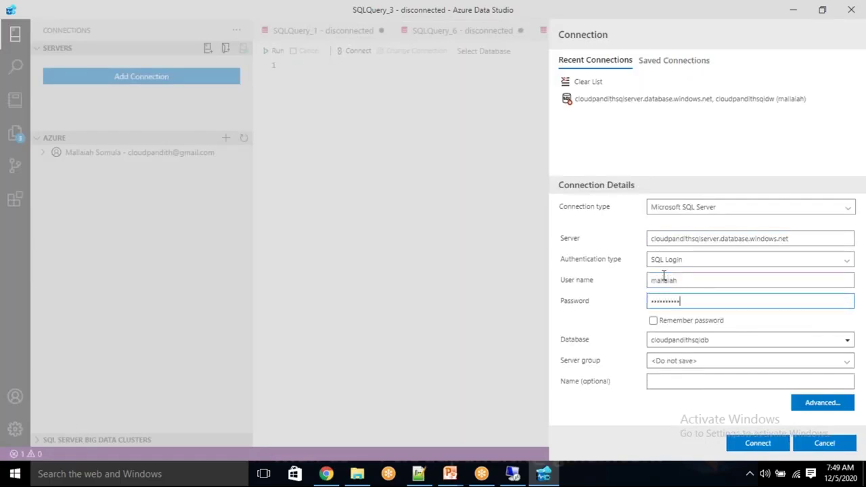
{"action": "left_click", "coordinate": [771, 448]}
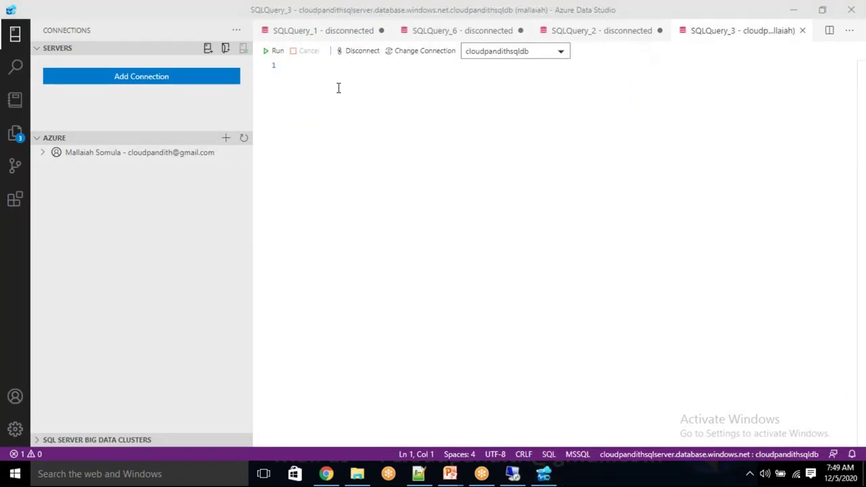
Expand the linked Azure account, decline tenant re-authentication, and keep the account linked.
{"action": "left_click", "coordinate": [134, 55]}
{"action": "left_click", "coordinate": [134, 54]}
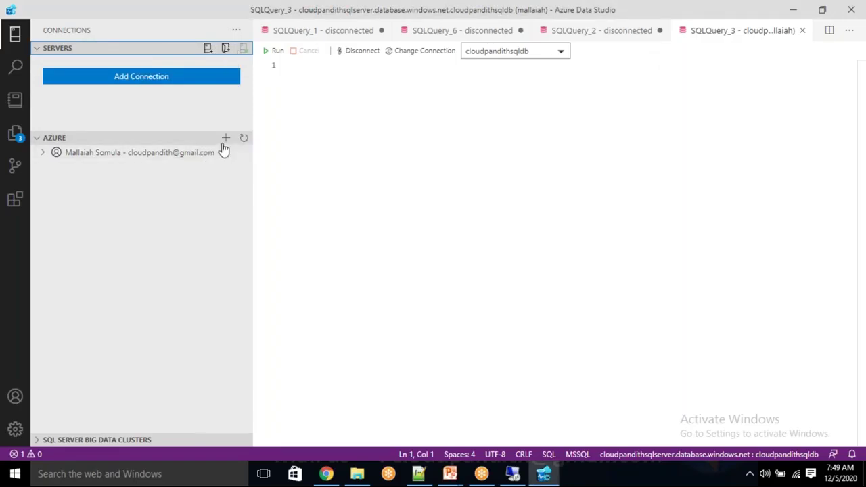
{"action": "left_click", "coordinate": [44, 155]}
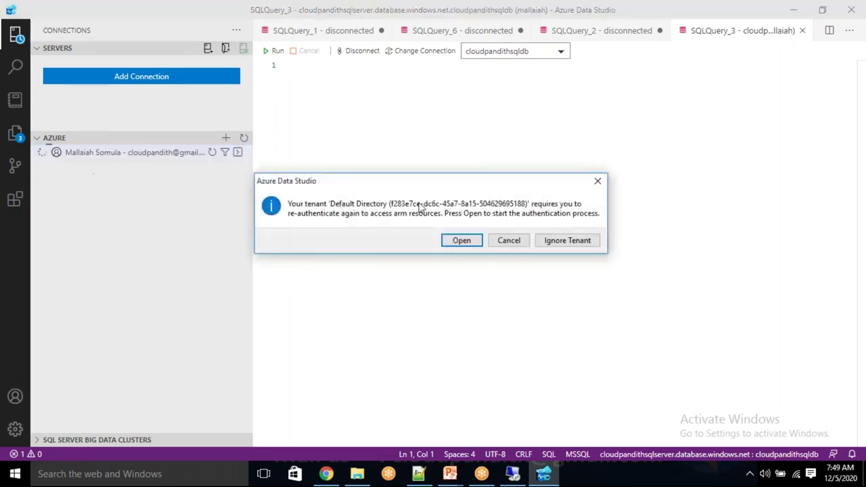
{"action": "left_click", "coordinate": [513, 240]}
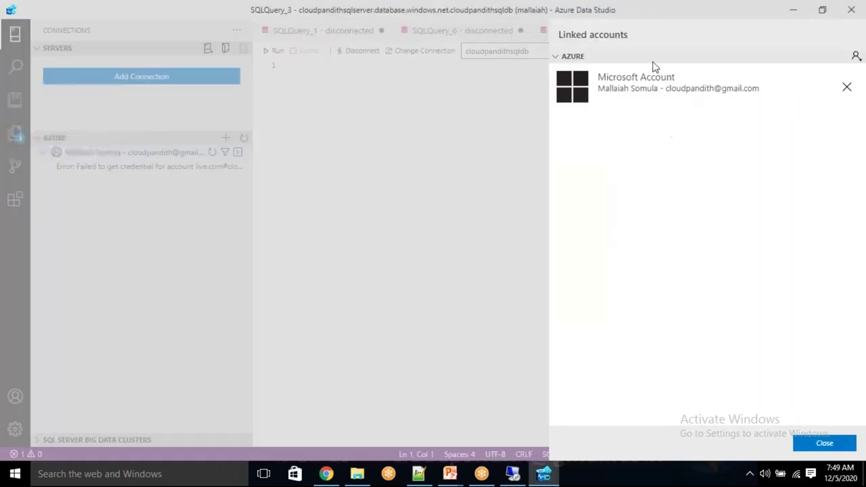
{"action": "left_click", "coordinate": [847, 88]}
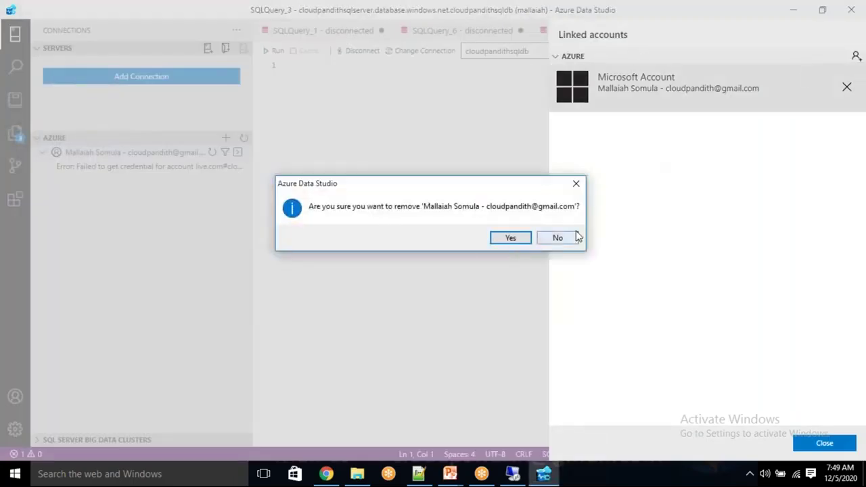
{"action": "left_click", "coordinate": [574, 238]}
{"action": "left_click", "coordinate": [825, 444]}
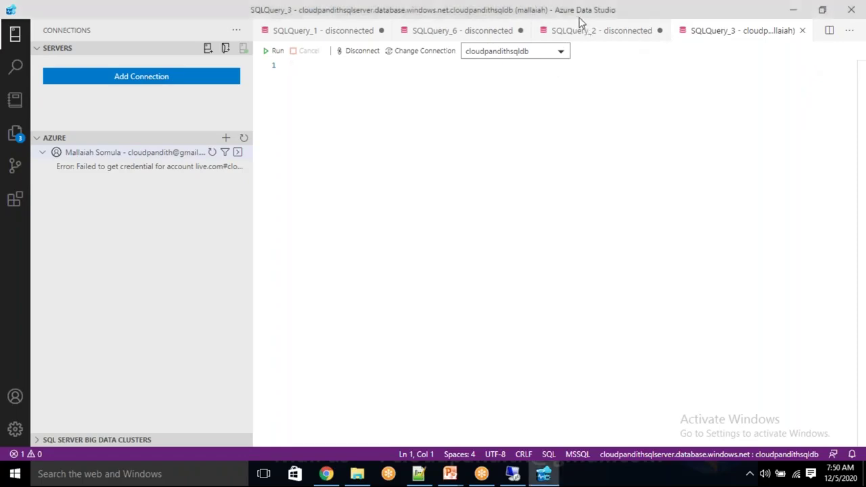
Open the query tab's context menu and dismiss it without splitting the editor.
{"action": "right_click", "coordinate": [738, 33]}
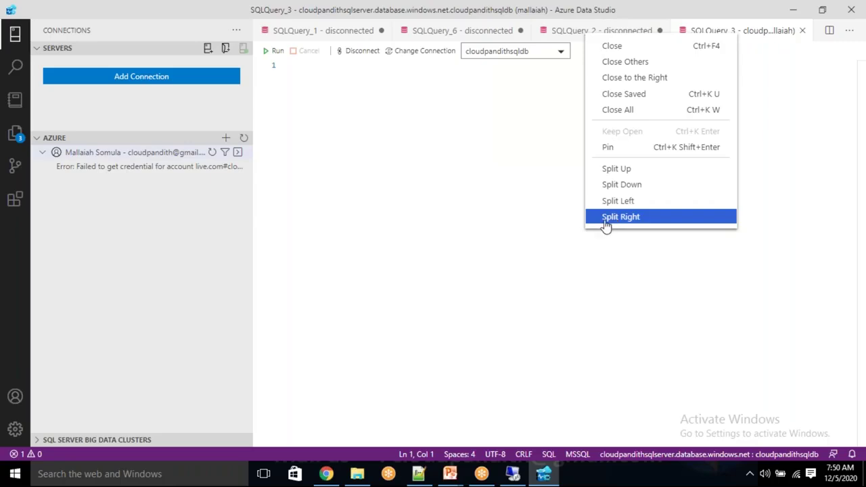
{"action": "left_click", "coordinate": [507, 234]}
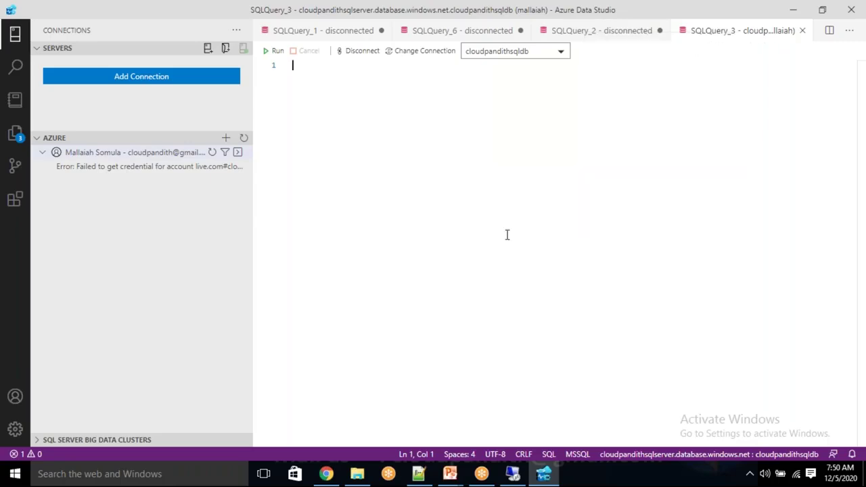
{"action": "left_click", "coordinate": [94, 466]}
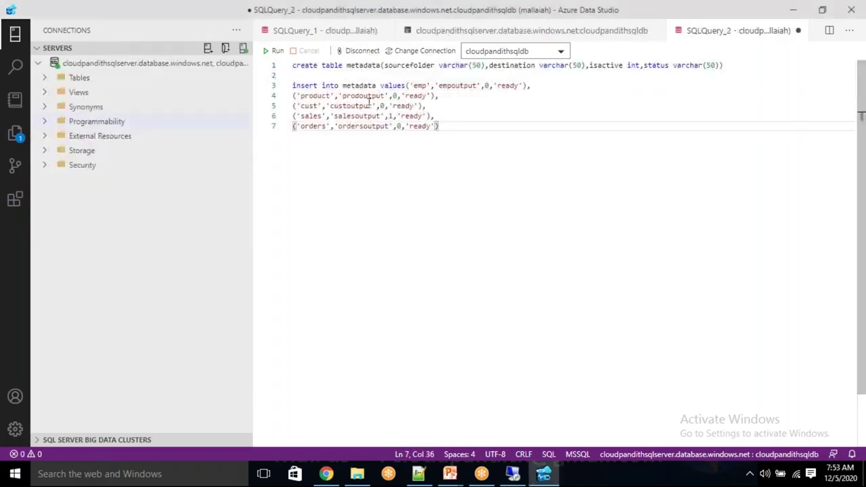
Rename the isactive column in the insert's column list to inactive.
{"action": "left_click_drag", "start_coordinate": [465, 128], "coordinate": [290, 76]}
{"action": "left_click", "coordinate": [458, 126]}
{"action": "left_click_drag", "start_coordinate": [458, 126], "coordinate": [293, 65]}
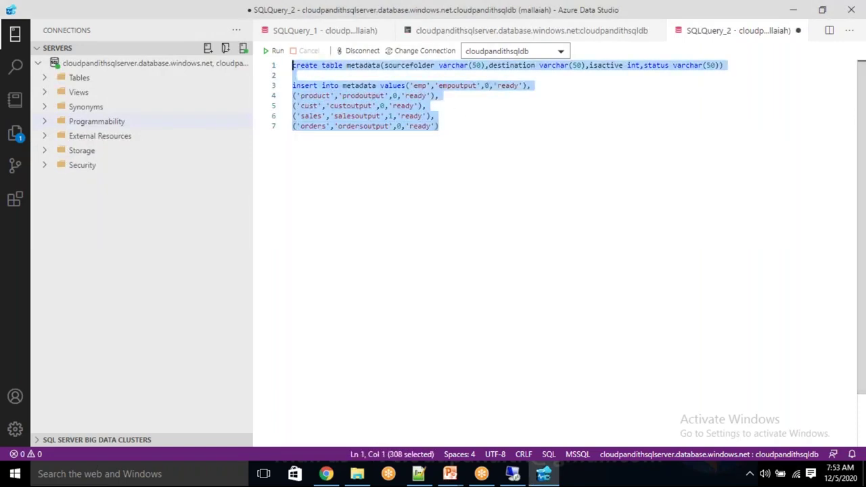
{"action": "left_click", "coordinate": [481, 138]}
{"action": "left_click_drag", "start_coordinate": [481, 138], "coordinate": [292, 65]}
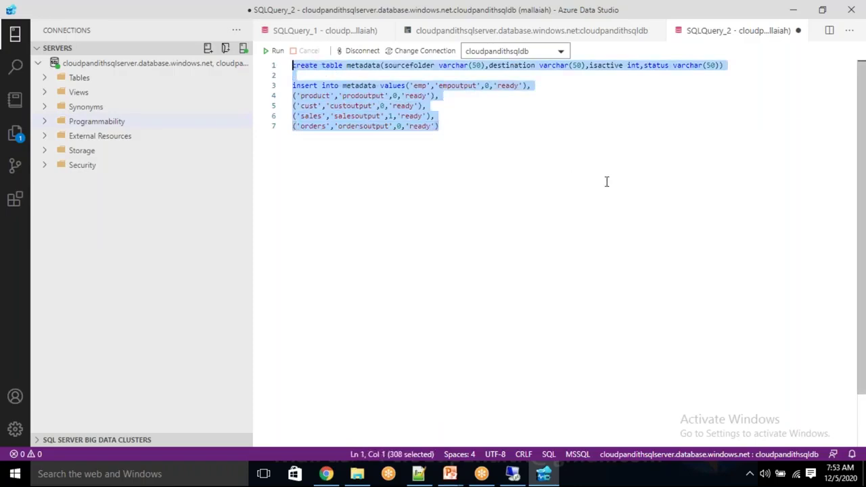
{"action": "left_click", "coordinate": [603, 182]}
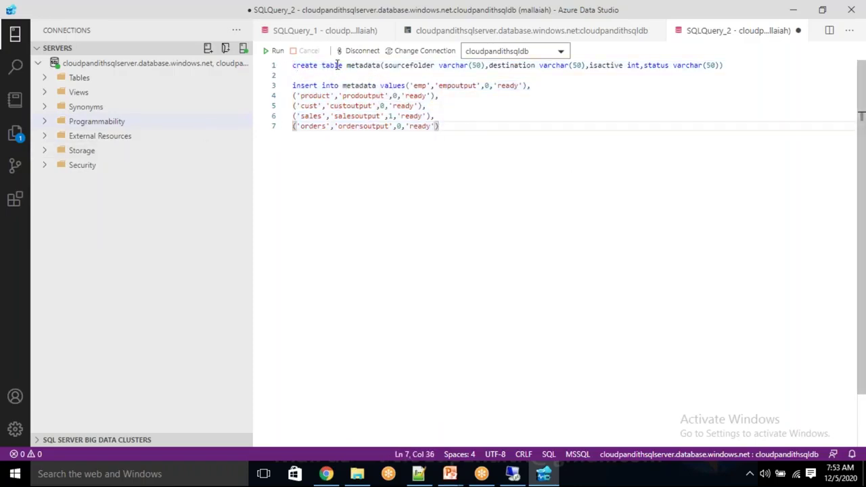
{"action": "double_click", "coordinate": [371, 65]}
{"action": "double_click", "coordinate": [407, 66]}
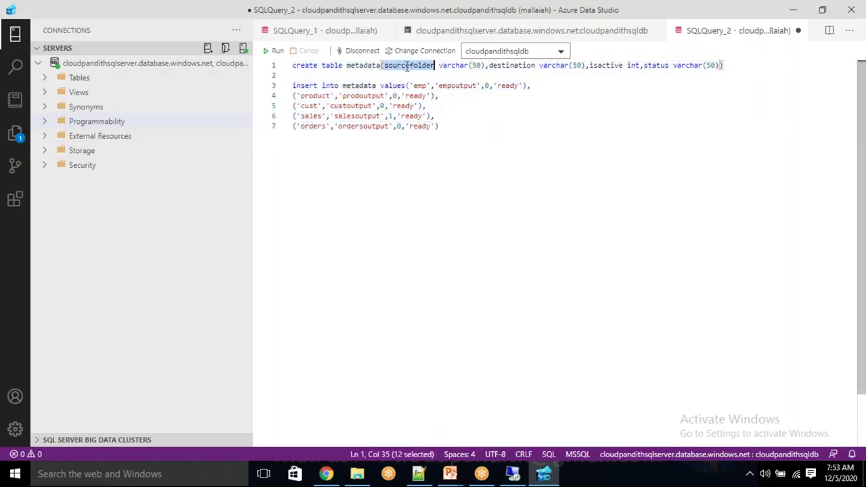
{"action": "double_click", "coordinate": [524, 64]}
{"action": "left_click", "coordinate": [610, 65]}
{"action": "double_click", "coordinate": [663, 65]}
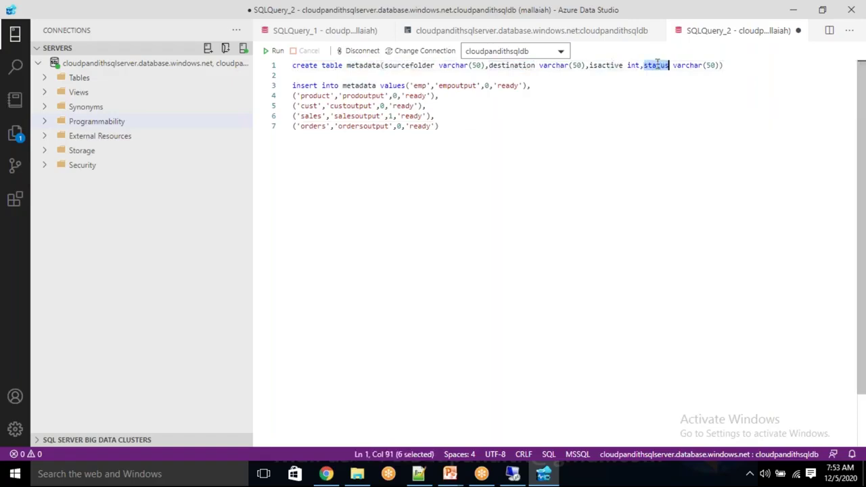
{"action": "double_click", "coordinate": [609, 66]}
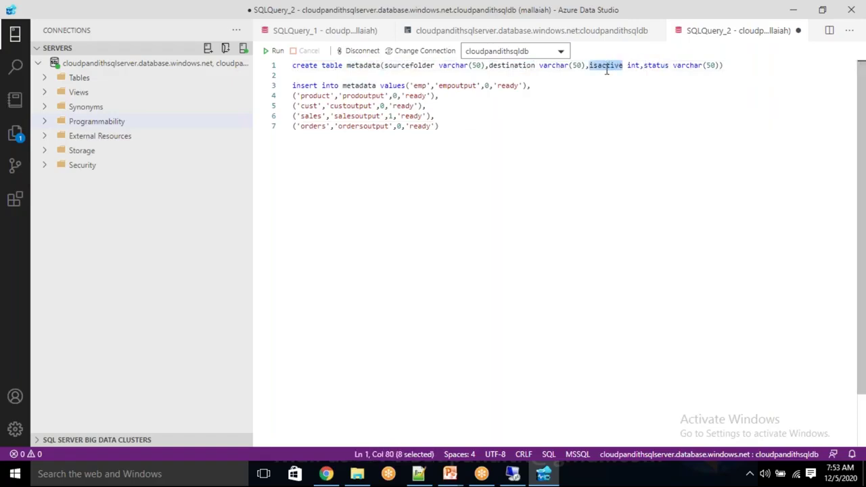
{"action": "type", "text": "disable"}
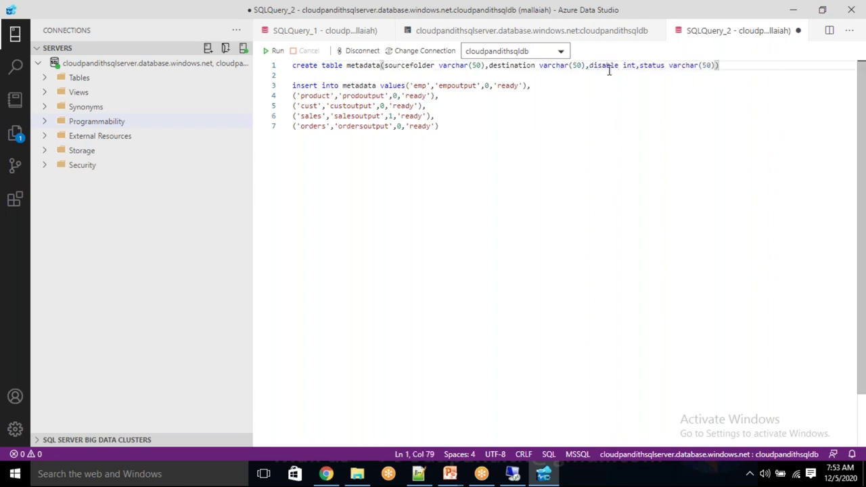
{"action": "key", "text": "BackSpace"}
{"action": "key", "text": "BackSpace"}
{"action": "key", "text": "BackSpace"}
{"action": "key", "text": "BackSpace"}
{"action": "key", "text": "BackSpace"}
{"action": "key", "text": "BackSpace"}
{"action": "key", "text": "BackSpace"}
{"action": "type", "text": "s"}
{"action": "key", "text": "BackSpace"}
{"action": "type", "text": "inactive"}
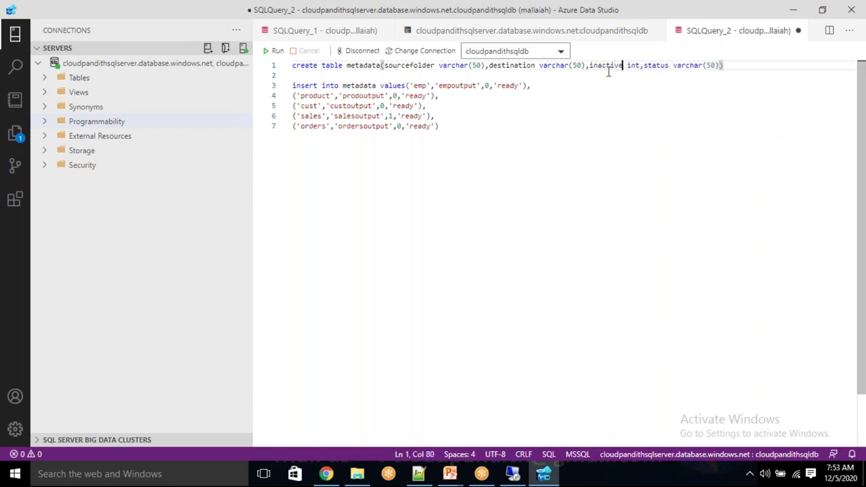
Change the emp and product rows' source and destination folders to cust1 and cust2.
{"action": "left_click", "coordinate": [485, 85]}
{"action": "left_click_drag", "start_coordinate": [394, 115], "coordinate": [389, 115]}
{"action": "left_click", "coordinate": [467, 140]}
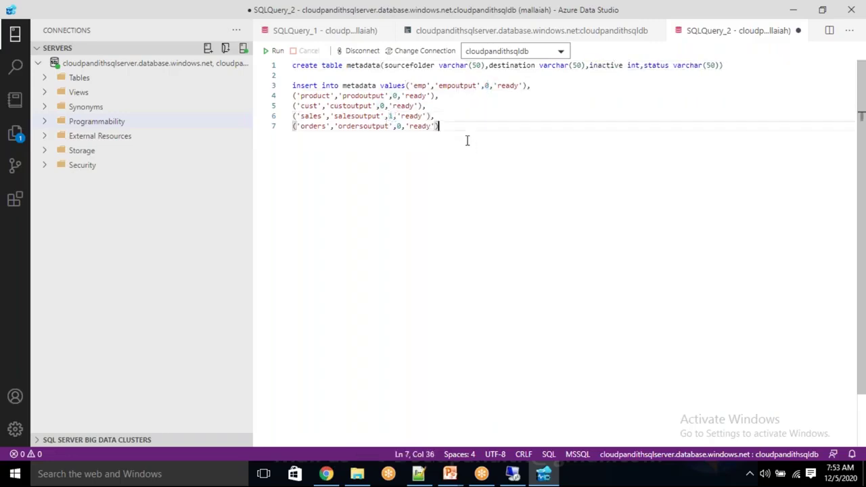
{"action": "double_click", "coordinate": [419, 86]}
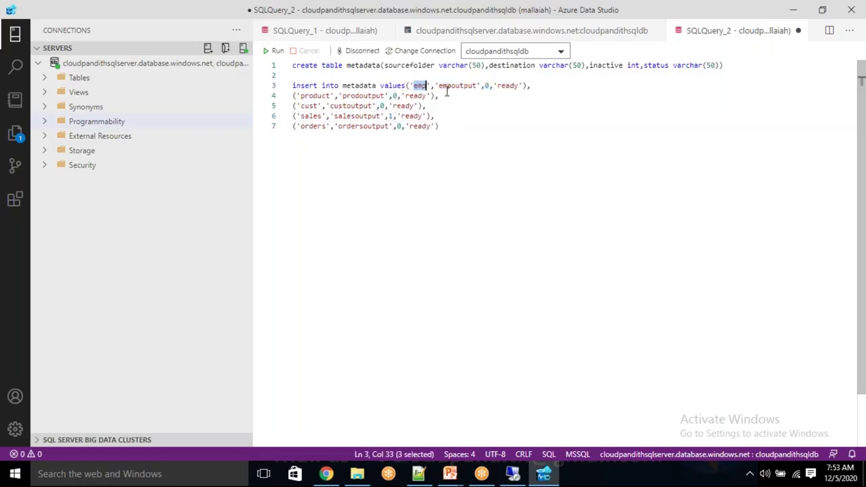
{"action": "type", "text": "cust'"}
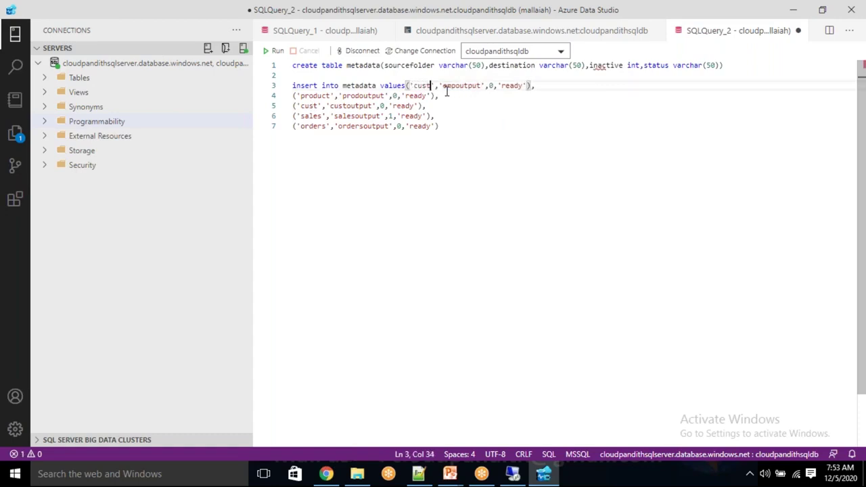
{"action": "key", "text": "Right"}
{"action": "key", "text": "Right"}
{"action": "key", "text": "Right"}
{"action": "key", "text": "Right"}
{"action": "key", "text": "Right"}
{"action": "key", "text": "Right"}
{"action": "key", "text": "Right"}
{"action": "key", "text": "Right"}
{"action": "key", "text": "Right"}
{"action": "key", "text": "Right"}
{"action": "key", "text": "Right"}
{"action": "key", "text": "BackSpace"}
{"action": "key", "text": "BackSpace"}
{"action": "key", "text": "BackSpace"}
{"action": "key", "text": "BackSpace"}
{"action": "key", "text": "BackSpace"}
{"action": "key", "text": "BackSpace"}
{"action": "key", "text": "BackSpace"}
{"action": "key", "text": "BackSpace"}
{"action": "key", "text": "BackSpace"}
{"action": "type", "text": "cust"}
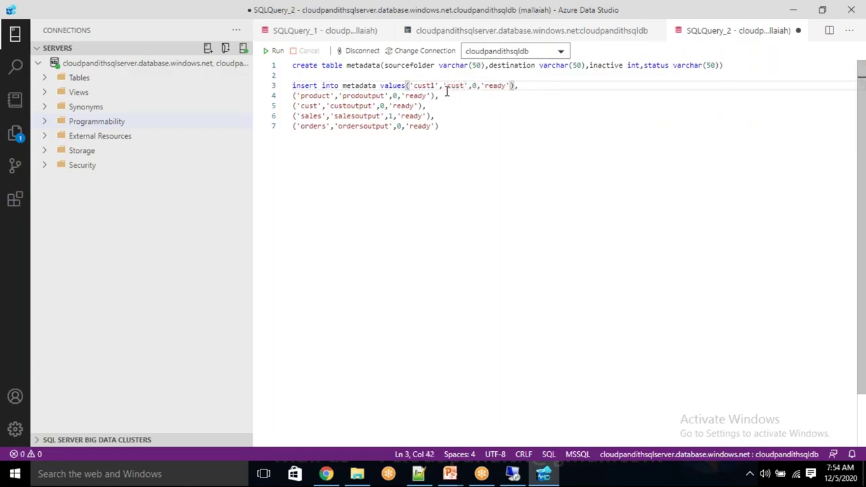
{"action": "type", "text": "1"}
{"action": "double_click", "coordinate": [328, 95]}
{"action": "type", "text": "cust1"}
{"action": "key", "text": "BackSpace"}
{"action": "type", "text": "2"}
{"action": "key", "text": "Right"}
{"action": "key", "text": "Right"}
{"action": "key", "text": "Right"}
{"action": "key", "text": "Right"}
{"action": "key", "text": "Right"}
{"action": "key", "text": "Right"}
{"action": "key", "text": "Right"}
{"action": "key", "text": "Right"}
{"action": "key", "text": "Right"}
{"action": "key", "text": "Right"}
{"action": "key", "text": "Right"}
{"action": "key", "text": "Right"}
{"action": "key", "text": "Right"}
{"action": "key", "text": "Right"}
{"action": "key", "text": "BackSpace"}
{"action": "key", "text": "BackSpace"}
{"action": "key", "text": "BackSpace"}
{"action": "key", "text": "BackSpace"}
{"action": "key", "text": "BackSpace"}
{"action": "key", "text": "BackSpace"}
{"action": "key", "text": "BackSpace"}
{"action": "key", "text": "BackSpace"}
{"action": "key", "text": "BackSpace"}
{"action": "key", "text": "BackSpace"}
{"action": "type", "text": "ust2"}
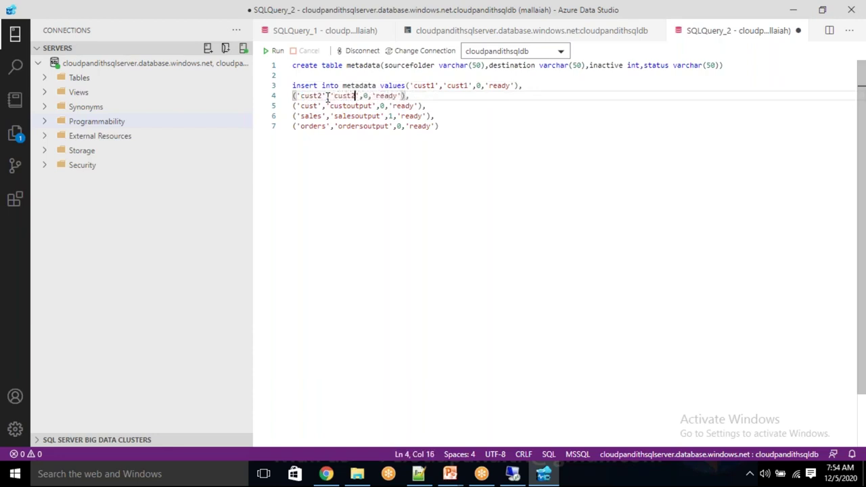
Rename the cust, sales and orders rows' source and destination folders to cust3, cust4 and cust5.
{"action": "double_click", "coordinate": [311, 96]}
{"action": "left_click", "coordinate": [317, 106]}
{"action": "type", "text": "3"}
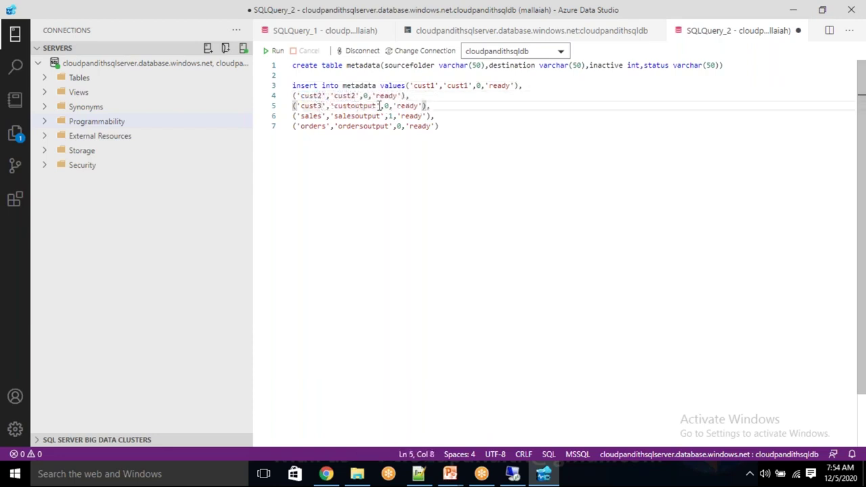
{"action": "left_click", "coordinate": [377, 106]}
{"action": "key", "text": "BackSpace"}
{"action": "key", "text": "BackSpace"}
{"action": "key", "text": "BackSpace"}
{"action": "key", "text": "BackSpace"}
{"action": "key", "text": "BackSpace"}
{"action": "key", "text": "BackSpace"}
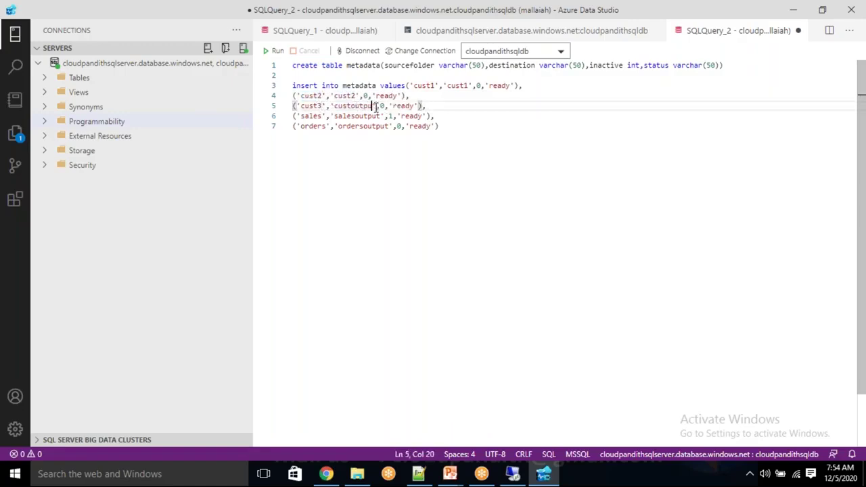
{"action": "type", "text": "3"}
{"action": "double_click", "coordinate": [314, 115]}
{"action": "type", "text": "cust4"}
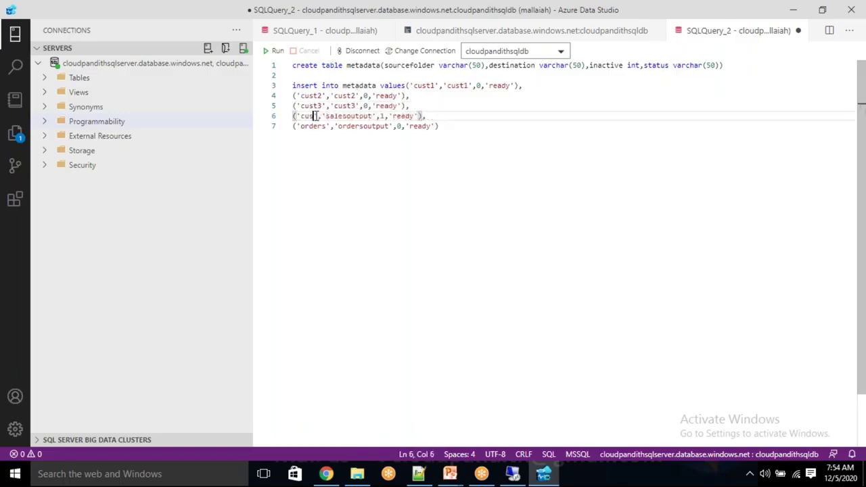
{"action": "double_click", "coordinate": [368, 116]}
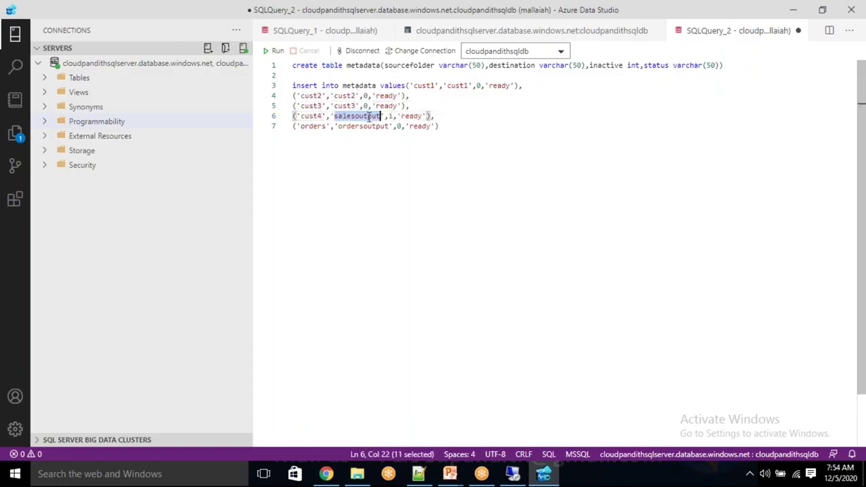
{"action": "type", "text": "cust4"}
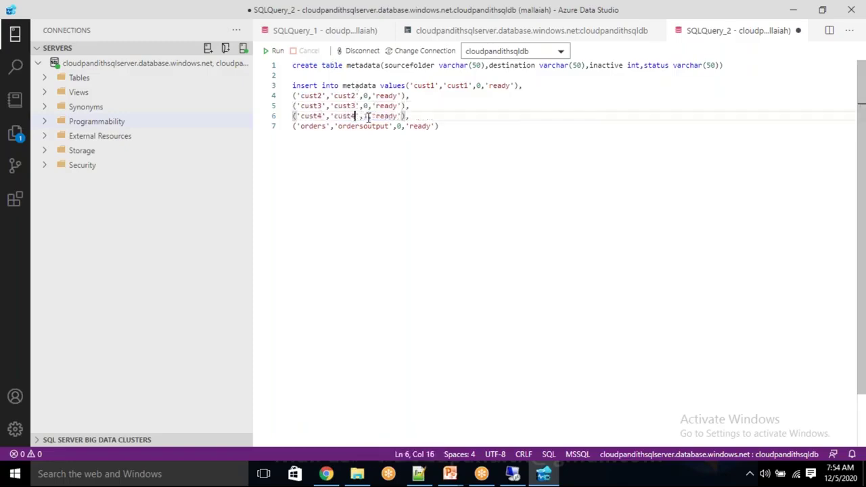
{"action": "double_click", "coordinate": [315, 127]}
{"action": "type", "text": "cus"}
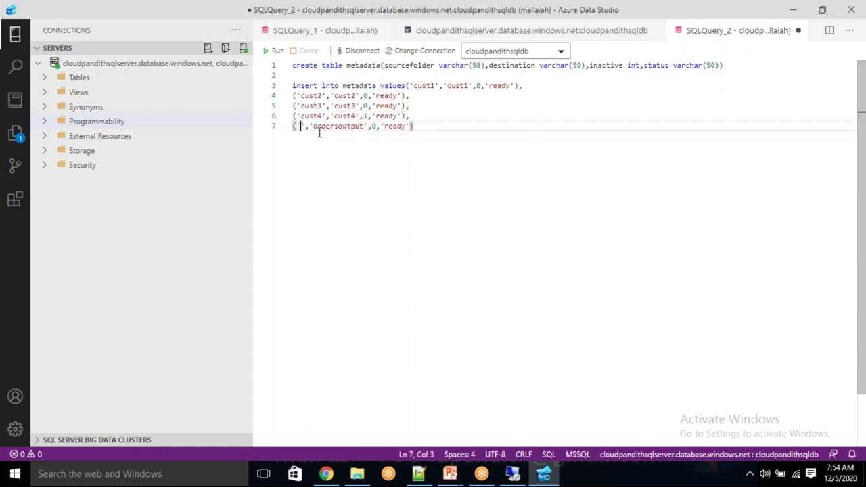
{"action": "type", "text": "t5"}
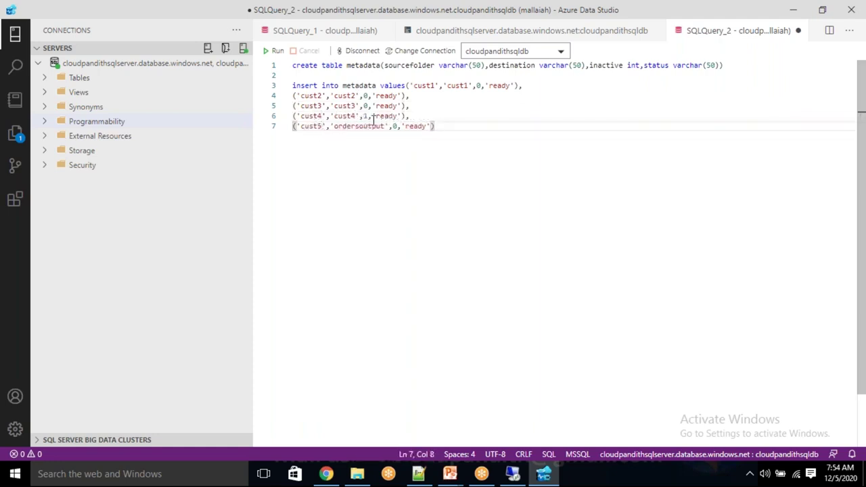
{"action": "left_click", "coordinate": [364, 127]}
{"action": "double_click", "coordinate": [363, 128]}
{"action": "type", "text": "cust5"}
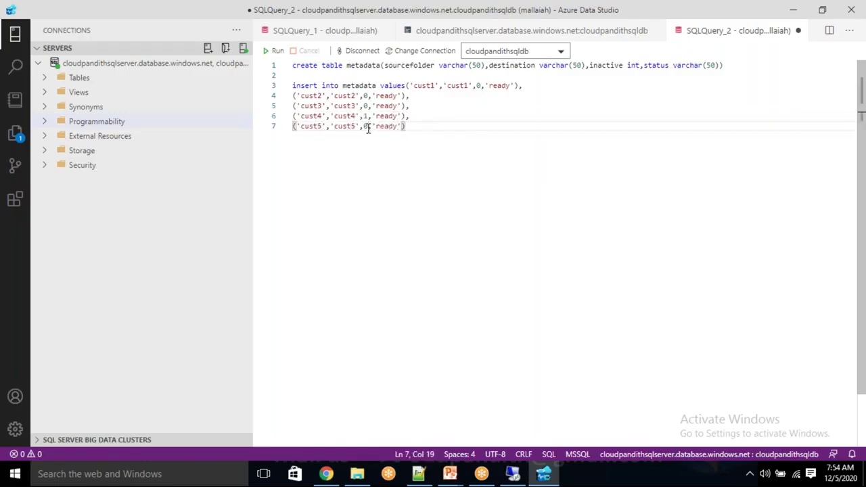
Set the cust4 row's inactive flag to 0, leaving cust5 at 1.
{"action": "key", "text": "Up"}
{"action": "key", "text": "BackSpace"}
{"action": "type", "text": "0"}
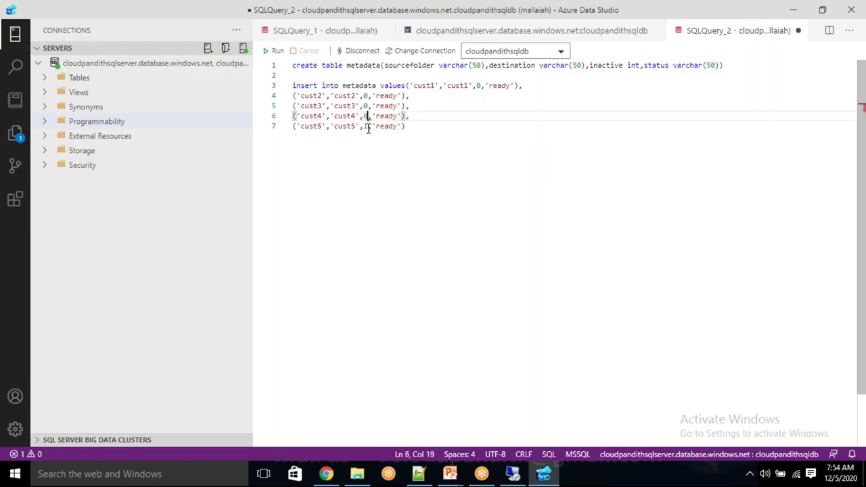
{"action": "key", "text": "Down"}
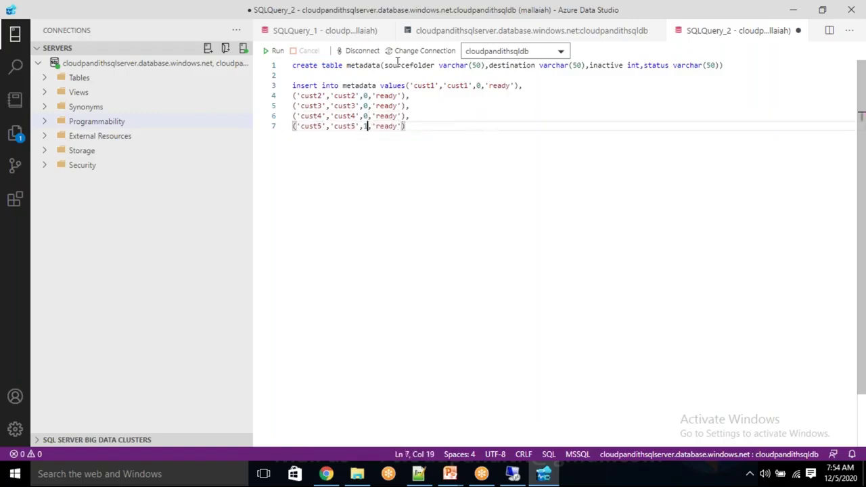
{"action": "left_click", "coordinate": [415, 127]}
Run the whole metadata table script, inserting 5 rows.
{"action": "left_click_drag", "start_coordinate": [406, 126], "coordinate": [251, 77]}
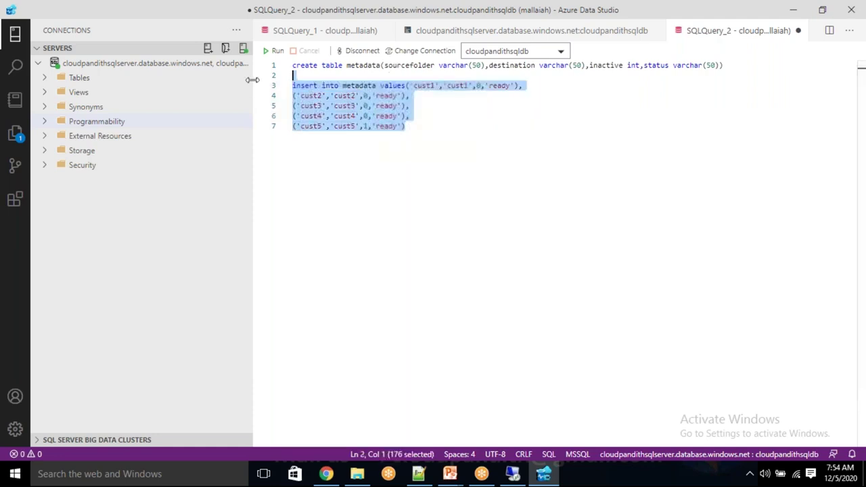
{"action": "left_click", "coordinate": [435, 128]}
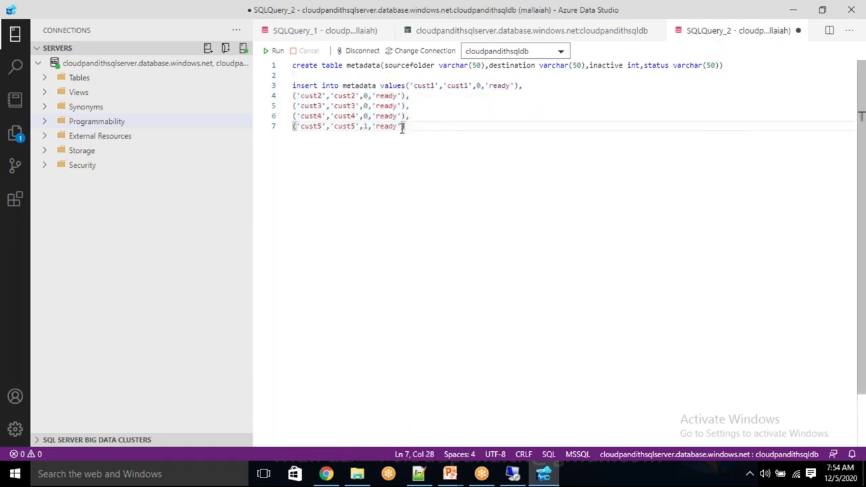
{"action": "double_click", "coordinate": [311, 126]}
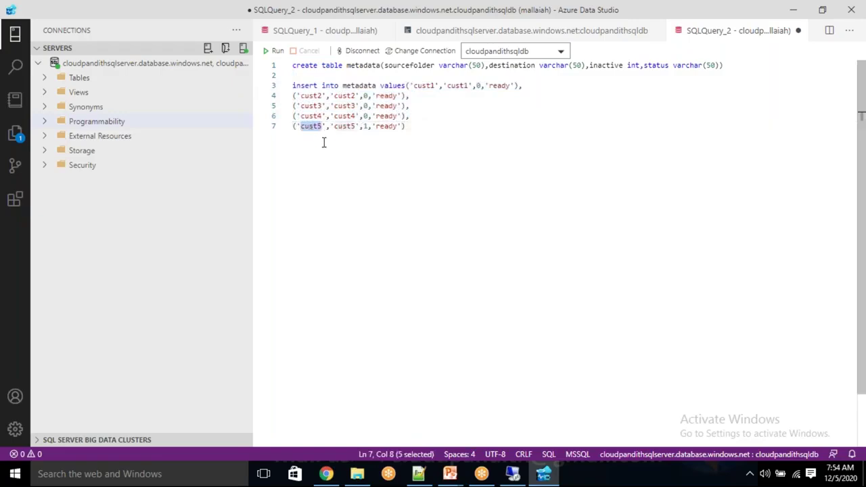
{"action": "double_click", "coordinate": [362, 127]}
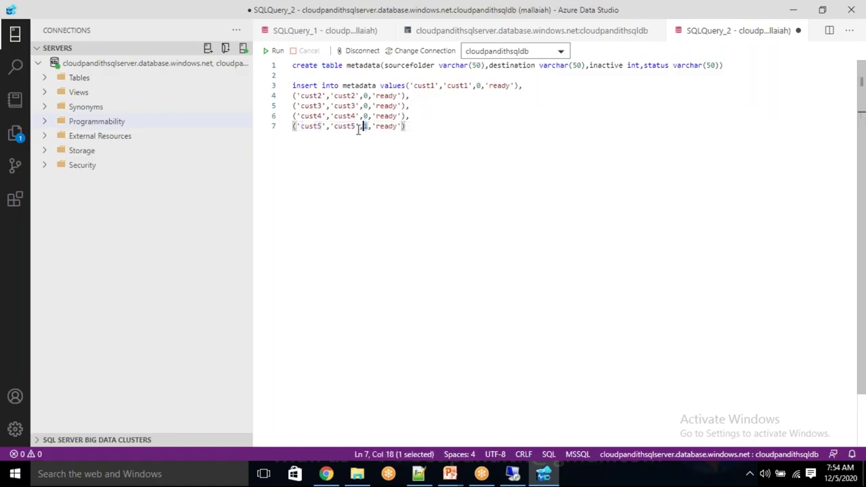
{"action": "left_click_drag", "start_coordinate": [407, 129], "coordinate": [292, 129]}
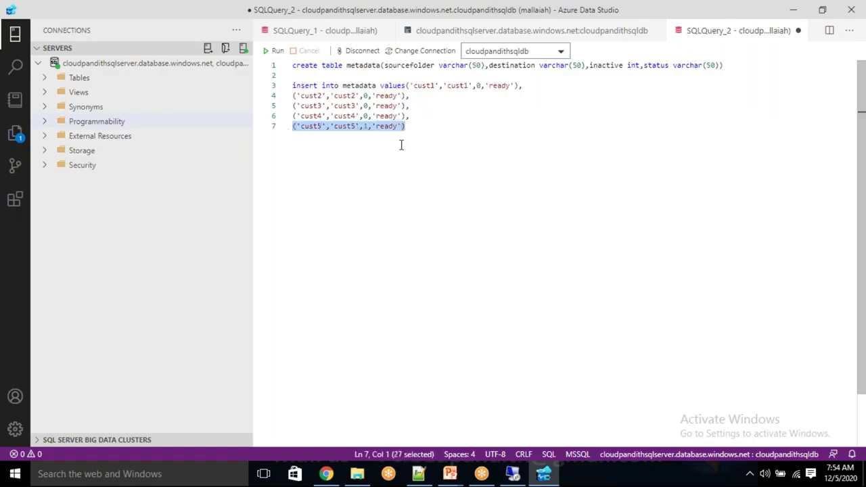
{"action": "left_click", "coordinate": [429, 145]}
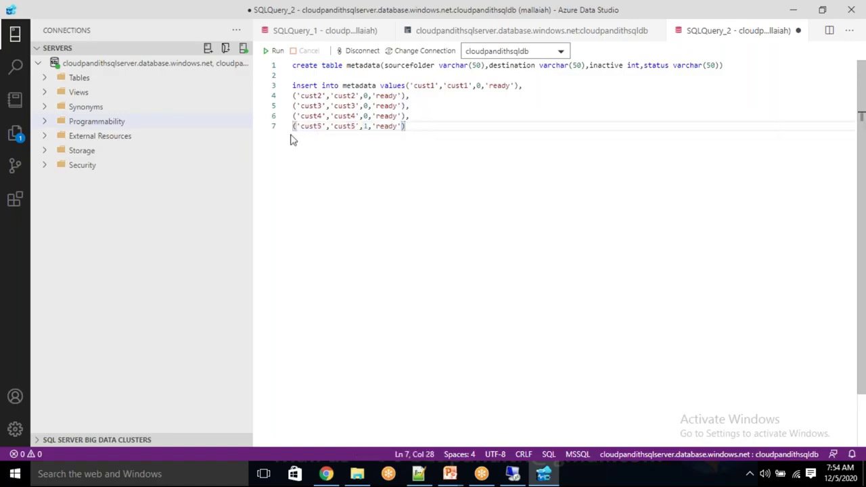
{"action": "left_click_drag", "start_coordinate": [293, 139], "coordinate": [291, 129]}
{"action": "left_click", "coordinate": [415, 135]}
{"action": "left_click_drag", "start_coordinate": [412, 128], "coordinate": [293, 65]}
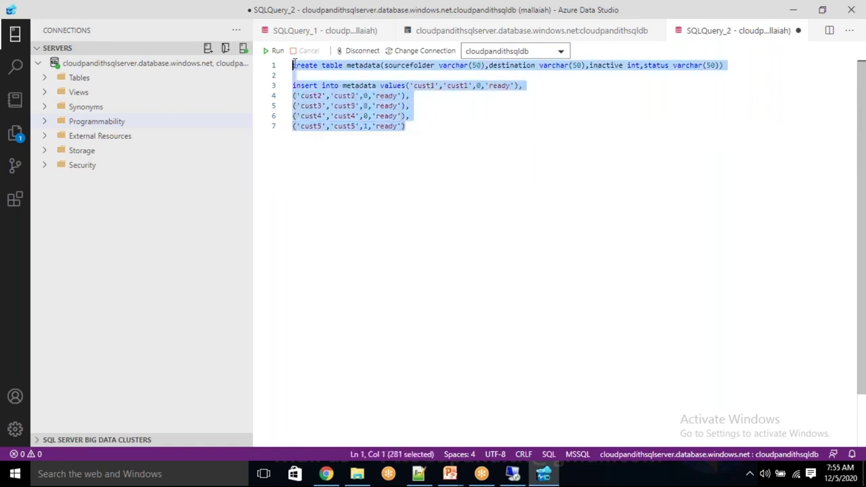
{"action": "left_click", "coordinate": [439, 137]}
{"action": "left_click_drag", "start_coordinate": [400, 129], "coordinate": [292, 65]}
{"action": "left_click", "coordinate": [417, 127]}
{"action": "key", "text": "Return"}
{"action": "key", "text": "Return"}
{"action": "left_click_drag", "start_coordinate": [416, 127], "coordinate": [291, 66]}
{"action": "left_click", "coordinate": [278, 52]}
{"action": "left_click", "coordinate": [435, 126]}
Clear the query editor and select the metadata_usp procedure draft in Notepad++.
{"action": "left_click", "coordinate": [435, 135]}
{"action": "left_click", "coordinate": [430, 128]}
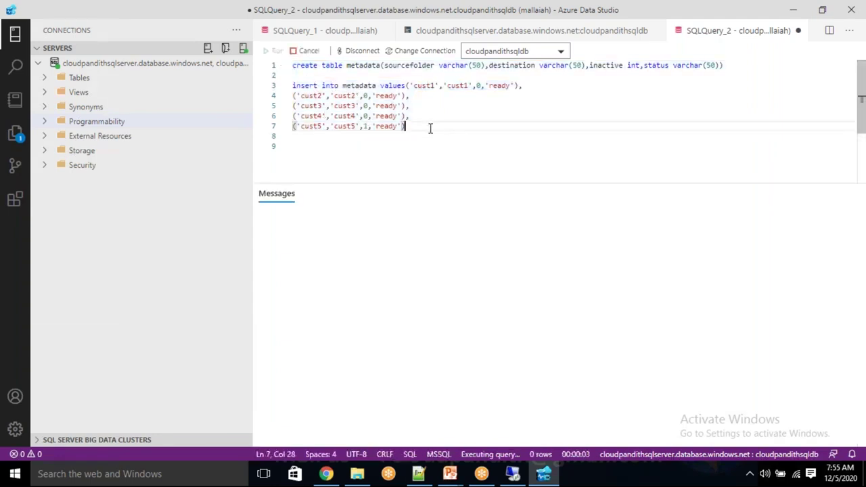
{"action": "left_click_drag", "start_coordinate": [430, 128], "coordinate": [286, 72]}
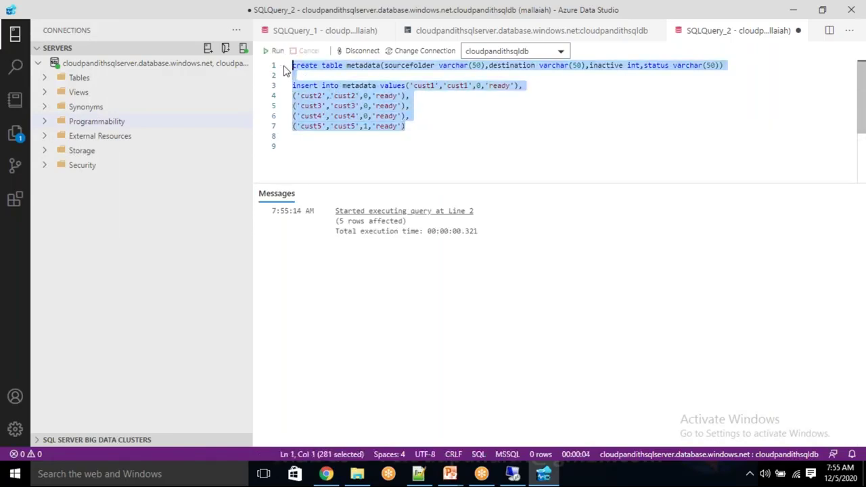
{"action": "key", "text": "Delete"}
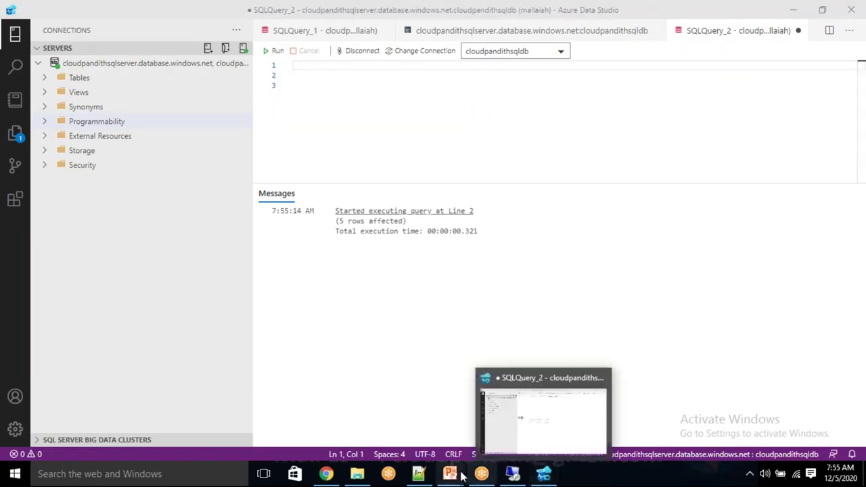
{"action": "left_click", "coordinate": [419, 478]}
{"action": "left_click_drag", "start_coordinate": [71, 331], "coordinate": [20, 233]}
Paste the procedure into the editor, then undo back to the metadata table script.
{"action": "key", "text": "ctrl+c"}
{"action": "key", "text": "alt+Tab"}
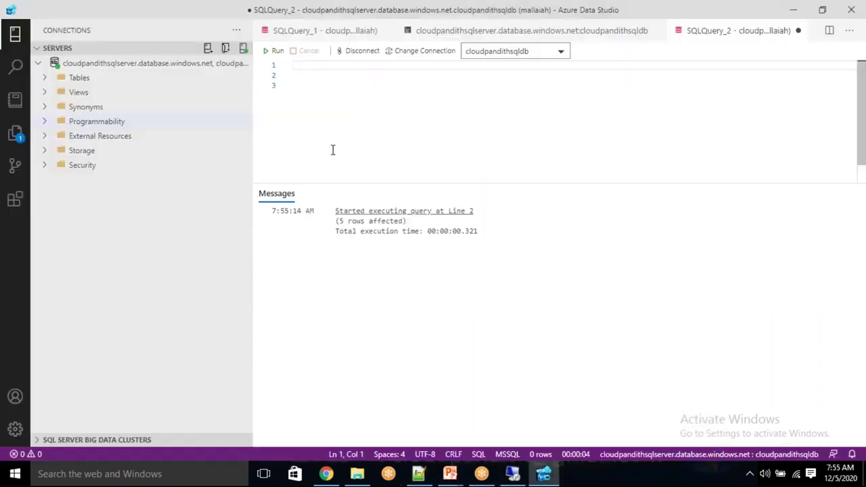
{"action": "key", "text": "ctrl+v"}
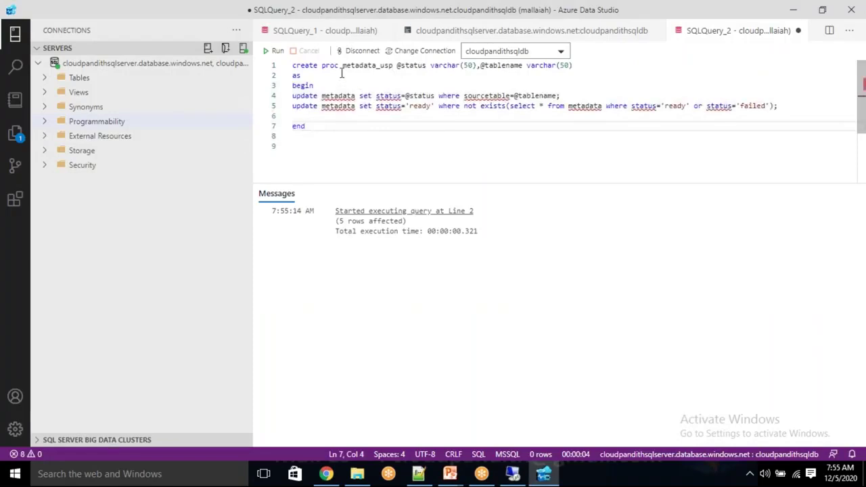
{"action": "left_click", "coordinate": [368, 65]}
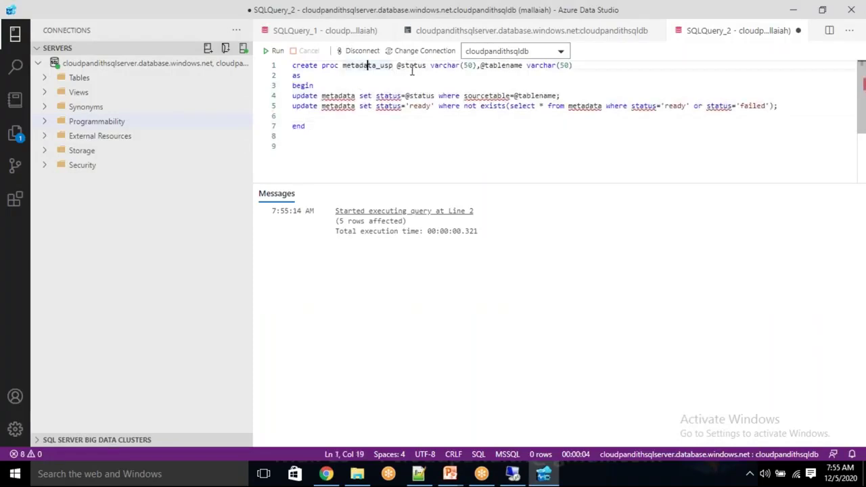
{"action": "double_click", "coordinate": [413, 66]}
{"action": "double_click", "coordinate": [501, 67]}
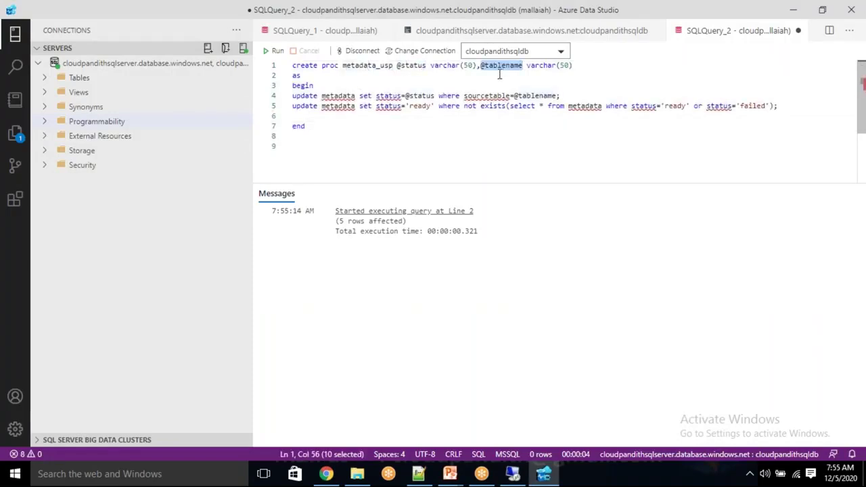
{"action": "key", "text": "BackSpace"}
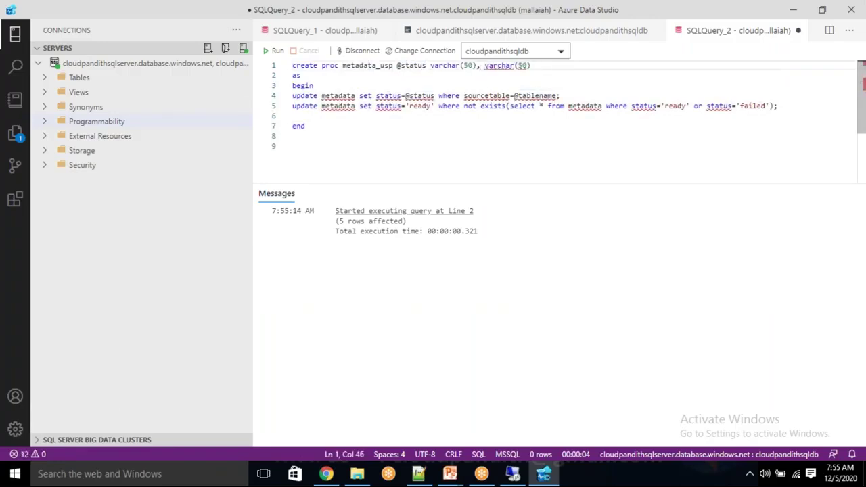
{"action": "type", "text": "@"}
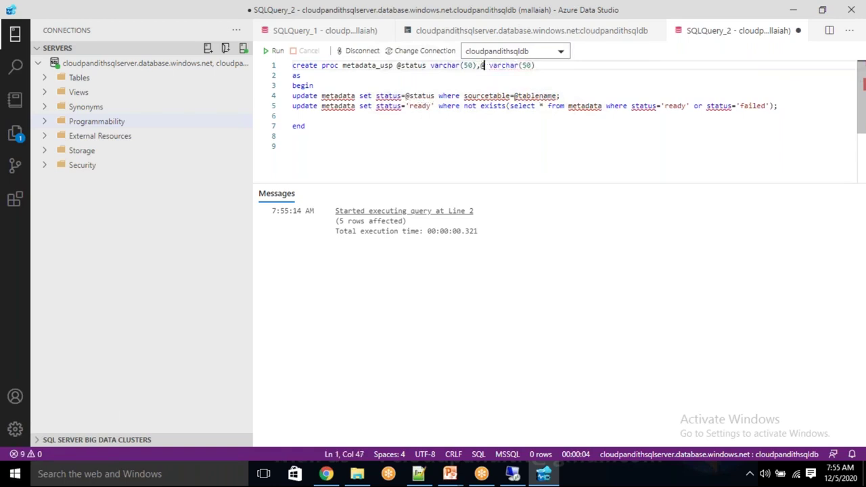
{"action": "key", "text": "BackSpace"}
{"action": "key", "text": "ctrl+z"}
{"action": "key", "text": "ctrl+z"}
{"action": "key", "text": "ctrl+z"}
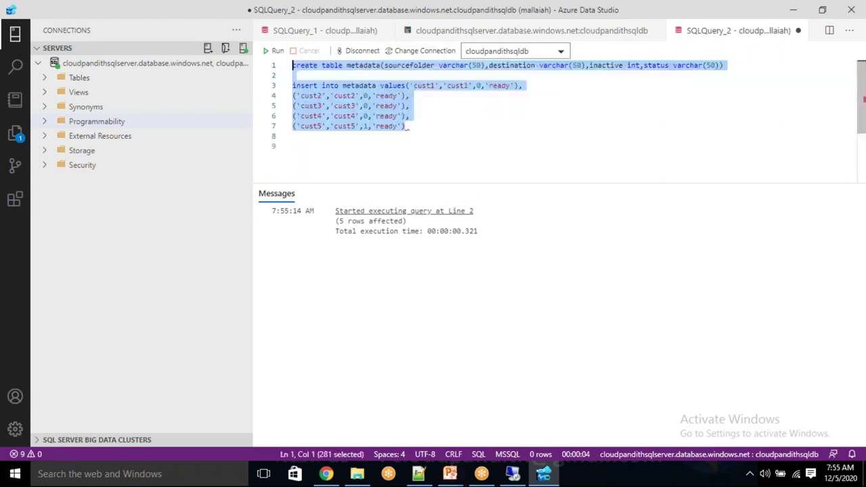
Copy the metadata_usp procedure from Notepad++ and paste it below the insert statements.
{"action": "left_click", "coordinate": [405, 139]}
{"action": "key", "text": "Return"}
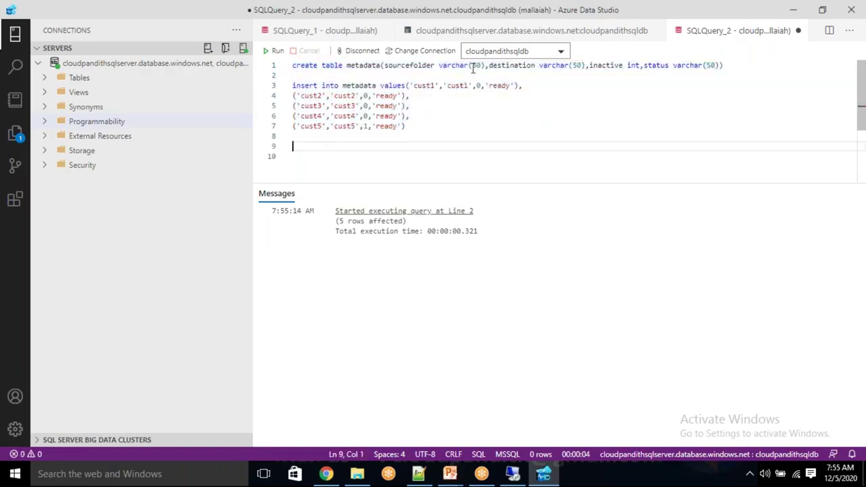
{"action": "left_click", "coordinate": [418, 474]}
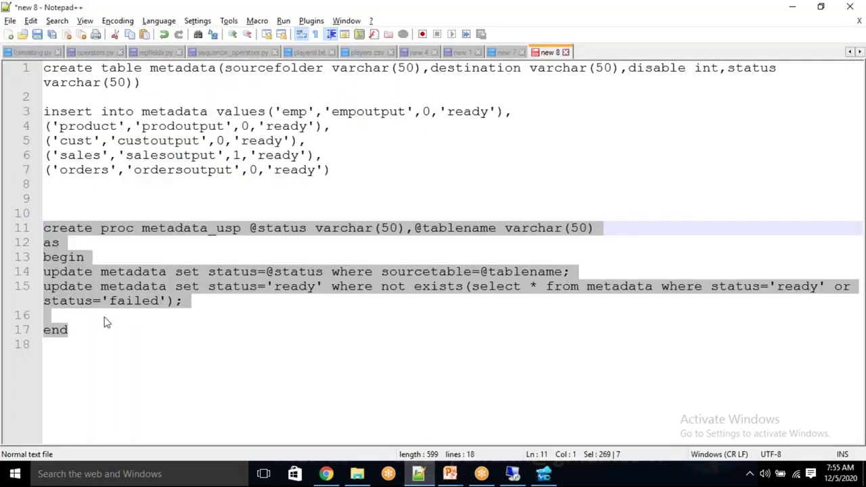
{"action": "left_click", "coordinate": [108, 318]}
{"action": "left_click_drag", "start_coordinate": [78, 333], "coordinate": [10, 225]}
{"action": "key", "text": "ctrl+c"}
{"action": "key", "text": "alt+Tab"}
{"action": "key", "text": "ctrl+v"}
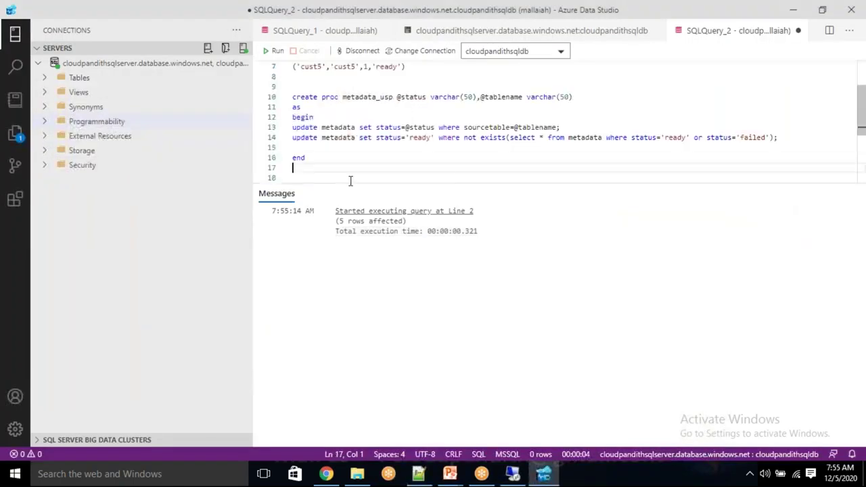
{"action": "scroll", "coordinate": [417, 127], "scroll_direction": "up", "scroll_amount": 3}
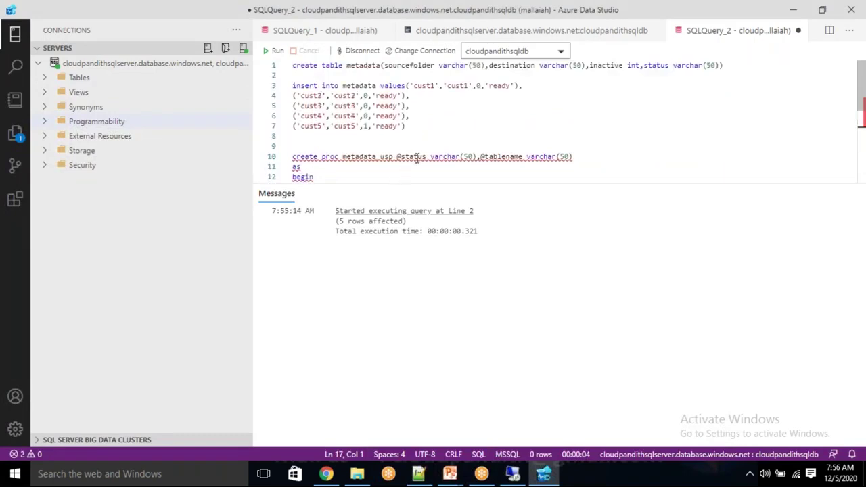
{"action": "double_click", "coordinate": [416, 157]}
{"action": "double_click", "coordinate": [656, 65]}
{"action": "double_click", "coordinate": [415, 66]}
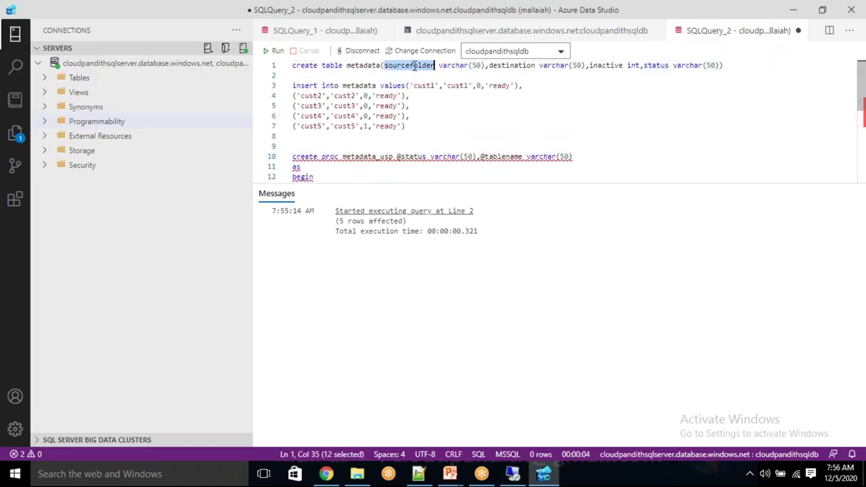
{"action": "double_click", "coordinate": [508, 157]}
{"action": "key", "text": "BackSpace"}
{"action": "type", "text": "@"}
{"action": "key", "text": "ctrl+v"}
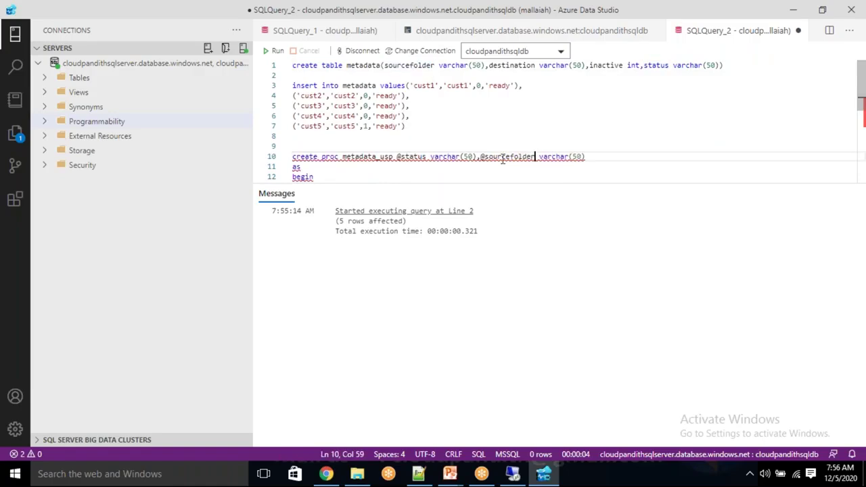
{"action": "scroll", "coordinate": [457, 143], "scroll_direction": "down", "scroll_amount": 2}
{"action": "left_click", "coordinate": [377, 162]}
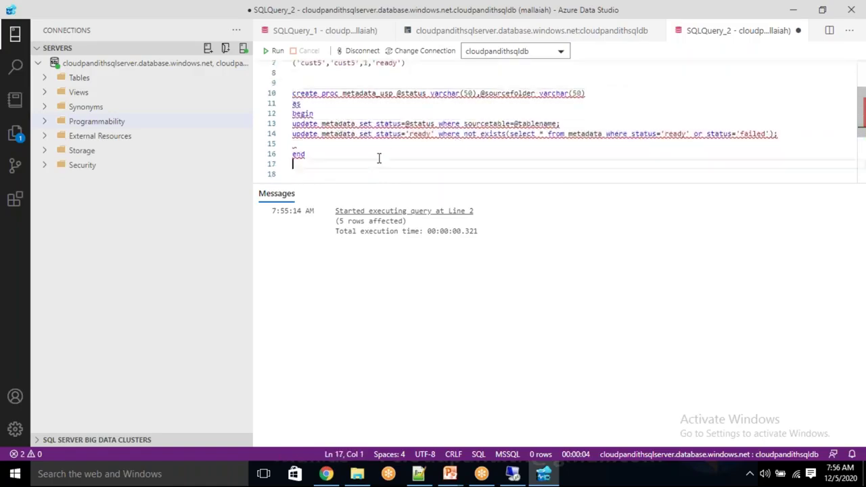
{"action": "left_click", "coordinate": [493, 123]}
{"action": "double_click", "coordinate": [493, 124]}
{"action": "key", "text": "BackSpace"}
{"action": "type", "text": "sourcefolder"}
{"action": "key", "text": "Right"}
{"action": "key", "text": "shift+End"}
{"action": "key", "text": "Delete"}
{"action": "type", "text": "@sourcefolder"}
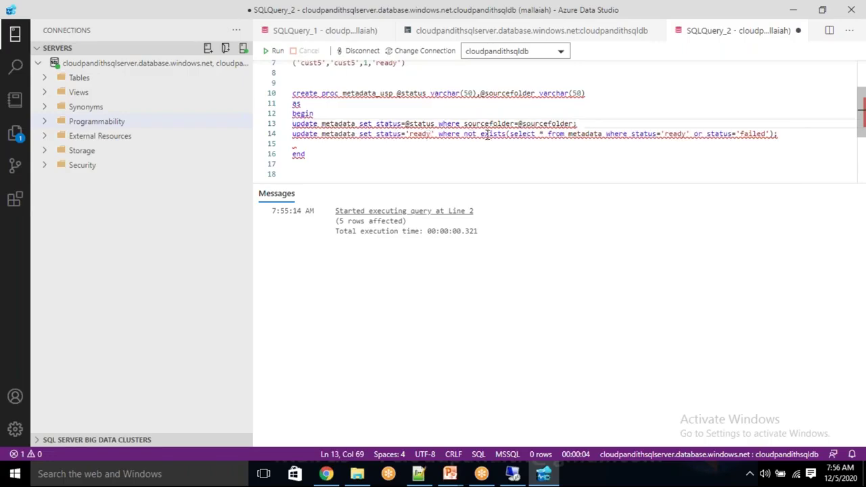
Replace line 14's ready-or-failed check with status<>'success' and isactive=0.
{"action": "left_click", "coordinate": [656, 133]}
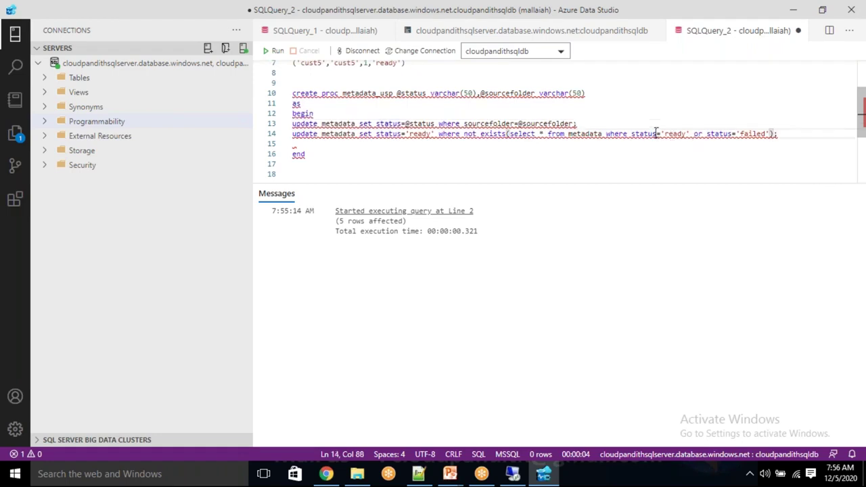
{"action": "key", "text": "shift+End"}
{"action": "key", "text": "shift+Left"}
{"action": "key", "text": "shift+Left"}
{"action": "key", "text": "BackSpace"}
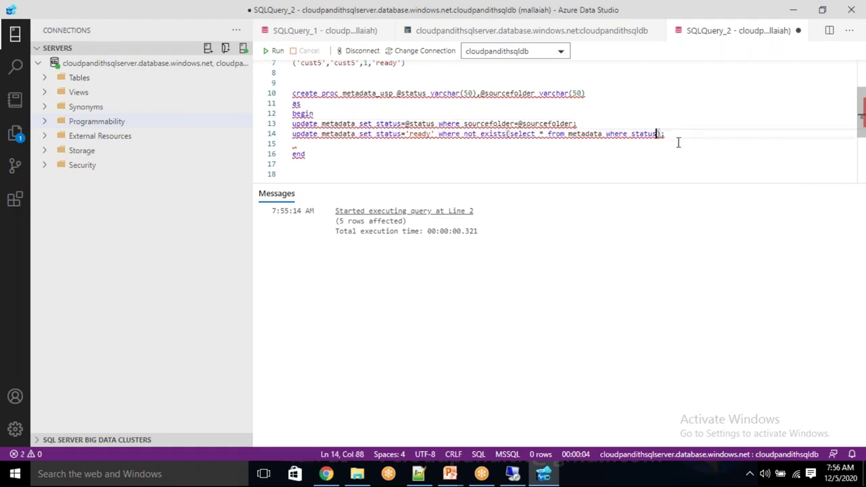
{"action": "type", "text": "<>''"}
{"action": "type", "text": "success"}
{"action": "type", "text": " and "}
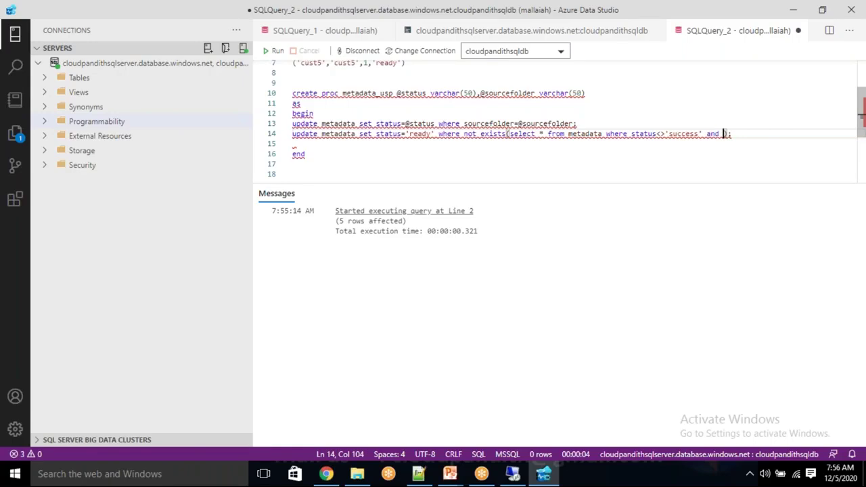
{"action": "type", "text": "isadtive=1"}
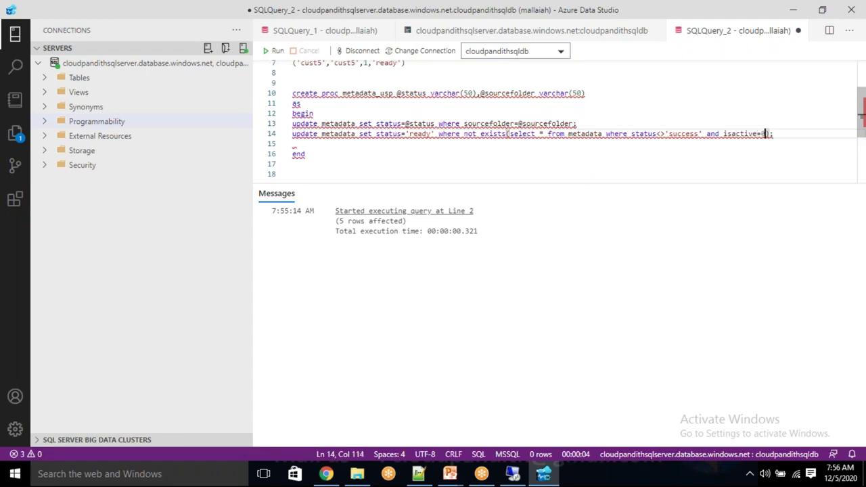
{"action": "left_click", "coordinate": [657, 160]}
{"action": "scroll", "coordinate": [477, 126], "scroll_direction": "down", "scroll_amount": 1}
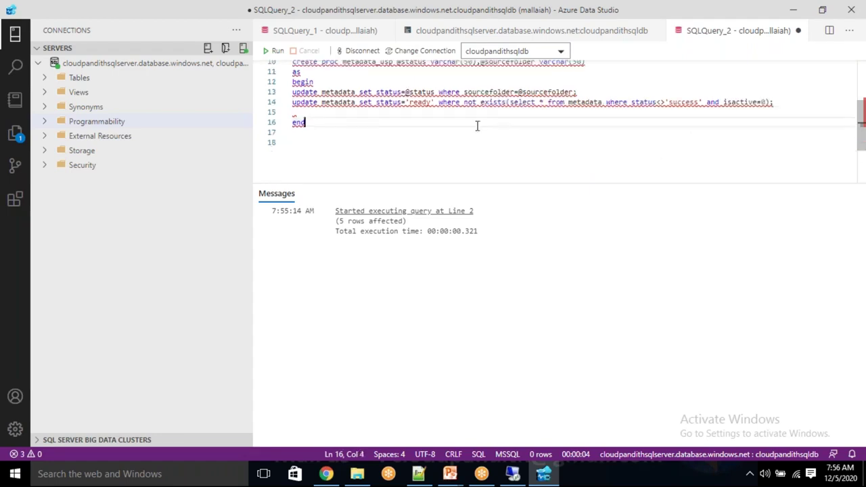
{"action": "scroll", "coordinate": [477, 126], "scroll_direction": "up", "scroll_amount": 2}
{"action": "left_click", "coordinate": [445, 85]}
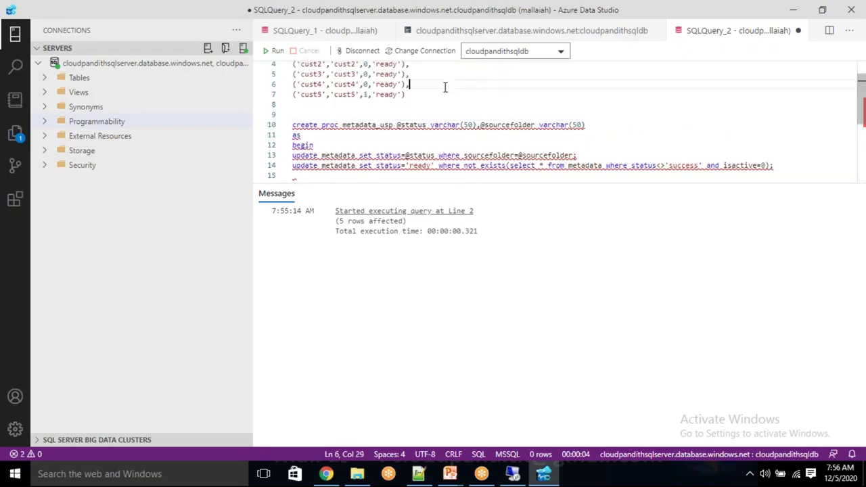
{"action": "left_click", "coordinate": [392, 96]}
{"action": "double_click", "coordinate": [391, 96]}
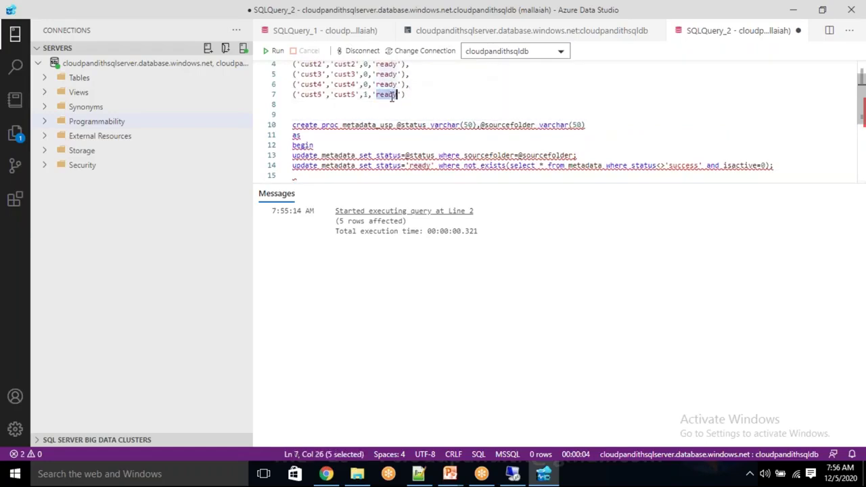
{"action": "left_click", "coordinate": [392, 95]}
{"action": "left_click_drag", "start_coordinate": [409, 85], "coordinate": [367, 65]}
{"action": "left_click", "coordinate": [391, 85]}
{"action": "double_click", "coordinate": [388, 75]}
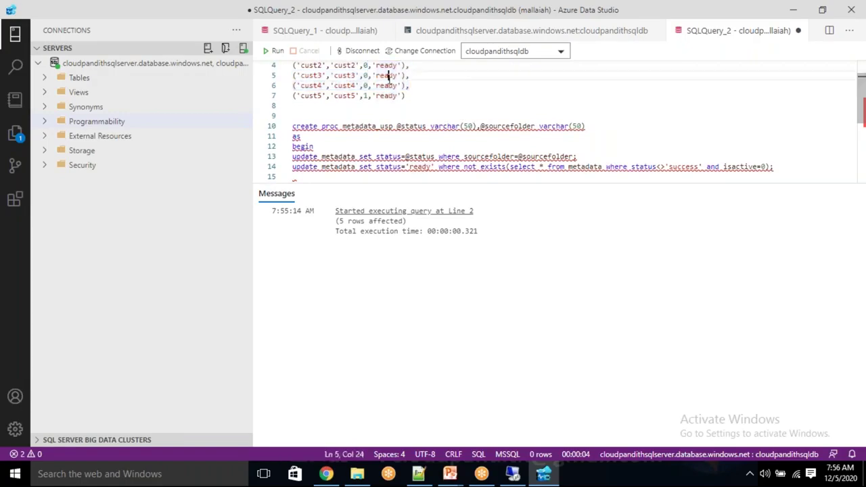
{"action": "left_click", "coordinate": [387, 65]}
{"action": "double_click", "coordinate": [387, 65]}
{"action": "left_click", "coordinate": [386, 75]}
{"action": "double_click", "coordinate": [387, 75]}
{"action": "double_click", "coordinate": [384, 86]}
{"action": "left_click", "coordinate": [435, 94]}
{"action": "scroll", "coordinate": [429, 93], "scroll_direction": "up", "scroll_amount": 1}
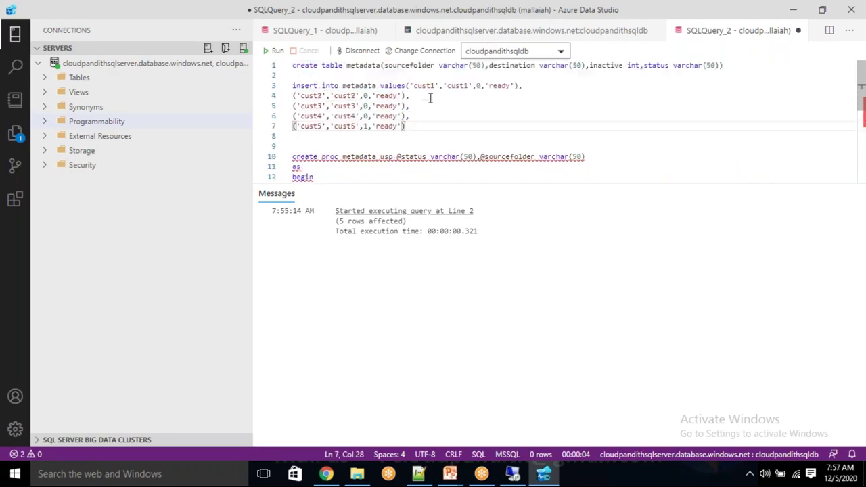
{"action": "double_click", "coordinate": [389, 126]}
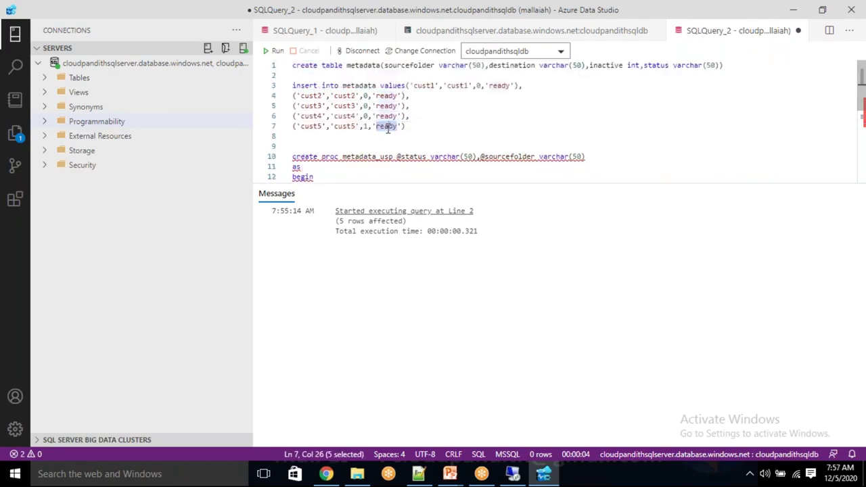
{"action": "left_click_drag", "start_coordinate": [293, 126], "coordinate": [405, 86]}
{"action": "left_click", "coordinate": [434, 128]}
{"action": "left_click", "coordinate": [414, 115]}
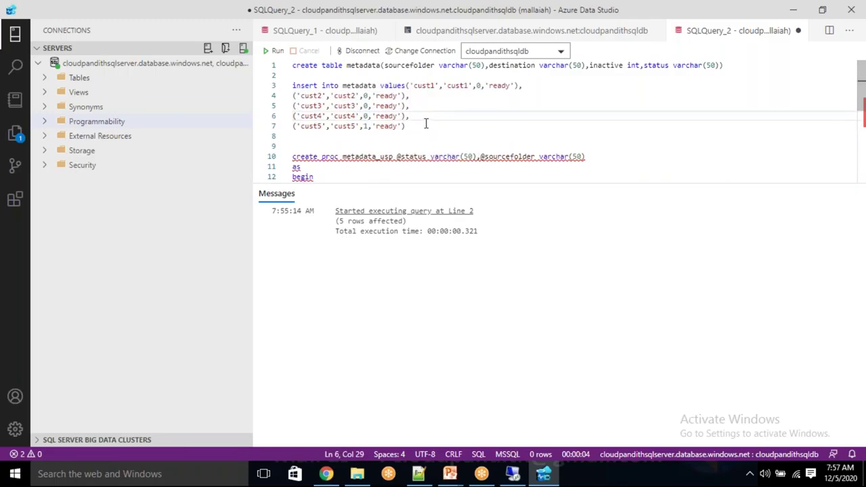
{"action": "left_click_drag", "start_coordinate": [412, 115], "coordinate": [401, 86]}
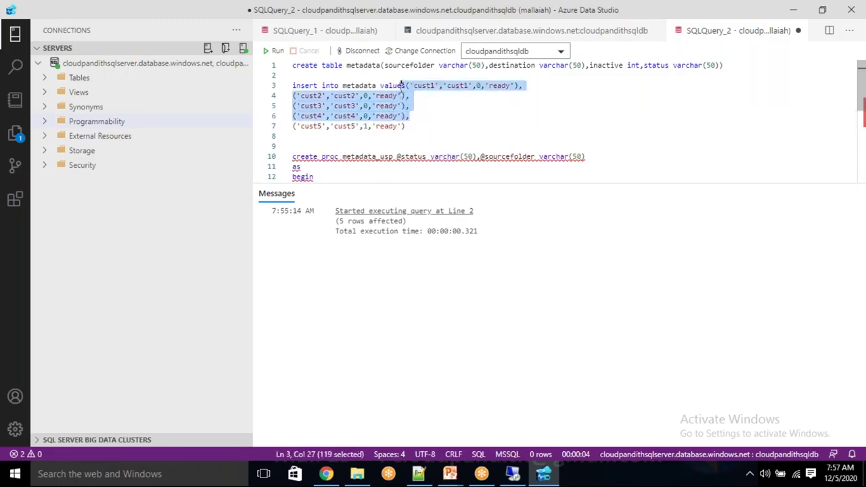
{"action": "left_click", "coordinate": [416, 116]}
{"action": "left_click_drag", "start_coordinate": [411, 114], "coordinate": [406, 83]}
{"action": "left_click", "coordinate": [421, 113]}
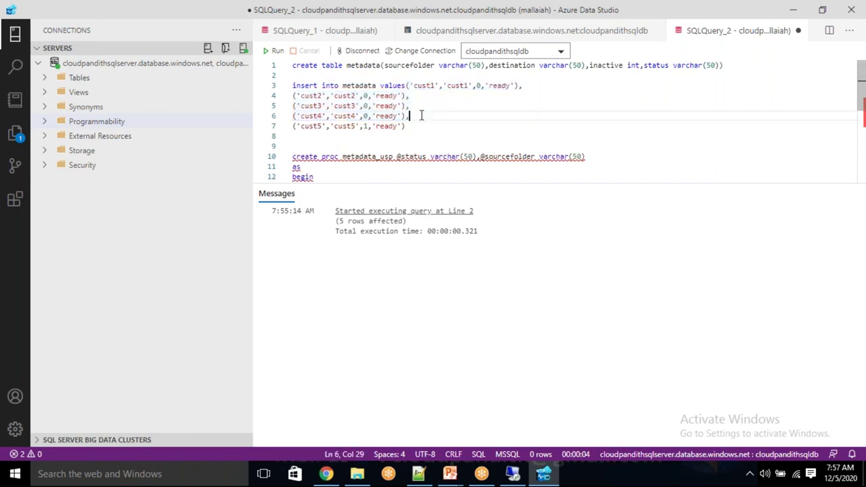
{"action": "left_click_drag", "start_coordinate": [376, 107], "coordinate": [420, 108]}
{"action": "left_click", "coordinate": [421, 109]}
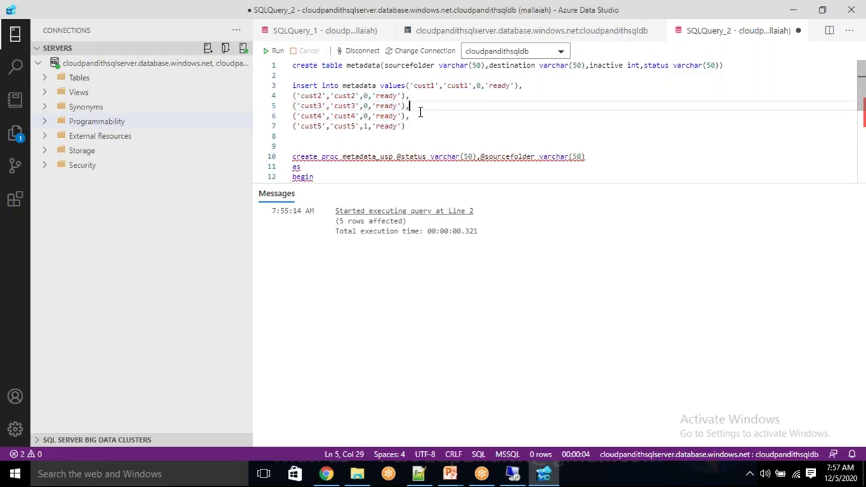
{"action": "double_click", "coordinate": [392, 117]}
{"action": "double_click", "coordinate": [391, 101]}
{"action": "left_click", "coordinate": [495, 87]}
{"action": "double_click", "coordinate": [496, 87]}
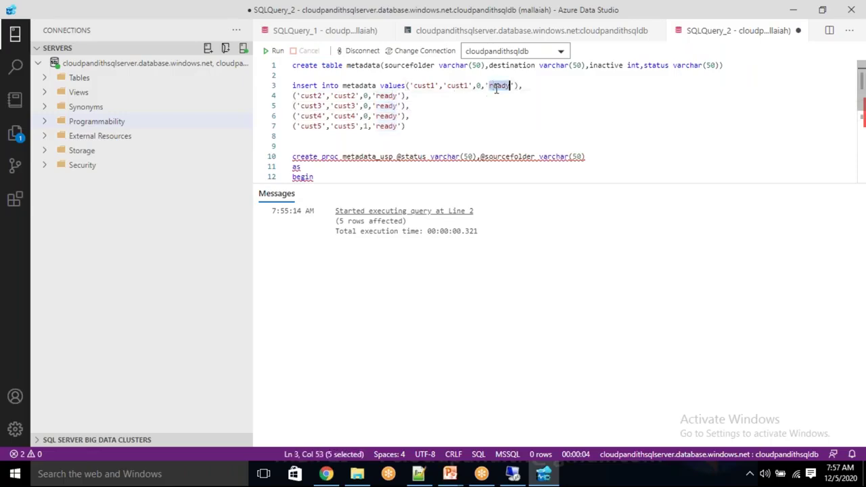
{"action": "left_click", "coordinate": [393, 117]}
{"action": "double_click", "coordinate": [393, 116]}
{"action": "double_click", "coordinate": [392, 106]}
{"action": "double_click", "coordinate": [390, 96]}
{"action": "double_click", "coordinate": [504, 86]}
{"action": "left_click", "coordinate": [414, 116]}
{"action": "scroll", "coordinate": [494, 129], "scroll_direction": "down", "scroll_amount": 1}
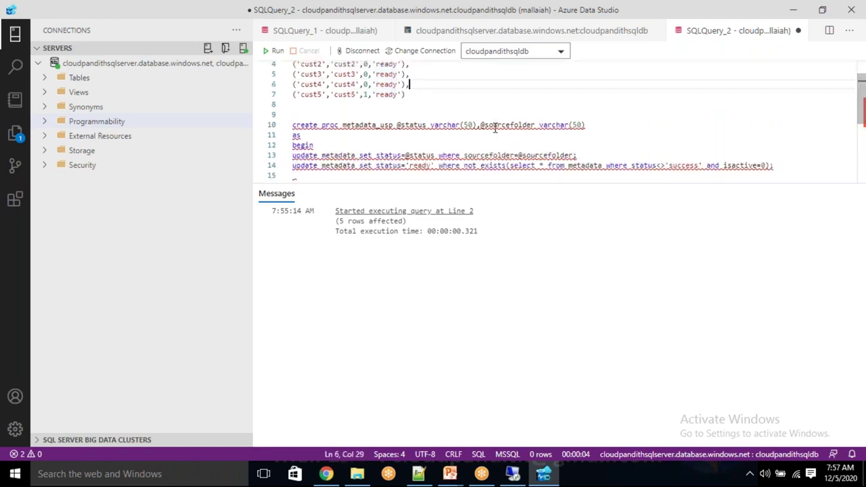
{"action": "left_click_drag", "start_coordinate": [765, 166], "coordinate": [710, 164]}
{"action": "scroll", "coordinate": [339, 163], "scroll_direction": "down", "scroll_amount": 1}
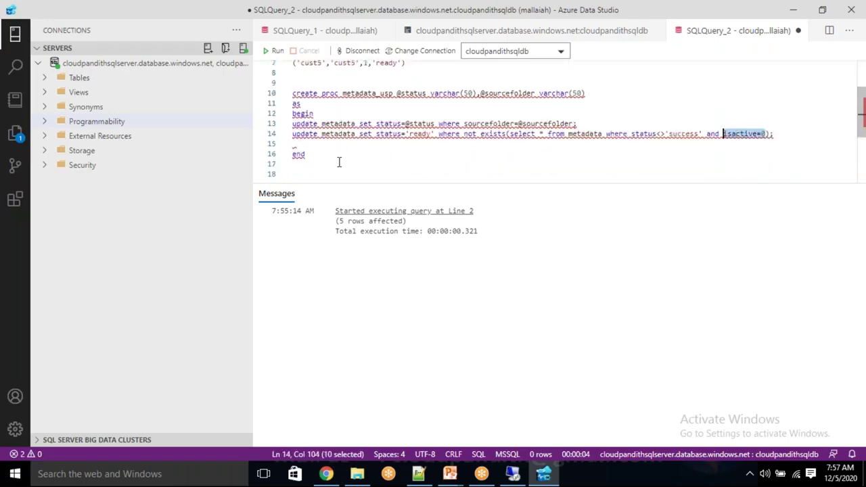
{"action": "left_click_drag", "start_coordinate": [324, 159], "coordinate": [293, 93]}
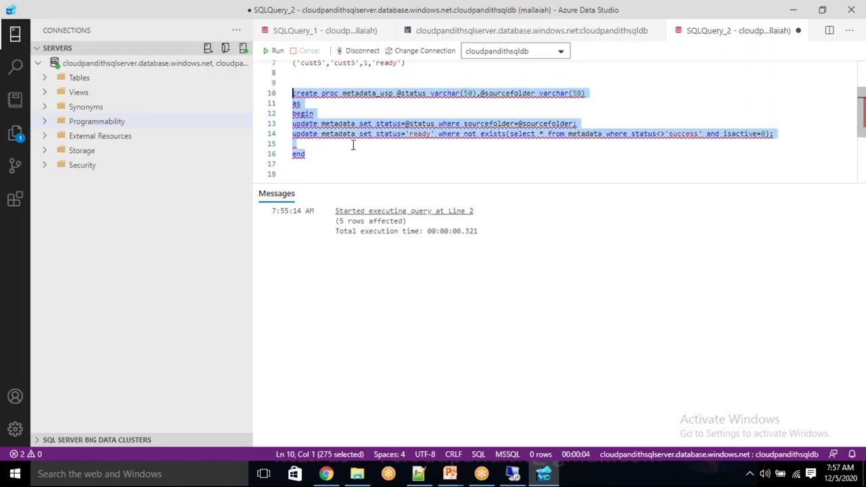
{"action": "left_click", "coordinate": [354, 145]}
{"action": "scroll", "coordinate": [429, 127], "scroll_direction": "up", "scroll_amount": 1}
{"action": "scroll", "coordinate": [429, 127], "scroll_direction": "up", "scroll_amount": 1}
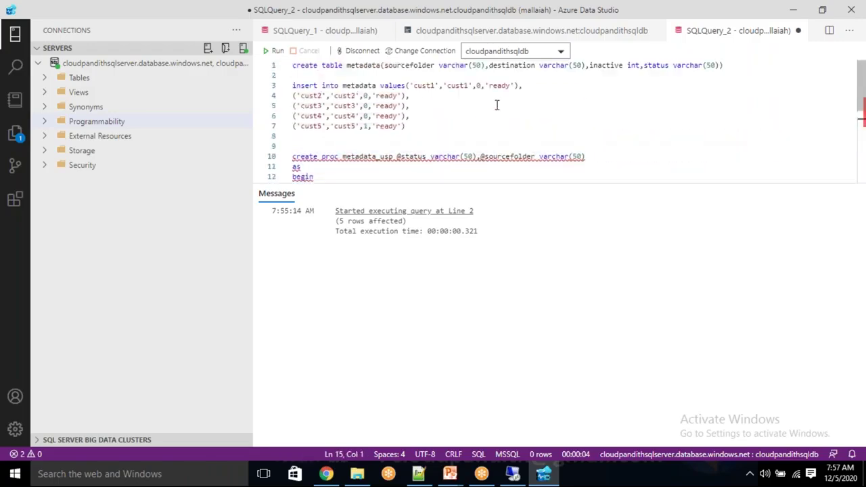
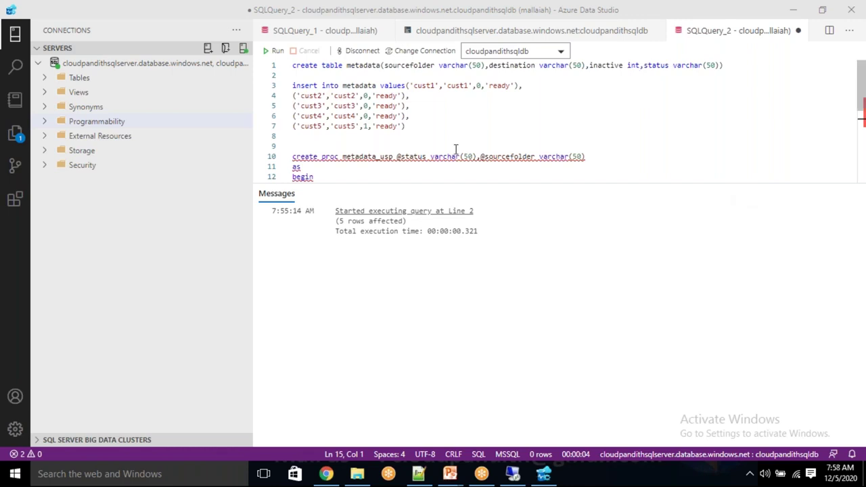
Review the procedure's syntax error and retry running the selected procedure code.
{"action": "key", "text": "alt+F8"}
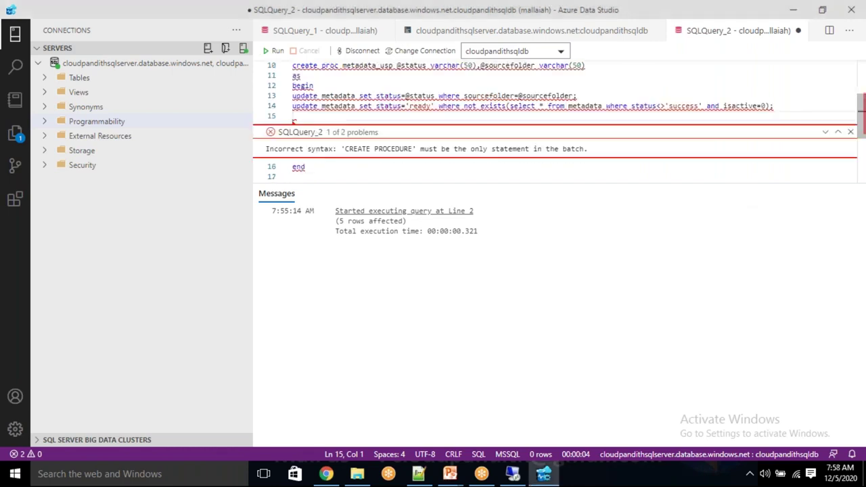
{"action": "left_click", "coordinate": [851, 132]}
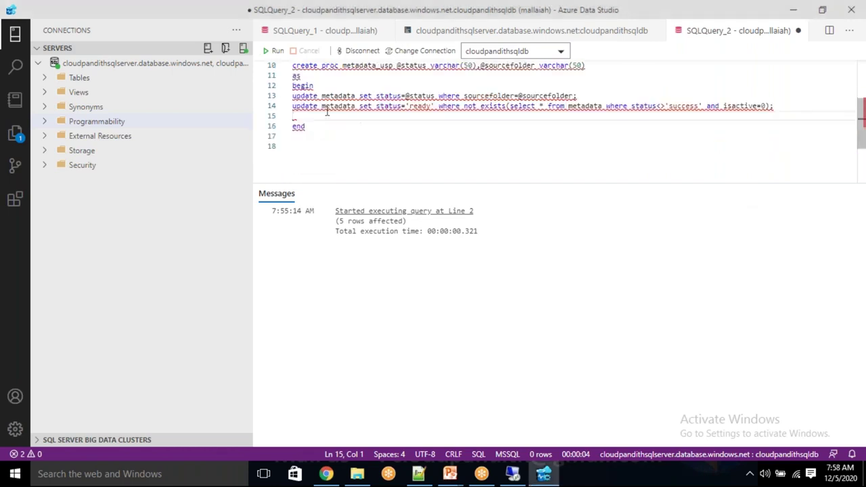
{"action": "left_click_drag", "start_coordinate": [327, 132], "coordinate": [293, 156]}
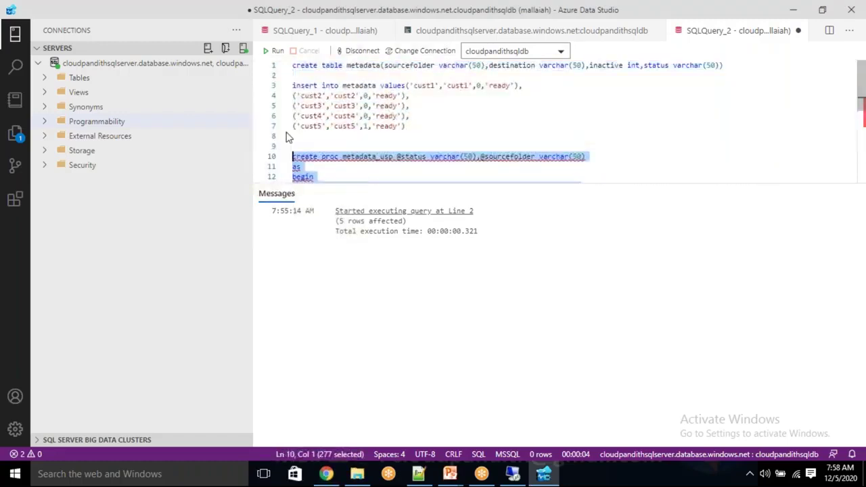
{"action": "left_click", "coordinate": [274, 51]}
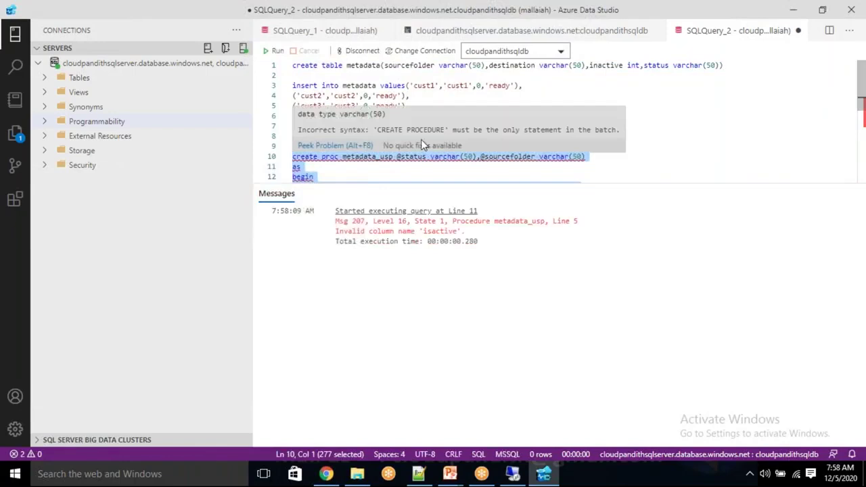
{"action": "left_click", "coordinate": [457, 102]}
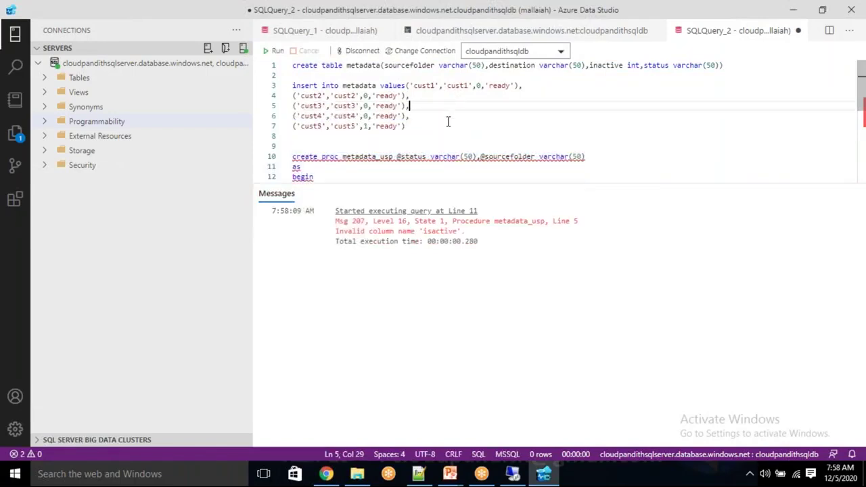
Correct 'isactive' to 'inactive' on line 14 and rerun lines 10–16 so it compiles.
{"action": "left_click", "coordinate": [598, 66]}
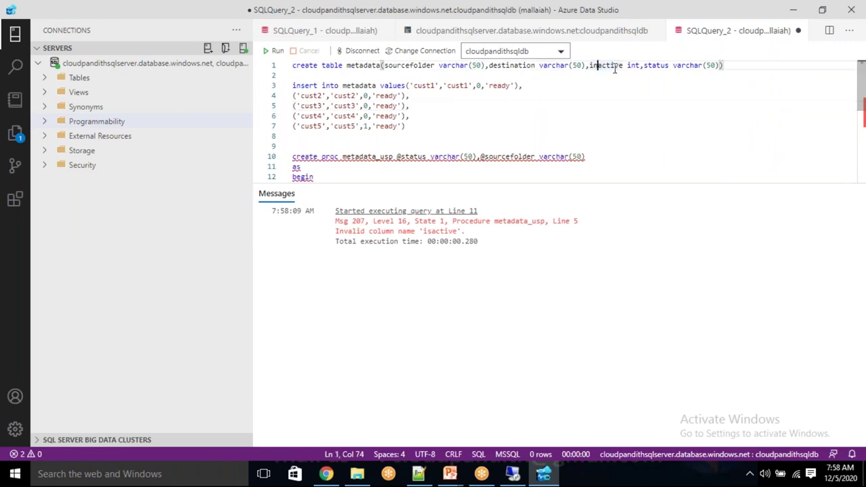
{"action": "scroll", "coordinate": [560, 99], "scroll_direction": "down", "scroll_amount": 2}
{"action": "left_click", "coordinate": [730, 134]}
{"action": "key", "text": "BackSpace"}
{"action": "type", "text": "n"}
{"action": "left_click", "coordinate": [325, 158]}
{"action": "left_click_drag", "start_coordinate": [325, 158], "coordinate": [287, 92]}
{"action": "left_click", "coordinate": [274, 51]}
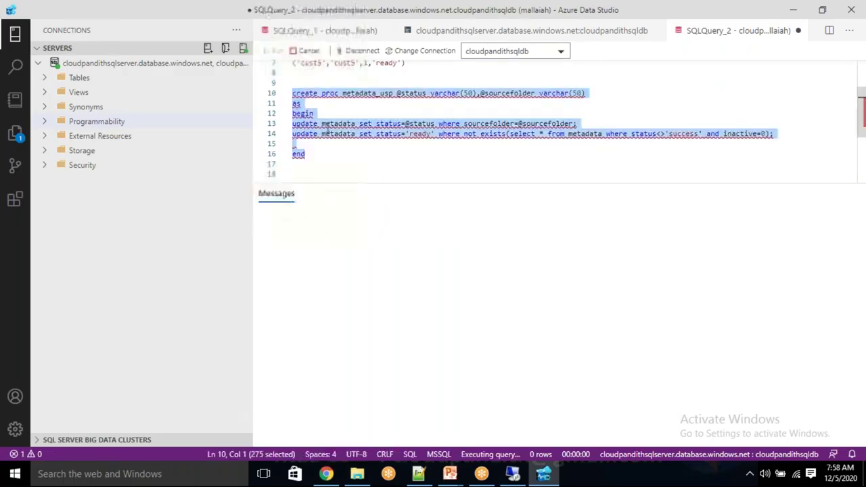
{"action": "left_click", "coordinate": [323, 161]}
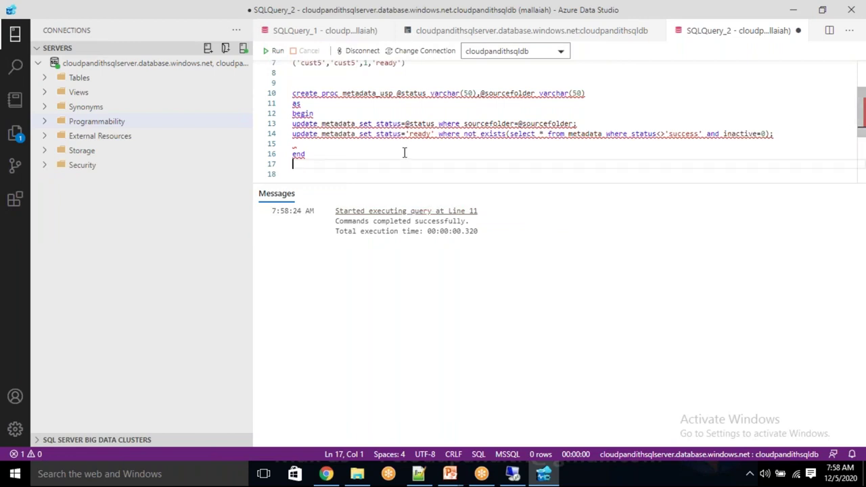
{"action": "left_click", "coordinate": [326, 475]}
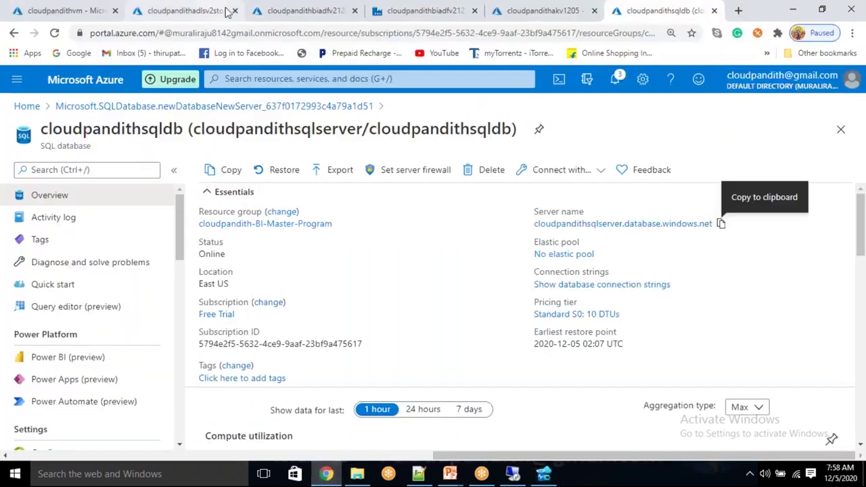
Start a new linked service and choose the Azure Key Vault connector found by searching 'key'.
{"action": "left_click", "coordinate": [420, 10]}
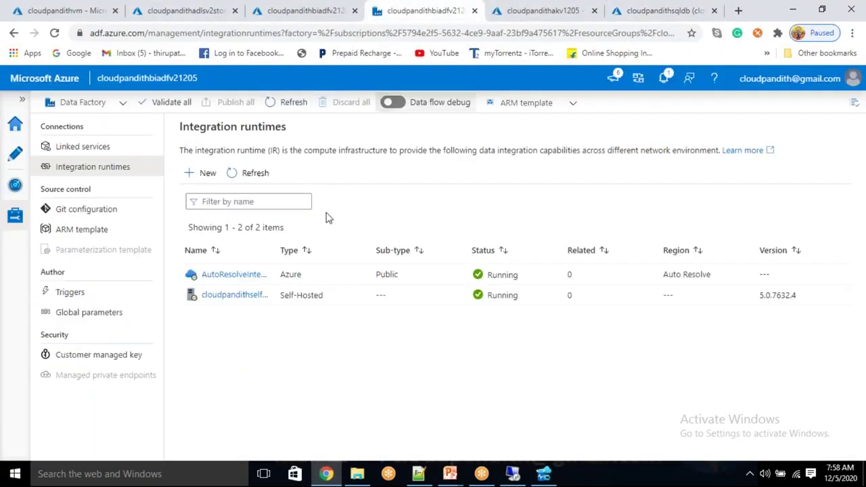
{"action": "left_click", "coordinate": [84, 147]}
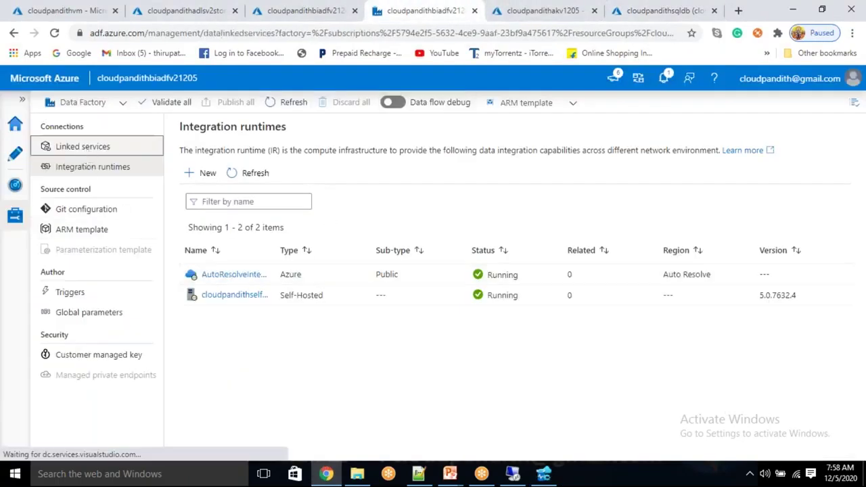
{"action": "left_click", "coordinate": [203, 173]}
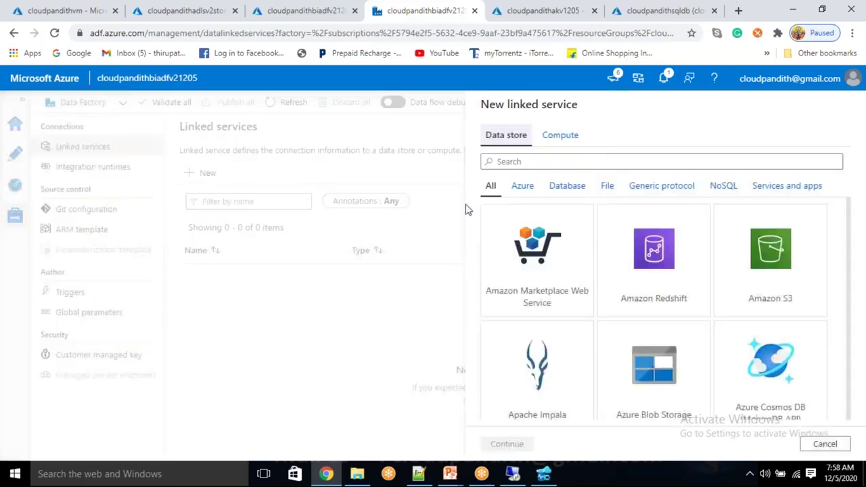
{"action": "left_click", "coordinate": [535, 162]}
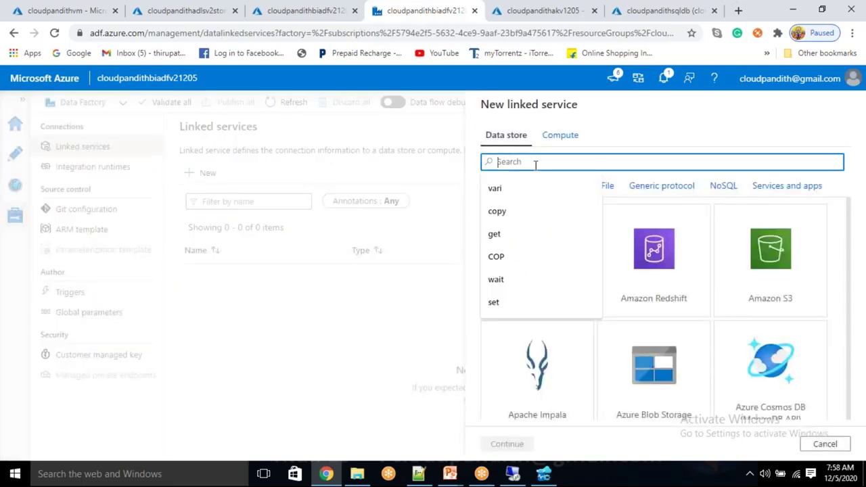
{"action": "type", "text": "akv"}
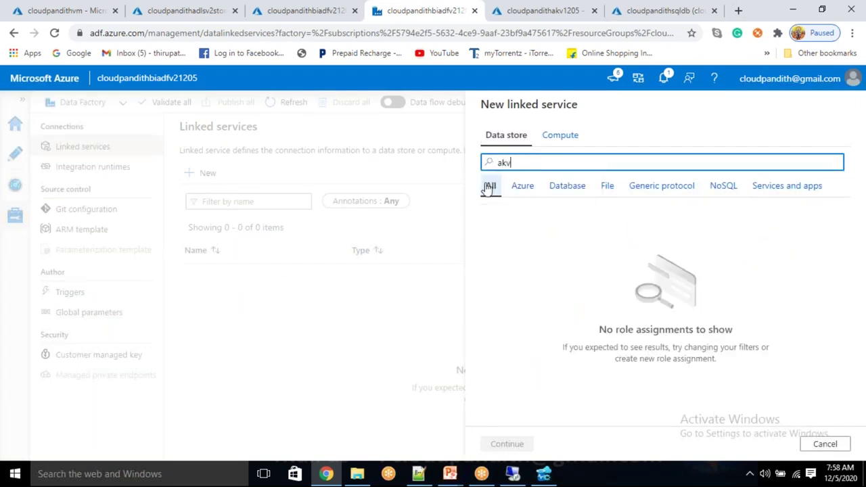
{"action": "key", "text": "ctrl+a"}
{"action": "key", "text": "BackSpace"}
{"action": "type", "text": "key"}
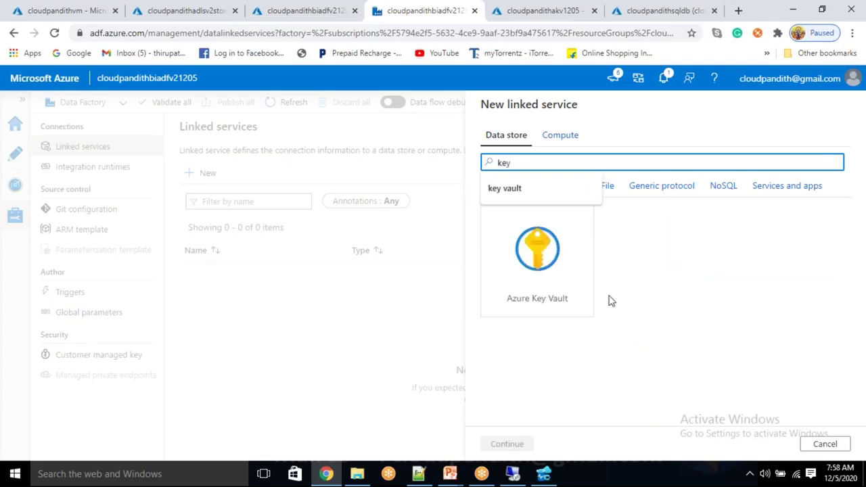
{"action": "left_click", "coordinate": [518, 308]}
{"action": "left_click", "coordinate": [512, 444]}
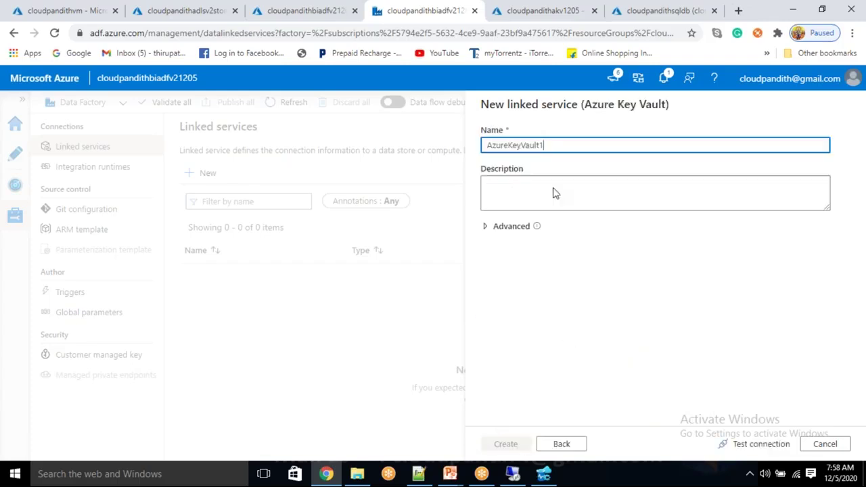
Name it LS_AKV, connect to cloudpandithakv1205 on Free Trial, test, create and publish all.
{"action": "key", "text": "ctrl+a"}
{"action": "key", "text": "BackSpace"}
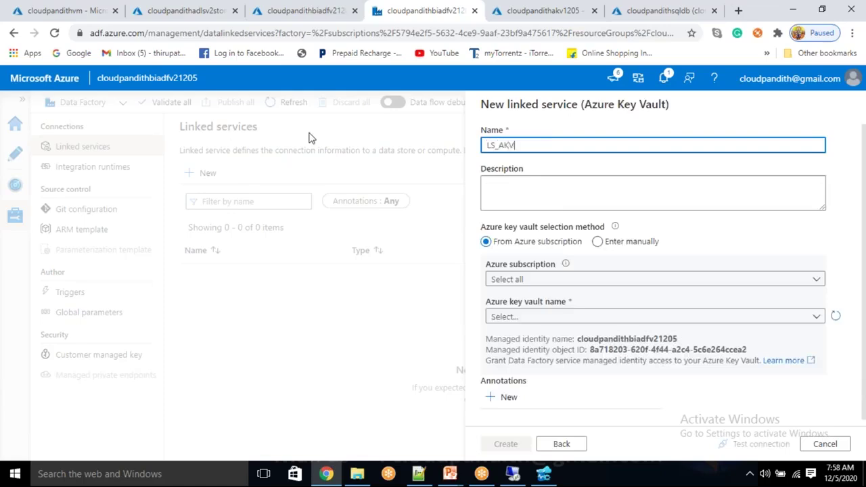
{"action": "left_click", "coordinate": [549, 283]}
{"action": "left_click", "coordinate": [538, 317]}
{"action": "left_click", "coordinate": [535, 314]}
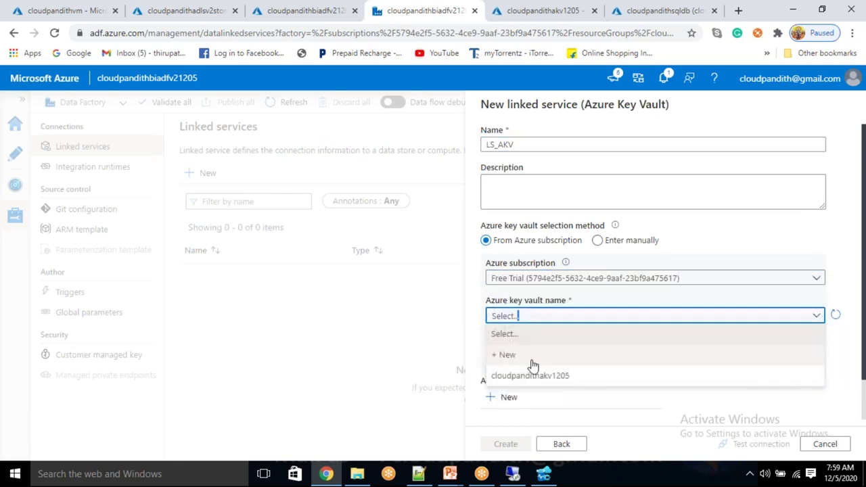
{"action": "left_click", "coordinate": [530, 378]}
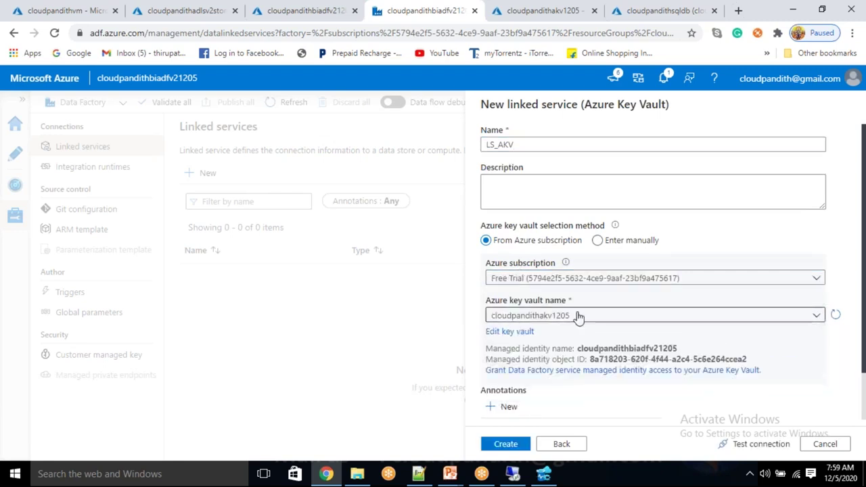
{"action": "left_click", "coordinate": [734, 445]}
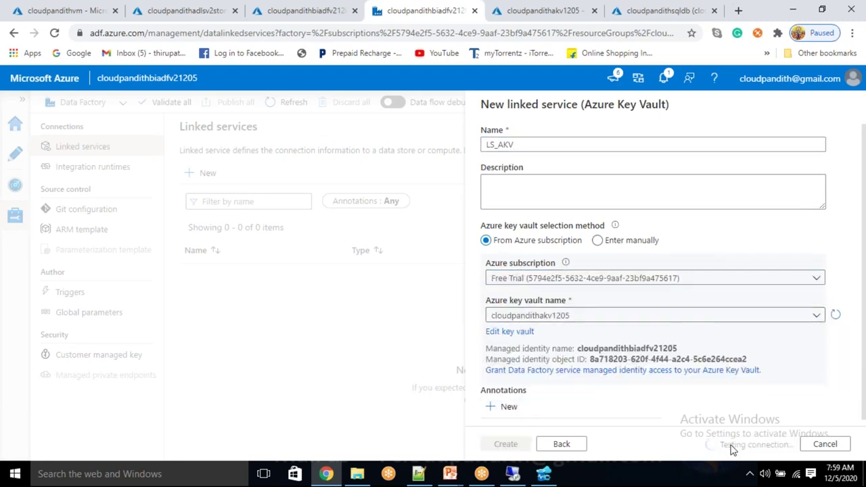
{"action": "left_click", "coordinate": [506, 444]}
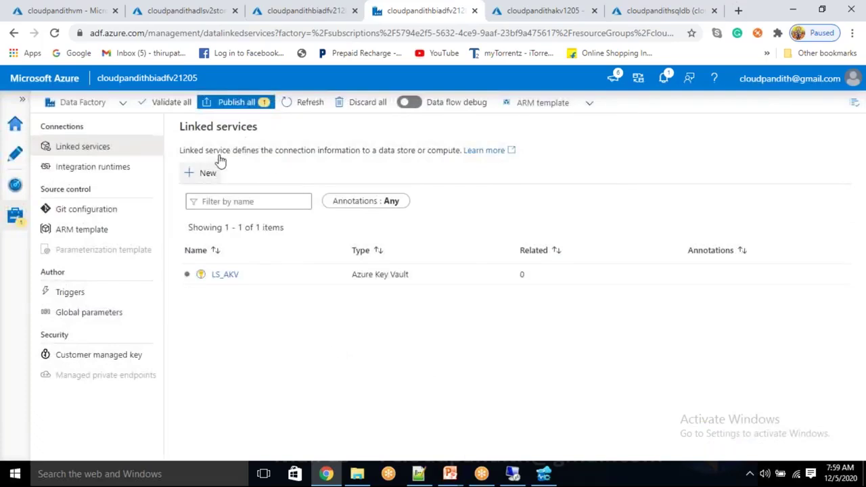
{"action": "left_click", "coordinate": [239, 104]}
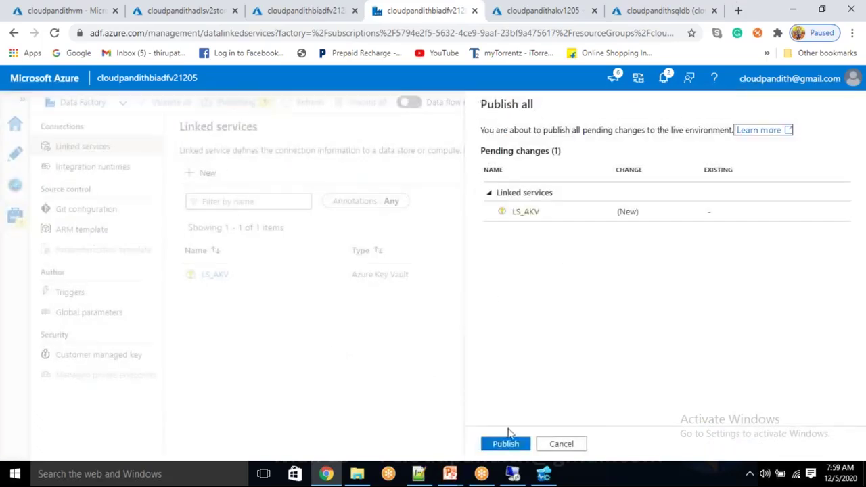
{"action": "left_click", "coordinate": [509, 443]}
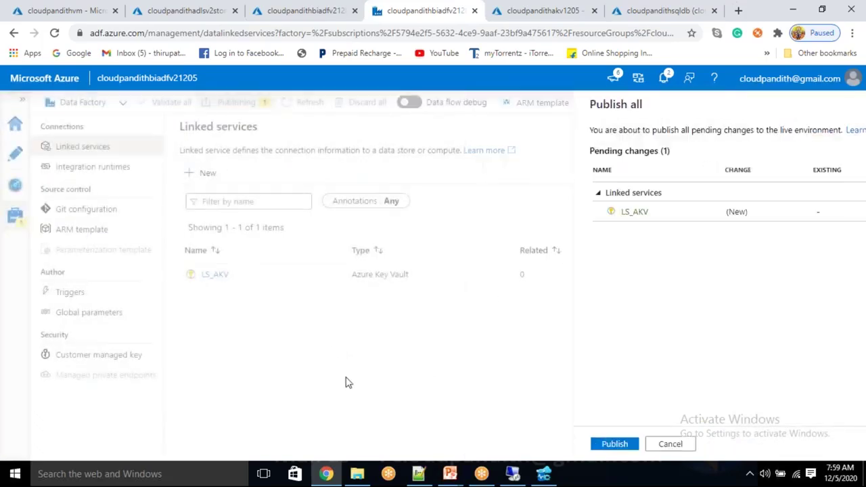
Start a new File System linked service named LS_FileSystem.
{"action": "left_click", "coordinate": [207, 173]}
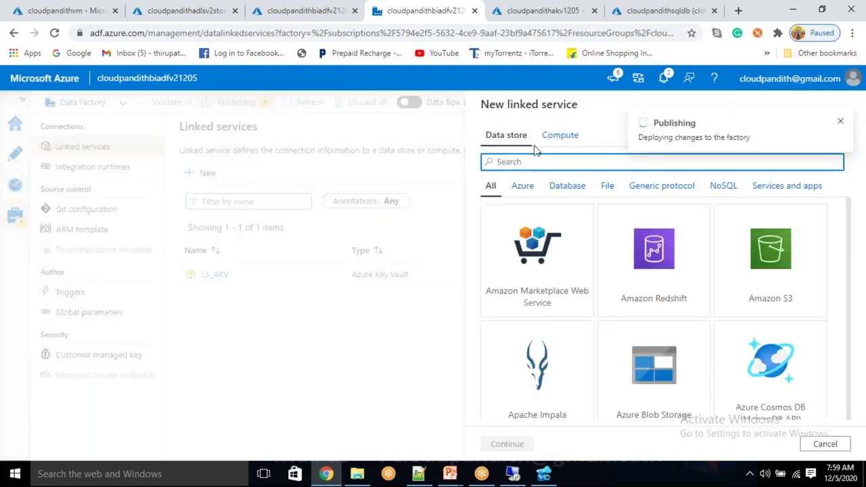
{"action": "type", "text": "FILE SYSTE"}
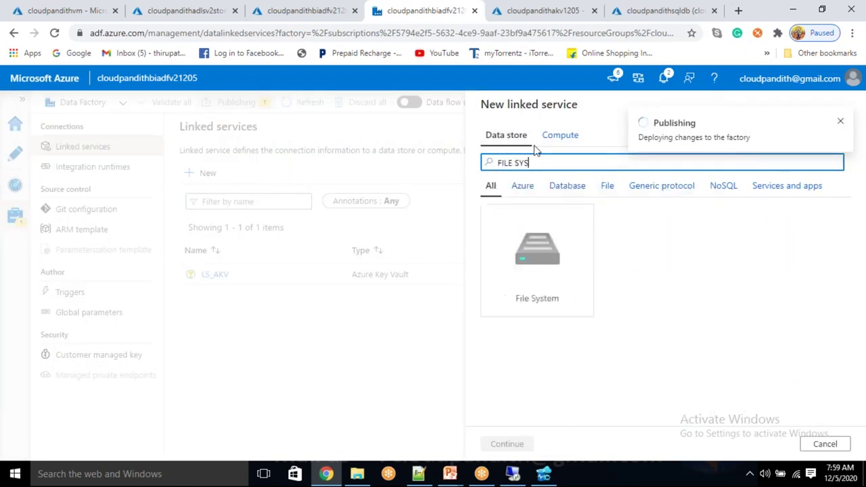
{"action": "left_click", "coordinate": [557, 278]}
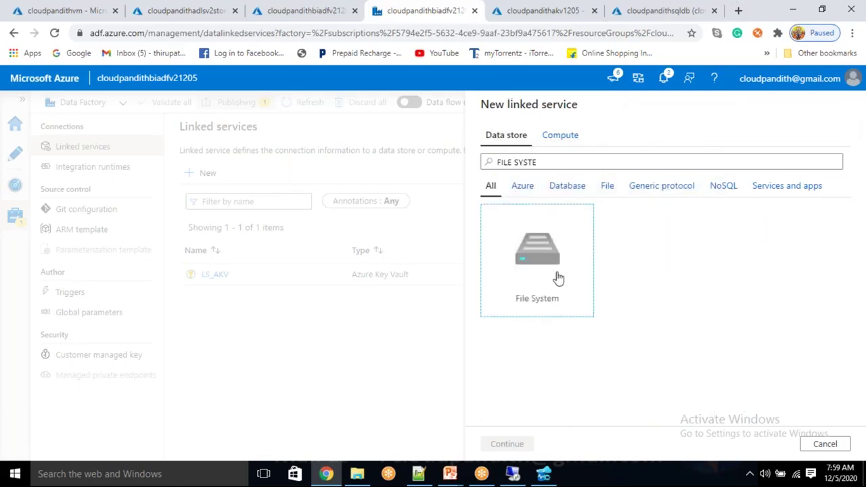
{"action": "left_click", "coordinate": [518, 444]}
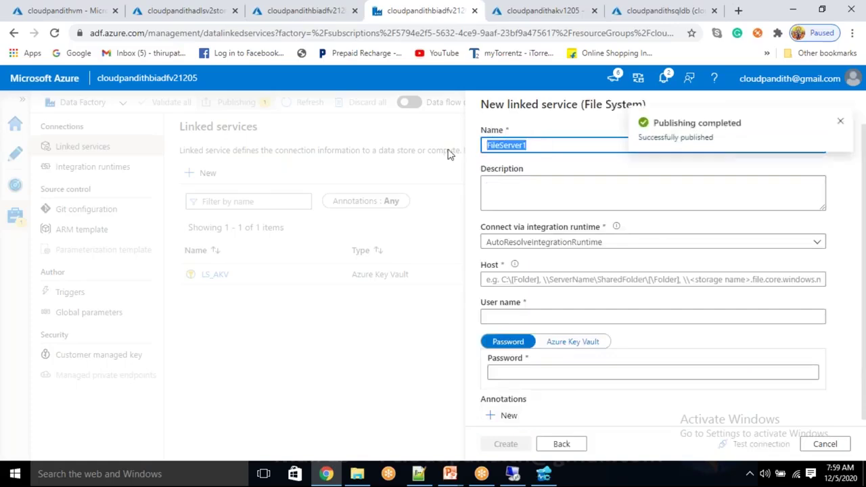
{"action": "key", "text": "BackSpace"}
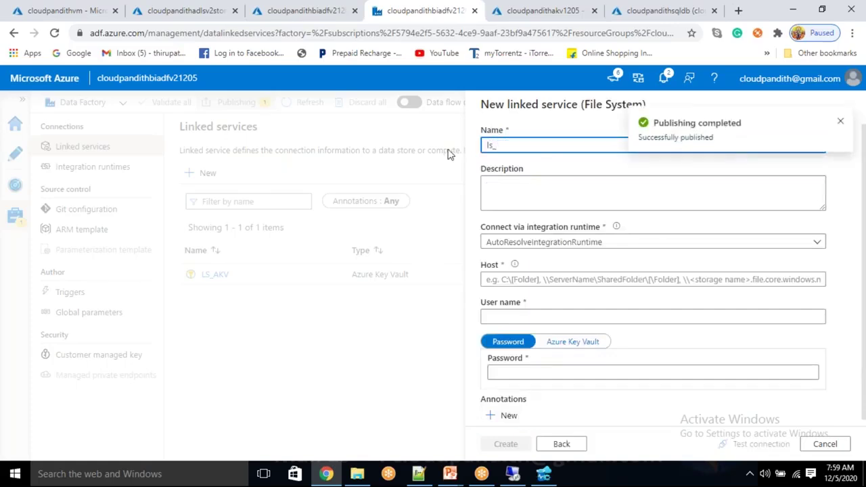
{"action": "type", "text": "LS_"}
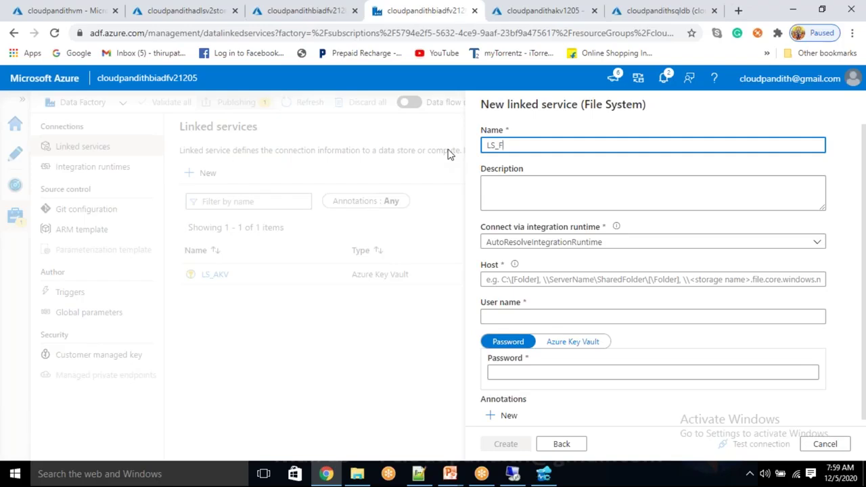
{"action": "type", "text": "FileSyst"}
Connect through cloudpandithselfhostedIR with host path C:\cloudpandith.
{"action": "left_click", "coordinate": [764, 241]}
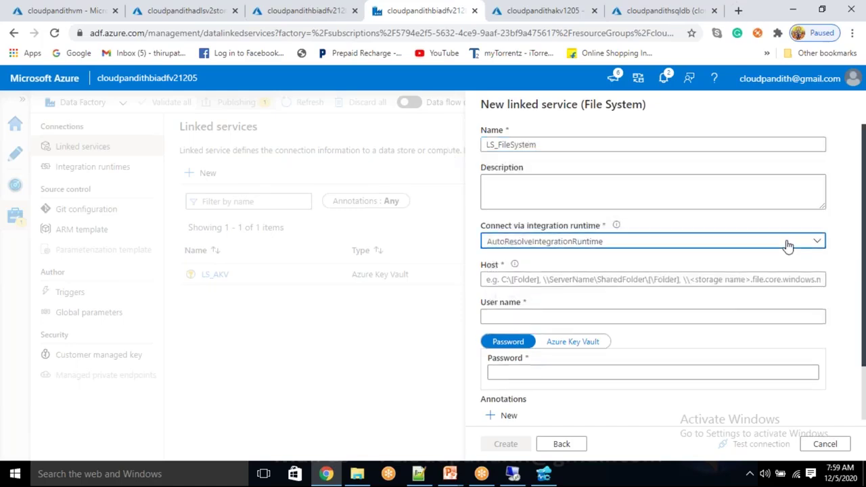
{"action": "left_click", "coordinate": [788, 243]}
{"action": "left_click", "coordinate": [545, 304]}
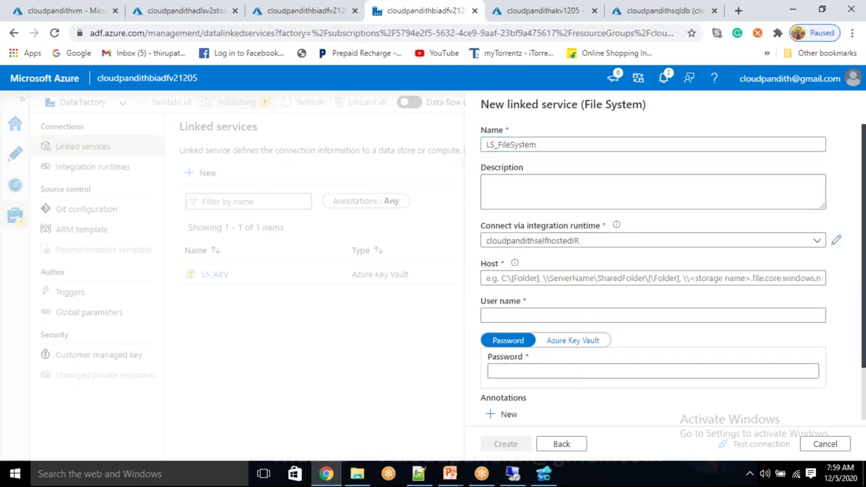
{"action": "left_click", "coordinate": [522, 279]}
{"action": "type", "text": "C:\\"}
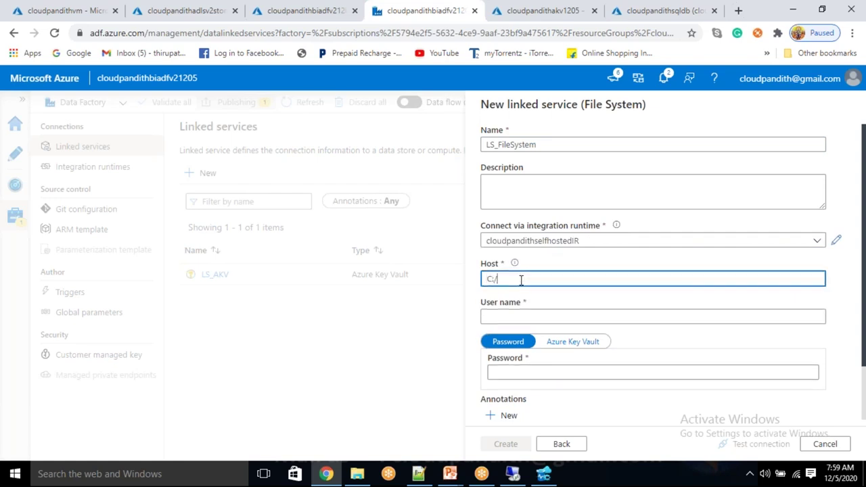
{"action": "type", "text": "cloudpandith"}
{"action": "double_click", "coordinate": [537, 279]}
{"action": "left_click", "coordinate": [553, 278]}
Enter the host login user name and password.
{"action": "left_click", "coordinate": [503, 318]}
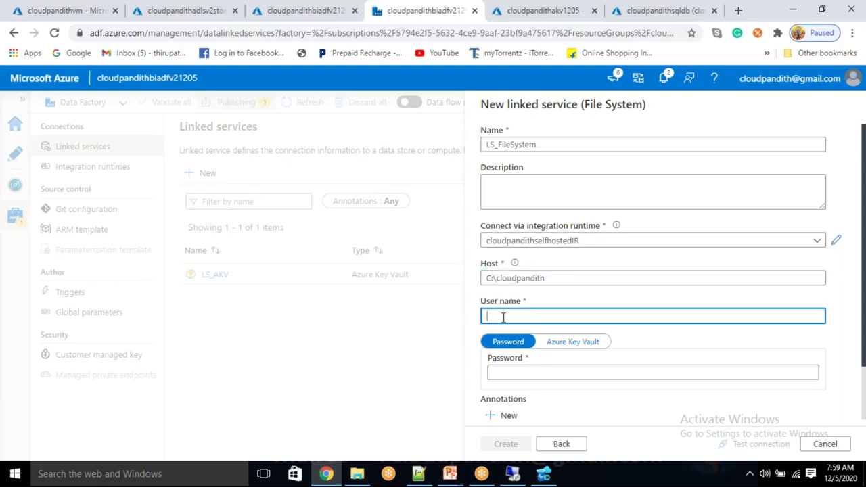
{"action": "type", "text": "mallaiah"}
{"action": "left_click_drag", "start_coordinate": [528, 314], "coordinate": [486, 316]}
{"action": "left_click", "coordinate": [513, 377]}
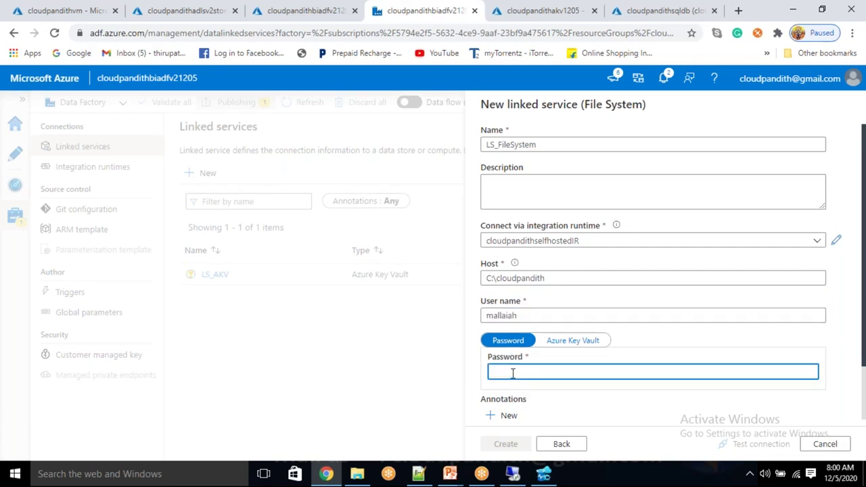
{"action": "type", "text": "**"}
{"action": "key", "text": "ctrl+a"}
{"action": "key", "text": "BackSpace"}
{"action": "left_click", "coordinate": [558, 314]}
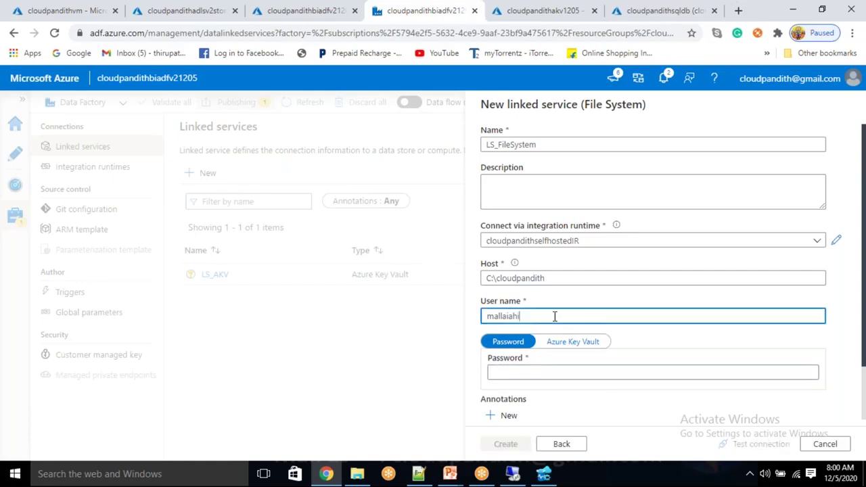
{"action": "left_click", "coordinate": [511, 370]}
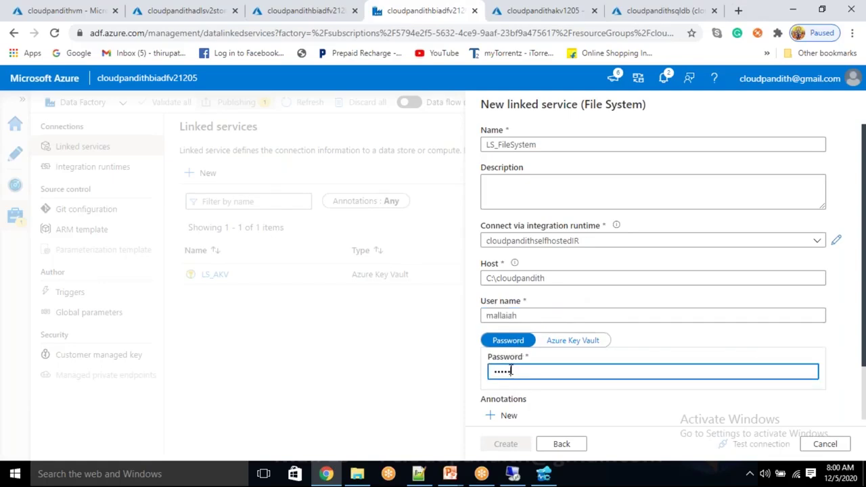
{"action": "type", "text": "••"}
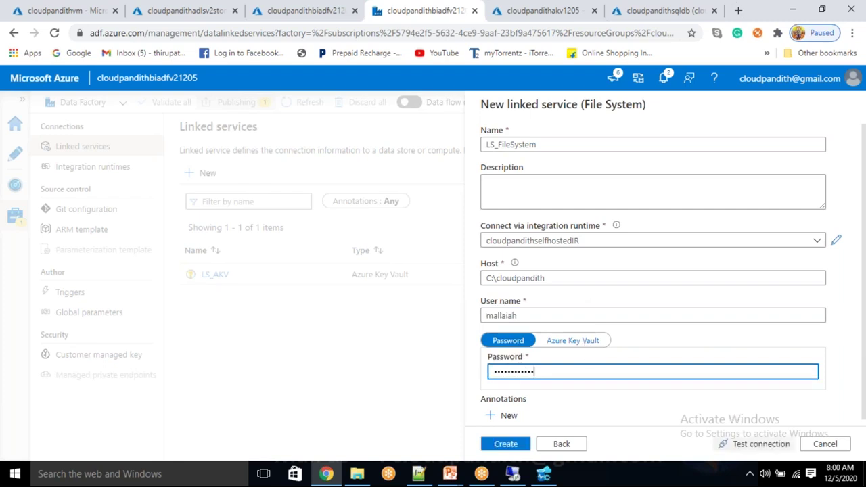
Test the connection, then recheck the host path and password fields.
{"action": "left_click", "coordinate": [751, 443]}
{"action": "scroll", "coordinate": [647, 368], "scroll_direction": "down", "scroll_amount": 1}
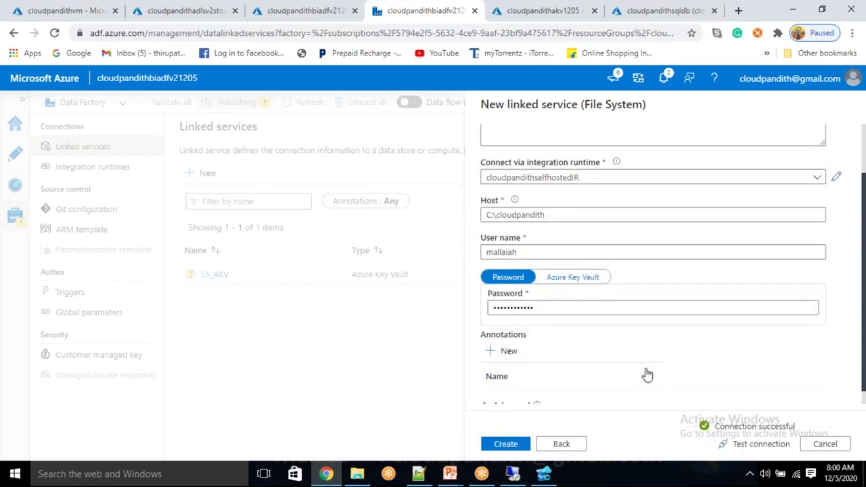
{"action": "scroll", "coordinate": [627, 357], "scroll_direction": "up", "scroll_amount": 1}
{"action": "scroll", "coordinate": [626, 360], "scroll_direction": "down", "scroll_amount": 1}
{"action": "scroll", "coordinate": [609, 338], "scroll_direction": "up", "scroll_amount": 1}
{"action": "left_click", "coordinate": [502, 283]}
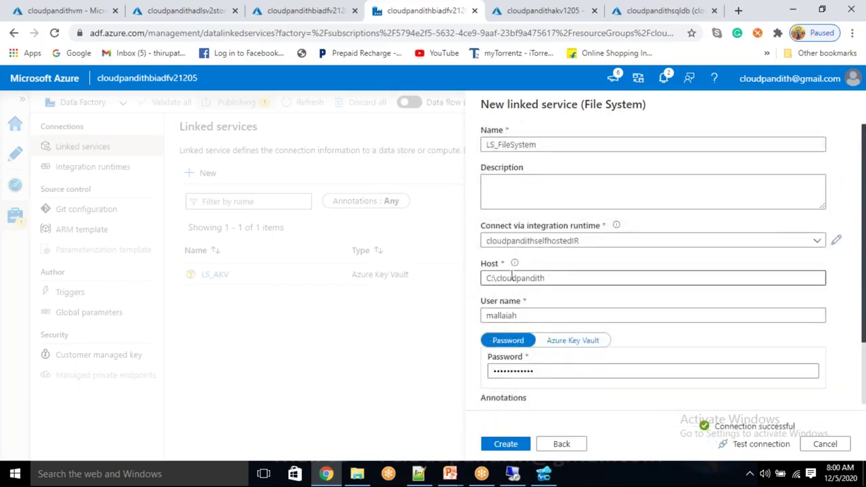
{"action": "left_click_drag", "start_coordinate": [496, 281], "coordinate": [511, 280]}
{"action": "left_click", "coordinate": [616, 303]}
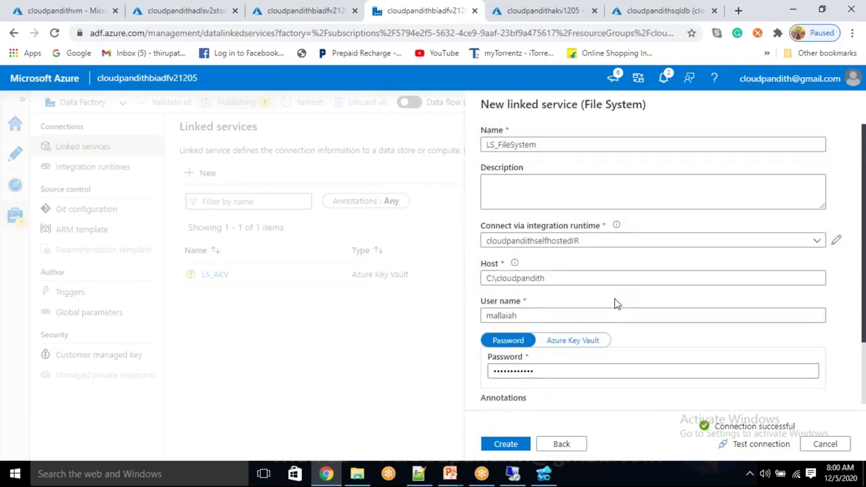
{"action": "left_click", "coordinate": [541, 369]}
Open the cloudpandithakv1205 key vault from its deployment overview tab.
{"action": "left_click", "coordinate": [543, 12]}
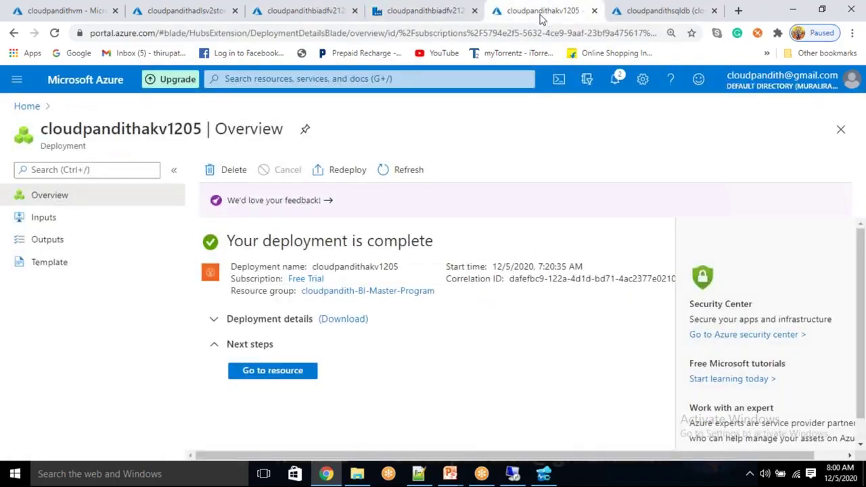
{"action": "left_click", "coordinate": [270, 371]}
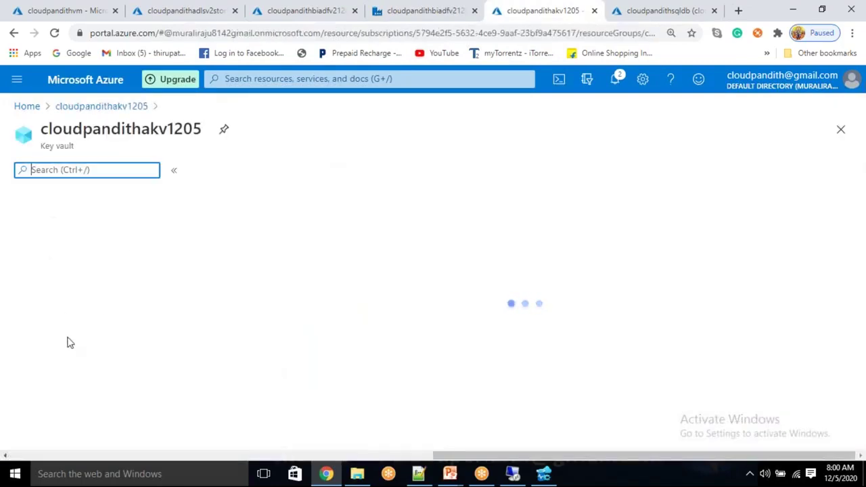
Create a key vault secret named fspassword holding the file-system password.
{"action": "left_click", "coordinate": [62, 384]}
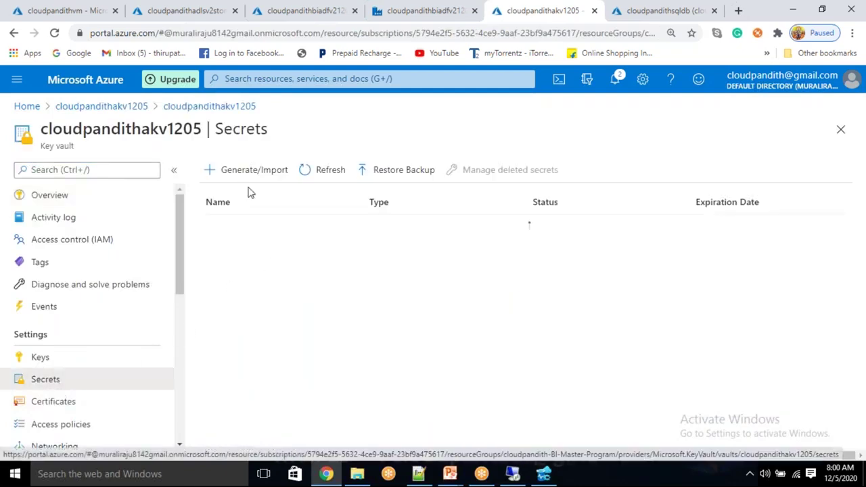
{"action": "left_click", "coordinate": [235, 175]}
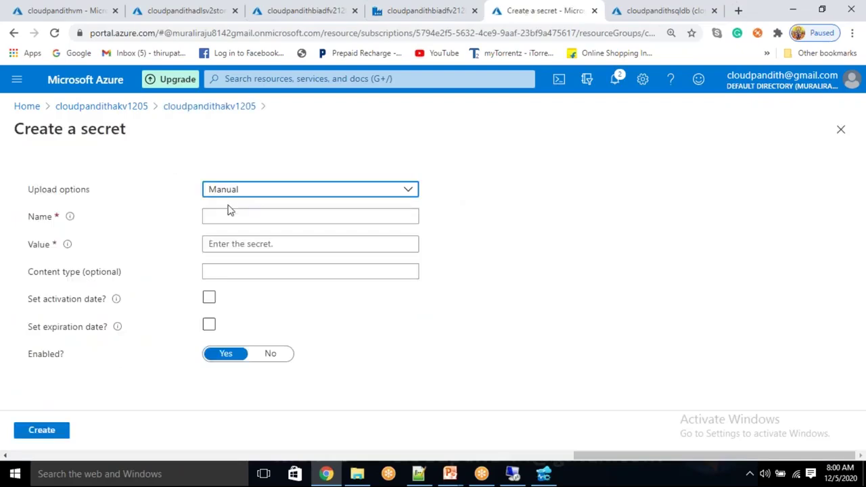
{"action": "left_click", "coordinate": [220, 216]}
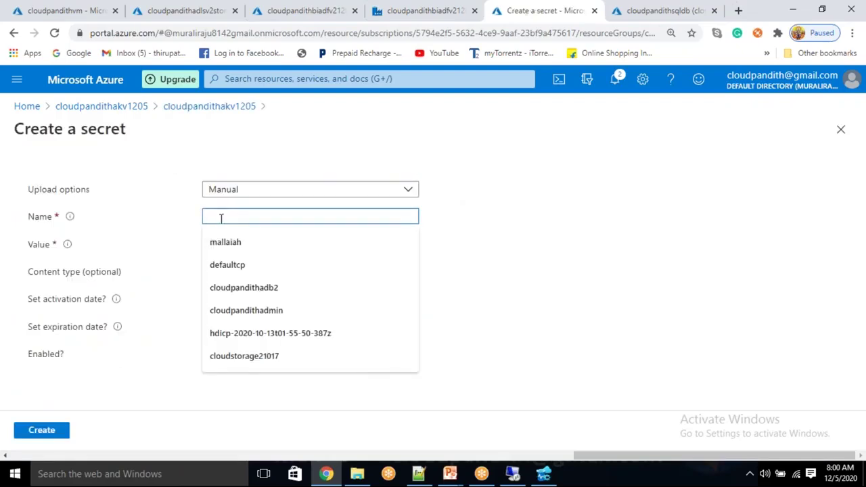
{"action": "type", "text": "FILE"}
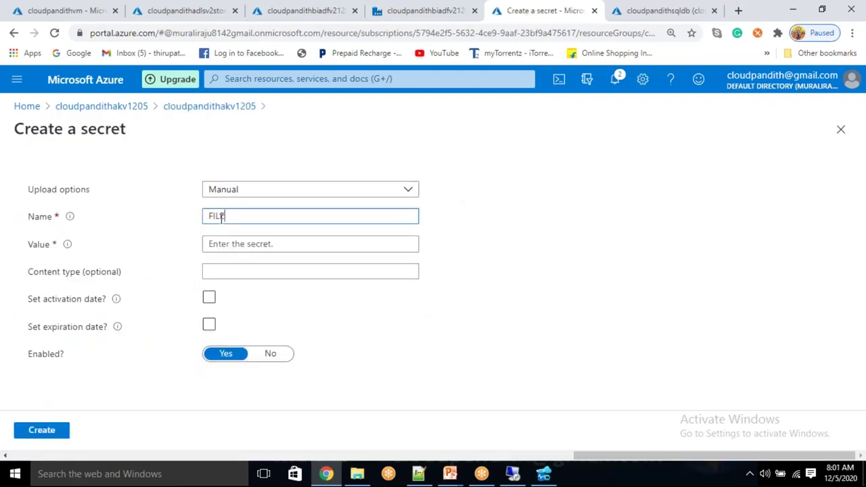
{"action": "key", "text": "BackSpace"}
{"action": "key", "text": "BackSpace"}
{"action": "key", "text": "BackSpace"}
{"action": "key", "text": "BackSpace"}
{"action": "type", "text": "fspassword"}
{"action": "left_click", "coordinate": [224, 246]}
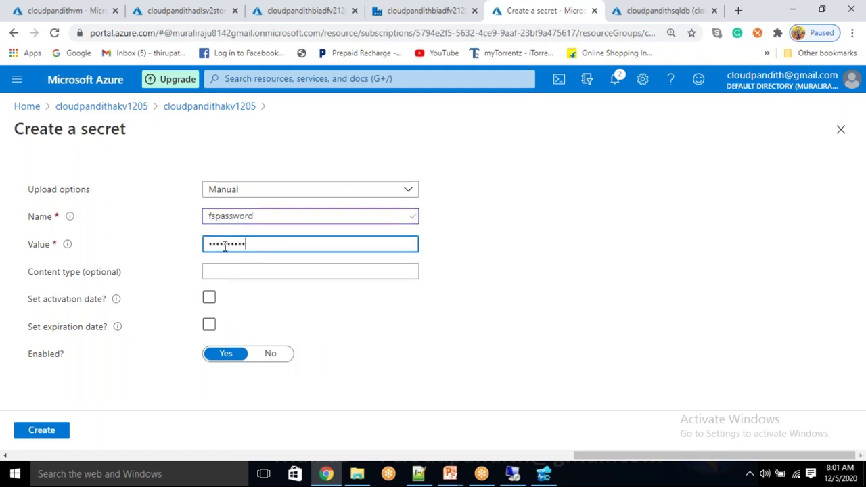
{"action": "left_click", "coordinate": [53, 433]}
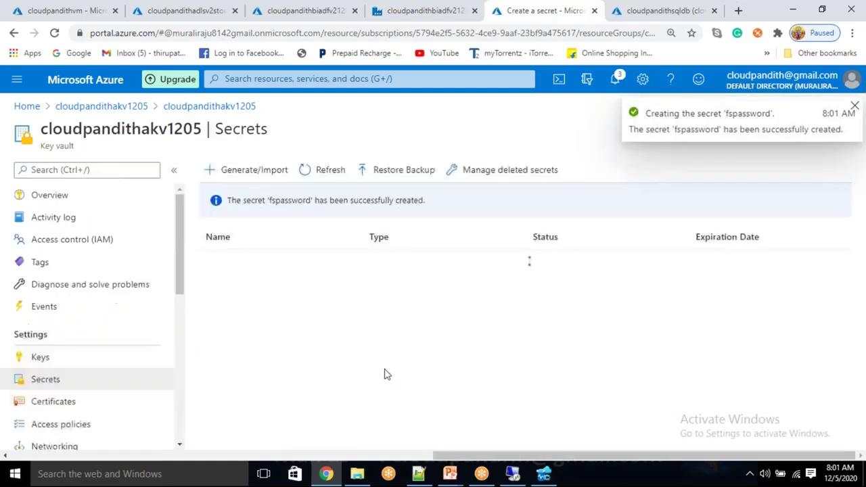
Start a secret named adlskey and copy key1 from the storage account's Access keys.
{"action": "left_click", "coordinate": [220, 178]}
{"action": "left_click", "coordinate": [278, 217]}
{"action": "type", "text": "A"}
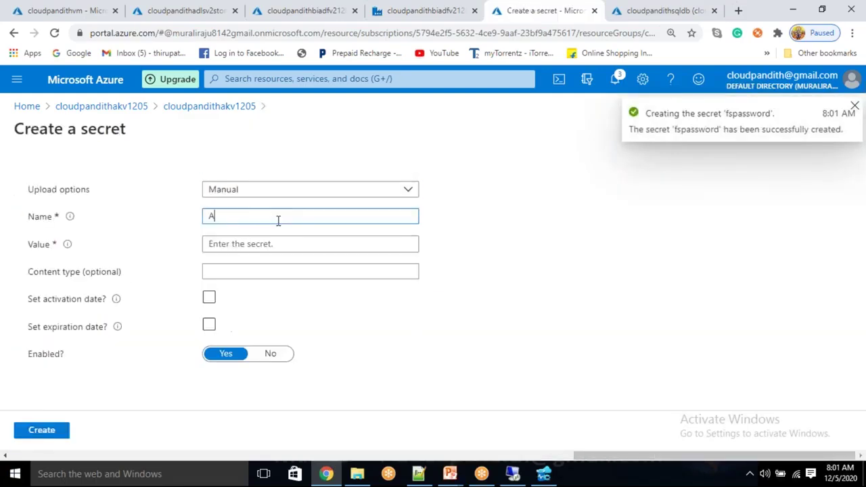
{"action": "type", "text": "LD"}
{"action": "type", "text": "dlskey"}
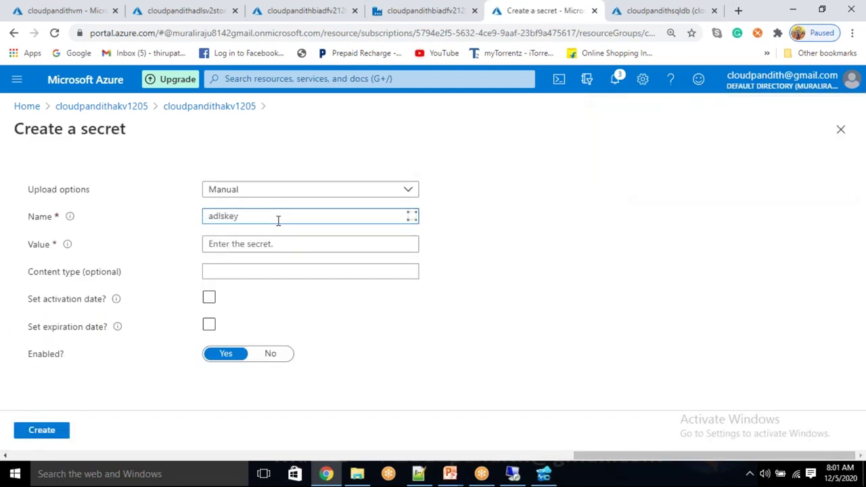
{"action": "left_click", "coordinate": [184, 11]}
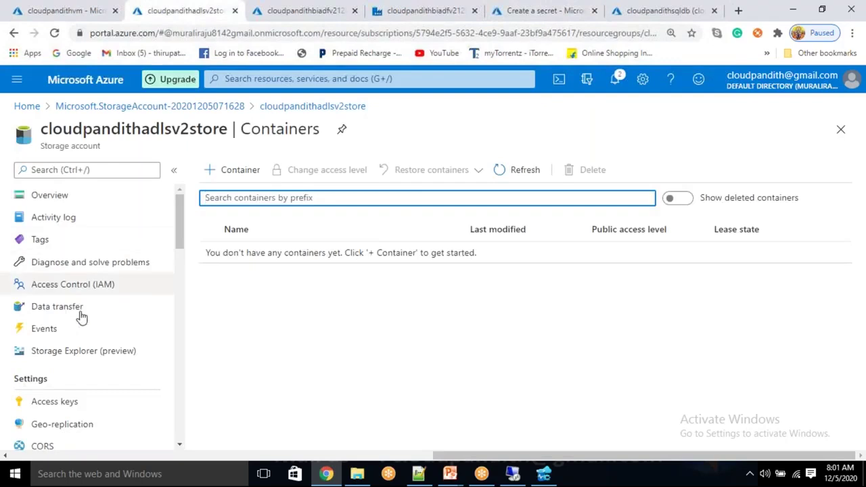
{"action": "left_click", "coordinate": [59, 410]}
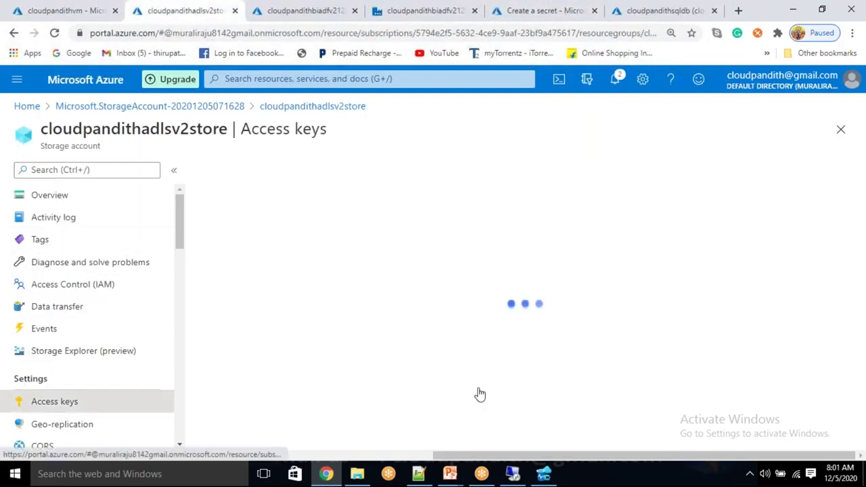
{"action": "left_click", "coordinate": [831, 364]}
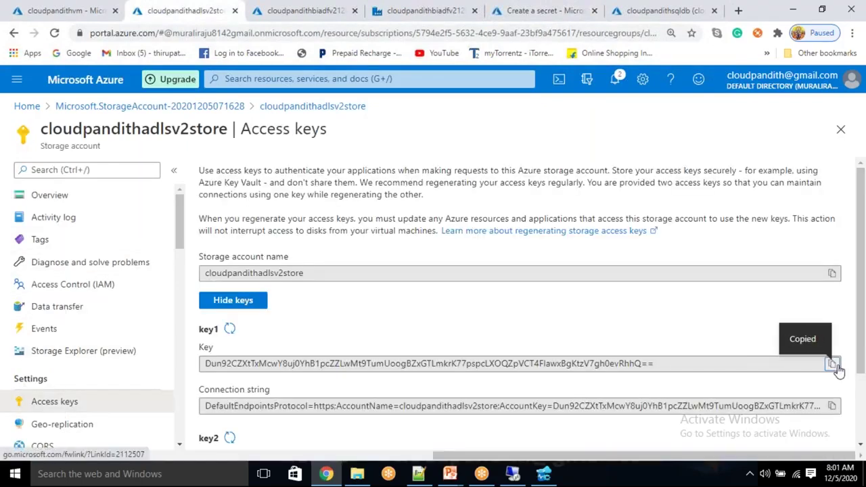
Paste key1 as the adlskey value and create the secret.
{"action": "left_click", "coordinate": [516, 10]}
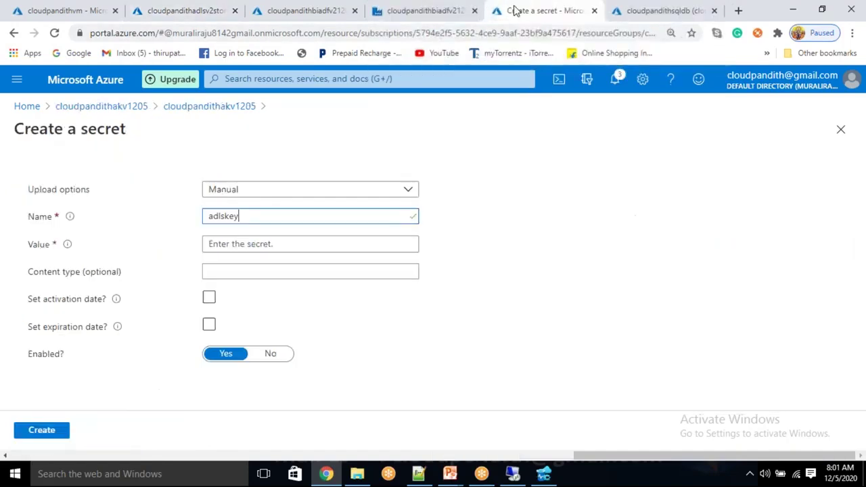
{"action": "left_click", "coordinate": [238, 245]}
{"action": "key", "text": "ctrl+v"}
{"action": "left_click", "coordinate": [41, 430]}
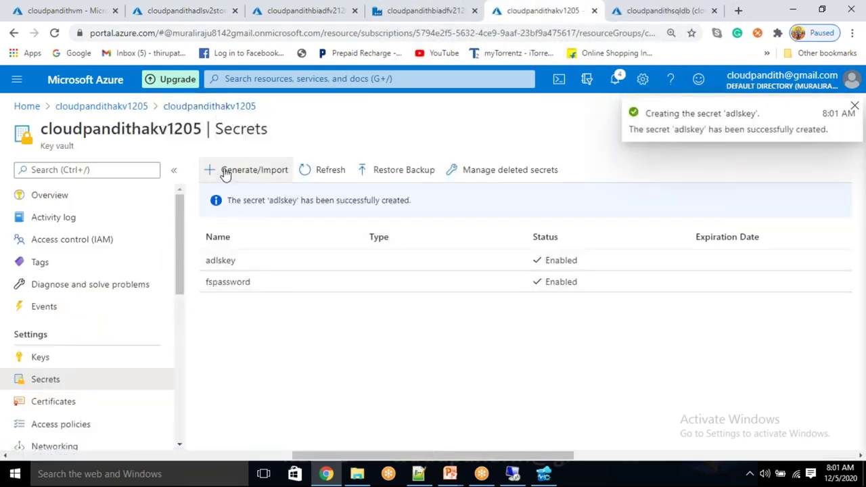
{"action": "left_click", "coordinate": [225, 174]}
Name the third secret sqldbconnectionstring.
{"action": "left_click", "coordinate": [295, 222]}
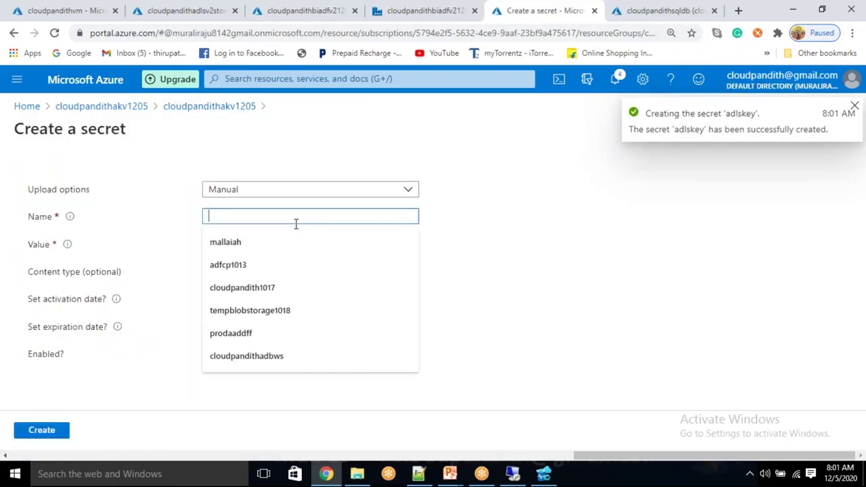
{"action": "type", "text": "sqldbconnectionstring"}
{"action": "left_click", "coordinate": [270, 240]}
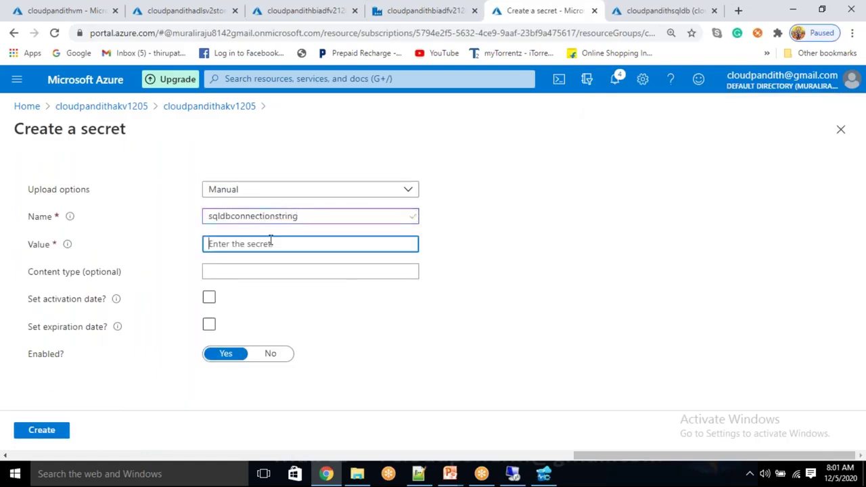
Show and select the SQL database's ADO.NET connection string.
{"action": "left_click", "coordinate": [383, 8]}
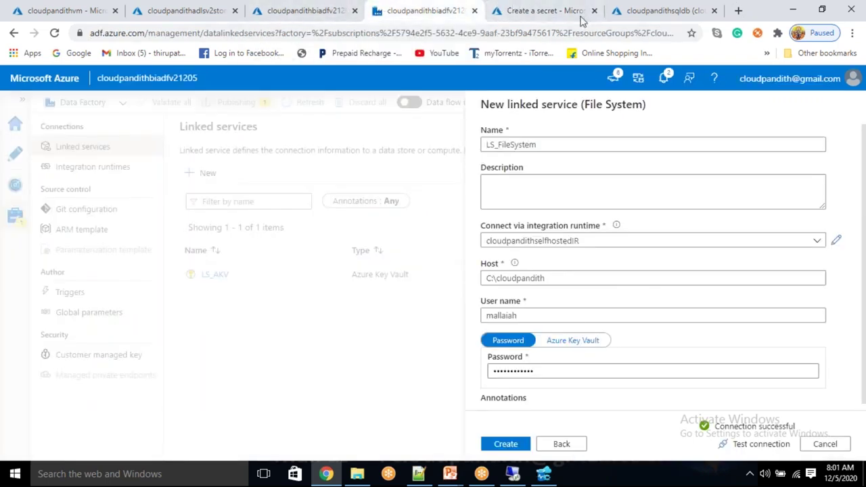
{"action": "left_click", "coordinate": [646, 11]}
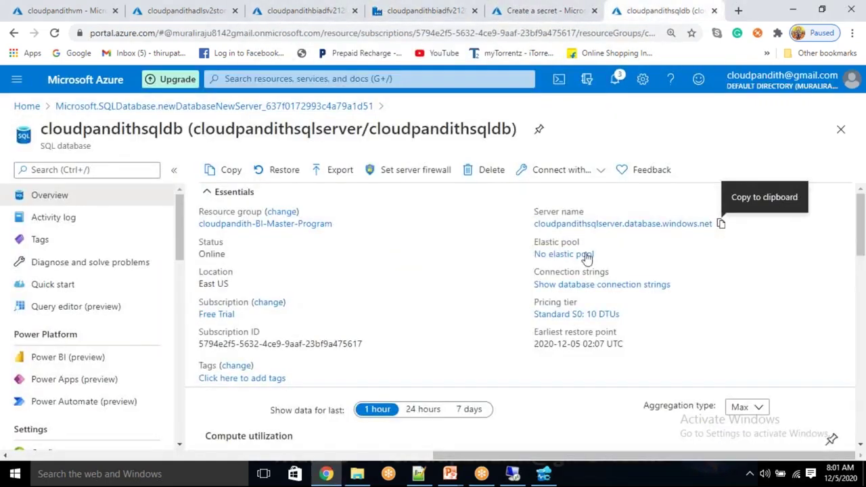
{"action": "scroll", "coordinate": [60, 372], "scroll_direction": "down", "scroll_amount": 3}
{"action": "scroll", "coordinate": [59, 346], "scroll_direction": "up", "scroll_amount": 1}
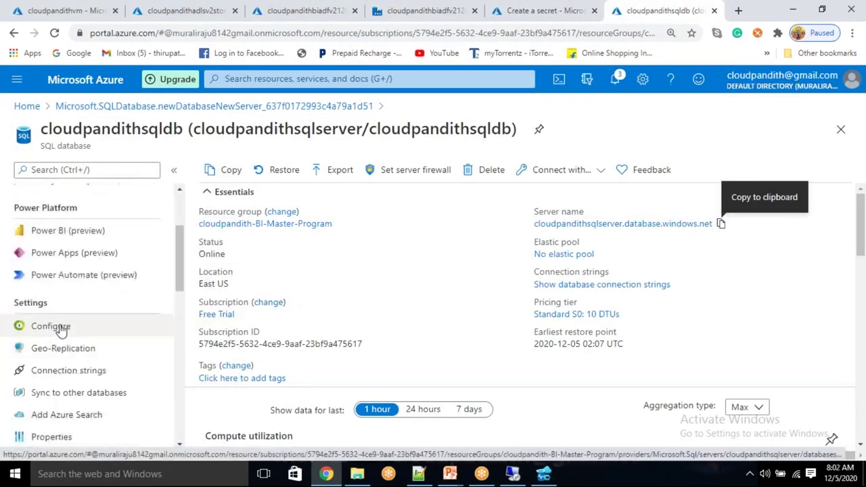
{"action": "left_click", "coordinate": [59, 330]}
{"action": "left_click", "coordinate": [58, 373]}
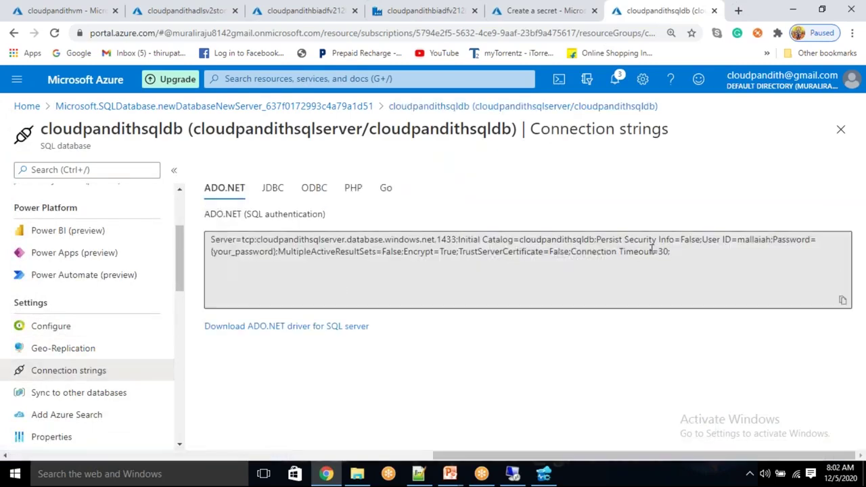
{"action": "left_click", "coordinate": [700, 257]}
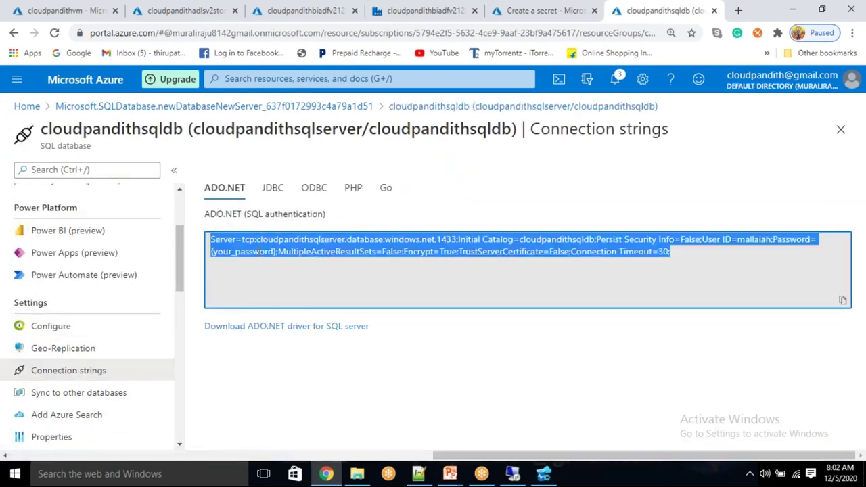
{"action": "left_click", "coordinate": [418, 473]}
Add blank lines below the procedure and undo an accidental key paste.
{"action": "left_click", "coordinate": [207, 361]}
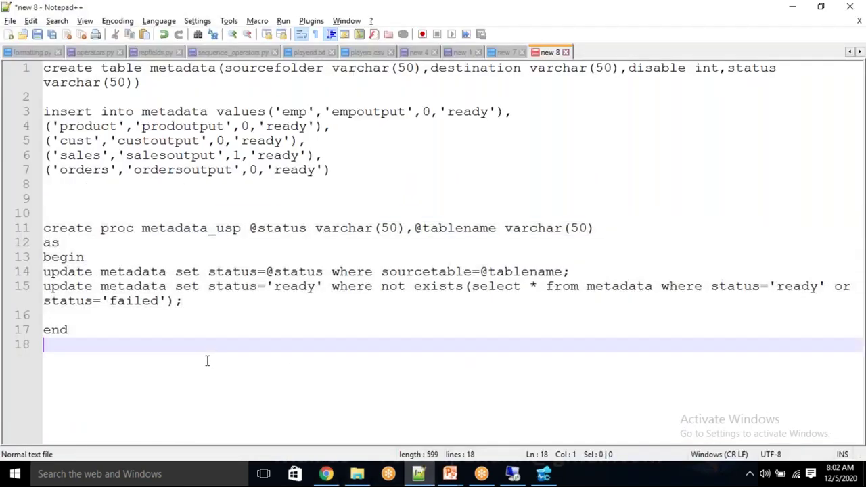
{"action": "key", "text": "Return"}
{"action": "key", "text": "Return"}
{"action": "key", "text": "ctrl+v"}
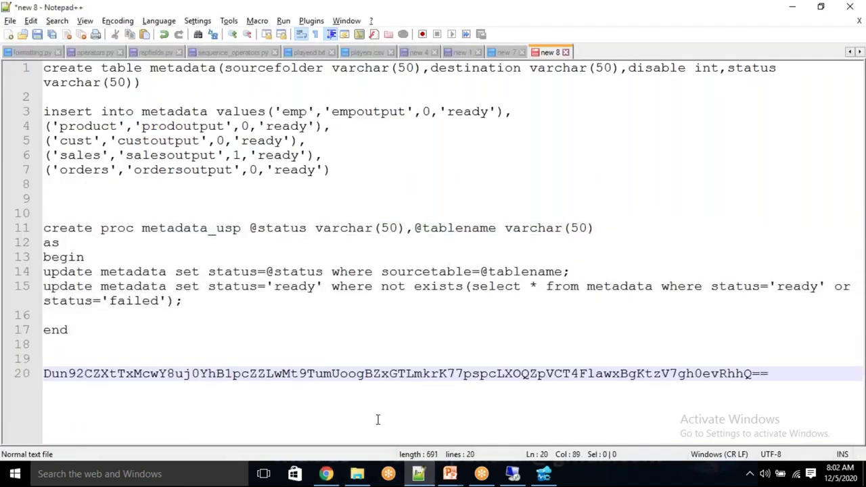
{"action": "key", "text": "ctrl+z"}
Paste the ADO.NET connection string on line 20, delete {your_password}, and cut it.
{"action": "key", "text": "alt+Tab"}
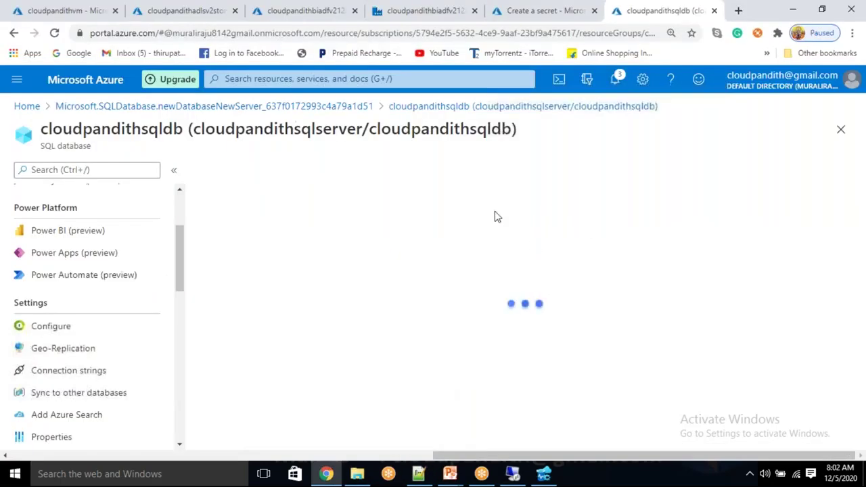
{"action": "left_click", "coordinate": [86, 373]}
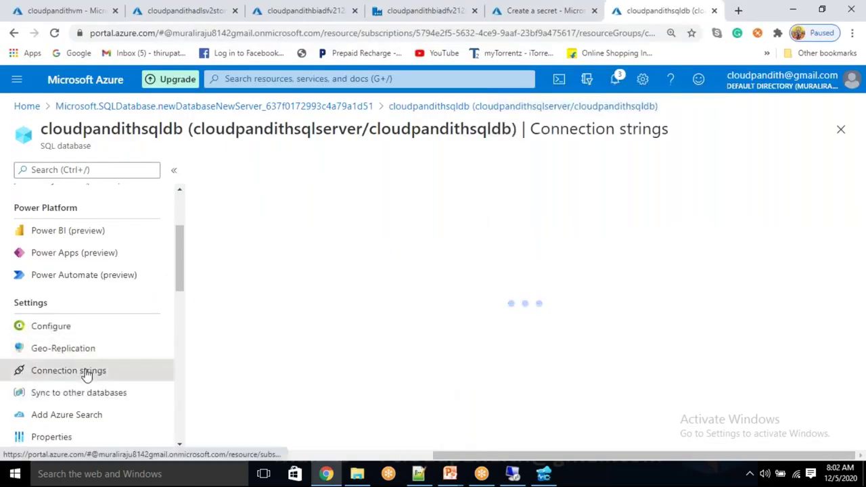
{"action": "left_click_drag", "start_coordinate": [679, 251], "coordinate": [206, 237]}
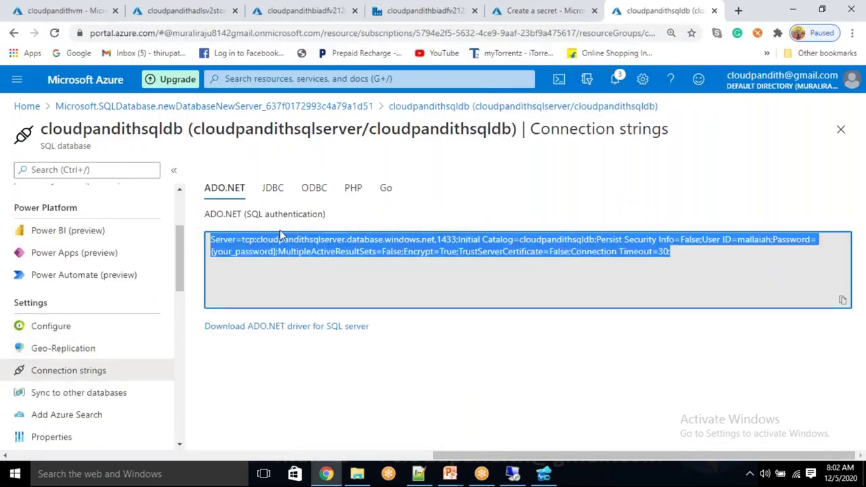
{"action": "key", "text": "ctrl+c"}
{"action": "key", "text": "alt+Tab"}
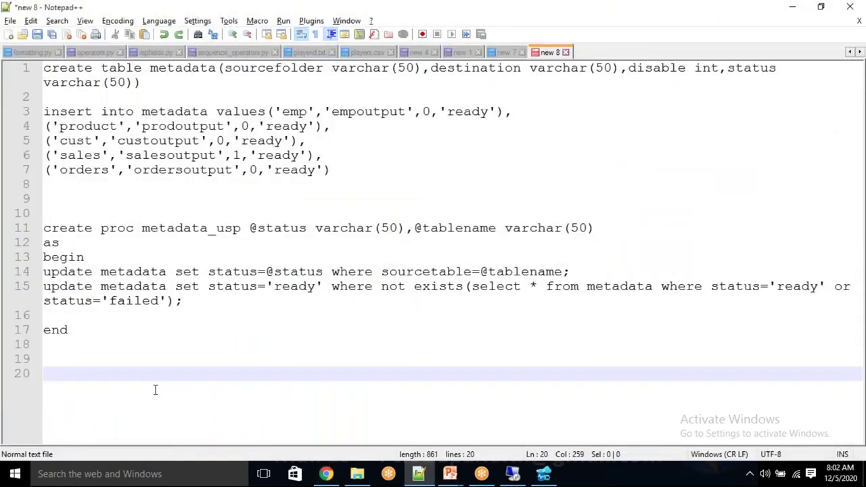
{"action": "key", "text": "ctrl+v"}
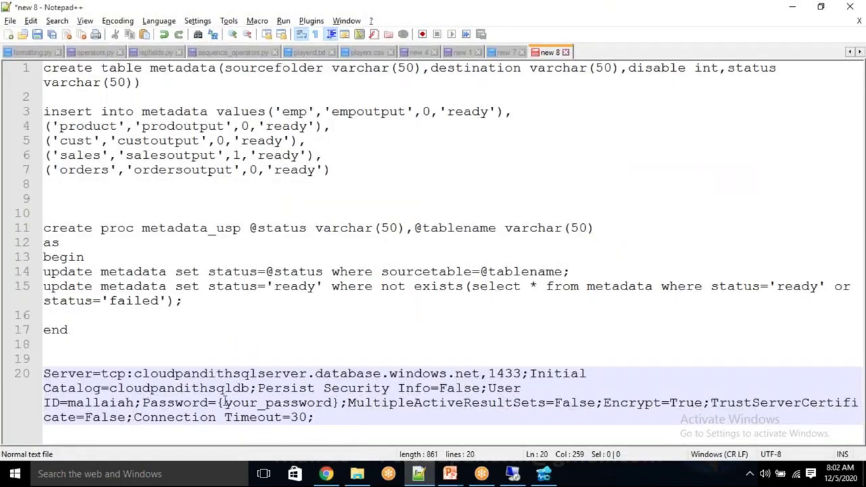
{"action": "left_click_drag", "start_coordinate": [217, 403], "coordinate": [338, 403]}
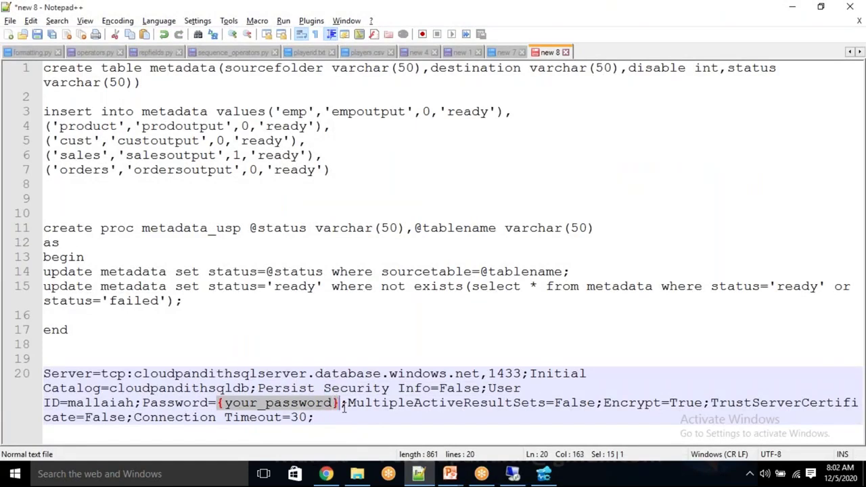
{"action": "key", "text": "Delete"}
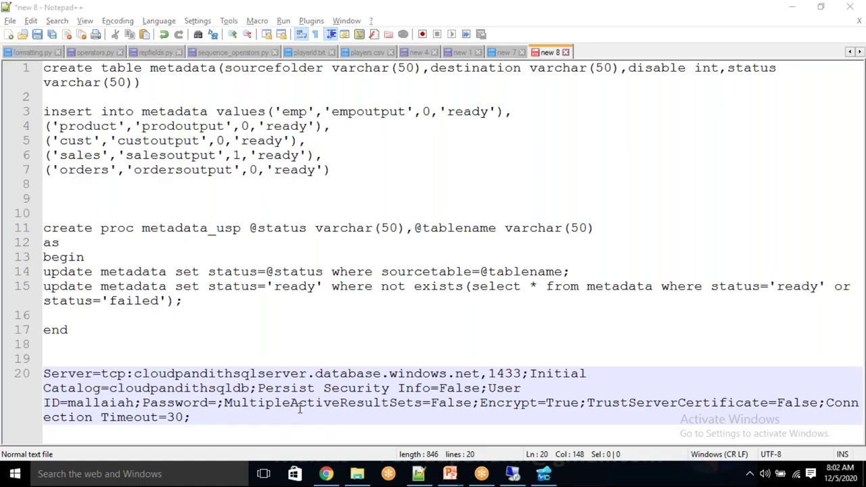
{"action": "key", "text": "ctrl+l"}
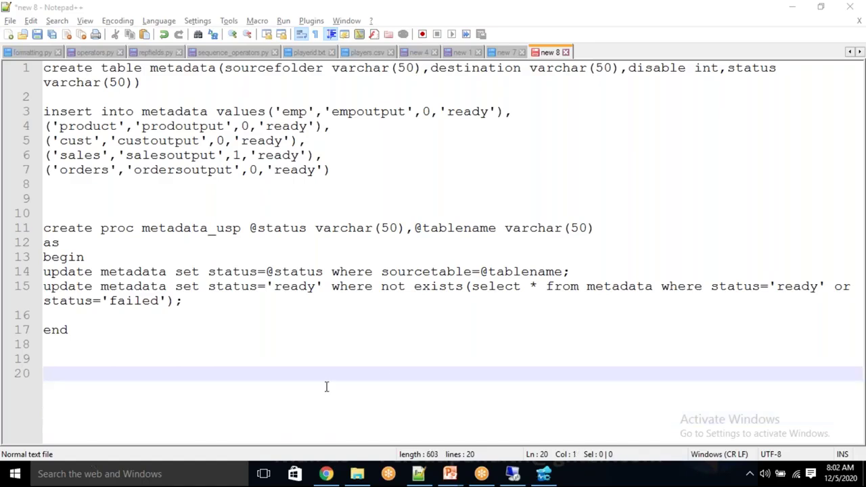
Paste the edited connection string as the sqldbconnectionstring value and create the secret.
{"action": "left_click", "coordinate": [326, 474]}
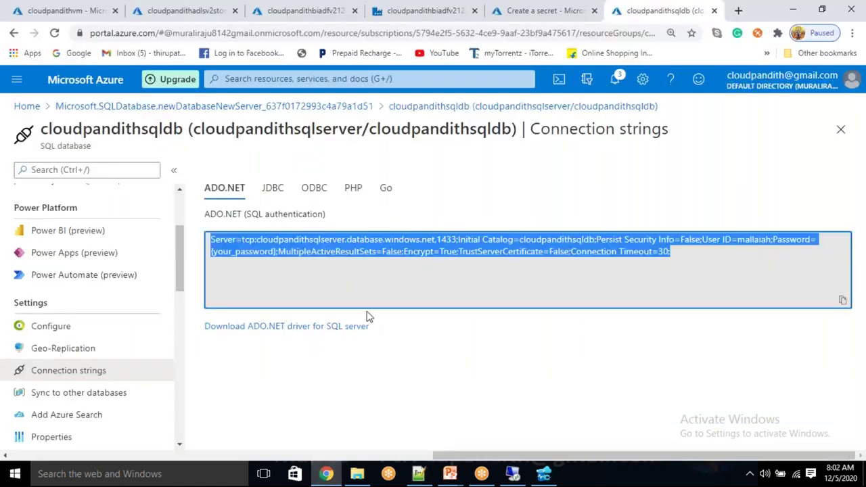
{"action": "left_click", "coordinate": [542, 11]}
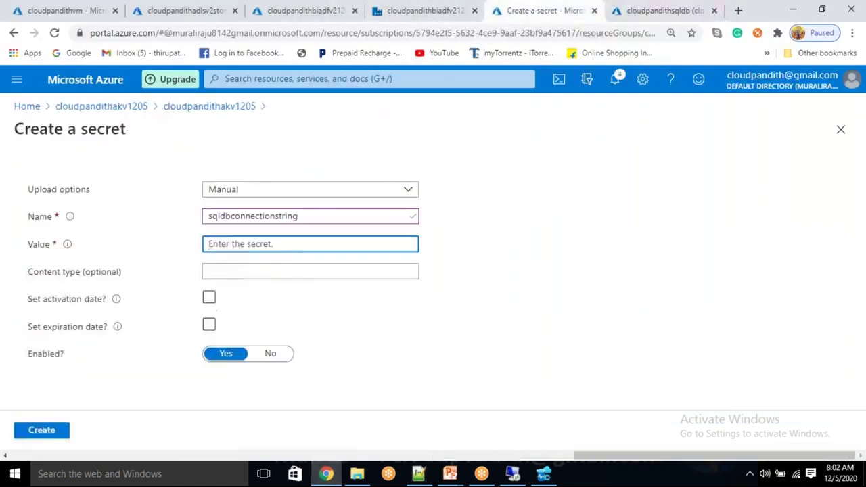
{"action": "key", "text": "ctrl+v"}
{"action": "left_click", "coordinate": [56, 428]}
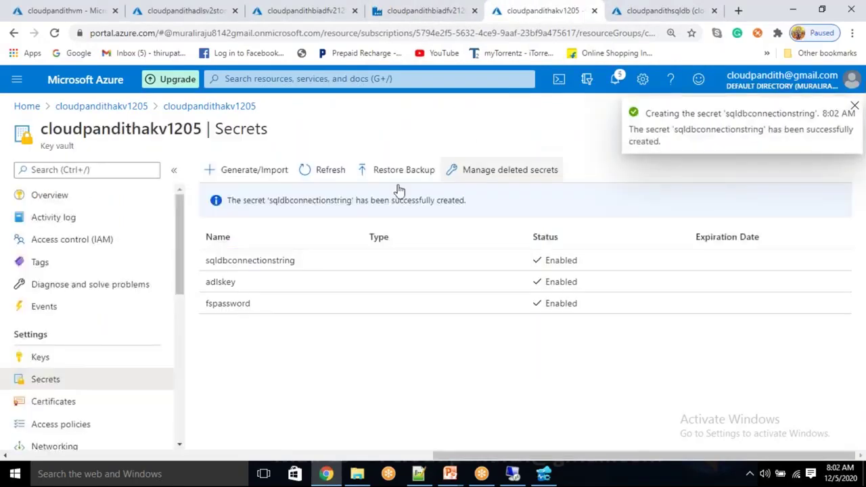
{"action": "left_click_drag", "start_coordinate": [252, 305], "coordinate": [210, 311]}
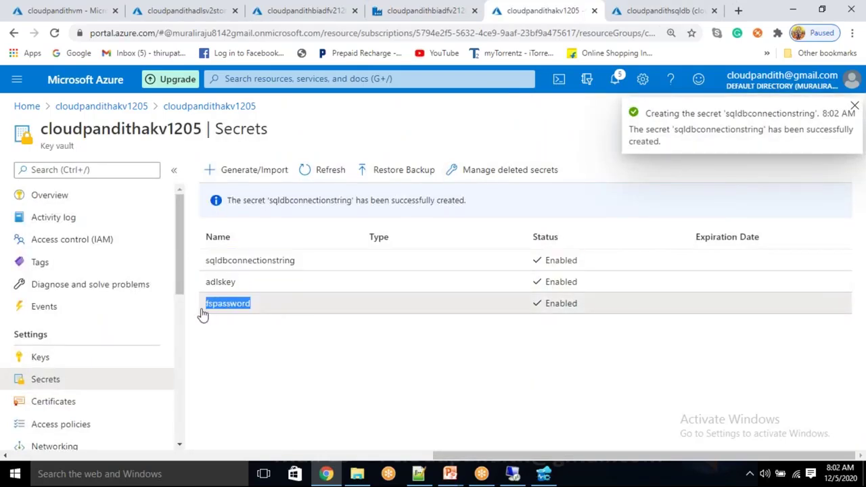
{"action": "left_click", "coordinate": [631, 8]}
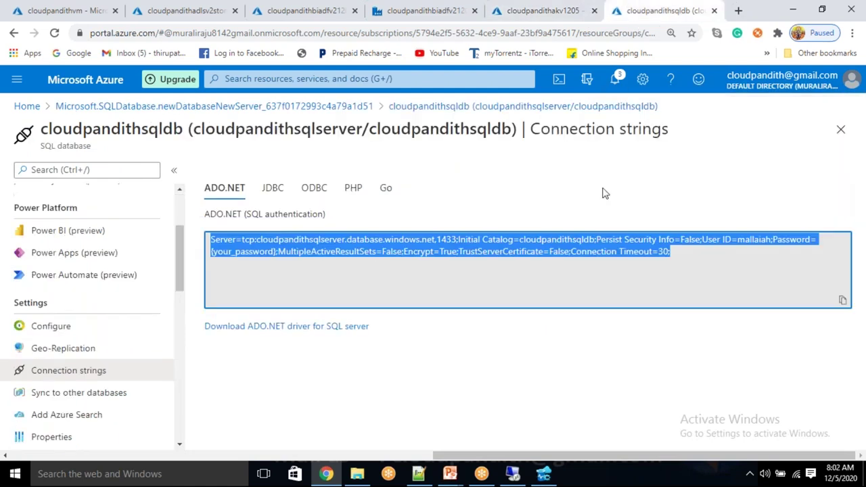
Switch the File System password to Azure Key Vault using LS_AKV.
{"action": "left_click", "coordinate": [403, 10]}
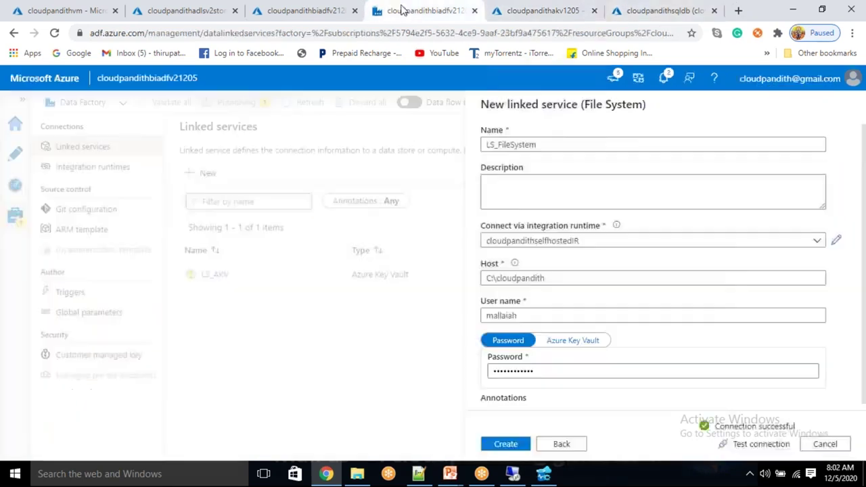
{"action": "left_click", "coordinate": [573, 342]}
{"action": "left_click", "coordinate": [549, 373]}
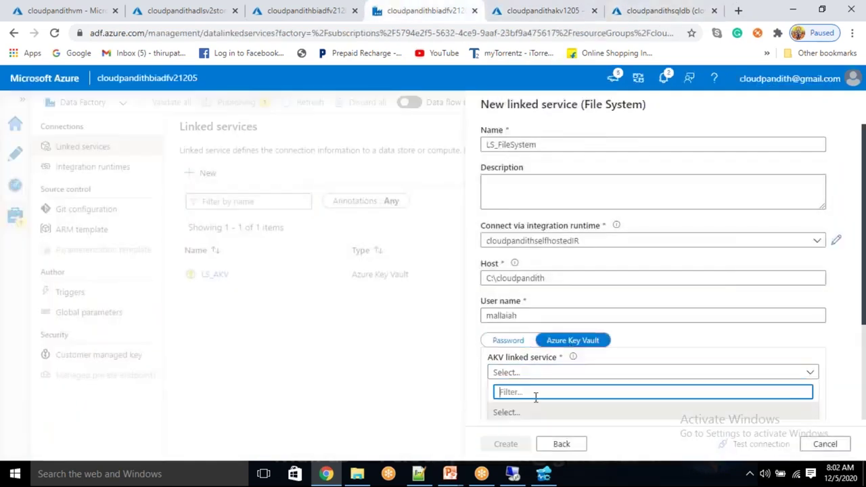
{"action": "scroll", "coordinate": [532, 410], "scroll_direction": "down", "scroll_amount": 1}
{"action": "left_click", "coordinate": [506, 378]}
Reference secret fspassword, test and create LS_FileSystem, then search connectors for GEN2.
{"action": "left_click", "coordinate": [519, 330]}
{"action": "type", "text": "fspassword"}
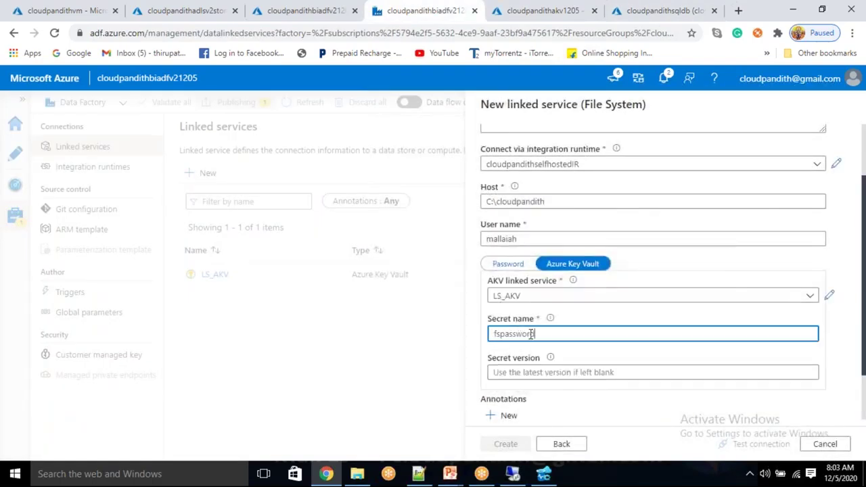
{"action": "left_click", "coordinate": [763, 444]}
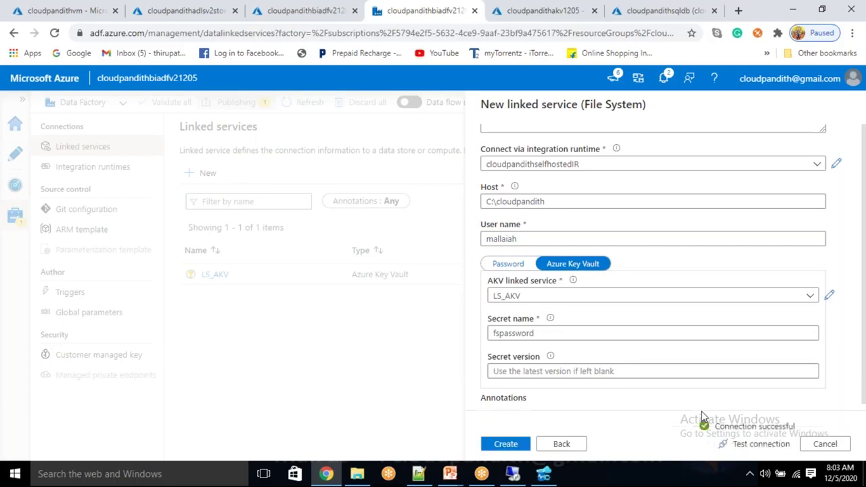
{"action": "left_click", "coordinate": [504, 445]}
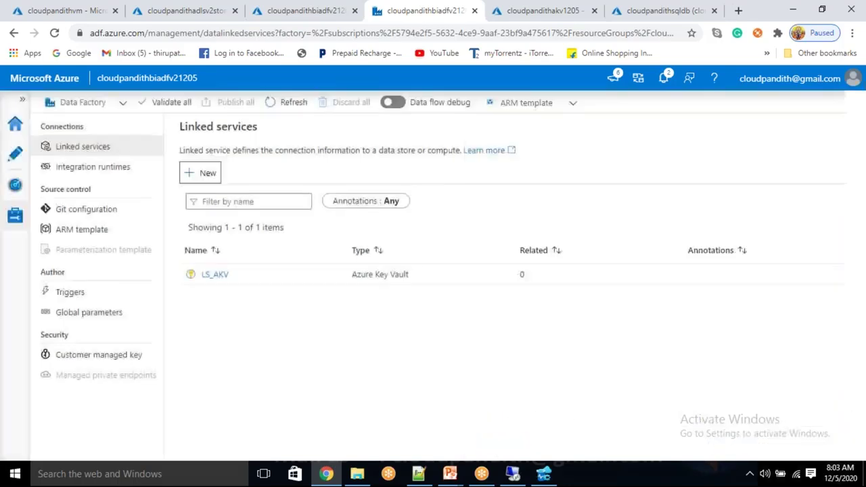
{"action": "left_click", "coordinate": [203, 173]}
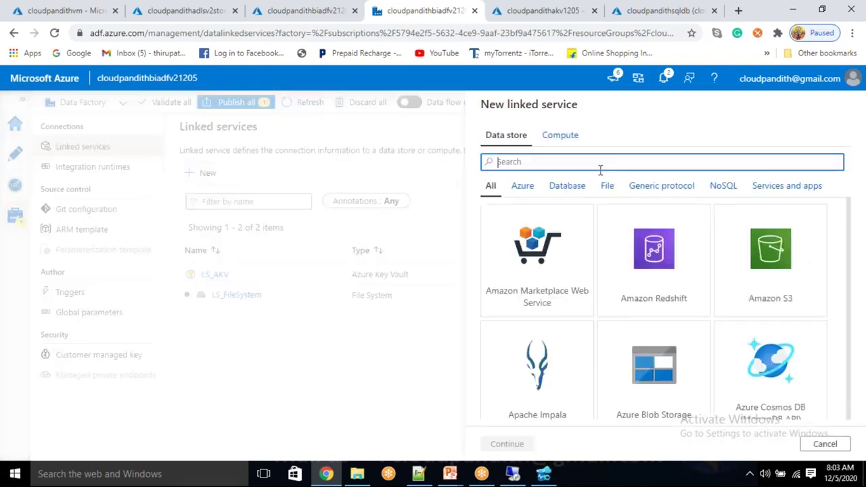
{"action": "type", "text": "GEN2"}
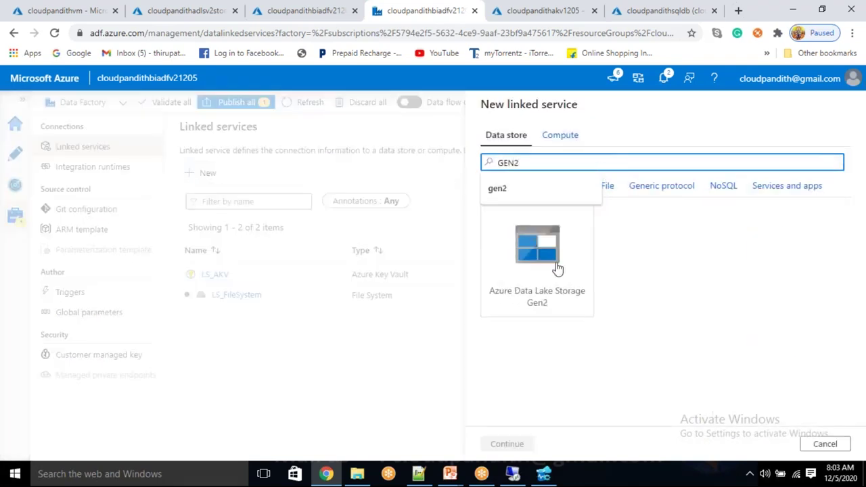
Start an Azure Data Lake Storage Gen2 linked service and rename it LS_ADLSGen2.
{"action": "left_click", "coordinate": [557, 268]}
{"action": "left_click", "coordinate": [520, 444]}
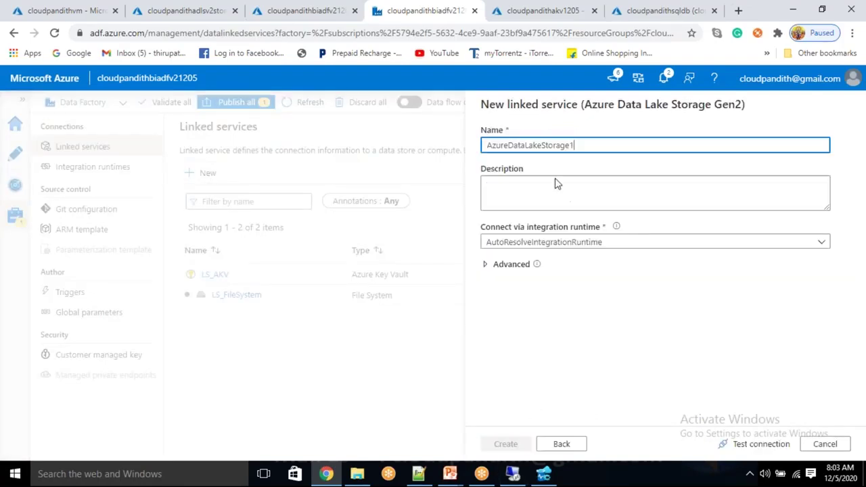
{"action": "double_click", "coordinate": [572, 145]}
{"action": "key", "text": "BackSpace"}
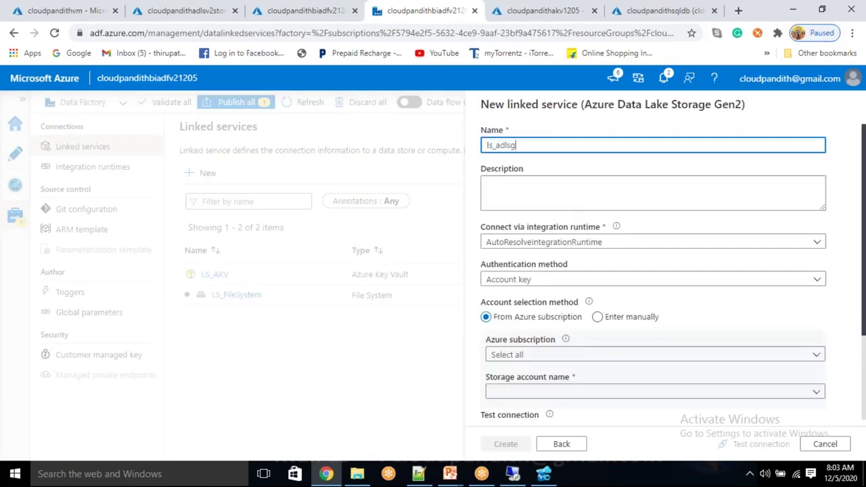
{"action": "key", "text": "ctrl+a"}
{"action": "key", "text": "BackSpace"}
Keep account key authentication, enter the account manually, and pull the key from LS_AKV Key Vault.
{"action": "left_click", "coordinate": [538, 283]}
{"action": "left_click", "coordinate": [538, 285]}
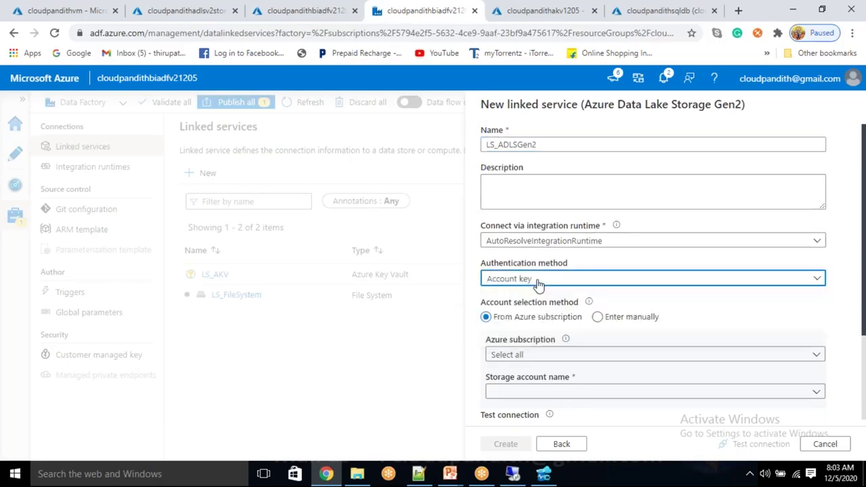
{"action": "left_click", "coordinate": [598, 317]}
{"action": "scroll", "coordinate": [599, 316], "scroll_direction": "down", "scroll_amount": 1}
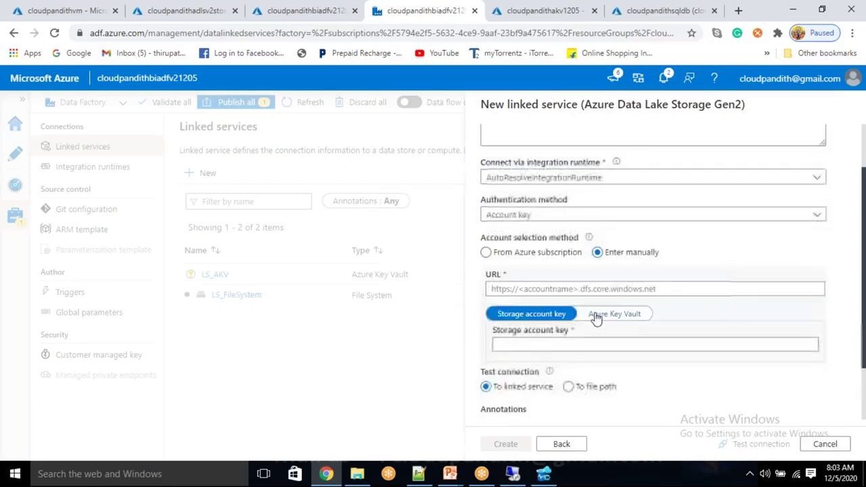
{"action": "left_click", "coordinate": [538, 344]}
{"action": "left_click", "coordinate": [614, 314]}
{"action": "left_click", "coordinate": [575, 346]}
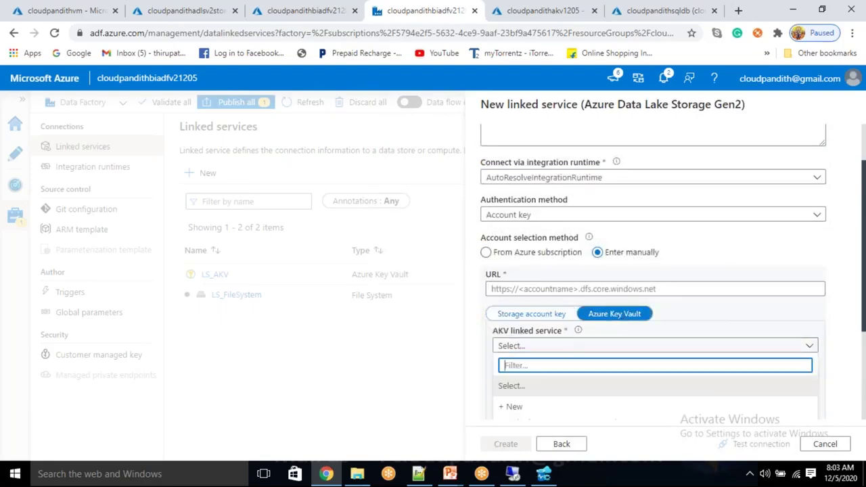
{"action": "scroll", "coordinate": [535, 397], "scroll_direction": "down", "scroll_amount": 1}
{"action": "left_click", "coordinate": [512, 364]}
{"action": "left_click", "coordinate": [523, 318]}
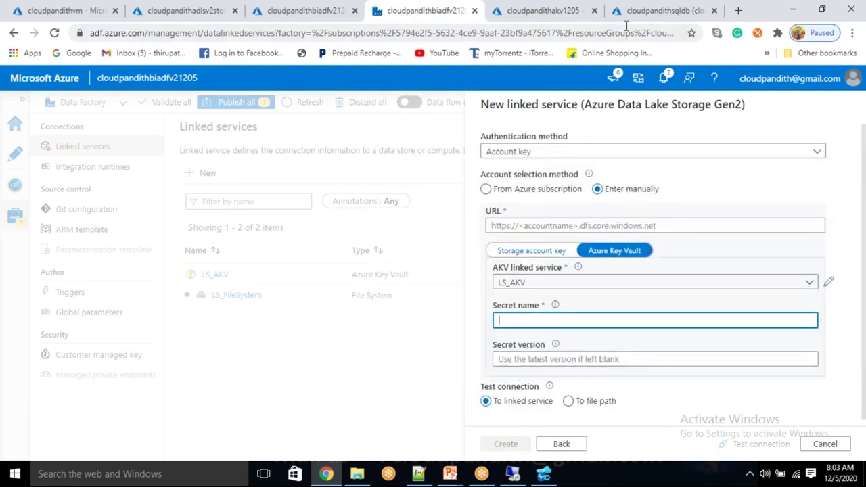
Copy the adlskey secret name from the key vault into the Secret name field.
{"action": "left_click", "coordinate": [567, 13]}
{"action": "left_click_drag", "start_coordinate": [245, 285], "coordinate": [207, 291]}
{"action": "key", "text": "ctrl+c"}
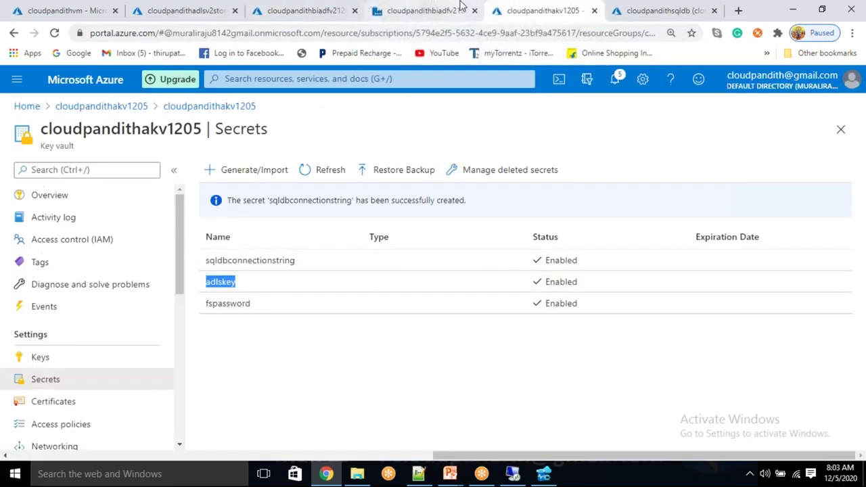
{"action": "left_click", "coordinate": [391, 6]}
{"action": "left_click", "coordinate": [528, 320]}
{"action": "key", "text": "ctrl+v"}
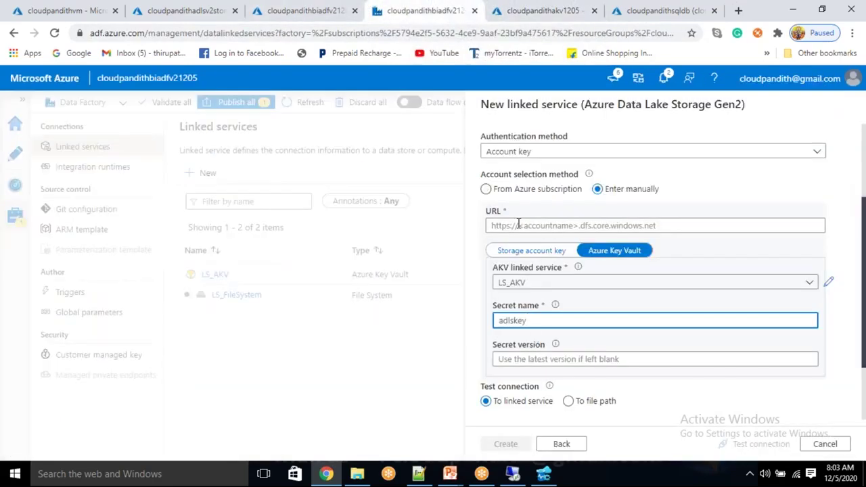
{"action": "left_click", "coordinate": [519, 226]}
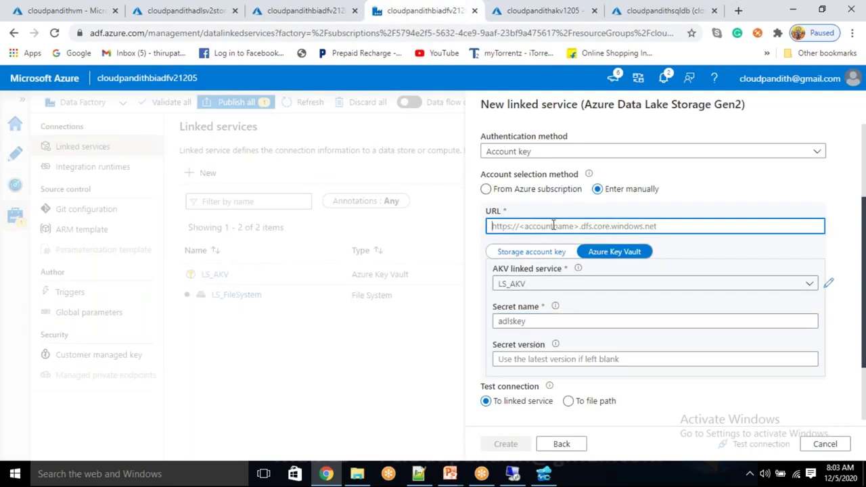
{"action": "left_click", "coordinate": [179, 10]}
{"action": "double_click", "coordinate": [126, 128]}
{"action": "key", "text": "ctrl+c"}
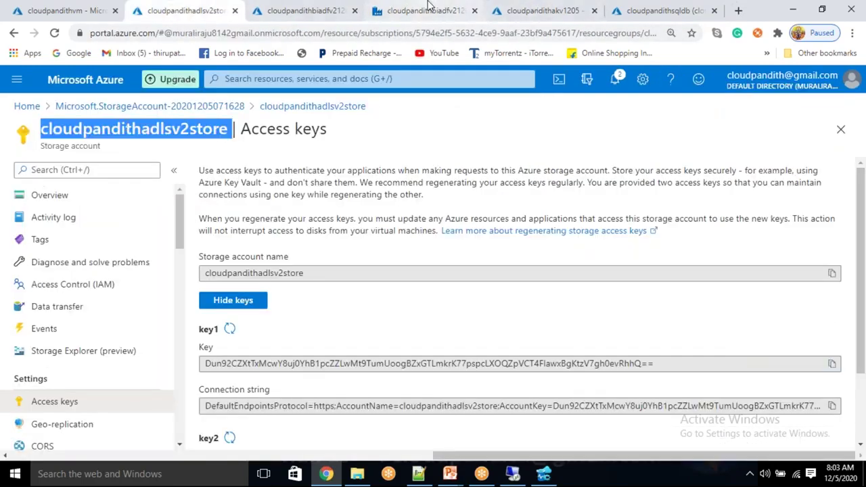
{"action": "left_click", "coordinate": [387, 7]}
{"action": "type", "text": "ht"}
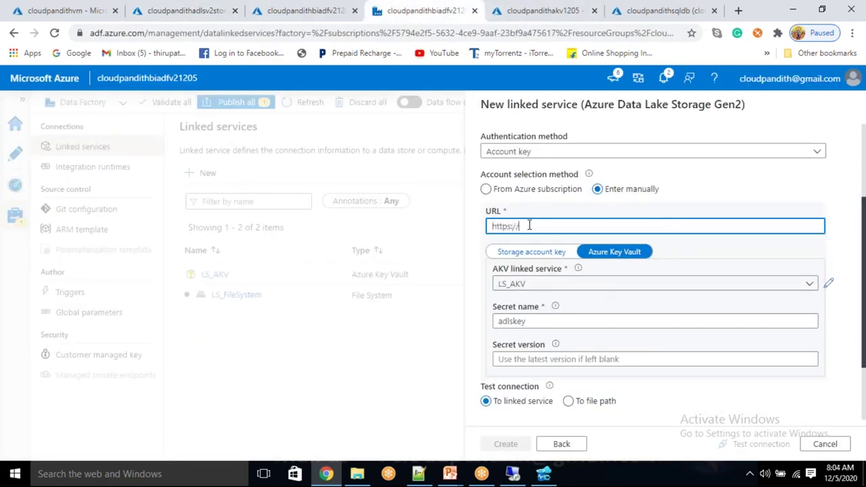
{"action": "type", "text": "tps://"}
{"action": "key", "text": "ctrl+v"}
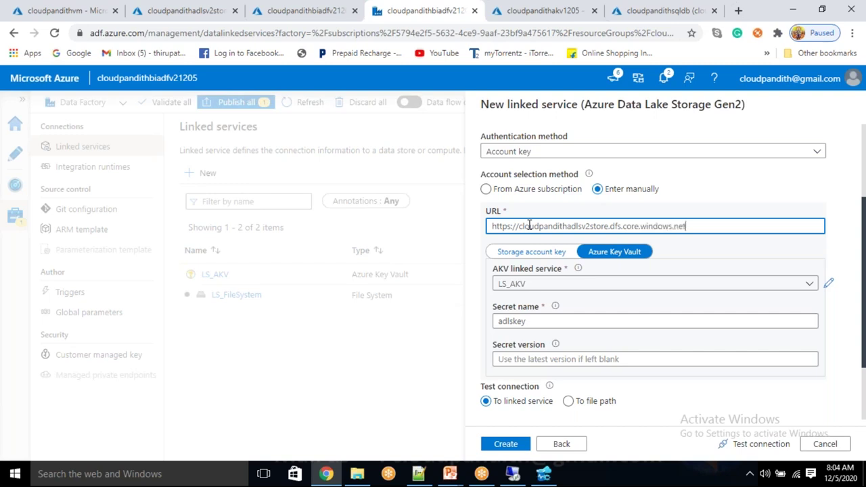
{"action": "left_click", "coordinate": [750, 445]}
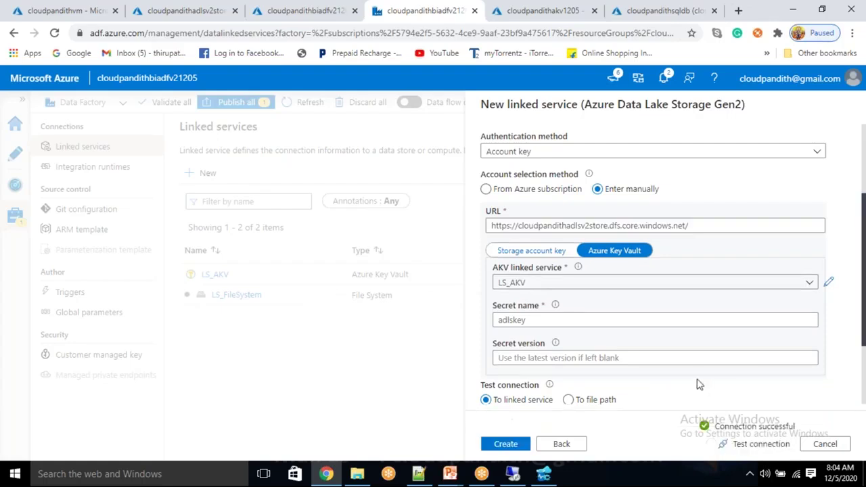
Switch the integration runtime to cloudpandithselfhostedIR and test the connection.
{"action": "scroll", "coordinate": [607, 312], "scroll_direction": "up", "scroll_amount": 3}
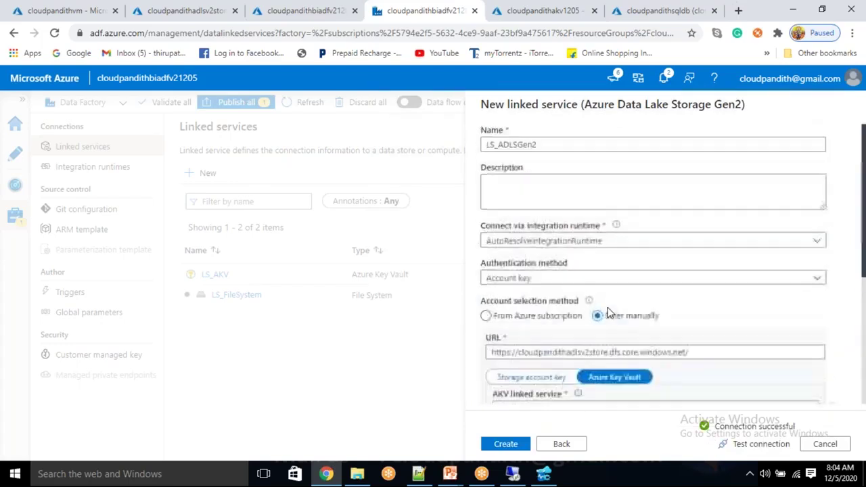
{"action": "left_click", "coordinate": [555, 243]}
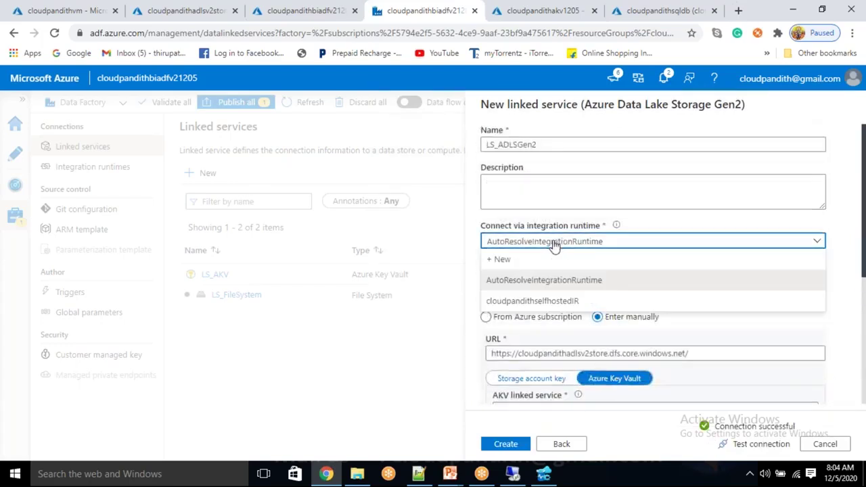
{"action": "left_click", "coordinate": [531, 302]}
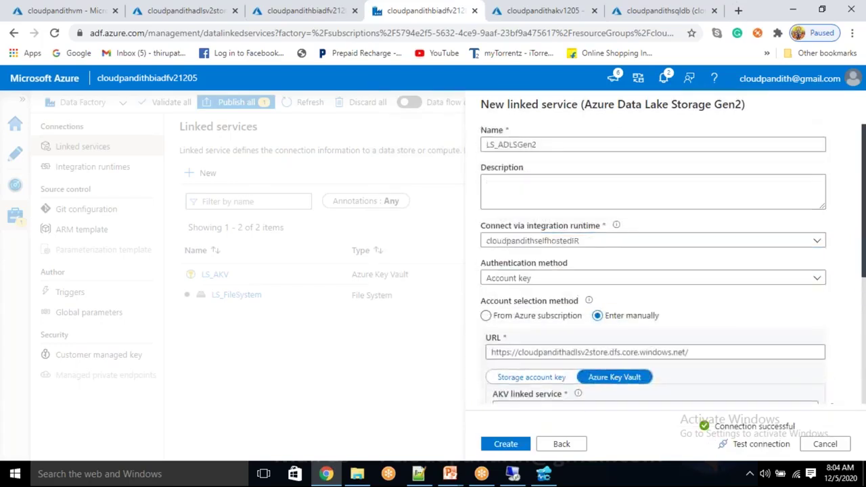
{"action": "left_click", "coordinate": [756, 444]}
{"action": "scroll", "coordinate": [738, 387], "scroll_direction": "down", "scroll_amount": 3}
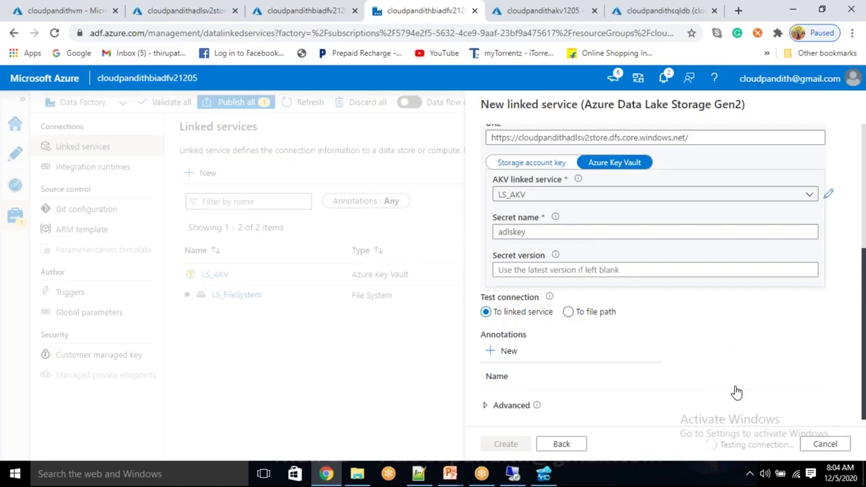
{"action": "scroll", "coordinate": [663, 331], "scroll_direction": "up", "scroll_amount": 1}
{"action": "scroll", "coordinate": [663, 332], "scroll_direction": "up", "scroll_amount": 3}
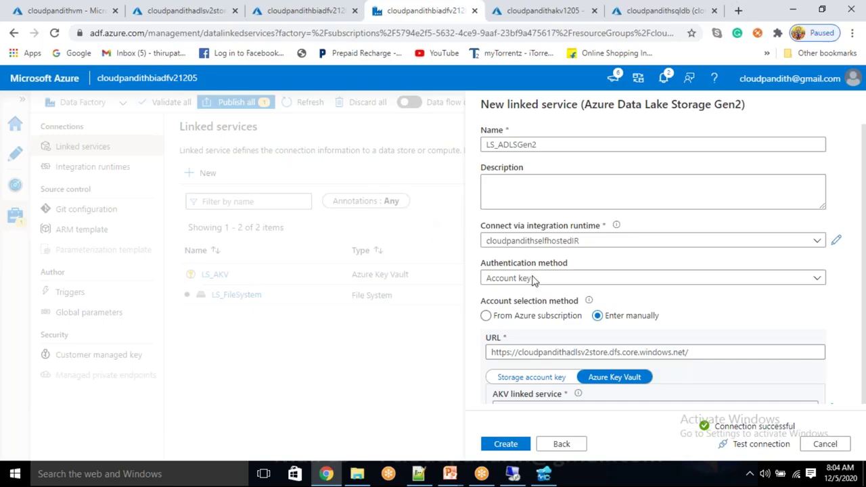
Revert to AutoResolveIntegrationRuntime and create the LS_ADLSGen2 linked service.
{"action": "left_click", "coordinate": [593, 241]}
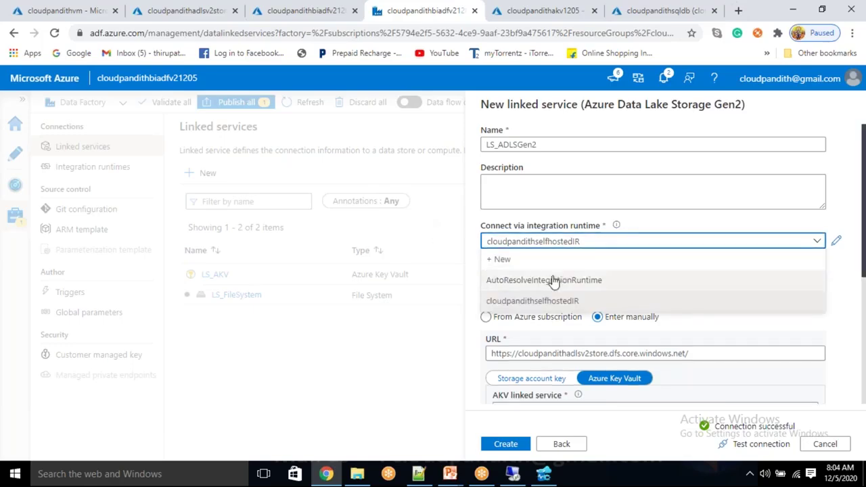
{"action": "left_click", "coordinate": [551, 280]}
{"action": "left_click", "coordinate": [511, 448]}
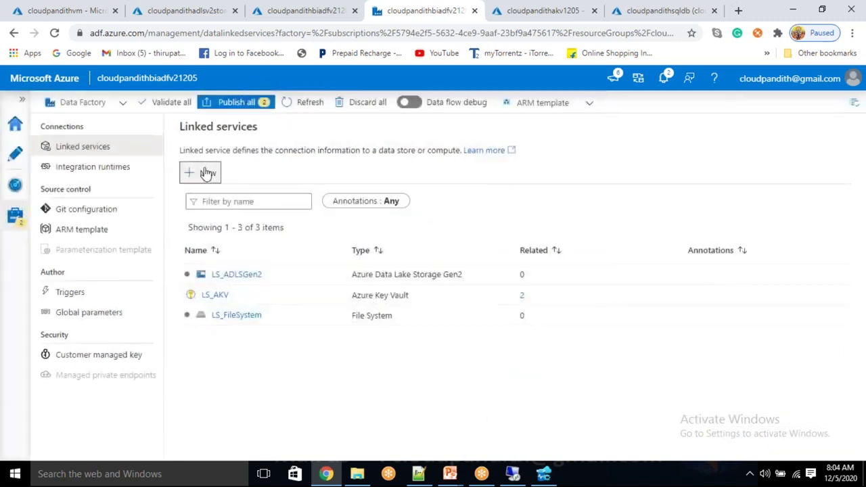
Start a new Azure SQL Database linked service named LS_ASDB on AutoResolveIntegrationRuntime.
{"action": "left_click", "coordinate": [207, 171]}
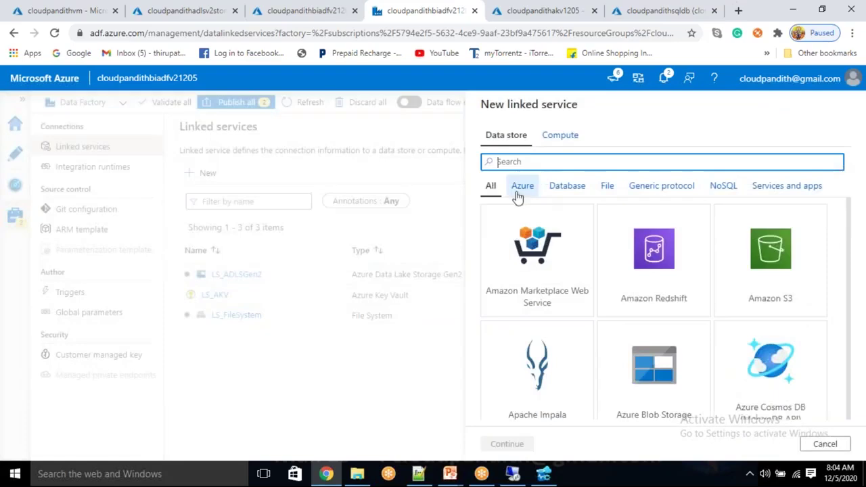
{"action": "type", "text": "sql data"}
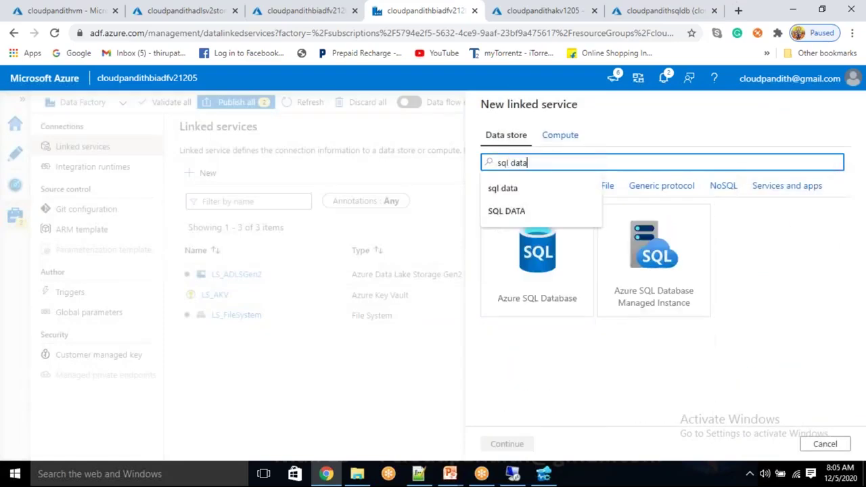
{"action": "left_click", "coordinate": [552, 316]}
{"action": "left_click", "coordinate": [521, 444]}
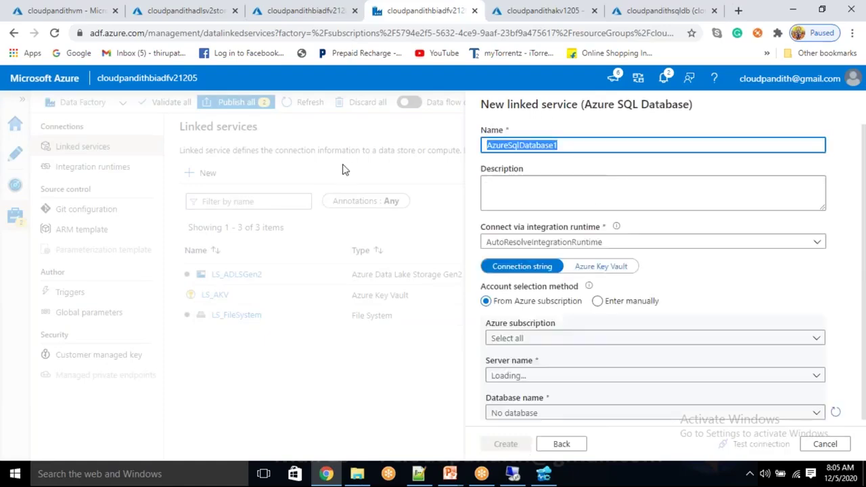
{"action": "type", "text": "LS_ASDB"}
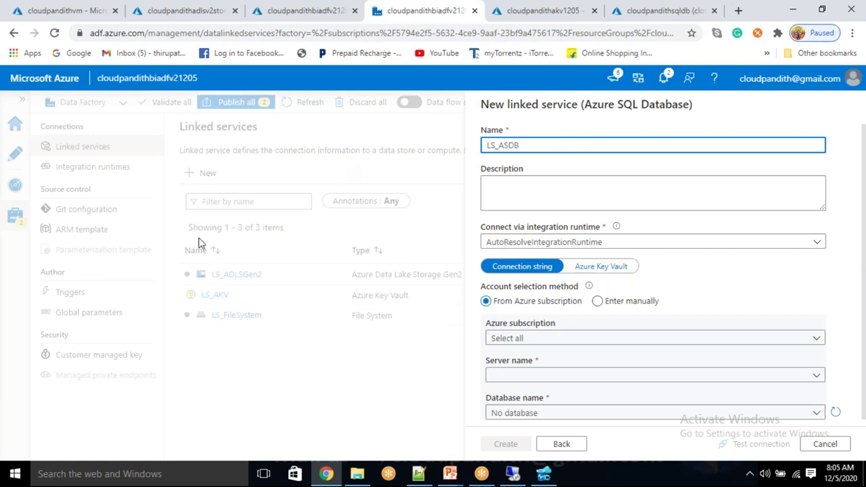
{"action": "left_click", "coordinate": [545, 240]}
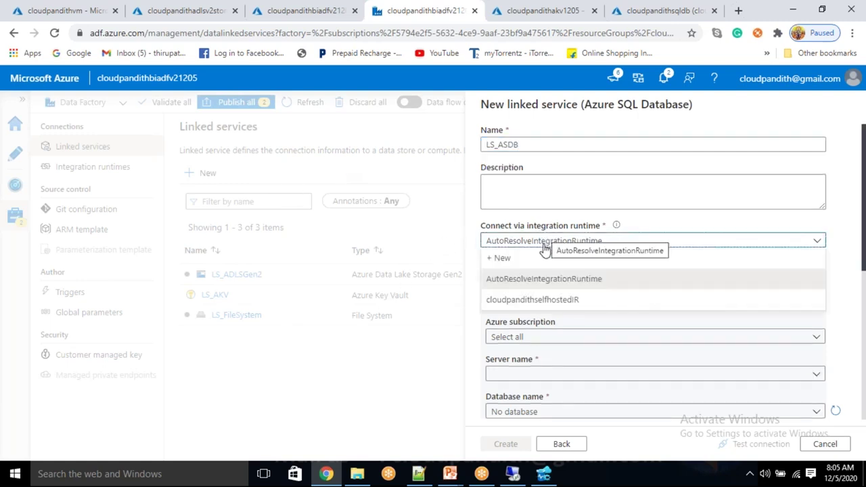
{"action": "left_click", "coordinate": [639, 227]}
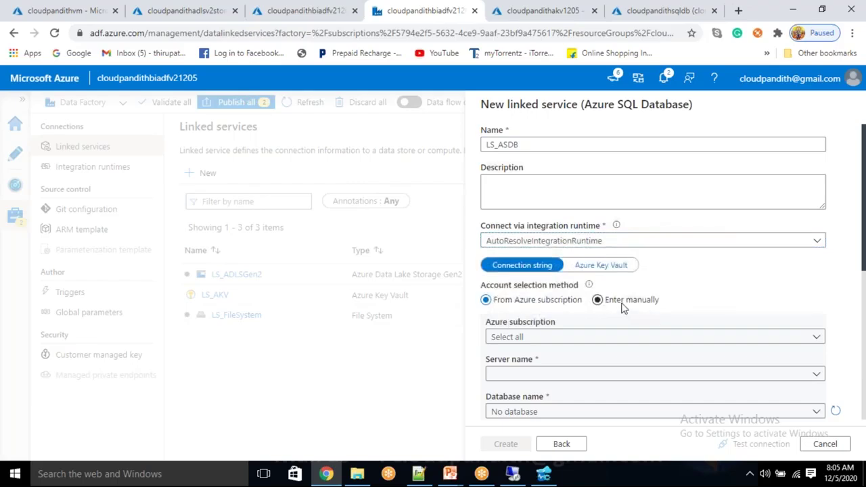
Select the Free Trial subscription and the cloudpandithsqlserver server.
{"action": "scroll", "coordinate": [624, 306], "scroll_direction": "down", "scroll_amount": 1}
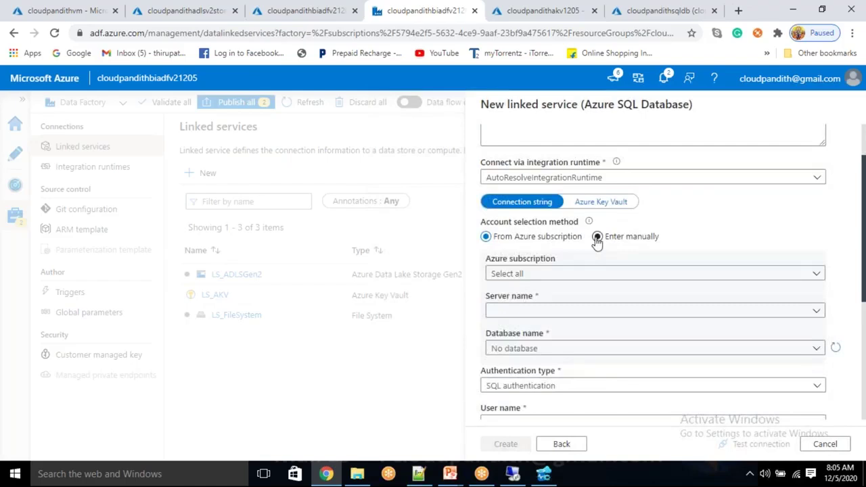
{"action": "left_click", "coordinate": [545, 279]}
{"action": "left_click", "coordinate": [525, 314]}
{"action": "left_click", "coordinate": [525, 313]}
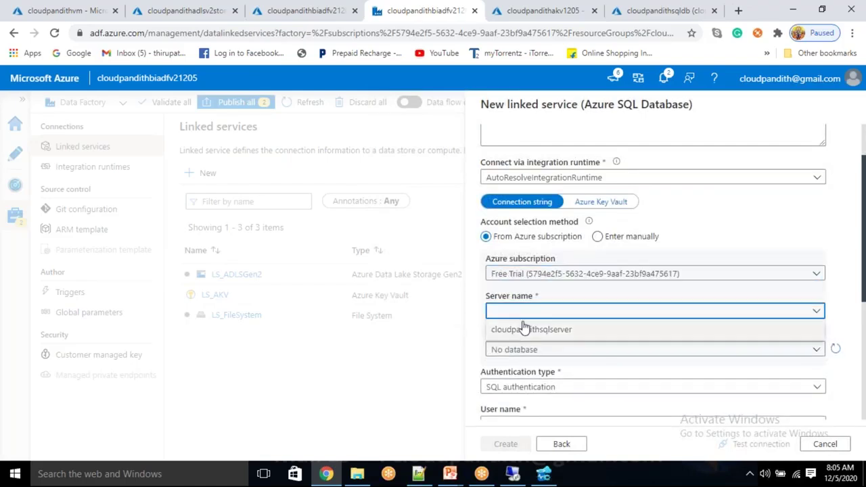
{"action": "left_click", "coordinate": [523, 328]}
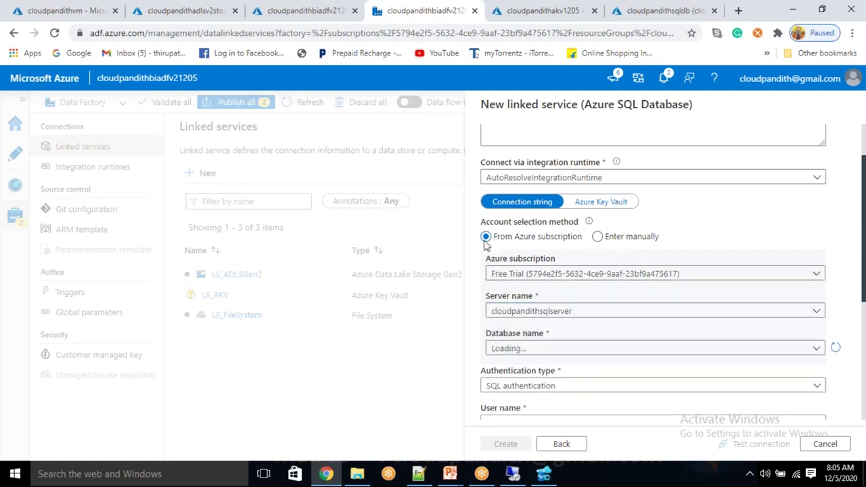
{"action": "left_click", "coordinate": [534, 350]}
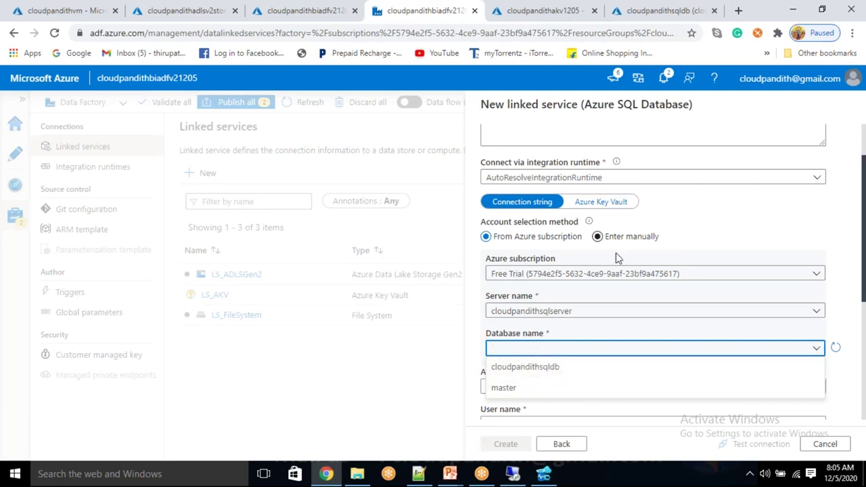
Source the SQL connection string from Azure Key Vault through LS_AKV.
{"action": "left_click", "coordinate": [603, 203]}
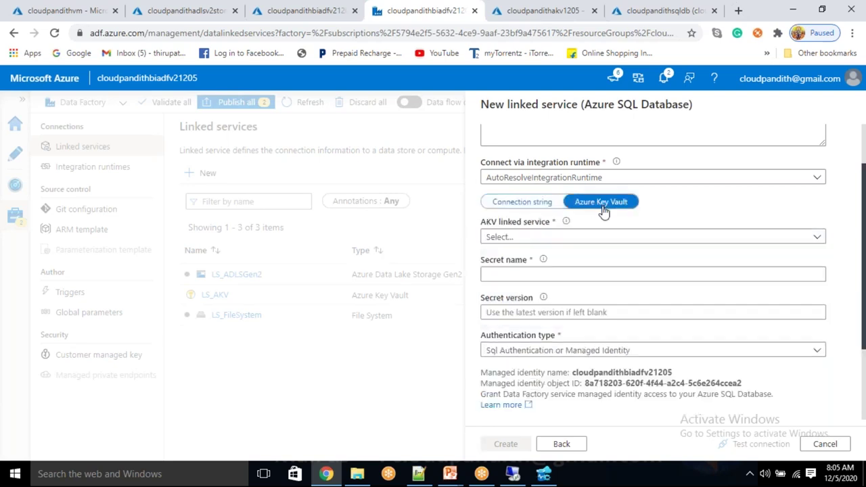
{"action": "left_click", "coordinate": [585, 237]}
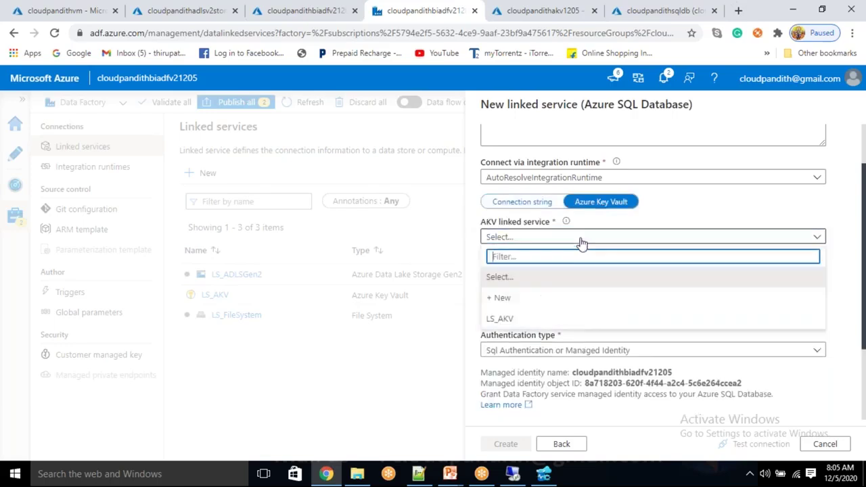
{"action": "left_click", "coordinate": [500, 318]}
{"action": "left_click", "coordinate": [507, 275]}
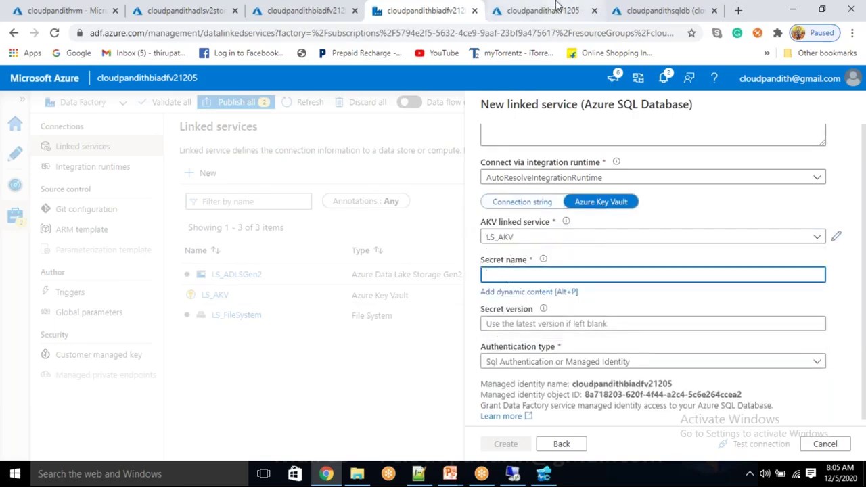
Use sqldbconnectionstring as the secret name, test the connection, and create LS_ASDB.
{"action": "left_click", "coordinate": [541, 10]}
{"action": "left_click_drag", "start_coordinate": [314, 260], "coordinate": [213, 263]}
{"action": "key", "text": "ctrl+c"}
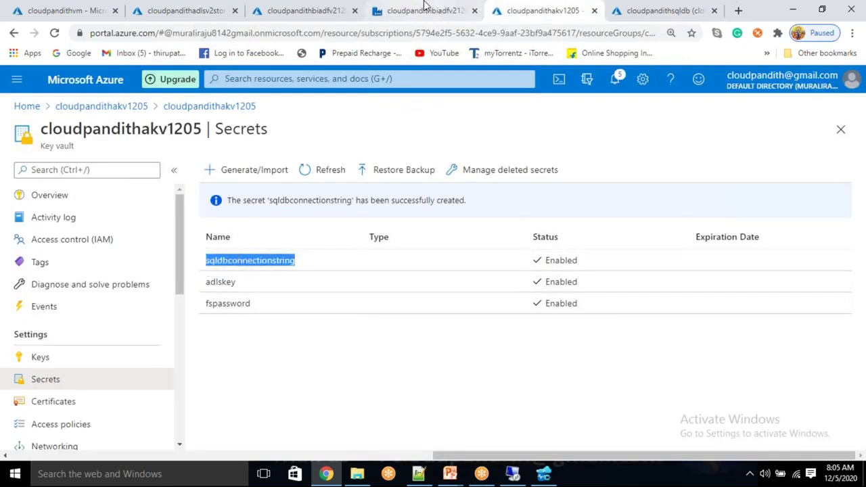
{"action": "left_click", "coordinate": [425, 10]}
{"action": "key", "text": "ctrl+v"}
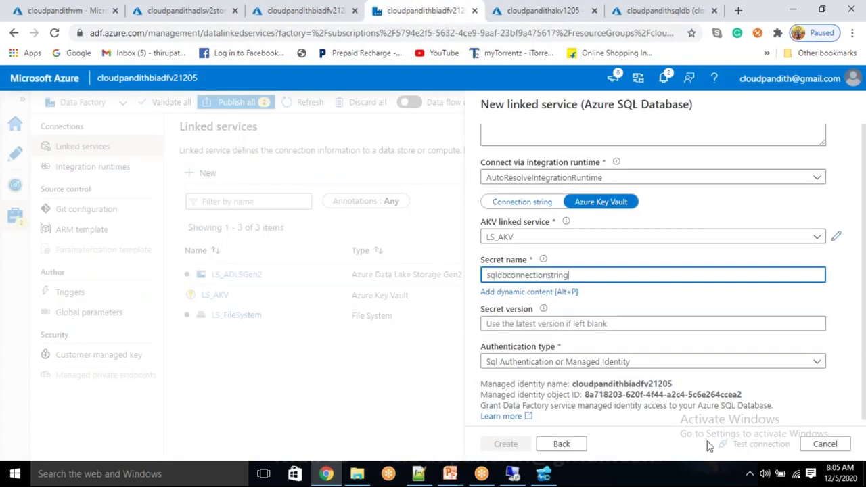
{"action": "left_click", "coordinate": [738, 443]}
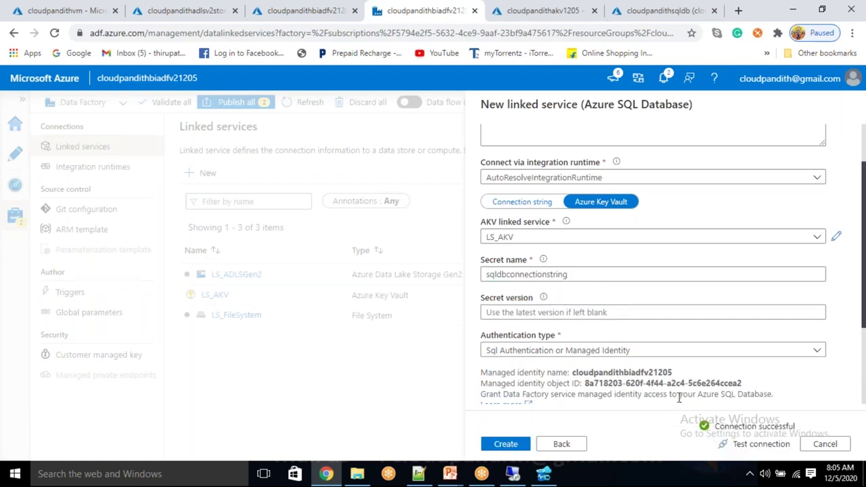
{"action": "left_click", "coordinate": [509, 446]}
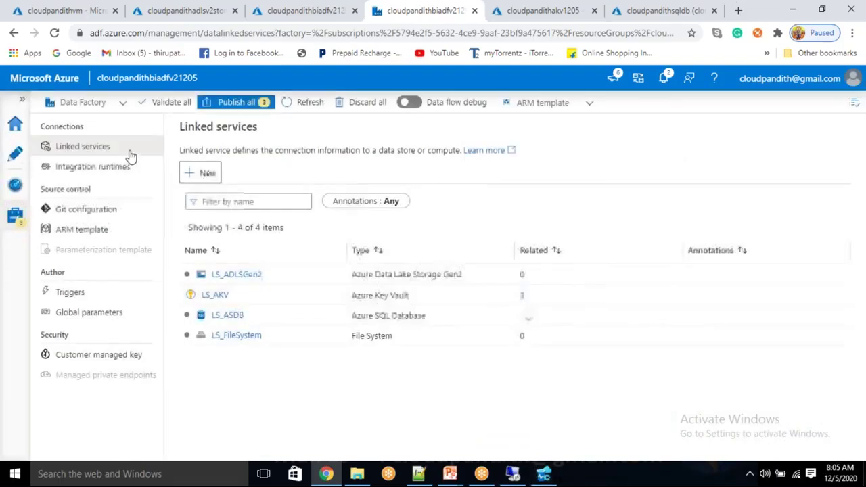
Add a new pipeline in the Author workspace.
{"action": "left_click", "coordinate": [12, 164]}
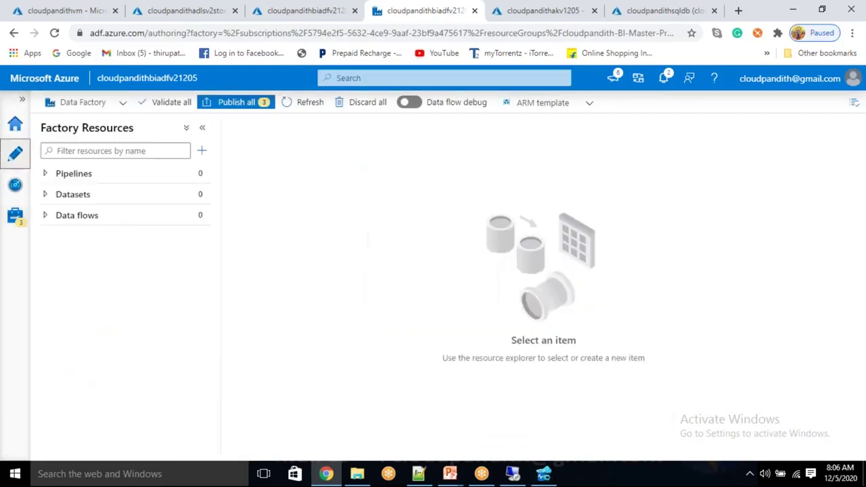
{"action": "left_click", "coordinate": [201, 153]}
{"action": "left_click", "coordinate": [226, 169]}
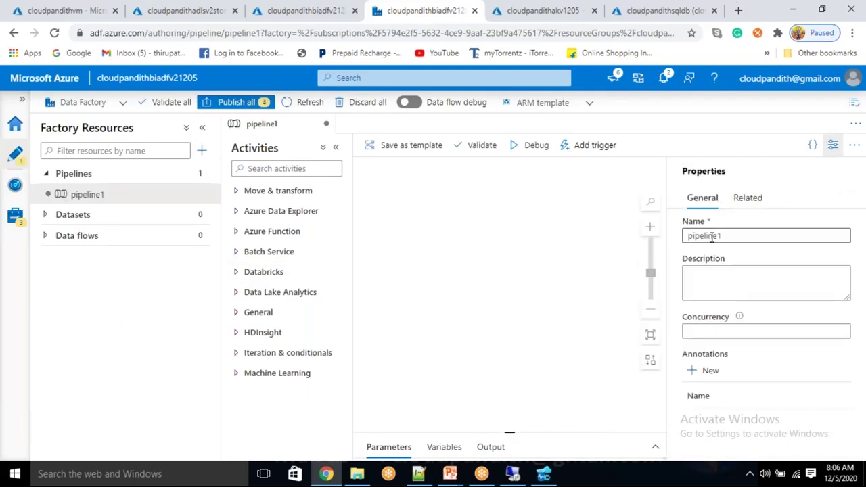
Rename pipeline1 to PL_DATA_FileSystem_ADLSGen2 and hide the Properties pane.
{"action": "double_click", "coordinate": [709, 244]}
{"action": "key", "text": "BackSpace"}
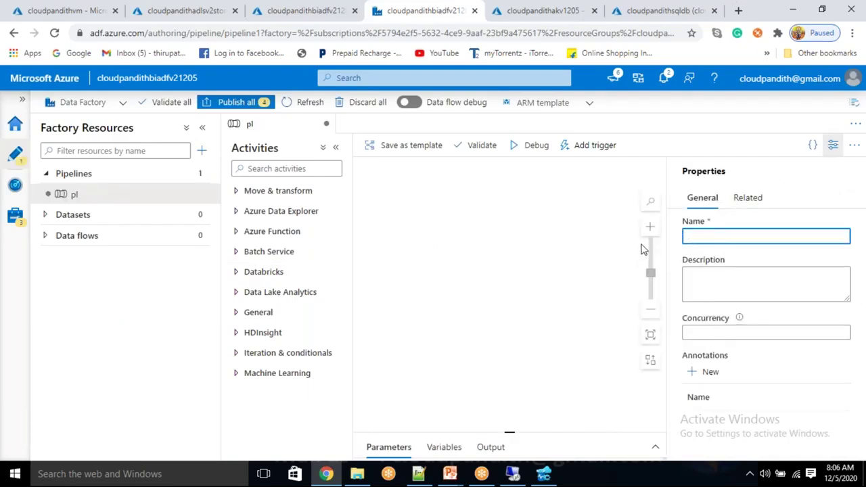
{"action": "type", "text": "PL_DATA_Fil"}
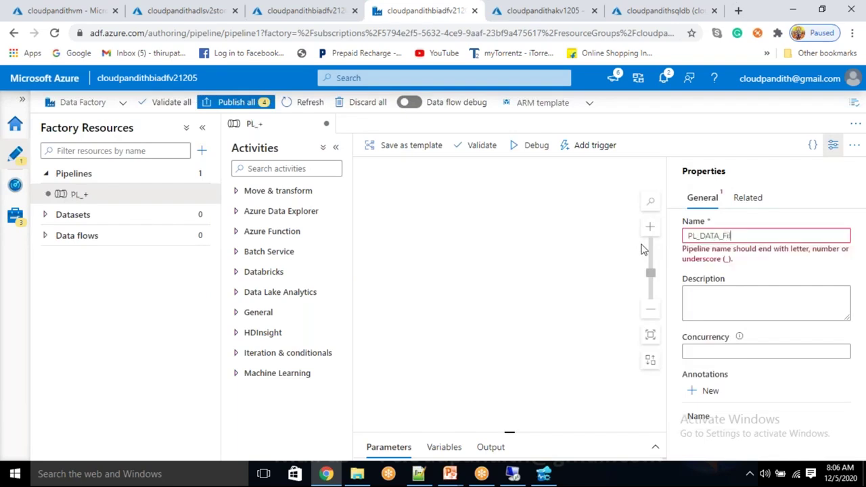
{"action": "type", "text": "eSystem_ADLSGen2"}
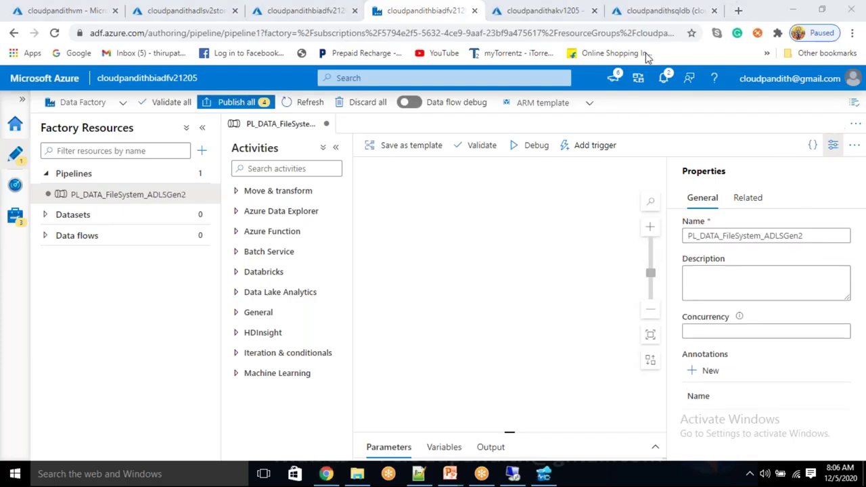
{"action": "left_click", "coordinate": [833, 145]}
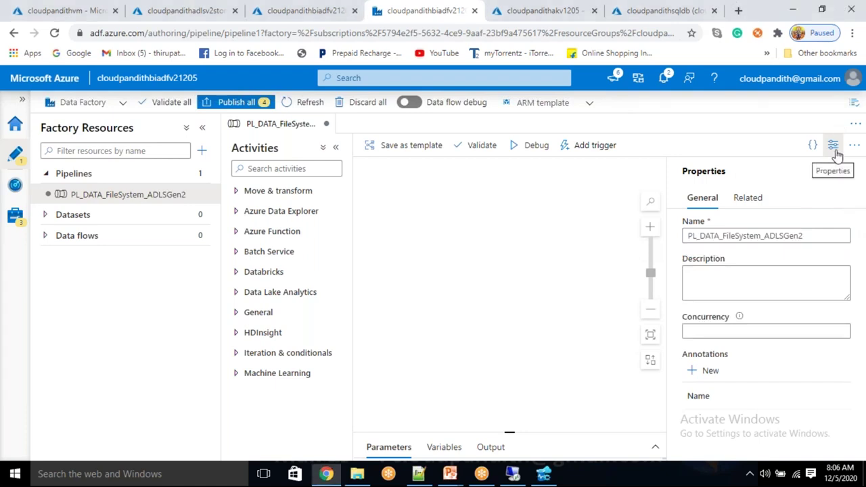
Place a Lookup activity on the canvas and name it Lookup_Metadata.
{"action": "left_click", "coordinate": [274, 169]}
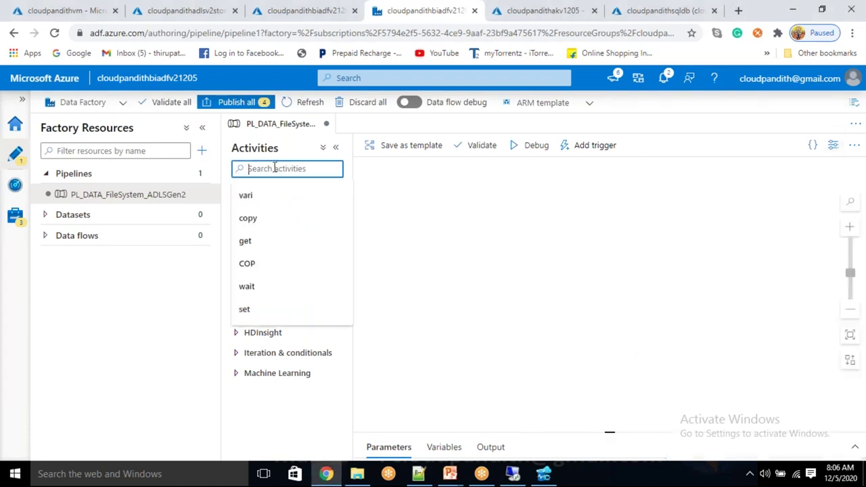
{"action": "type", "text": "lookup"}
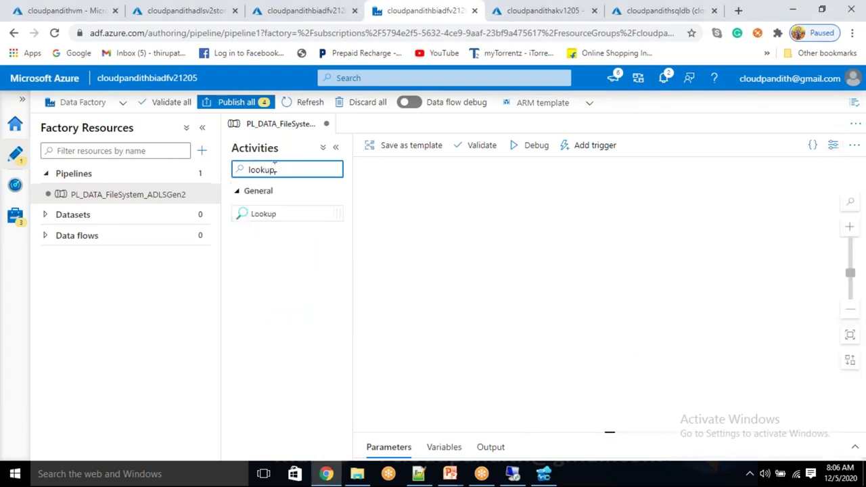
{"action": "left_click_drag", "start_coordinate": [261, 214], "coordinate": [476, 228]}
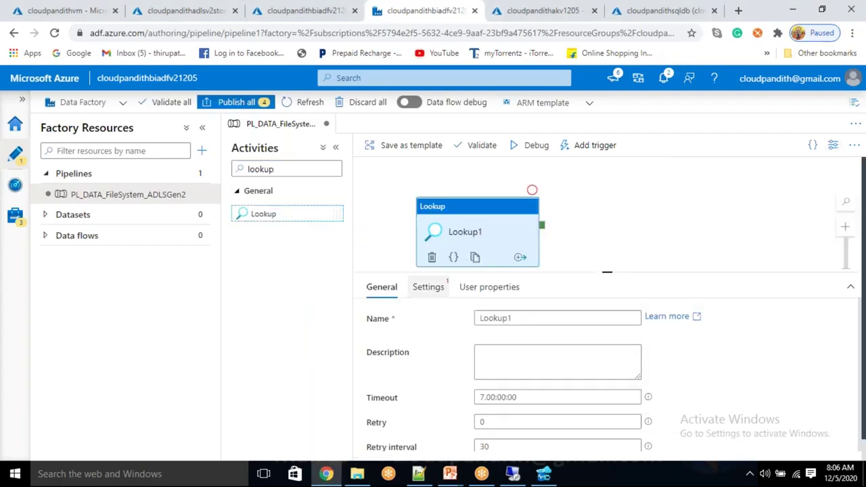
{"action": "left_click", "coordinate": [526, 322]}
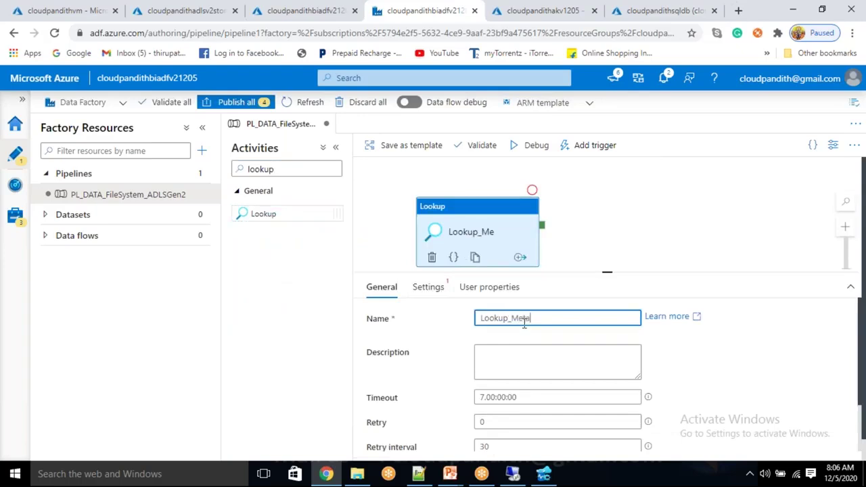
In the Lookup's settings, turn off First row only.
{"action": "left_click", "coordinate": [428, 286]}
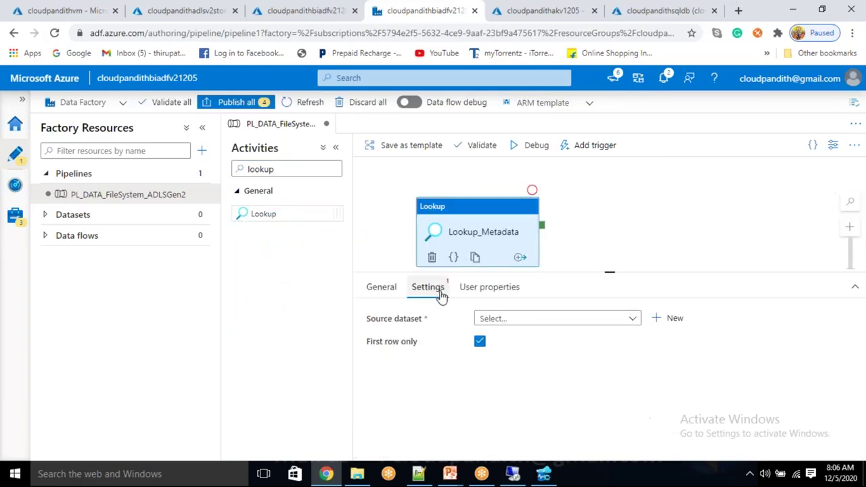
{"action": "left_click", "coordinate": [673, 321]}
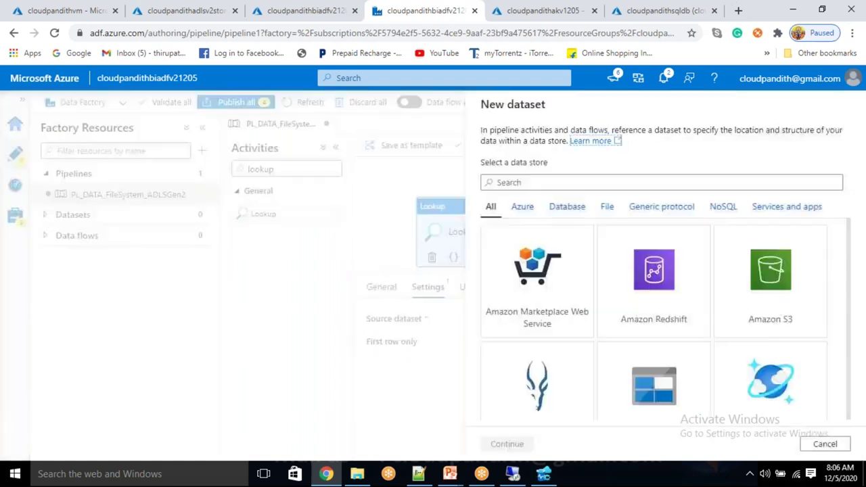
{"action": "left_click", "coordinate": [824, 444]}
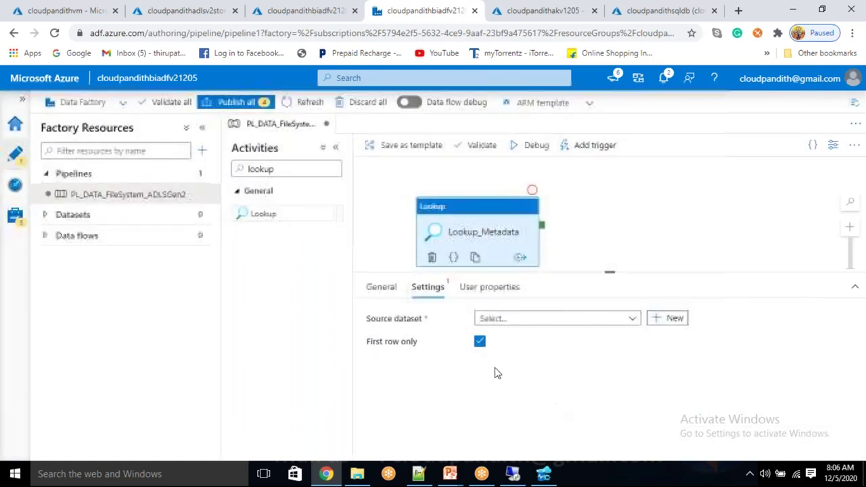
{"action": "left_click", "coordinate": [478, 342]}
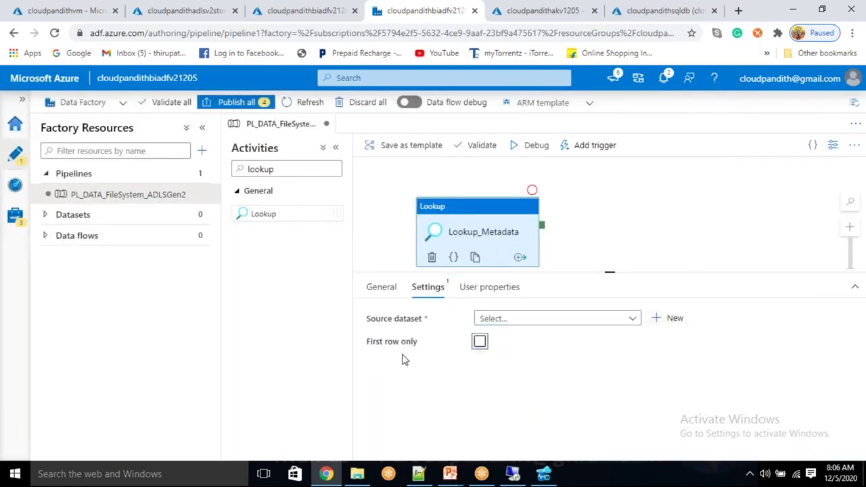
Create a new Azure SQL Database source dataset named DS_ASDB_LKP.
{"action": "left_click", "coordinate": [661, 320]}
{"action": "left_click", "coordinate": [580, 183]}
{"action": "type", "text": "sql "}
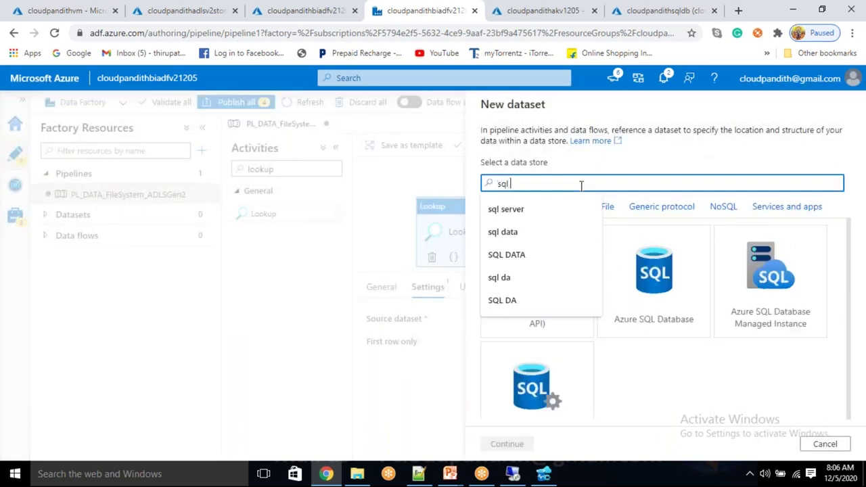
{"action": "type", "text": "data"}
{"action": "left_click", "coordinate": [540, 306]}
{"action": "left_click", "coordinate": [514, 444]}
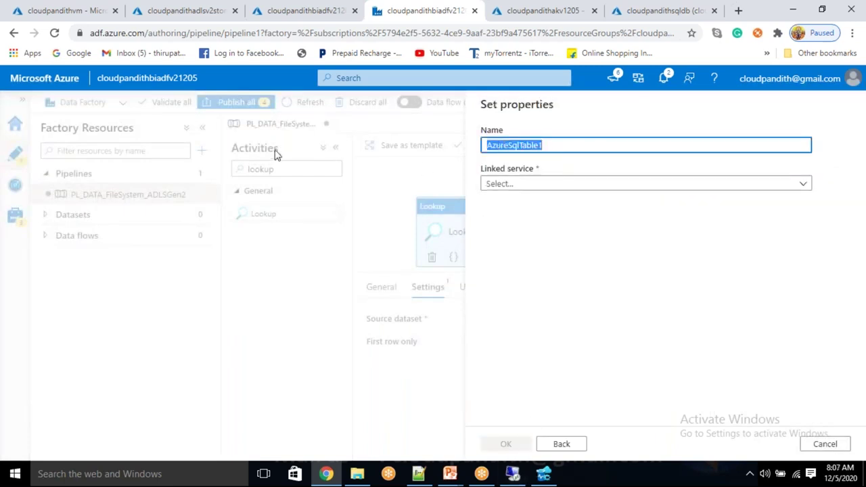
{"action": "type", "text": "DS_ASDB_"}
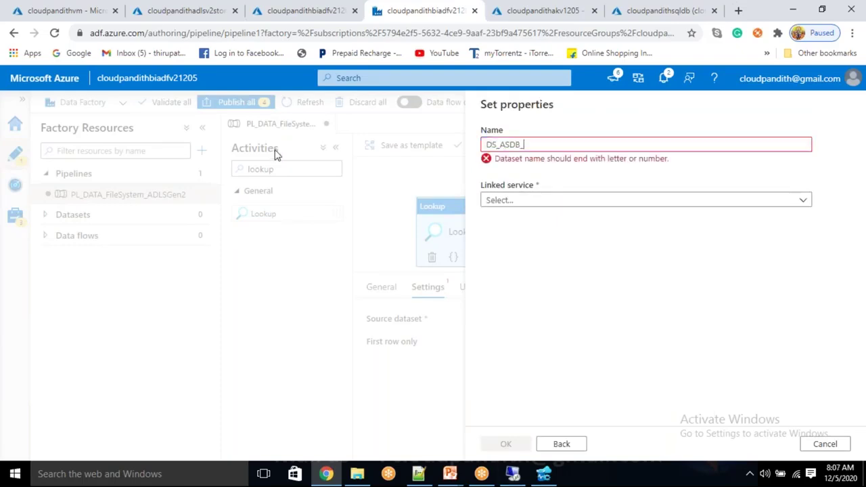
{"action": "type", "text": "LKP"}
Connect DS_ASDB_LKP through LS_ASDB with no table selected and confirm it.
{"action": "left_click", "coordinate": [555, 186]}
{"action": "left_click", "coordinate": [502, 264]}
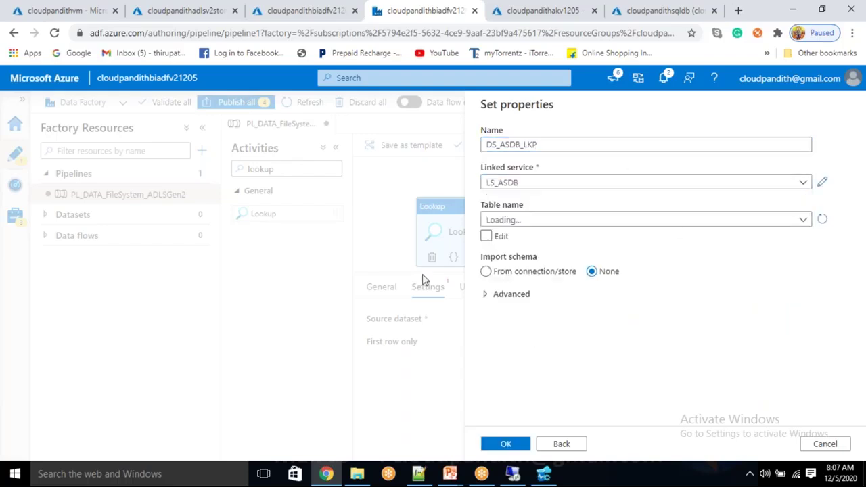
{"action": "left_click", "coordinate": [514, 221]}
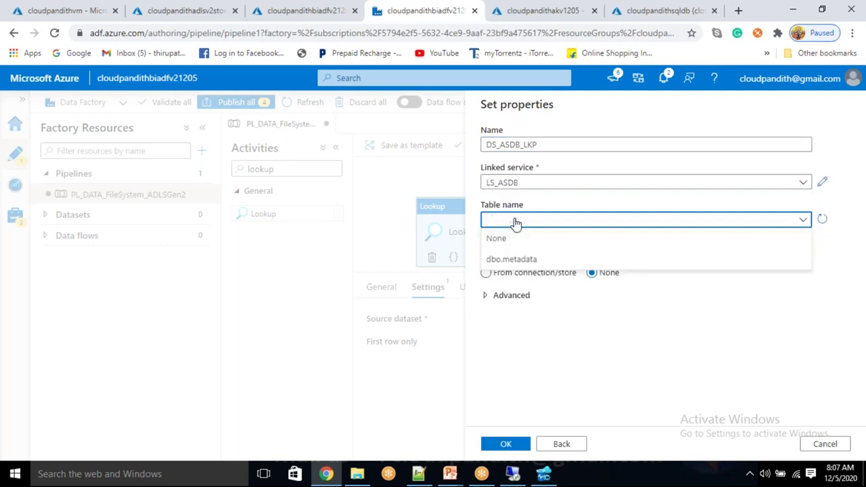
{"action": "left_click", "coordinate": [619, 353]}
{"action": "left_click", "coordinate": [514, 446]}
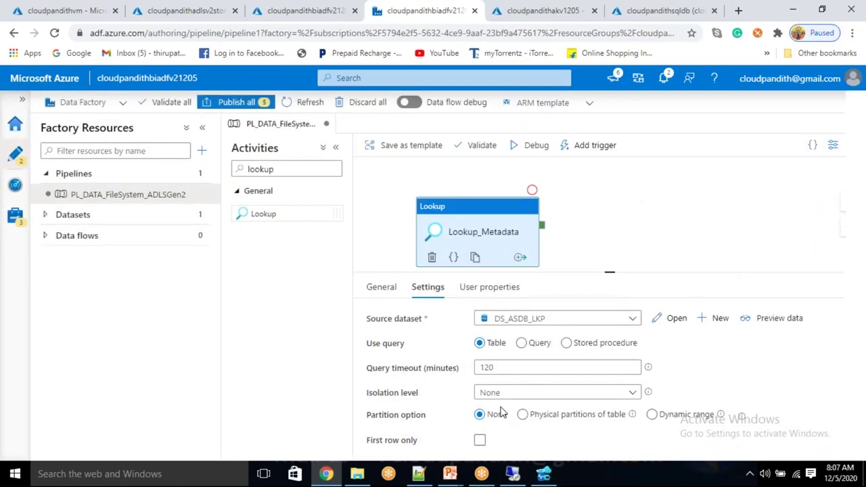
Switch the Lookup to a query, 'select * from metadata', and preview its rows.
{"action": "left_click", "coordinate": [525, 345]}
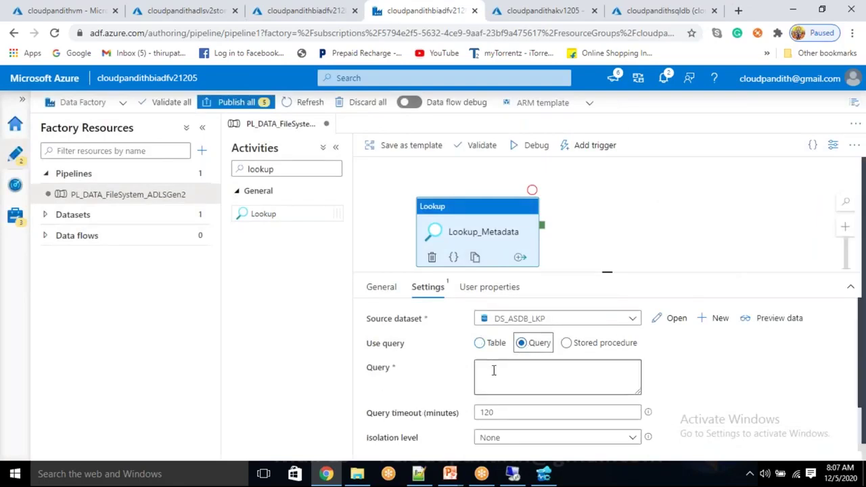
{"action": "left_click", "coordinate": [494, 370]}
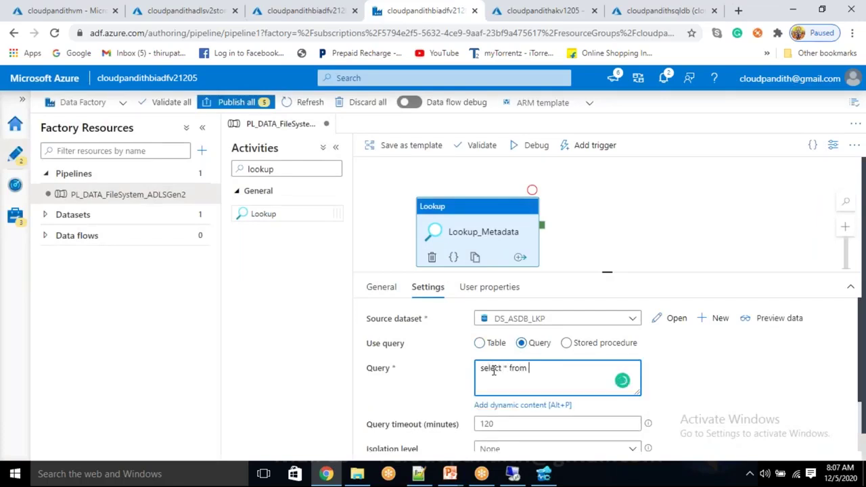
{"action": "type", "text": "select * from metadata"}
{"action": "left_click", "coordinate": [771, 320]}
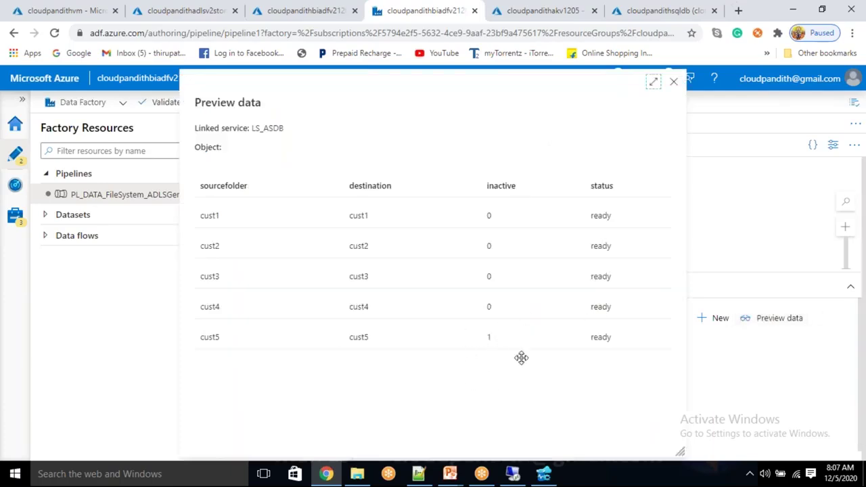
{"action": "left_click", "coordinate": [673, 81]}
Add filters inactive=0 and status<>'success', previewing until only cust1 to cust4 remain.
{"action": "left_click", "coordinate": [573, 371]}
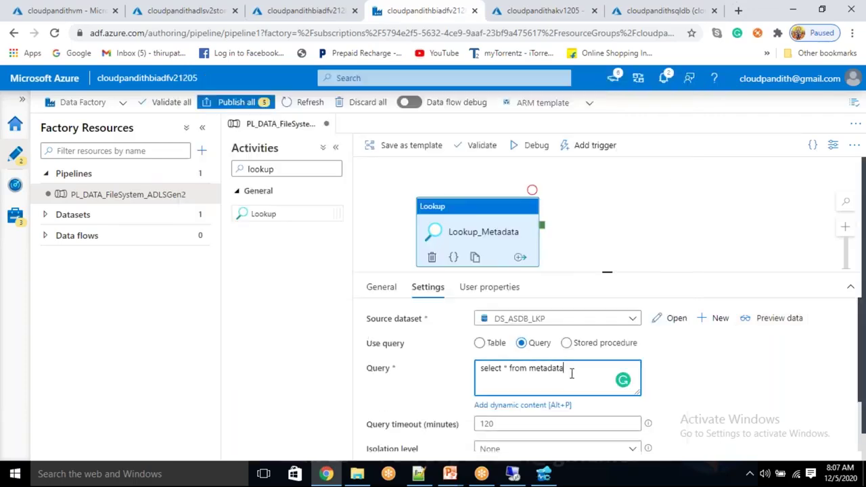
{"action": "type", "text": "where inactive=0"}
{"action": "left_click", "coordinate": [782, 320]}
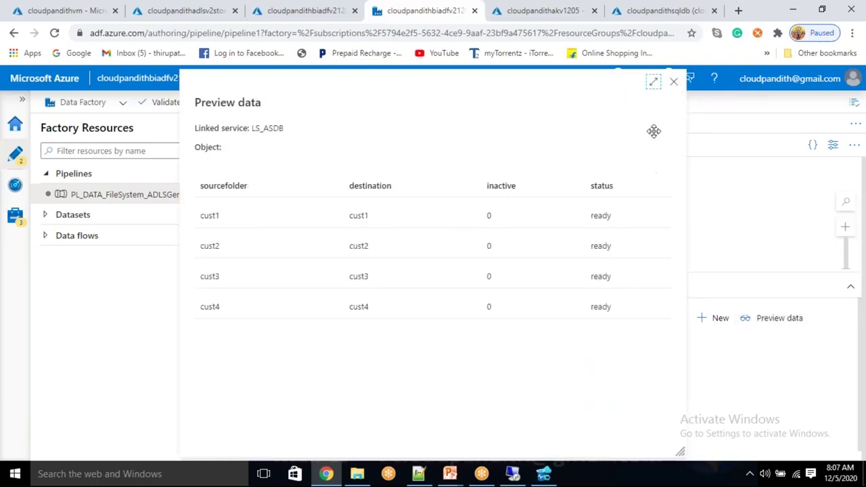
{"action": "left_click", "coordinate": [674, 83]}
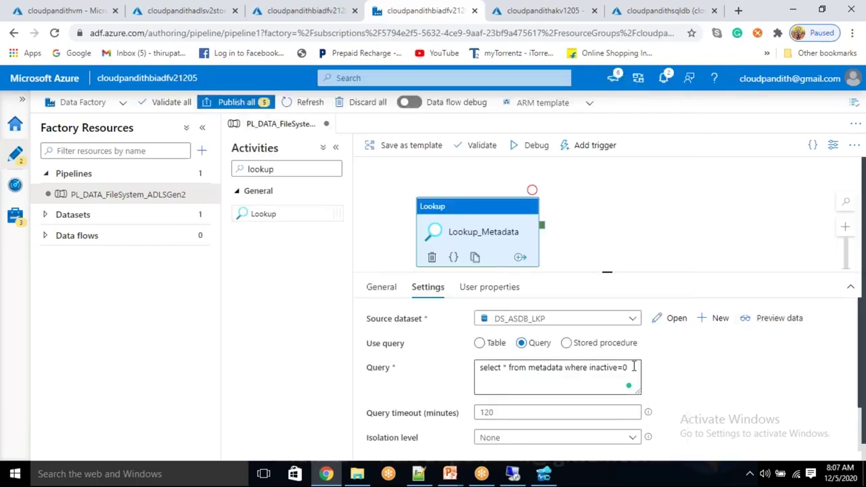
{"action": "left_click", "coordinate": [631, 367]}
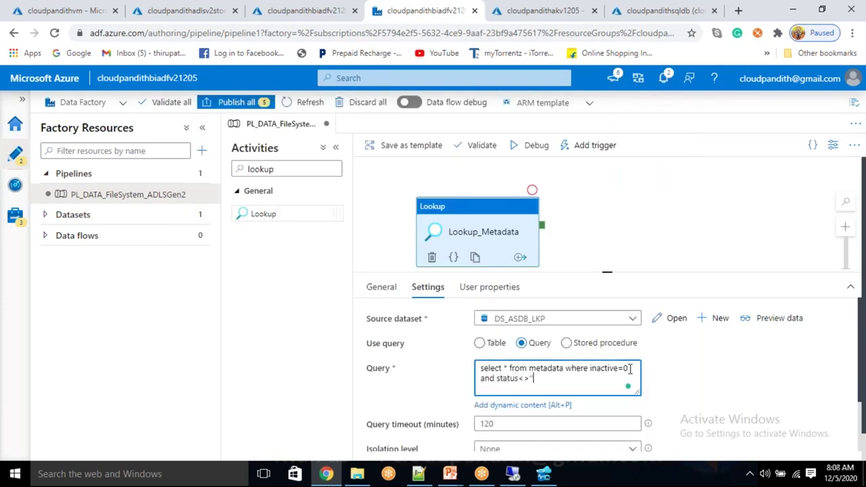
{"action": "type", "text": "ss'"}
{"action": "left_click", "coordinate": [758, 318]}
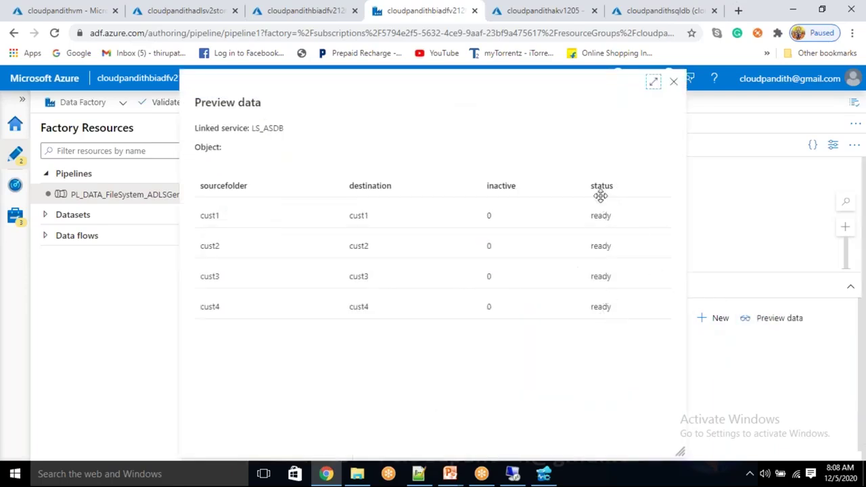
{"action": "left_click", "coordinate": [673, 82]}
Add a ForEach activity beside Lookup_Metadata on the pipeline canvas.
{"action": "left_click_drag", "start_coordinate": [466, 222], "coordinate": [458, 212]}
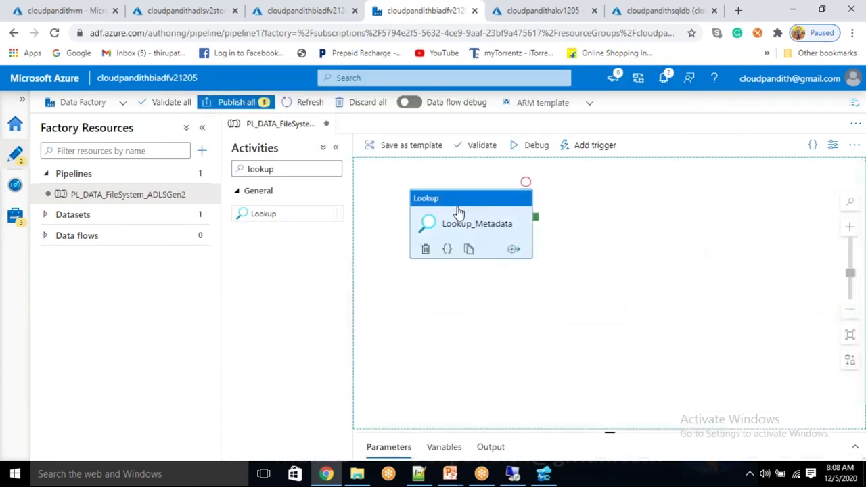
{"action": "left_click_drag", "start_coordinate": [278, 169], "coordinate": [192, 184]}
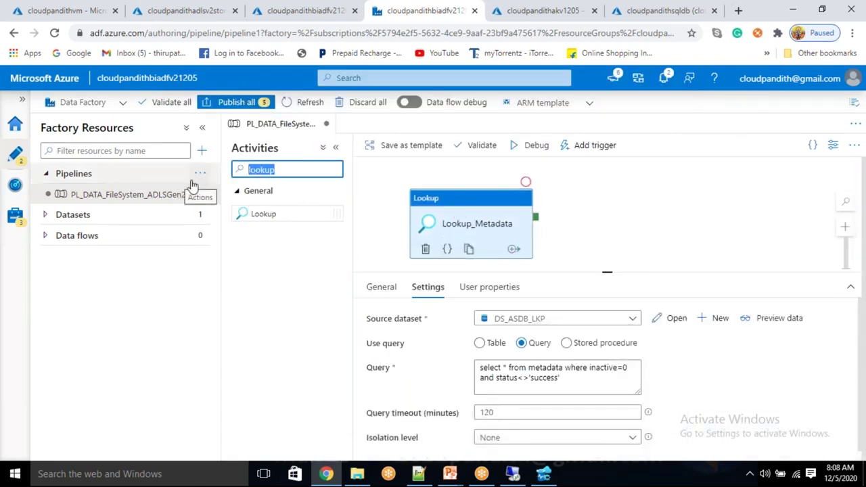
{"action": "type", "text": "forea"}
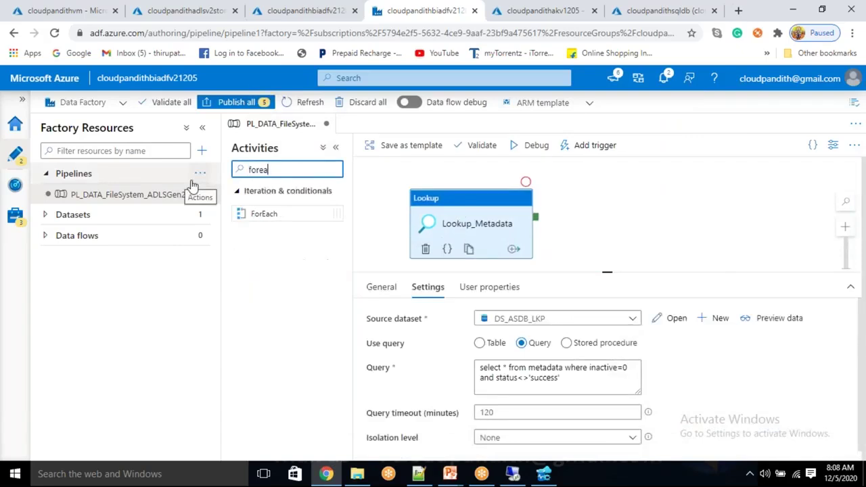
{"action": "left_click_drag", "start_coordinate": [277, 212], "coordinate": [641, 220]}
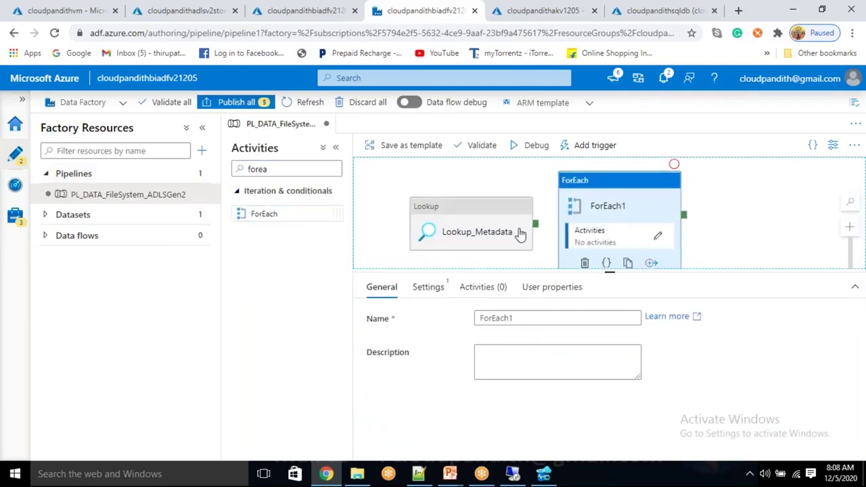
Link Lookup_Metadata's success output to ForEach1 and review both activities' properties.
{"action": "left_click_drag", "start_coordinate": [535, 222], "coordinate": [648, 214]}
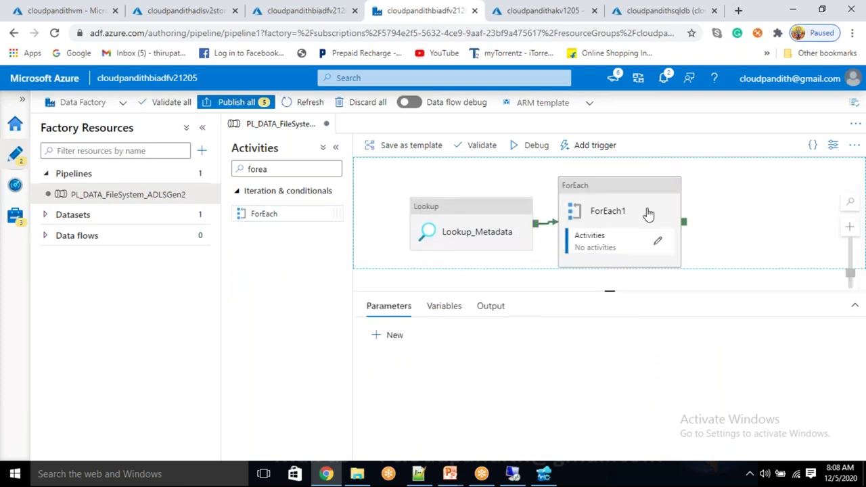
{"action": "left_click", "coordinate": [642, 213]}
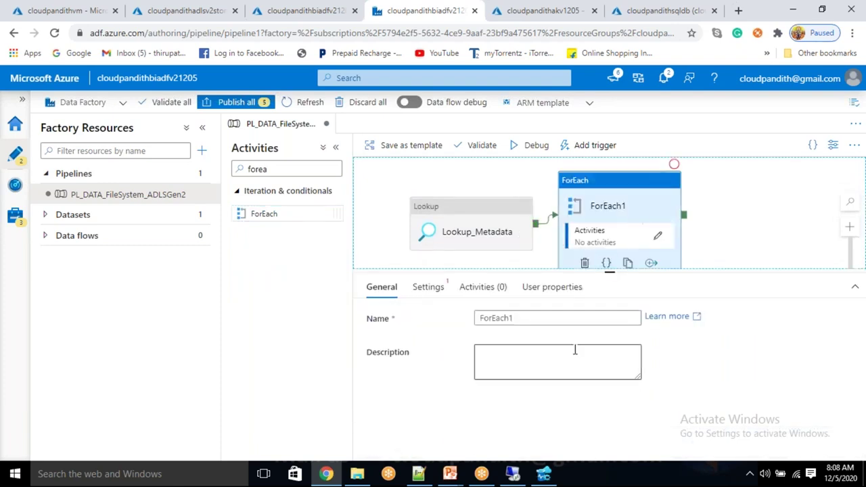
{"action": "left_click_drag", "start_coordinate": [610, 273], "coordinate": [619, 310]}
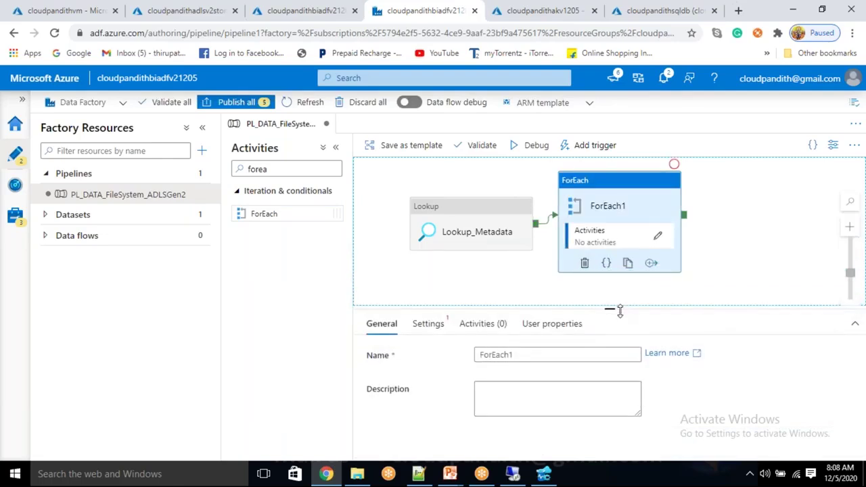
{"action": "left_click", "coordinate": [471, 237]}
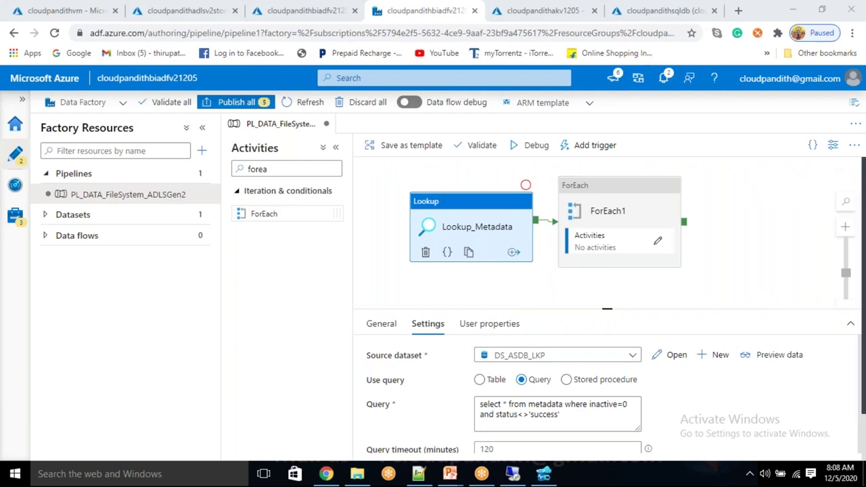
Debug-run the pipeline with Debug Until stopping after Lookup_Metadata, then refresh its status.
{"action": "left_click", "coordinate": [526, 184]}
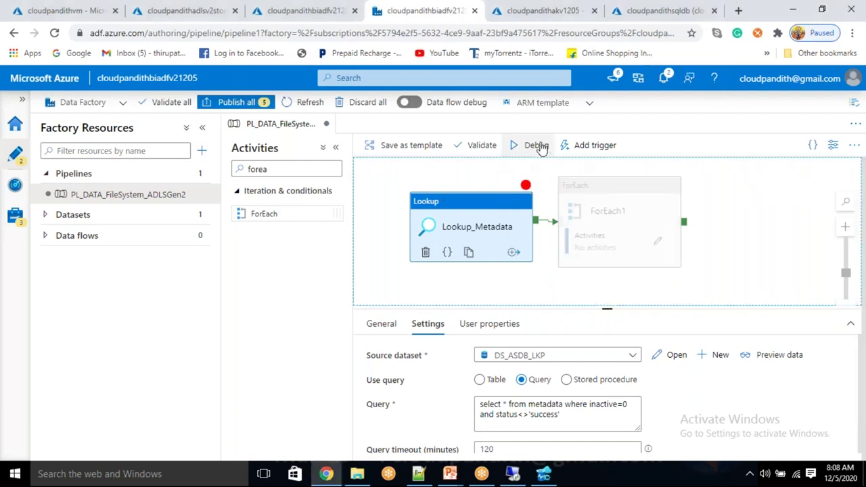
{"action": "left_click", "coordinate": [539, 145]}
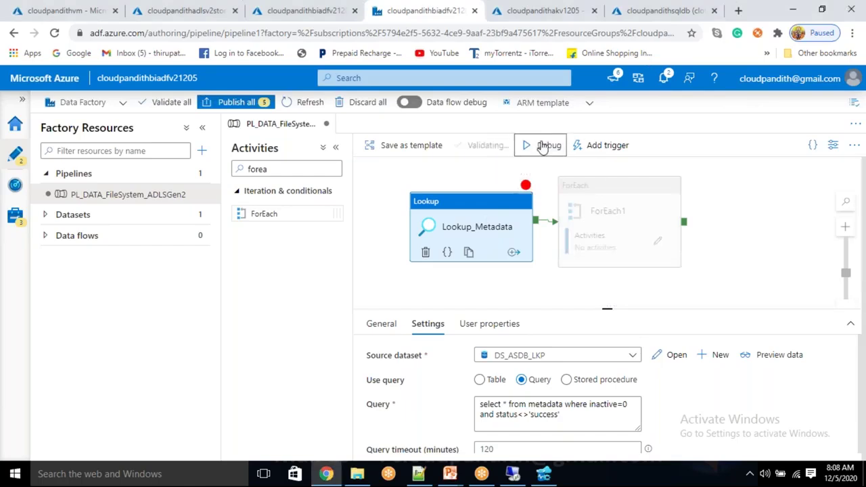
{"action": "left_click", "coordinate": [568, 296]}
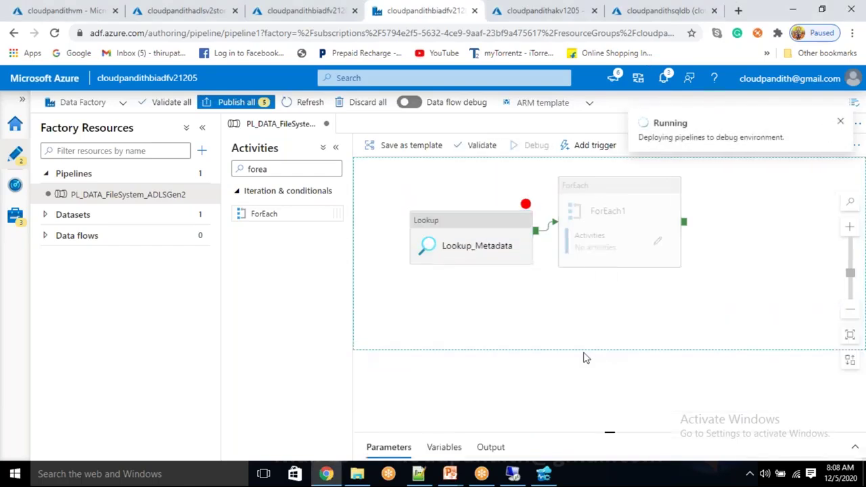
{"action": "left_click_drag", "start_coordinate": [609, 431], "coordinate": [607, 349]}
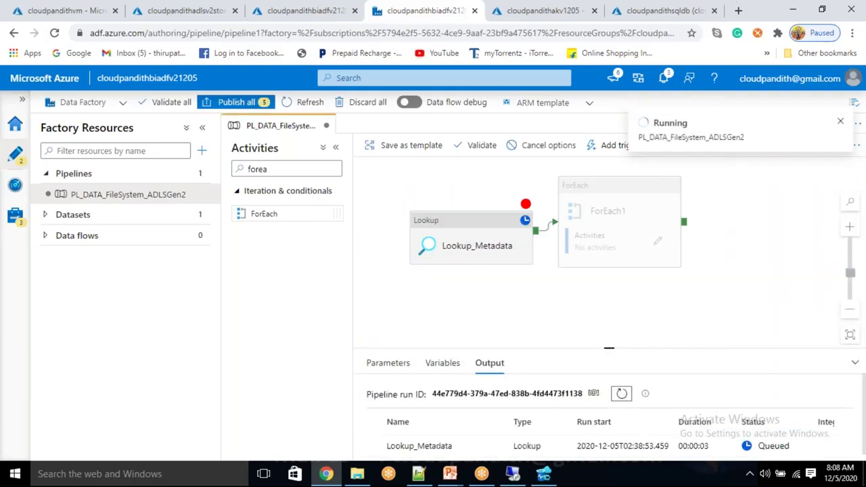
{"action": "left_click", "coordinate": [621, 367]}
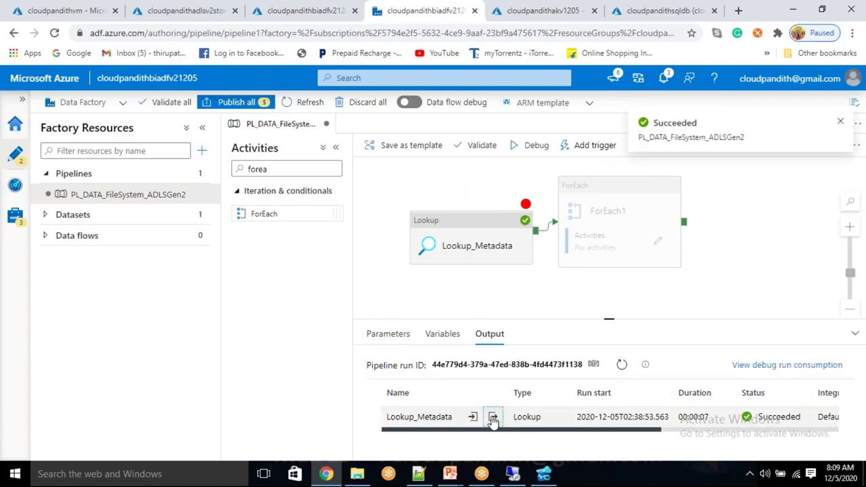
Copy Lookup_Metadata's four-record JSON output for use in the Notepad++ scratch file.
{"action": "left_click", "coordinate": [493, 417]}
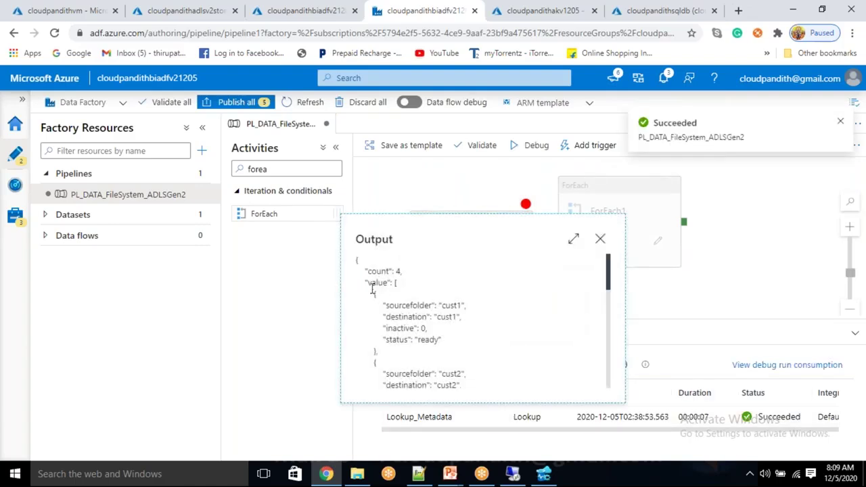
{"action": "left_click_drag", "start_coordinate": [365, 238], "coordinate": [399, 242]}
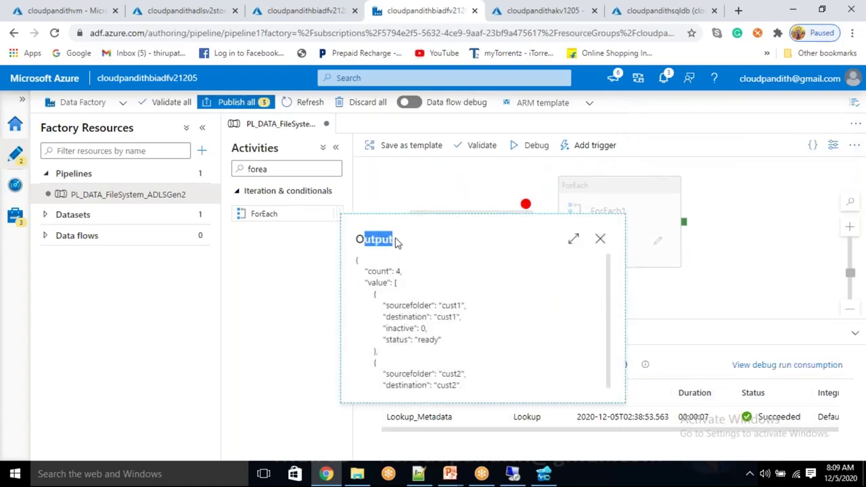
{"action": "left_click_drag", "start_coordinate": [372, 283], "coordinate": [387, 359]}
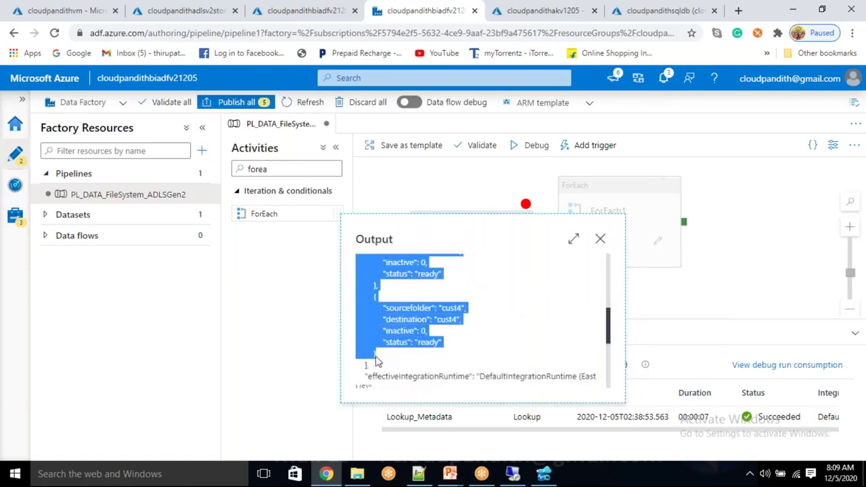
{"action": "left_click", "coordinate": [418, 473]}
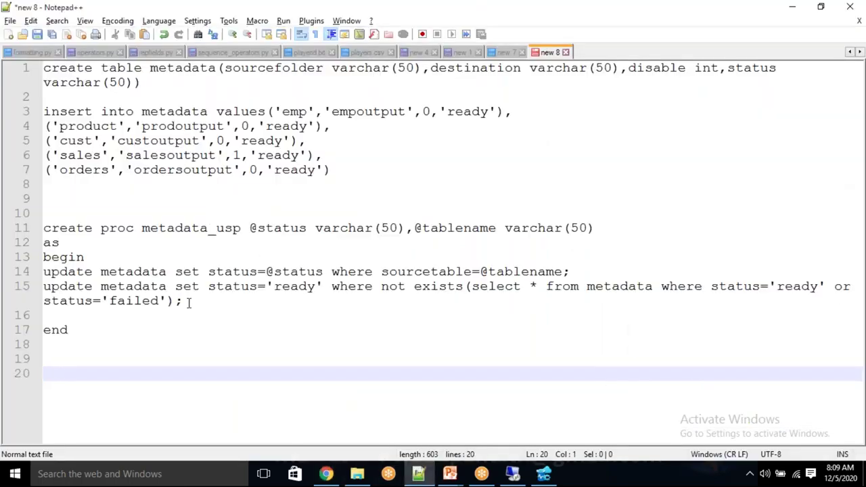
Paste the cust1–cust4 JSON records below the procedure and highlight the sourcefolder keys.
{"action": "key", "text": "ctrl+v"}
{"action": "scroll", "coordinate": [139, 203], "scroll_direction": "up", "scroll_amount": 1}
{"action": "left_click_drag", "start_coordinate": [134, 199], "coordinate": [158, 257]}
{"action": "left_click_drag", "start_coordinate": [122, 285], "coordinate": [125, 347]}
{"action": "left_click_drag", "start_coordinate": [136, 386], "coordinate": [160, 444]}
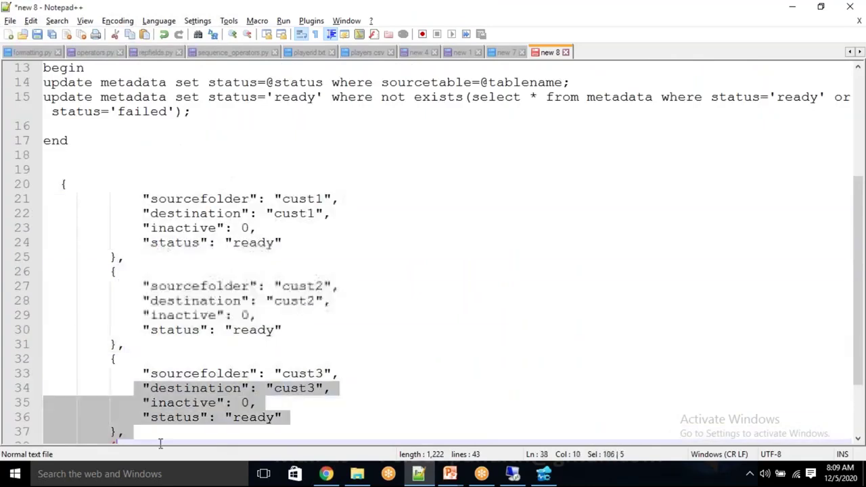
{"action": "left_click", "coordinate": [374, 257]}
{"action": "double_click", "coordinate": [215, 184]}
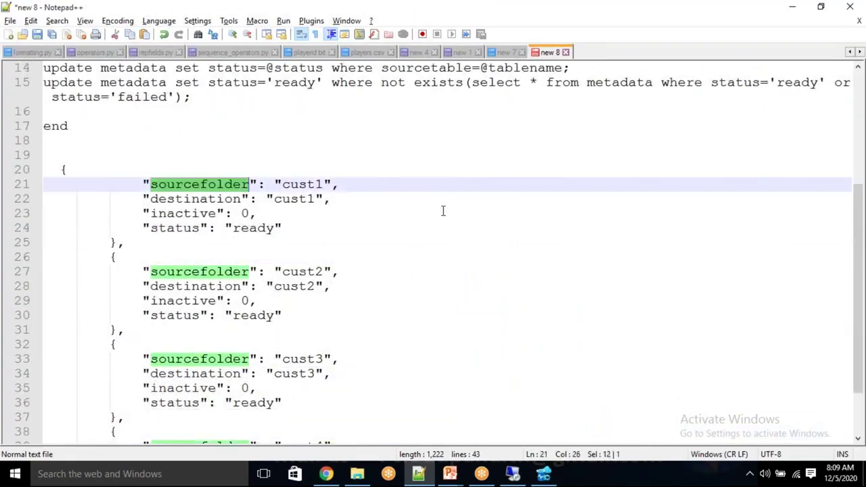
{"action": "key", "text": "alt+Tab"}
Remove the debug stop on Lookup_Metadata and rename ForEach1 to ForEach_Item.
{"action": "left_click", "coordinate": [601, 240]}
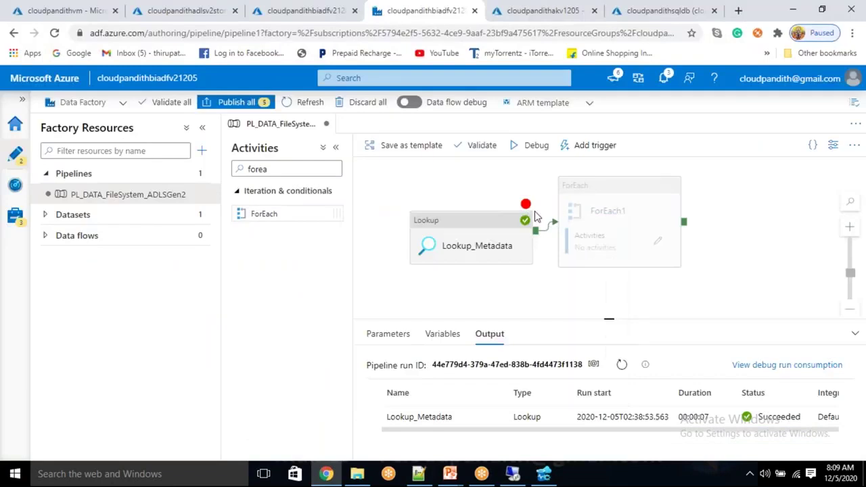
{"action": "left_click", "coordinate": [526, 203]}
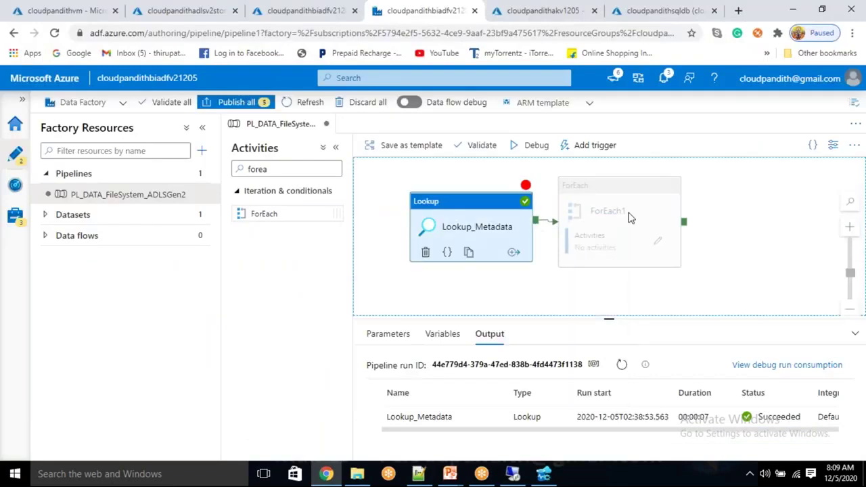
{"action": "left_click", "coordinate": [525, 185]}
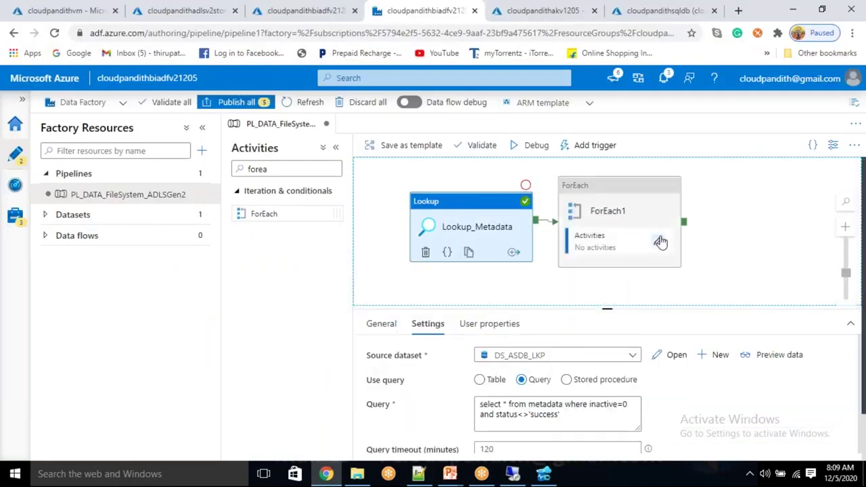
{"action": "left_click", "coordinate": [626, 212]}
{"action": "left_click", "coordinate": [533, 356]}
{"action": "key", "text": "BackSpace"}
{"action": "type", "text": "_"}
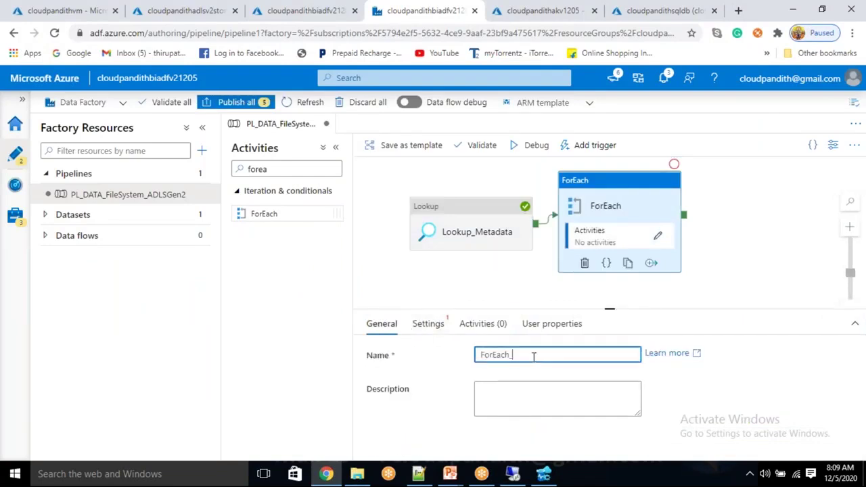
{"action": "type", "text": "Item"}
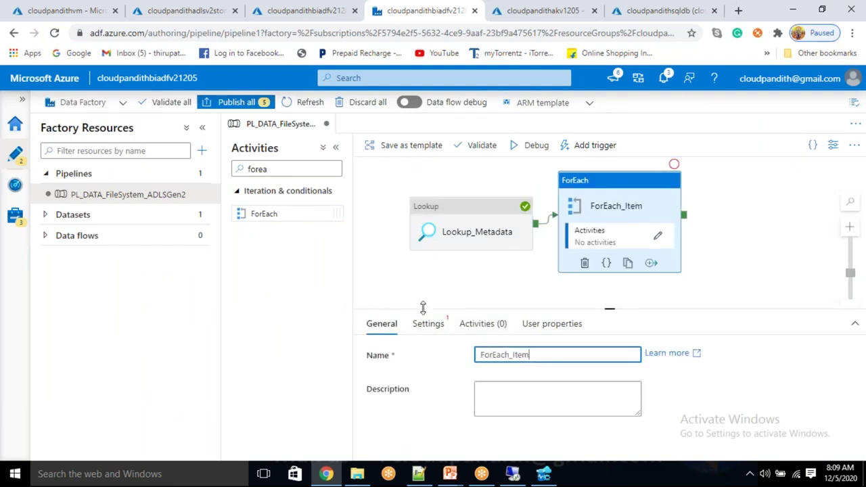
Set ForEach_Item to iterate sequentially and begin on its Items expression.
{"action": "left_click", "coordinate": [428, 323]}
{"action": "left_click", "coordinate": [480, 355]}
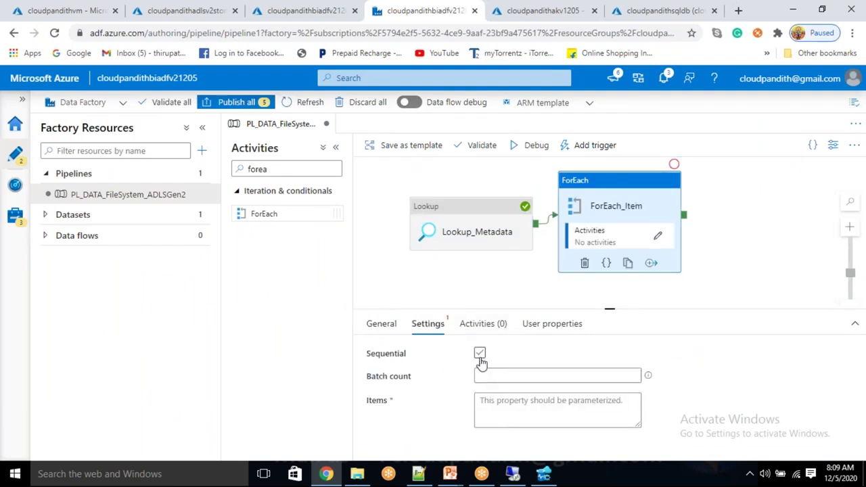
{"action": "left_click", "coordinate": [480, 355]}
{"action": "left_click", "coordinate": [502, 394]}
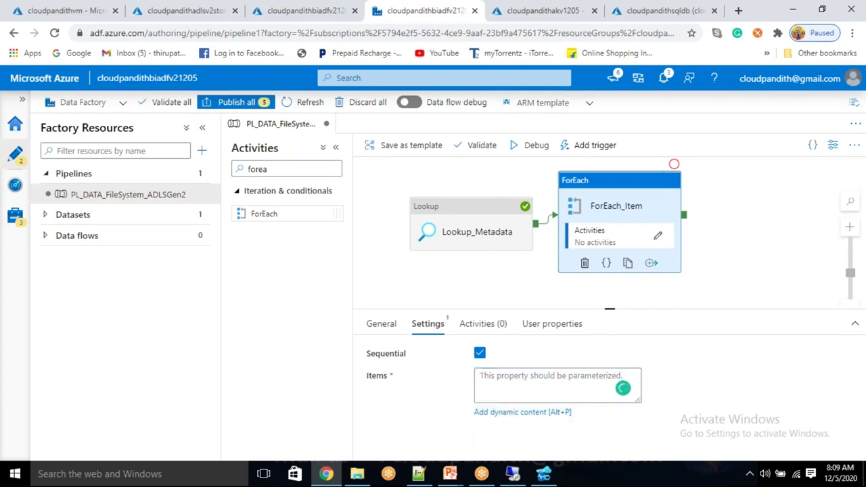
{"action": "left_click", "coordinate": [504, 414]}
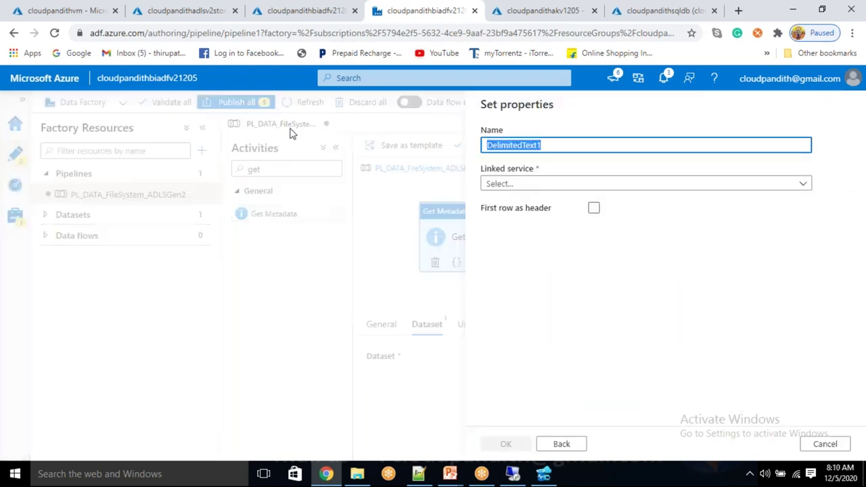
Name the Get Metadata activity's new dataset DS_FS_Generic.
{"action": "key", "text": "BackSpace"}
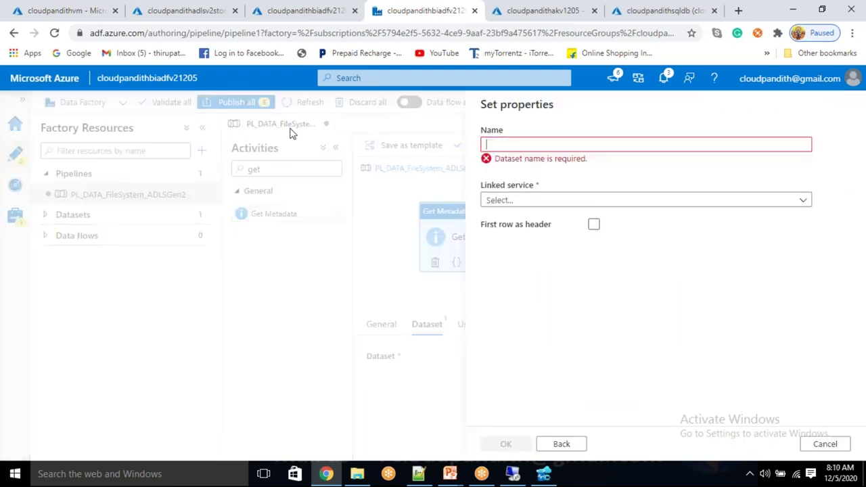
{"action": "type", "text": "Csb"}
{"action": "key", "text": "BackSpace"}
{"action": "key", "text": "BackSpace"}
{"action": "key", "text": "BackSpace"}
{"action": "type", "text": "DS_"}
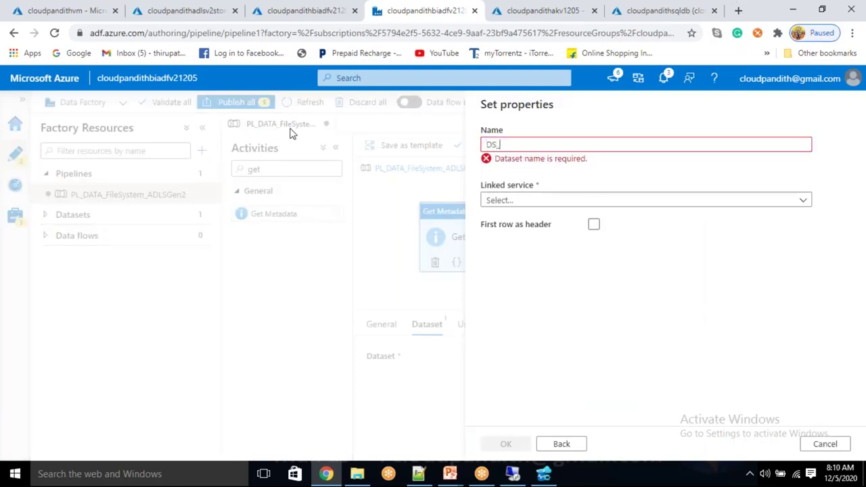
{"action": "type", "text": "FS_"}
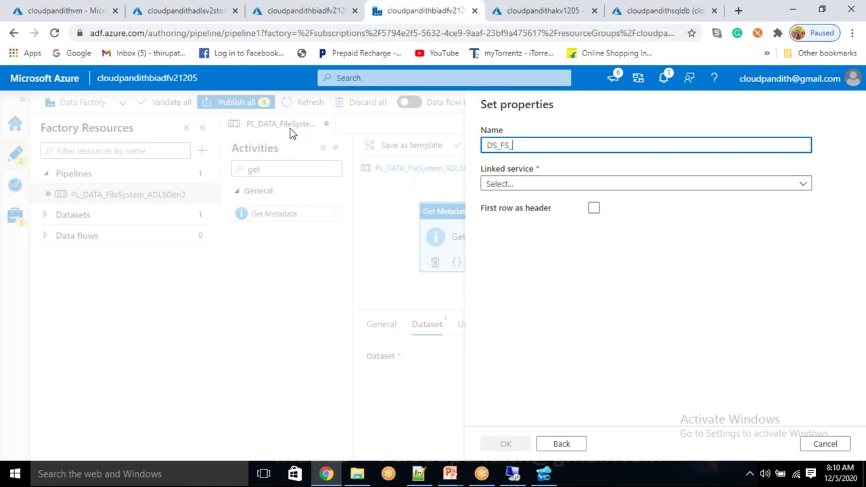
{"action": "type", "text": "Genetric"}
{"action": "key", "text": "BackSpace"}
{"action": "type", "text": "ric"}
{"action": "key", "text": "BackSpace"}
{"action": "key", "text": "BackSpace"}
{"action": "type", "text": "ic"}
Base the dataset on LS_FileSystem with first row as header and create it.
{"action": "left_click", "coordinate": [544, 183]}
{"action": "left_click", "coordinate": [507, 265]}
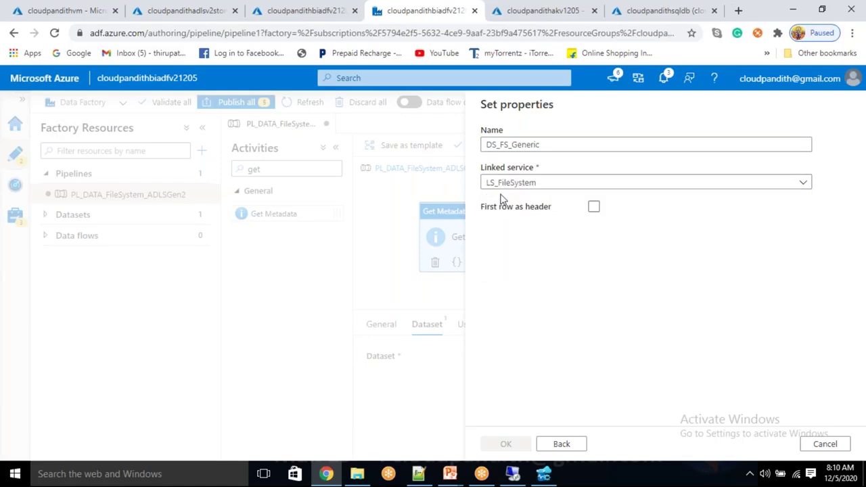
{"action": "left_click", "coordinate": [624, 258]}
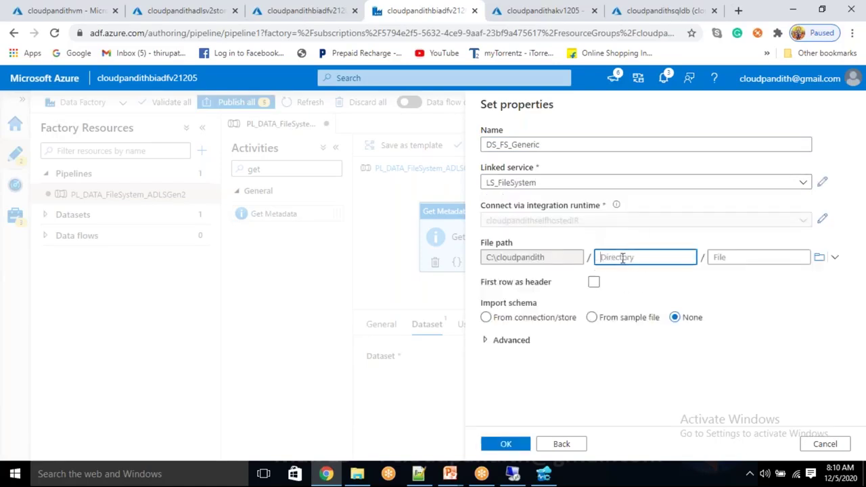
{"action": "left_click", "coordinate": [594, 281]}
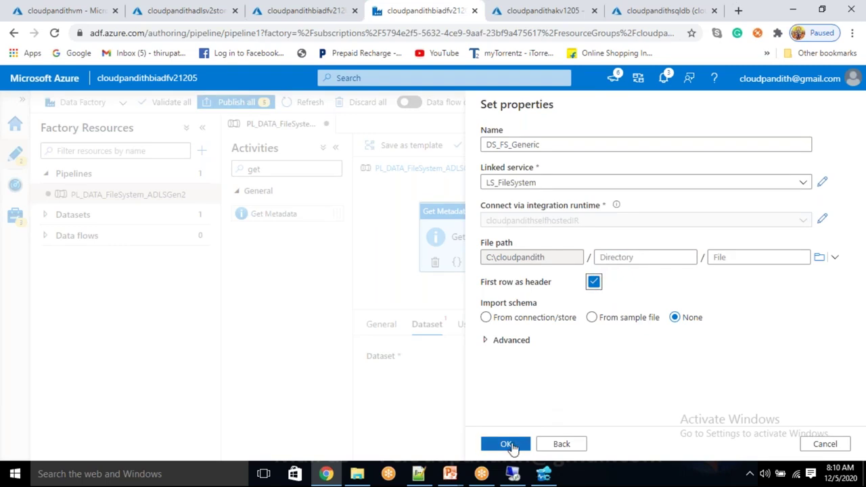
{"action": "left_click", "coordinate": [512, 447]}
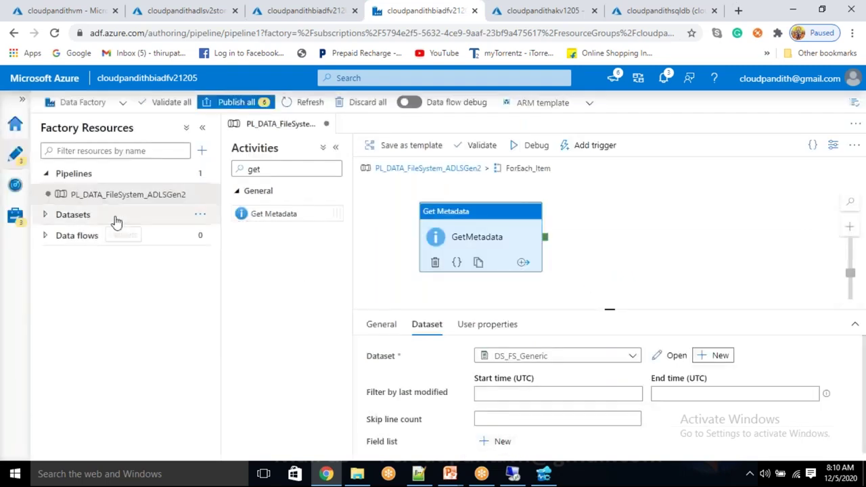
Open DS_FS_Generic and add a dataset parameter named sourcefn.
{"action": "left_click", "coordinate": [112, 220]}
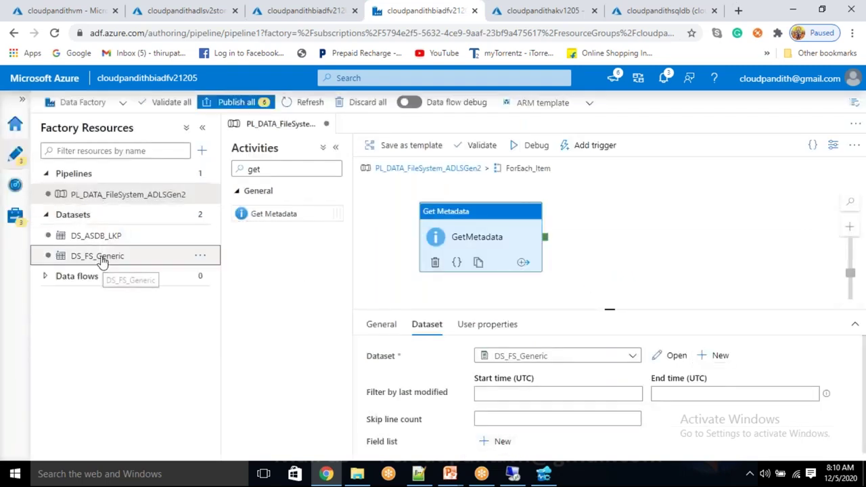
{"action": "left_click", "coordinate": [101, 258]}
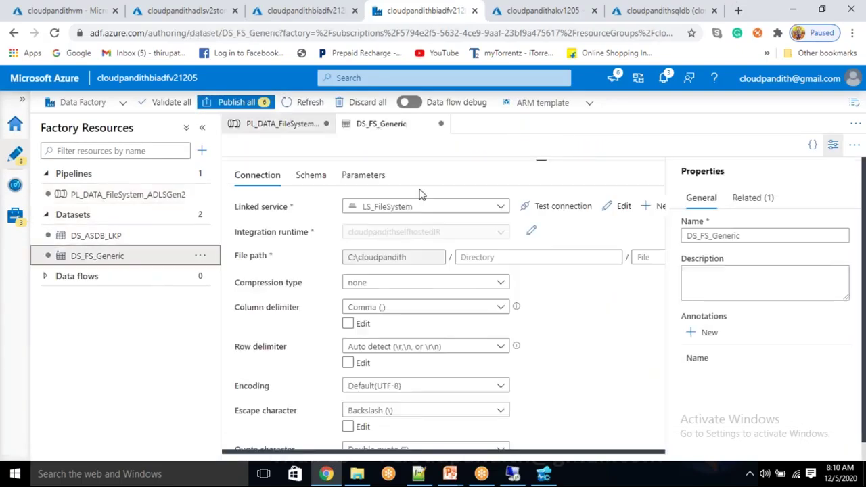
{"action": "left_click", "coordinate": [378, 178]}
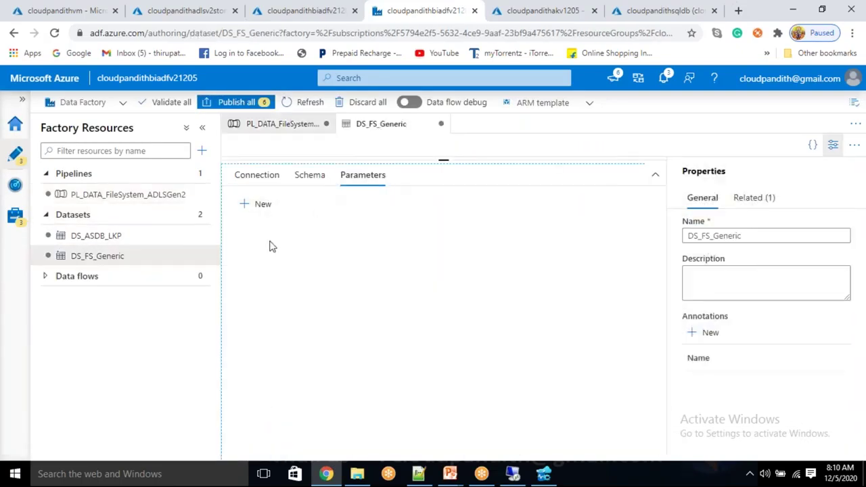
{"action": "left_click", "coordinate": [262, 204]}
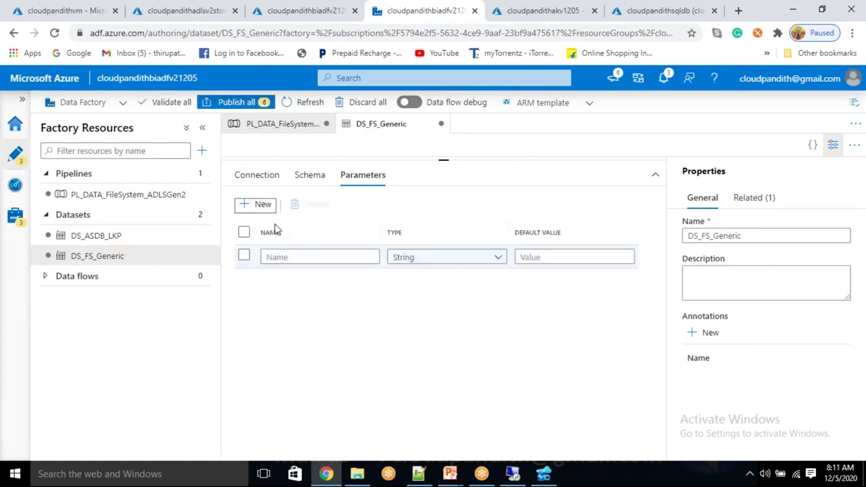
{"action": "left_click", "coordinate": [285, 257]}
{"action": "type", "text": "sfolder"}
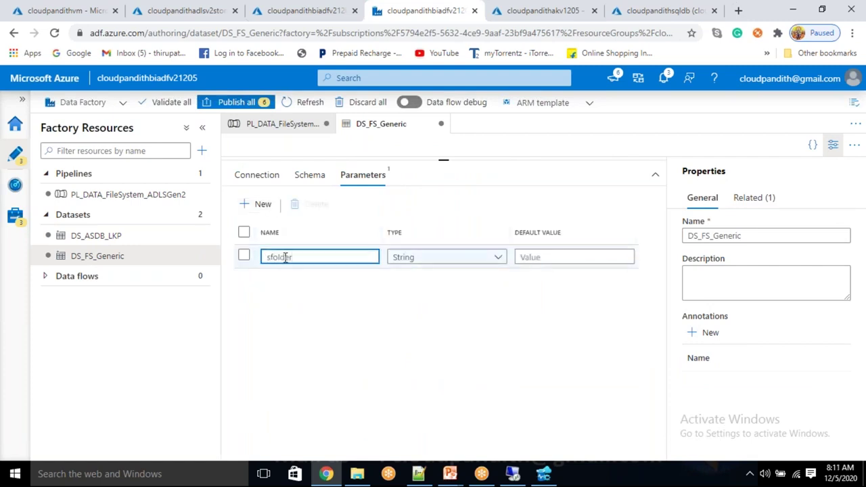
{"action": "type", "text": "name"}
{"action": "key", "text": "ctrl+a"}
{"action": "type", "text": "sour"}
{"action": "key", "text": "BackSpace"}
{"action": "key", "text": "BackSpace"}
{"action": "key", "text": "BackSpace"}
{"action": "type", "text": "ourcefn"}
{"action": "left_click", "coordinate": [264, 177]}
{"action": "left_click", "coordinate": [480, 272]}
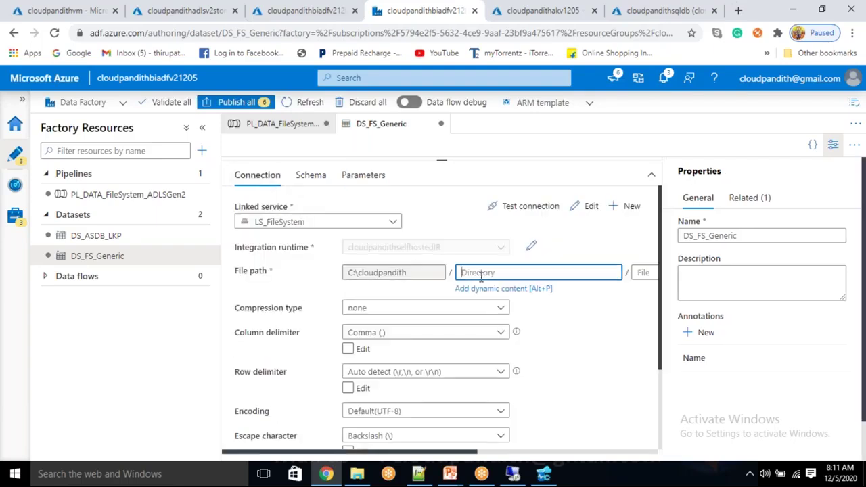
{"action": "left_click", "coordinate": [482, 288]}
{"action": "scroll", "coordinate": [539, 392], "scroll_direction": "down", "scroll_amount": 3}
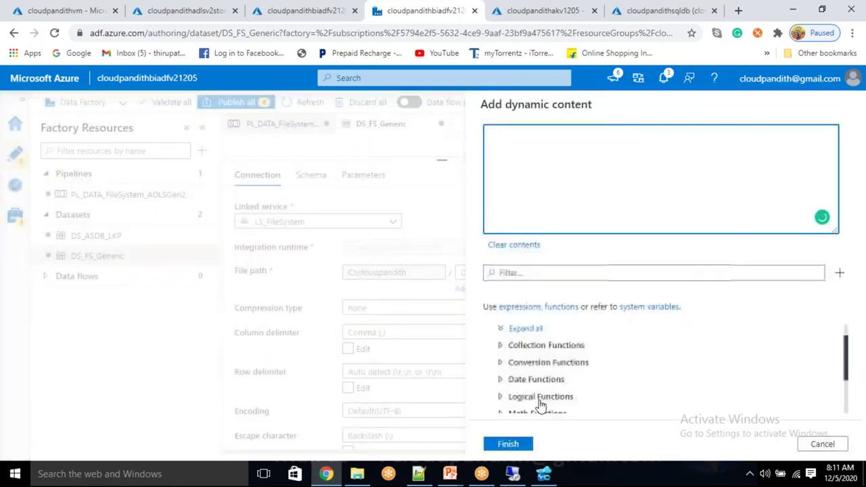
{"action": "left_click", "coordinate": [538, 410]}
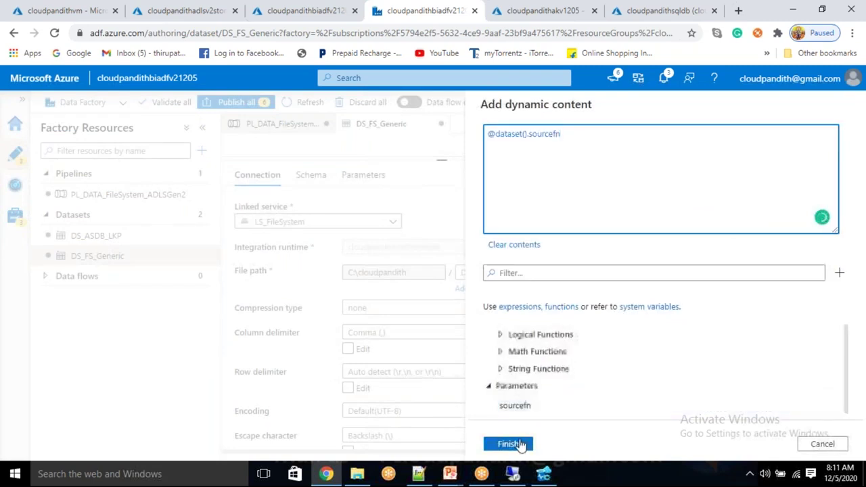
{"action": "left_click", "coordinate": [518, 445]}
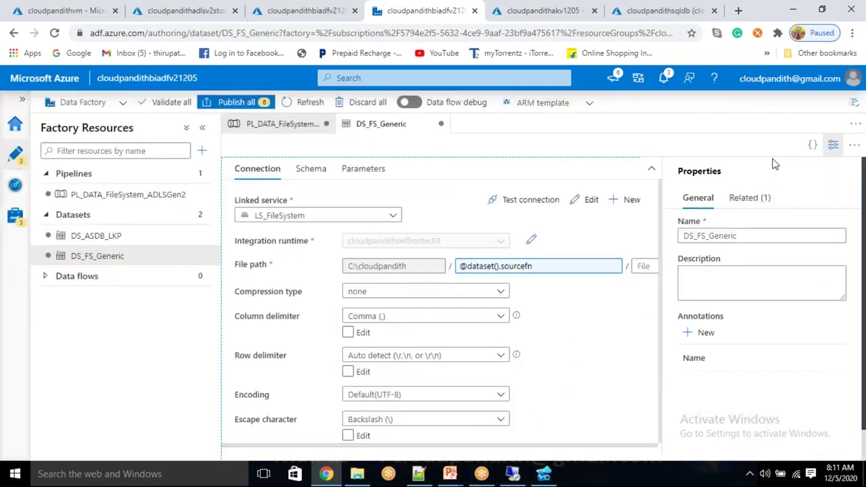
{"action": "left_click", "coordinate": [834, 147]}
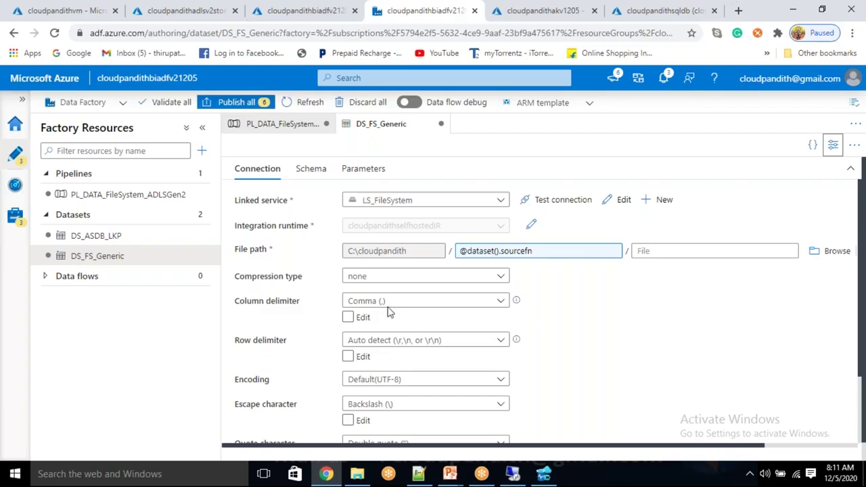
Open the PL_DATA_FileSystem_ADLSGen2 pipeline and check the sourcefolder field name in the notes.
{"action": "left_click", "coordinate": [129, 195]}
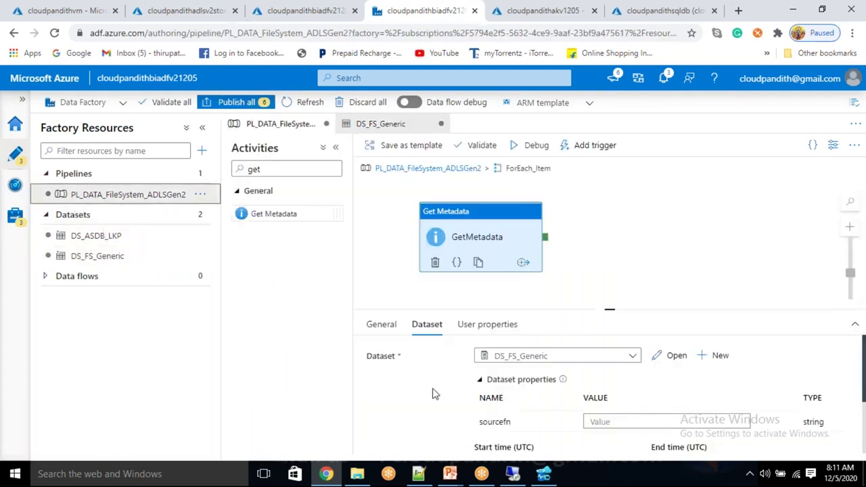
{"action": "scroll", "coordinate": [433, 393], "scroll_direction": "down", "scroll_amount": 3}
{"action": "scroll", "coordinate": [644, 381], "scroll_direction": "up", "scroll_amount": 3}
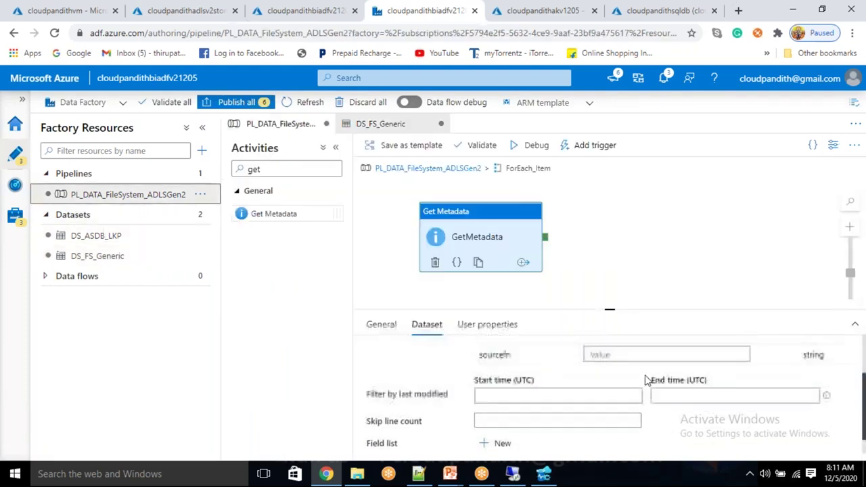
{"action": "left_click", "coordinate": [613, 421]}
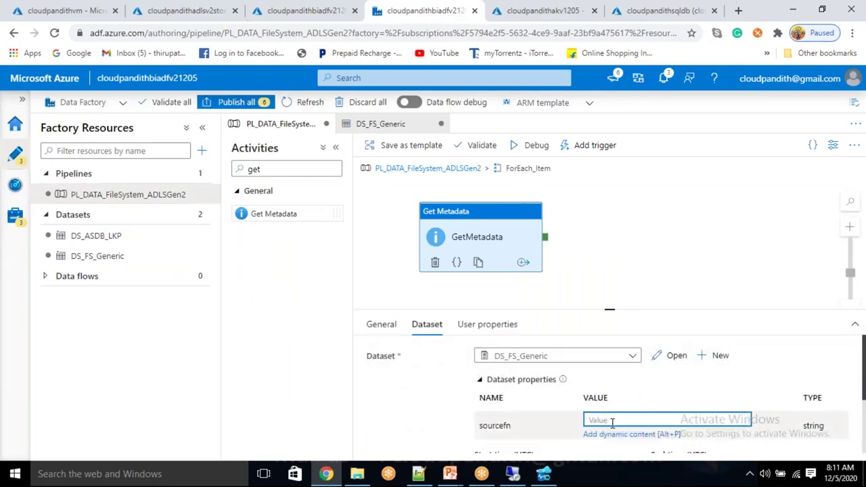
{"action": "type", "text": "@i"}
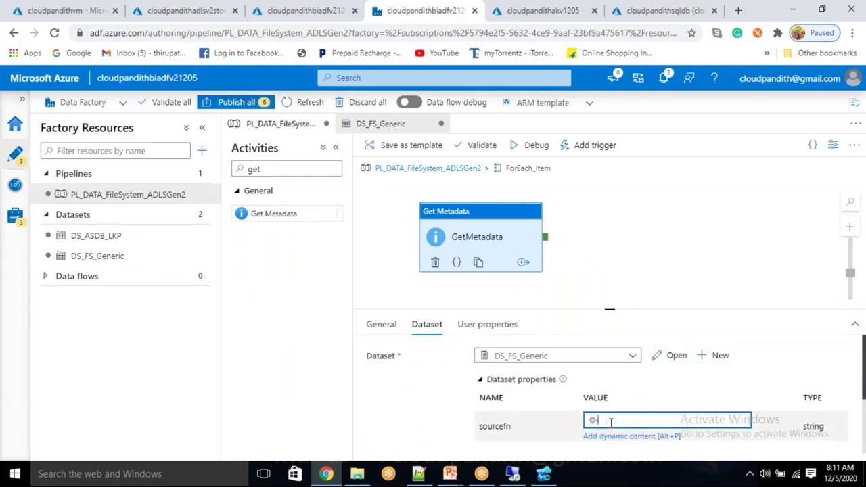
{"action": "type", "text": "tme"}
{"action": "key", "text": "ctrl+a"}
{"action": "key", "text": "BackSpace"}
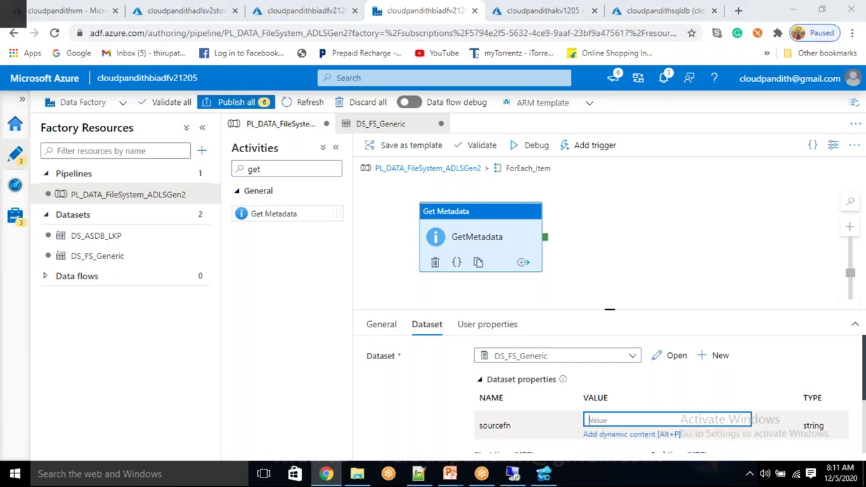
{"action": "key", "text": "alt+Tab"}
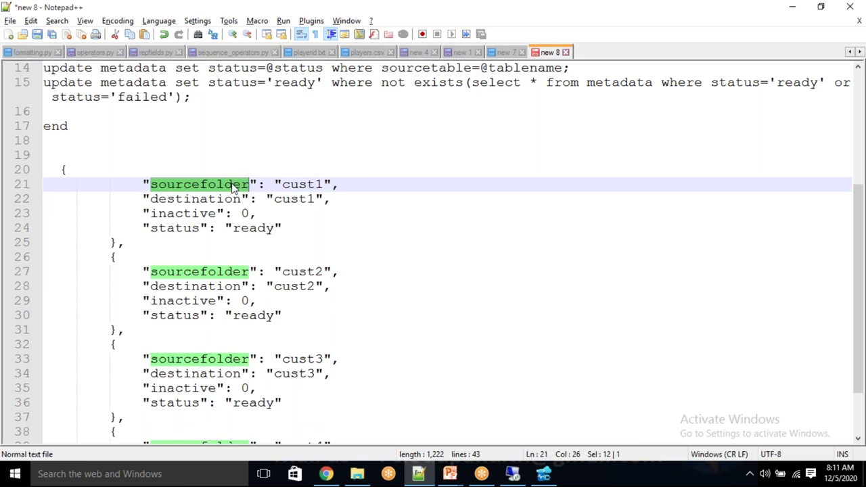
{"action": "key", "text": "alt+Tab"}
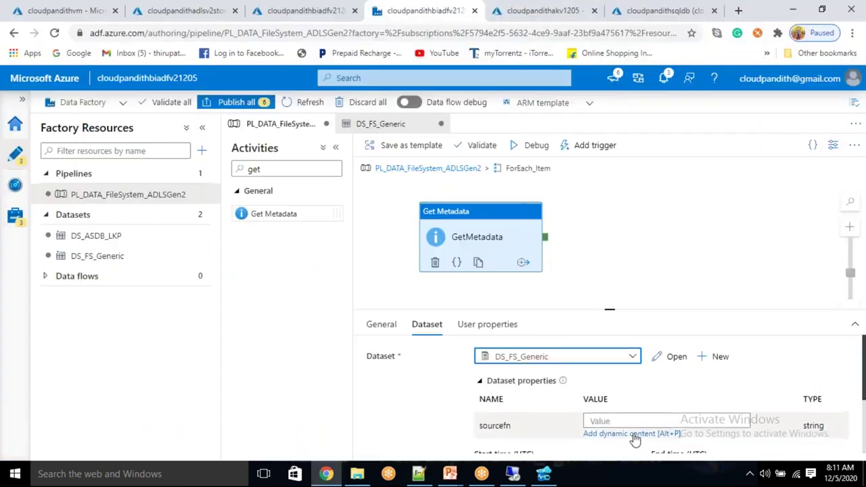
{"action": "left_click", "coordinate": [636, 436]}
{"action": "scroll", "coordinate": [619, 348], "scroll_direction": "down", "scroll_amount": 5}
{"action": "scroll", "coordinate": [571, 408], "scroll_direction": "up", "scroll_amount": 3}
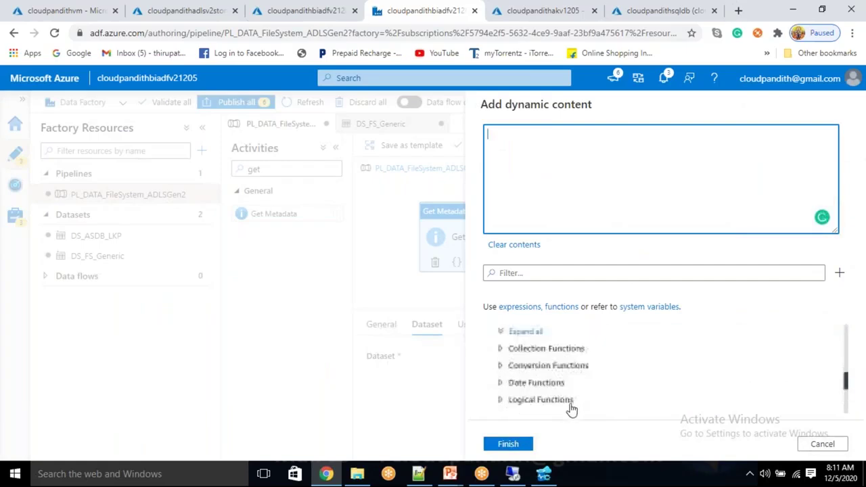
{"action": "scroll", "coordinate": [561, 386], "scroll_direction": "down", "scroll_amount": 5}
{"action": "left_click", "coordinate": [551, 396]}
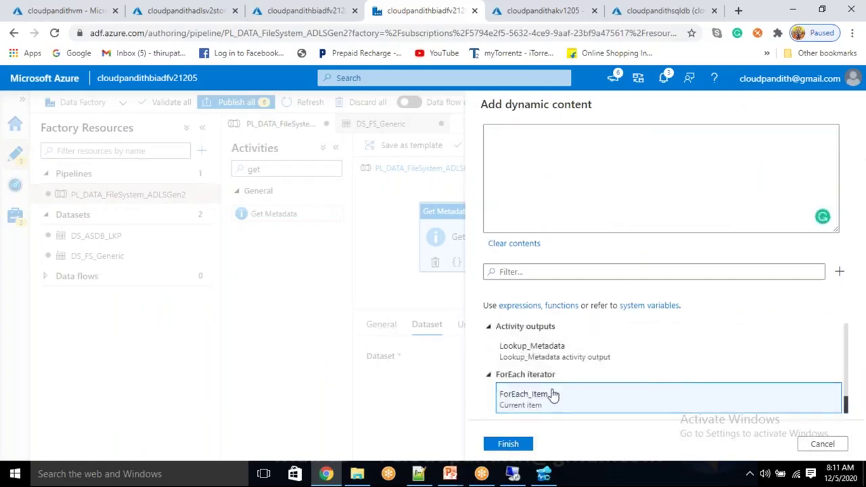
{"action": "type", "text": ".sourcefolder"}
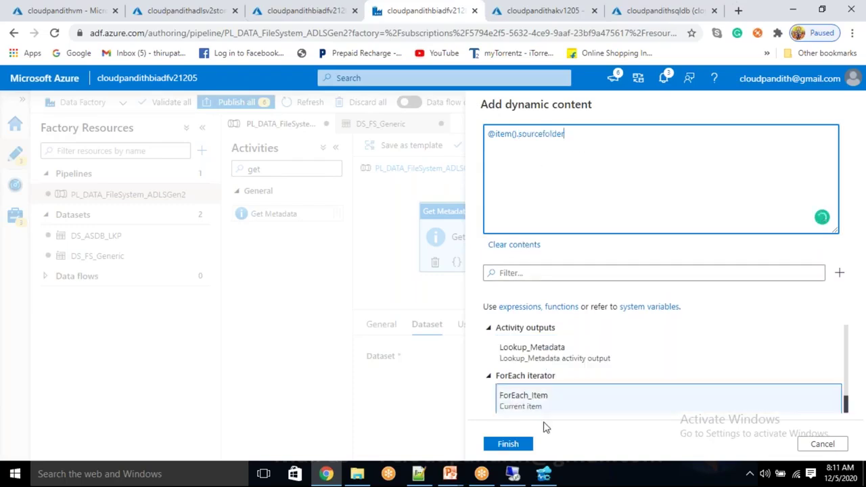
{"action": "left_click", "coordinate": [518, 446]}
Add Exists to the Get Metadata field list.
{"action": "scroll", "coordinate": [518, 440], "scroll_direction": "down", "scroll_amount": 3}
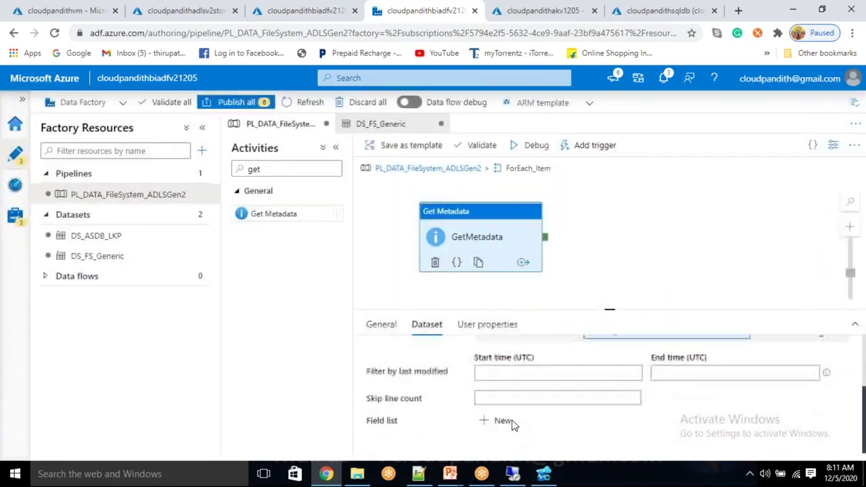
{"action": "scroll", "coordinate": [541, 429], "scroll_direction": "up", "scroll_amount": 3}
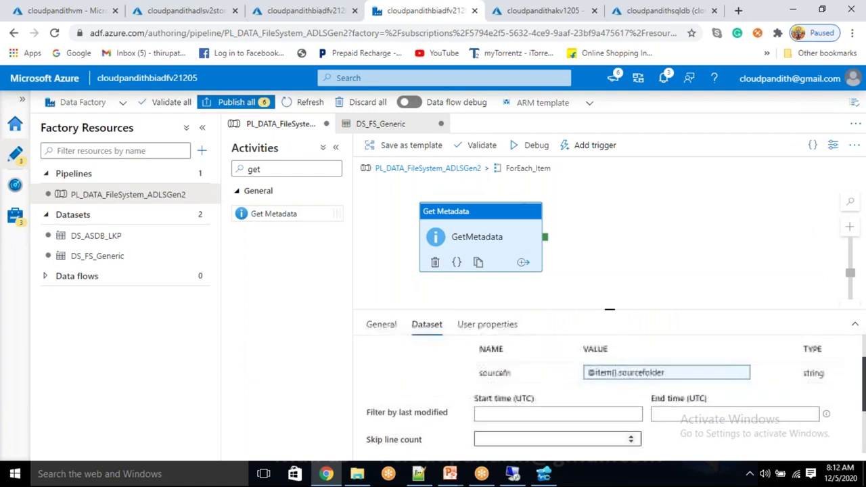
{"action": "scroll", "coordinate": [514, 433], "scroll_direction": "down", "scroll_amount": 3}
{"action": "left_click", "coordinate": [495, 421]}
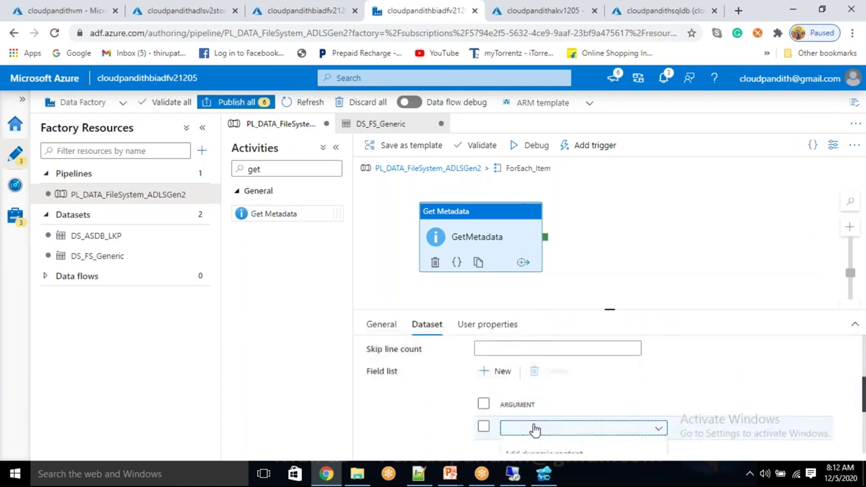
{"action": "left_click", "coordinate": [535, 428]}
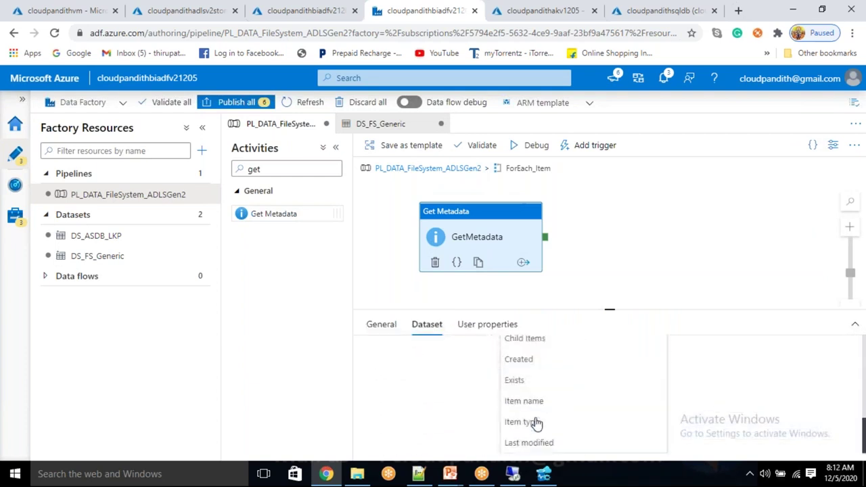
{"action": "left_click", "coordinate": [523, 383]}
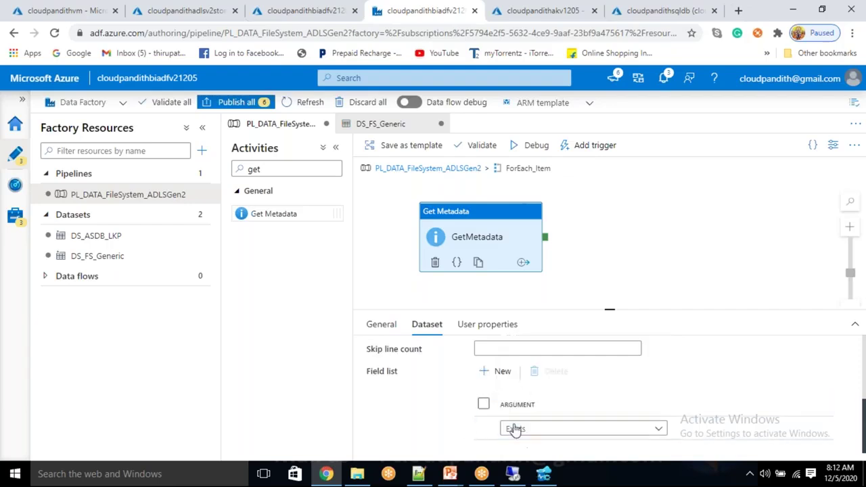
{"action": "left_click_drag", "start_coordinate": [295, 169], "coordinate": [235, 169]}
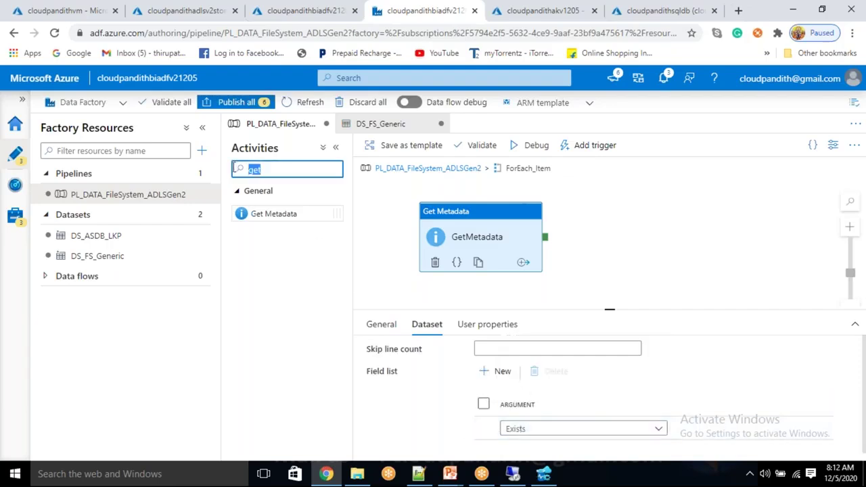
Clear the Activities search, start a debug run, and refresh and enlarge the Output panel.
{"action": "type", "text": "if"}
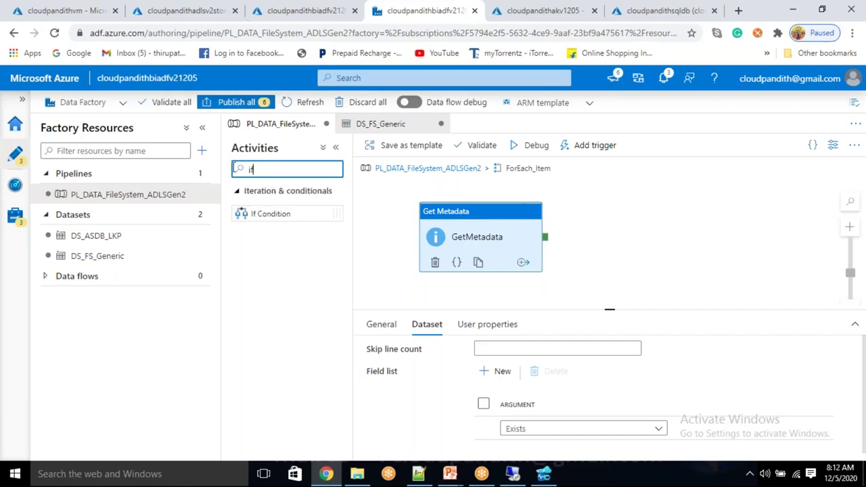
{"action": "key", "text": "BackSpace"}
{"action": "key", "text": "BackSpace"}
{"action": "left_click", "coordinate": [531, 145]}
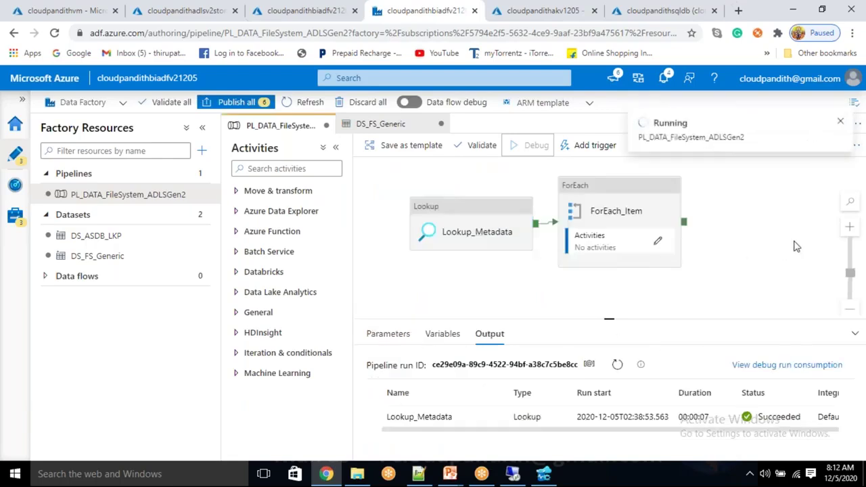
{"action": "left_click", "coordinate": [617, 366]}
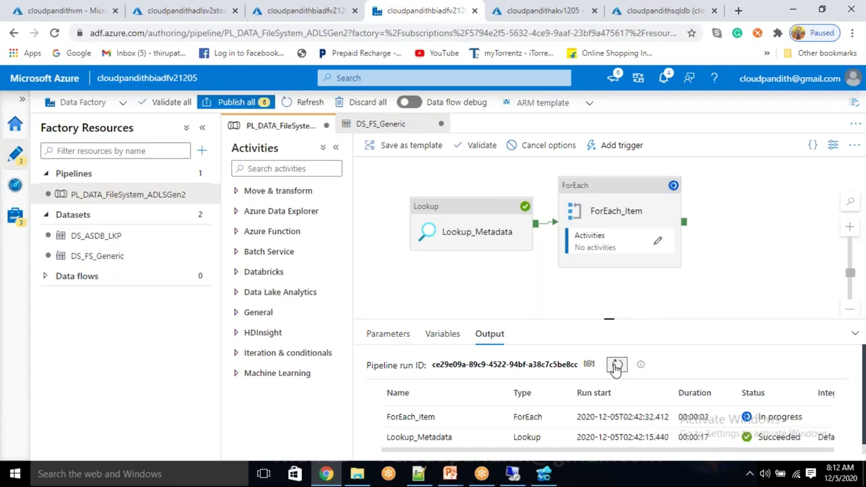
{"action": "left_click", "coordinate": [616, 366]}
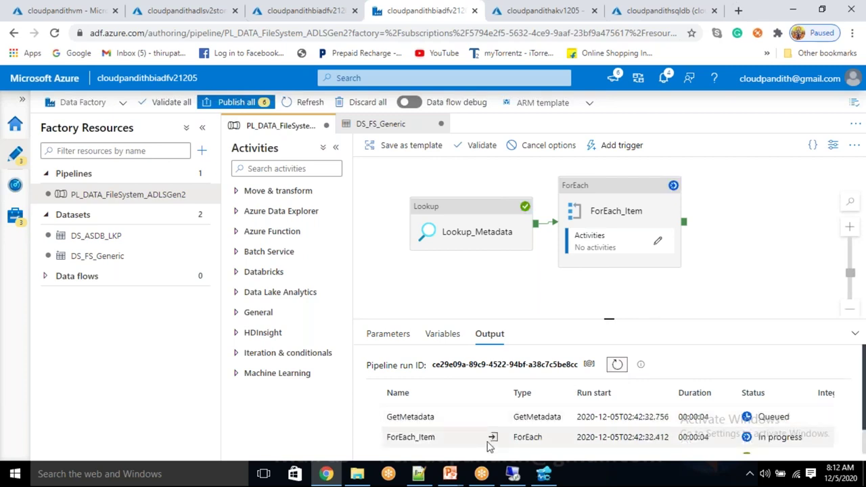
{"action": "scroll", "coordinate": [487, 444], "scroll_direction": "down", "scroll_amount": 1}
{"action": "scroll", "coordinate": [485, 443], "scroll_direction": "up", "scroll_amount": 1}
{"action": "scroll", "coordinate": [483, 440], "scroll_direction": "down", "scroll_amount": 1}
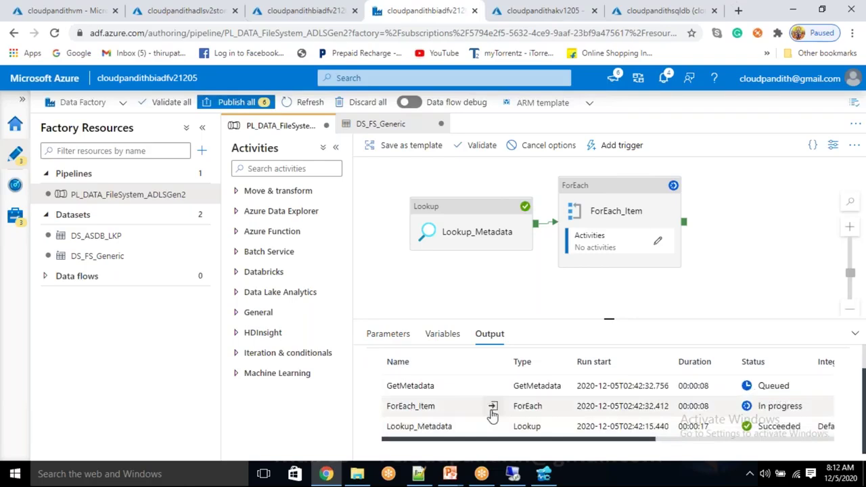
{"action": "left_click_drag", "start_coordinate": [608, 205], "coordinate": [608, 186]}
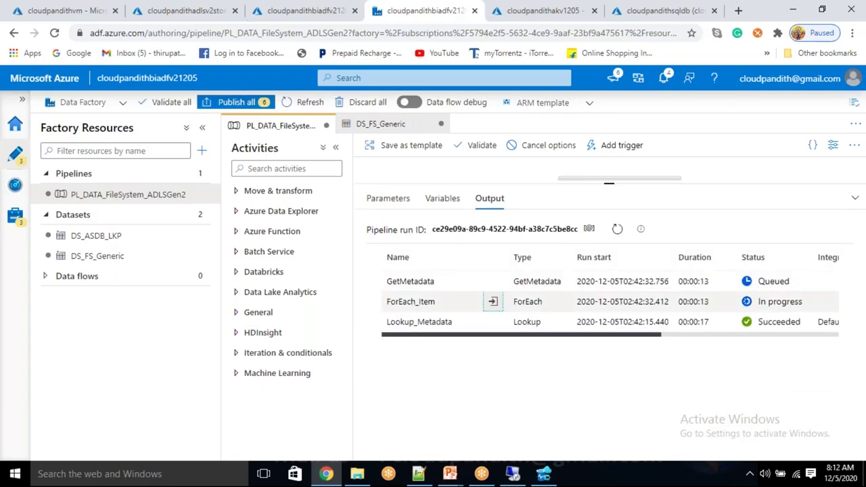
Inspect the ForEach_Item input and confirm the cust1 GetMetadata output shows exists true.
{"action": "left_click", "coordinate": [492, 301]}
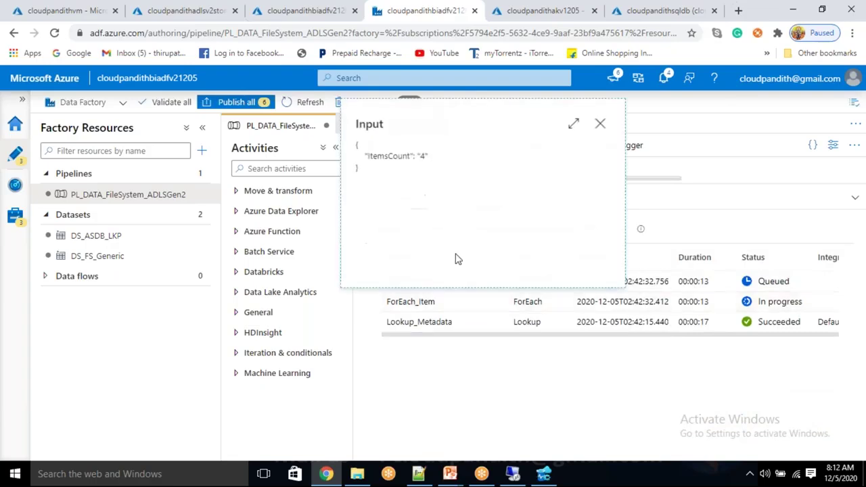
{"action": "left_click", "coordinate": [602, 124]}
{"action": "left_click", "coordinate": [492, 282]}
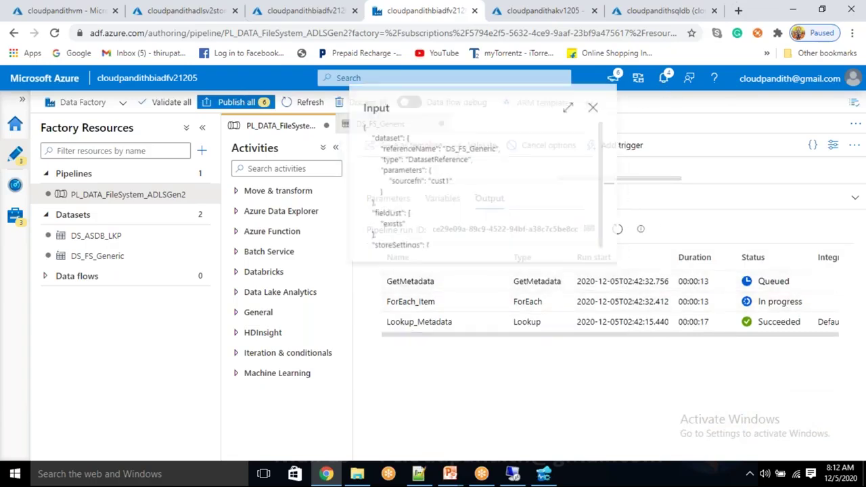
{"action": "left_click_drag", "start_coordinate": [431, 182], "coordinate": [451, 182]}
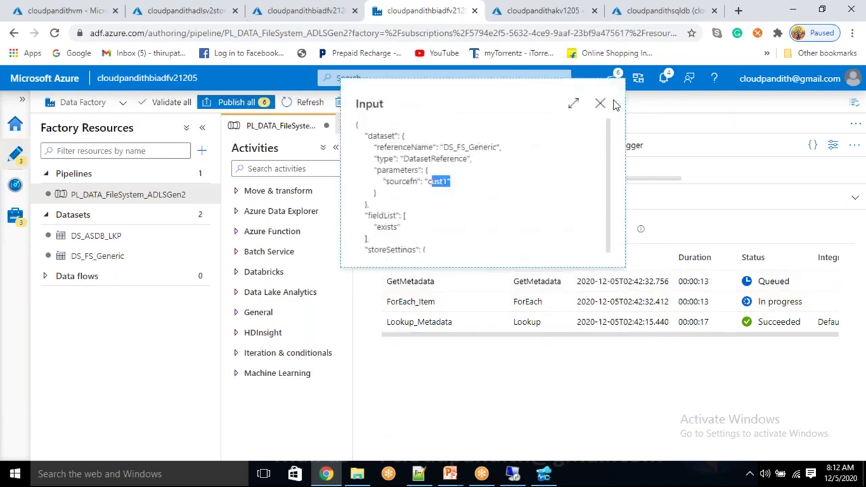
{"action": "left_click", "coordinate": [600, 104]}
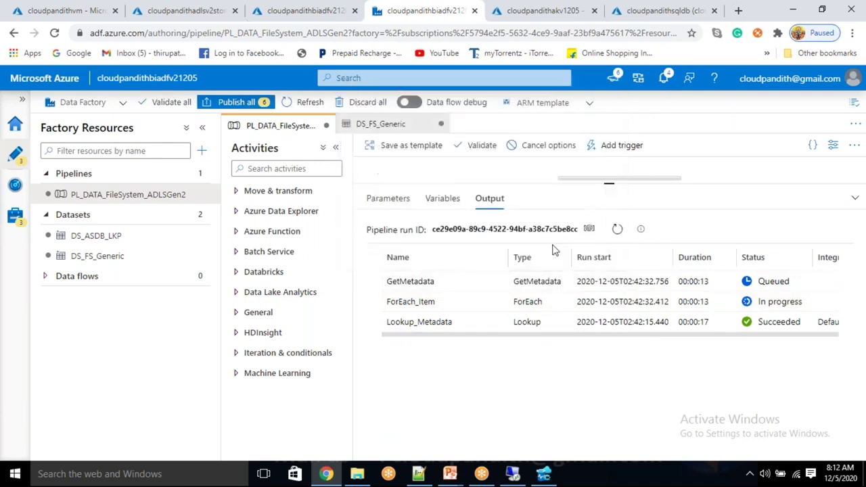
{"action": "left_click", "coordinate": [616, 234]}
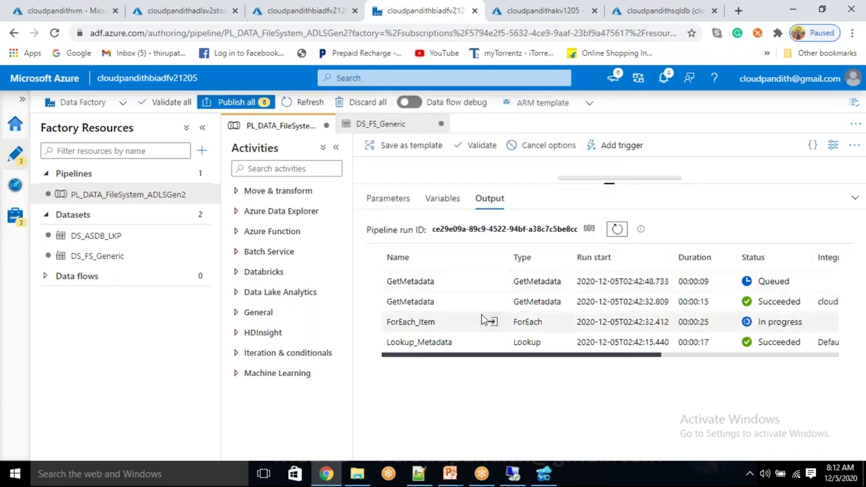
{"action": "left_click", "coordinate": [495, 302]}
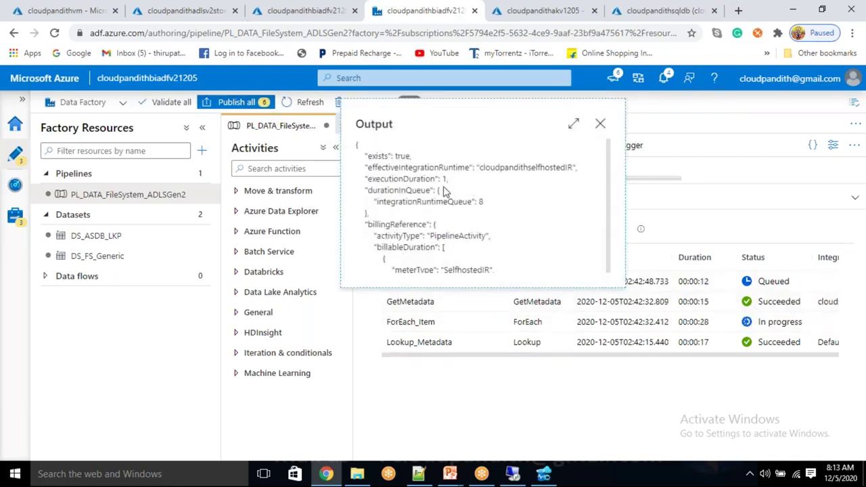
{"action": "double_click", "coordinate": [404, 157]}
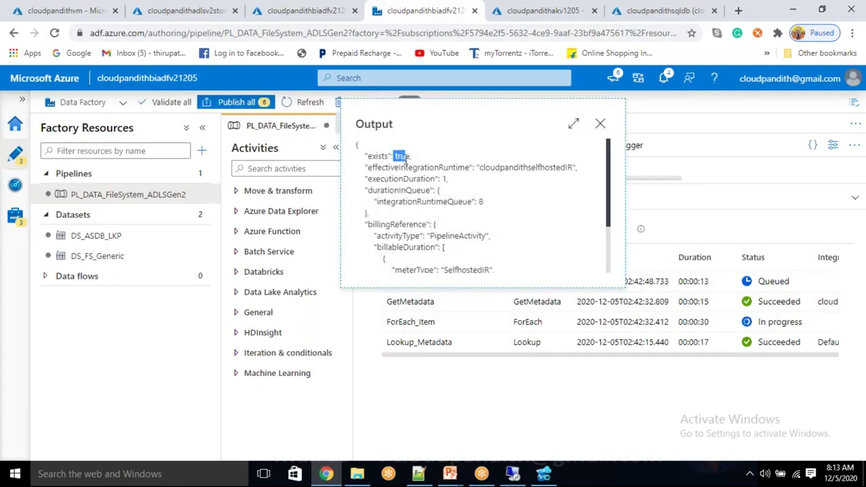
{"action": "left_click", "coordinate": [600, 126]}
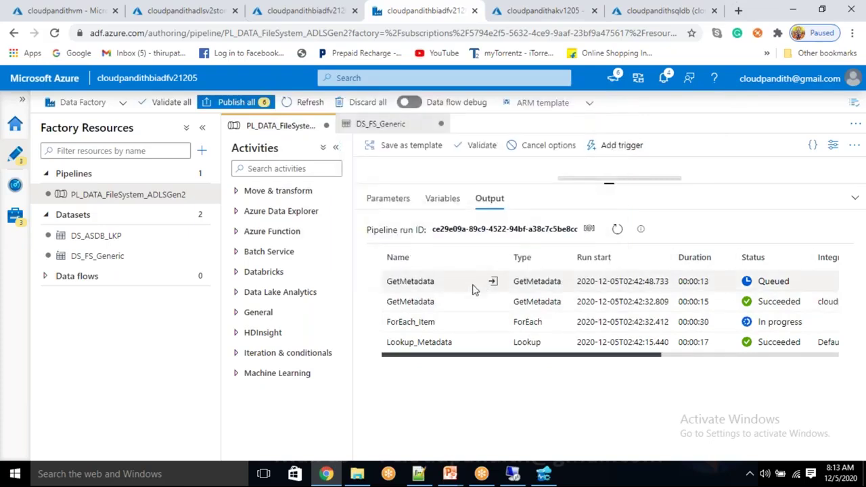
Check the cust2 folder name in the next GetMetadata run's input.
{"action": "left_click", "coordinate": [492, 282]}
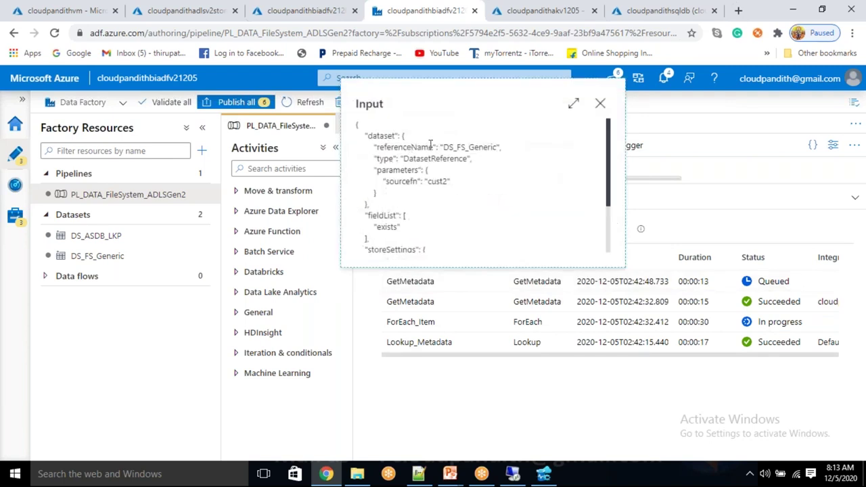
{"action": "left_click_drag", "start_coordinate": [426, 180], "coordinate": [450, 182]}
{"action": "left_click", "coordinate": [599, 103]}
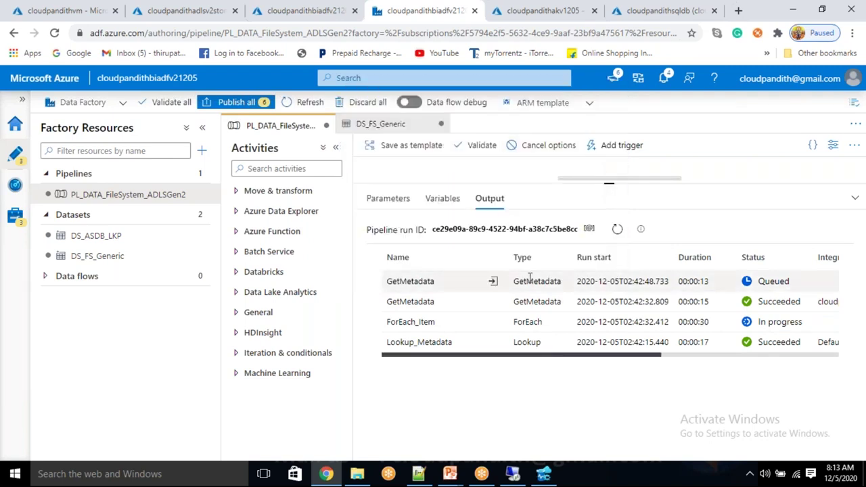
{"action": "left_click", "coordinate": [493, 283]}
{"action": "left_click_drag", "start_coordinate": [426, 181], "coordinate": [449, 182]}
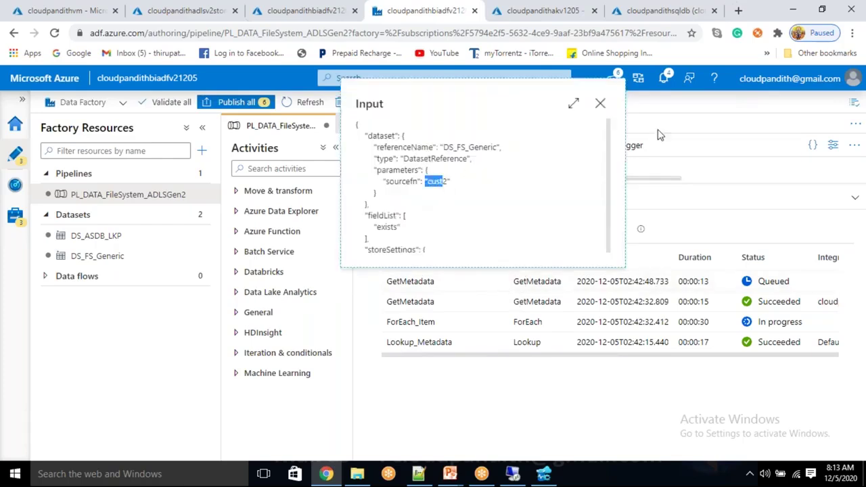
{"action": "left_click", "coordinate": [600, 103]}
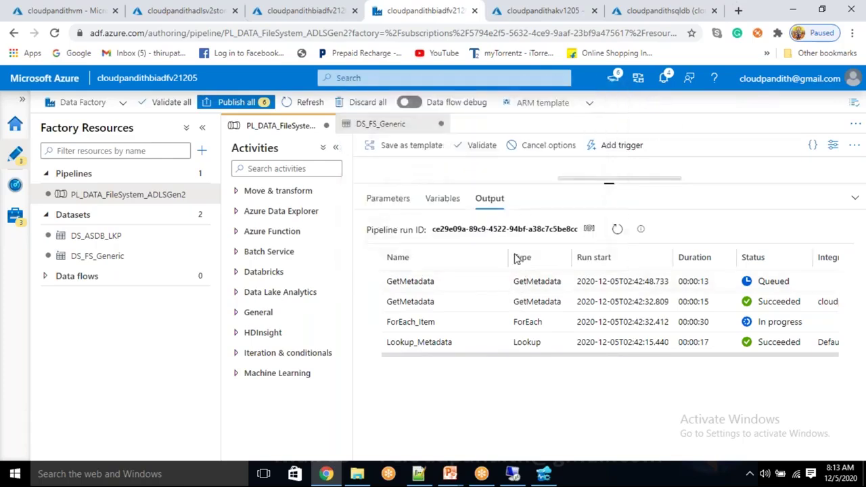
Refresh and review the remaining GetMetadata runs until all show Succeeded.
{"action": "left_click", "coordinate": [616, 230]}
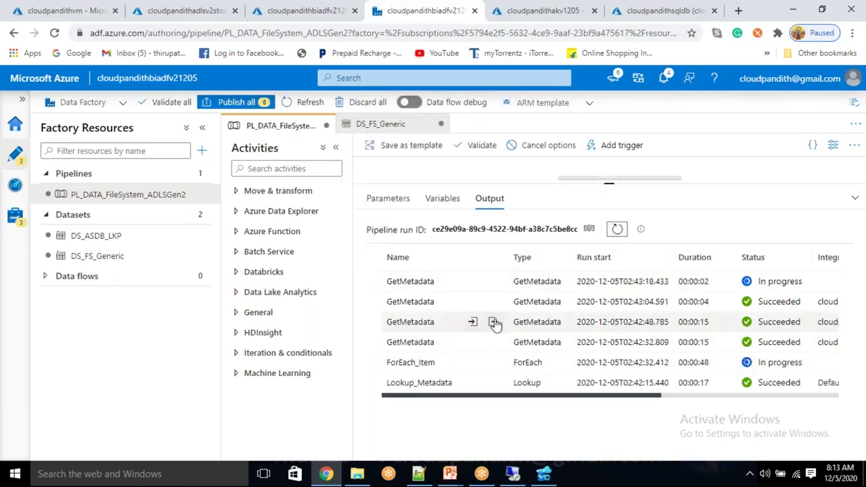
{"action": "left_click", "coordinate": [493, 322]}
{"action": "left_click", "coordinate": [601, 146]}
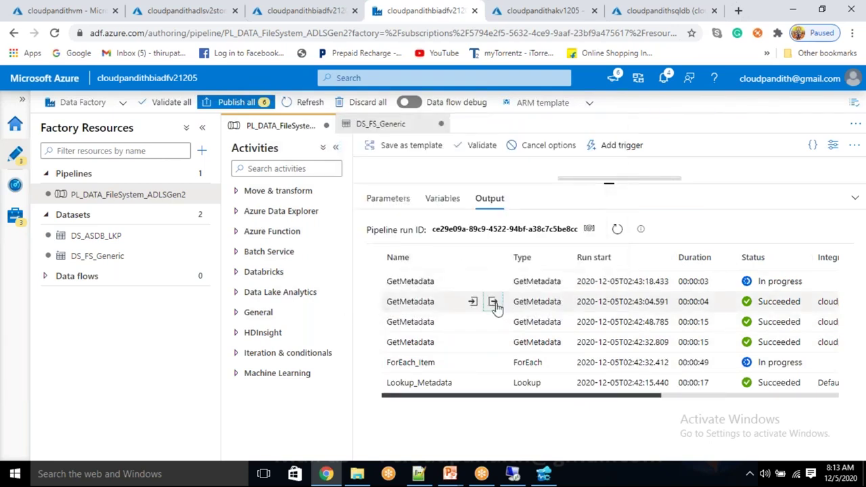
{"action": "left_click", "coordinate": [493, 302]}
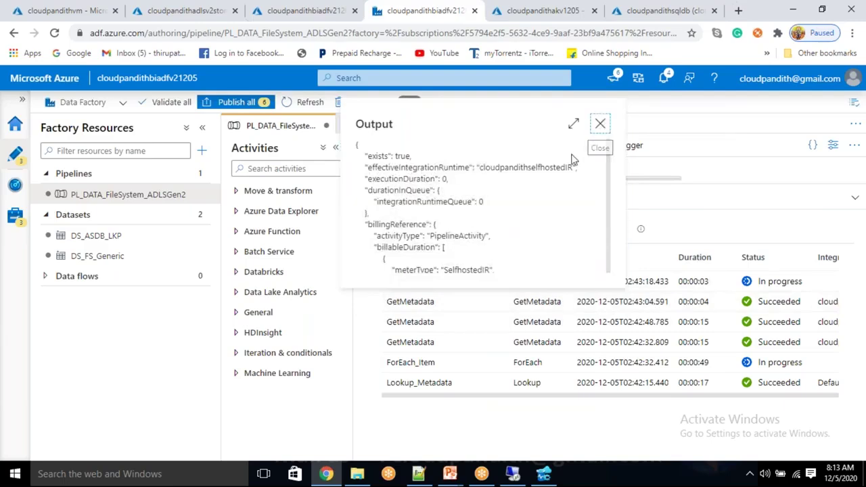
{"action": "left_click", "coordinate": [600, 124]}
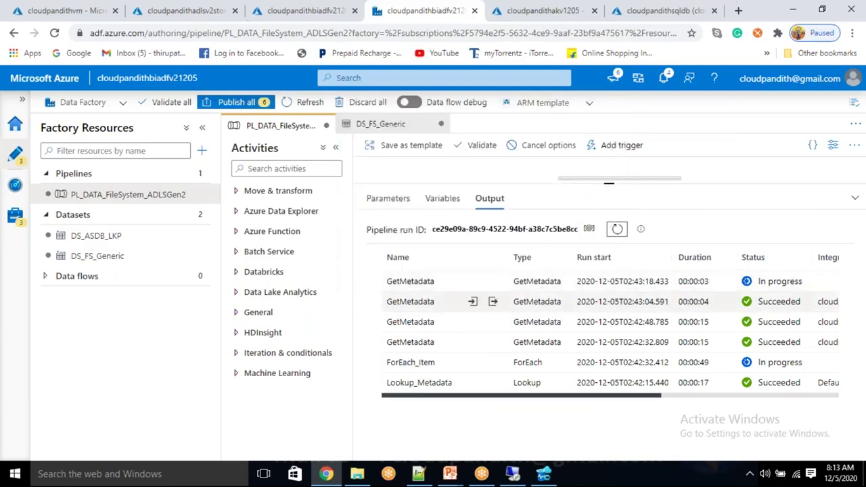
{"action": "left_click", "coordinate": [473, 280]}
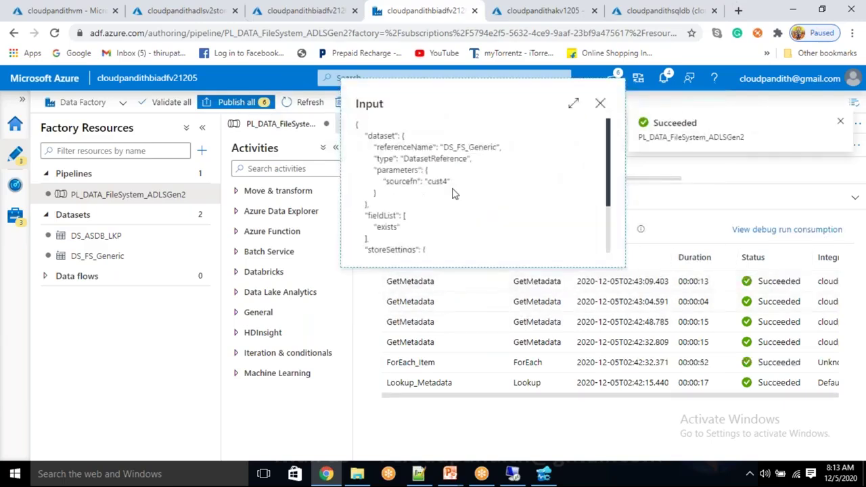
{"action": "left_click", "coordinate": [600, 103]}
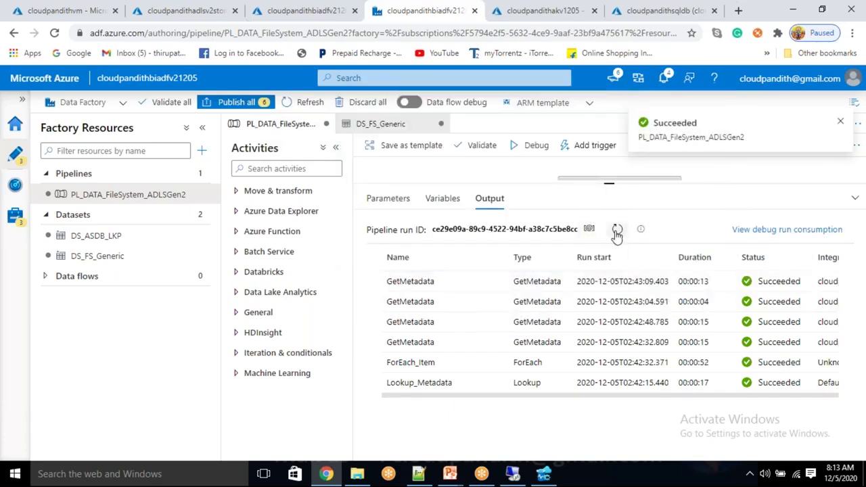
{"action": "left_click", "coordinate": [494, 281]}
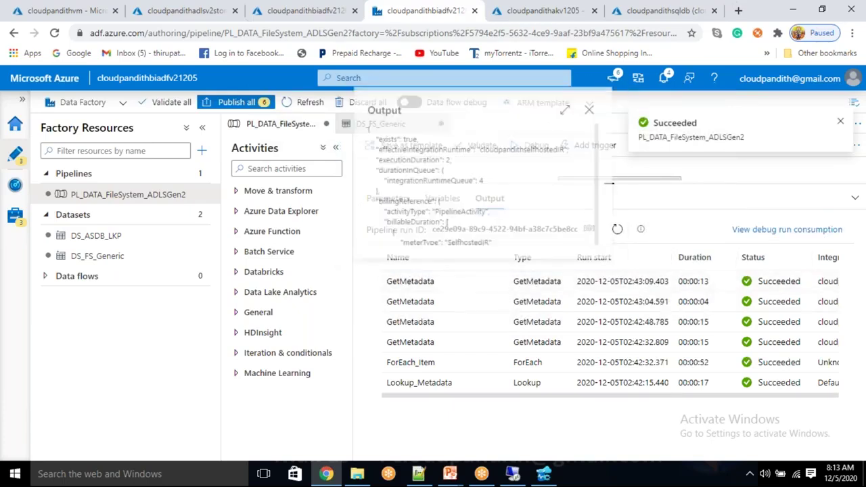
{"action": "left_click", "coordinate": [600, 104]}
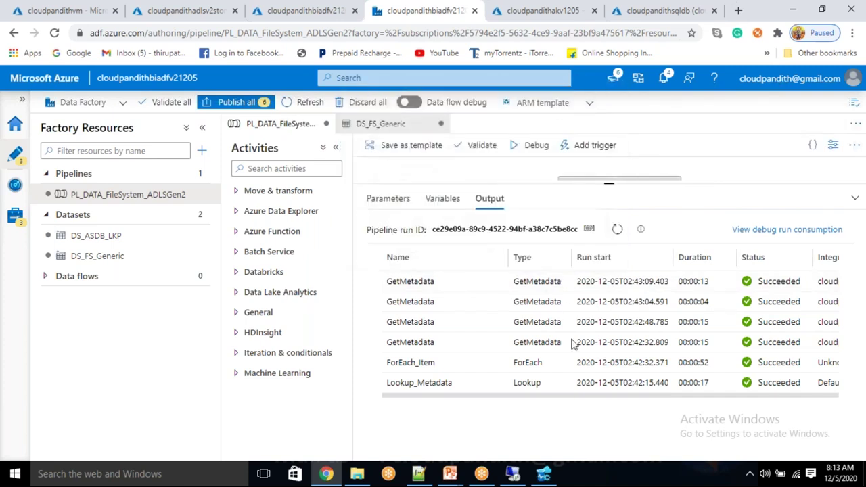
{"action": "left_click", "coordinate": [550, 478]}
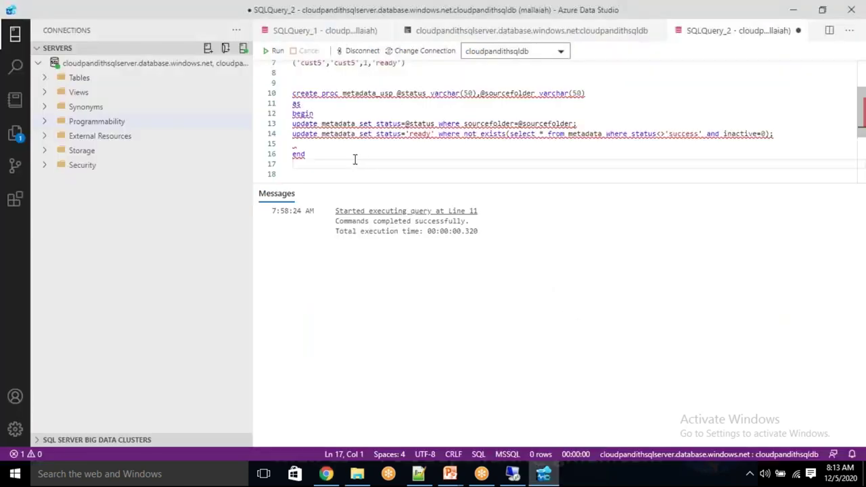
Duplicate the first insert line onto a new line below the cust5 row.
{"action": "scroll", "coordinate": [353, 157], "scroll_direction": "up", "scroll_amount": 2}
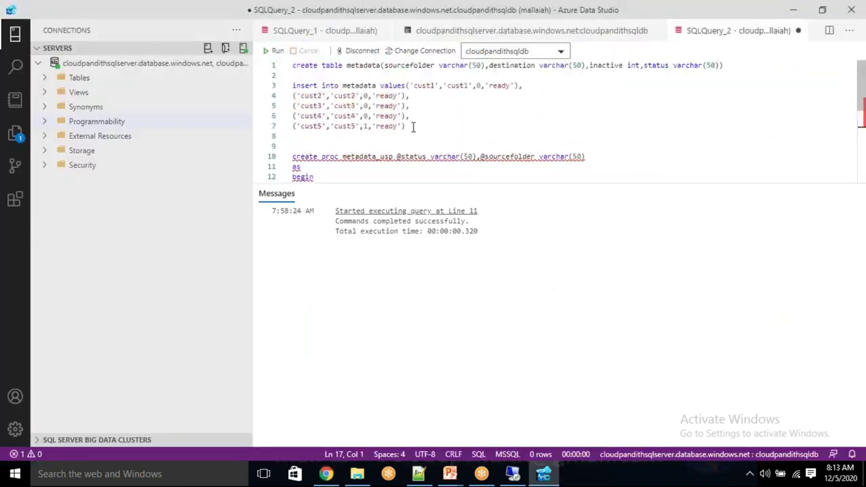
{"action": "left_click", "coordinate": [413, 127]}
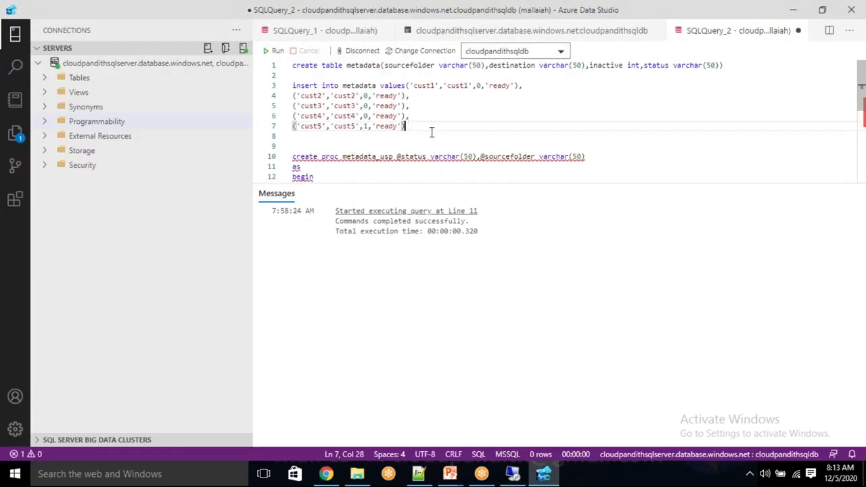
{"action": "key", "text": "Return"}
{"action": "key", "text": "Return"}
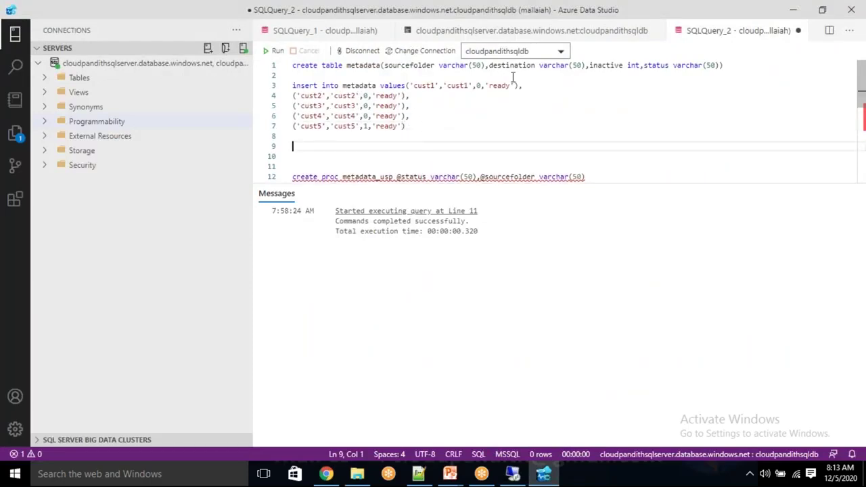
{"action": "left_click", "coordinate": [528, 86]}
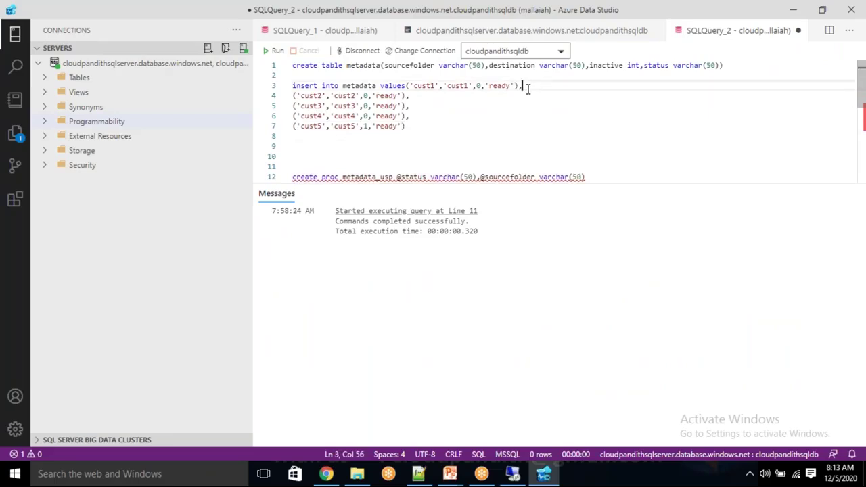
{"action": "key", "text": "shift+Home"}
{"action": "key", "text": "ctrl+c"}
{"action": "left_click", "coordinate": [307, 143]}
{"action": "key", "text": "ctrl+v"}
Change the copied values to cust6, drop the trailing comma, and run the insert.
{"action": "left_click", "coordinate": [434, 146]}
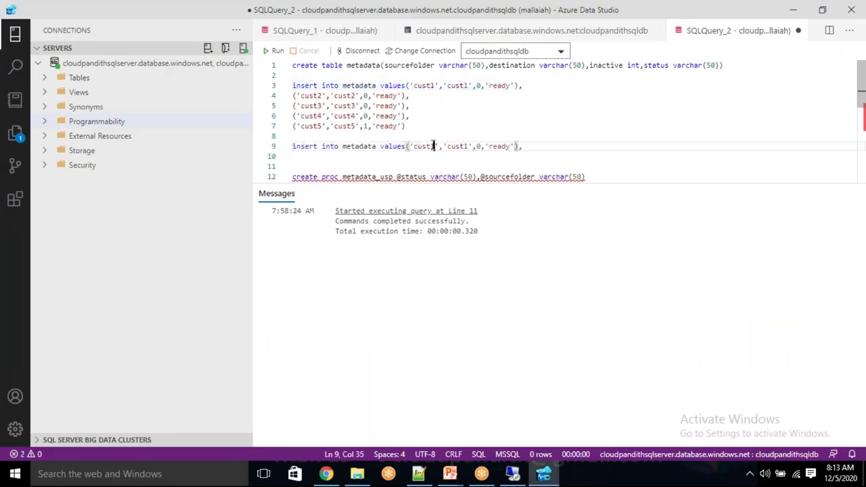
{"action": "key", "text": "BackSpace"}
{"action": "type", "text": "6"}
{"action": "key", "text": "Right"}
{"action": "key", "text": "Right"}
{"action": "key", "text": "BackSpace"}
{"action": "type", "text": "6"}
{"action": "key", "text": "End"}
{"action": "key", "text": "shift+Home"}
{"action": "key", "text": "End"}
{"action": "key", "text": "BackSpace"}
{"action": "key", "text": "shift+Home"}
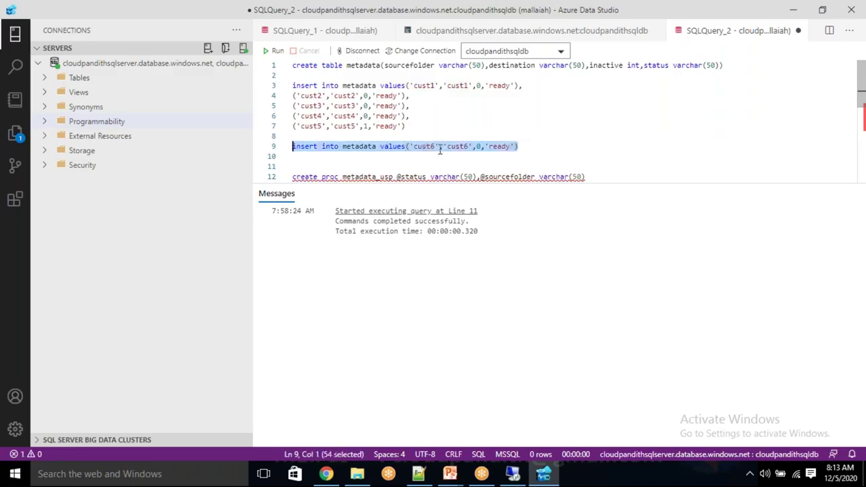
{"action": "left_click", "coordinate": [273, 50]}
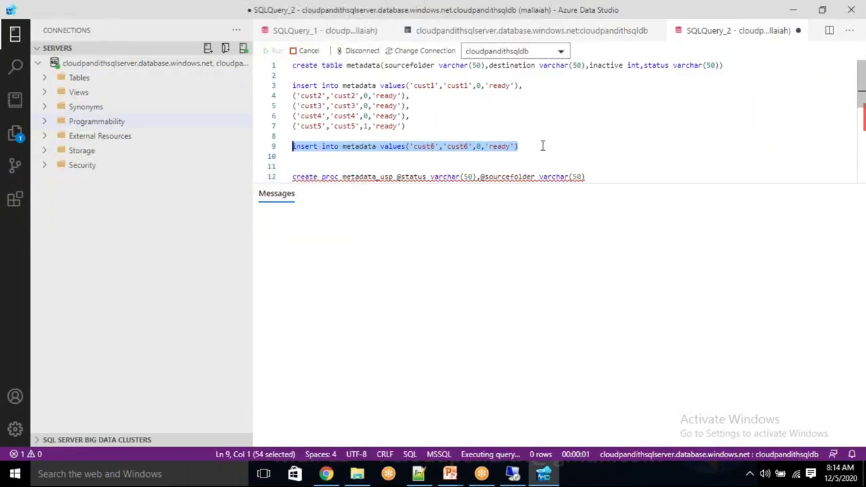
{"action": "key", "text": "End"}
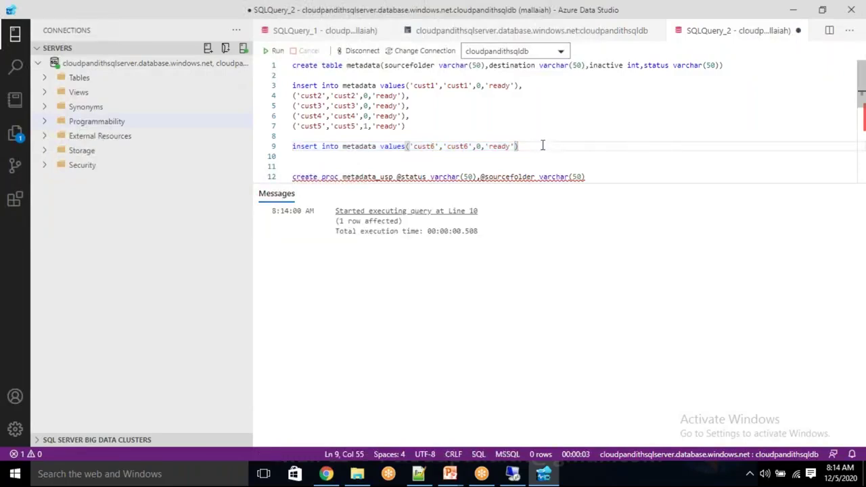
Start a new Data Factory debug run of the pipeline and refresh its status.
{"action": "key", "text": "alt+Tab"}
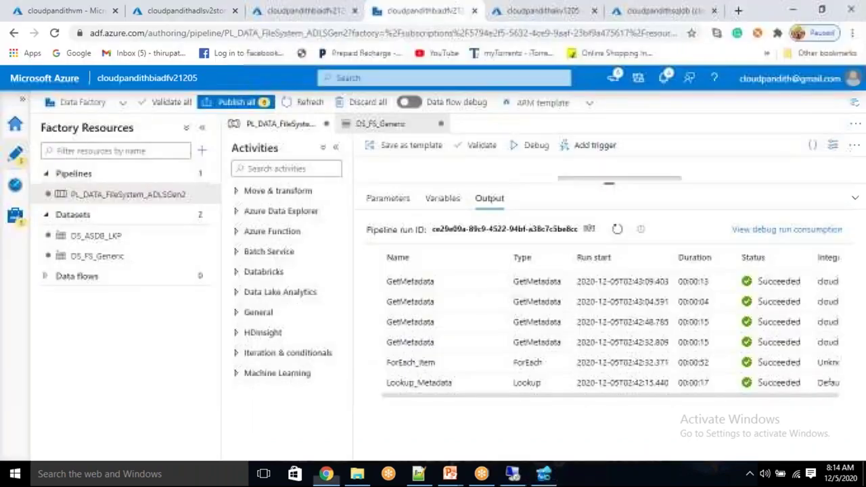
{"action": "left_click", "coordinate": [538, 145]}
{"action": "left_click", "coordinate": [619, 231]}
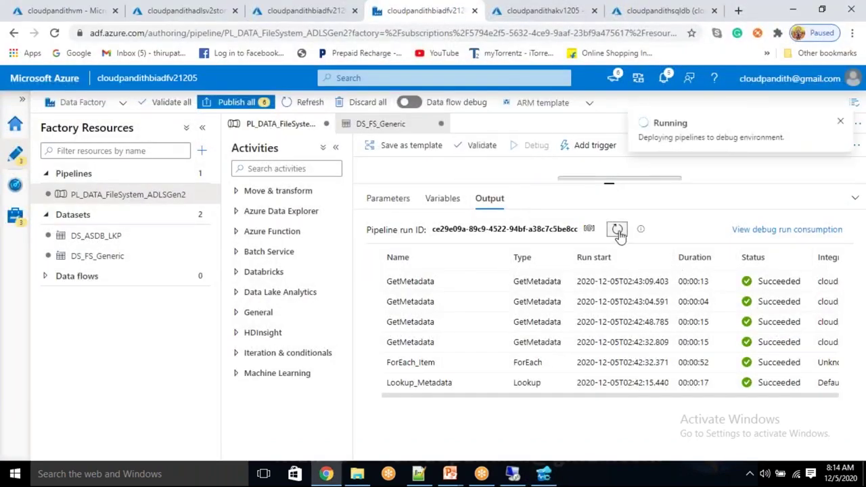
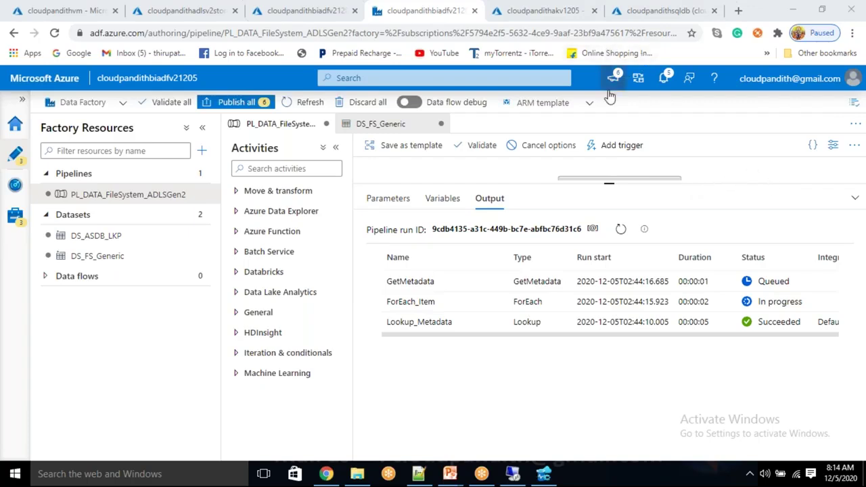
Refresh the debug run and inspect Lookup_Metadata's output, ForEach_Item's input and the newest GetMetadata input.
{"action": "left_click", "coordinate": [620, 231]}
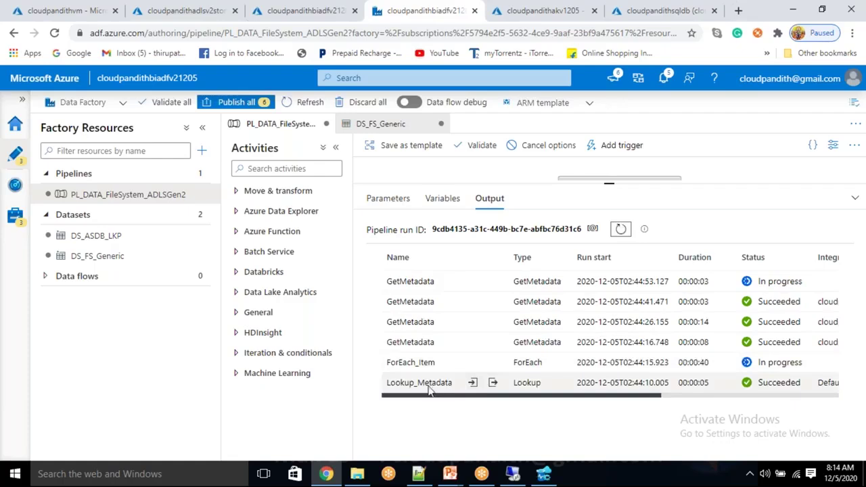
{"action": "left_click", "coordinate": [495, 384]}
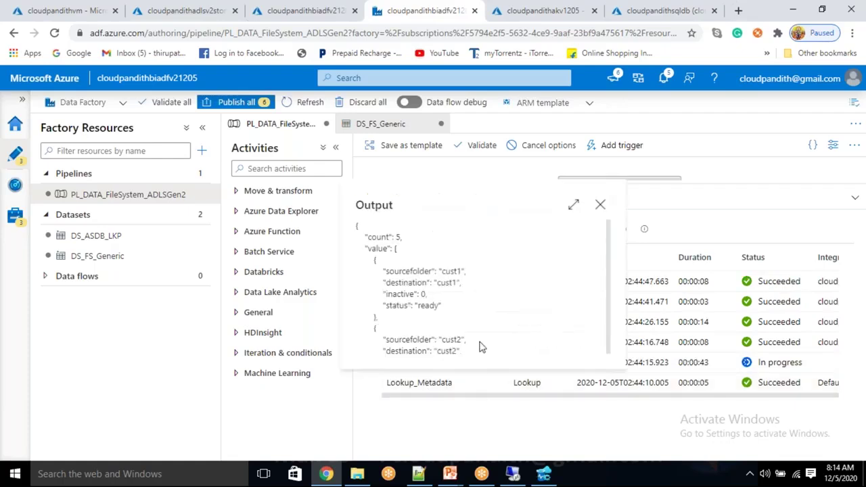
{"action": "left_click", "coordinate": [600, 205]}
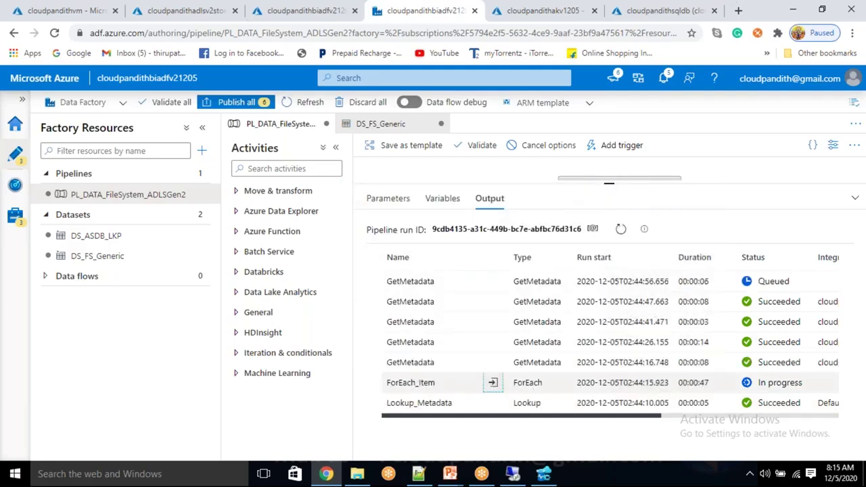
{"action": "left_click", "coordinate": [492, 382]}
{"action": "left_click", "coordinate": [600, 204]}
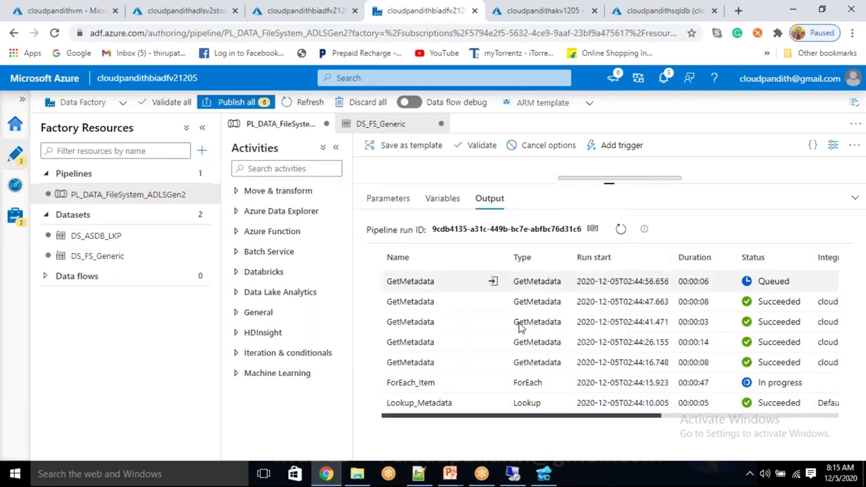
{"action": "left_click", "coordinate": [492, 283]}
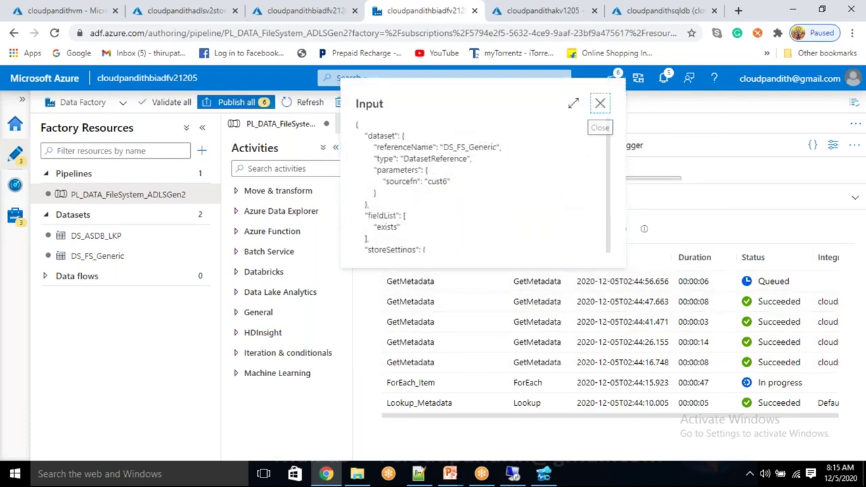
{"action": "left_click", "coordinate": [601, 103]}
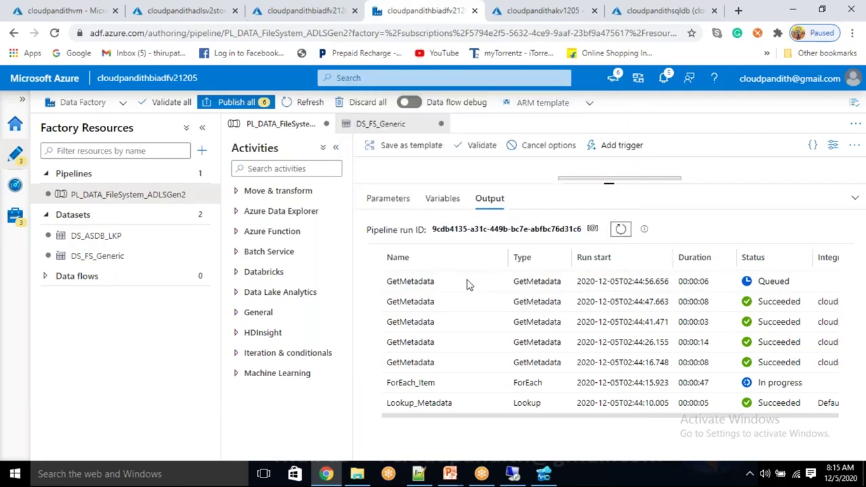
Refresh again and confirm the cust6 GetMetadata output reports exists as false.
{"action": "left_click", "coordinate": [622, 230]}
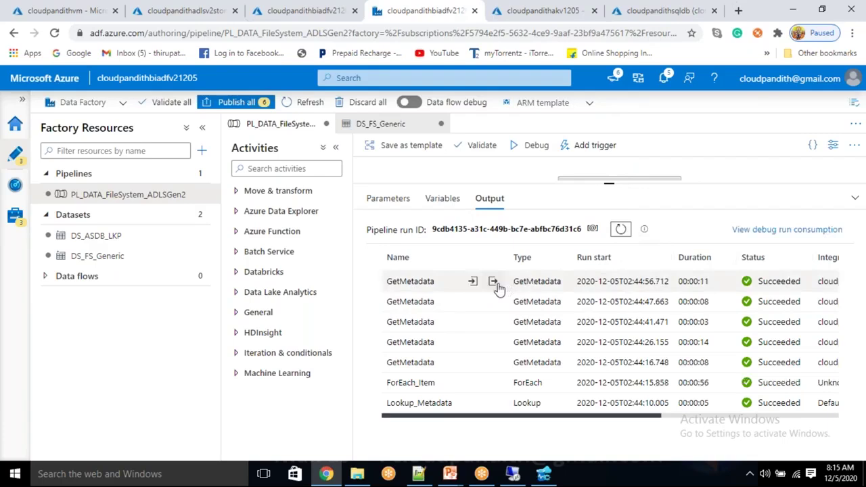
{"action": "left_click", "coordinate": [493, 281]}
{"action": "left_click_drag", "start_coordinate": [410, 136], "coordinate": [412, 135]}
{"action": "left_click", "coordinate": [600, 104]}
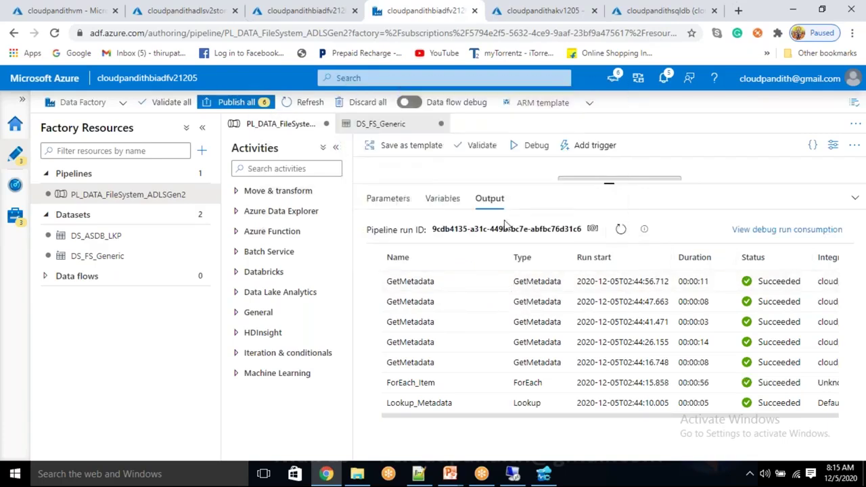
{"action": "left_click", "coordinate": [473, 282]}
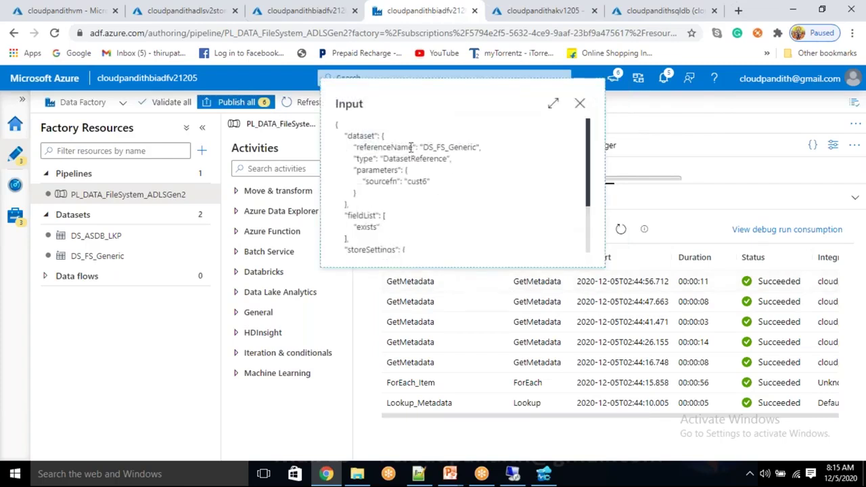
{"action": "left_click", "coordinate": [580, 104]}
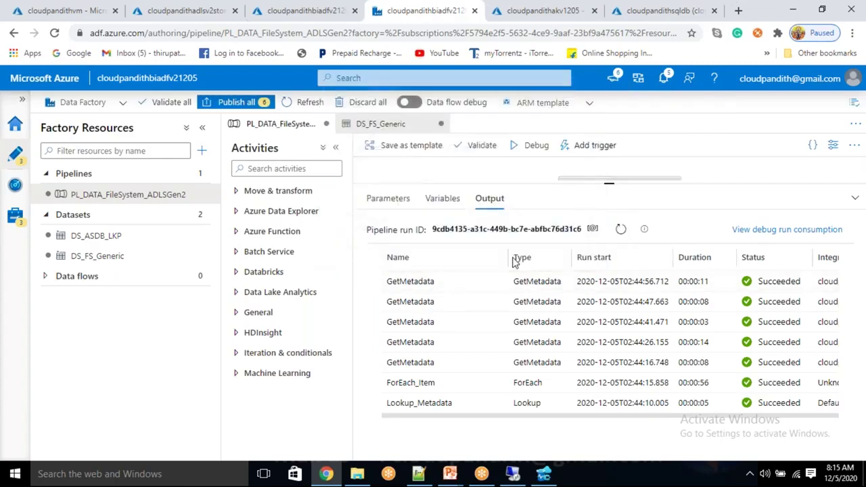
Re-examine the newest GetMetadata output JSON, then collapse the run results to show the pipeline canvas.
{"action": "mouse_move", "coordinate": [494, 284]}
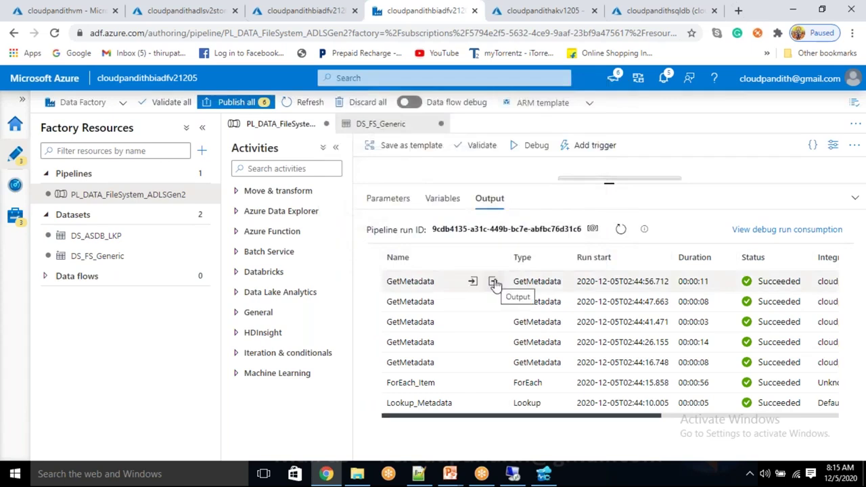
{"action": "left_click", "coordinate": [495, 285]}
{"action": "left_click_drag", "start_coordinate": [427, 138], "coordinate": [551, 247]}
{"action": "left_click", "coordinate": [556, 246]}
{"action": "left_click", "coordinate": [601, 105]}
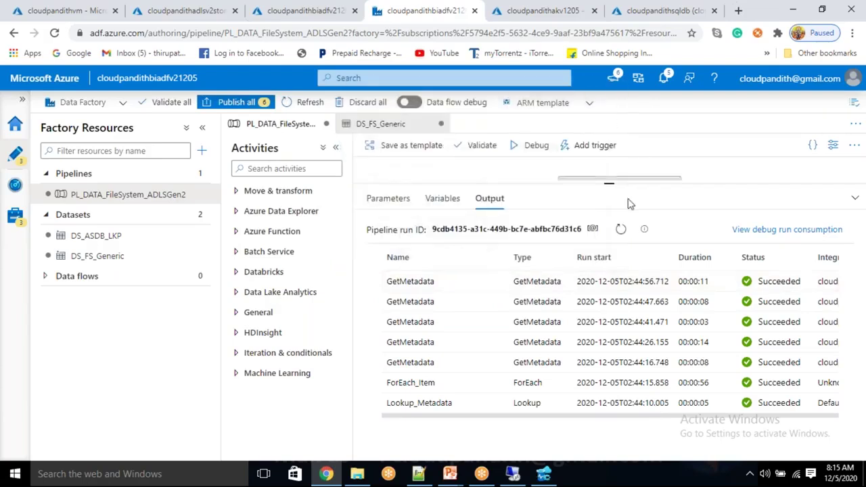
{"action": "left_click", "coordinate": [609, 181]}
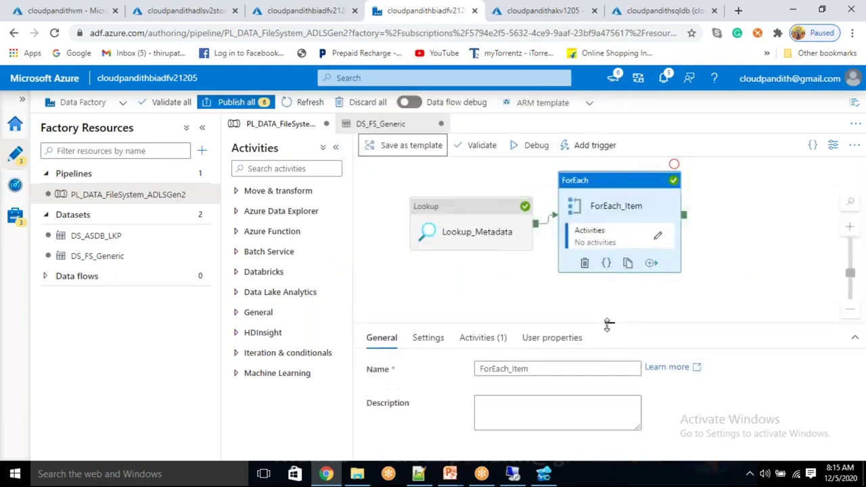
Inside ForEach_Item, add an If Condition activity connected after GetMetadata's success output.
{"action": "left_click", "coordinate": [657, 236]}
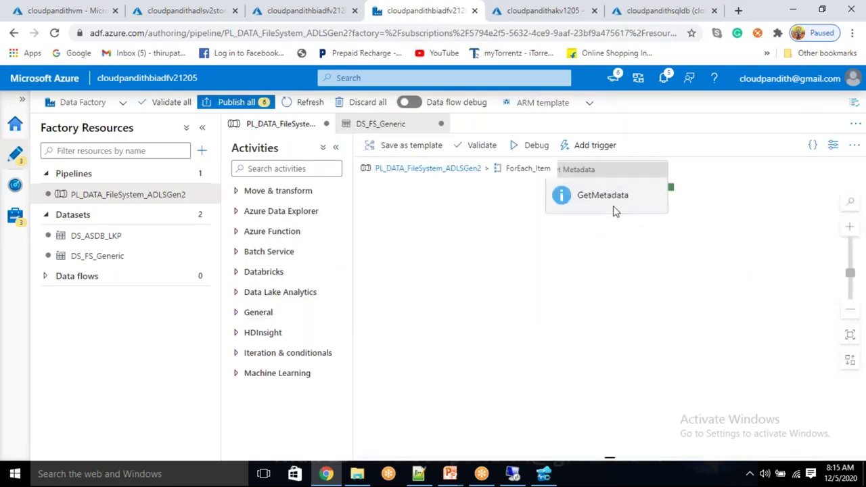
{"action": "left_click", "coordinate": [600, 199]}
{"action": "left_click", "coordinate": [257, 170]}
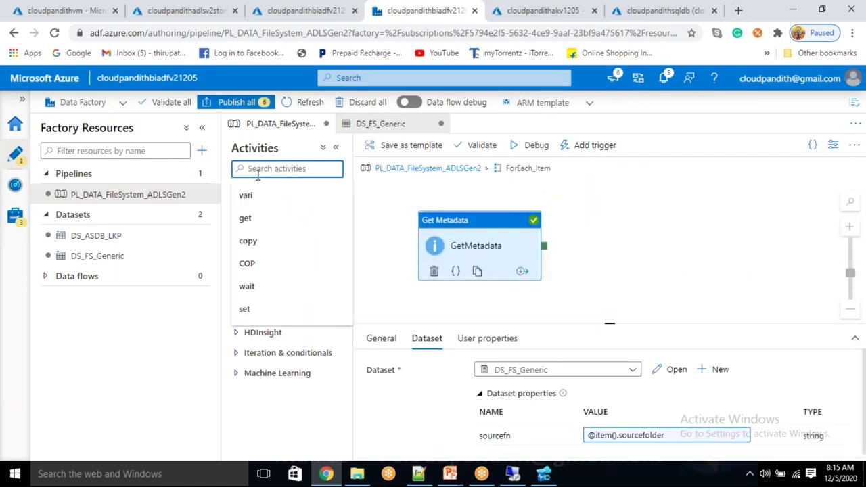
{"action": "type", "text": "if activit"}
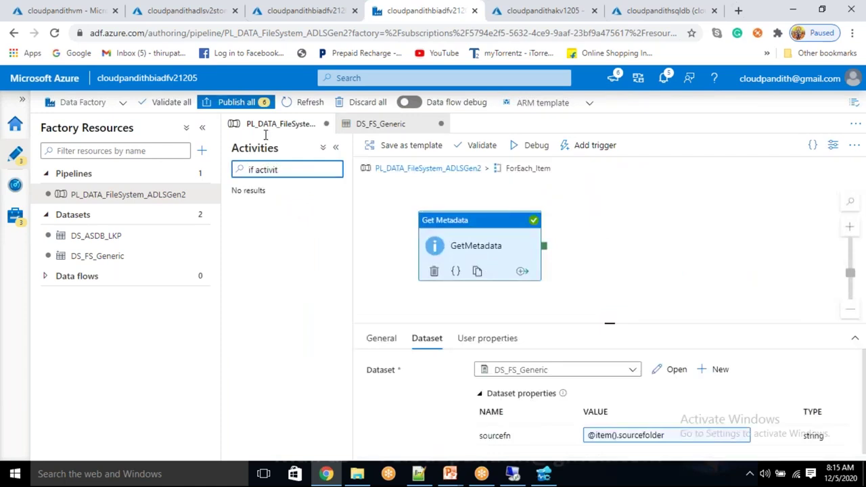
{"action": "key", "text": "BackSpace"}
{"action": "key", "text": "BackSpace"}
{"action": "key", "text": "BackSpace"}
{"action": "key", "text": "BackSpace"}
{"action": "key", "text": "BackSpace"}
{"action": "key", "text": "BackSpace"}
{"action": "key", "text": "BackSpace"}
{"action": "key", "text": "BackSpace"}
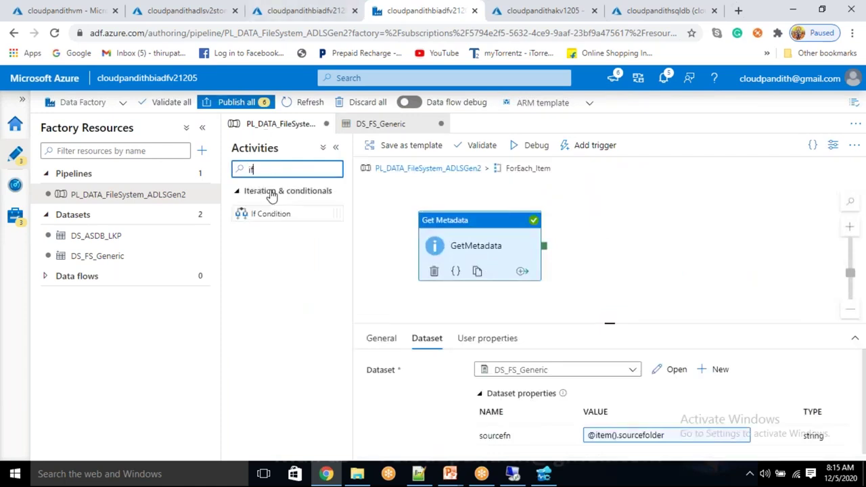
{"action": "key", "text": "BackSpace"}
{"action": "type", "text": "f"}
{"action": "left_click_drag", "start_coordinate": [278, 213], "coordinate": [647, 239]}
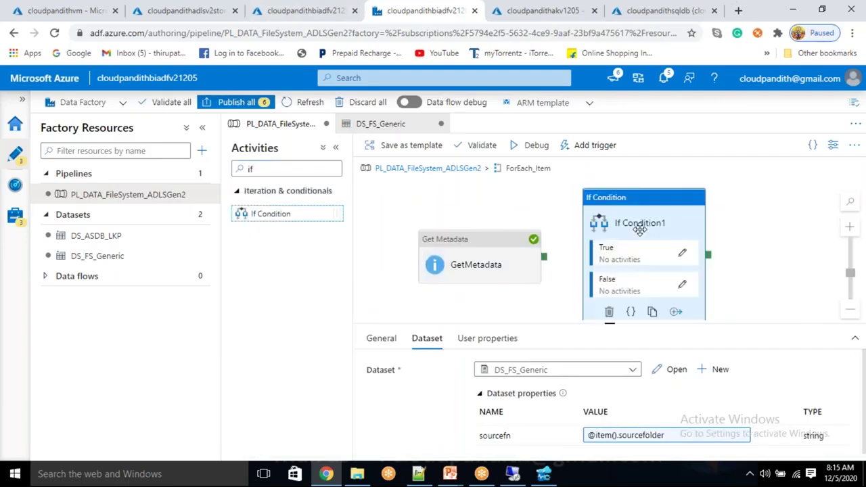
{"action": "left_click_drag", "start_coordinate": [544, 257], "coordinate": [654, 242]}
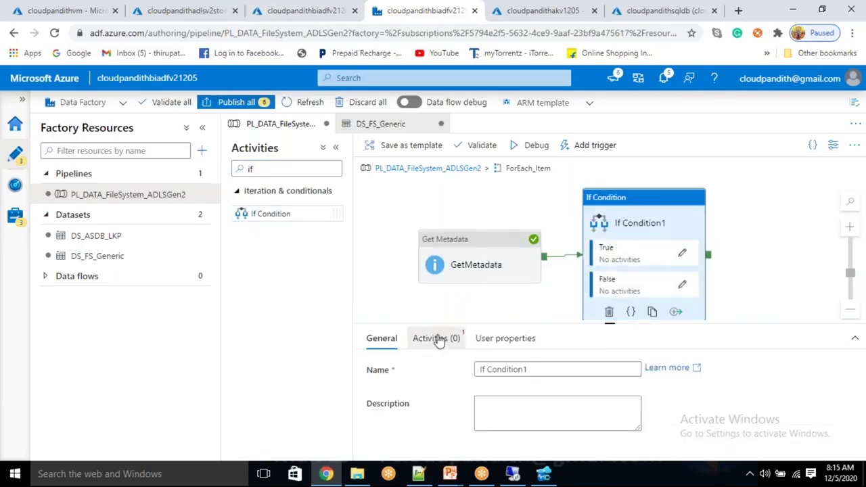
{"action": "left_click", "coordinate": [436, 339]}
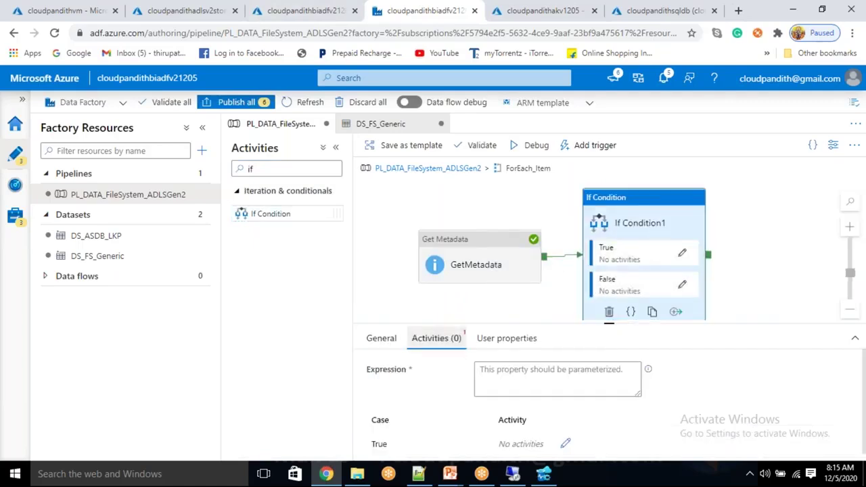
{"action": "left_click", "coordinate": [505, 389]}
{"action": "left_click", "coordinate": [509, 406]}
{"action": "scroll", "coordinate": [590, 360], "scroll_direction": "down", "scroll_amount": 10}
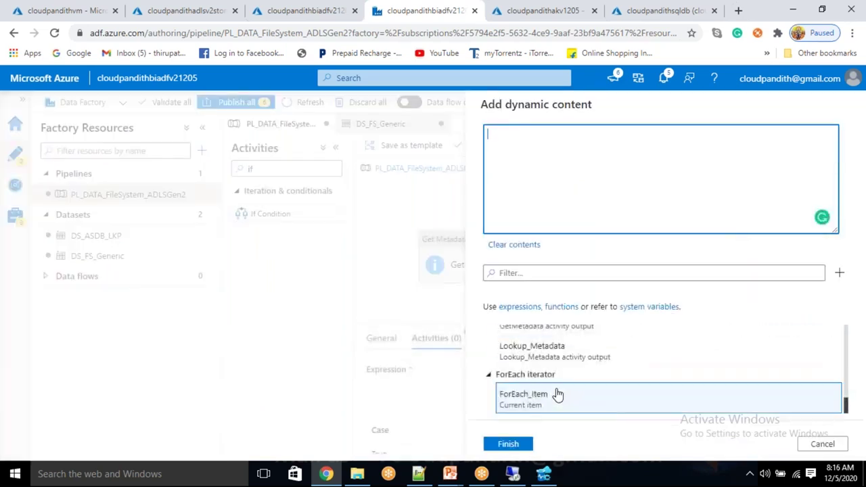
{"action": "scroll", "coordinate": [556, 394], "scroll_direction": "up", "scroll_amount": 2}
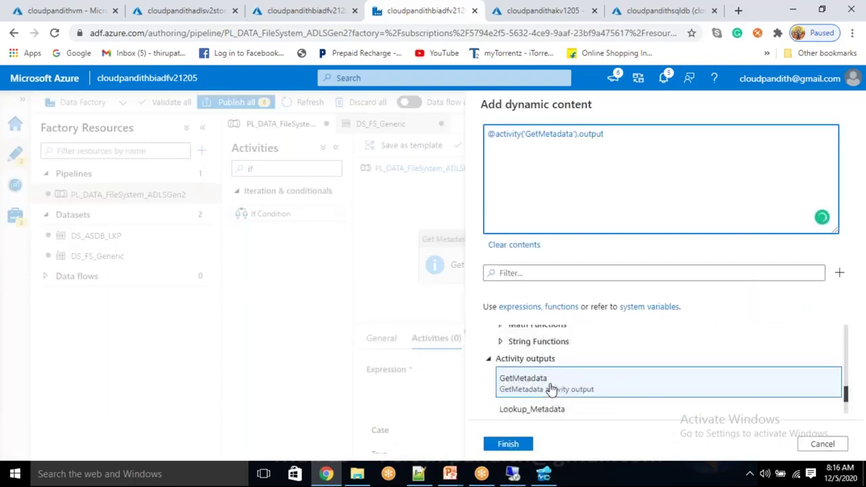
{"action": "type", "text": ".exists"}
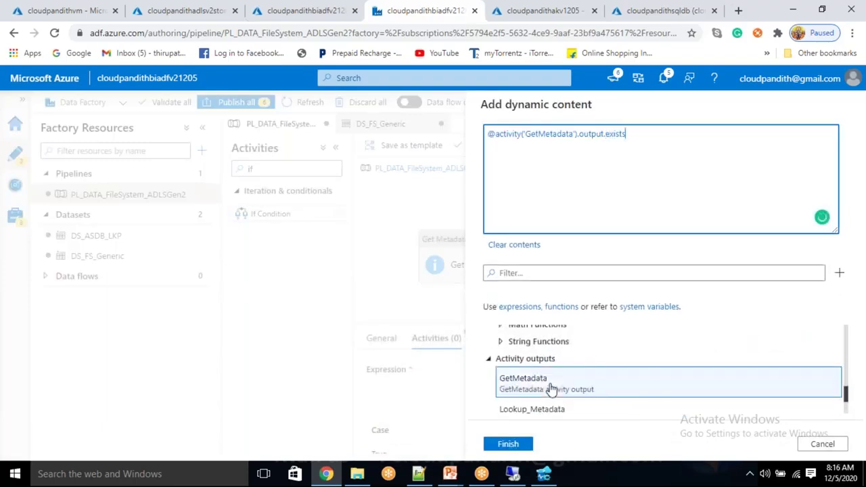
{"action": "left_click", "coordinate": [522, 444]}
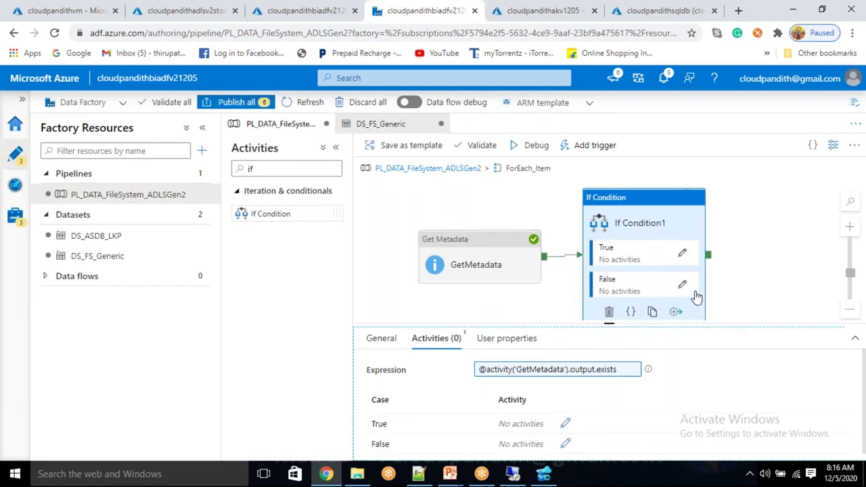
{"action": "left_click", "coordinate": [682, 253]}
Add a Copy data activity to the True branch with DS_FS_Generic as its source dataset.
{"action": "double_click", "coordinate": [266, 169]}
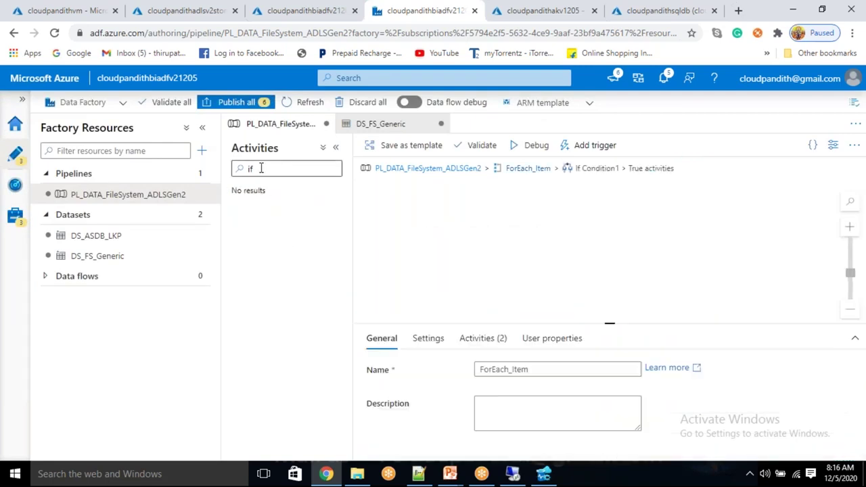
{"action": "key", "text": "BackSpace"}
{"action": "type", "text": "copy"}
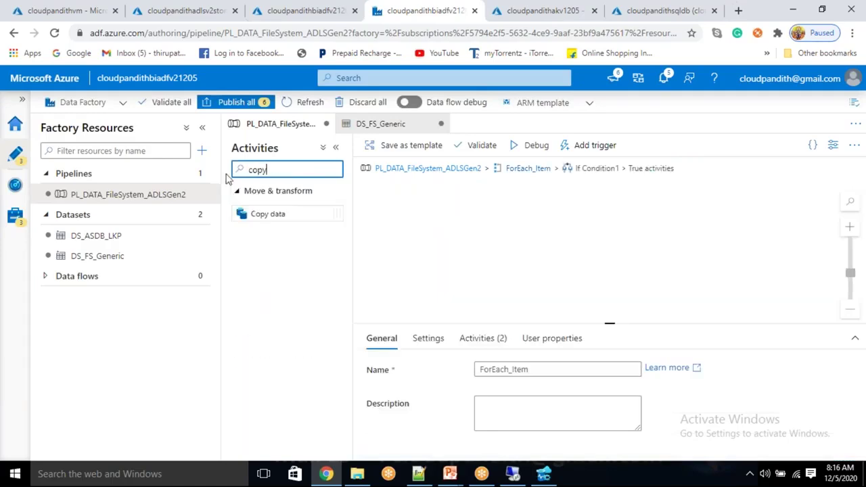
{"action": "left_click_drag", "start_coordinate": [242, 214], "coordinate": [455, 223]}
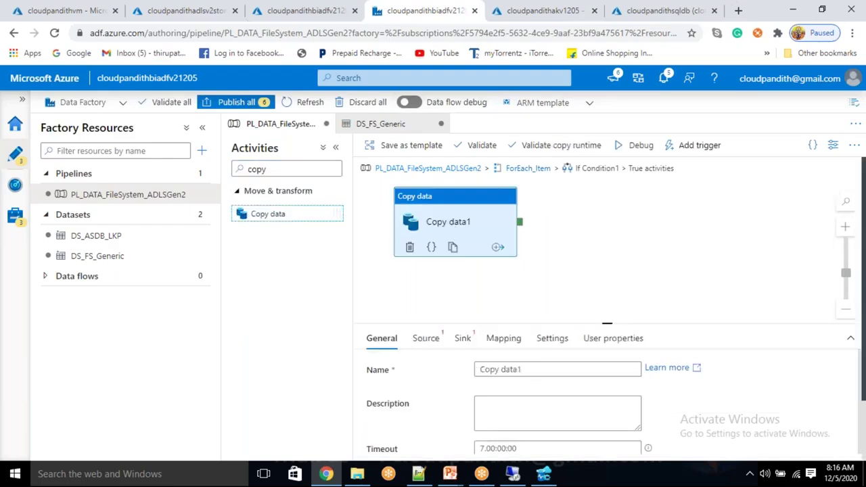
{"action": "left_click", "coordinate": [425, 349]}
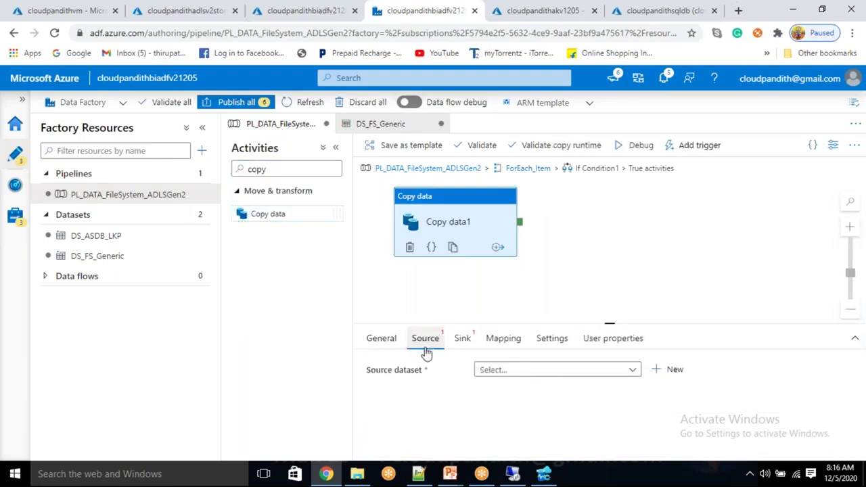
{"action": "left_click", "coordinate": [528, 371]}
{"action": "left_click", "coordinate": [534, 429]}
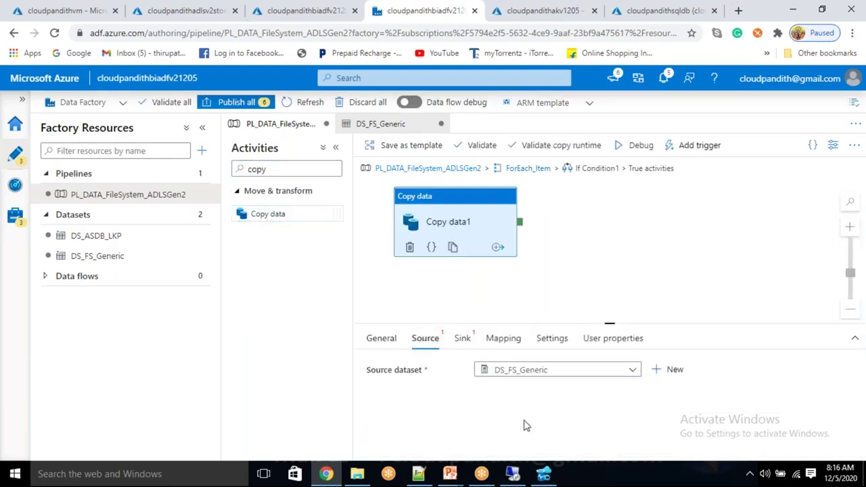
{"action": "scroll", "coordinate": [526, 423], "scroll_direction": "down", "scroll_amount": 1}
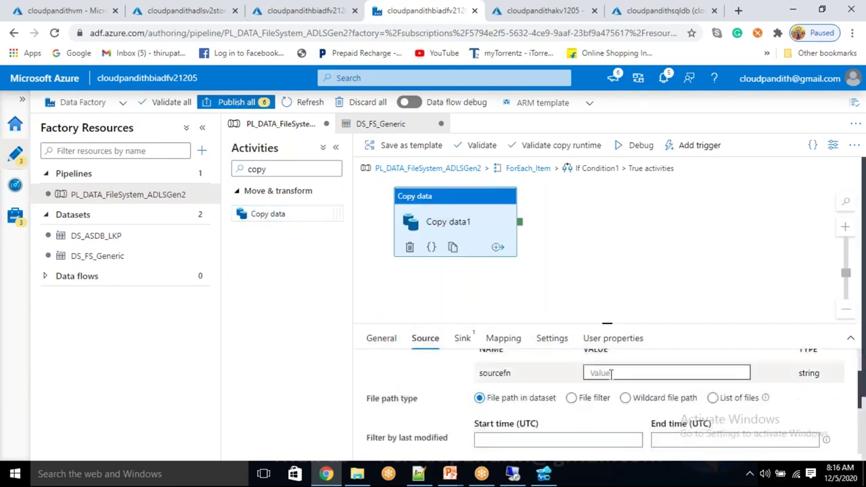
{"action": "left_click", "coordinate": [611, 373]}
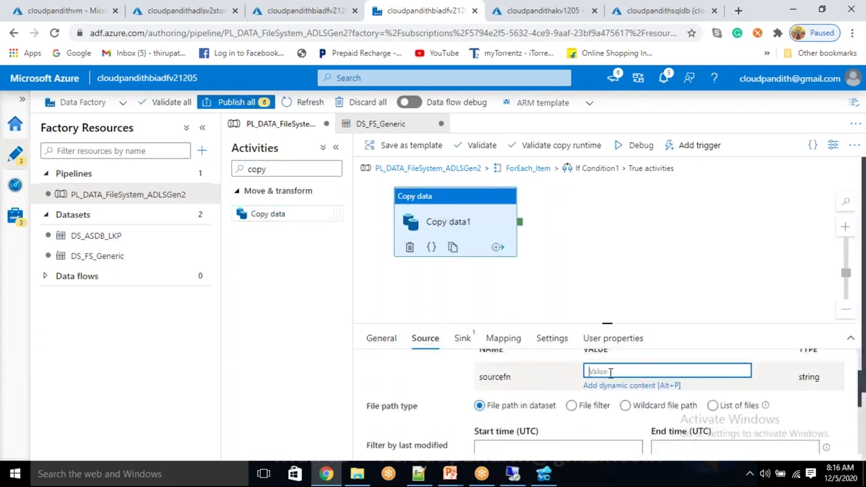
{"action": "type", "text": "@"}
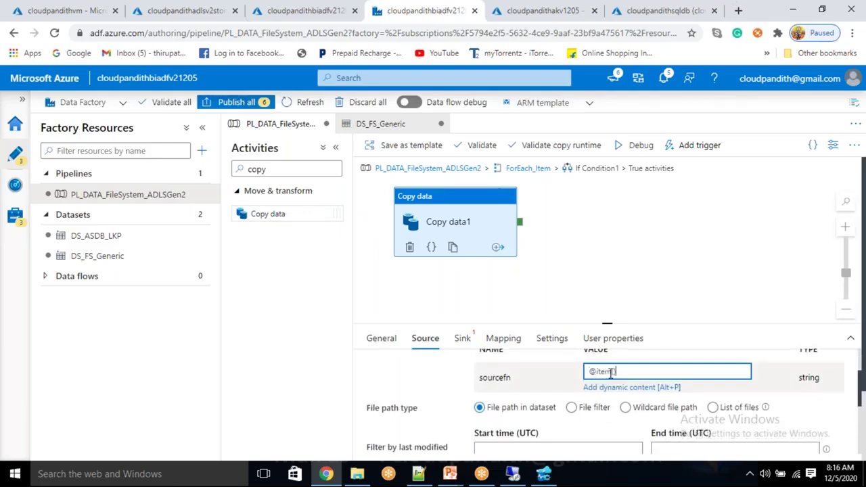
{"action": "type", "text": "item()"}
{"action": "type", "text": ".insert into metadata values('cust1','cust1',0,'ready'),"}
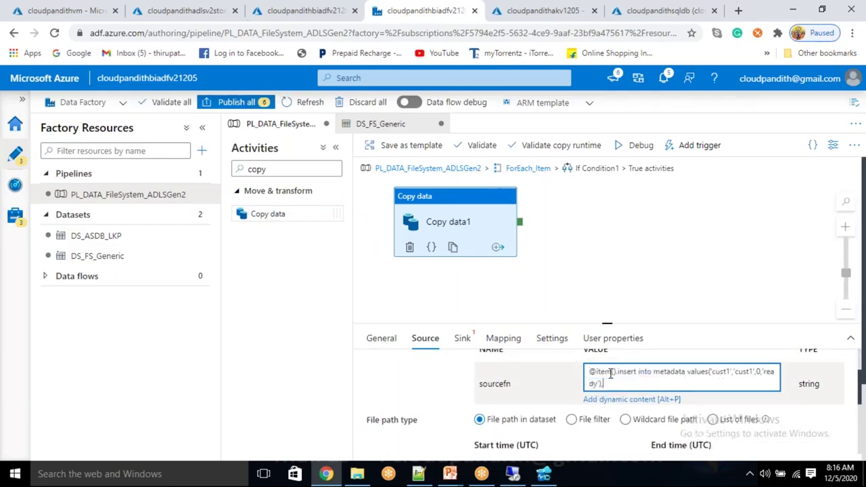
{"action": "key", "text": "ctrl+z"}
{"action": "left_click", "coordinate": [418, 474]}
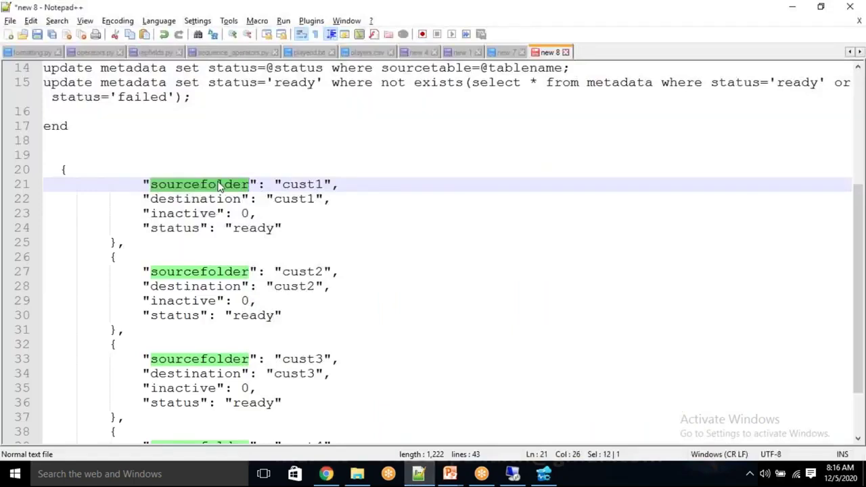
{"action": "key", "text": "alt+Tab"}
{"action": "left_click", "coordinate": [651, 371]}
{"action": "type", "text": "sourcefolder"}
{"action": "left_click", "coordinate": [588, 236]}
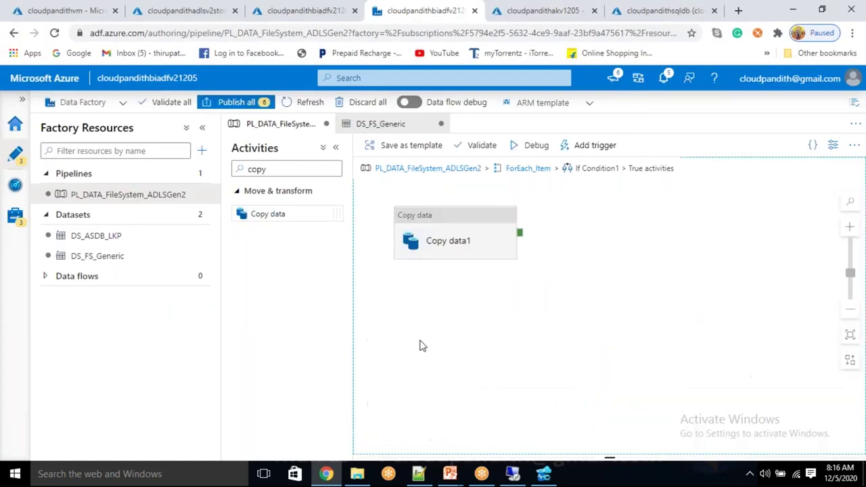
{"action": "left_click", "coordinate": [446, 249]}
Start a new sink dataset using Azure Data Lake Storage Gen2 in DelimitedText format.
{"action": "left_click", "coordinate": [464, 340]}
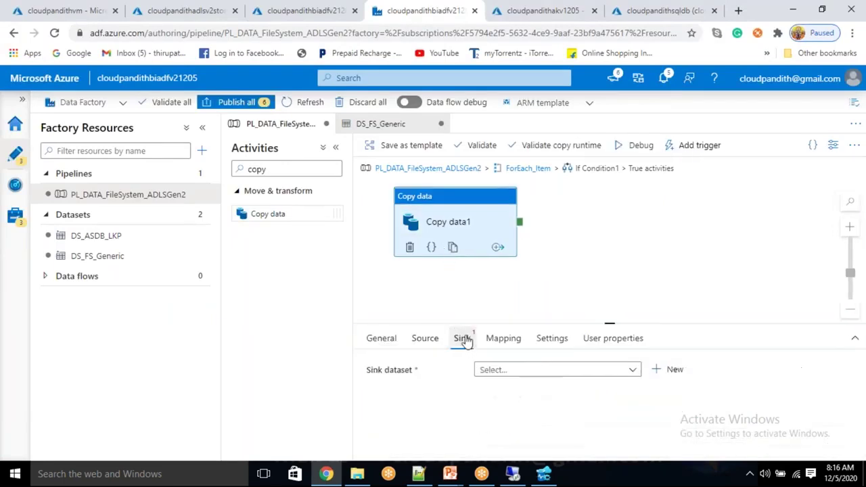
{"action": "left_click", "coordinate": [675, 371]}
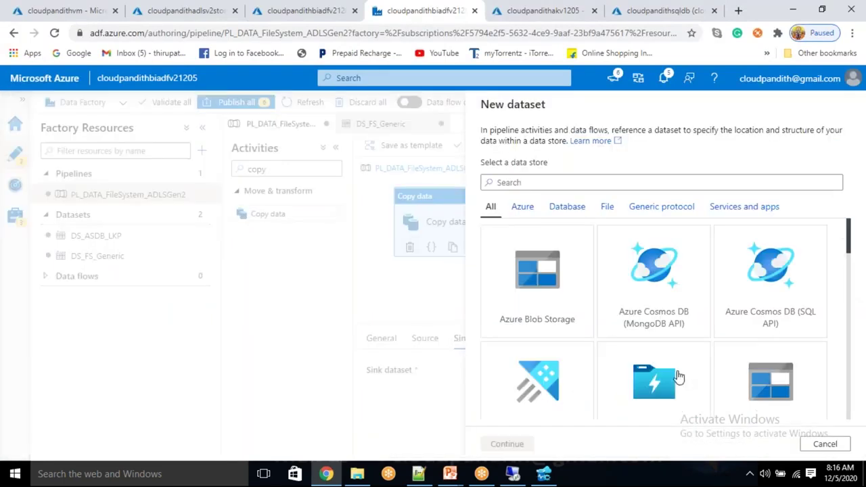
{"action": "type", "text": "data"}
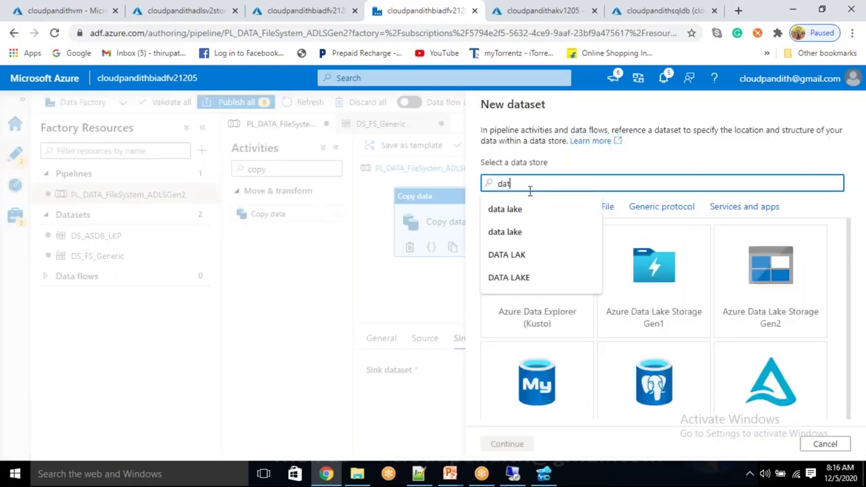
{"action": "key", "text": "BackSpace"}
{"action": "key", "text": "BackSpace"}
{"action": "key", "text": "BackSpace"}
{"action": "key", "text": "BackSpace"}
{"action": "type", "text": "gen2"}
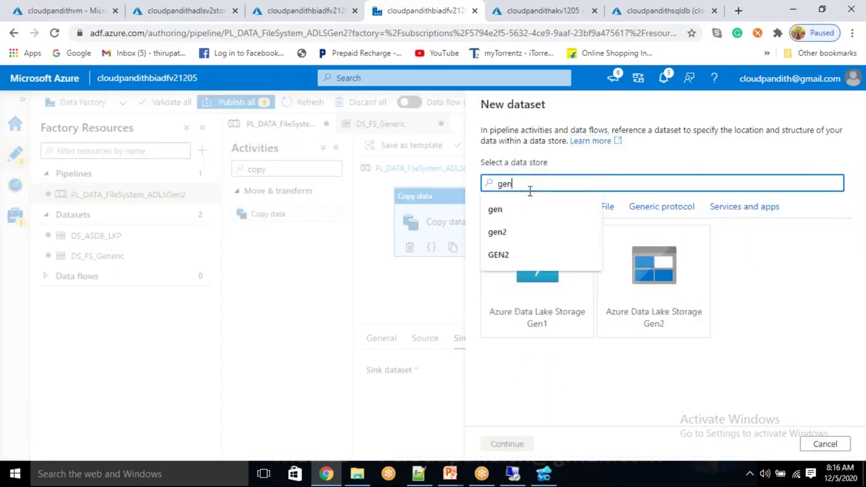
{"action": "left_click", "coordinate": [522, 320]}
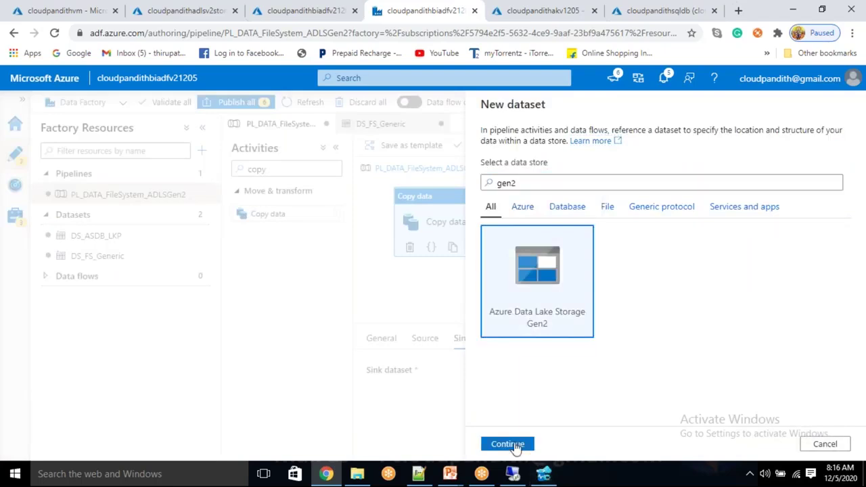
{"action": "left_click", "coordinate": [512, 444]}
{"action": "left_click", "coordinate": [766, 196]}
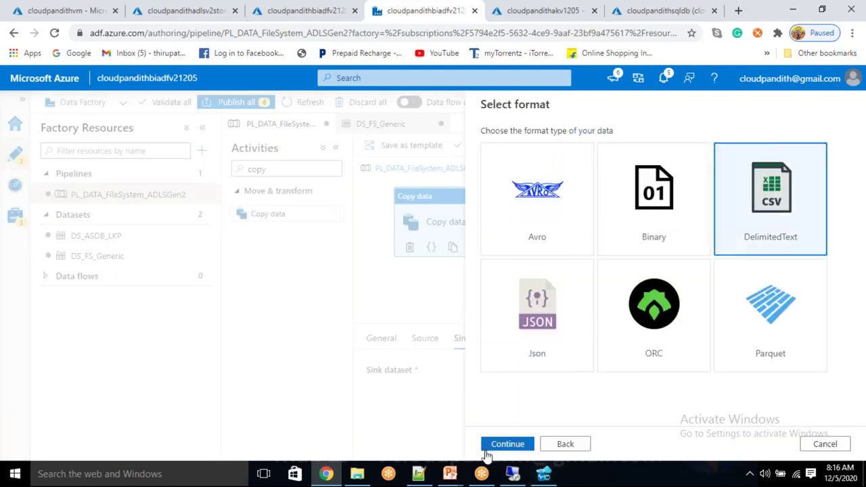
{"action": "left_click", "coordinate": [501, 444]}
Name the dataset DS_ADLSGen2_Sink on linked service LS_ADLSGen2 with first row as header.
{"action": "double_click", "coordinate": [560, 139]}
{"action": "key", "text": "BackSpace"}
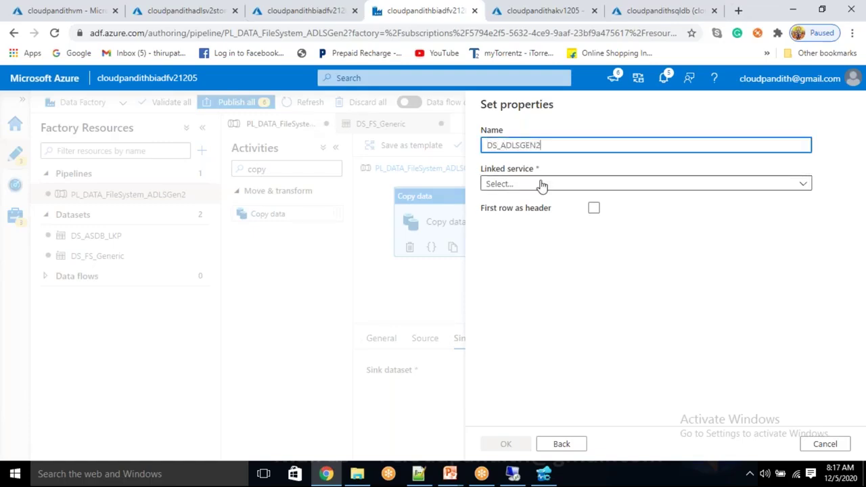
{"action": "left_click", "coordinate": [542, 183]}
{"action": "left_click", "coordinate": [560, 144]}
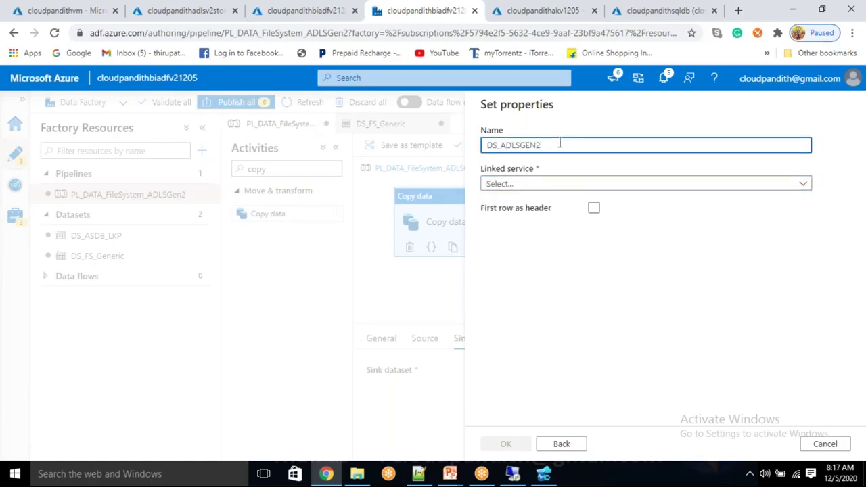
{"action": "type", "text": "_"}
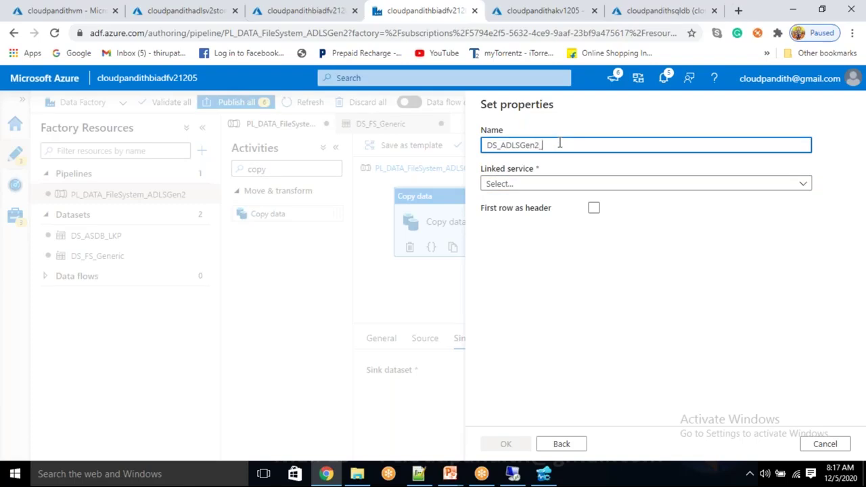
{"action": "type", "text": "Sink"}
{"action": "left_click", "coordinate": [534, 184]}
{"action": "left_click", "coordinate": [504, 264]}
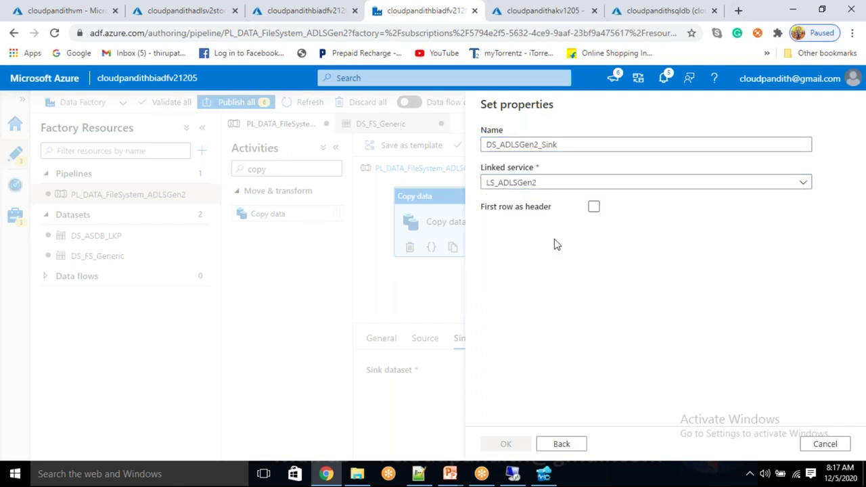
{"action": "left_click", "coordinate": [593, 244]}
Set the file system to cloudpandithoutput and create the dataset with no schema import.
{"action": "left_click", "coordinate": [533, 217]}
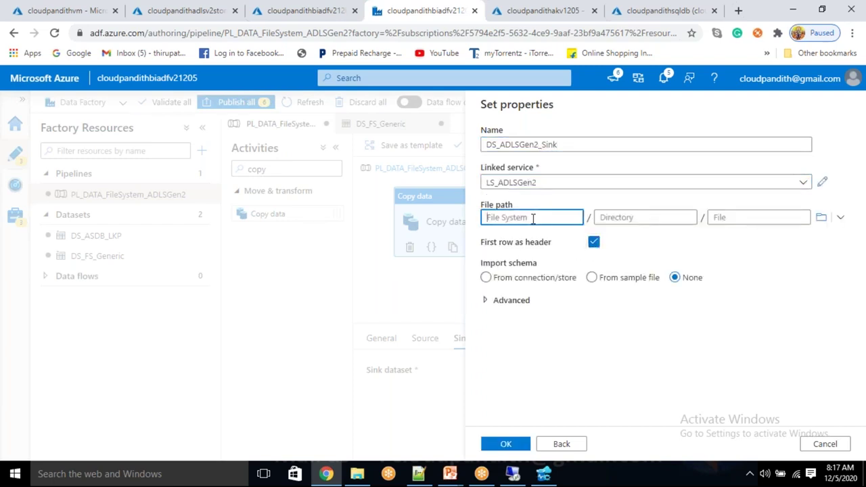
{"action": "type", "text": "cloudpandithfo"}
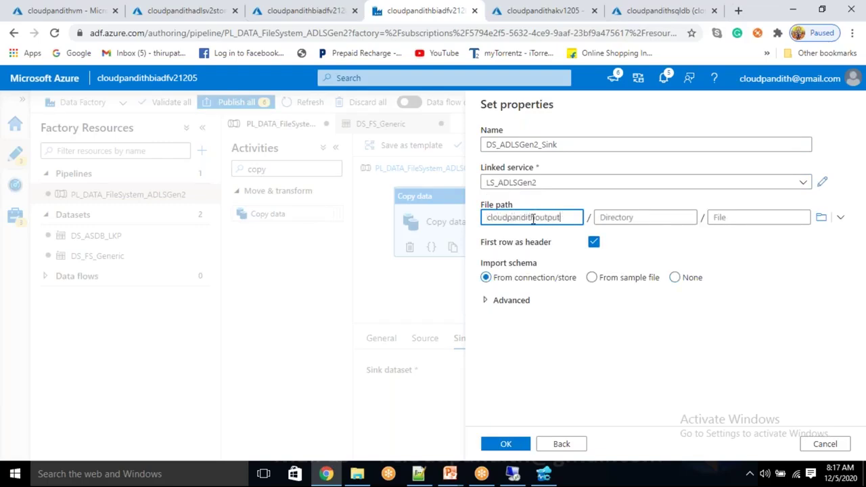
{"action": "double_click", "coordinate": [528, 220]}
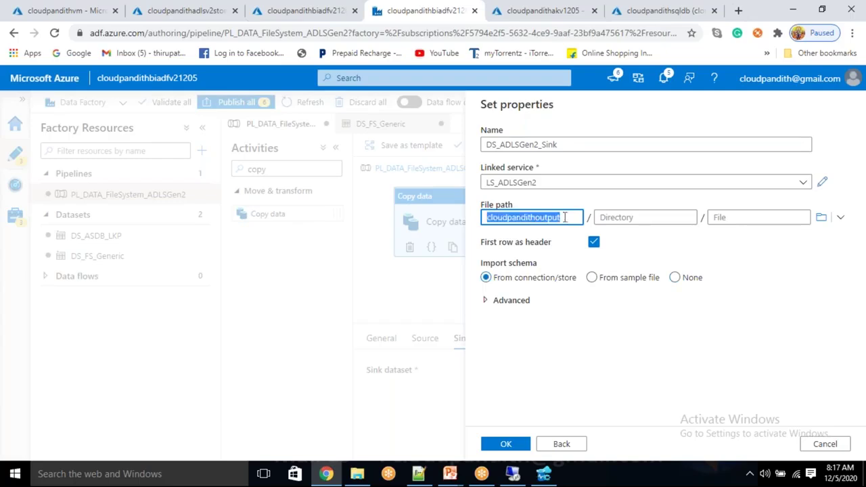
{"action": "left_click", "coordinate": [605, 217]}
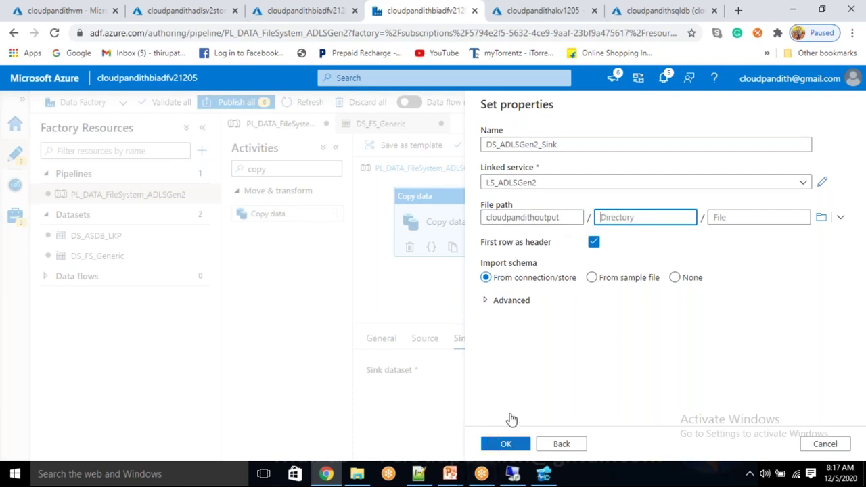
{"action": "left_click", "coordinate": [504, 449]}
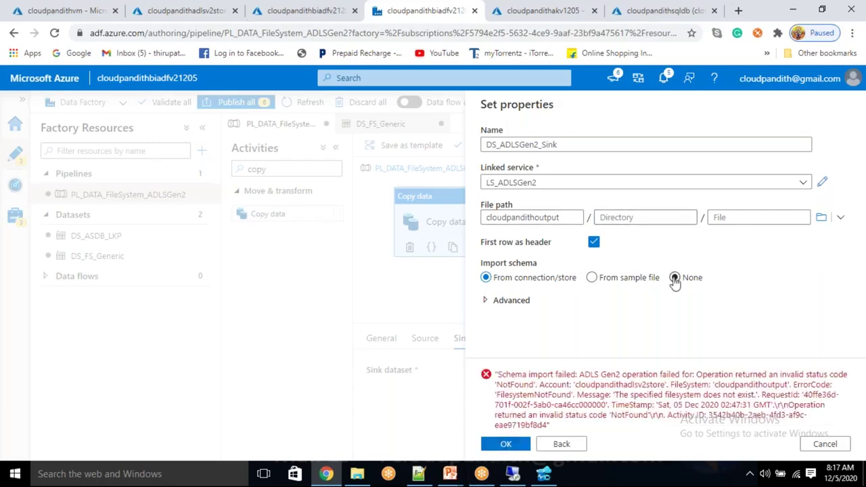
{"action": "left_click", "coordinate": [676, 280]}
{"action": "left_click", "coordinate": [523, 445]}
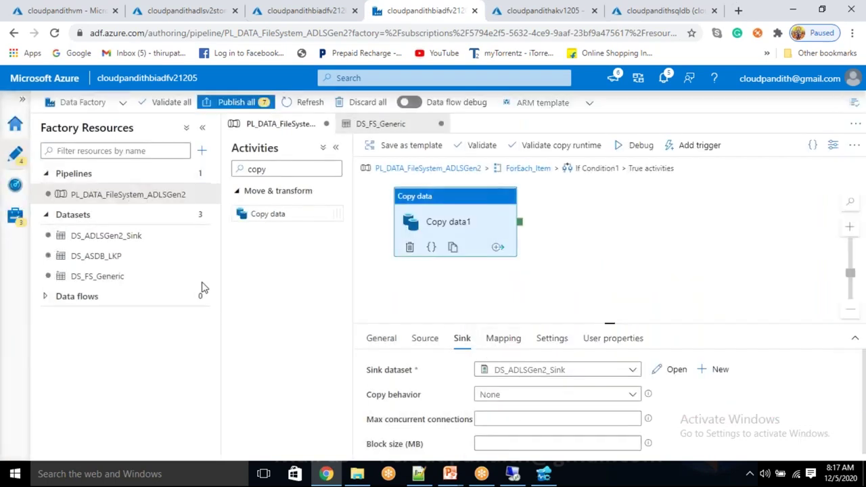
{"action": "left_click", "coordinate": [131, 245]}
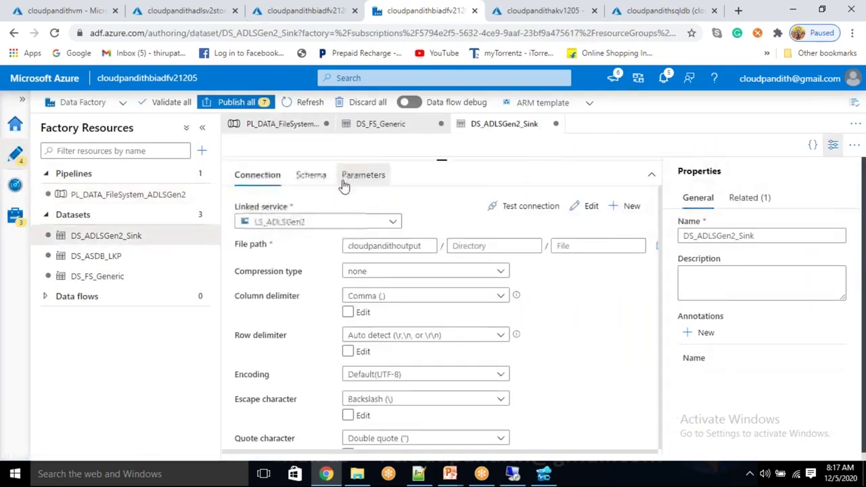
{"action": "left_click", "coordinate": [358, 176]}
{"action": "left_click", "coordinate": [262, 205]}
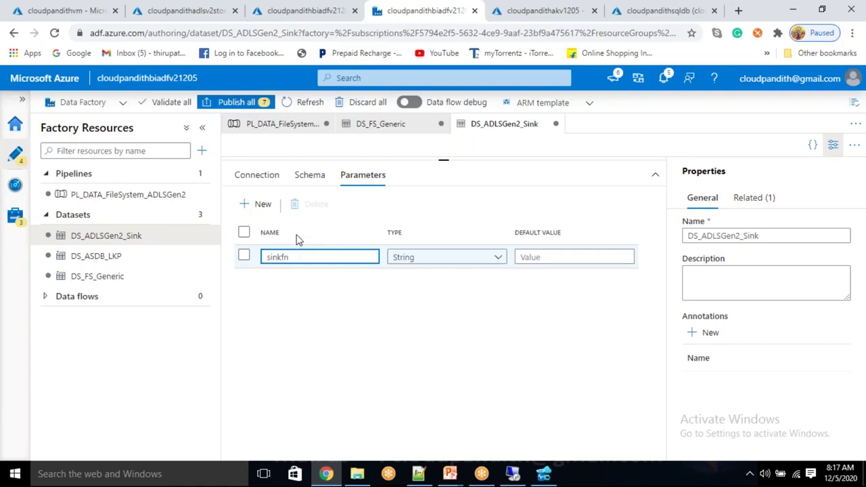
{"action": "left_click", "coordinate": [254, 175]}
{"action": "left_click", "coordinate": [494, 246]}
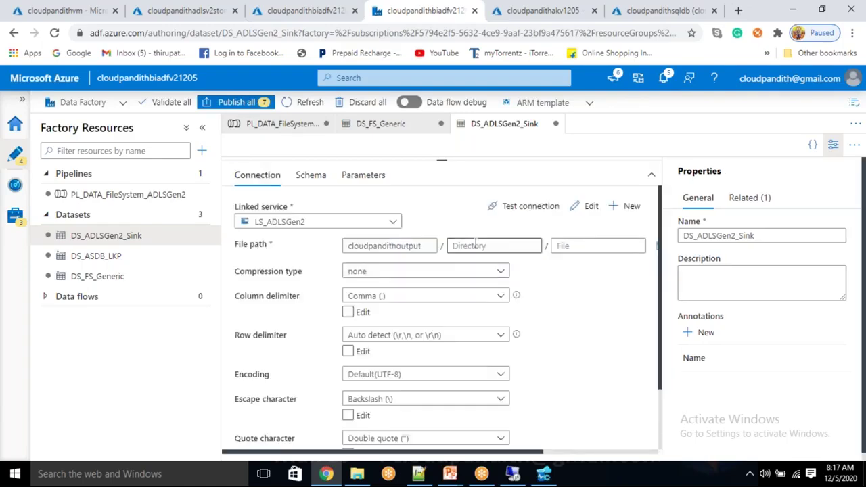
{"action": "left_click", "coordinate": [477, 264]}
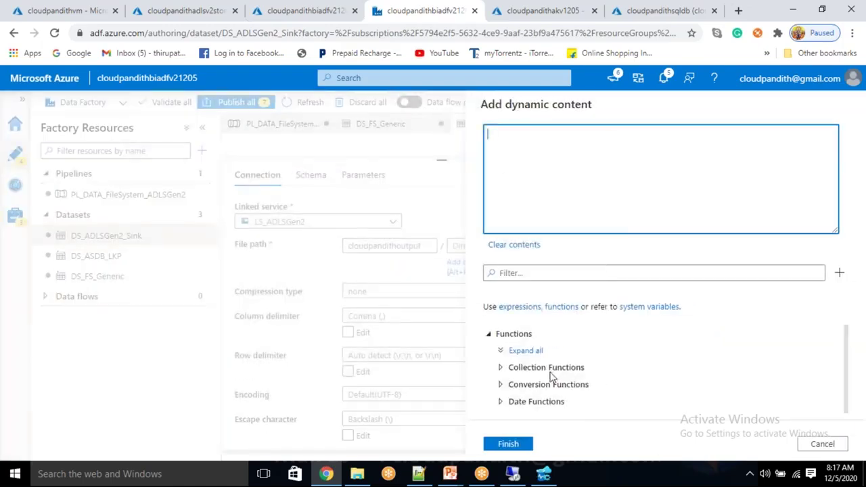
{"action": "scroll", "coordinate": [552, 379], "scroll_direction": "down", "scroll_amount": 5}
{"action": "left_click", "coordinate": [521, 406]}
{"action": "left_click", "coordinate": [508, 443]}
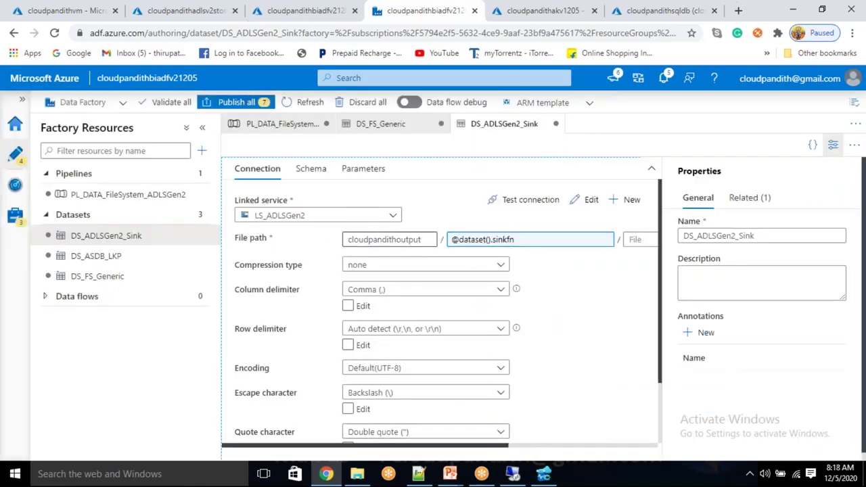
{"action": "left_click", "coordinate": [93, 196]}
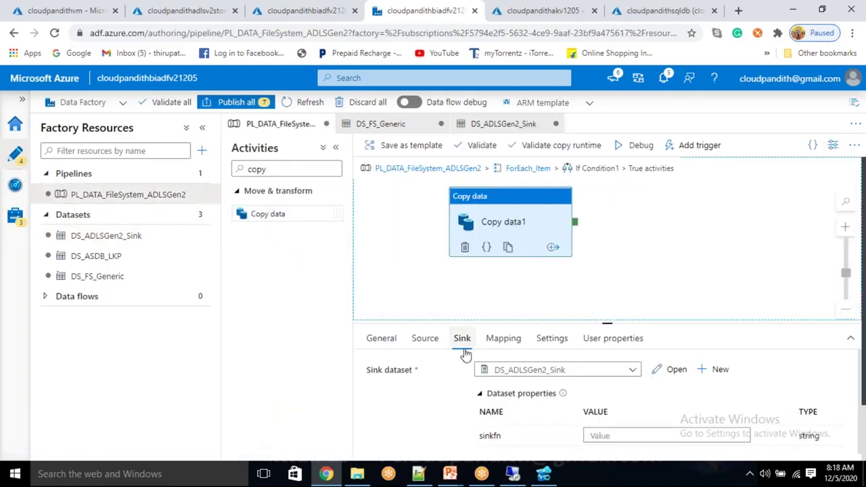
{"action": "scroll", "coordinate": [460, 392], "scroll_direction": "down", "scroll_amount": 5}
{"action": "scroll", "coordinate": [561, 406], "scroll_direction": "up", "scroll_amount": 5}
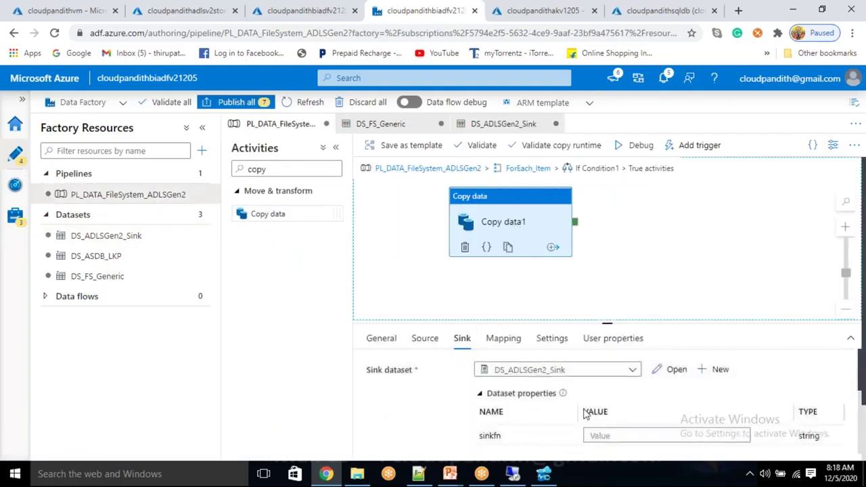
{"action": "left_click", "coordinate": [606, 434]}
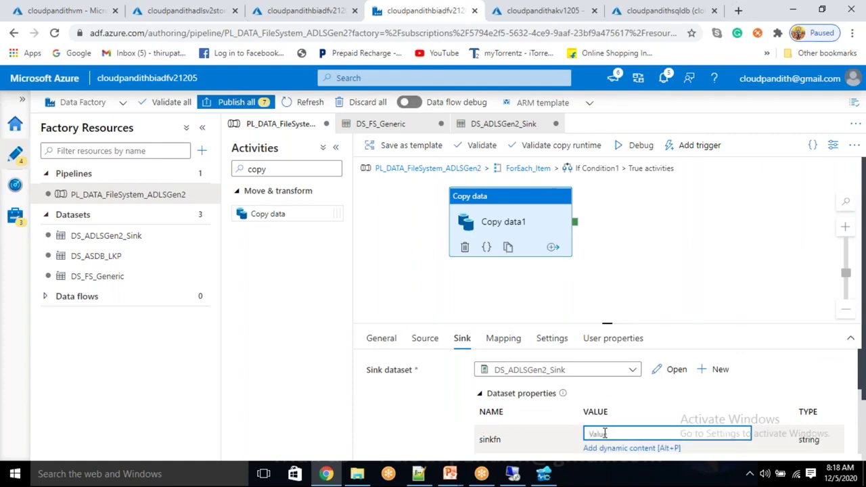
{"action": "type", "text": "@item"}
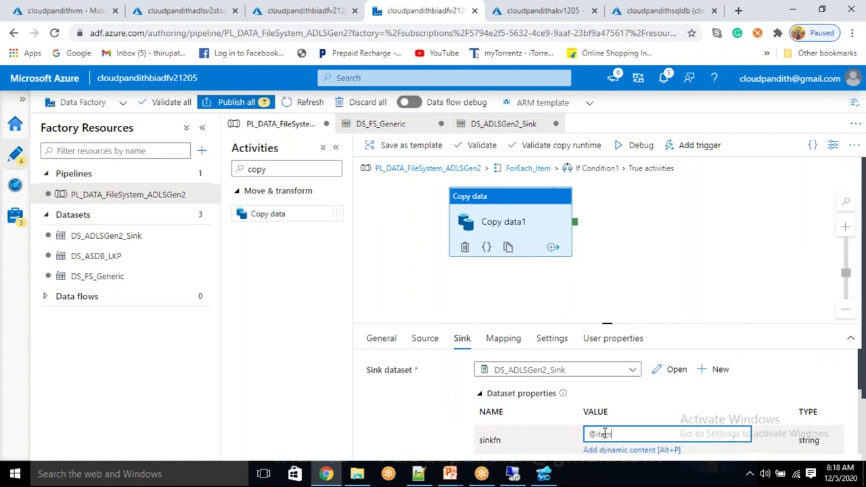
{"action": "type", "text": "()"}
{"action": "key", "text": "alt+Tab"}
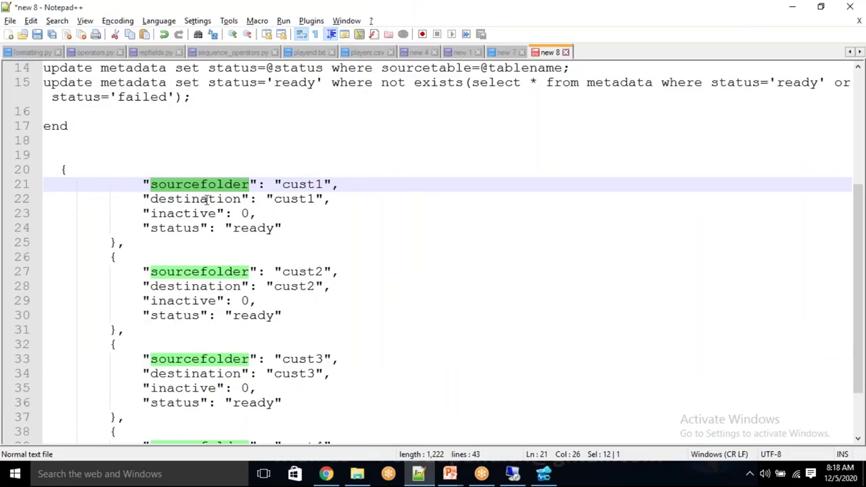
{"action": "double_click", "coordinate": [206, 202]}
{"action": "key", "text": "ctrl+c"}
{"action": "key", "text": "alt+Tab"}
{"action": "type", "text": "."}
{"action": "key", "text": "ctrl+v"}
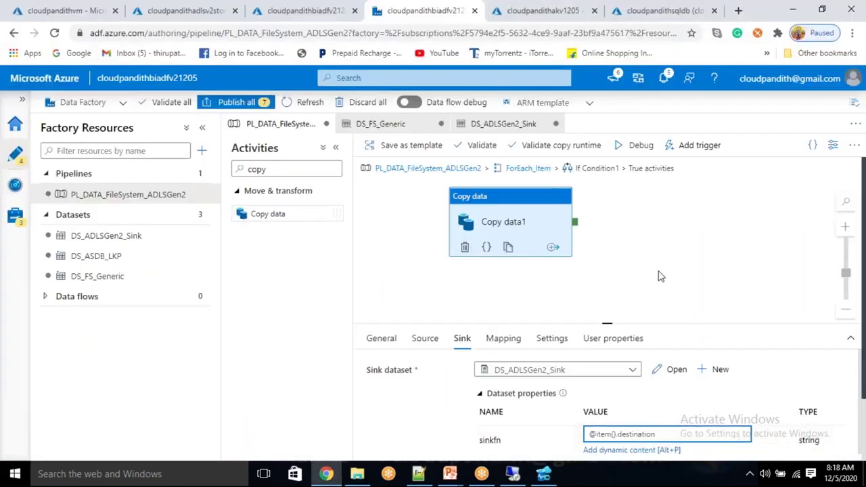
{"action": "left_click", "coordinate": [662, 276]}
{"action": "left_click", "coordinate": [513, 245]}
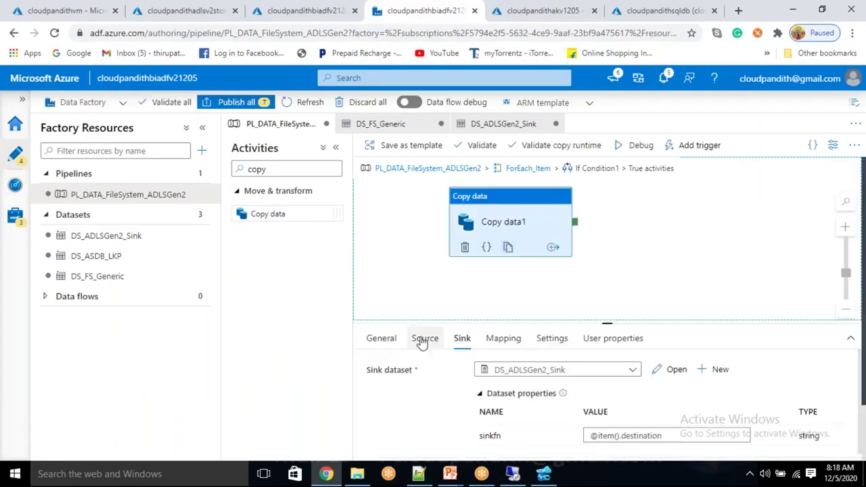
Switch Copy data1's source to a wildcard file path with file name *.
{"action": "left_click", "coordinate": [424, 339]}
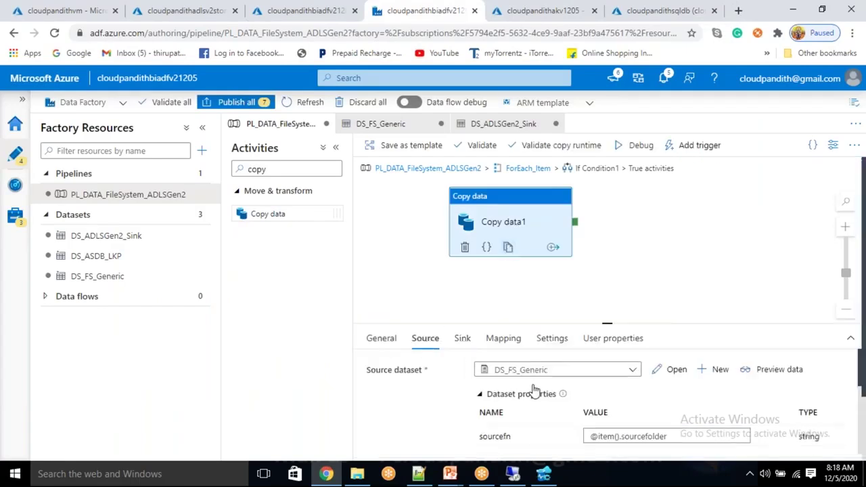
{"action": "scroll", "coordinate": [534, 391], "scroll_direction": "down", "scroll_amount": 3}
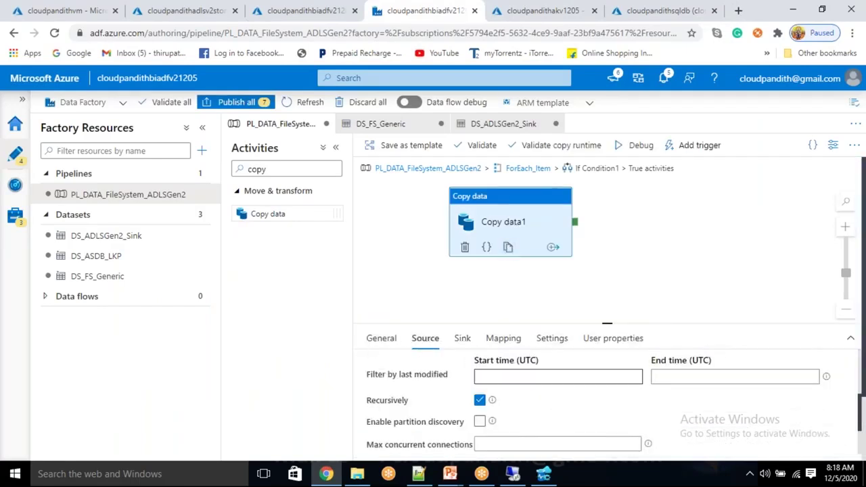
{"action": "scroll", "coordinate": [534, 391], "scroll_direction": "up", "scroll_amount": 2}
{"action": "left_click", "coordinate": [626, 400]}
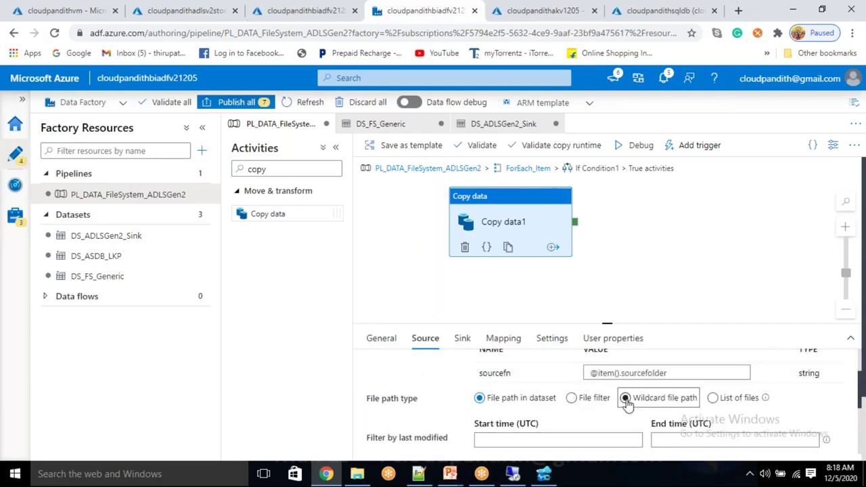
{"action": "left_click", "coordinate": [683, 428]}
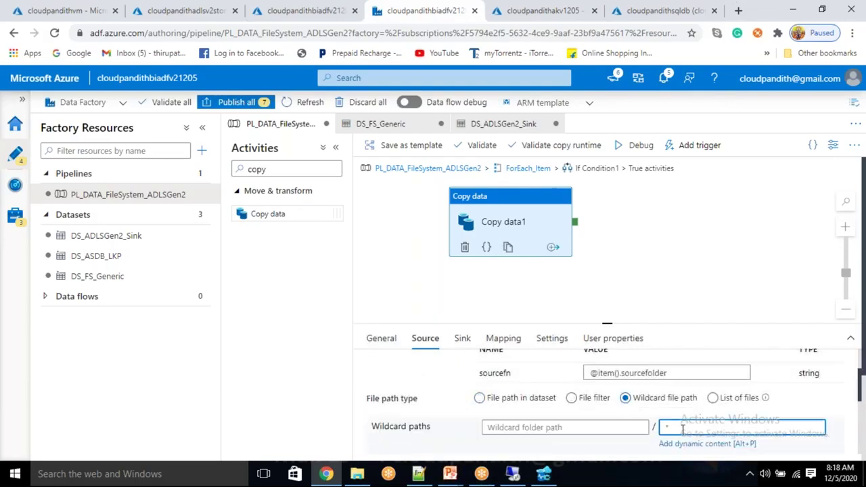
{"action": "left_click_drag", "start_coordinate": [518, 217], "coordinate": [512, 227]}
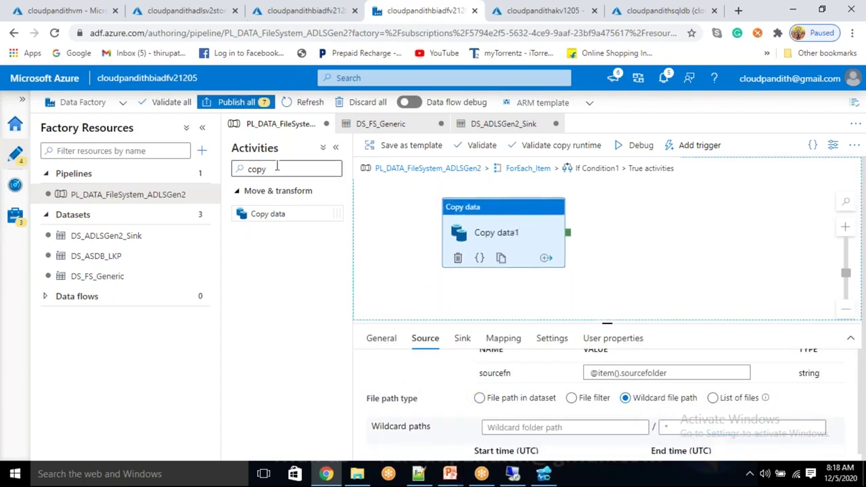
{"action": "left_click_drag", "start_coordinate": [277, 168], "coordinate": [245, 173]}
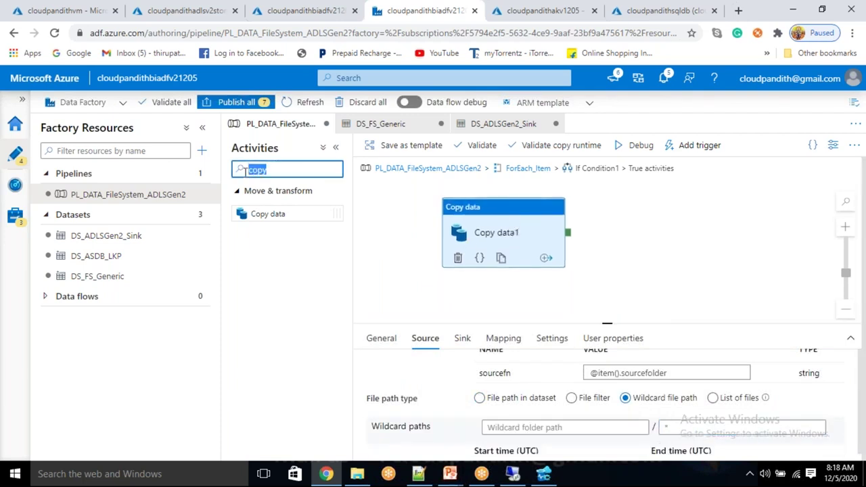
Add a Stored procedure activity after Copy data1's success output, named Success_Stored_Procedure.
{"action": "type", "text": "stored"}
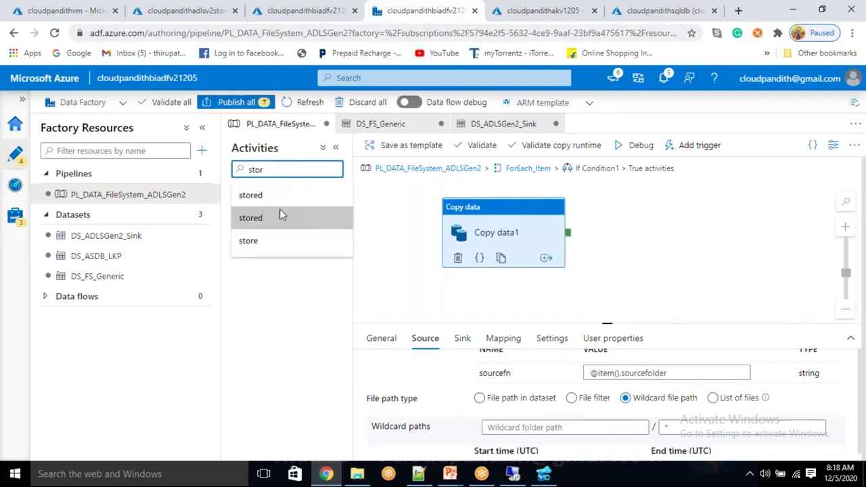
{"action": "left_click", "coordinate": [264, 193]}
{"action": "left_click_drag", "start_coordinate": [274, 214], "coordinate": [681, 211]}
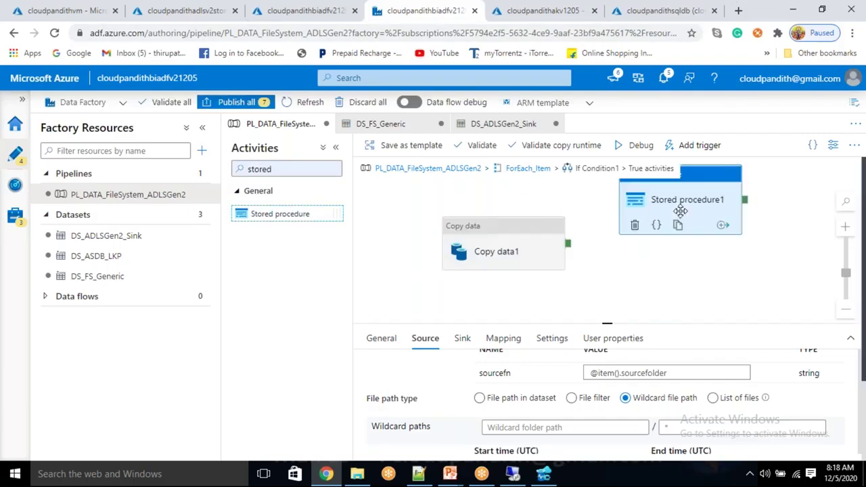
{"action": "left_click_drag", "start_coordinate": [569, 243], "coordinate": [677, 205]}
{"action": "left_click_drag", "start_coordinate": [568, 370], "coordinate": [285, 401]}
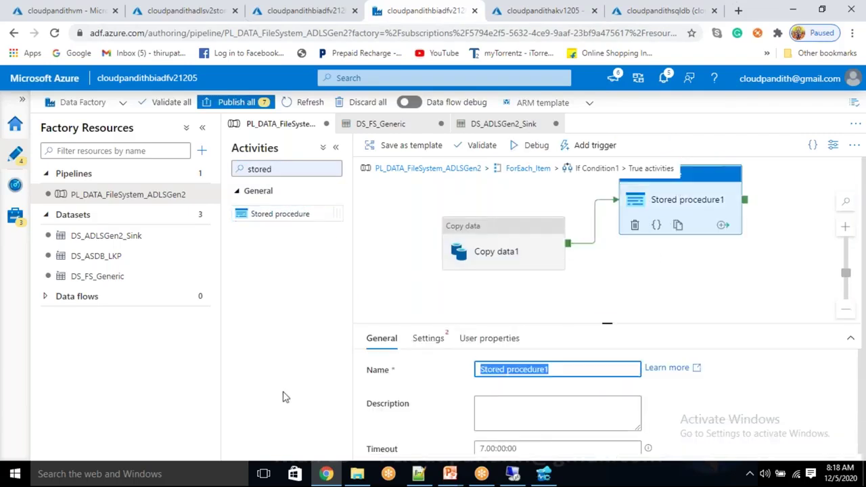
{"action": "key", "text": "BackSpace"}
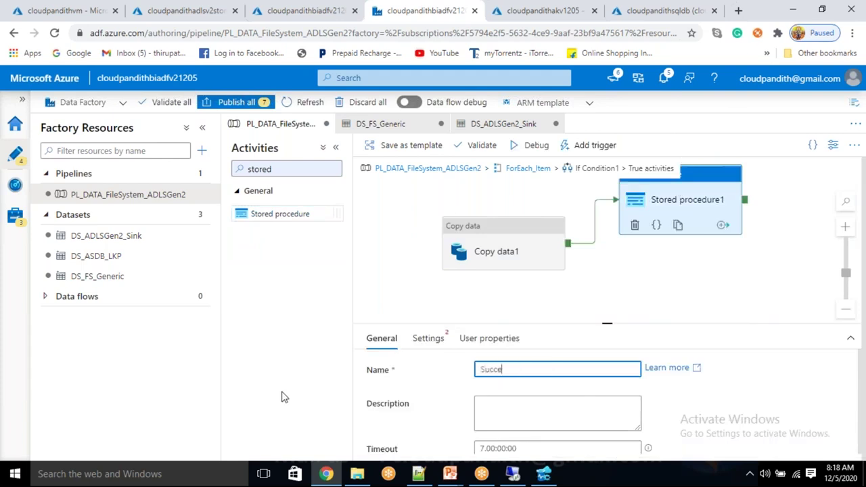
{"action": "type", "text": "Success_Stored_Procedure"}
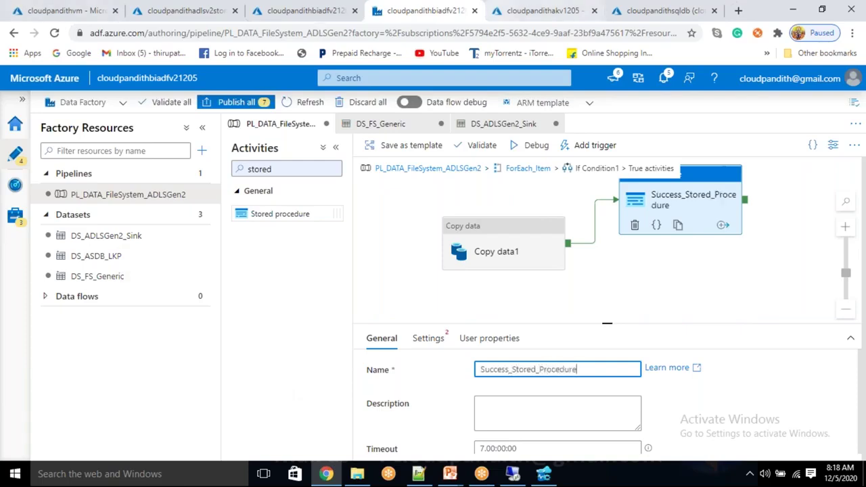
Point it at LS_ASDB and [dbo].[metadata_usp], importing the procedure's parameters.
{"action": "left_click", "coordinate": [420, 339]}
{"action": "left_click", "coordinate": [547, 380]}
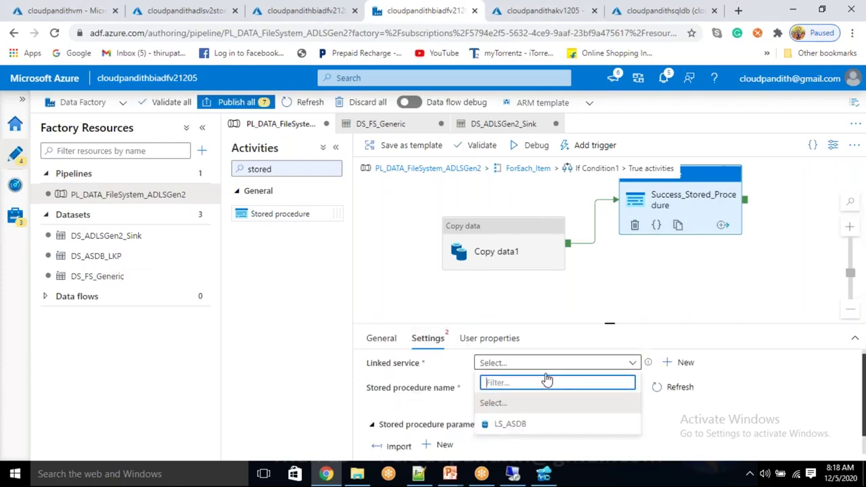
{"action": "scroll", "coordinate": [547, 381], "scroll_direction": "down", "scroll_amount": 1}
{"action": "left_click", "coordinate": [524, 404]}
{"action": "left_click", "coordinate": [521, 365]}
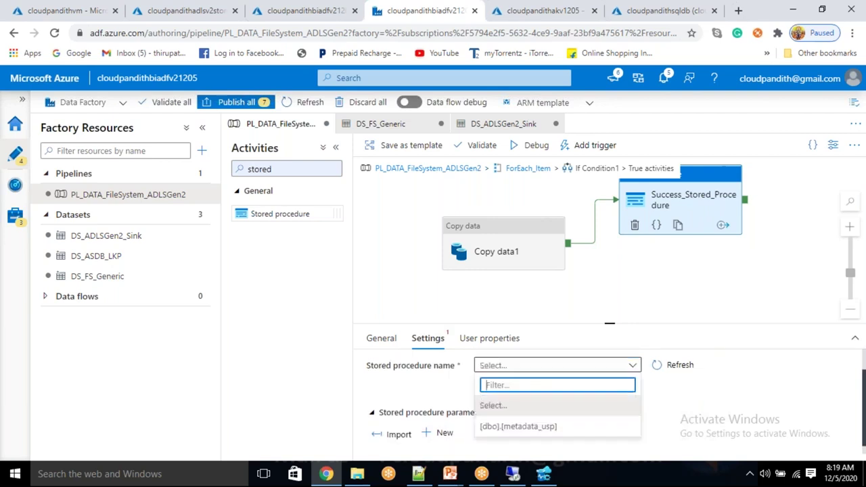
{"action": "left_click", "coordinate": [508, 428]}
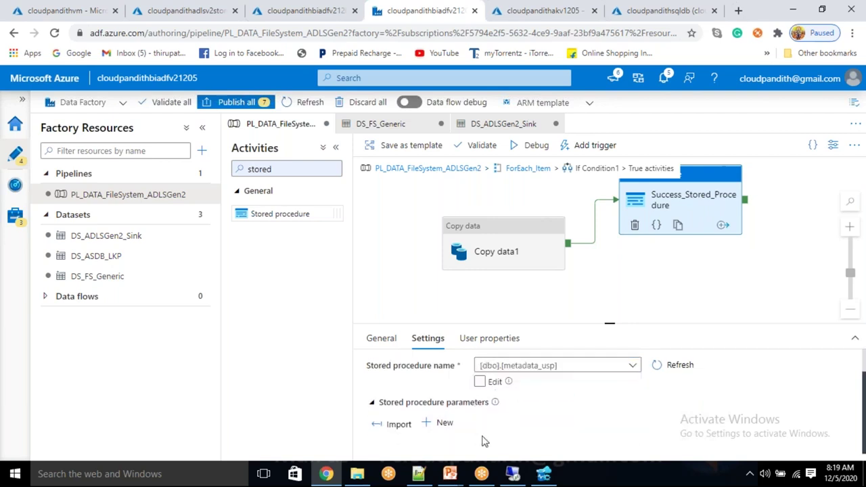
{"action": "left_click", "coordinate": [403, 426]}
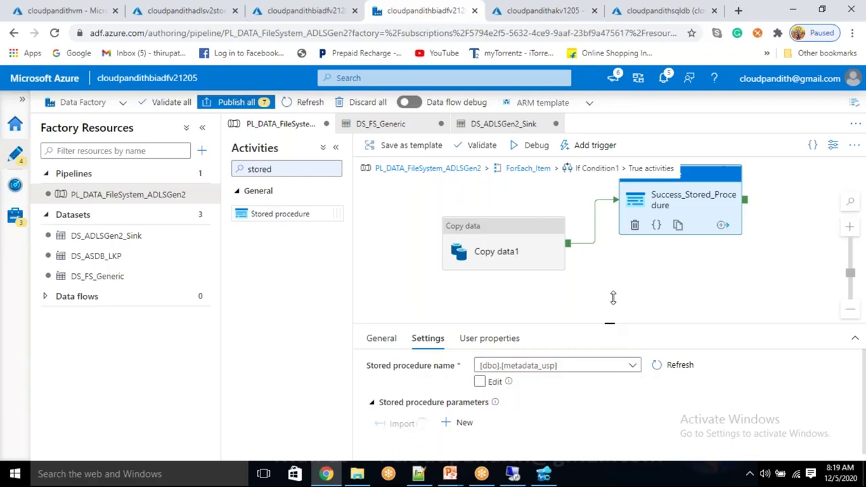
{"action": "left_click_drag", "start_coordinate": [610, 324], "coordinate": [610, 256]}
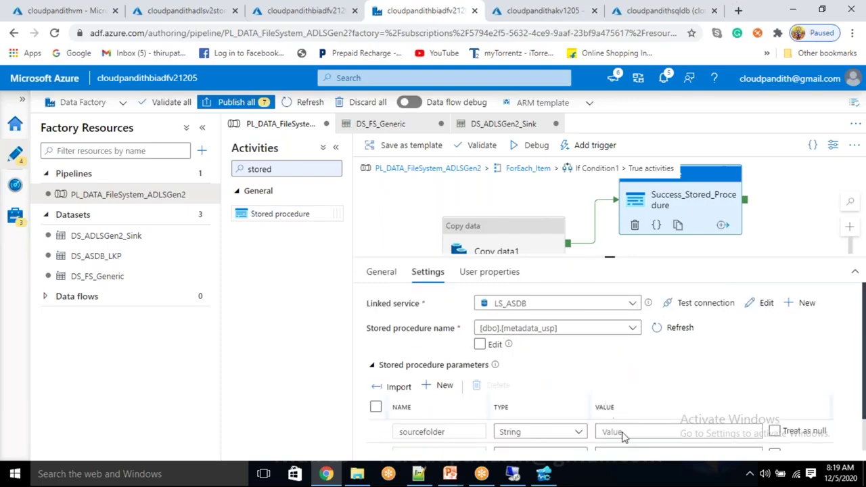
{"action": "left_click", "coordinate": [623, 431]}
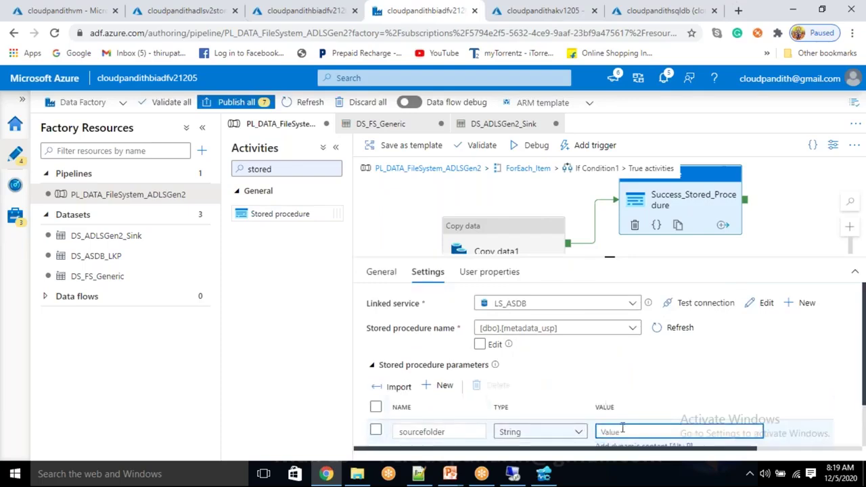
{"action": "scroll", "coordinate": [623, 428], "scroll_direction": "down", "scroll_amount": 2}
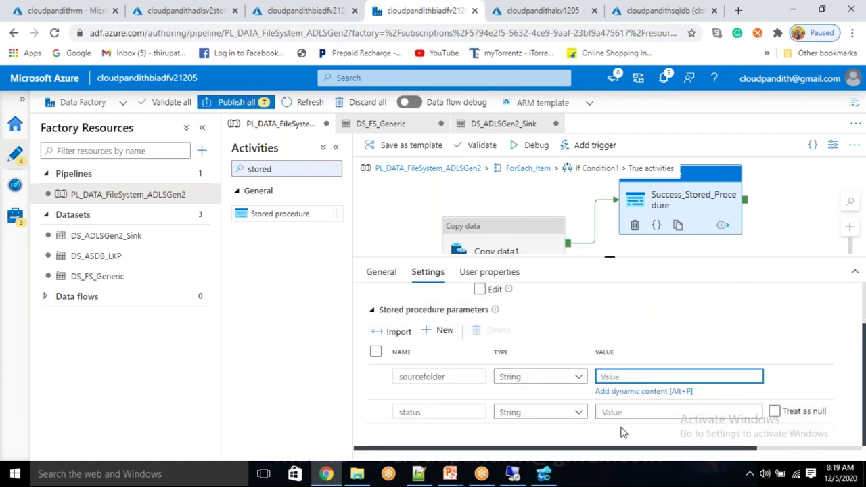
{"action": "type", "text": "@item().destination"}
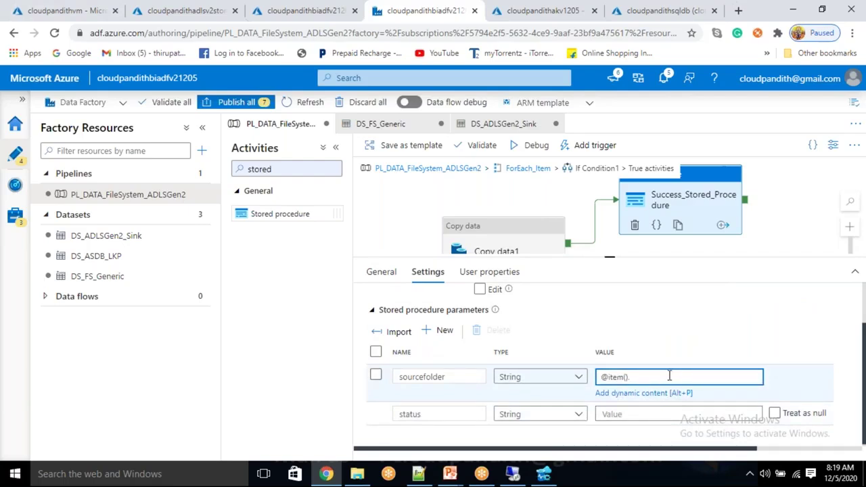
{"action": "left_click", "coordinate": [419, 473]}
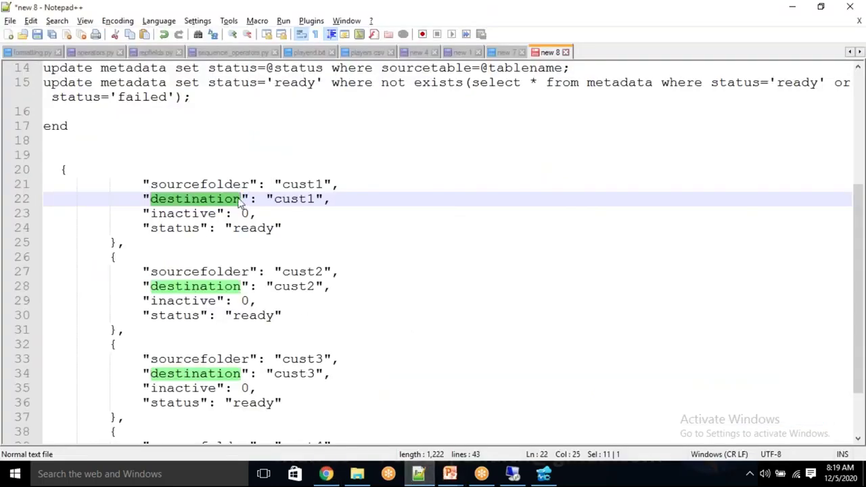
{"action": "left_click", "coordinate": [232, 177]}
{"action": "double_click", "coordinate": [228, 187]}
{"action": "key", "text": "ctrl+c"}
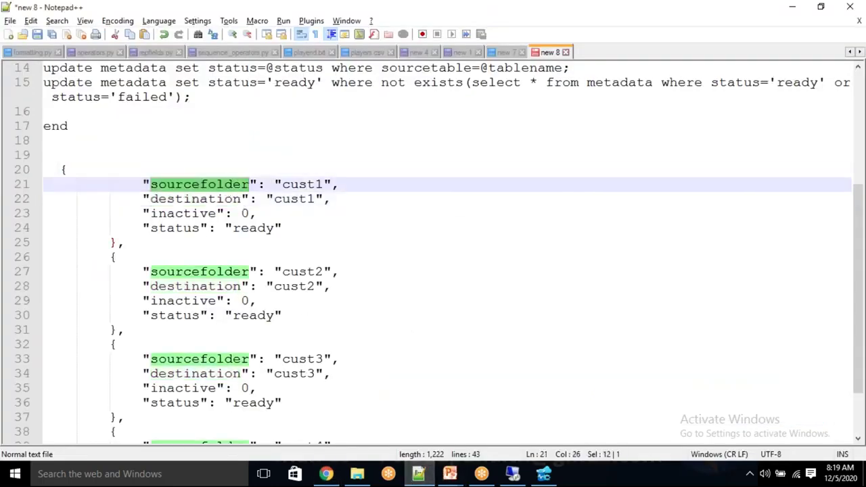
{"action": "key", "text": "alt+Tab"}
{"action": "left_click", "coordinate": [655, 383]}
{"action": "key", "text": "ctrl+v"}
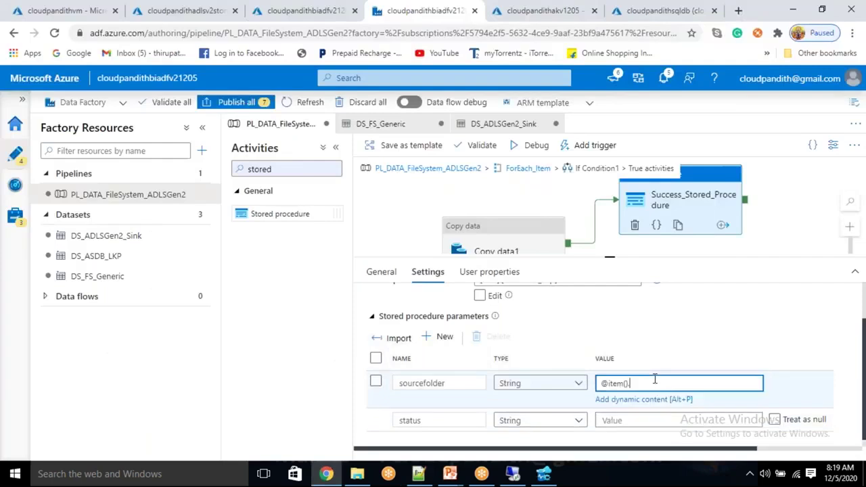
{"action": "left_click", "coordinate": [611, 420]}
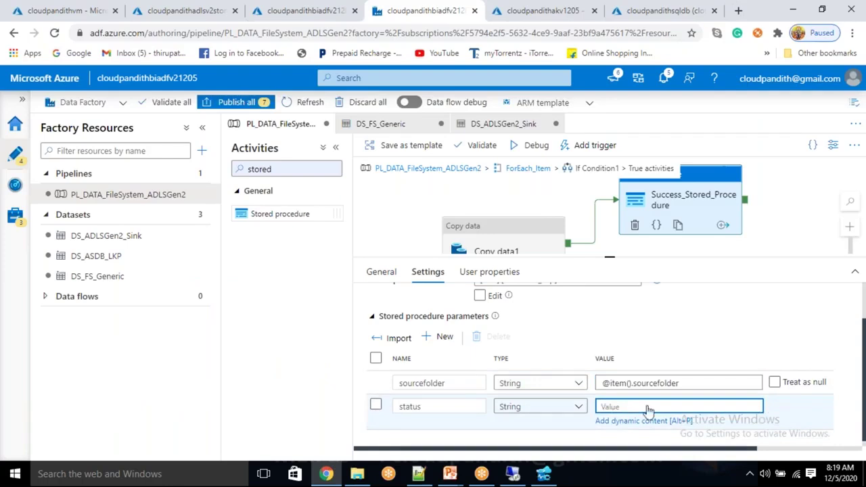
{"action": "type", "text": "success"}
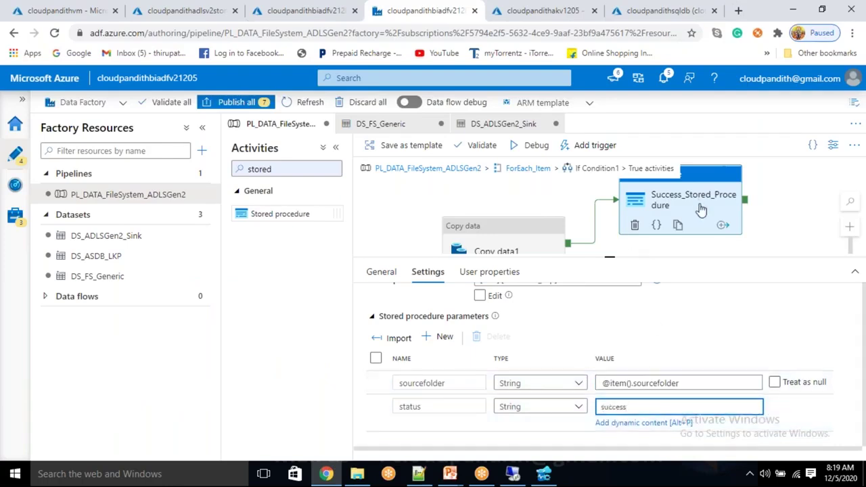
{"action": "left_click", "coordinate": [677, 225]}
Place the copied stored procedure activity and connect Copy data1's output to it.
{"action": "left_click_drag", "start_coordinate": [610, 262], "coordinate": [601, 319]}
{"action": "left_click_drag", "start_coordinate": [696, 259], "coordinate": [676, 267]}
{"action": "mouse_move", "coordinate": [570, 248]}
{"action": "left_mouse_down"}
{"action": "mouse_move", "coordinate": [590, 264]}
{"action": "mouse_move", "coordinate": [698, 264]}
{"action": "mouse_move", "coordinate": [639, 281]}
{"action": "left_mouse_up"}
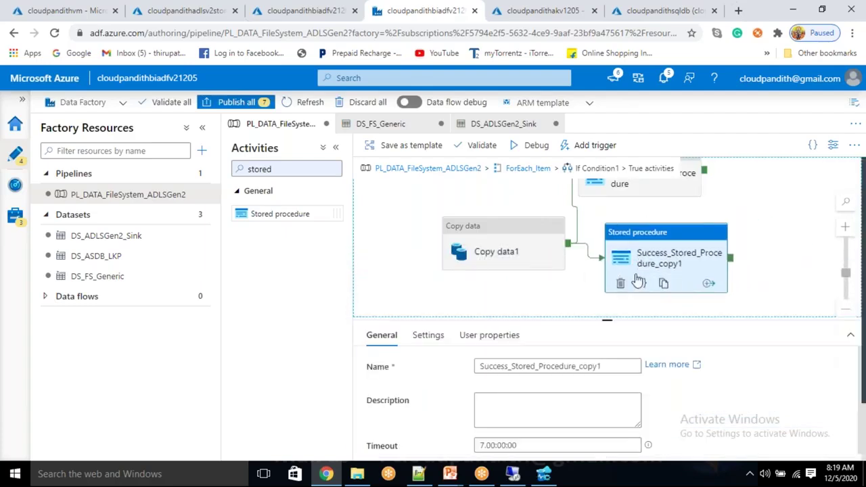
Rename the copied activity to Failure_Stored_Procedure.
{"action": "left_click", "coordinate": [611, 367]}
{"action": "key", "text": "BackSpace"}
{"action": "key", "text": "BackSpace"}
{"action": "key", "text": "BackSpace"}
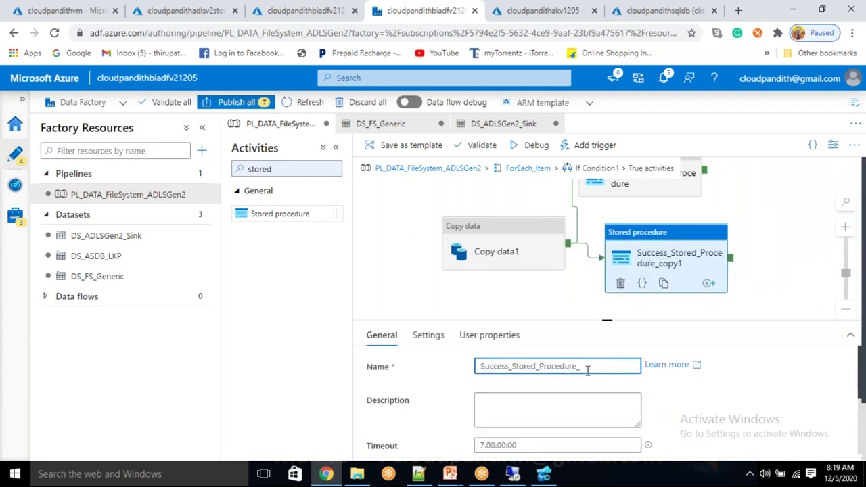
{"action": "key", "text": "BackSpace"}
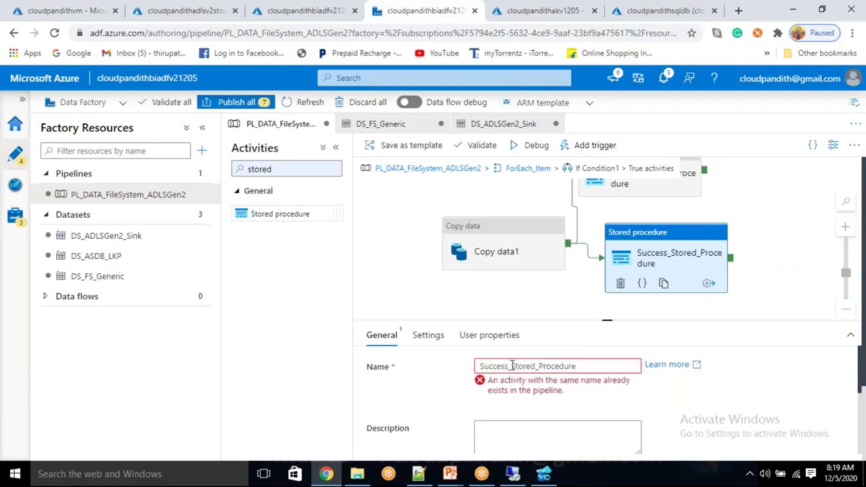
{"action": "left_click", "coordinate": [509, 366]}
{"action": "key", "text": "shift+Home"}
{"action": "type", "text": "Failure"}
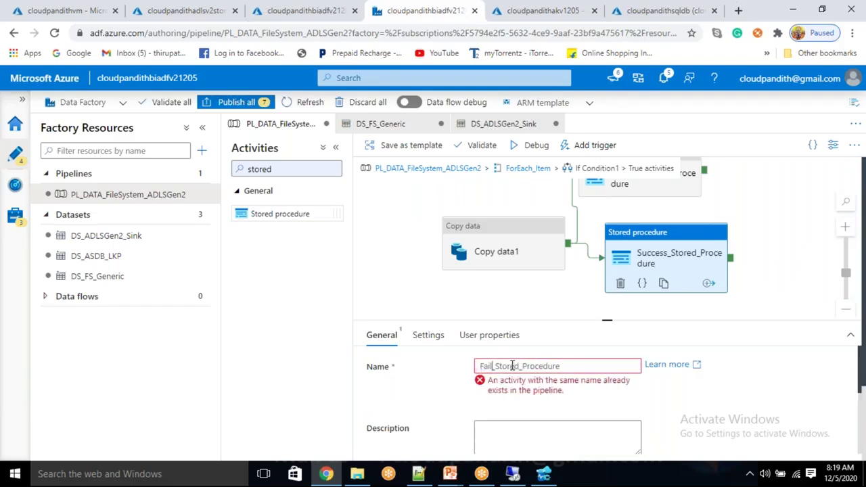
Set Failure_Stored_Procedure's status parameter value to Failure.
{"action": "left_click", "coordinate": [431, 336]}
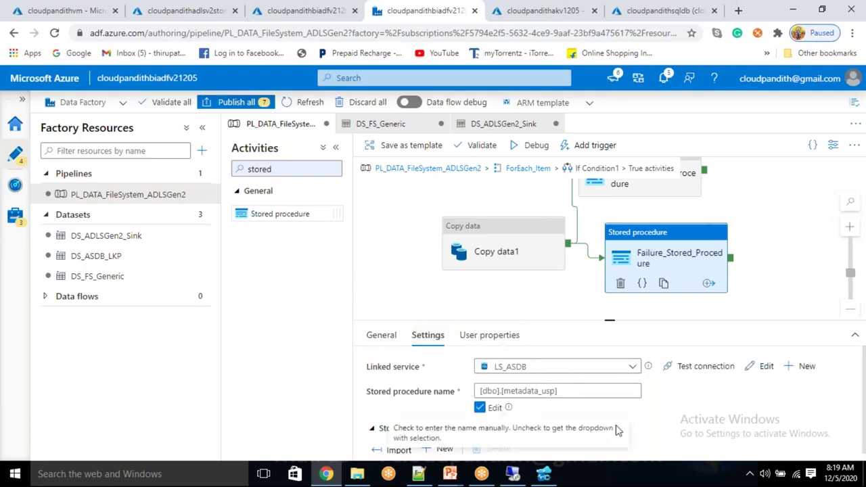
{"action": "scroll", "coordinate": [676, 430], "scroll_direction": "down", "scroll_amount": 3}
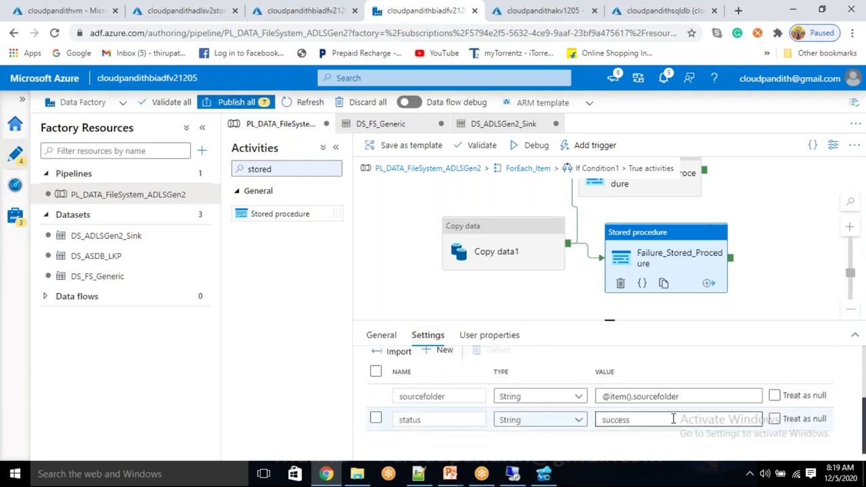
{"action": "left_click", "coordinate": [663, 420]}
{"action": "double_click", "coordinate": [662, 421]}
{"action": "type", "text": "Fa"}
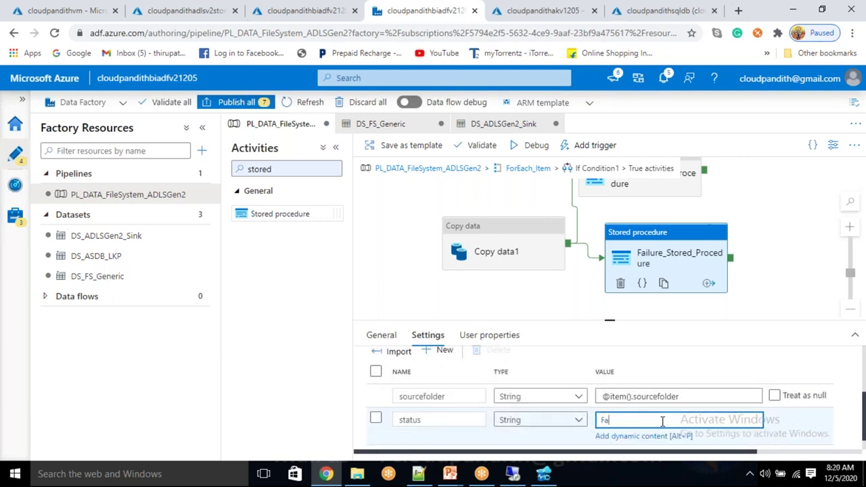
{"action": "type", "text": "ilure"}
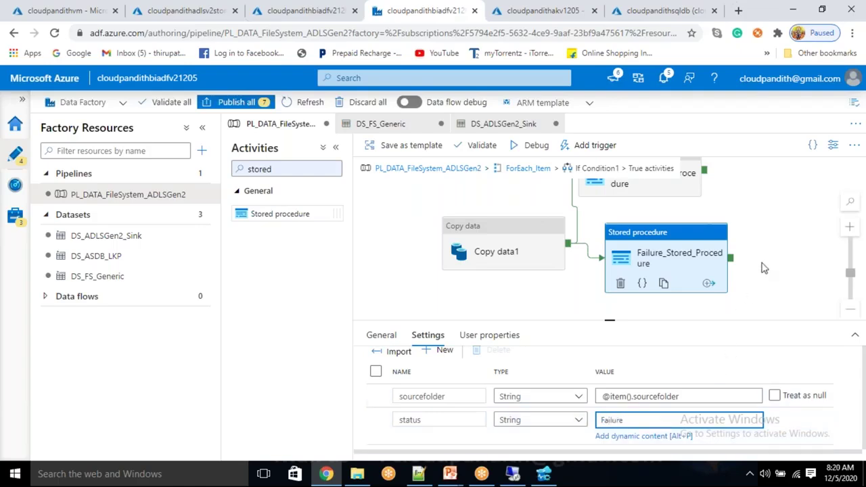
{"action": "left_click", "coordinate": [763, 268]}
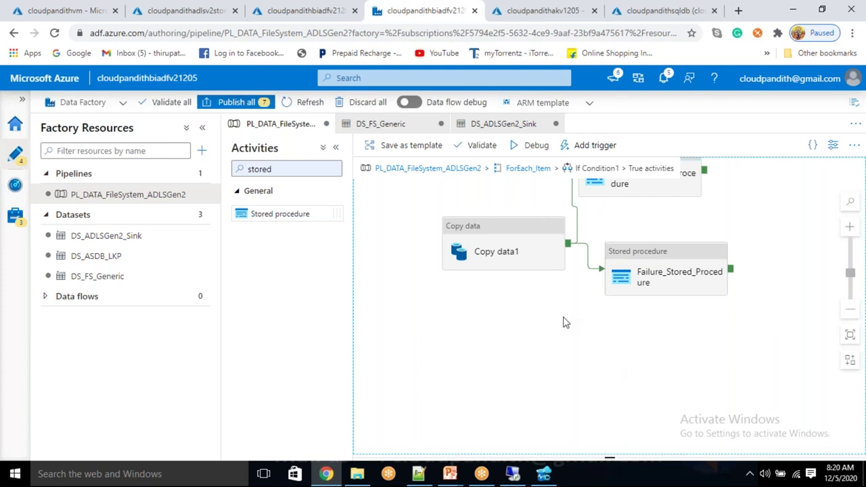
Change the Copy data1 to Failure_Stored_Procedure link to run only on failure.
{"action": "left_click", "coordinate": [628, 267]}
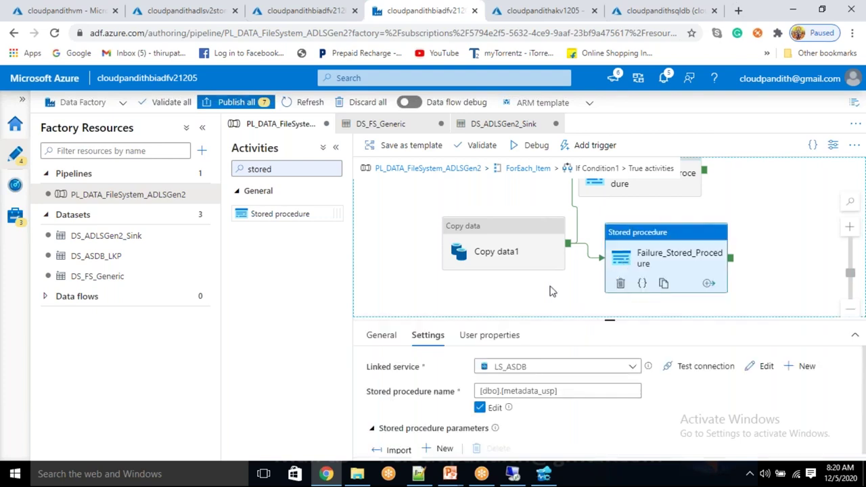
{"action": "left_click", "coordinate": [541, 256]}
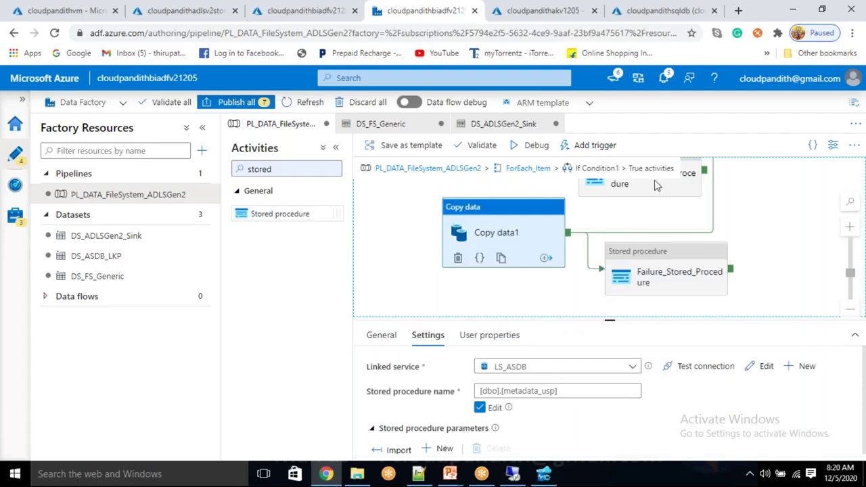
{"action": "left_click", "coordinate": [655, 187]}
{"action": "left_click_drag", "start_coordinate": [663, 210], "coordinate": [669, 222]}
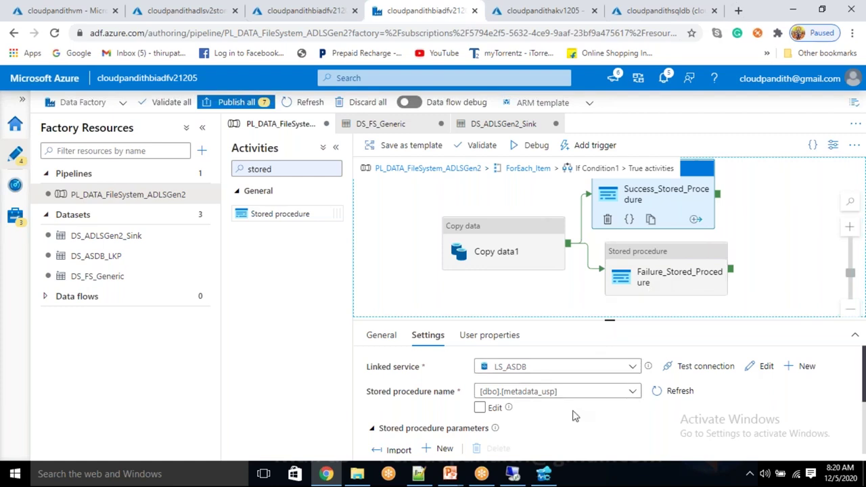
{"action": "left_click", "coordinate": [587, 252]}
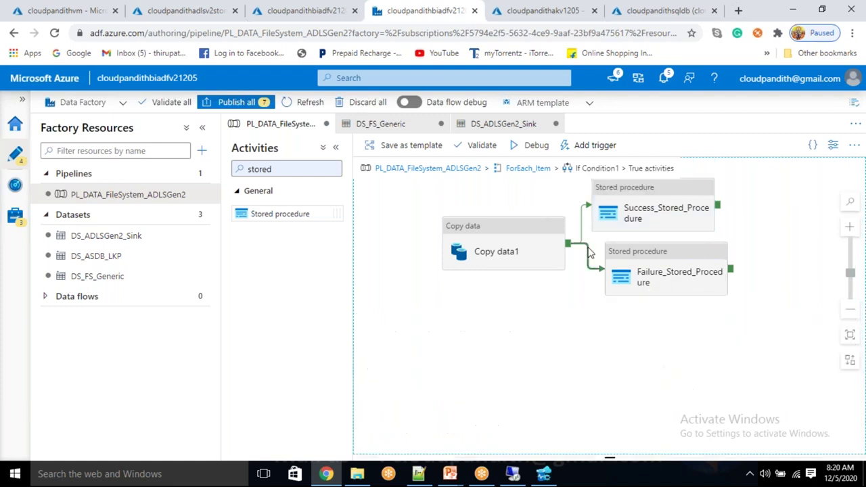
{"action": "right_click", "coordinate": [588, 251]}
{"action": "left_click", "coordinate": [612, 298]}
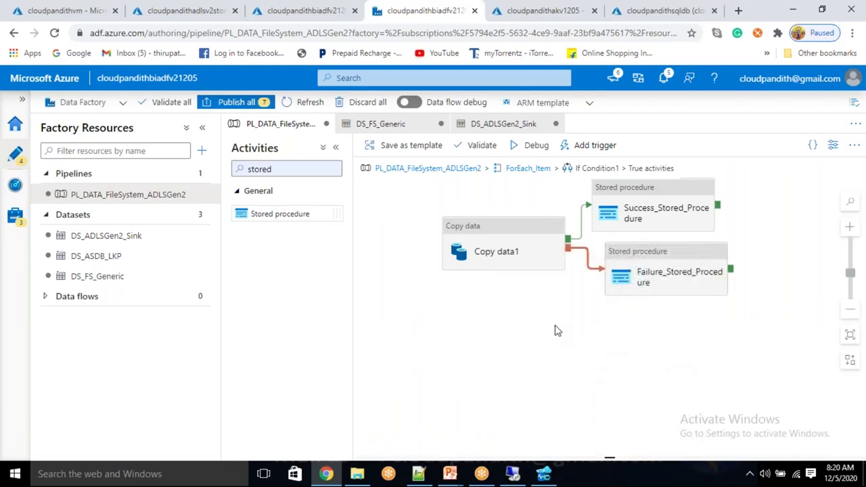
Tidy the canvas by nudging Copy data1 and Success_Stored_Procedure into place.
{"action": "scroll", "coordinate": [557, 308], "scroll_direction": "up", "scroll_amount": 4}
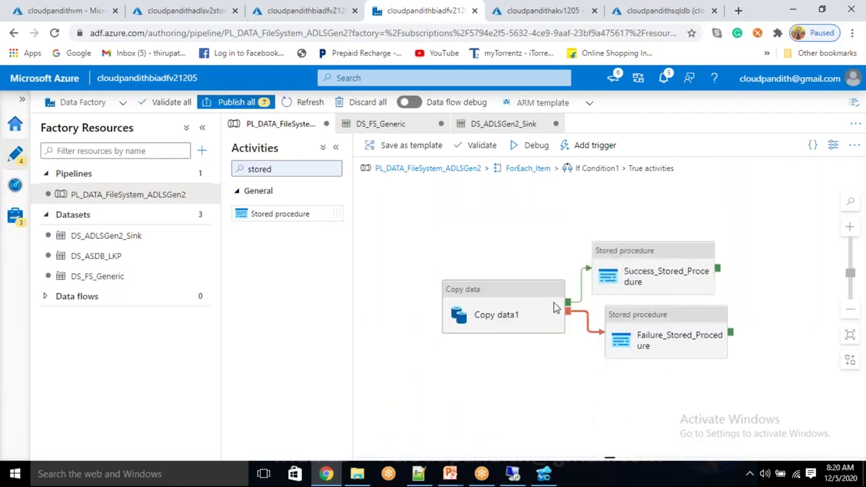
{"action": "left_click_drag", "start_coordinate": [551, 292], "coordinate": [557, 190]}
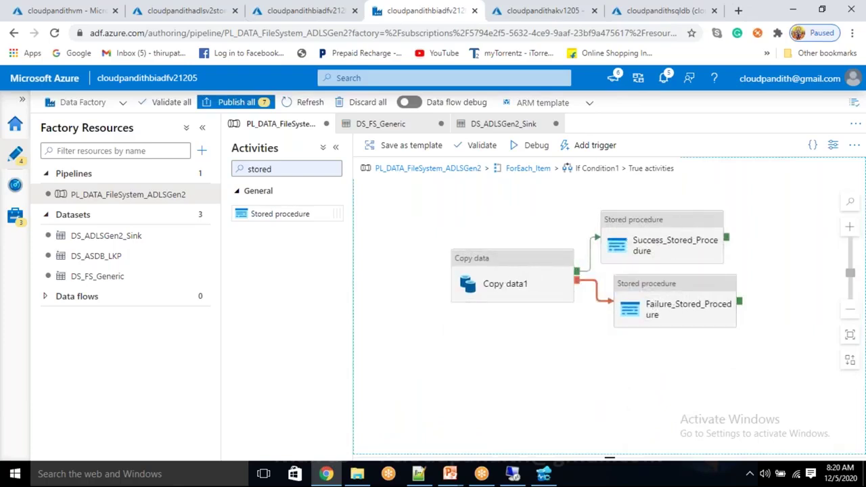
{"action": "left_click", "coordinate": [665, 248]}
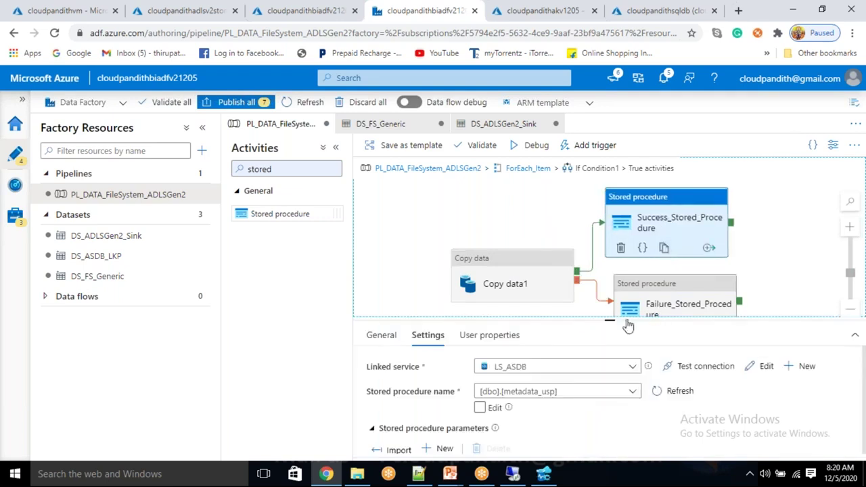
{"action": "left_click", "coordinate": [495, 274]}
{"action": "left_click_drag", "start_coordinate": [486, 266], "coordinate": [476, 262]}
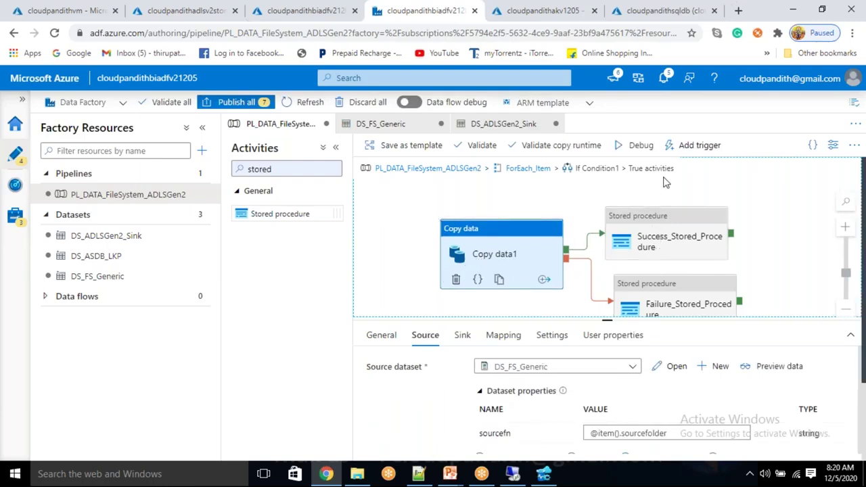
Publish all seven pending pipeline, dataset and linked-service changes to the factory.
{"action": "left_click", "coordinate": [696, 148]}
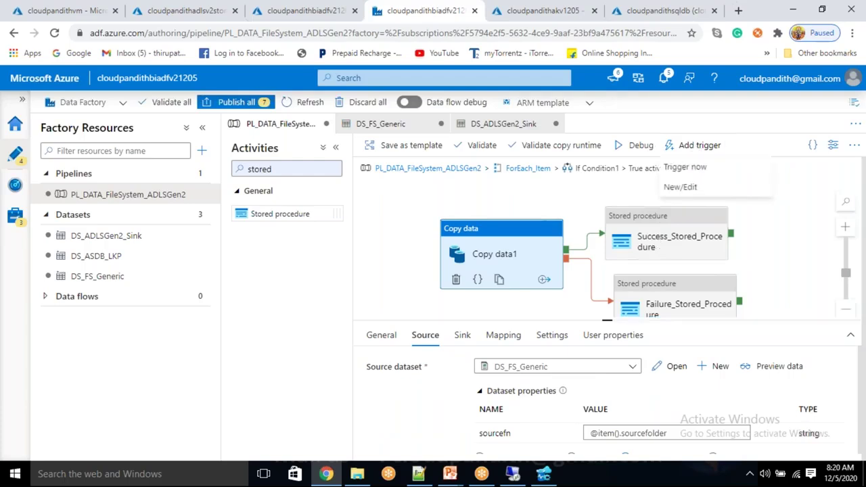
{"action": "left_click", "coordinate": [573, 198]}
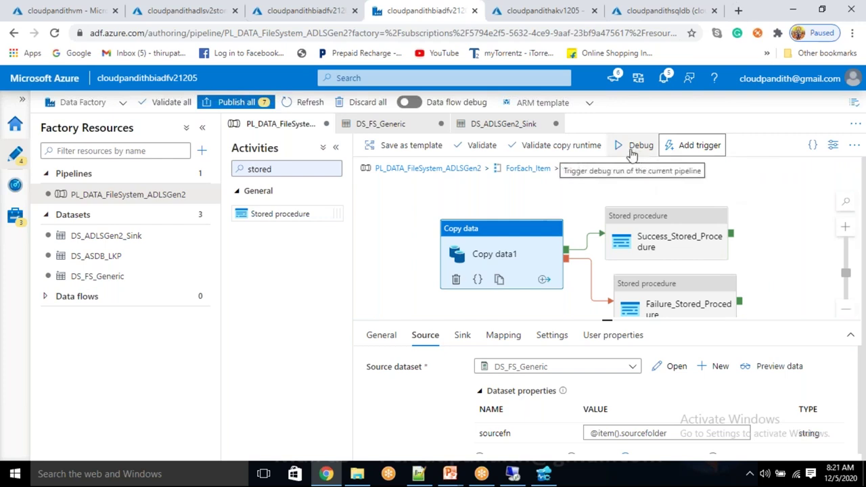
{"action": "left_click", "coordinate": [261, 103]}
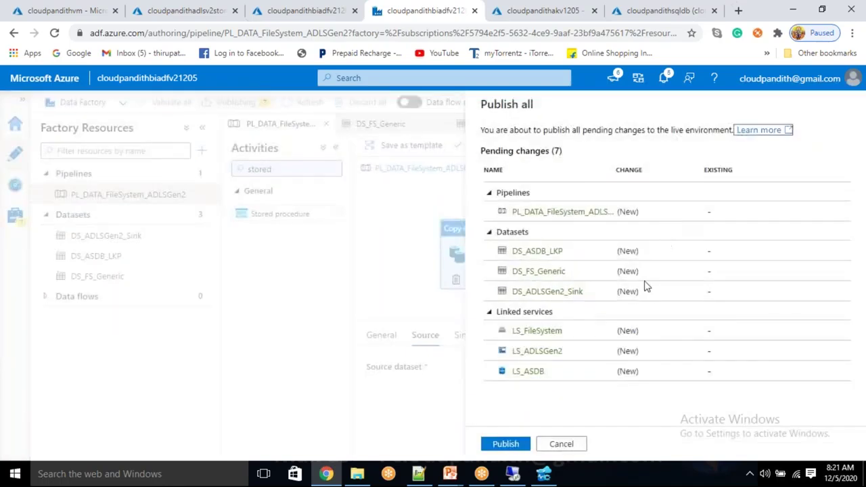
{"action": "left_click", "coordinate": [513, 444]}
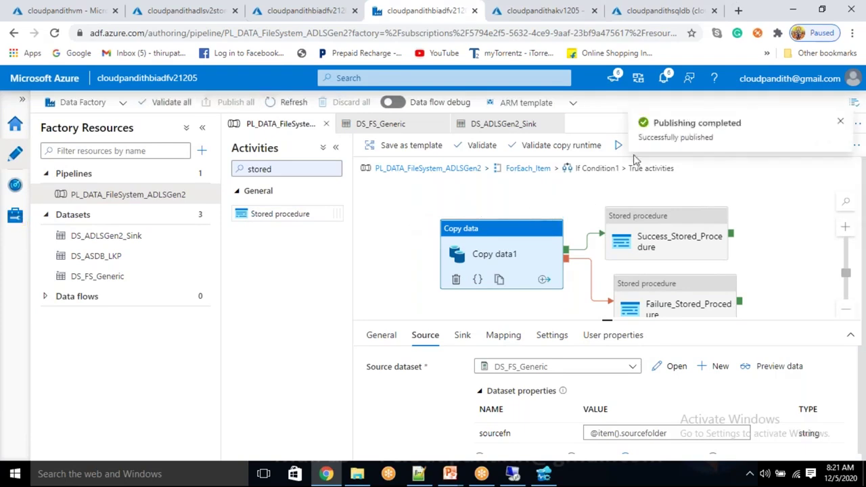
{"action": "left_click", "coordinate": [579, 202]}
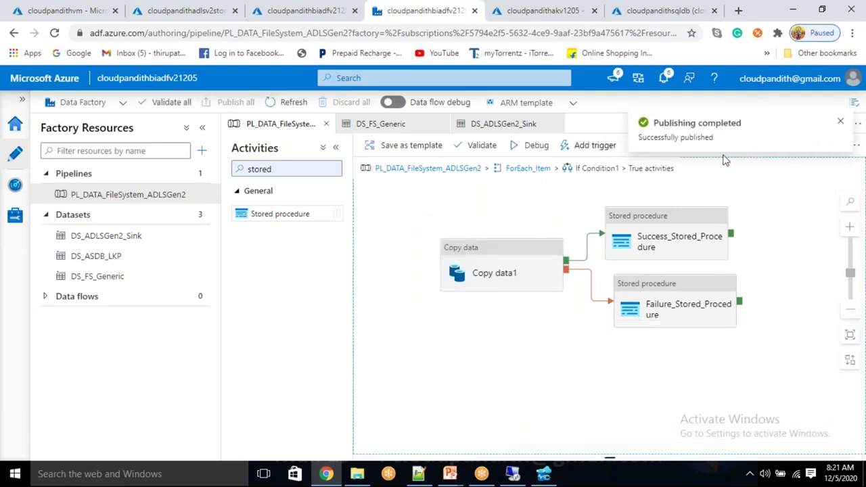
Trigger the published pipeline to run now and confirm.
{"action": "left_click", "coordinate": [598, 147]}
{"action": "left_click", "coordinate": [579, 167]}
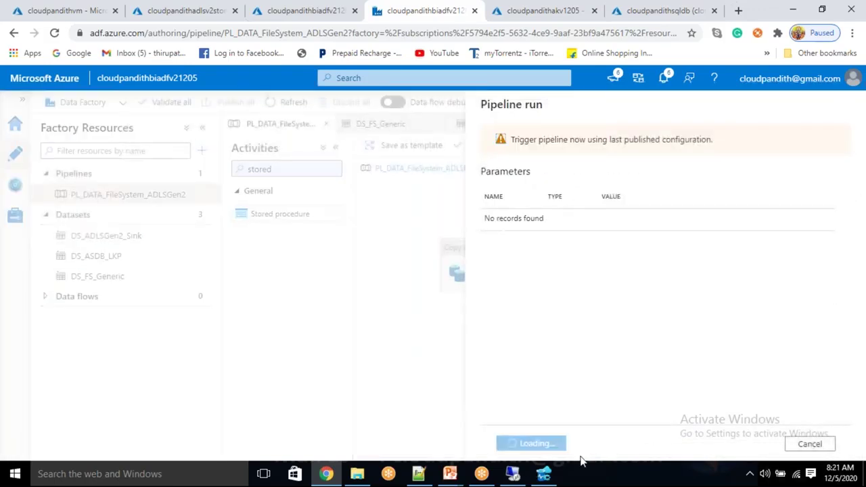
{"action": "left_click", "coordinate": [521, 444]}
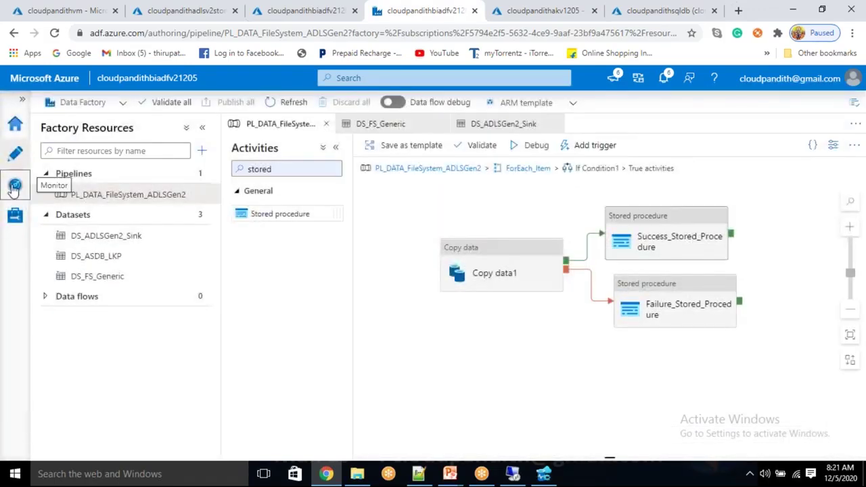
In Monitor, refresh pipeline runs and open the PL_DATA_FileSystem_ADLSGen2 run's activity runs.
{"action": "left_click", "coordinate": [14, 188]}
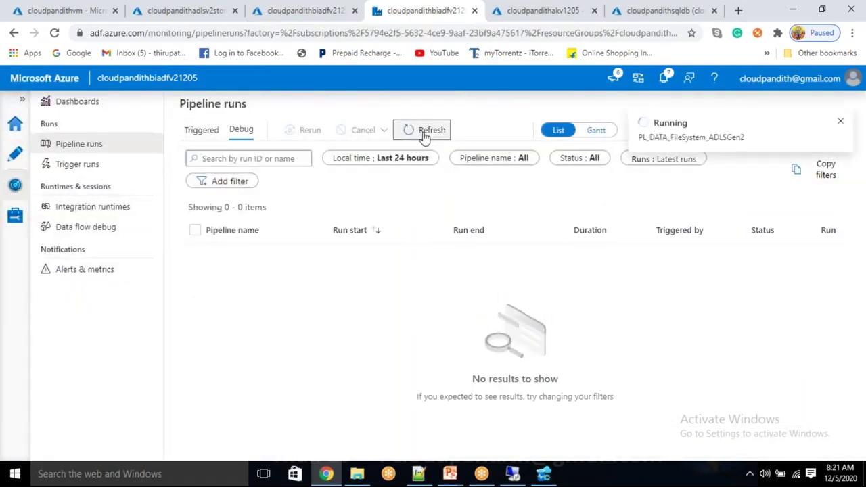
{"action": "left_click", "coordinate": [424, 132]}
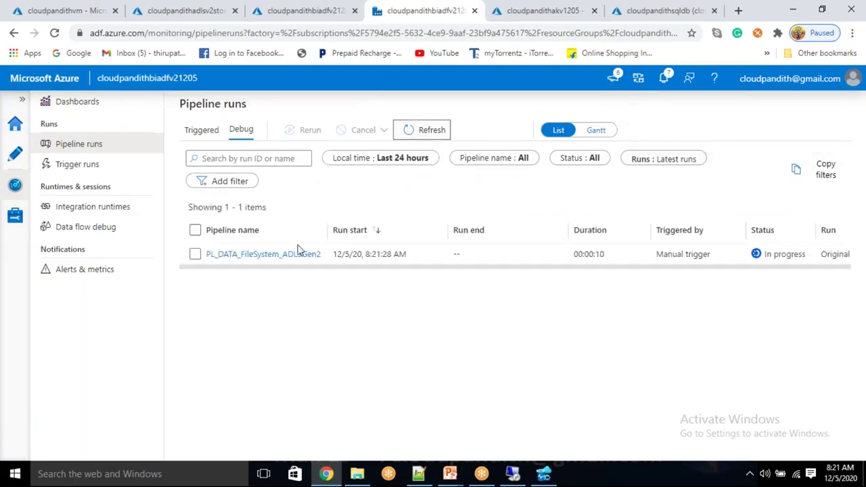
{"action": "left_click", "coordinate": [245, 260]}
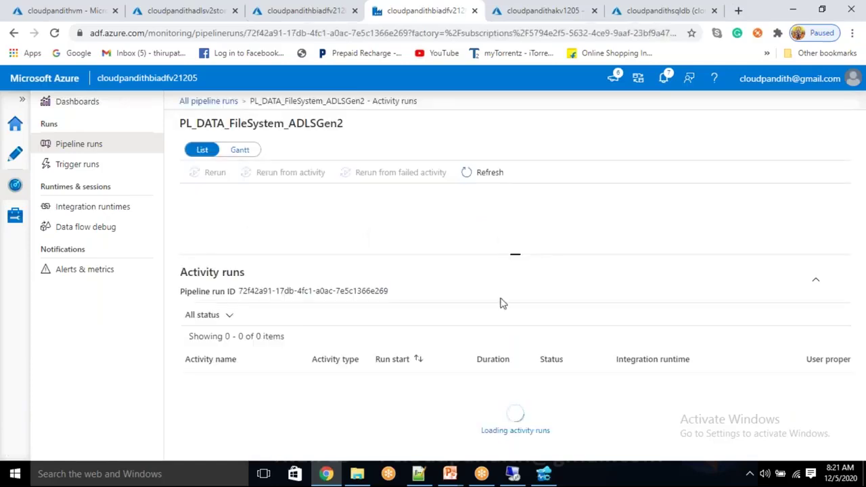
Check the Lookup_Metadata output, which shows an item count of 5.
{"action": "left_click_drag", "start_coordinate": [514, 257], "coordinate": [518, 216]}
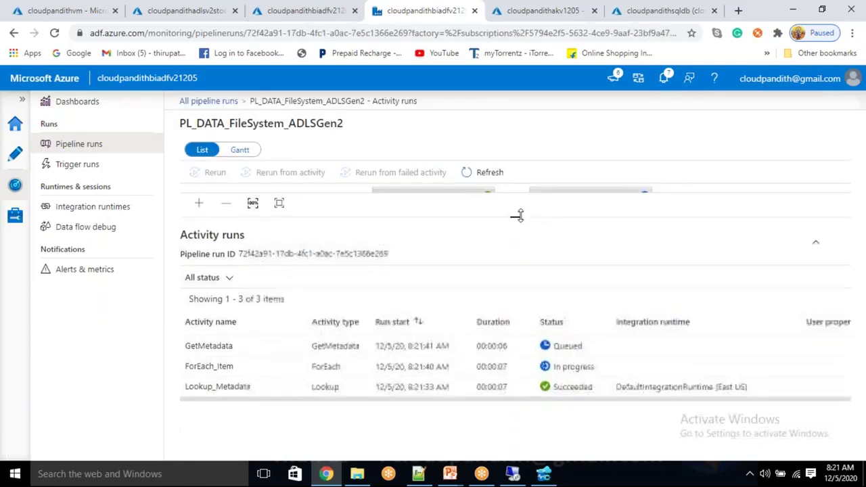
{"action": "left_click", "coordinate": [291, 357]}
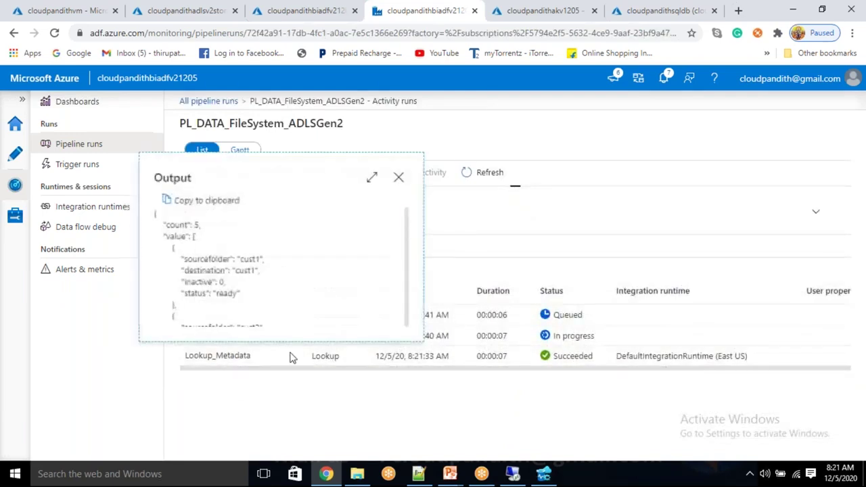
{"action": "double_click", "coordinate": [196, 224]}
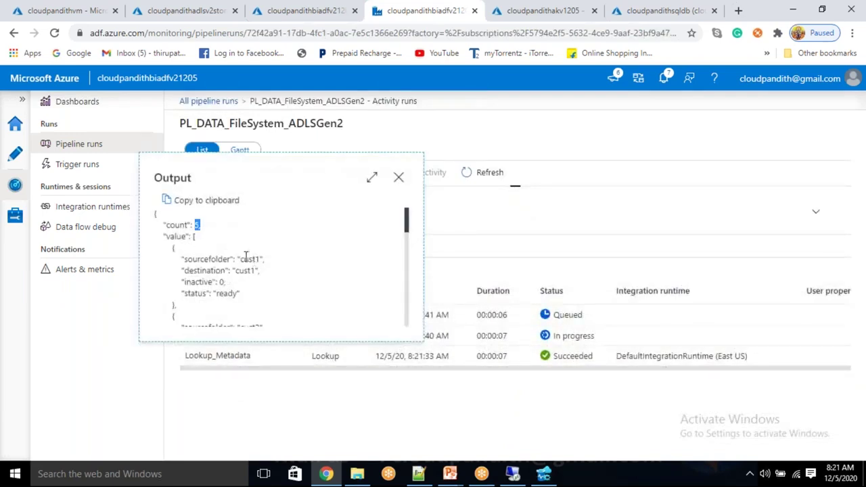
{"action": "scroll", "coordinate": [246, 257], "scroll_direction": "down", "scroll_amount": 3}
{"action": "scroll", "coordinate": [246, 258], "scroll_direction": "down", "scroll_amount": 2}
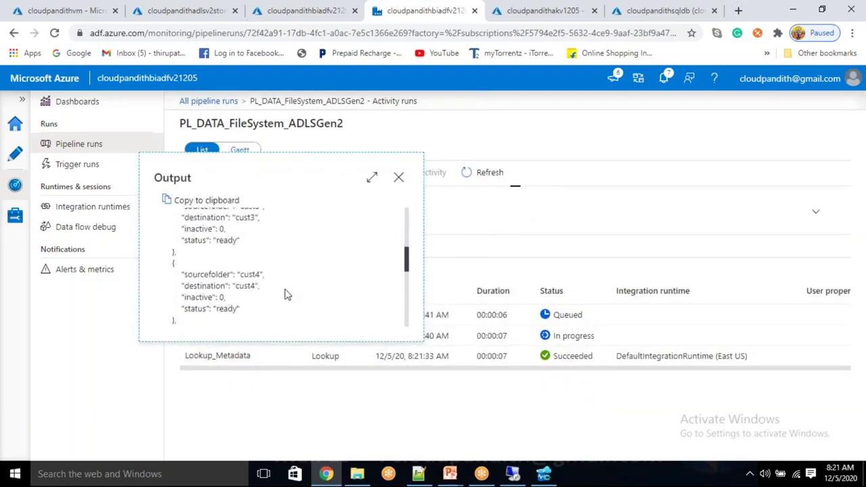
{"action": "scroll", "coordinate": [285, 291], "scroll_direction": "down", "scroll_amount": 2}
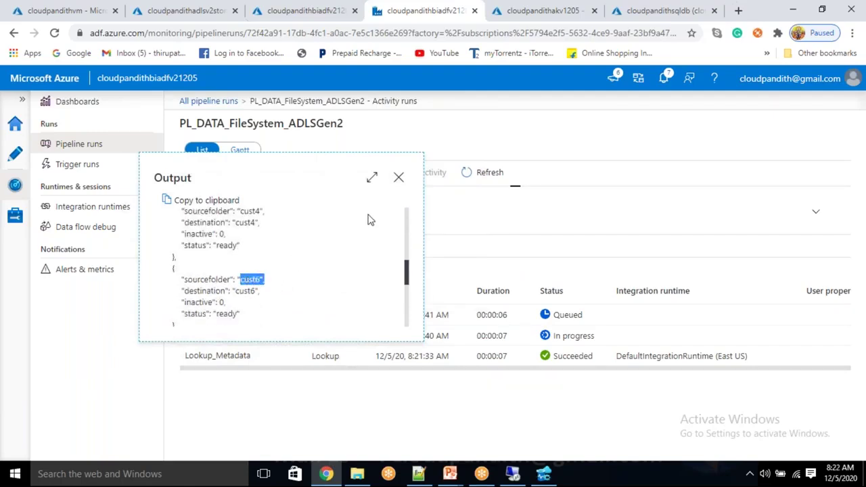
{"action": "left_click", "coordinate": [399, 178]}
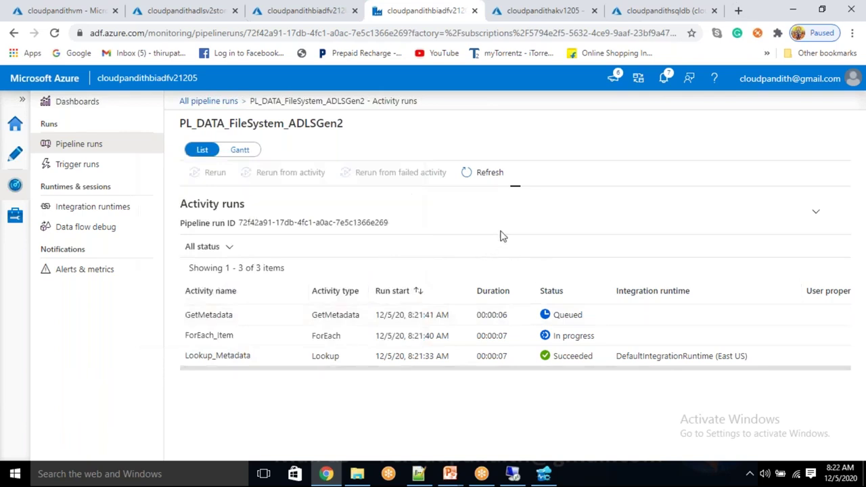
Refresh the activity runs and check GetMetadata's input and output, where exists is true.
{"action": "left_click_drag", "start_coordinate": [516, 183], "coordinate": [515, 211]}
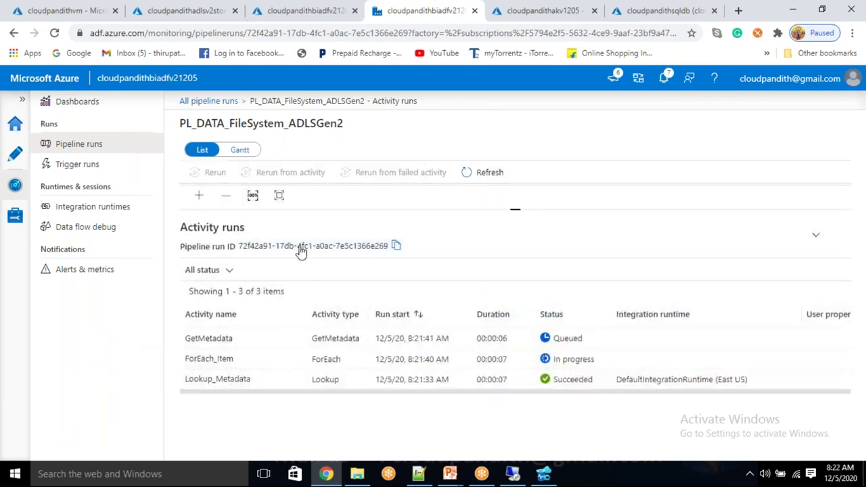
{"action": "left_click", "coordinate": [487, 177]}
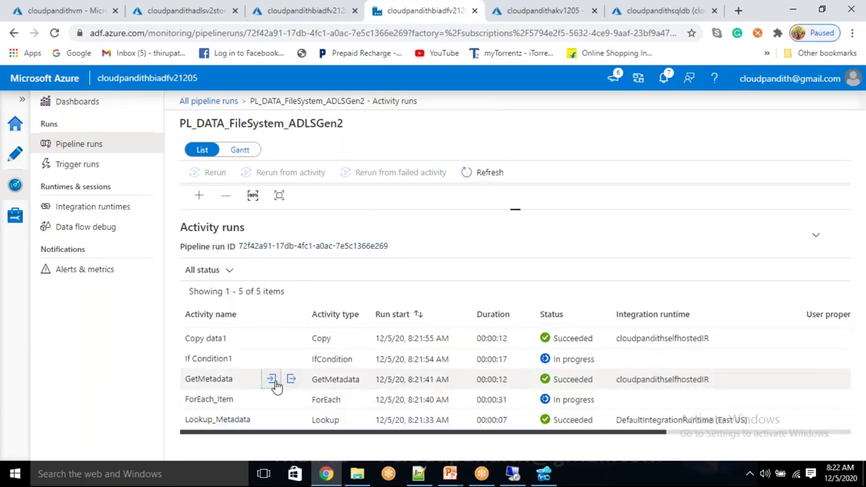
{"action": "left_click", "coordinate": [272, 379]}
{"action": "left_click", "coordinate": [280, 379]}
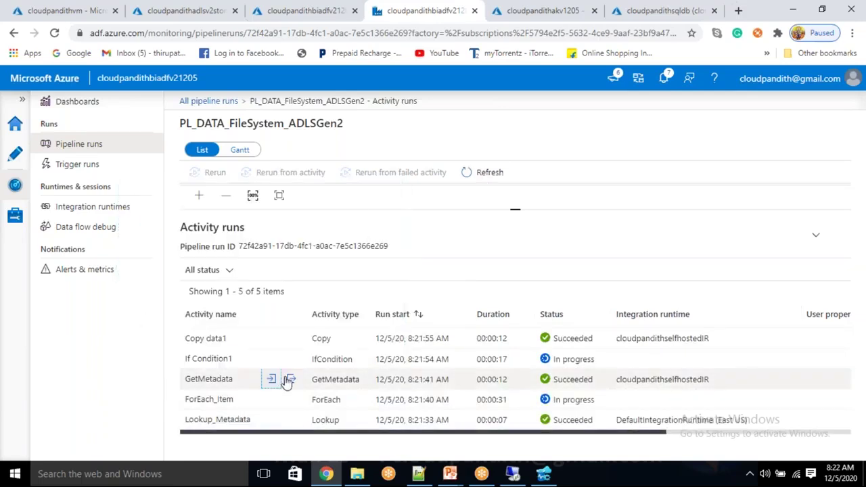
{"action": "double_click", "coordinate": [201, 248]}
{"action": "left_click", "coordinate": [398, 201]}
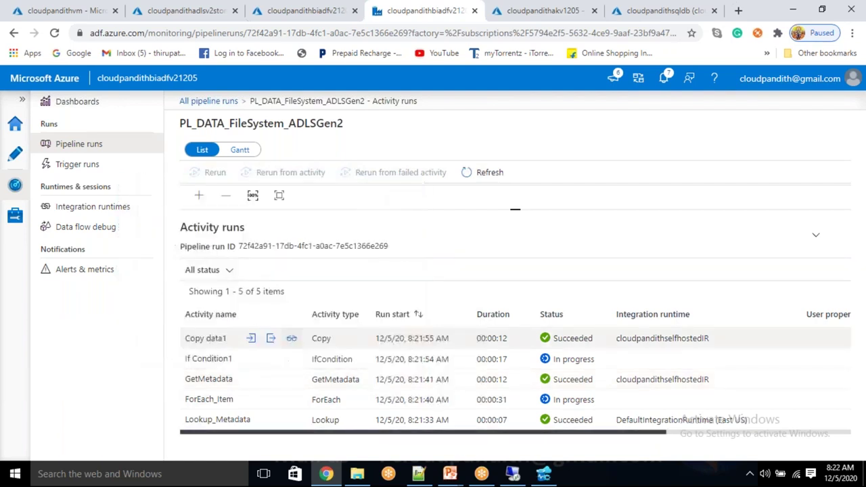
Check Copy data1's files-read count, then refresh and recheck GetMetadata's input and output.
{"action": "left_click", "coordinate": [292, 340]}
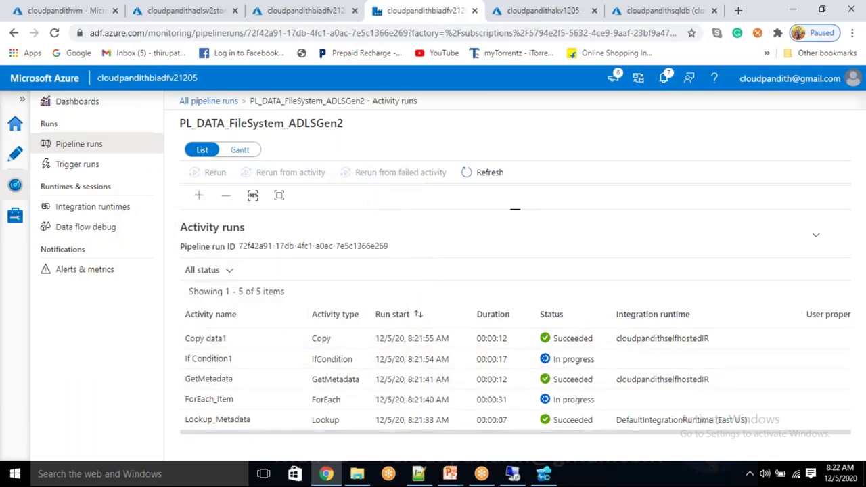
{"action": "double_click", "coordinate": [199, 326]}
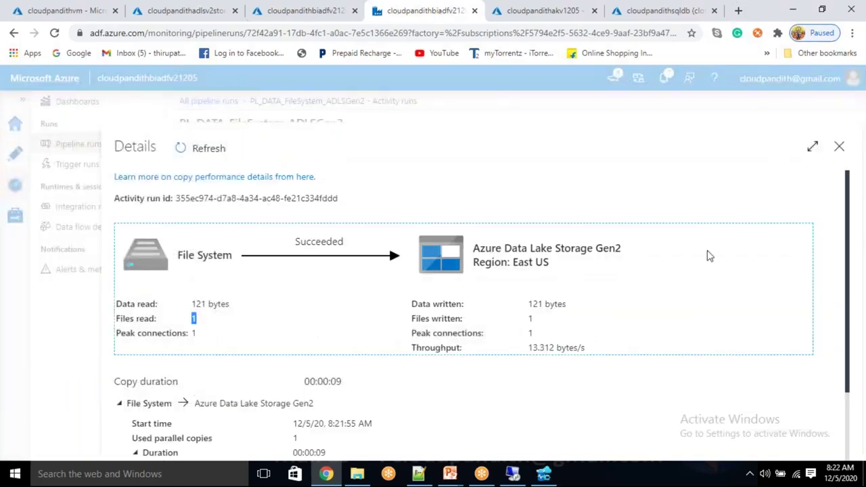
{"action": "left_click", "coordinate": [839, 150]}
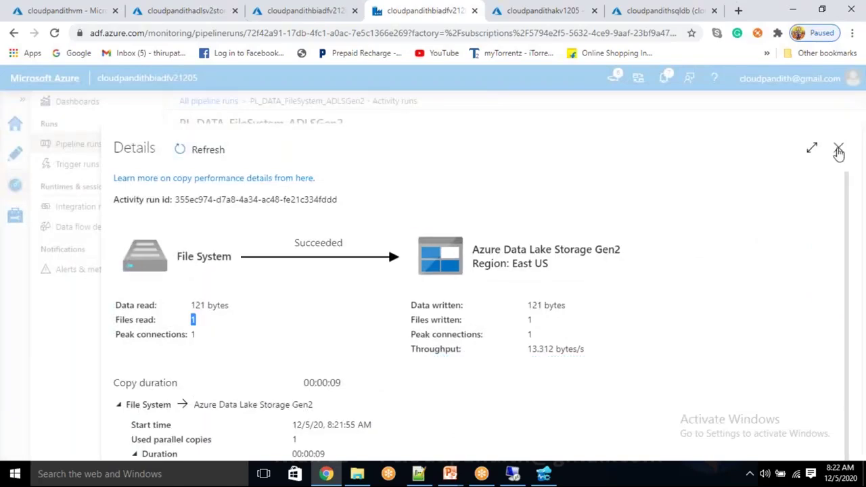
{"action": "left_click", "coordinate": [498, 173]}
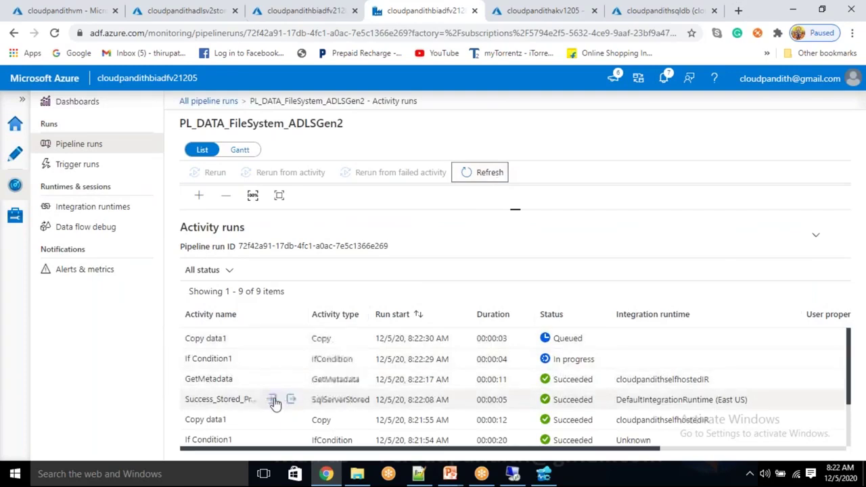
{"action": "left_click", "coordinate": [272, 380]}
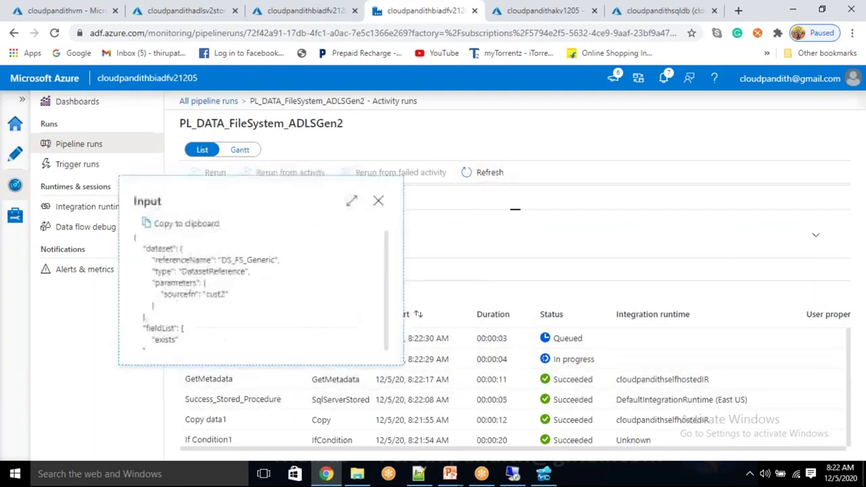
{"action": "left_click", "coordinate": [278, 380]}
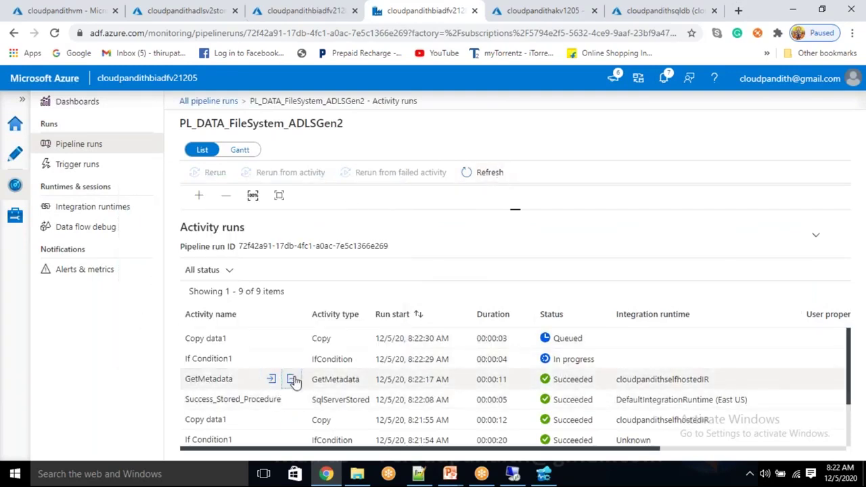
{"action": "left_click", "coordinate": [291, 380]}
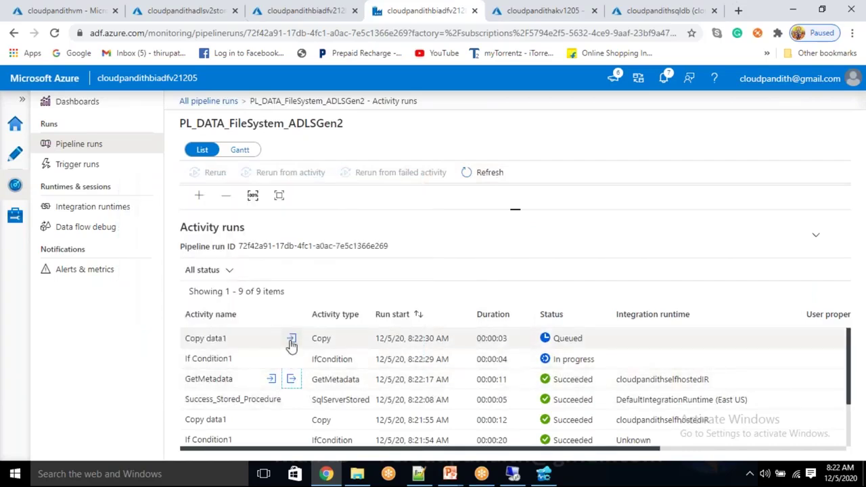
Refresh and view the newest Copy data1 run's details showing 121 bytes copied.
{"action": "left_click", "coordinate": [487, 181]}
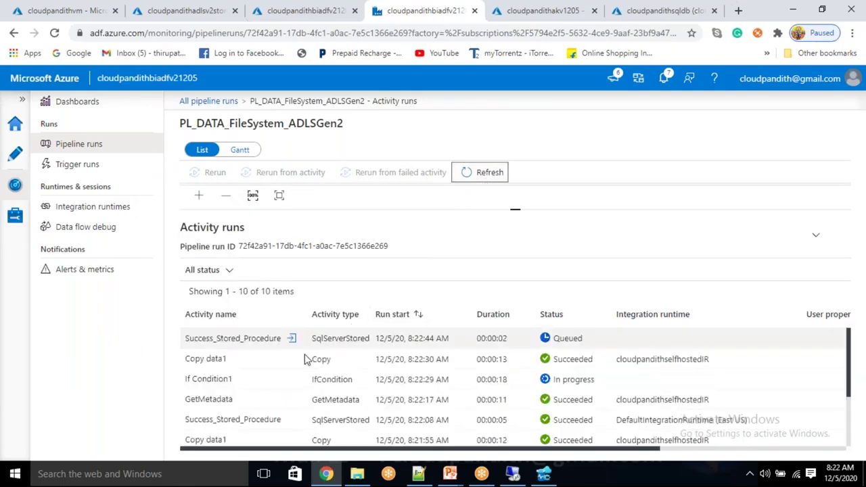
{"action": "mouse_move", "coordinate": [290, 368]}
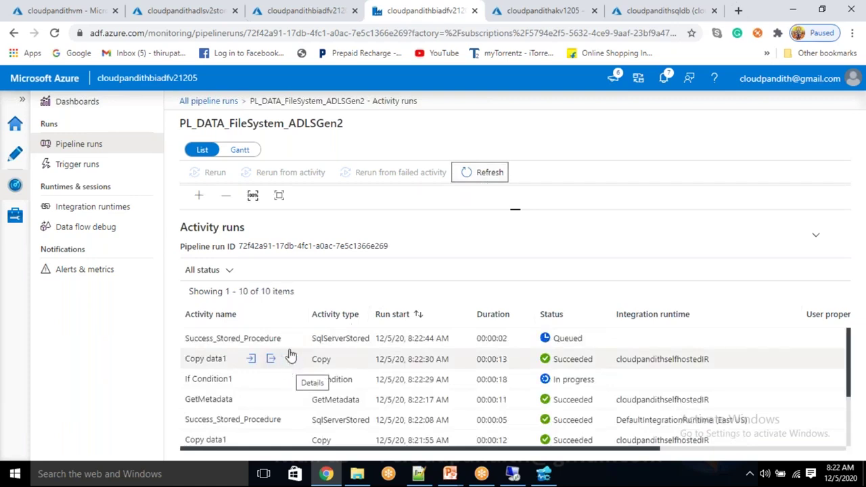
{"action": "left_click", "coordinate": [290, 359]}
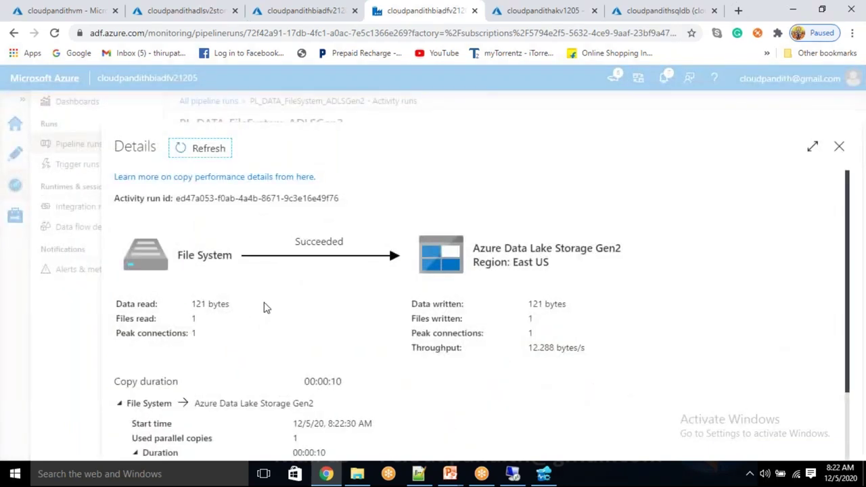
{"action": "left_click", "coordinate": [840, 150]}
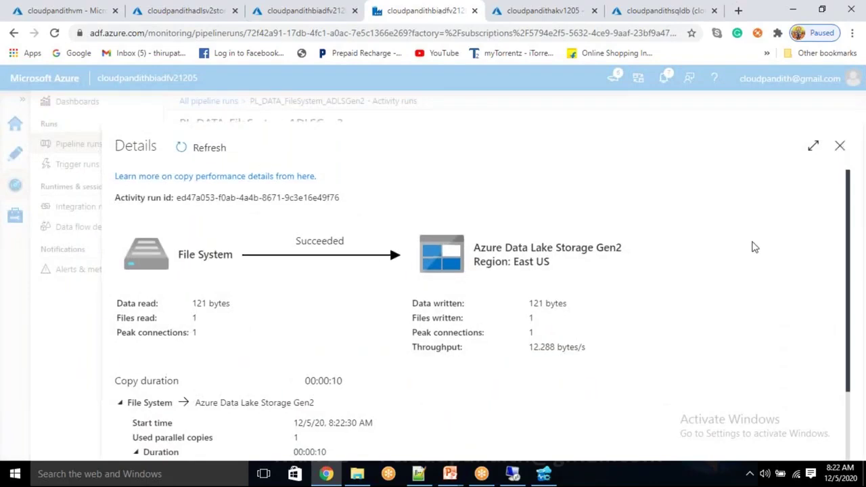
In Azure Data Studio, write and run 'select * from metadata'.
{"action": "key", "text": "alt+Tab"}
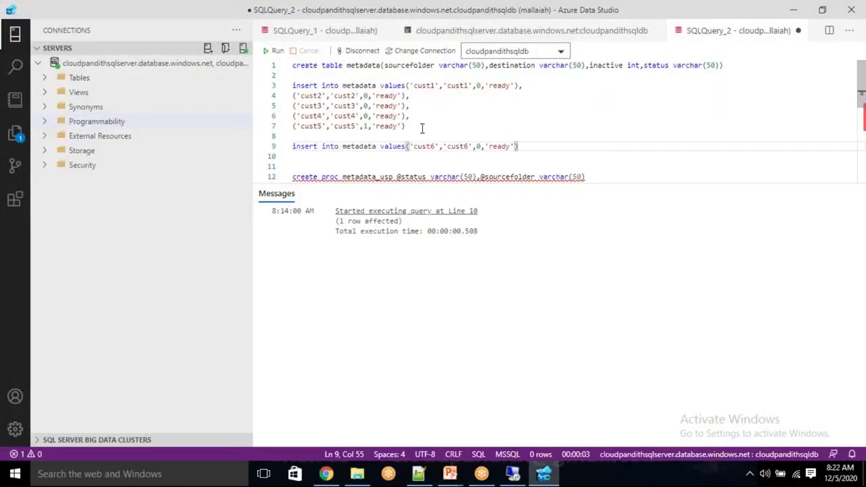
{"action": "key", "text": "Return"}
{"action": "key", "text": "Return"}
{"action": "key", "text": "Return"}
{"action": "key", "text": "Return"}
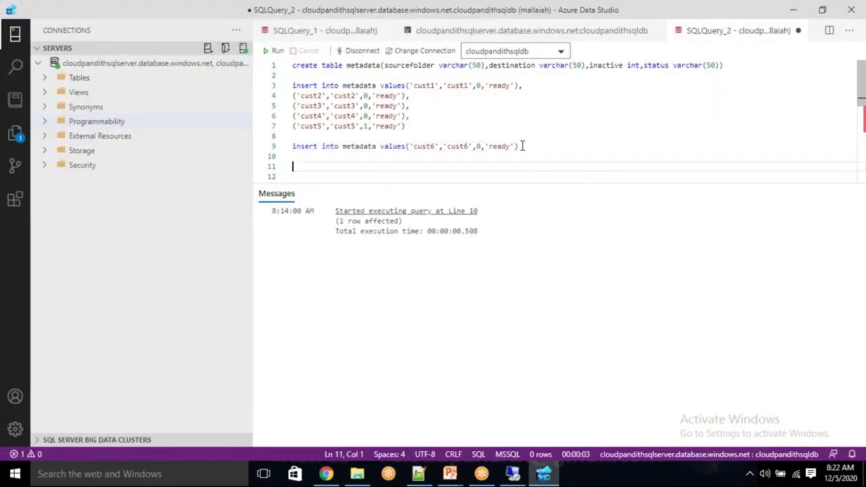
{"action": "type", "text": "select * from meytadata"}
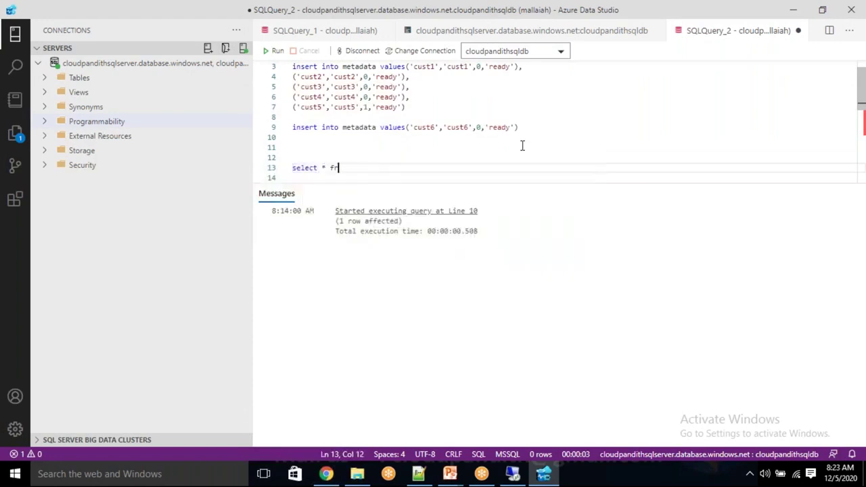
{"action": "key", "text": "BackSpace"}
{"action": "key", "text": "BackSpace"}
{"action": "key", "text": "BackSpace"}
{"action": "key", "text": "BackSpace"}
{"action": "key", "text": "BackSpace"}
{"action": "key", "text": "BackSpace"}
{"action": "type", "text": "tadata"}
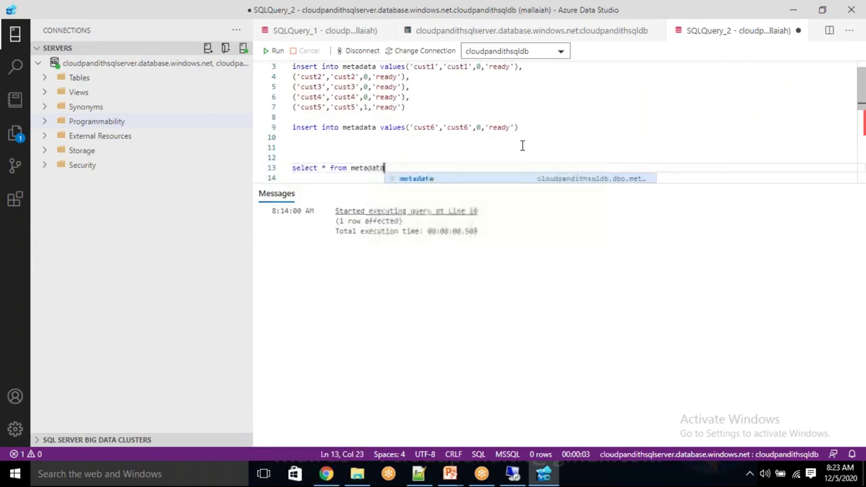
{"action": "key", "text": "shift+Home"}
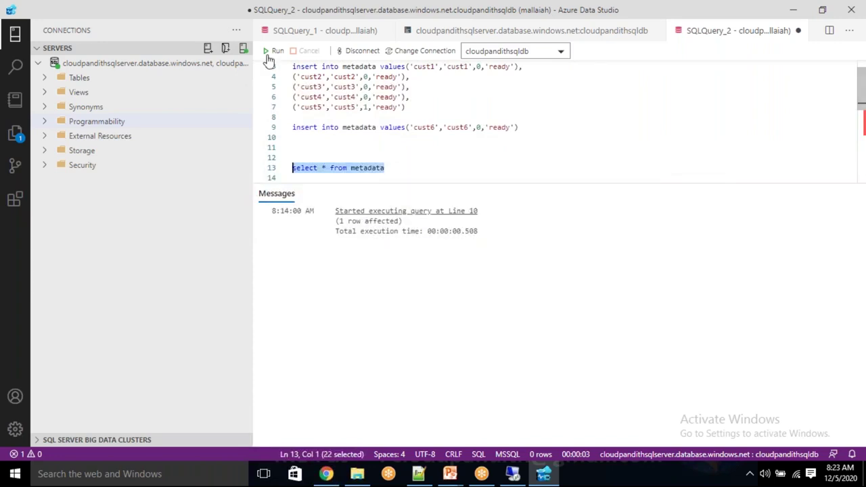
{"action": "left_click", "coordinate": [272, 54]}
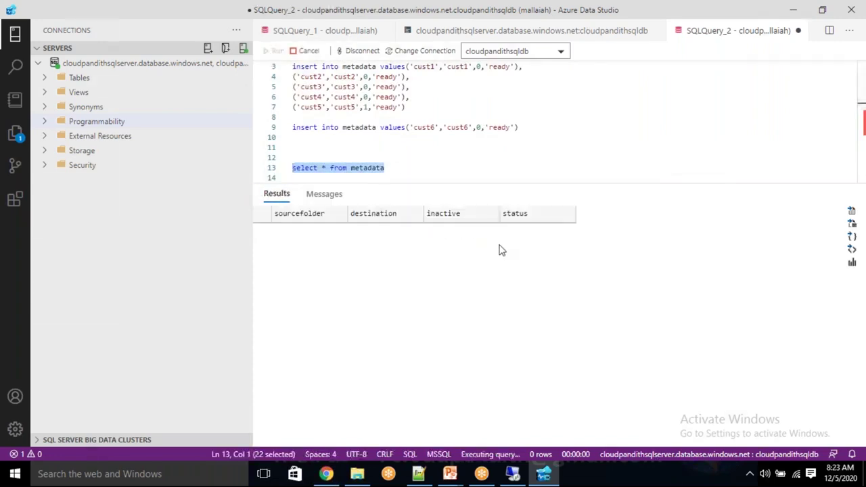
Compare cust1 and cust2 statuses, both now success, then return to Data Factory.
{"action": "left_click", "coordinate": [449, 246]}
{"action": "key", "text": "Up"}
{"action": "key", "text": "Down"}
{"action": "key", "text": "Up"}
{"action": "key", "text": "Down"}
{"action": "key", "text": "Up"}
{"action": "key", "text": "Down"}
{"action": "key", "text": "Up"}
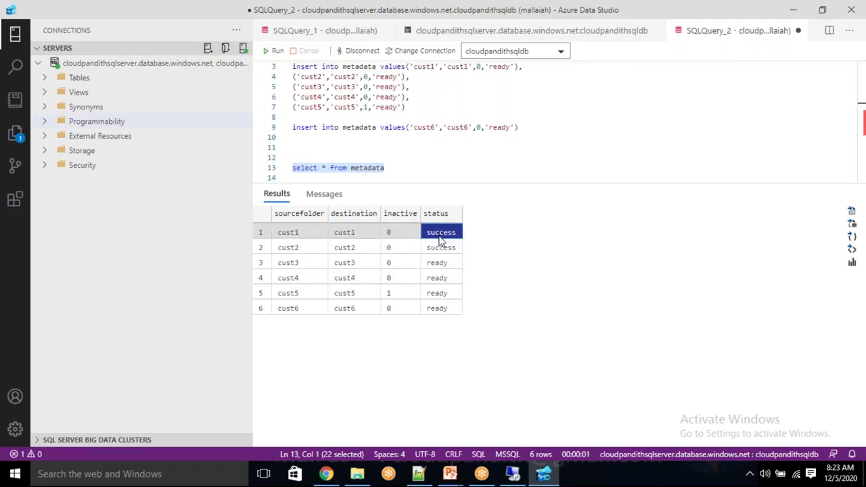
{"action": "key", "text": "Down"}
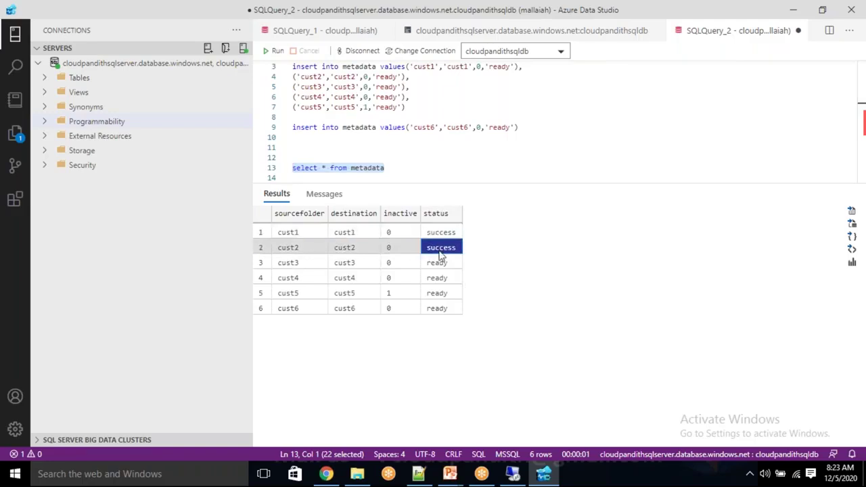
{"action": "key", "text": "alt+Tab"}
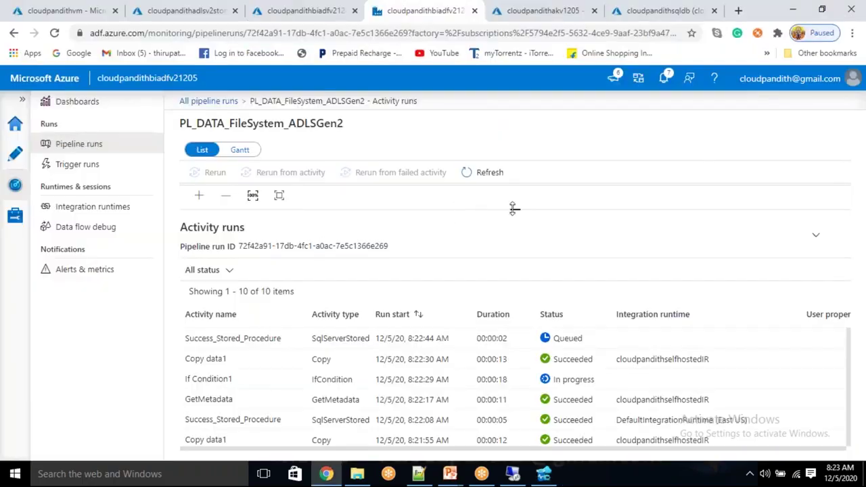
Refresh the activity runs repeatedly until 15 runs show the newest GetMetadata succeeded.
{"action": "left_click", "coordinate": [492, 182]}
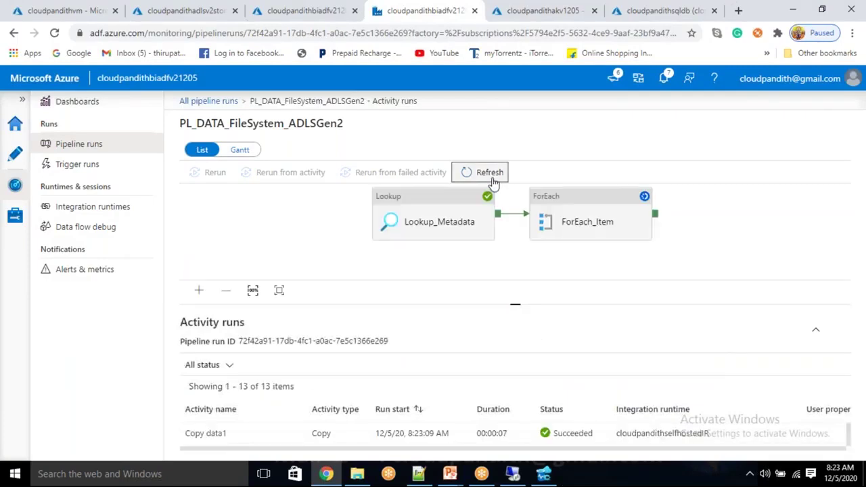
{"action": "left_click", "coordinate": [491, 176]}
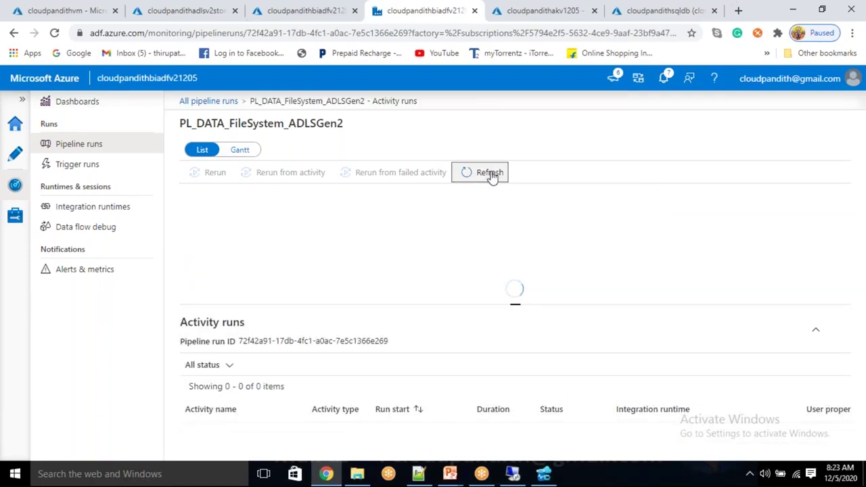
{"action": "left_click", "coordinate": [492, 175]}
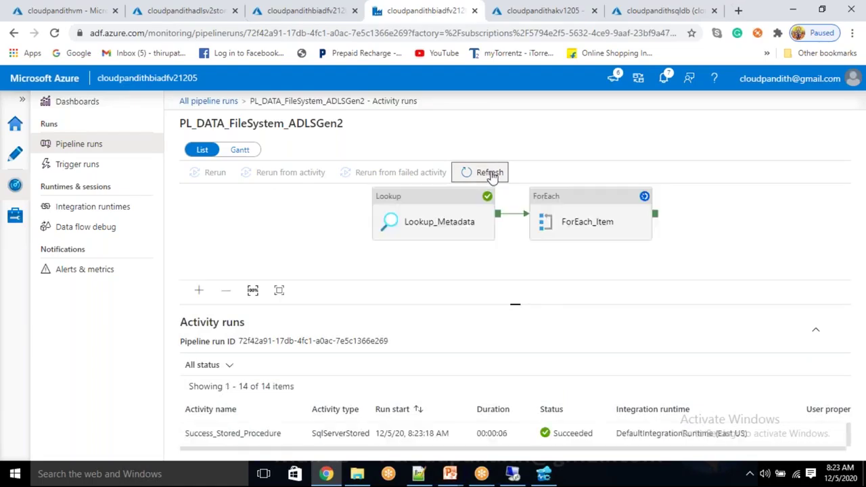
{"action": "left_click", "coordinate": [492, 175]}
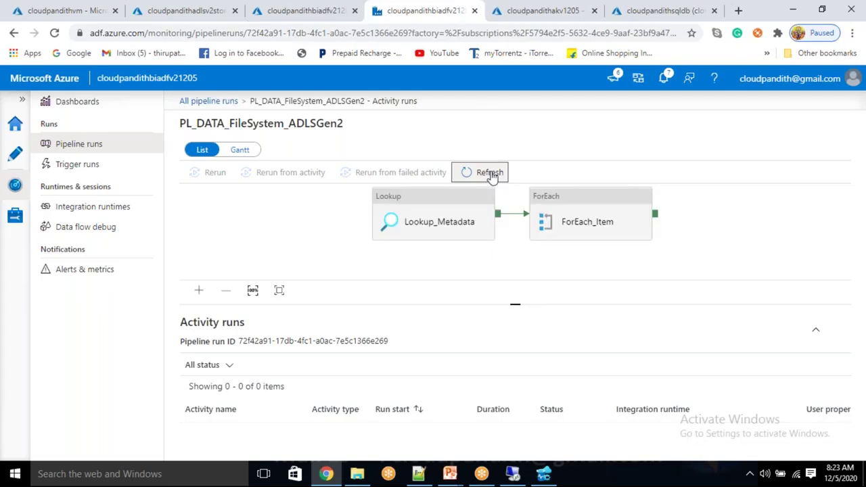
{"action": "left_click", "coordinate": [491, 176]}
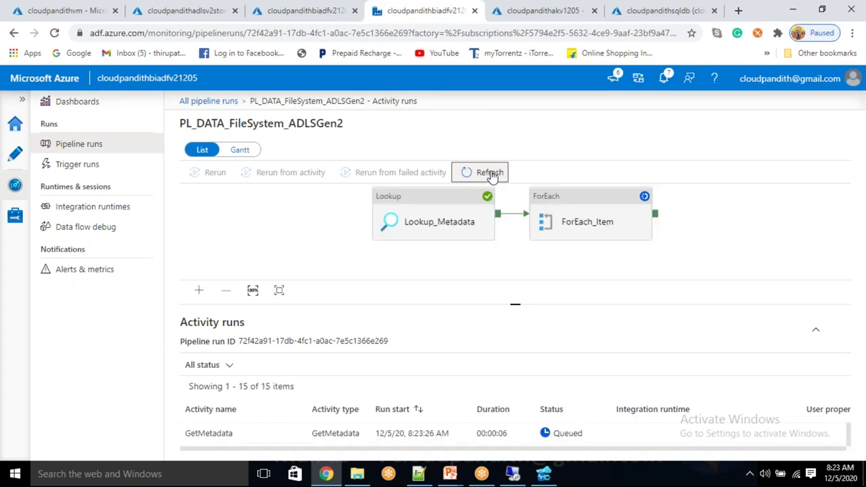
{"action": "left_click", "coordinate": [491, 175]}
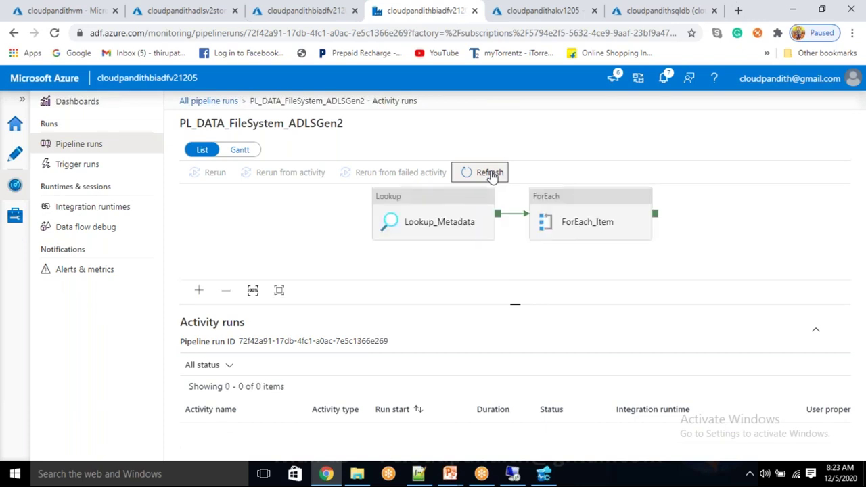
{"action": "left_click", "coordinate": [491, 175]}
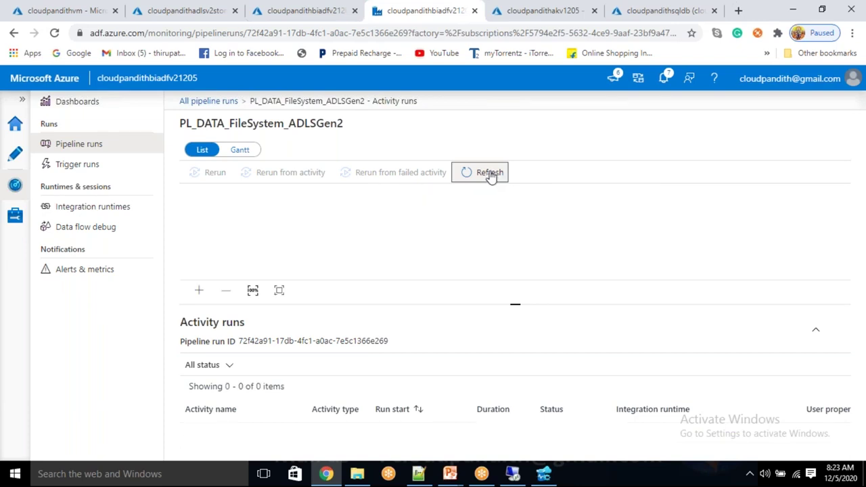
{"action": "left_click_drag", "start_coordinate": [512, 304], "coordinate": [515, 272]}
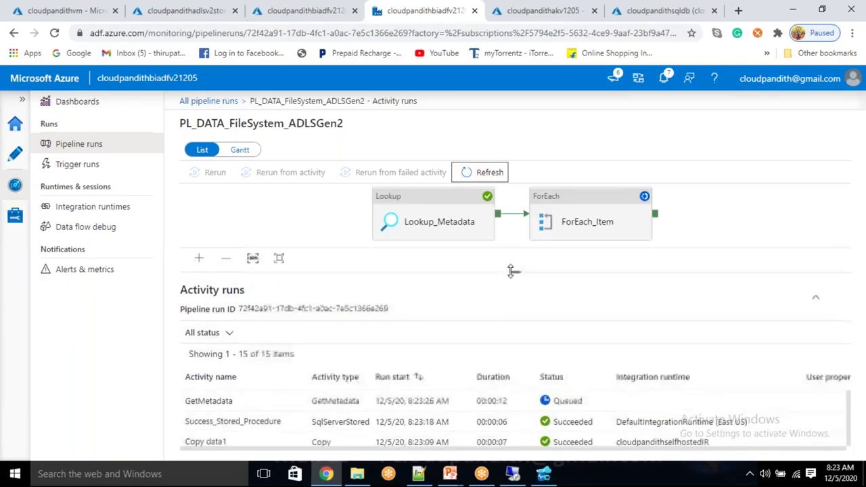
{"action": "left_click", "coordinate": [482, 174]}
{"action": "left_click_drag", "start_coordinate": [517, 275], "coordinate": [514, 265]}
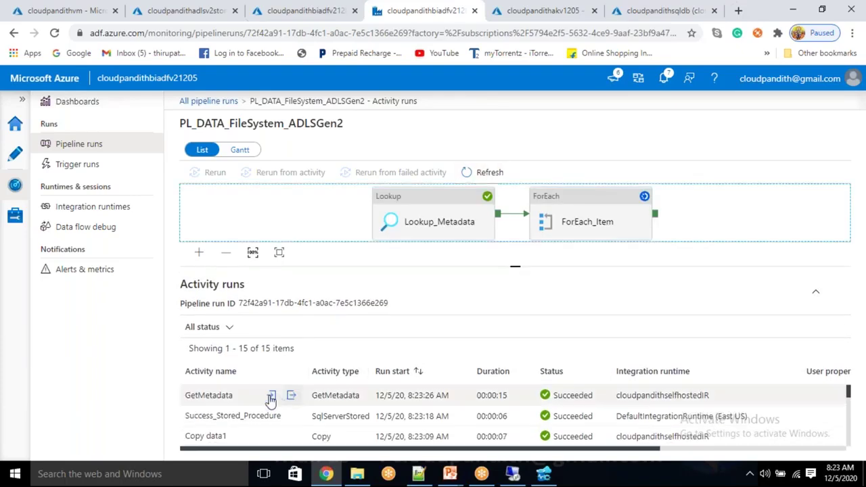
Check GetMetadata's input for folder cust4 and its output exists value true, then refresh.
{"action": "left_click", "coordinate": [271, 399]}
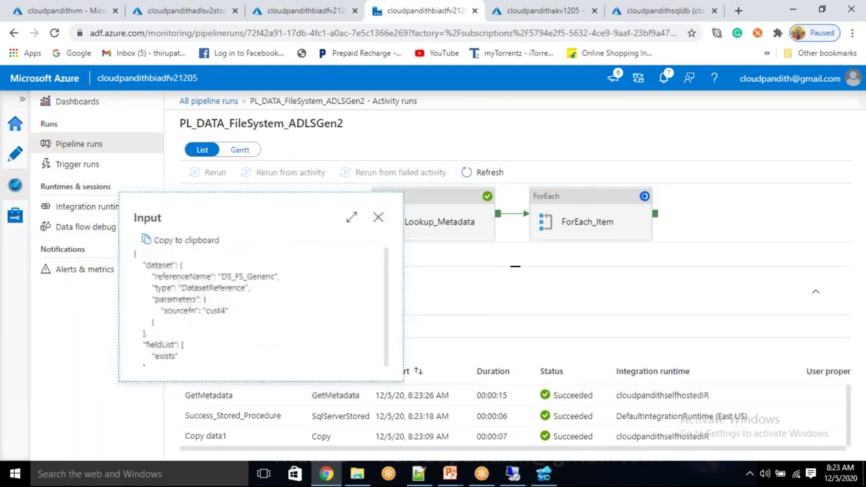
{"action": "left_click_drag", "start_coordinate": [206, 312], "coordinate": [227, 312]}
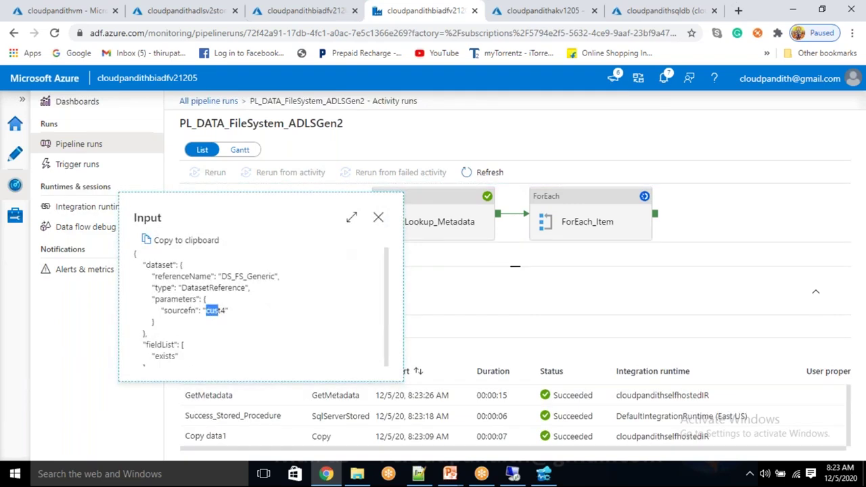
{"action": "left_click", "coordinate": [378, 218]}
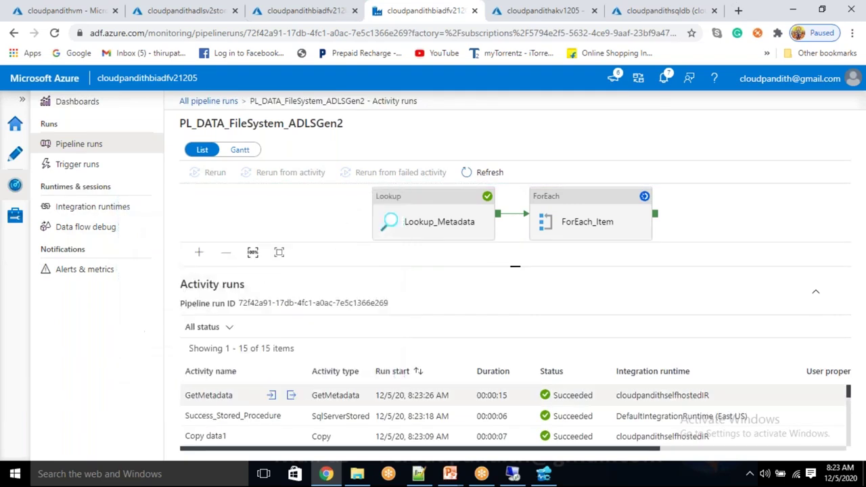
{"action": "left_click", "coordinate": [291, 395]}
{"action": "double_click", "coordinate": [202, 264]}
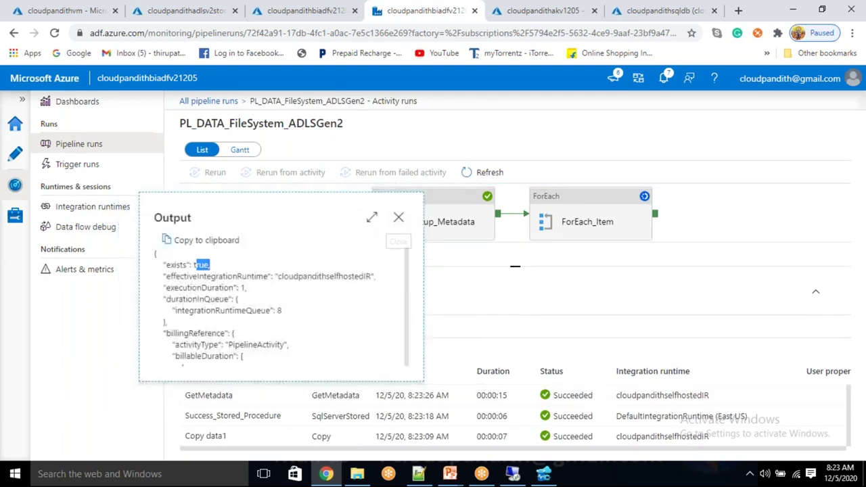
{"action": "left_click", "coordinate": [399, 217]}
{"action": "left_click", "coordinate": [480, 174]}
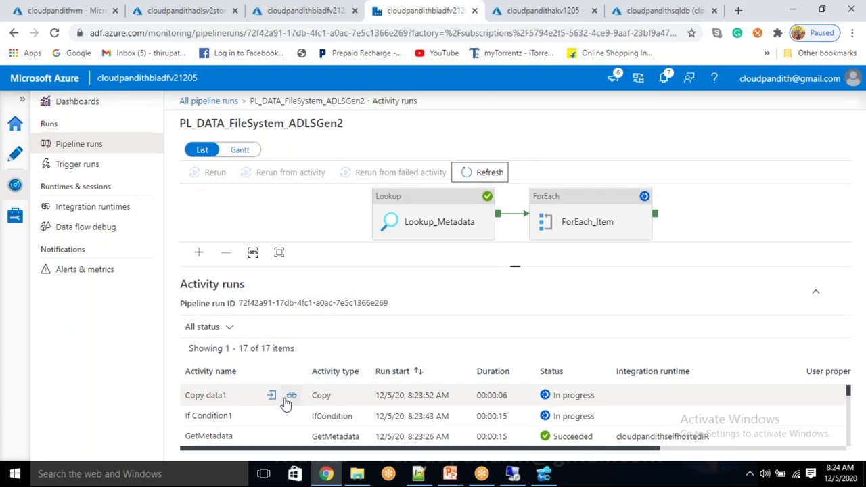
Review Copy data1's input and its files read and written counts, then refresh.
{"action": "left_click", "coordinate": [273, 396]}
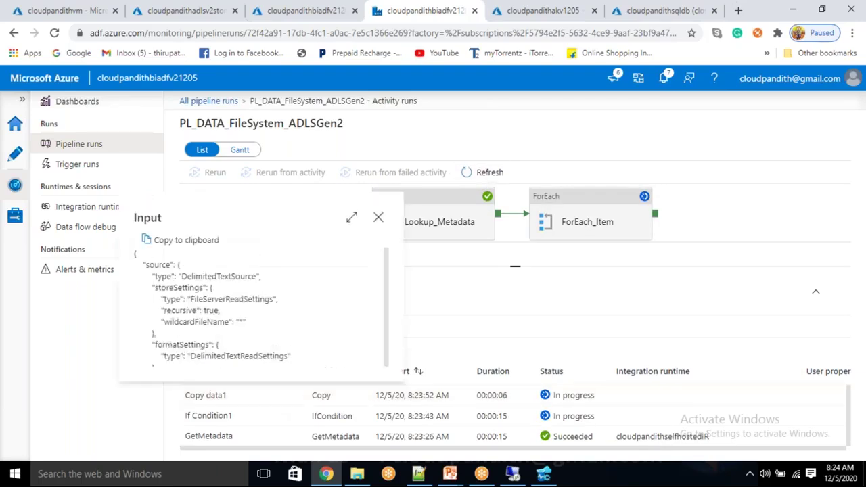
{"action": "key", "text": "Escape"}
{"action": "left_click", "coordinate": [292, 397]}
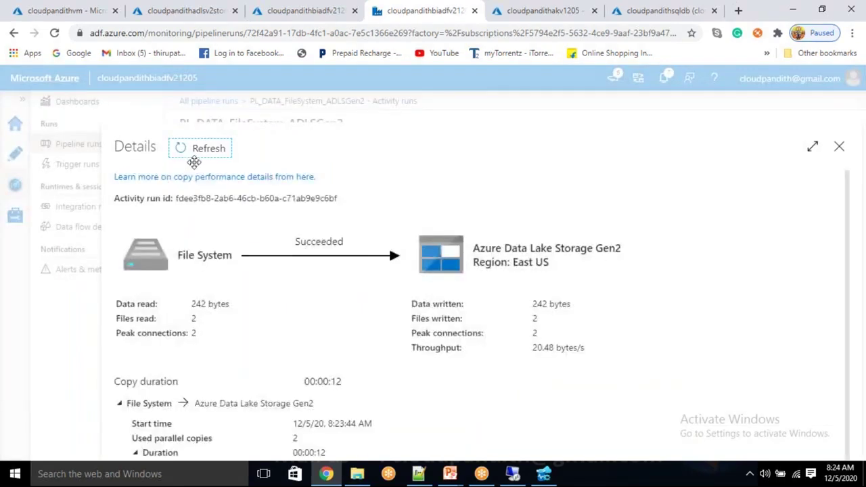
{"action": "double_click", "coordinate": [193, 319]}
{"action": "double_click", "coordinate": [535, 319]}
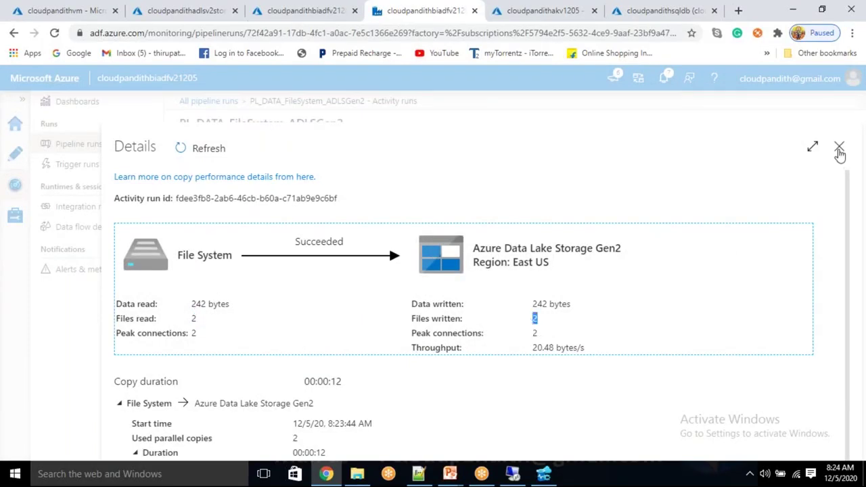
{"action": "left_click", "coordinate": [839, 149]}
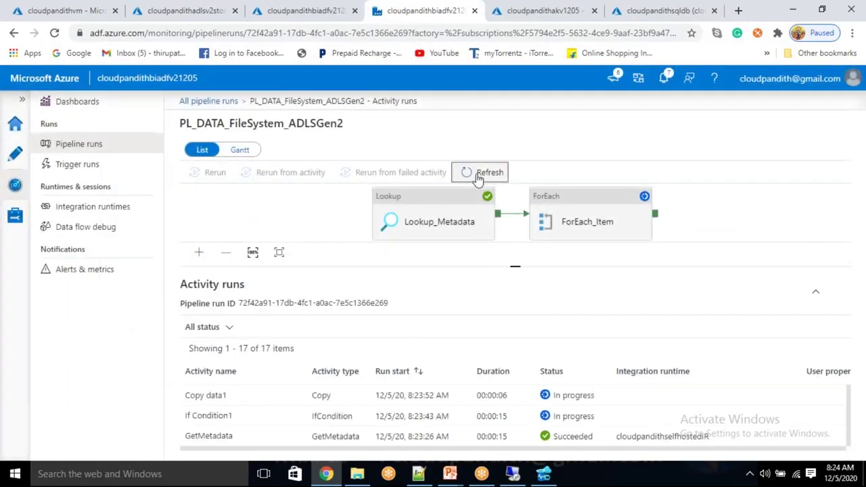
{"action": "left_click", "coordinate": [479, 178]}
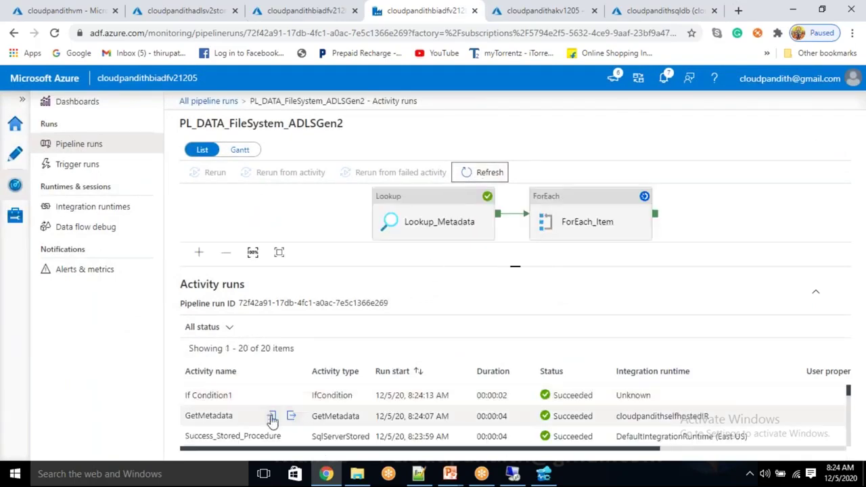
Confirm GetMetadata's cust6 input returns exists false, then return to Azure Data Studio.
{"action": "left_click", "coordinate": [270, 415]}
{"action": "double_click", "coordinate": [212, 331]}
{"action": "left_click", "coordinate": [379, 238]}
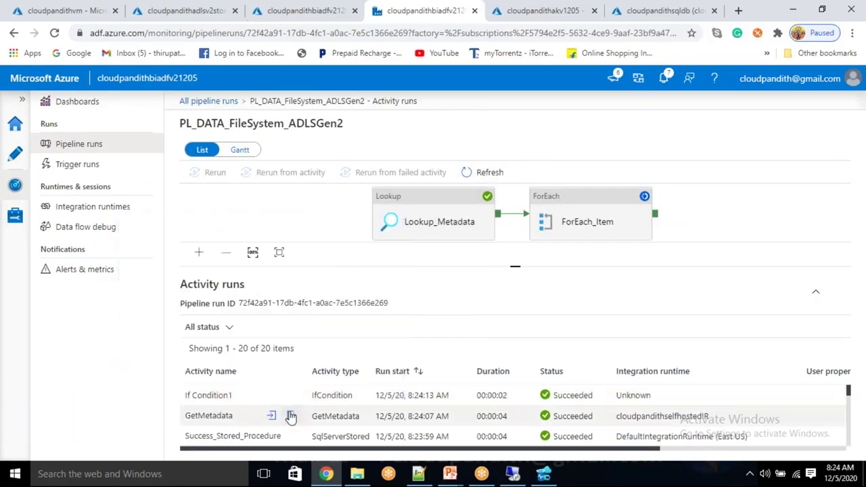
{"action": "left_click", "coordinate": [291, 416]}
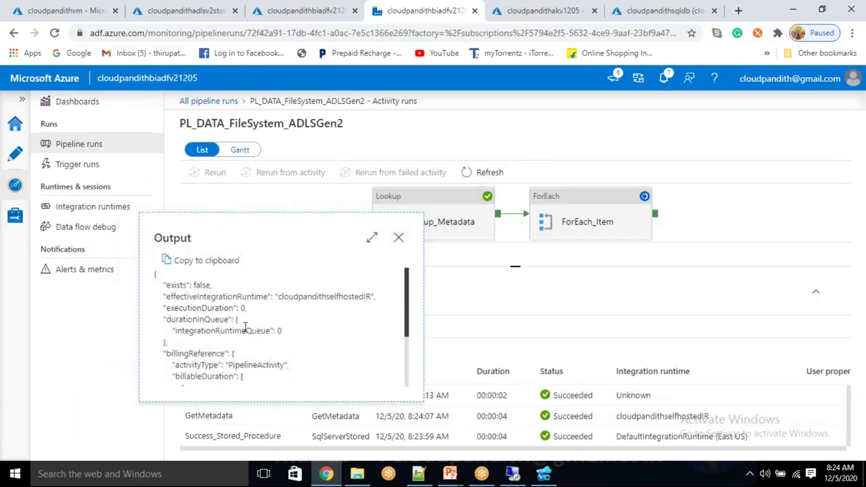
{"action": "double_click", "coordinate": [200, 285]}
{"action": "left_click", "coordinate": [398, 237]}
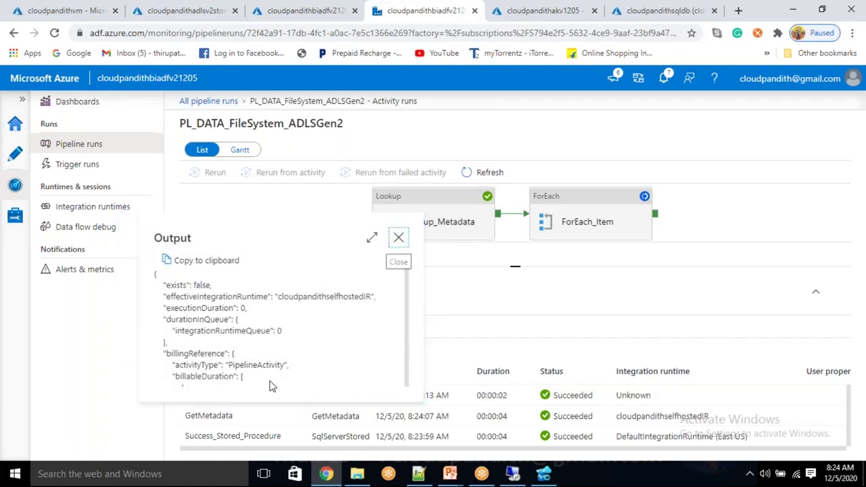
{"action": "mouse_move", "coordinate": [271, 395]}
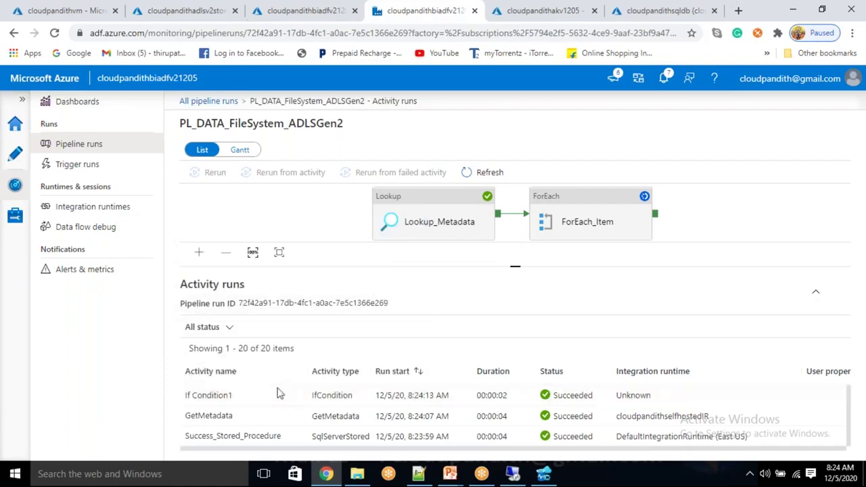
{"action": "left_click", "coordinate": [545, 470]}
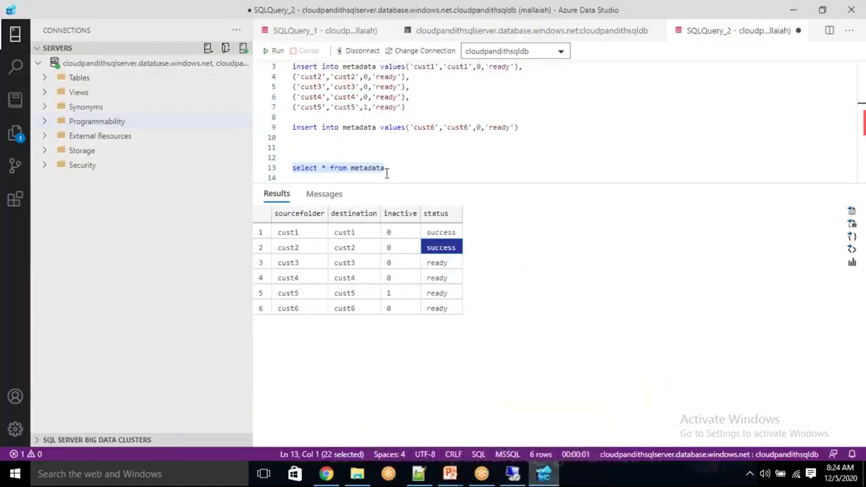
Rerun the 'select * from metadata' query to refresh the six-row results grid.
{"action": "left_click_drag", "start_coordinate": [393, 169], "coordinate": [283, 176]}
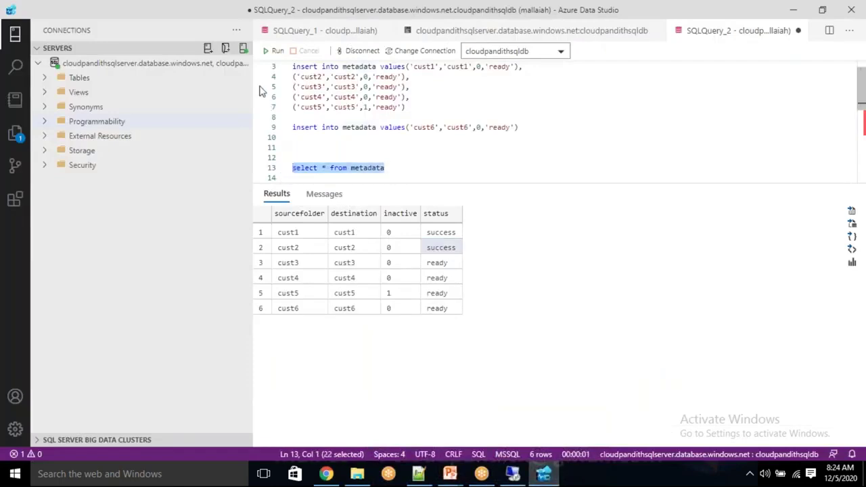
{"action": "left_click", "coordinate": [276, 52]}
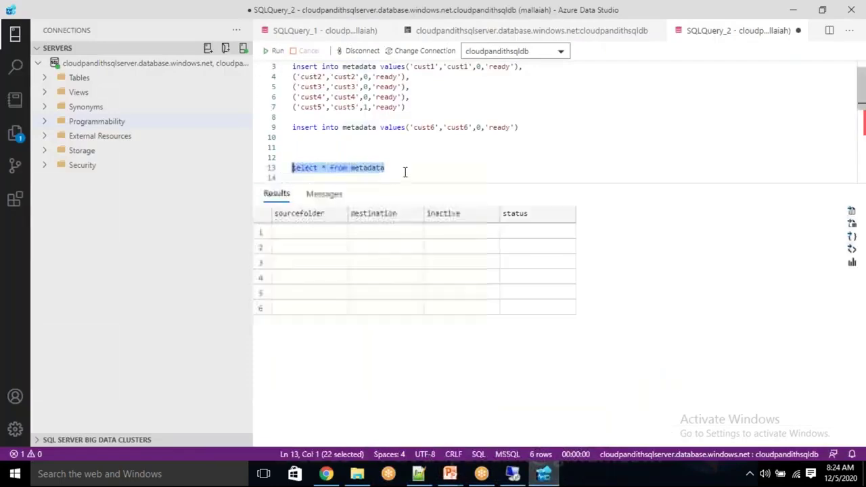
{"action": "left_click", "coordinate": [405, 171]}
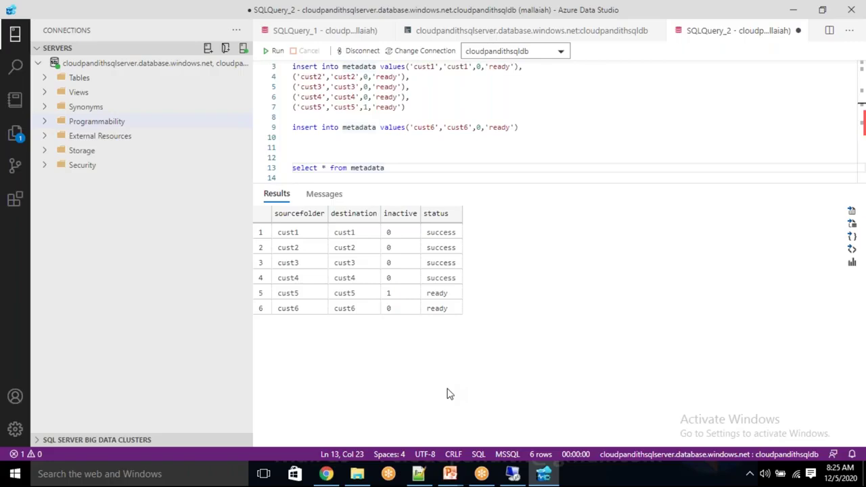
Confirm cust1–cust4 show success and cust5's inactive value is 1, then return to Data Factory.
{"action": "left_click", "coordinate": [393, 237]}
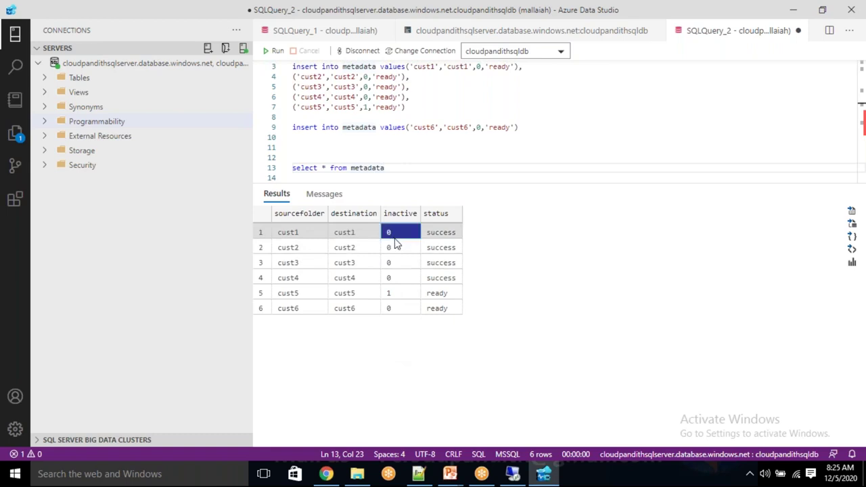
{"action": "left_click", "coordinate": [444, 232]}
{"action": "left_click", "coordinate": [442, 249]}
{"action": "left_click", "coordinate": [445, 264]}
{"action": "left_click", "coordinate": [450, 279]}
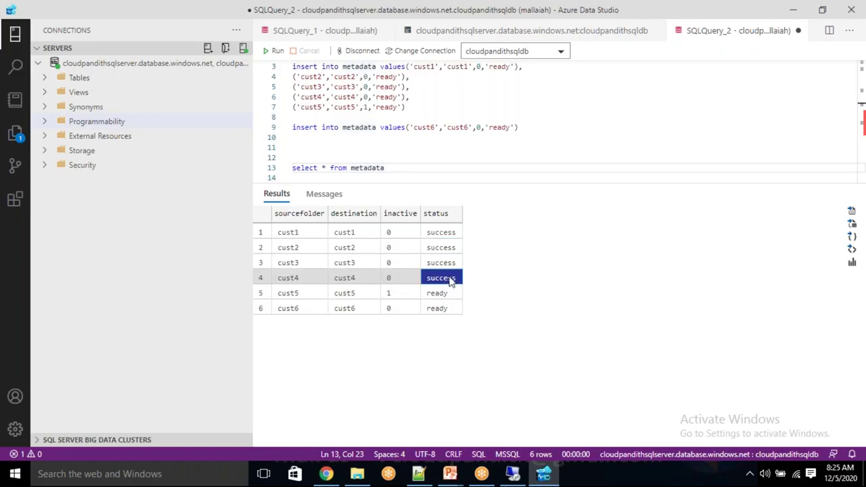
{"action": "left_click", "coordinate": [406, 298]}
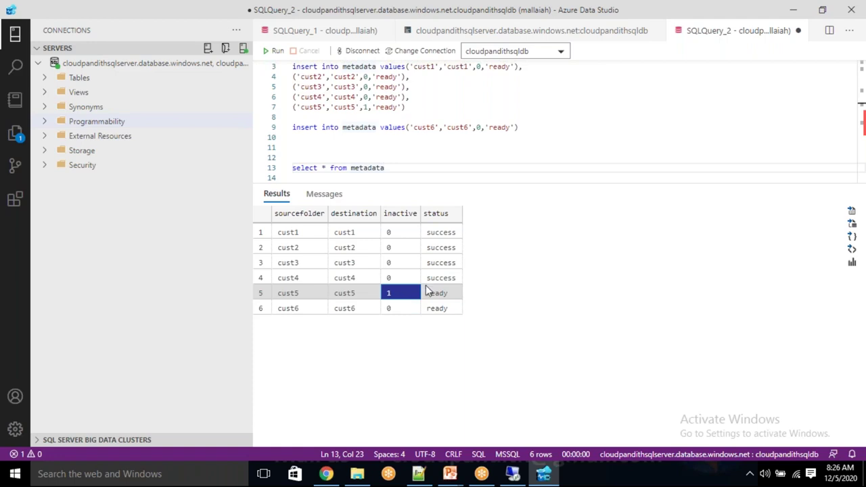
{"action": "left_click_drag", "start_coordinate": [440, 247], "coordinate": [442, 234]}
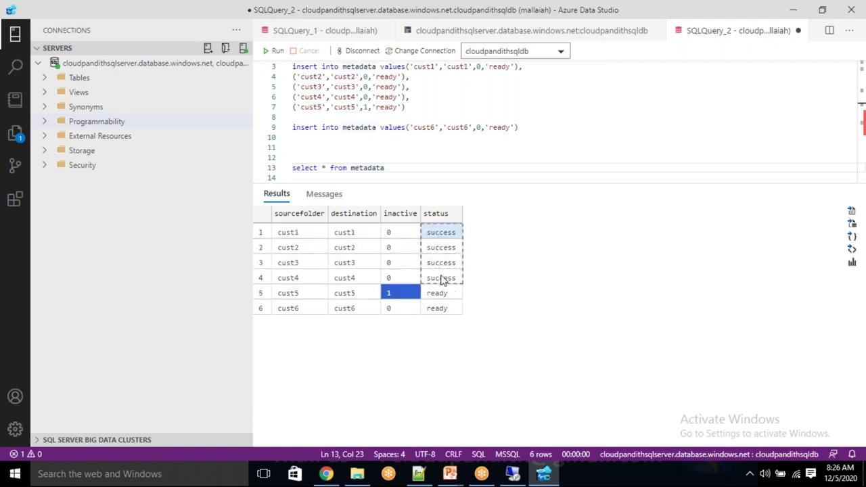
{"action": "left_click", "coordinate": [442, 278], "text": "shift"}
{"action": "left_click", "coordinate": [398, 293]}
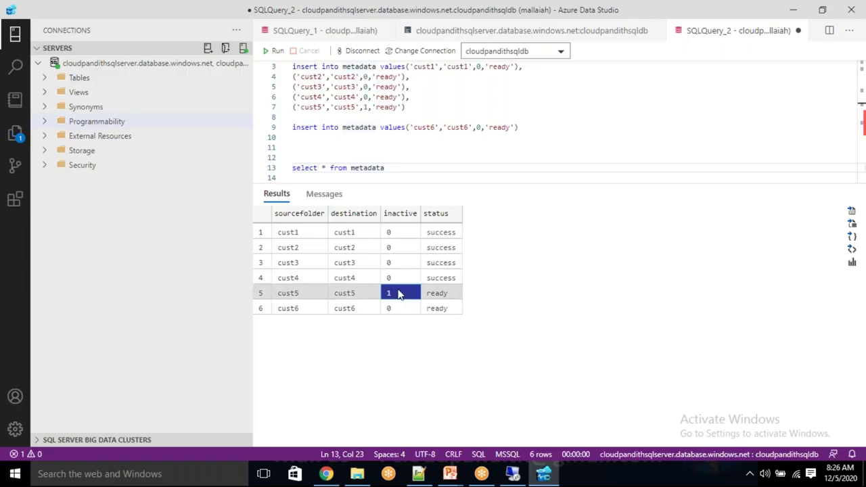
{"action": "left_click", "coordinate": [326, 474]}
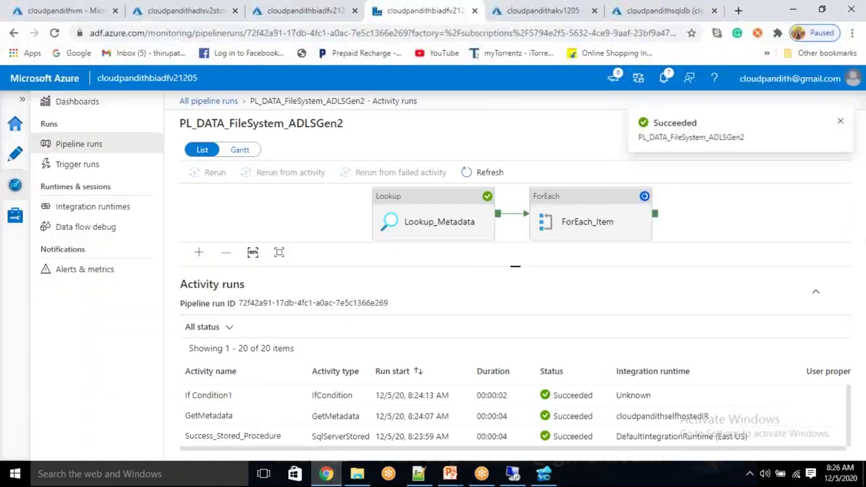
Leave the activity run view and return to the root pipeline canvas in Author.
{"action": "left_click", "coordinate": [422, 223]}
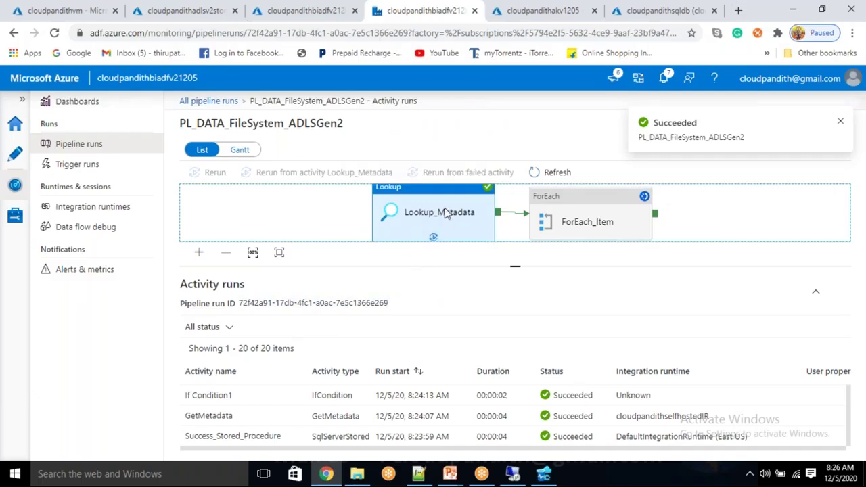
{"action": "left_click", "coordinate": [304, 198]}
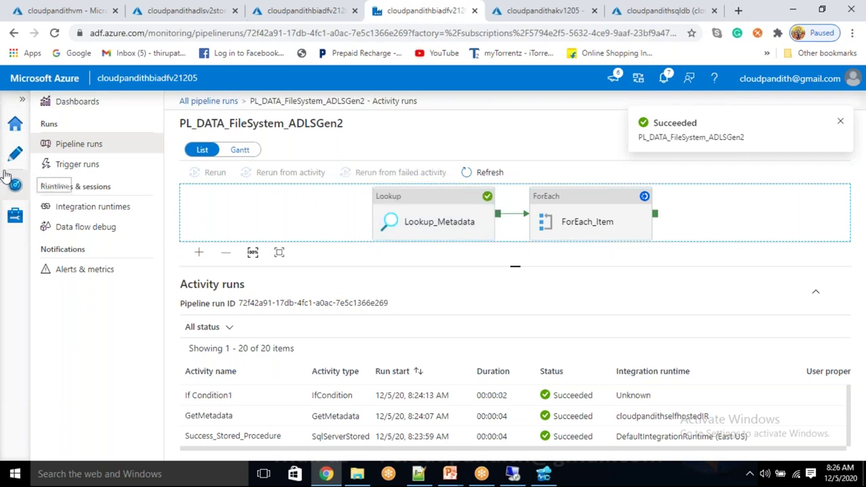
{"action": "left_click", "coordinate": [16, 155]}
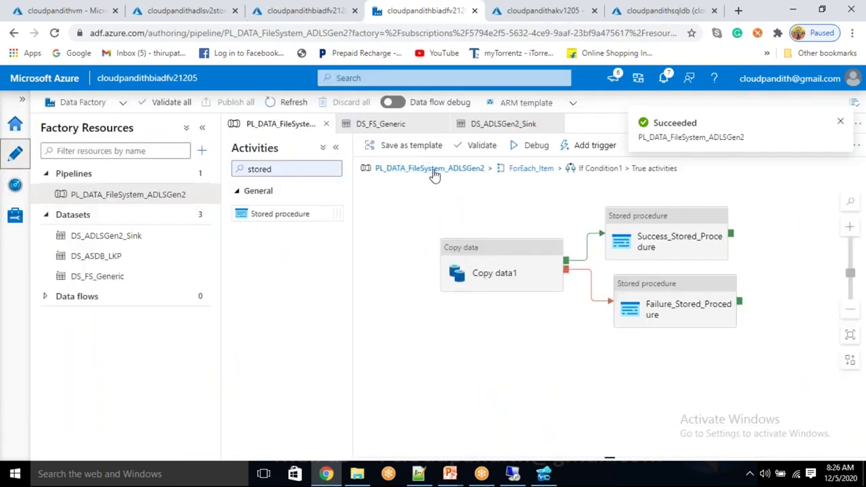
{"action": "left_click", "coordinate": [433, 175]}
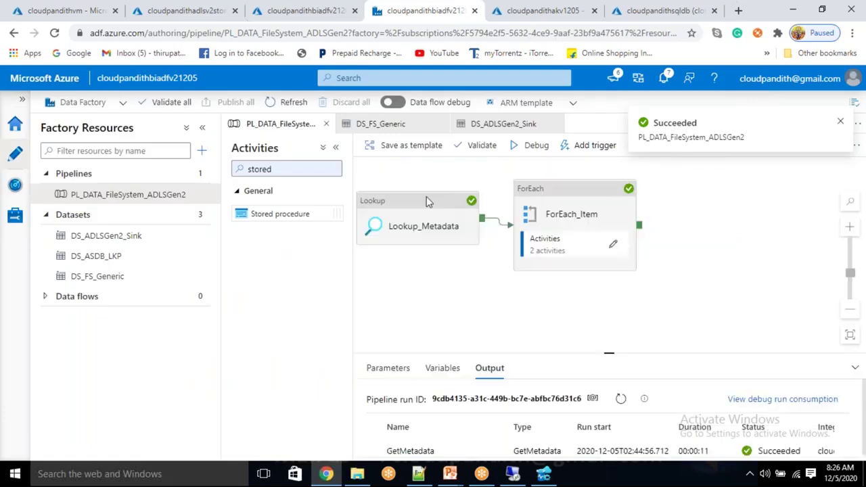
Show the Lookup_Metadata activity's source query in an enlarged Settings panel.
{"action": "left_click", "coordinate": [406, 220]}
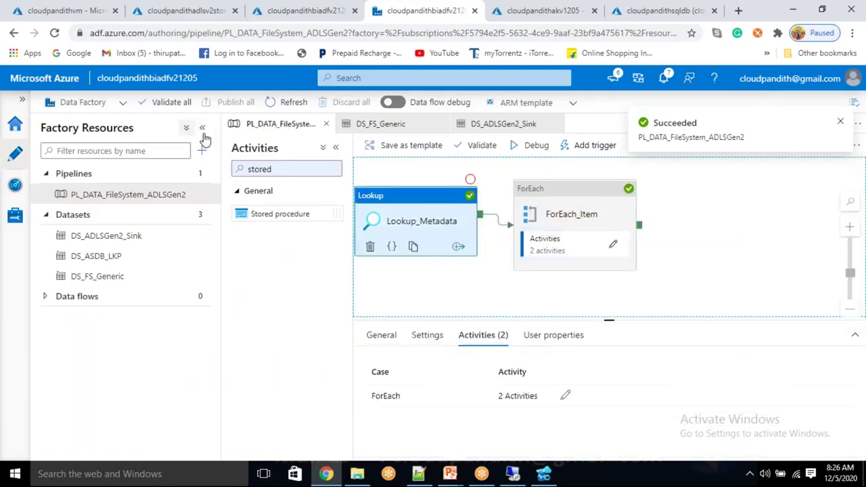
{"action": "left_click", "coordinate": [202, 129]}
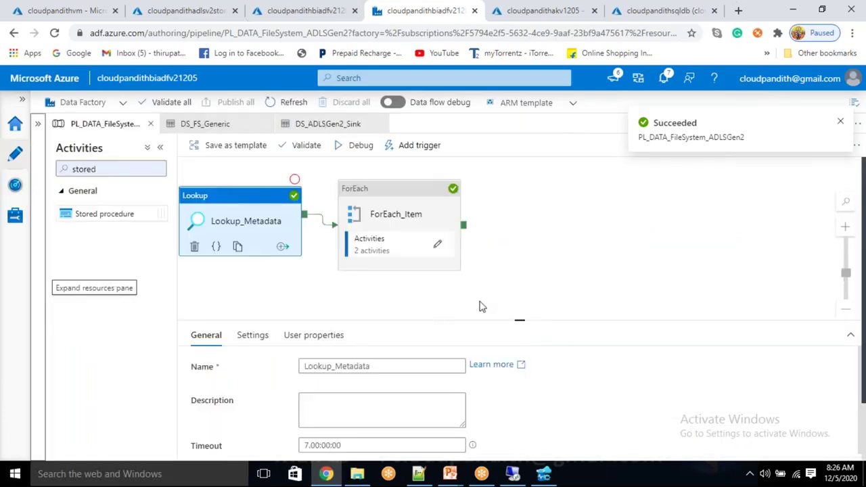
{"action": "left_click_drag", "start_coordinate": [513, 328], "coordinate": [532, 290]}
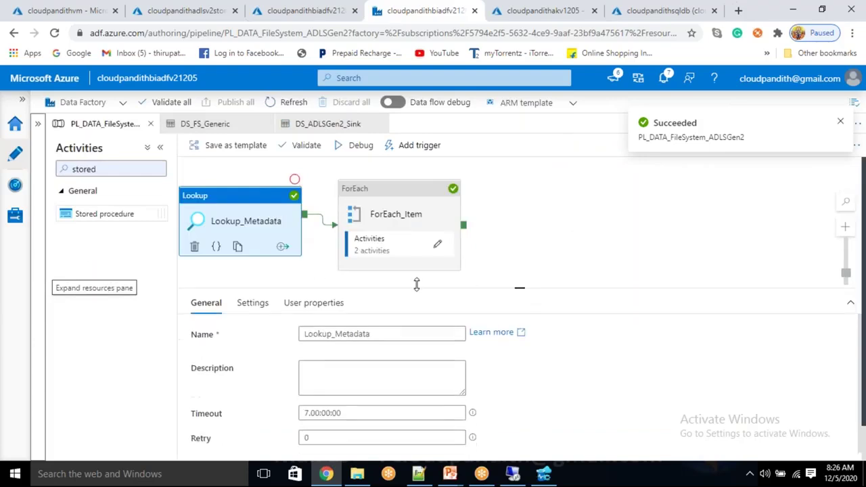
{"action": "left_click", "coordinate": [253, 304]}
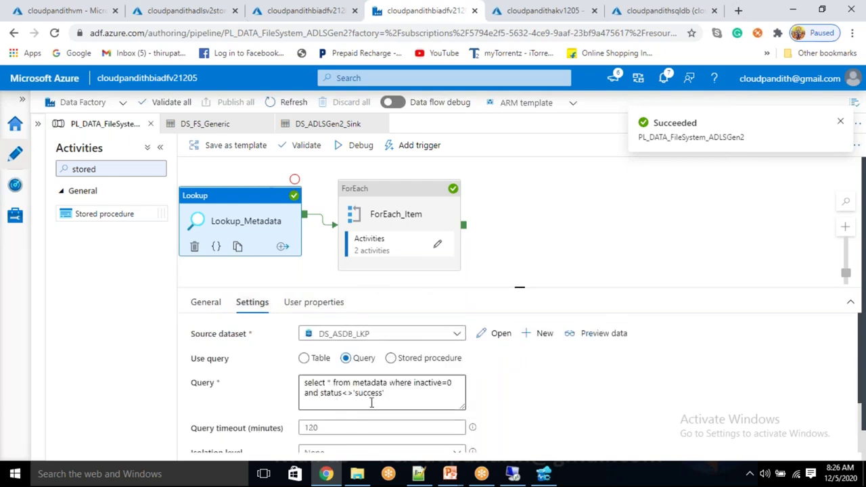
{"action": "left_click", "coordinate": [428, 386]}
Check the inactive values in the metadata results, noting cust5's inactive value of 1.
{"action": "key", "text": "alt+Tab"}
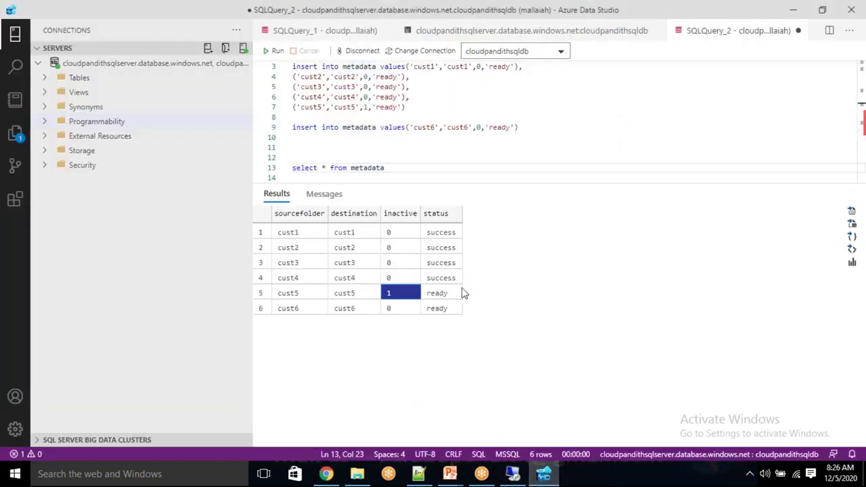
{"action": "left_click", "coordinate": [396, 234]}
{"action": "left_click", "coordinate": [394, 247]}
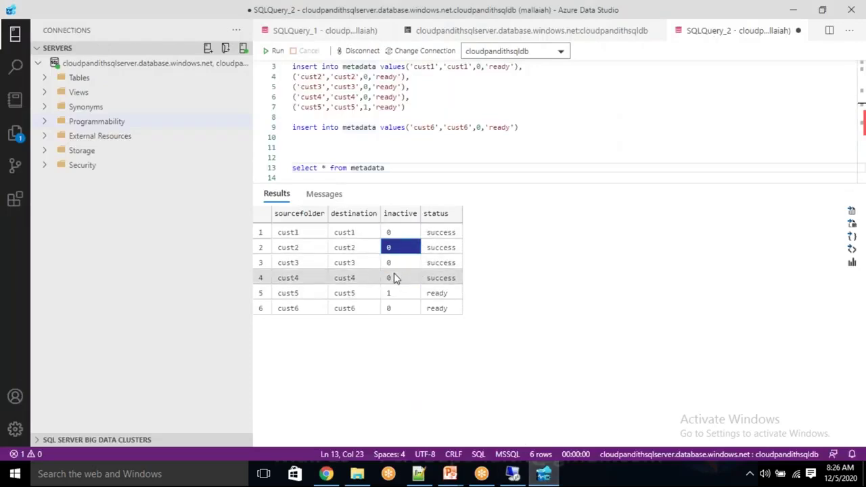
{"action": "left_click", "coordinate": [396, 295]}
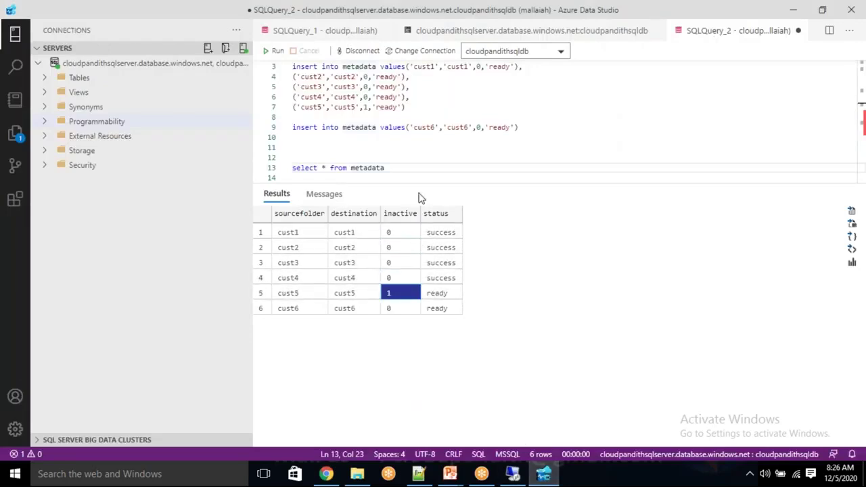
{"action": "mouse_move", "coordinate": [326, 474]}
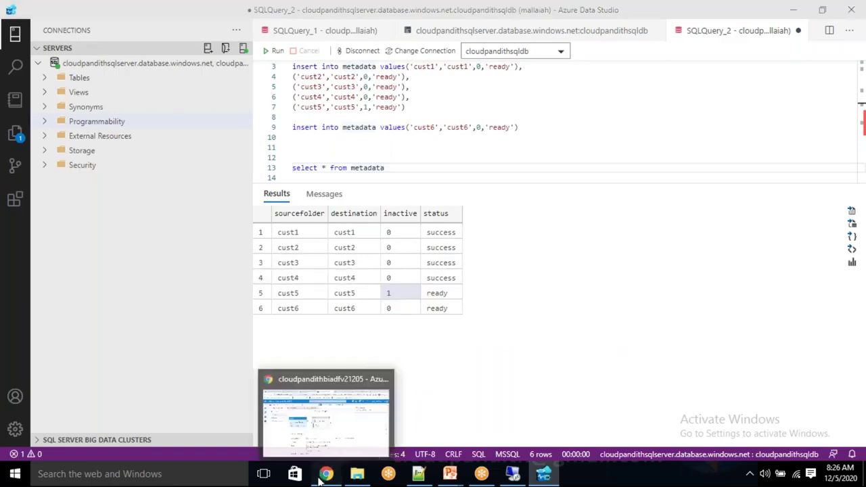
{"action": "left_click", "coordinate": [365, 406]}
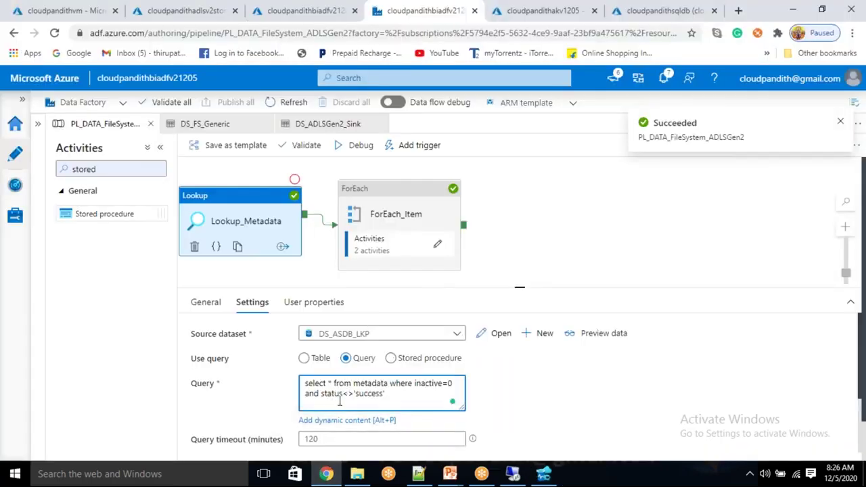
Review the status column, confirming cust6 is listed as ready, and check its destination.
{"action": "left_click", "coordinate": [543, 474]}
{"action": "left_click", "coordinate": [451, 291]}
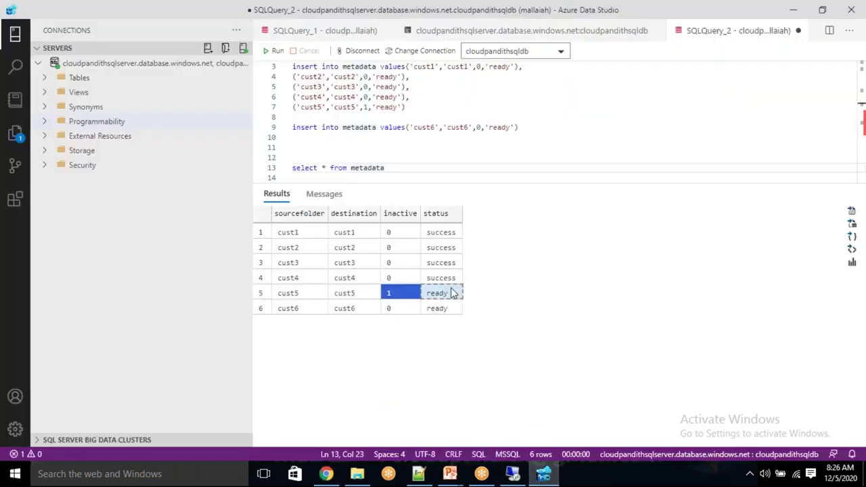
{"action": "left_click", "coordinate": [450, 277]}
{"action": "left_click", "coordinate": [441, 247]}
{"action": "left_click", "coordinate": [438, 311]}
{"action": "left_click", "coordinate": [347, 309]}
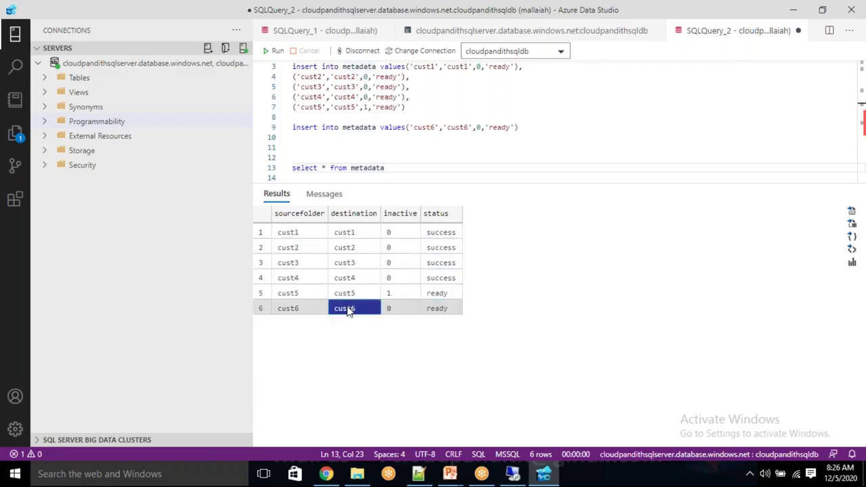
{"action": "left_click", "coordinate": [327, 475]}
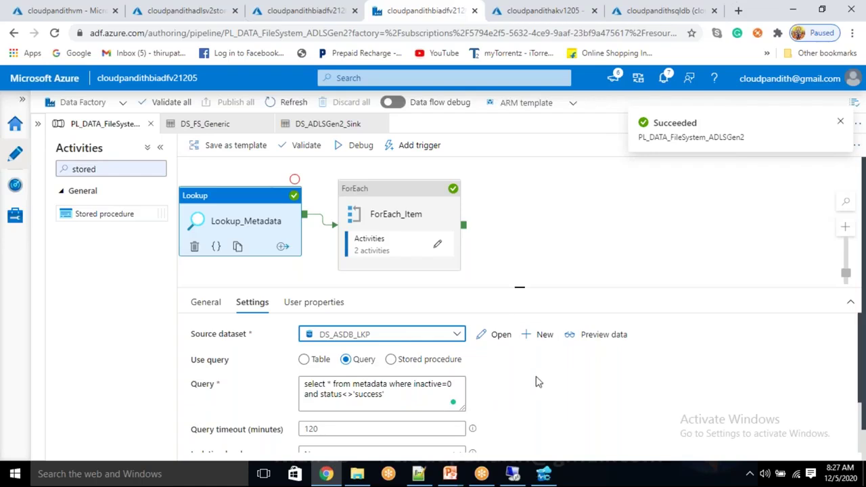
{"action": "left_click", "coordinate": [598, 338]}
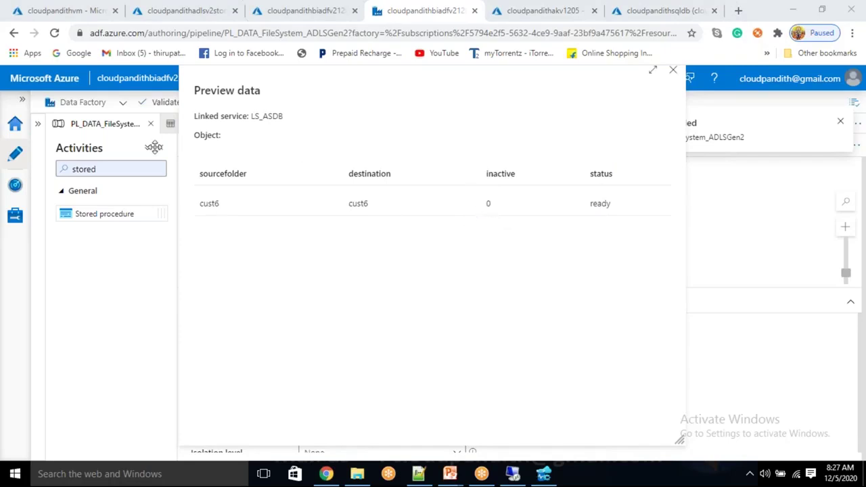
{"action": "left_click", "coordinate": [672, 71]}
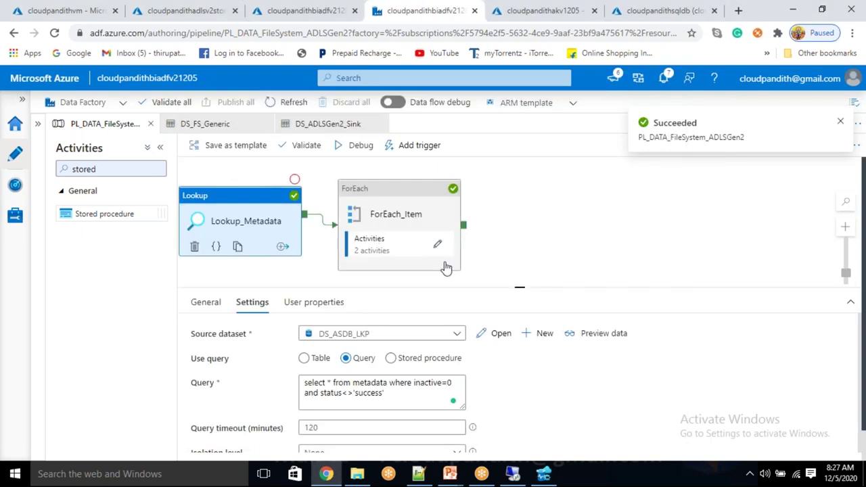
Inside ForEach_Item, place a Stored procedure activity in the If Condition's False branch.
{"action": "left_click", "coordinate": [438, 245]}
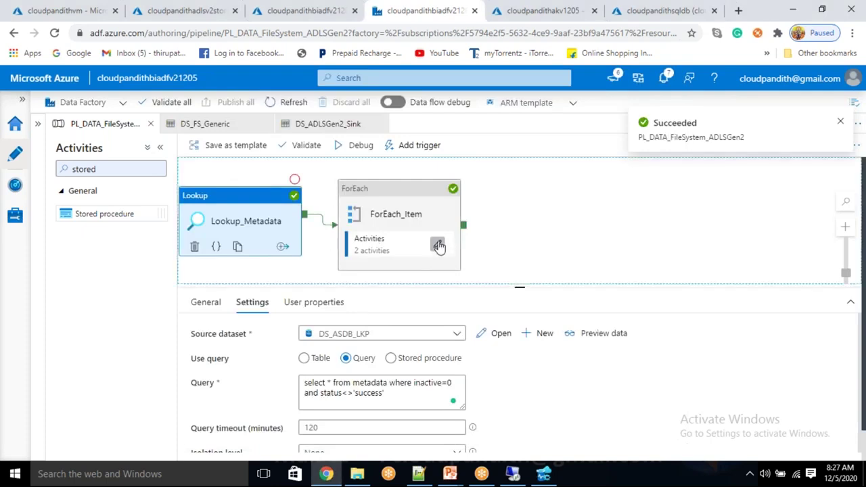
{"action": "left_click", "coordinate": [438, 246]}
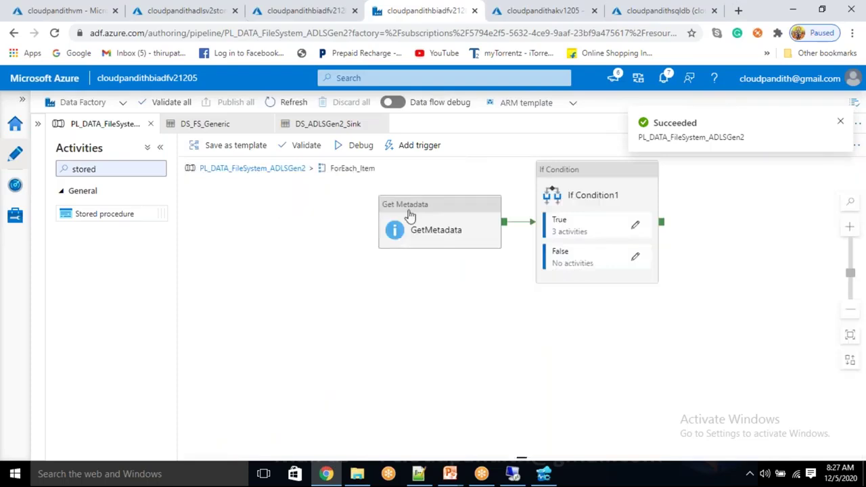
{"action": "left_click", "coordinate": [411, 214]}
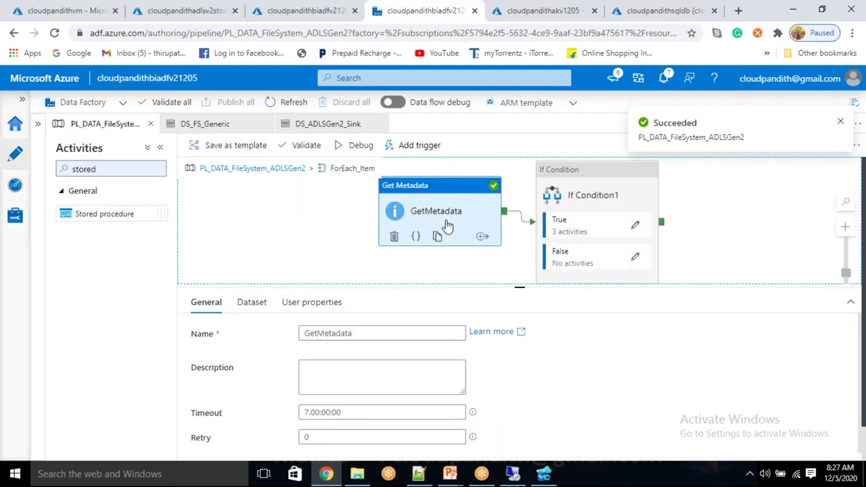
{"action": "left_click", "coordinate": [635, 259]}
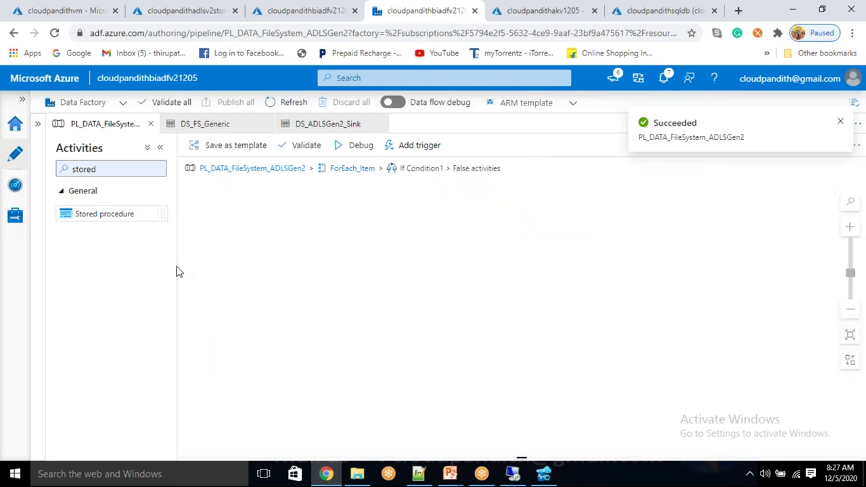
{"action": "left_click_drag", "start_coordinate": [112, 206], "coordinate": [437, 205]}
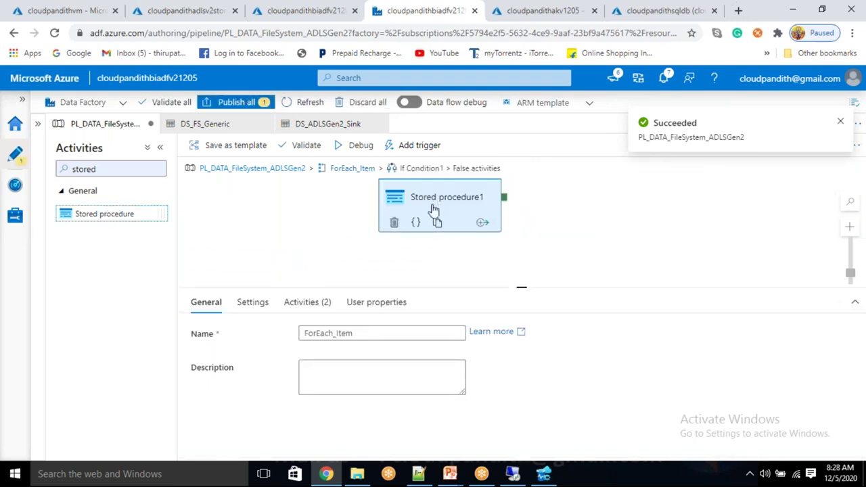
Set the stored procedure's linked service to LS_ASDB and procedure to [dbo].[metadata_usp].
{"action": "left_click", "coordinate": [435, 217]}
{"action": "left_click", "coordinate": [253, 302]}
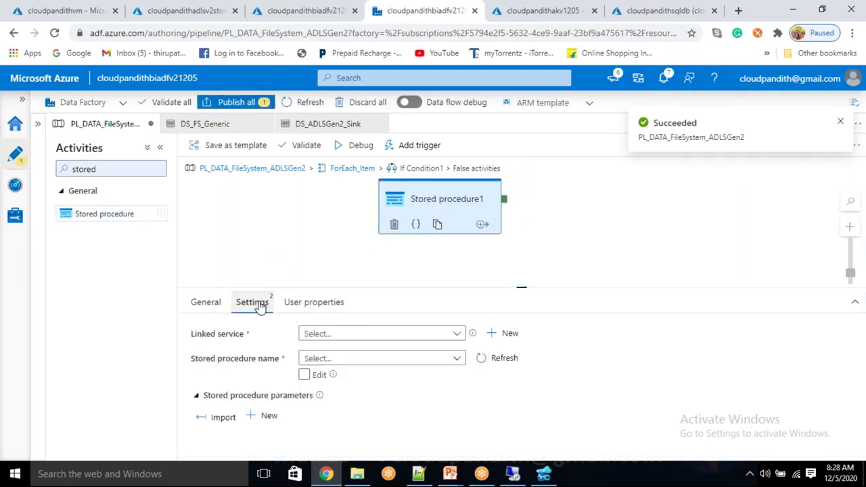
{"action": "left_click", "coordinate": [382, 334]}
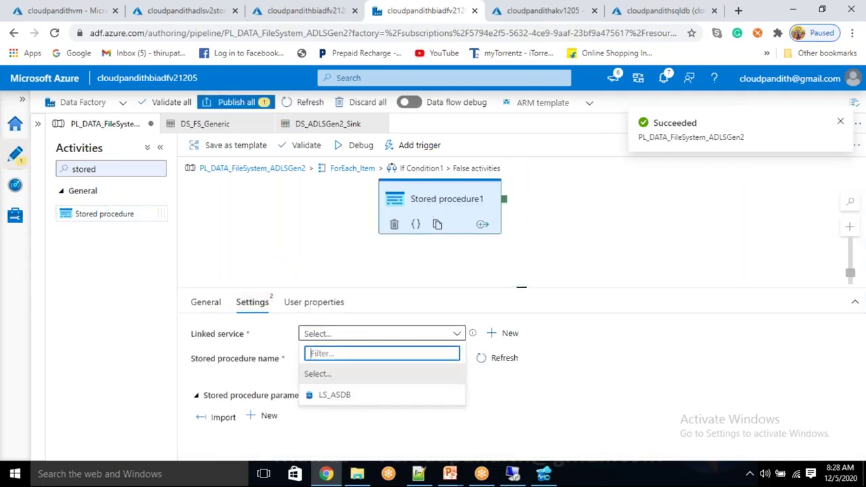
{"action": "left_click", "coordinate": [338, 395]}
{"action": "left_click", "coordinate": [345, 362]}
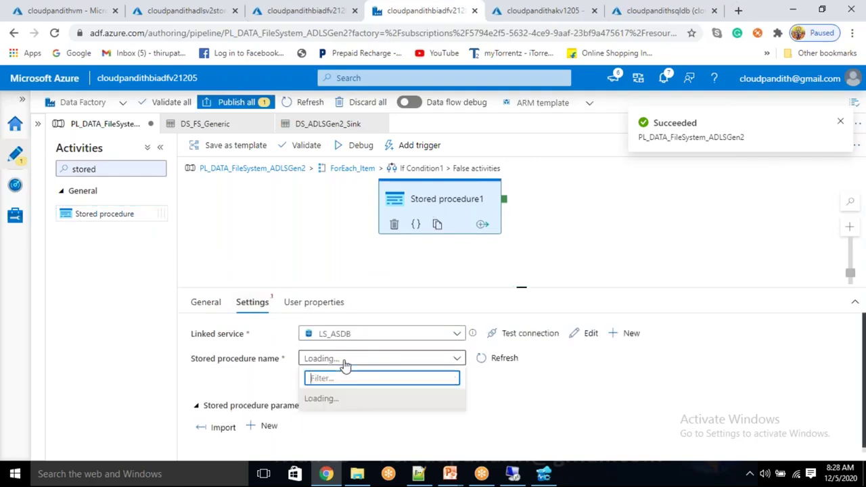
{"action": "left_click", "coordinate": [433, 361]}
{"action": "left_click", "coordinate": [433, 361]}
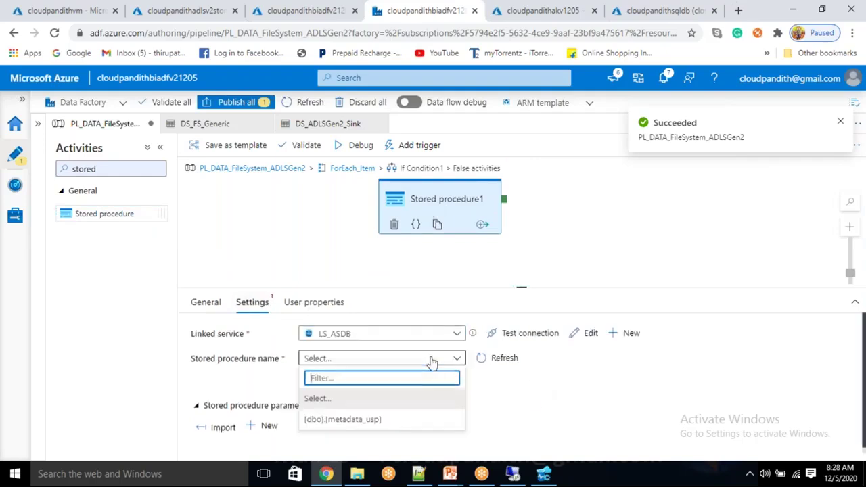
{"action": "left_click", "coordinate": [384, 419]}
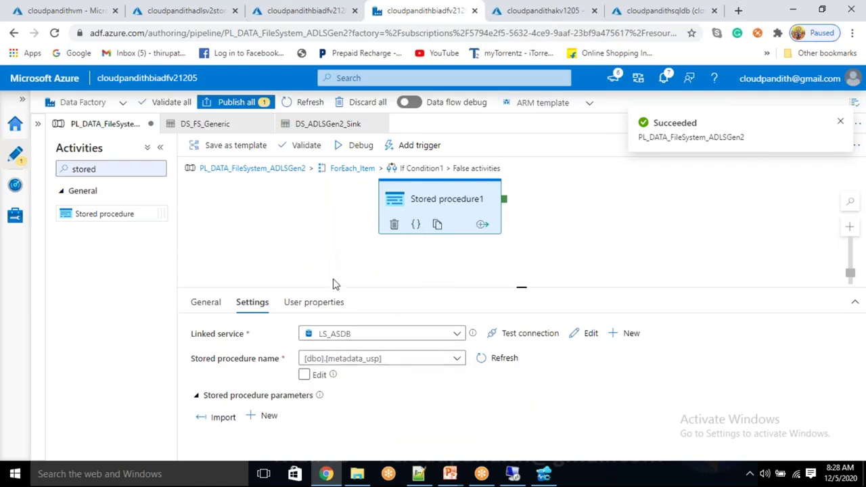
Rename the activity from Stored procedure1 to False_Stored_Procedure.
{"action": "left_click", "coordinate": [208, 306]}
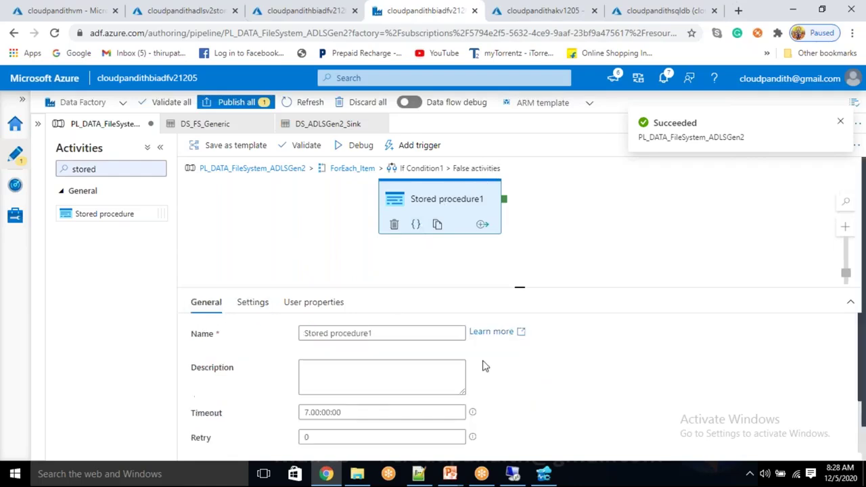
{"action": "left_click_drag", "start_coordinate": [383, 333], "coordinate": [301, 333]}
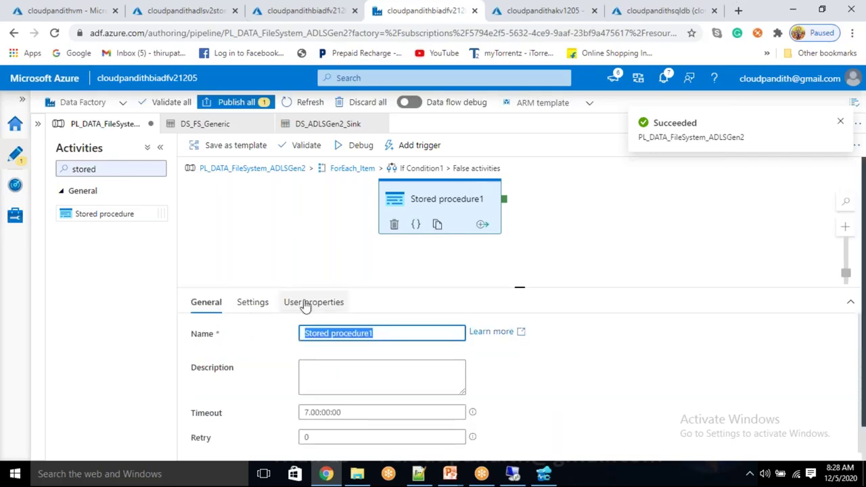
{"action": "key", "text": "BackSpace"}
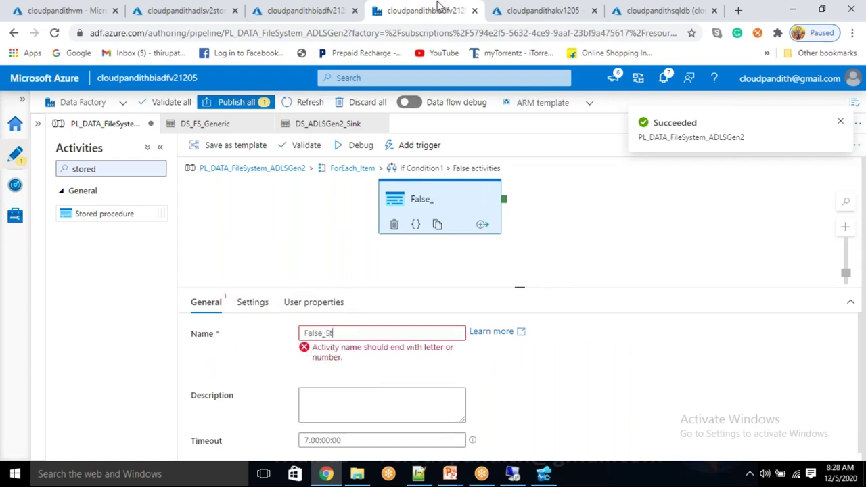
{"action": "type", "text": "Store"}
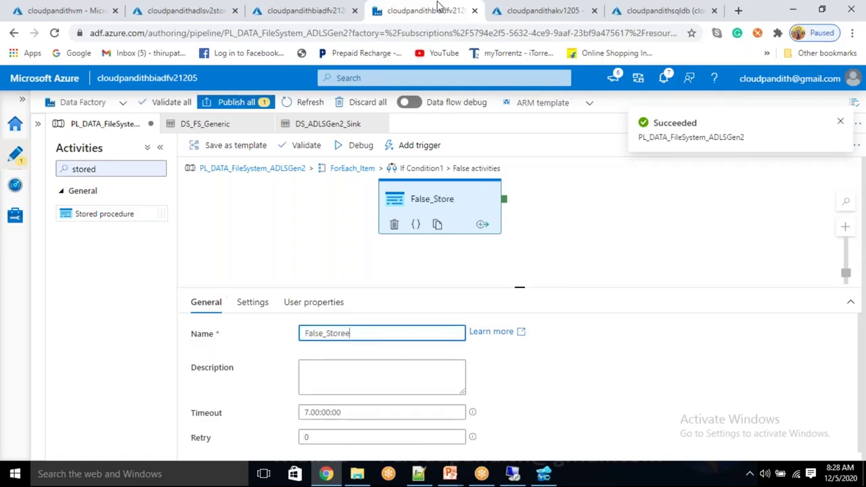
{"action": "type", "text": "d_Procedure"}
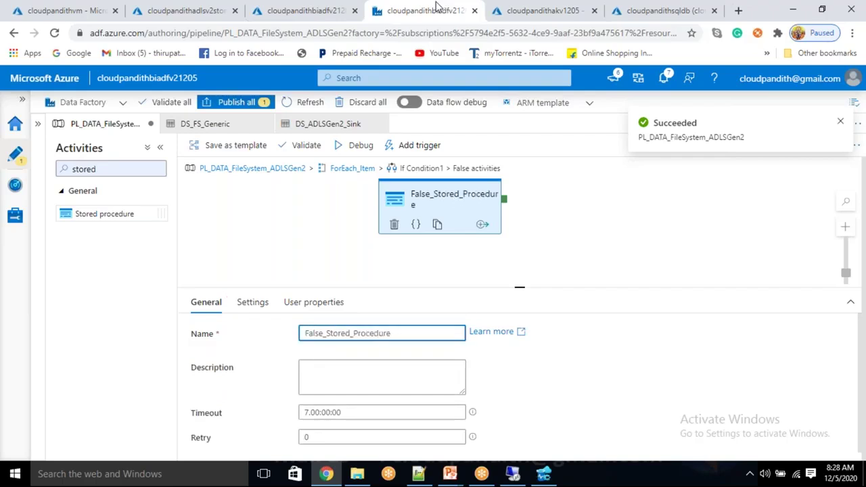
Import metadata_usp's parameters into the stored procedure settings.
{"action": "left_click", "coordinate": [245, 305]}
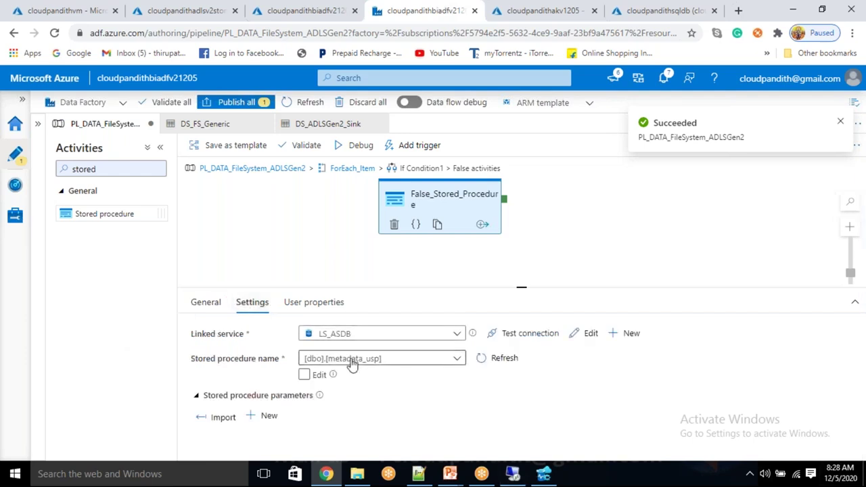
{"action": "left_click", "coordinate": [224, 417]}
{"action": "left_click_drag", "start_coordinate": [519, 284], "coordinate": [521, 227]}
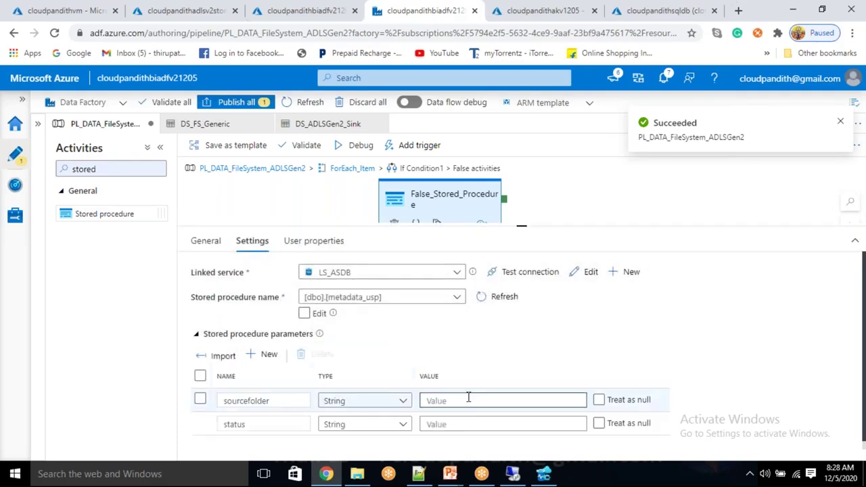
{"action": "left_click", "coordinate": [466, 400]}
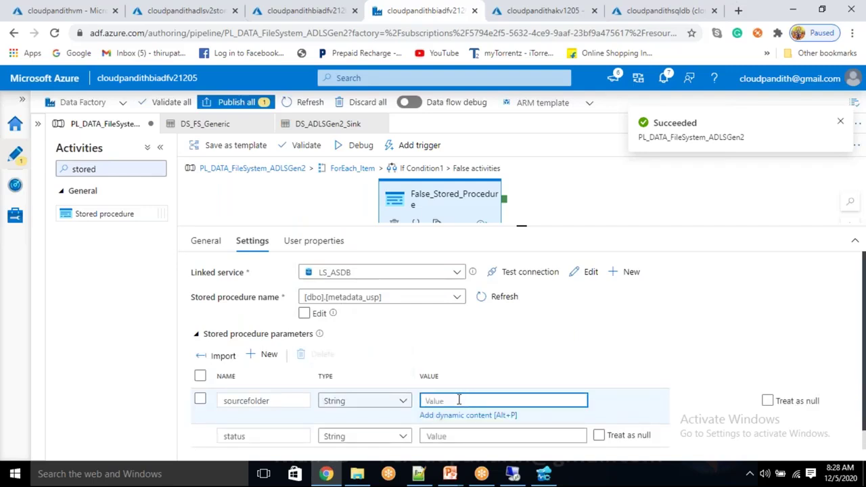
{"action": "type", "text": "@item().sourcefolder"}
{"action": "key", "text": "ctrl+a"}
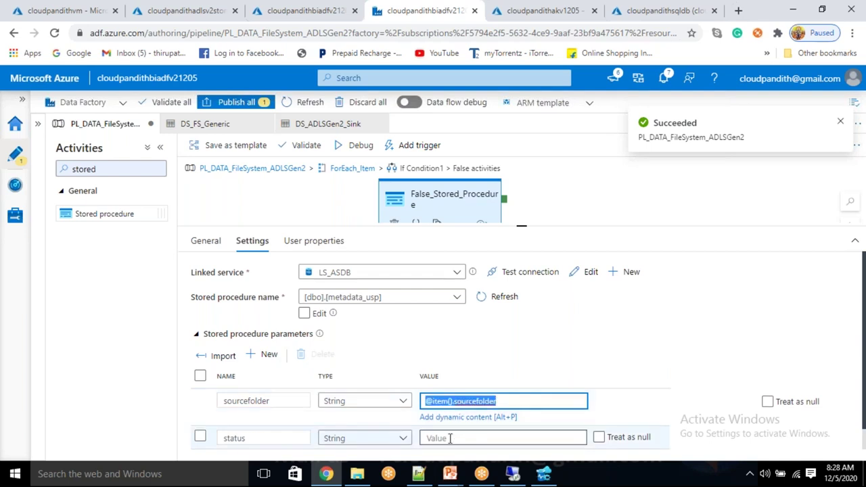
{"action": "left_click", "coordinate": [450, 438]}
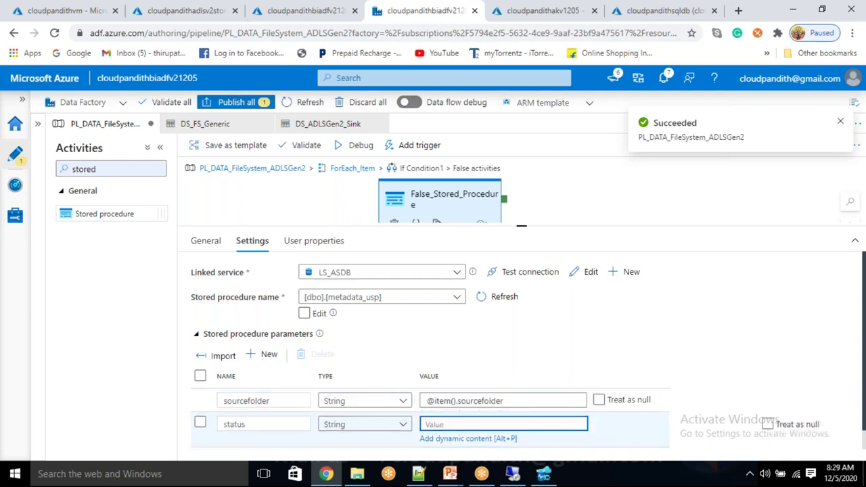
{"action": "type", "text": "failed"}
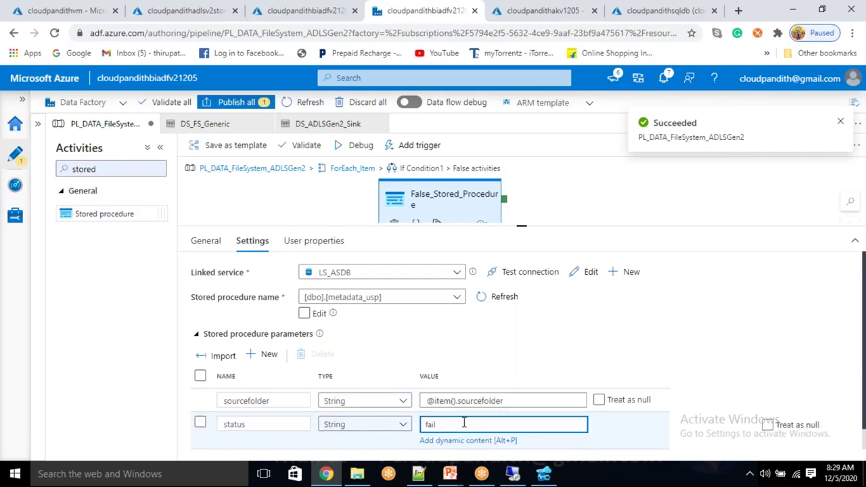
{"action": "left_click", "coordinate": [361, 150]}
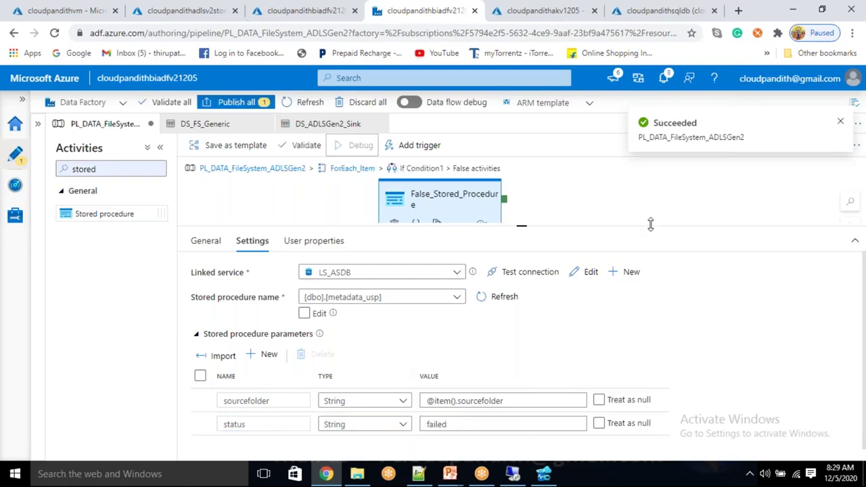
Bring up the debug run output panel and refresh it.
{"action": "left_click", "coordinate": [617, 200]}
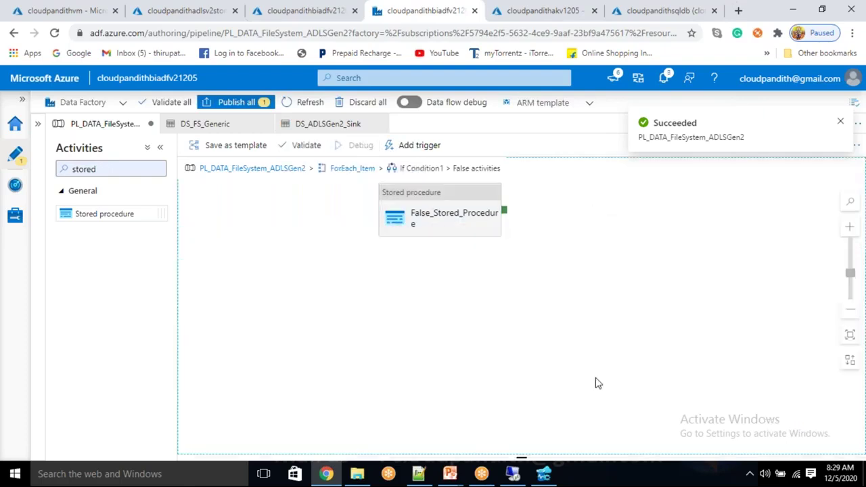
{"action": "left_click_drag", "start_coordinate": [521, 458], "coordinate": [519, 298]}
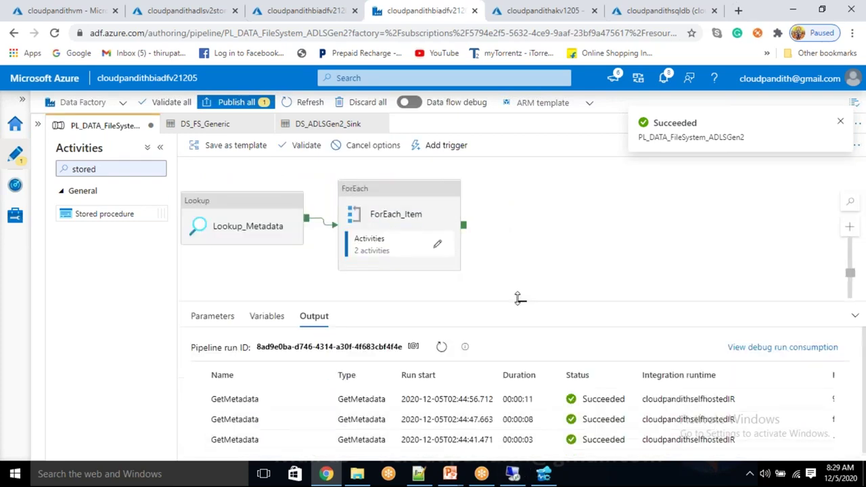
{"action": "left_click", "coordinate": [441, 347]}
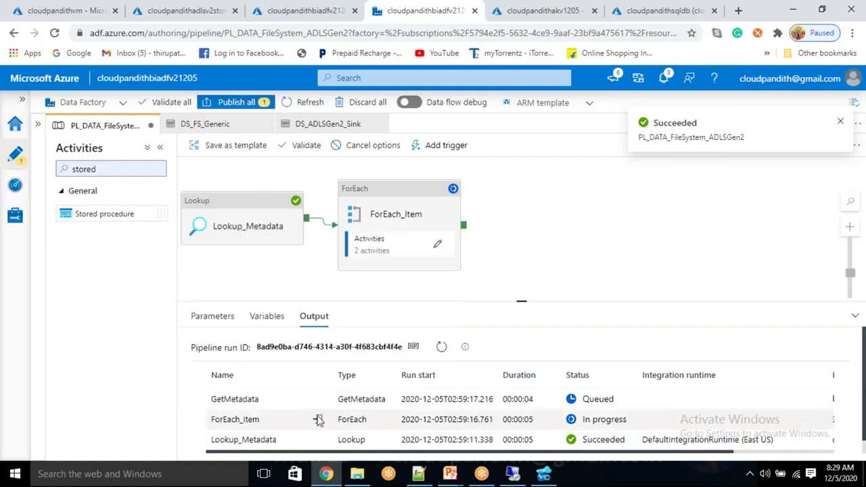
Inspect ForEach_Item's input and GetMetadata's output, then refresh until all activities succeed.
{"action": "left_click", "coordinate": [317, 419]}
{"action": "key", "text": "Escape"}
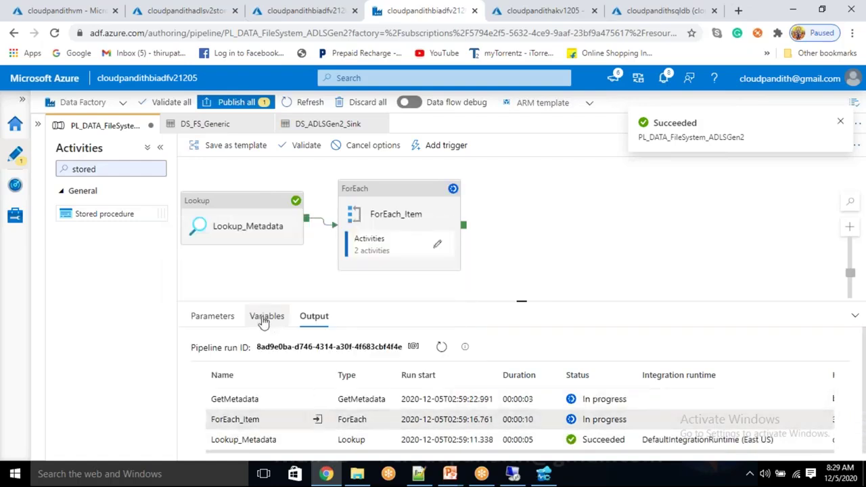
{"action": "left_click", "coordinate": [318, 439]}
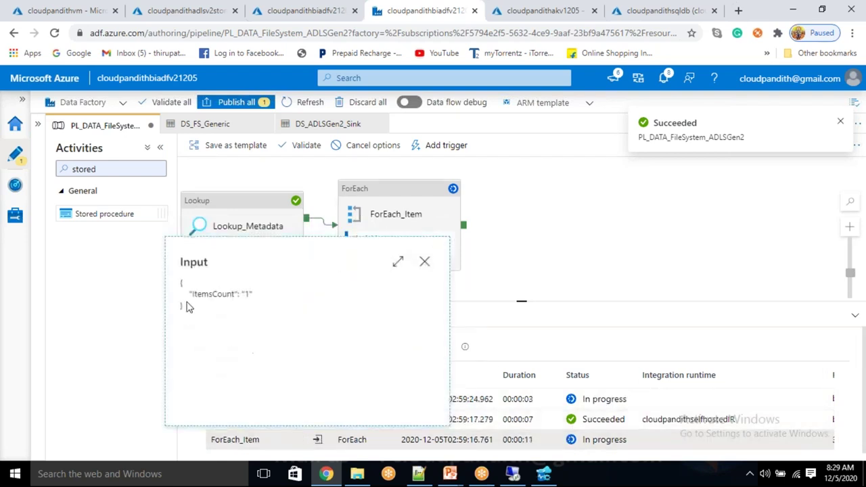
{"action": "left_click", "coordinate": [427, 269]}
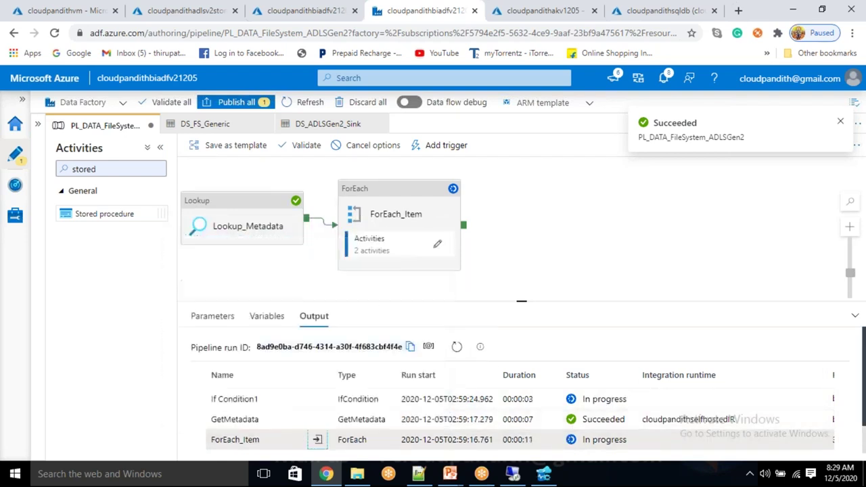
{"action": "left_click", "coordinate": [317, 421]}
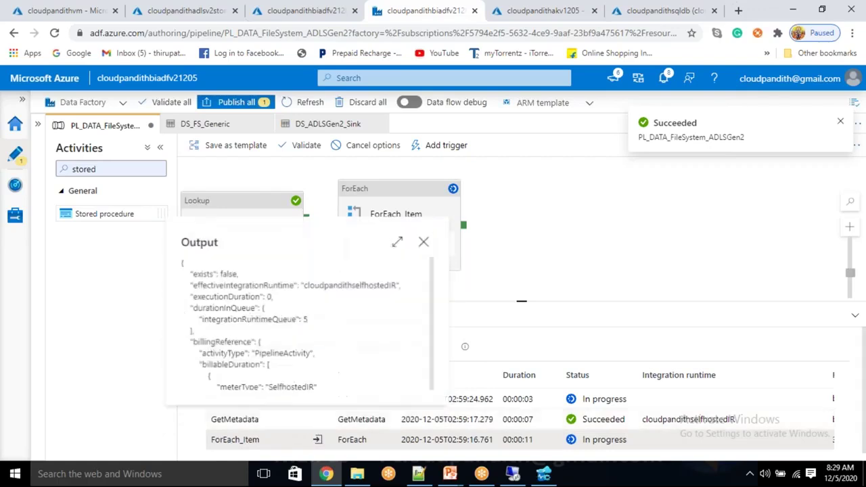
{"action": "left_click", "coordinate": [424, 242]}
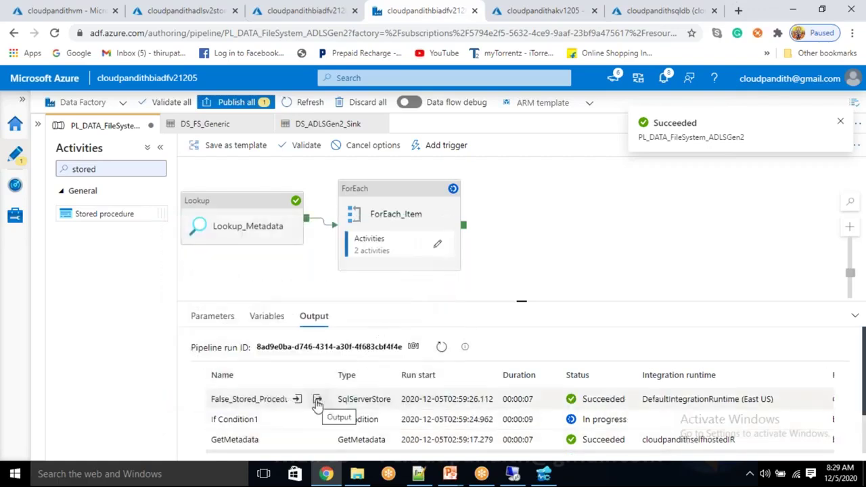
{"action": "left_click", "coordinate": [440, 349]}
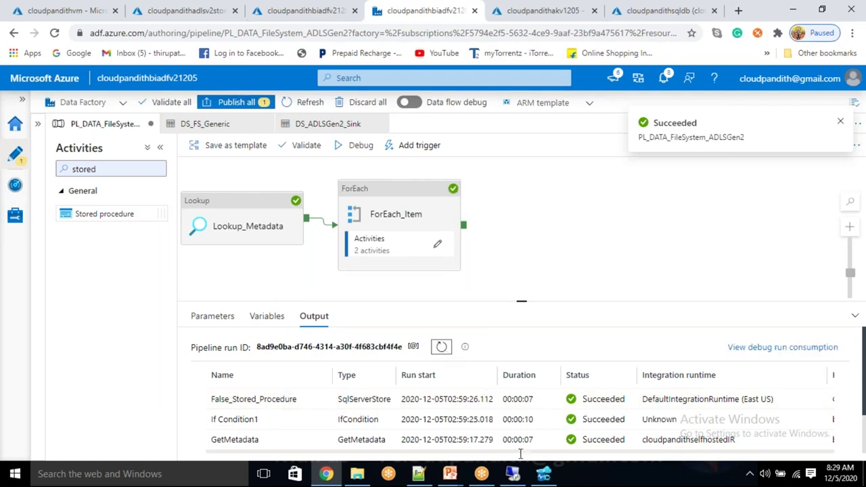
{"action": "left_click", "coordinate": [545, 474]}
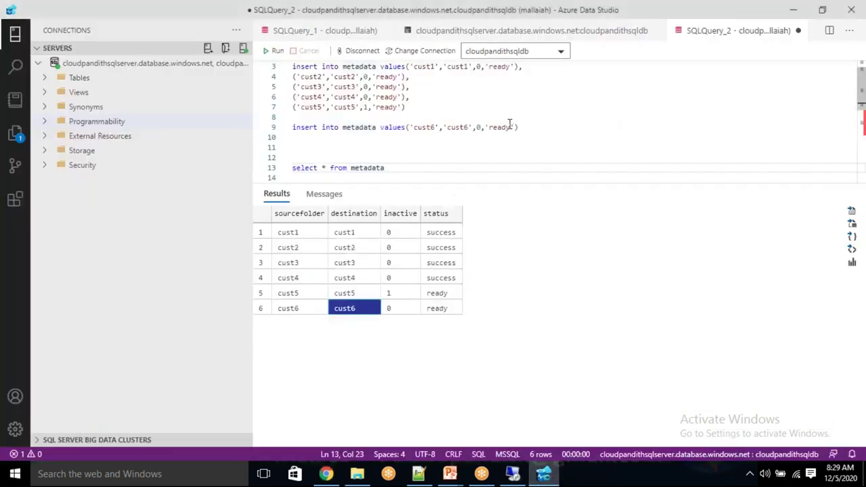
Rerun 'select * from metadata' and confirm cust6's status now reads failed.
{"action": "left_click_drag", "start_coordinate": [384, 168], "coordinate": [298, 168]}
{"action": "left_click_drag", "start_coordinate": [389, 168], "coordinate": [292, 167]}
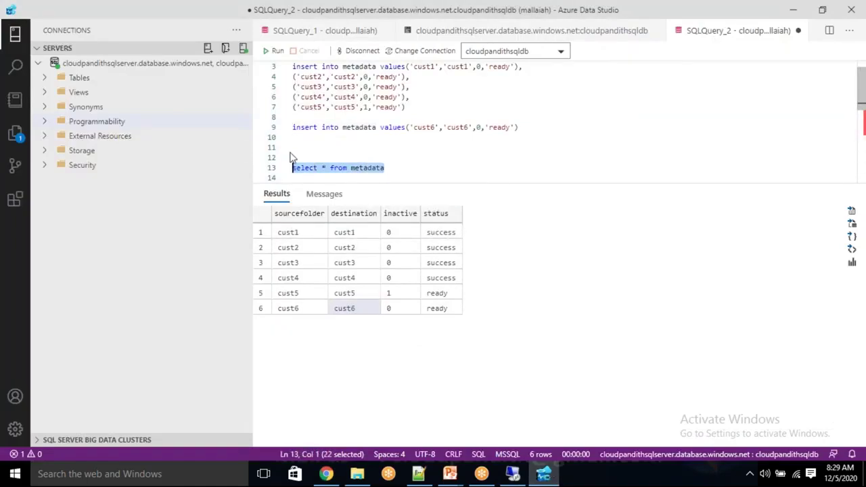
{"action": "left_click", "coordinate": [269, 53]}
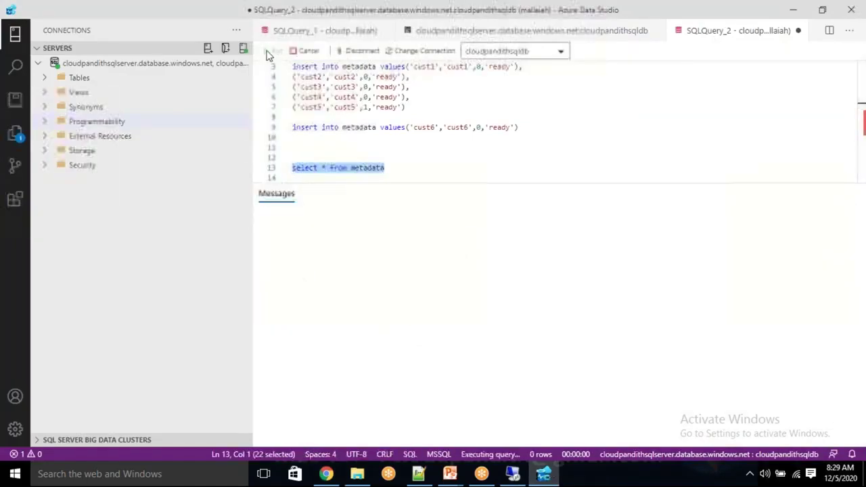
{"action": "left_click", "coordinate": [398, 167]}
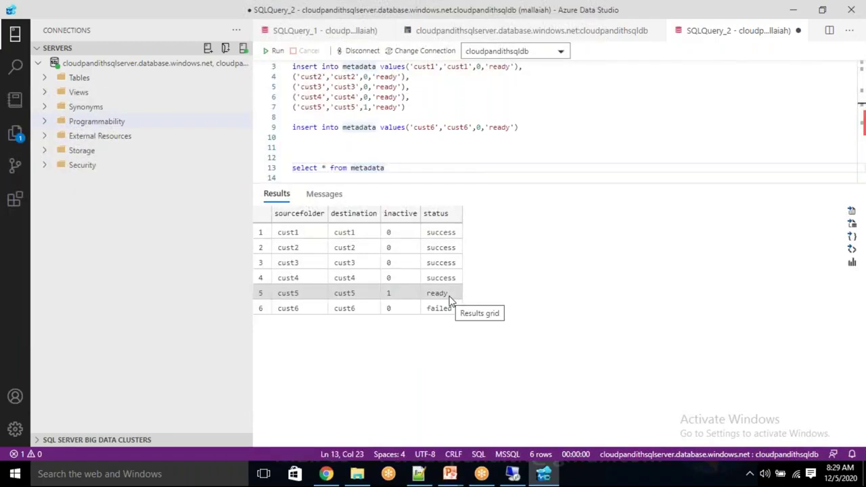
{"action": "left_click", "coordinate": [439, 314]}
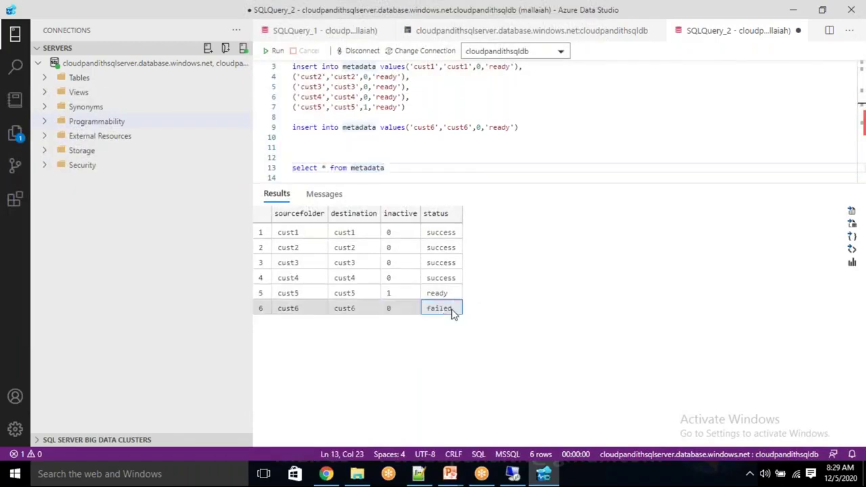
{"action": "left_click", "coordinate": [507, 337]}
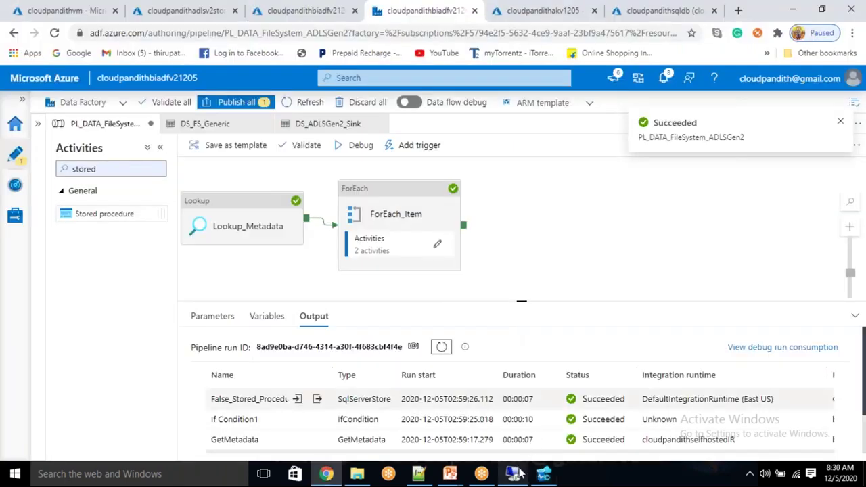
On the VM, create a new folder named cust6 in cloudpandith.
{"action": "left_click", "coordinate": [512, 473]}
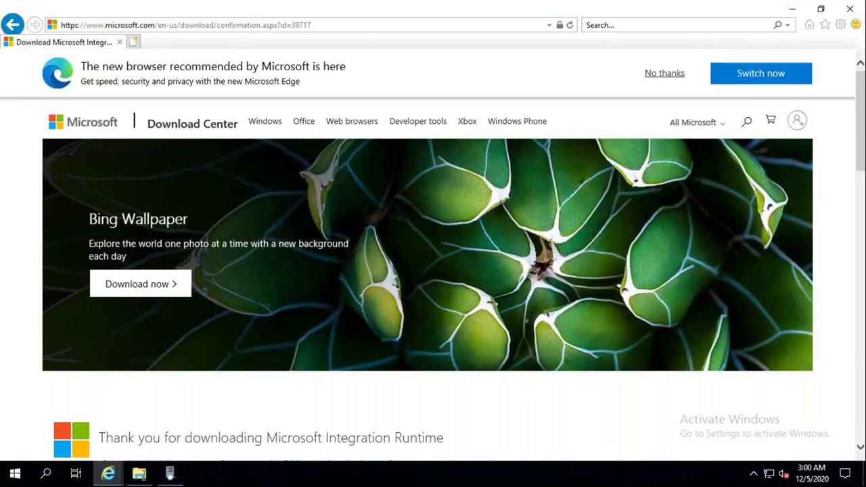
{"action": "left_click", "coordinate": [138, 473]}
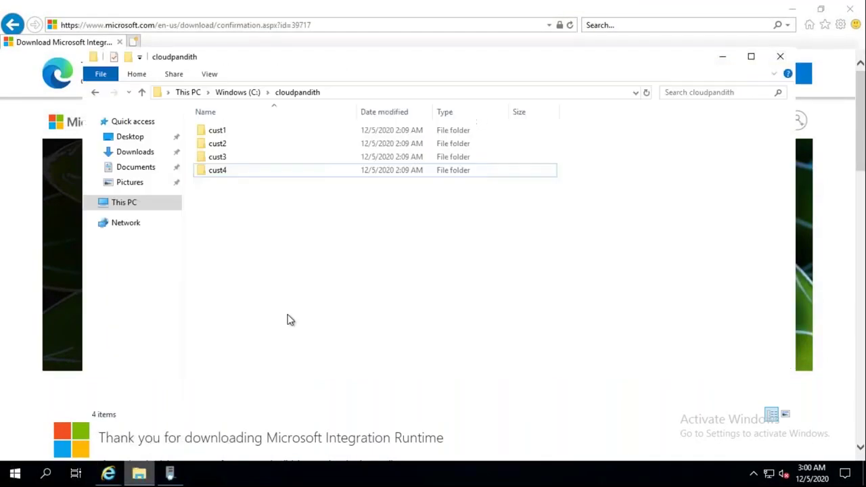
{"action": "right_click", "coordinate": [265, 218]}
{"action": "mouse_move", "coordinate": [323, 371]}
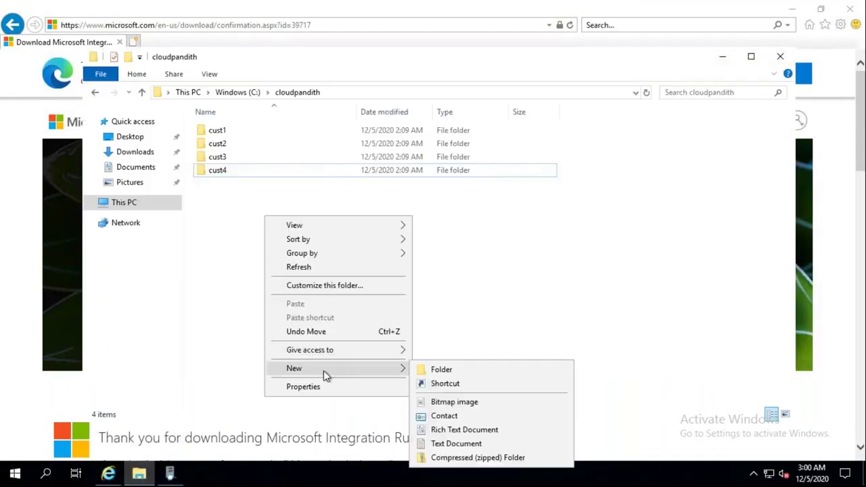
{"action": "left_click", "coordinate": [443, 370]}
{"action": "key", "text": "BackSpace"}
{"action": "type", "text": "cust5"}
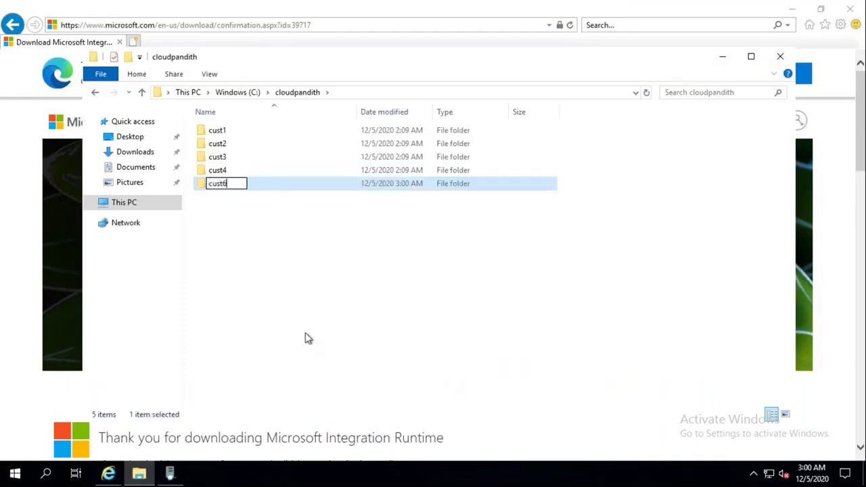
{"action": "left_click", "coordinate": [294, 205]}
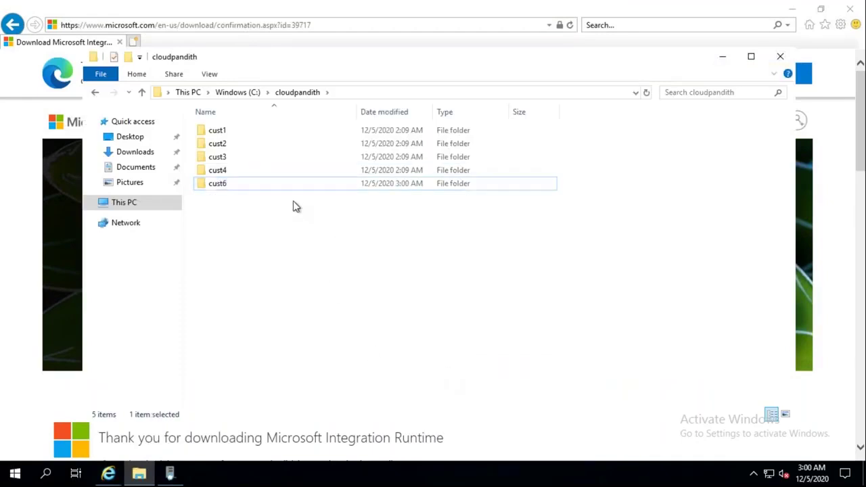
Move cust6.csv from the cust3 folder into the new cust6 folder.
{"action": "double_click", "coordinate": [248, 186]}
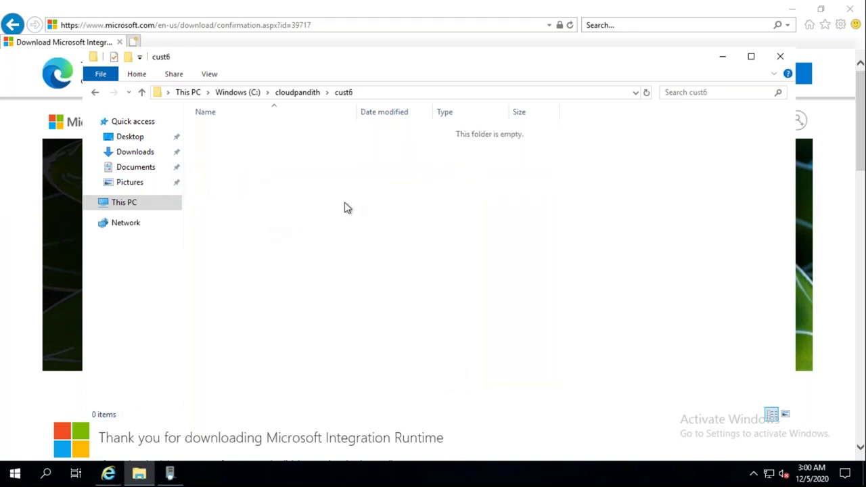
{"action": "left_click", "coordinate": [299, 95]}
{"action": "double_click", "coordinate": [231, 170]}
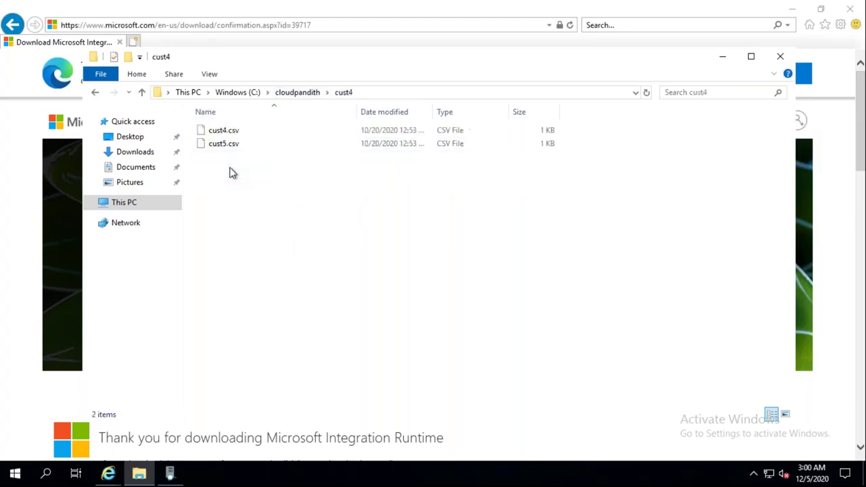
{"action": "left_click", "coordinate": [306, 97]}
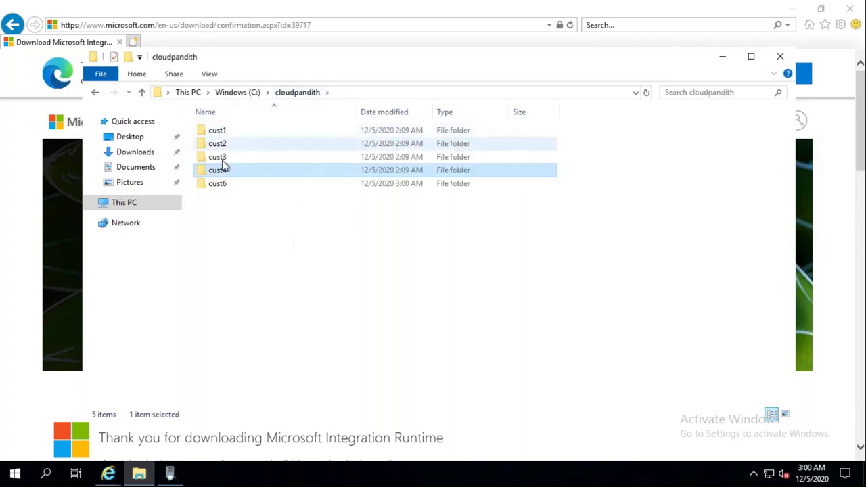
{"action": "double_click", "coordinate": [227, 157]}
{"action": "left_click", "coordinate": [232, 146]}
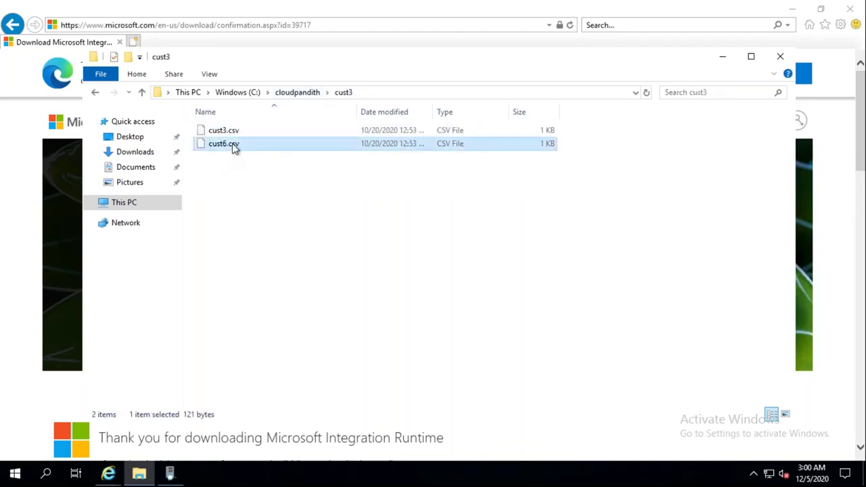
{"action": "left_click", "coordinate": [294, 93]}
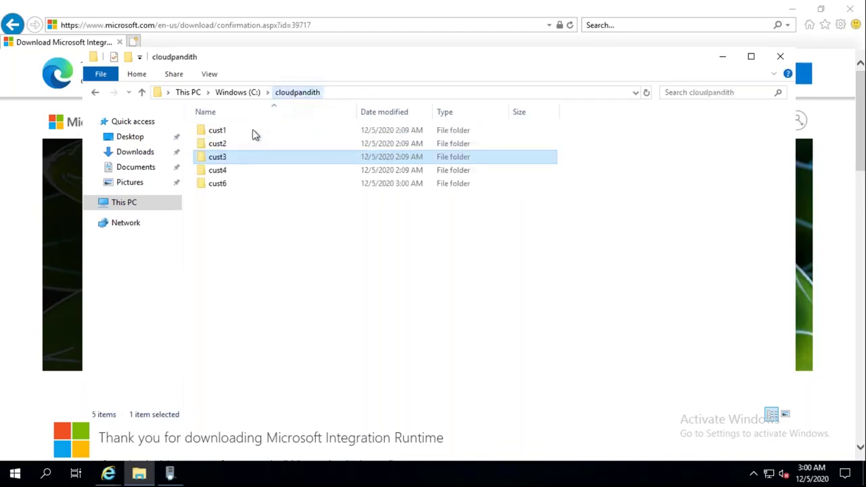
{"action": "left_click", "coordinate": [223, 183]}
{"action": "double_click", "coordinate": [223, 183]}
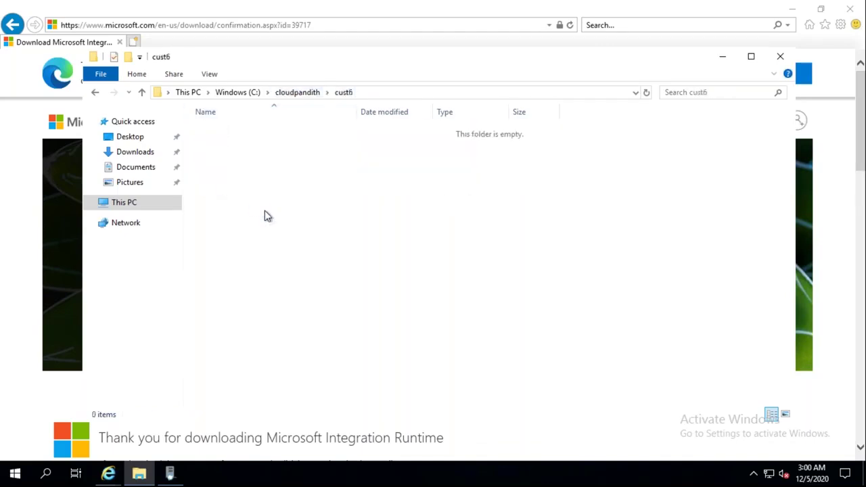
{"action": "key", "text": "ctrl+v"}
Verify cust3 keeps cust3.csv and cust6 holds cust6.csv, then minimize Explorer and the remote session.
{"action": "left_click", "coordinate": [296, 92]}
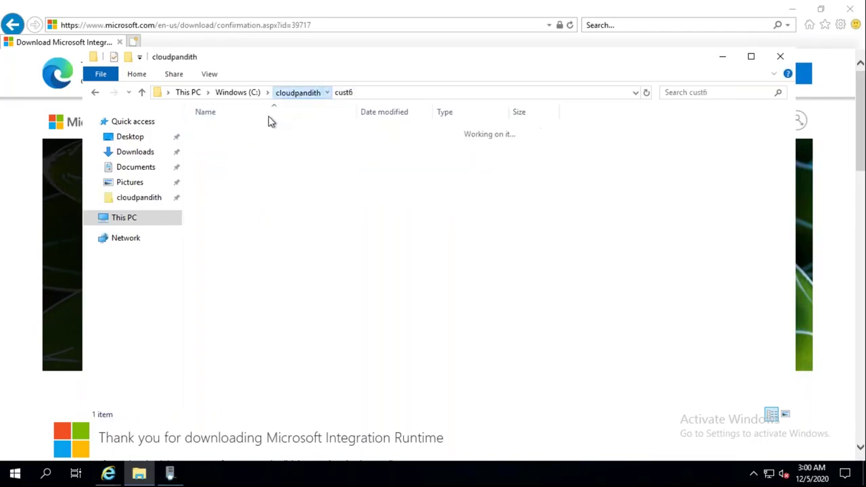
{"action": "double_click", "coordinate": [220, 159]}
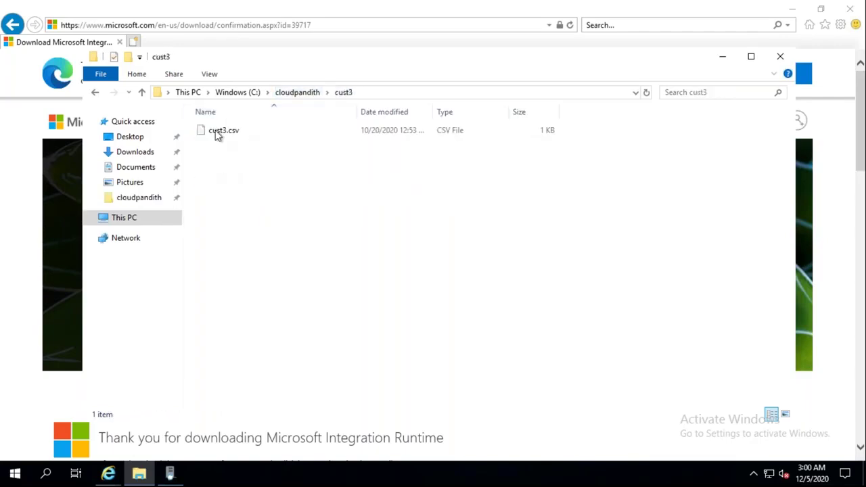
{"action": "left_click", "coordinate": [288, 130]}
{"action": "left_click", "coordinate": [306, 94]}
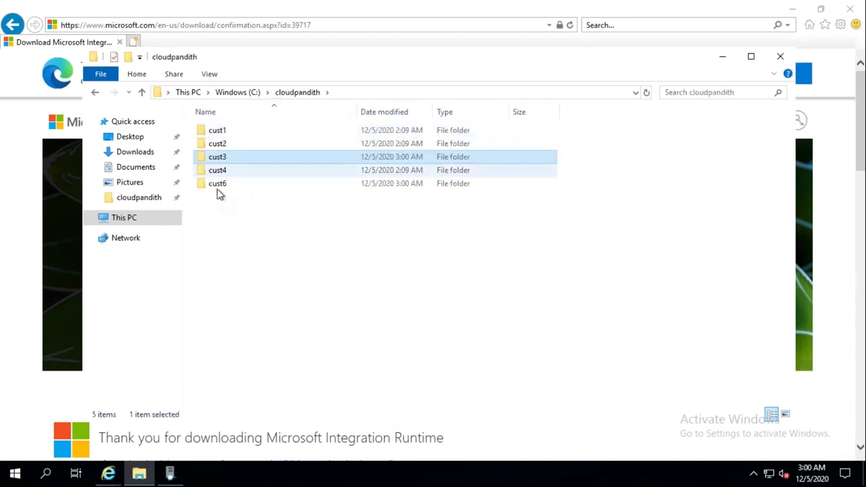
{"action": "double_click", "coordinate": [225, 186]}
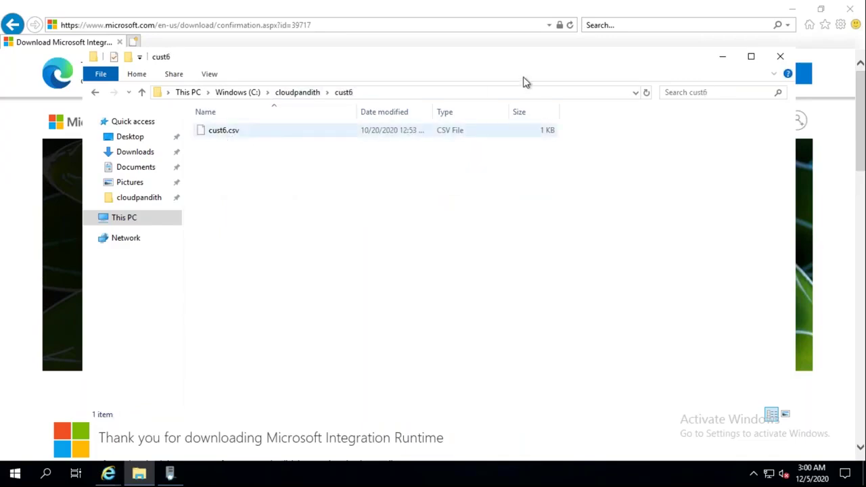
{"action": "left_click", "coordinate": [722, 58]}
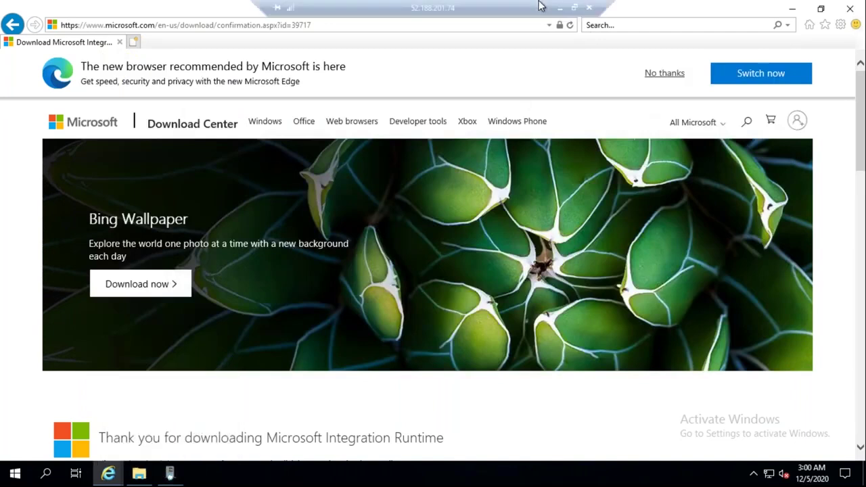
{"action": "left_click", "coordinate": [557, 7]}
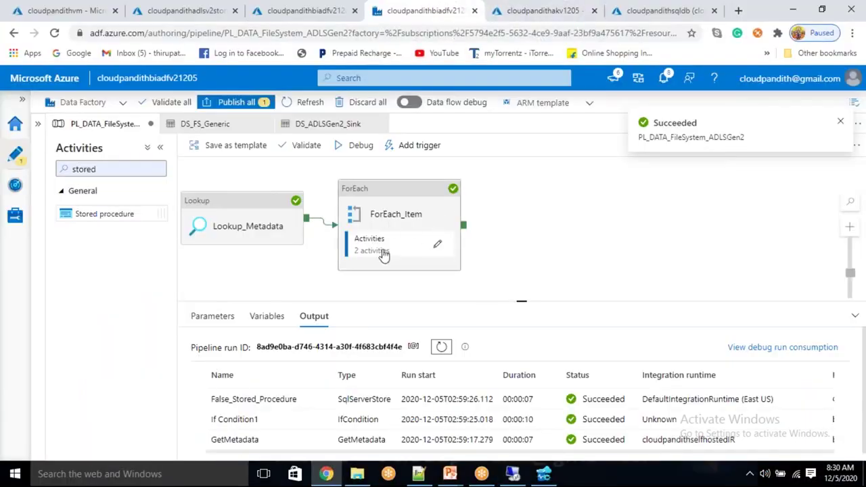
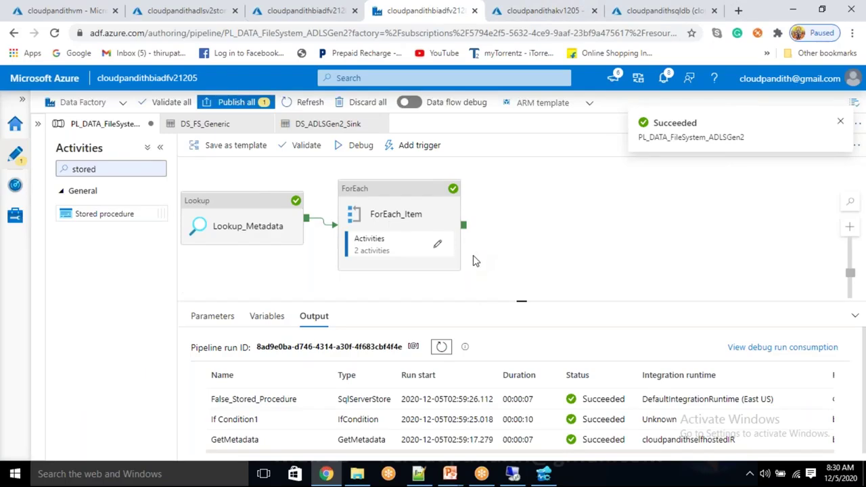
Review the metadata table's status values for cust1–cust6 in Azure Data Studio, noting cust6 failed.
{"action": "left_click", "coordinate": [543, 474]}
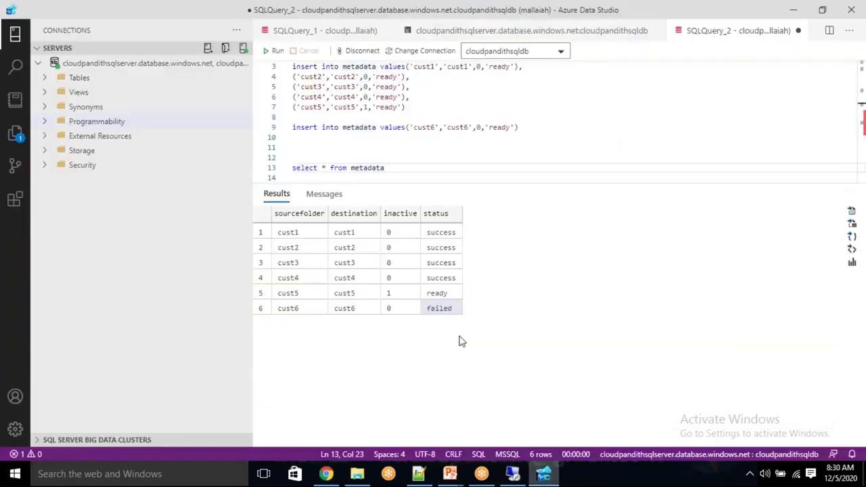
{"action": "left_click", "coordinate": [439, 309]}
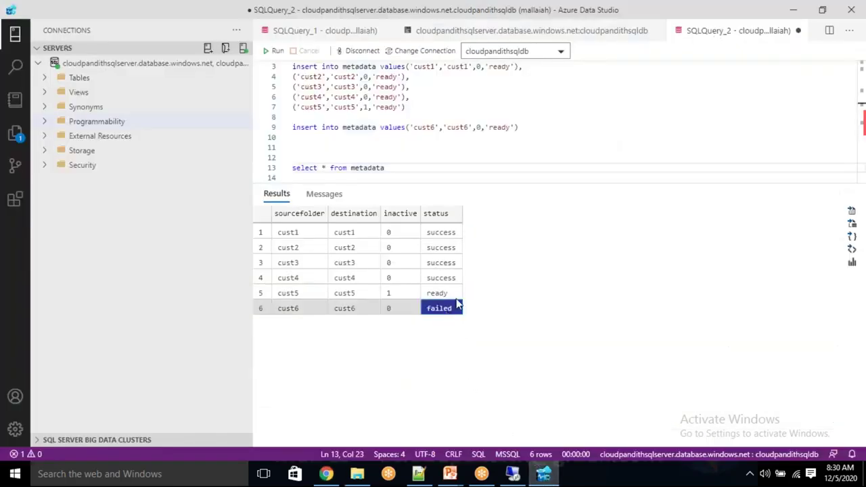
{"action": "left_click", "coordinate": [441, 277]}
{"action": "left_click", "coordinate": [448, 247]}
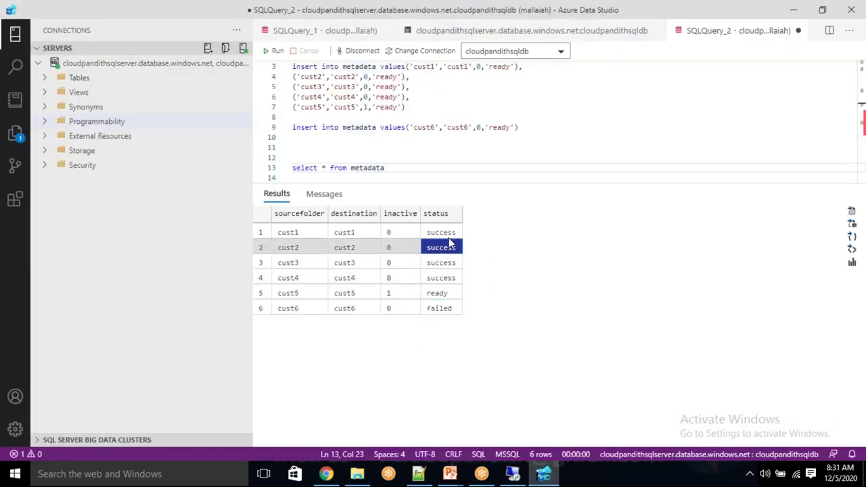
{"action": "left_click", "coordinate": [454, 263]}
{"action": "left_click", "coordinate": [455, 280]}
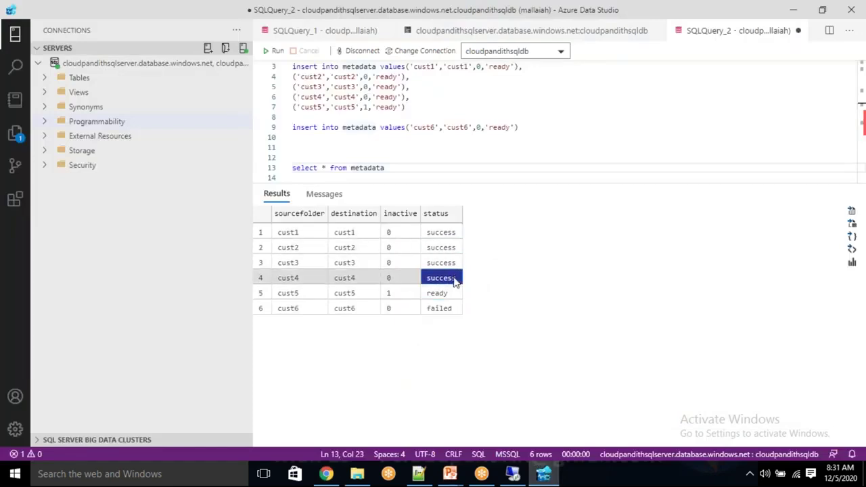
{"action": "left_click", "coordinate": [456, 310]}
{"action": "left_click", "coordinate": [450, 279]}
{"action": "left_click", "coordinate": [442, 264]}
{"action": "left_click", "coordinate": [444, 247]}
{"action": "left_click", "coordinate": [445, 233]}
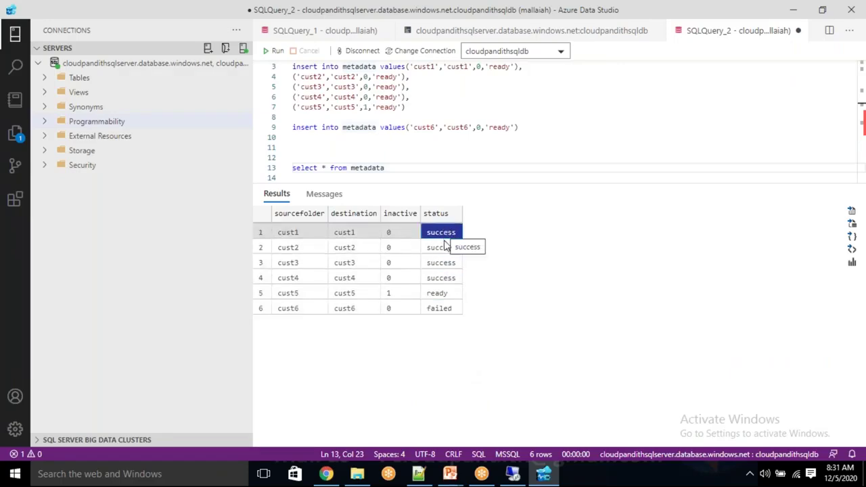
{"action": "left_click", "coordinate": [445, 247]}
{"action": "left_click", "coordinate": [447, 263]}
{"action": "left_click", "coordinate": [448, 278]}
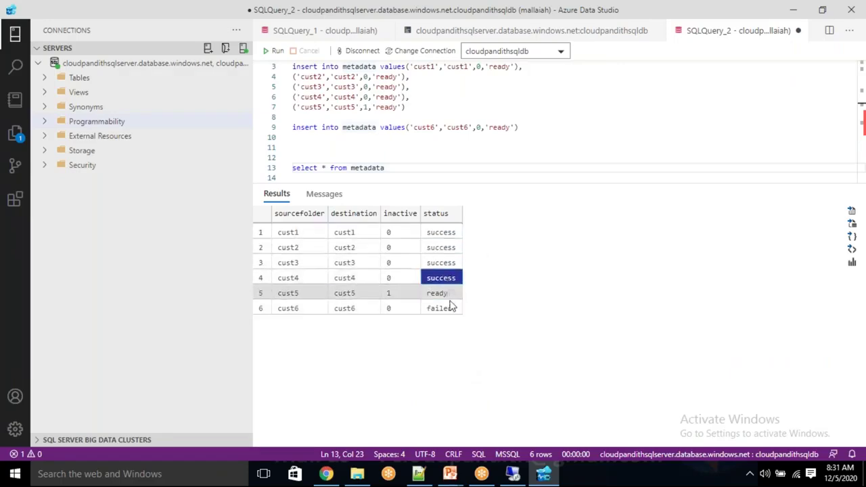
{"action": "left_click", "coordinate": [452, 308]}
{"action": "left_click", "coordinate": [441, 278]}
{"action": "left_click", "coordinate": [443, 263]}
{"action": "left_click", "coordinate": [444, 247]}
{"action": "left_click", "coordinate": [443, 233]}
{"action": "left_click", "coordinate": [445, 248]}
{"action": "left_click", "coordinate": [447, 263]}
{"action": "left_click", "coordinate": [450, 278]}
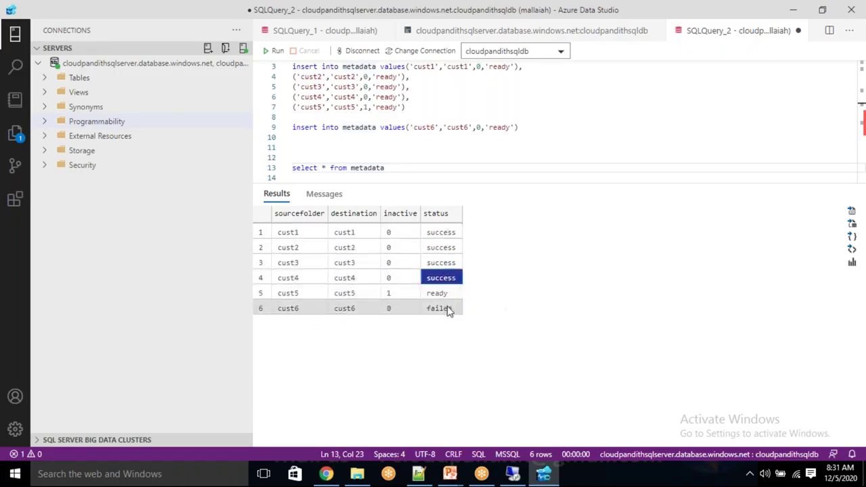
{"action": "left_click", "coordinate": [447, 309]}
{"action": "left_click", "coordinate": [451, 280]}
{"action": "left_click", "coordinate": [448, 264]}
{"action": "left_click", "coordinate": [443, 247]}
{"action": "left_click", "coordinate": [443, 232]}
{"action": "left_click", "coordinate": [448, 247]}
{"action": "left_click", "coordinate": [453, 265]}
{"action": "left_click", "coordinate": [456, 278]}
{"action": "left_click", "coordinate": [454, 308]}
{"action": "left_click", "coordinate": [451, 278]}
Start a debug run of PL_DATA_FileSystem_ADLSGen2 and refresh until Lookup_Metadata and GetMetadata succeed.
{"action": "key", "text": "alt+Tab"}
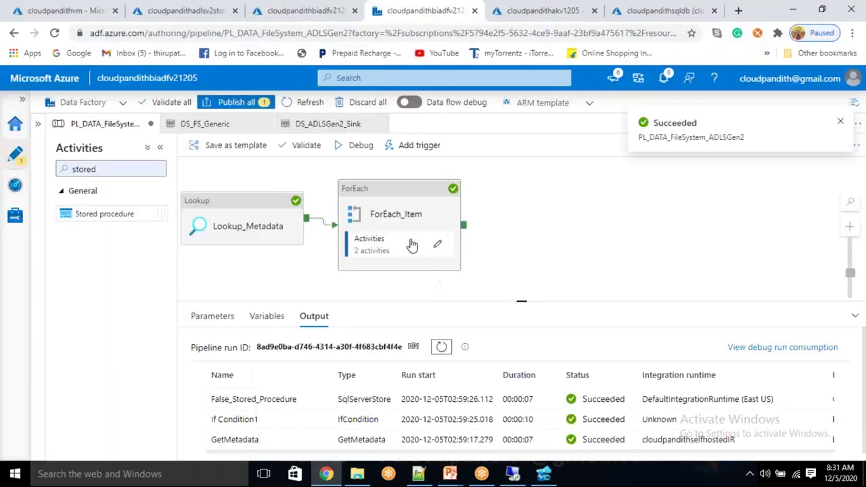
{"action": "left_click", "coordinate": [359, 146]}
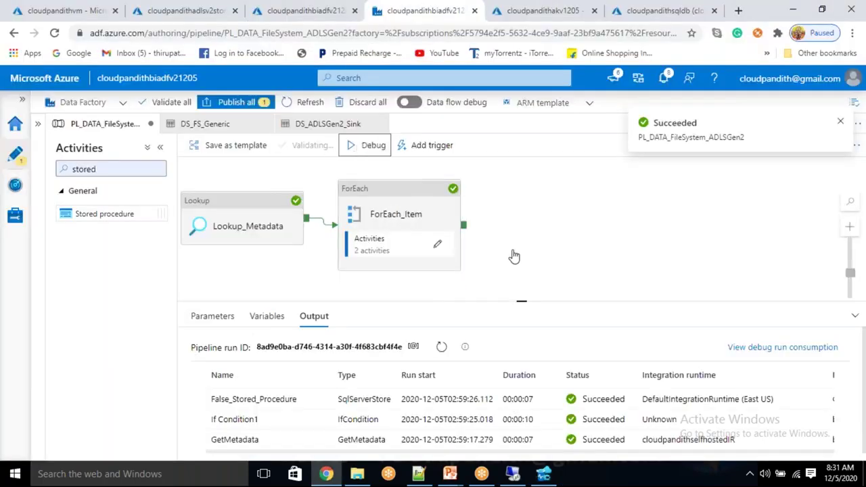
{"action": "left_click_drag", "start_coordinate": [520, 299], "coordinate": [518, 270]}
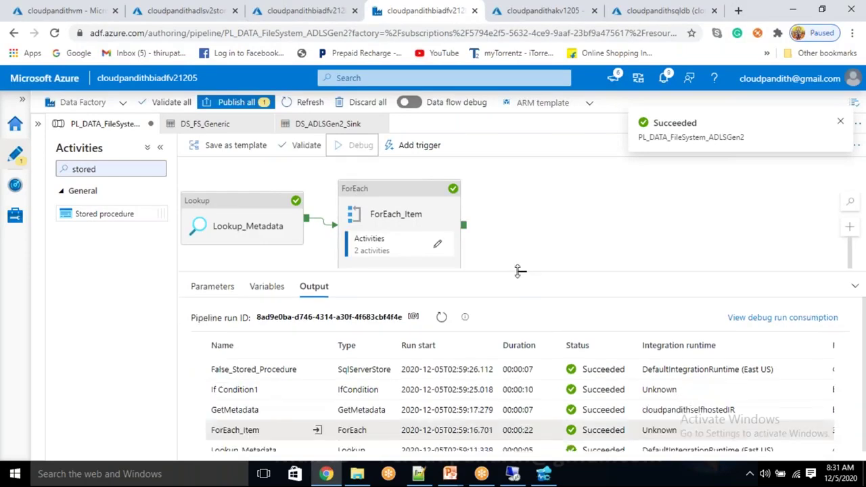
{"action": "left_click", "coordinate": [446, 318]}
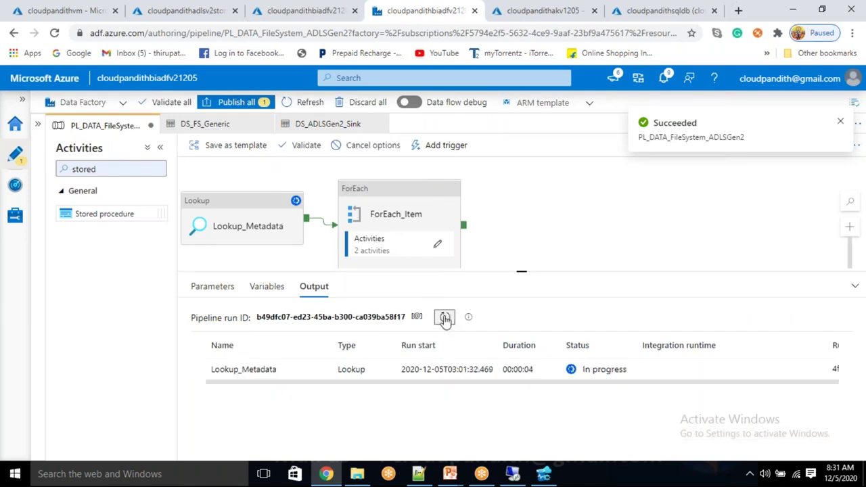
{"action": "left_click", "coordinate": [445, 318]}
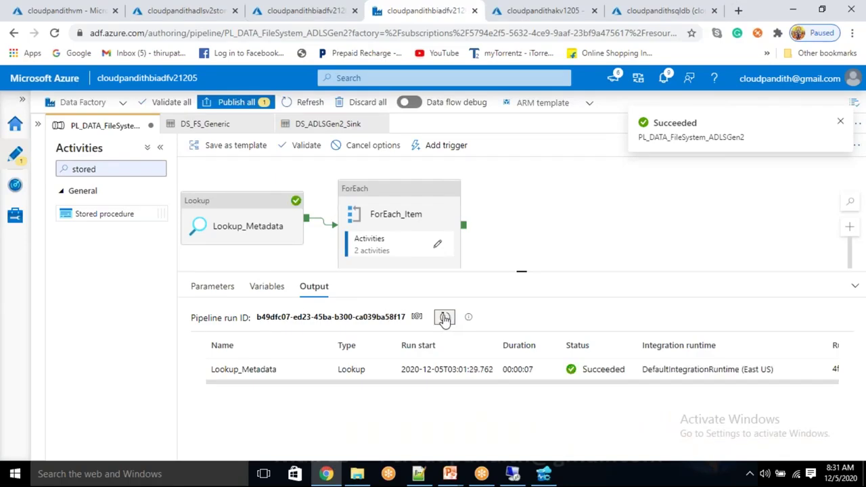
{"action": "left_click", "coordinate": [445, 318]}
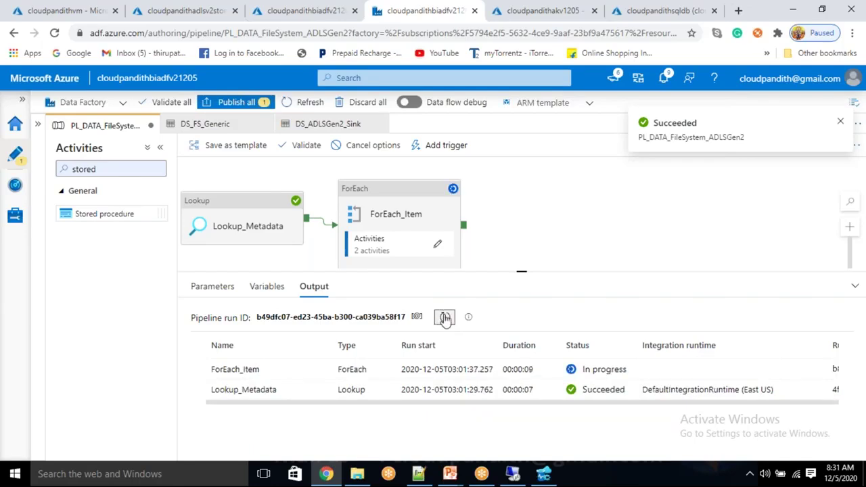
{"action": "left_click", "coordinate": [445, 318]}
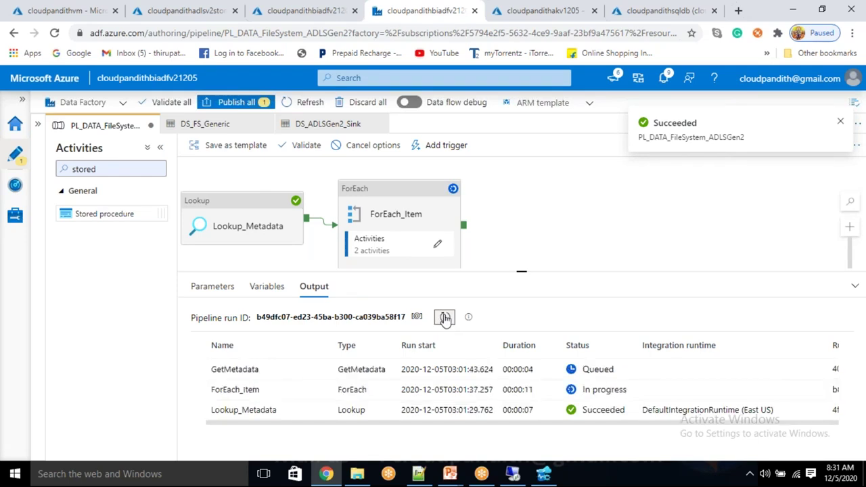
{"action": "left_click", "coordinate": [445, 318]}
{"action": "left_click", "coordinate": [446, 318]}
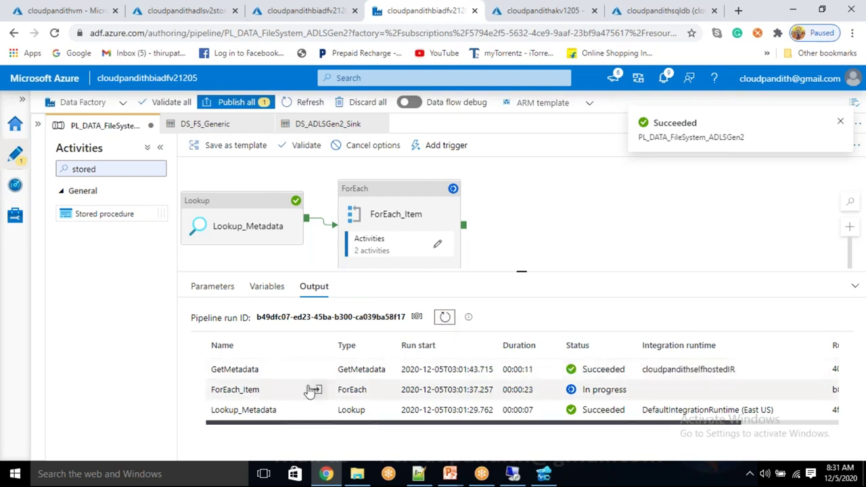
Inspect the ForEach_Item run's input, then refresh the activity run list.
{"action": "left_click", "coordinate": [318, 391]}
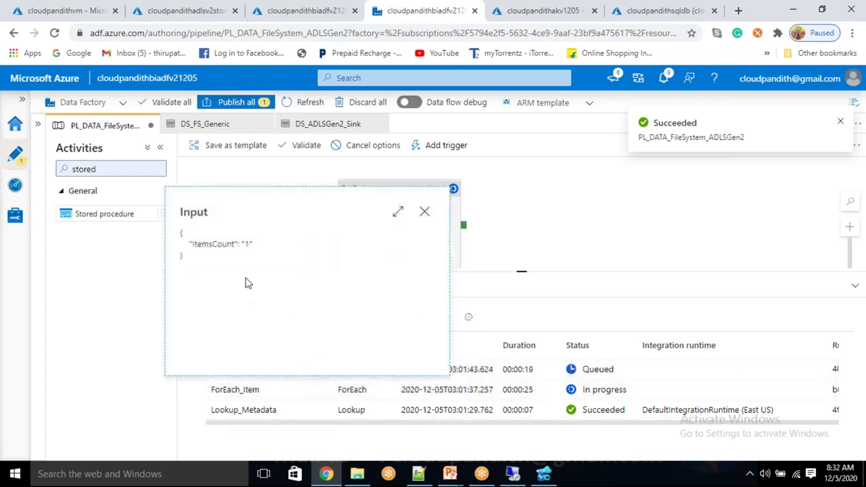
{"action": "left_click", "coordinate": [426, 213]}
{"action": "left_click", "coordinate": [444, 317]}
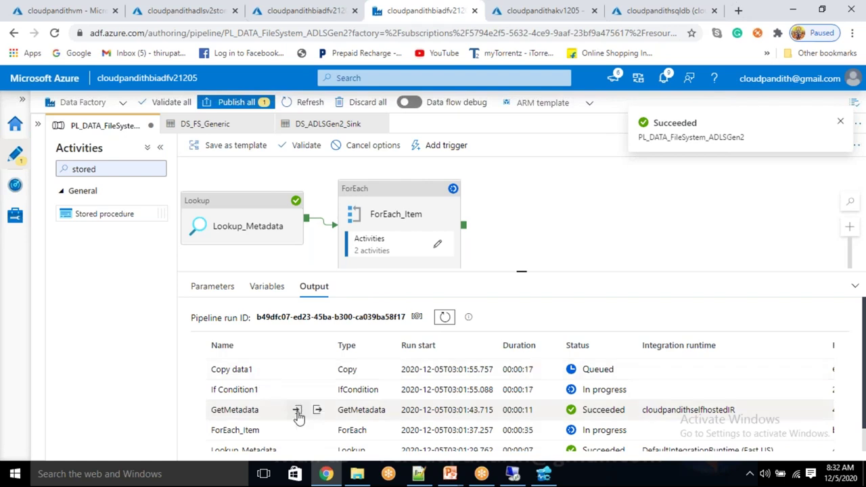
Inspect GetMetadata's input and its output exists result, refresh, then return to Azure Data Studio.
{"action": "left_click", "coordinate": [297, 411]}
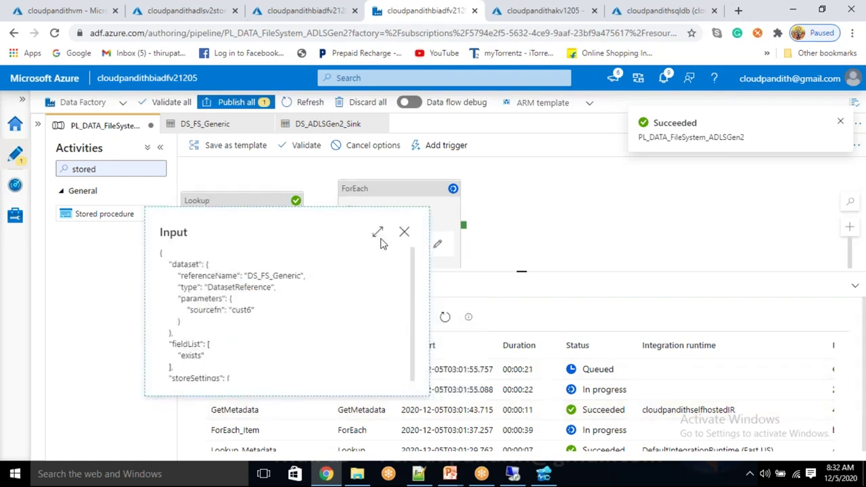
{"action": "left_click", "coordinate": [404, 234]}
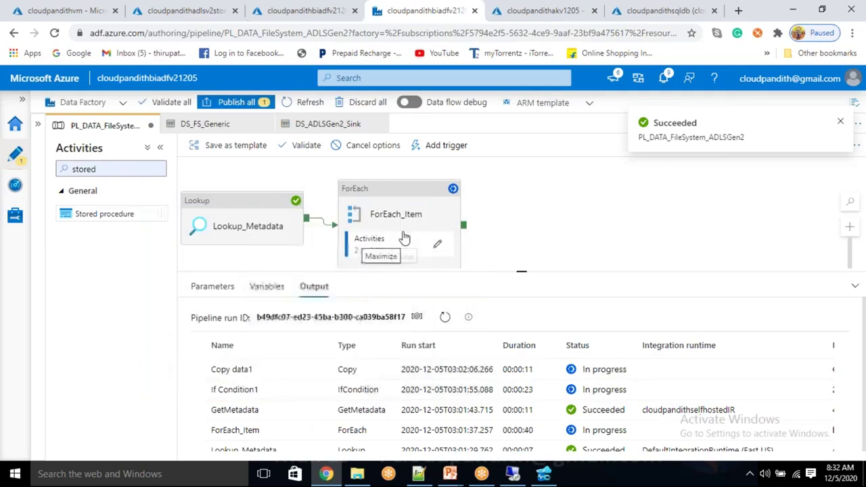
{"action": "left_click", "coordinate": [316, 412]}
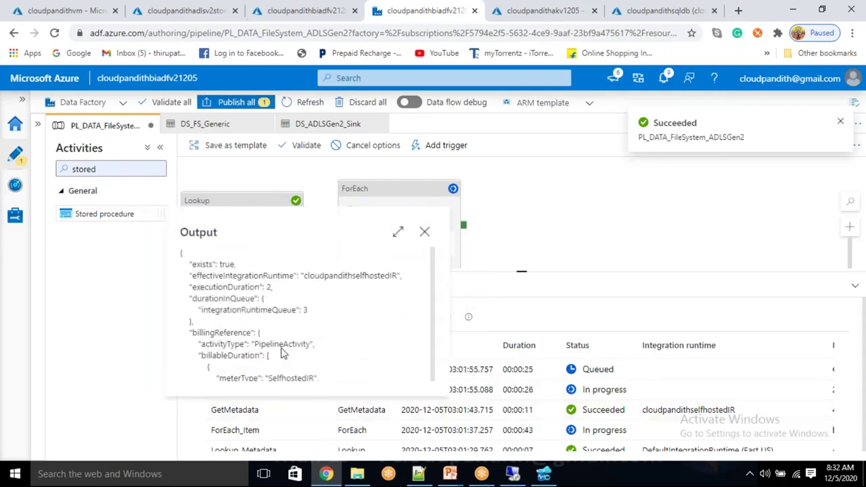
{"action": "left_click_drag", "start_coordinate": [221, 264], "coordinate": [426, 237]}
{"action": "left_click", "coordinate": [427, 237]}
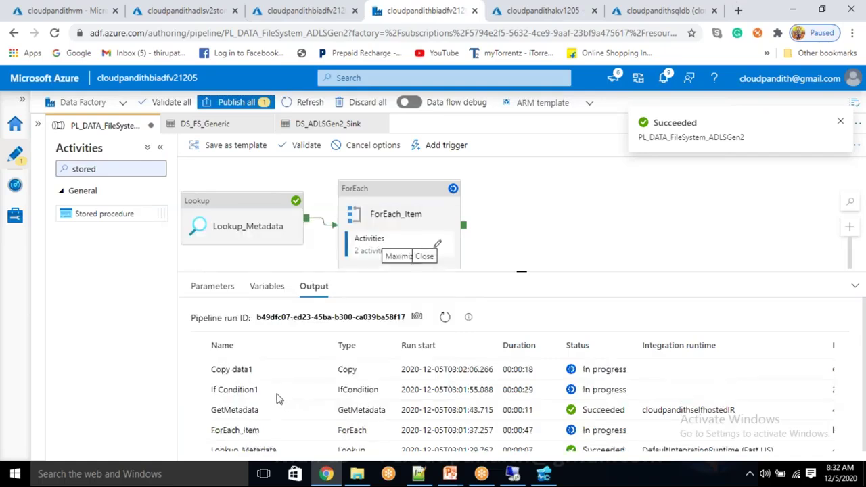
{"action": "left_click", "coordinate": [446, 318]}
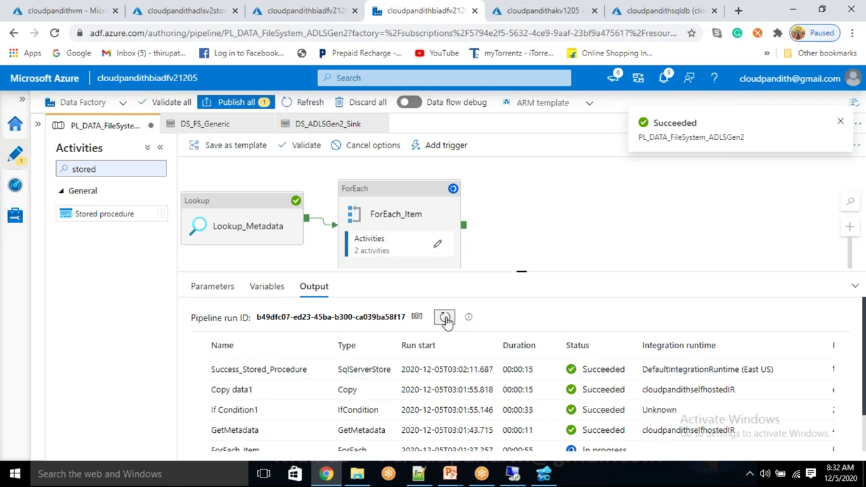
{"action": "left_click", "coordinate": [543, 473]}
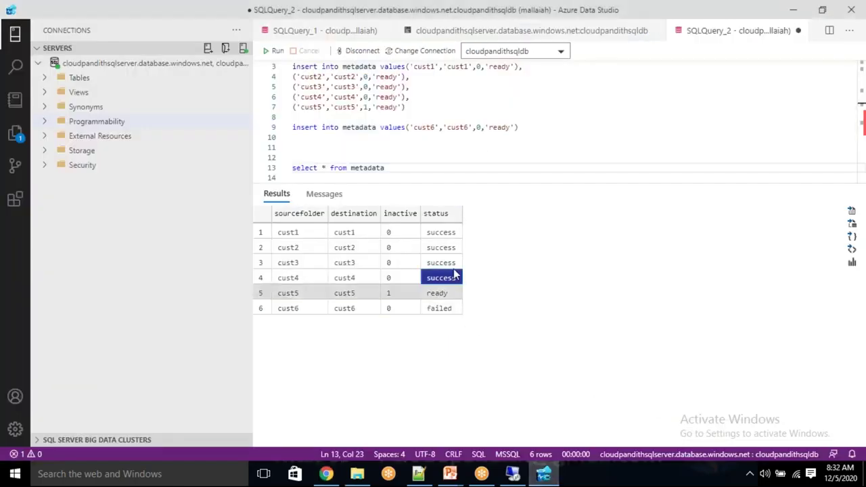
Rerun the 'select * from metadata' query in Azure Data Studio.
{"action": "scroll", "coordinate": [415, 135], "scroll_direction": "down", "scroll_amount": 2}
{"action": "left_click_drag", "start_coordinate": [292, 148], "coordinate": [324, 162]}
{"action": "left_click_drag", "start_coordinate": [419, 128], "coordinate": [290, 129]}
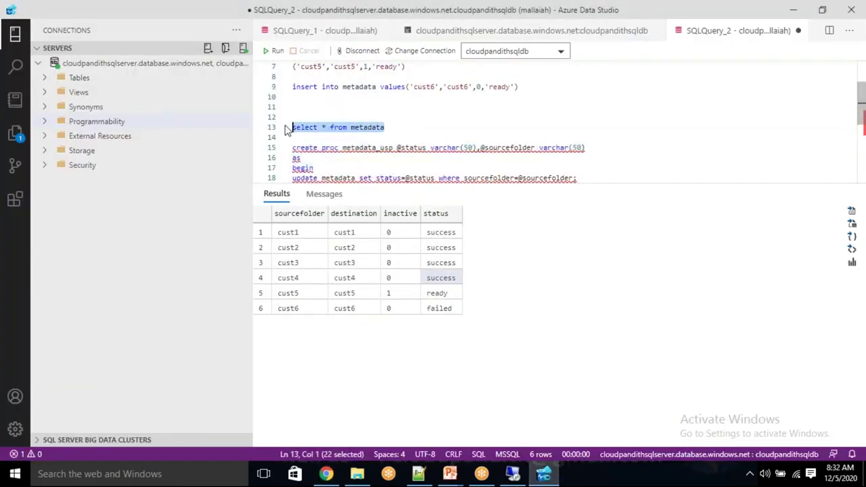
{"action": "left_click", "coordinate": [277, 53]}
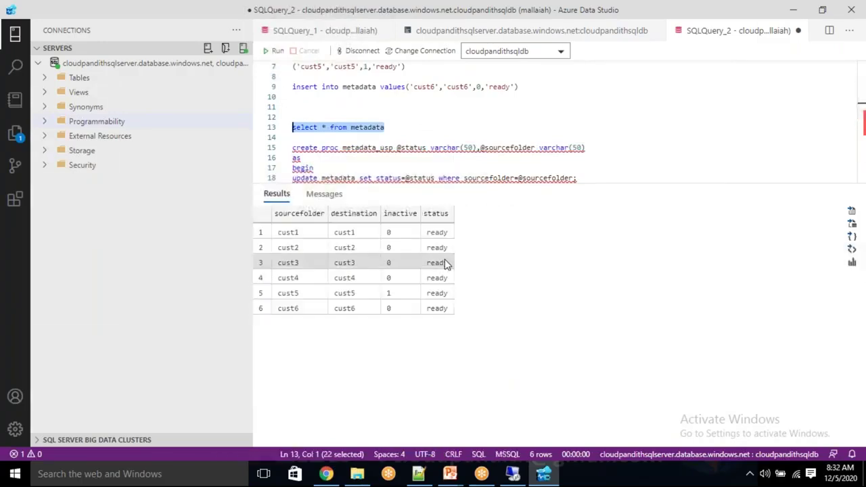
Confirm all six rows, cust1–cust6, now show status ready, then return to Data Factory.
{"action": "left_click", "coordinate": [441, 231]}
{"action": "left_click", "coordinate": [442, 278]}
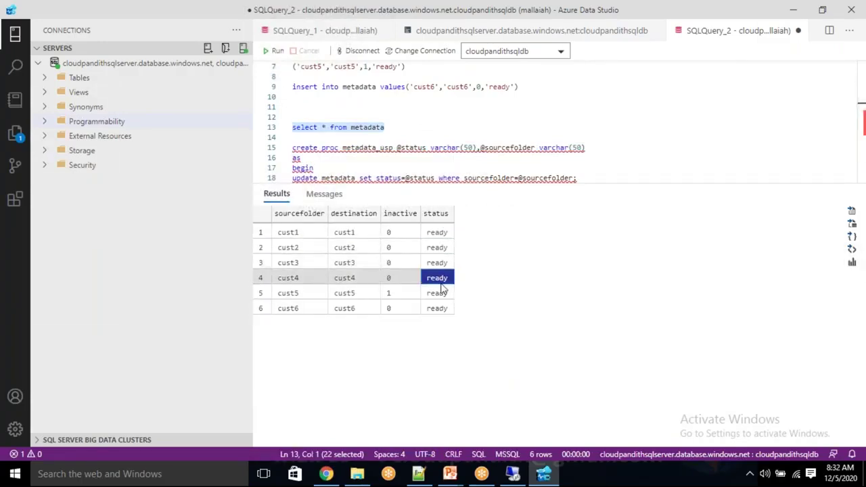
{"action": "left_click", "coordinate": [441, 308]}
{"action": "left_click", "coordinate": [441, 293]}
{"action": "left_click", "coordinate": [441, 277]}
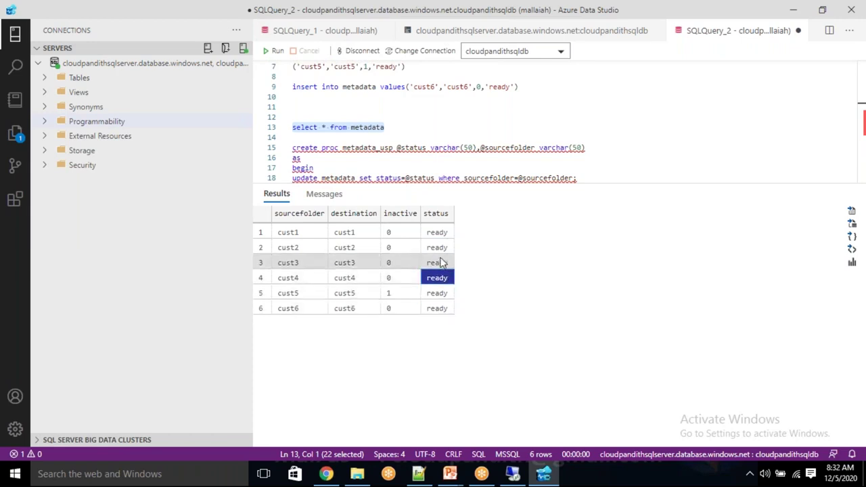
{"action": "left_click", "coordinate": [437, 263]}
{"action": "left_click", "coordinate": [437, 232]}
{"action": "left_click", "coordinate": [437, 248]}
{"action": "left_click", "coordinate": [437, 264]}
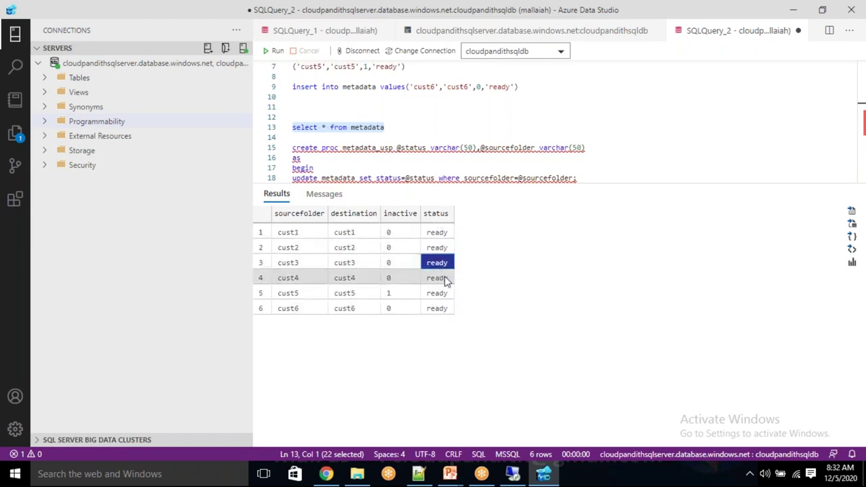
{"action": "left_click", "coordinate": [438, 278]}
{"action": "left_click", "coordinate": [440, 308]}
{"action": "left_click", "coordinate": [518, 332]}
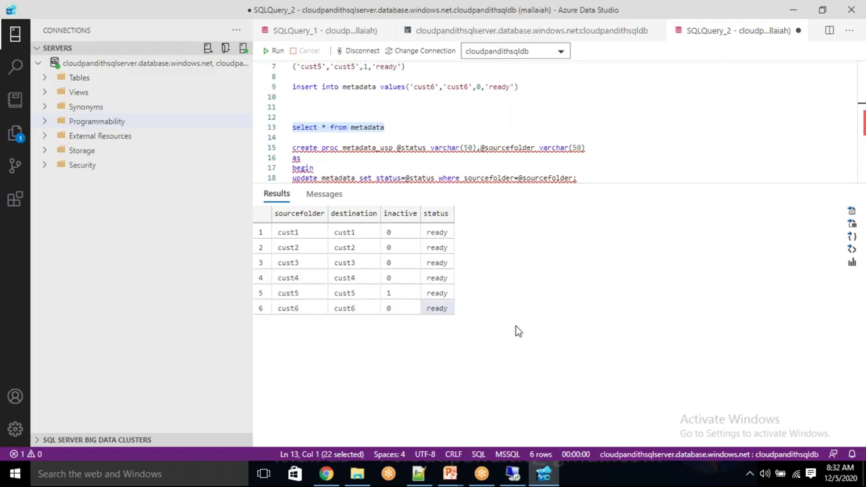
{"action": "left_click", "coordinate": [326, 473]}
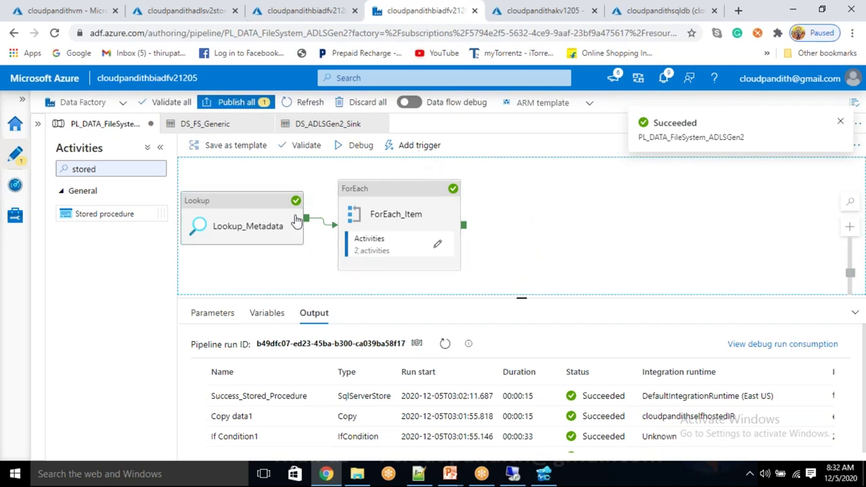
Publish all pending PL_DATA_FileSystem_ADLSGen2 changes and recenter the pipeline diagram.
{"action": "left_click", "coordinate": [234, 103]}
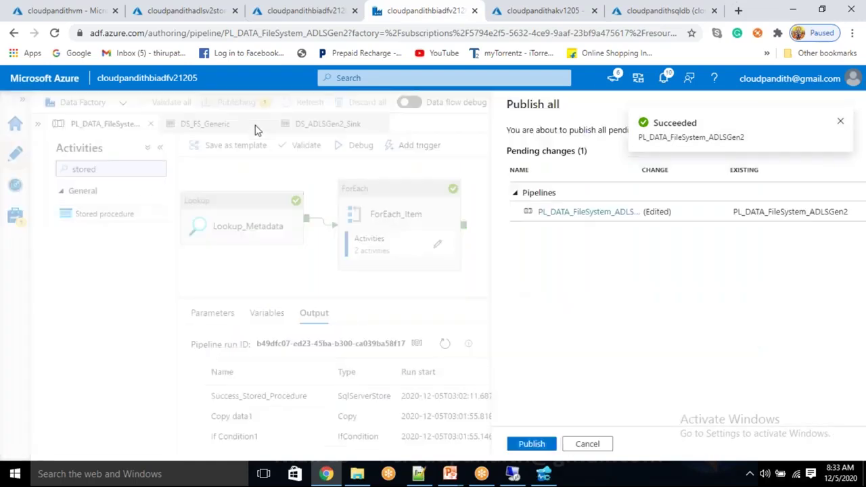
{"action": "left_click", "coordinate": [519, 445]}
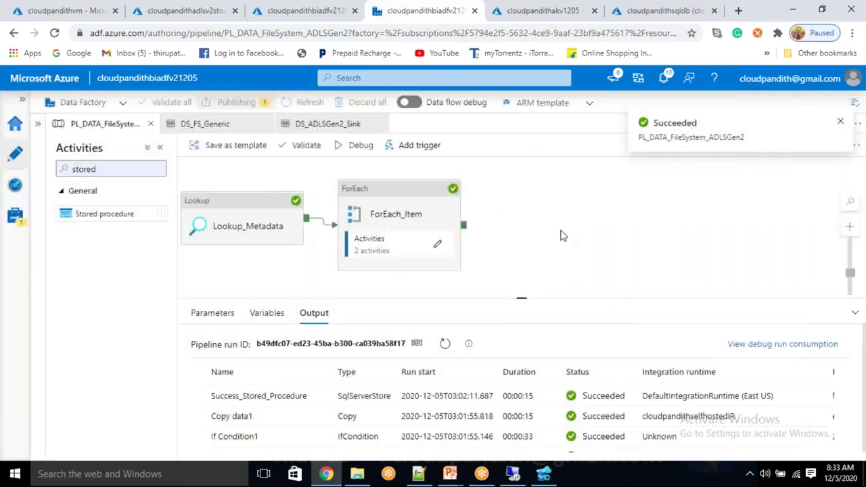
{"action": "left_click_drag", "start_coordinate": [520, 297], "coordinate": [521, 312]}
{"action": "left_click_drag", "start_coordinate": [497, 244], "coordinate": [576, 246]}
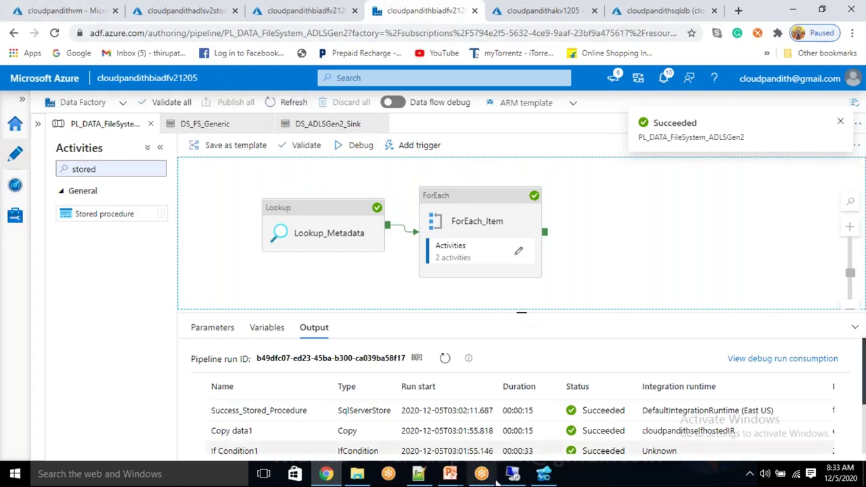
On the VM, confirm the integration runtime is connected and view cust6.csv's five player rows in Notepad.
{"action": "key", "text": "alt+Tab"}
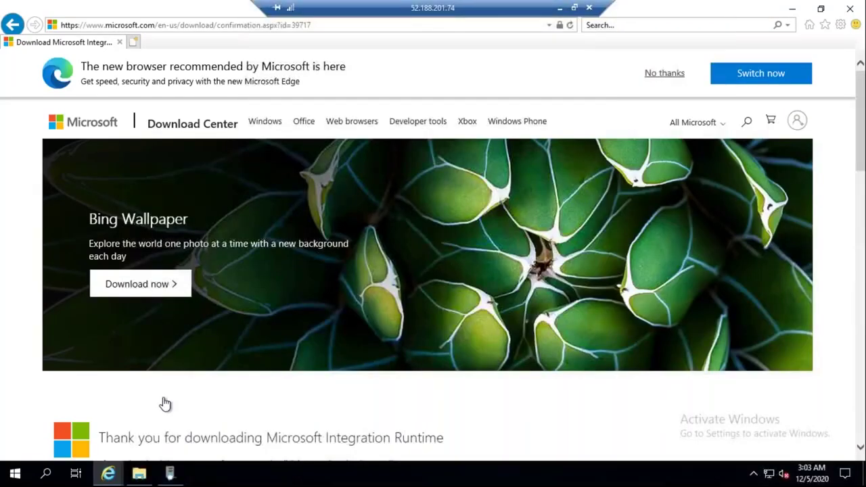
{"action": "left_click", "coordinate": [169, 477]}
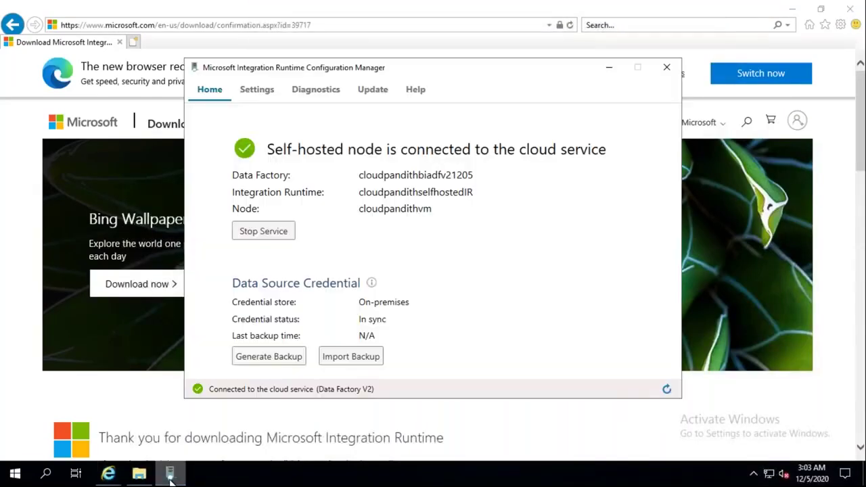
{"action": "left_click", "coordinate": [140, 474]}
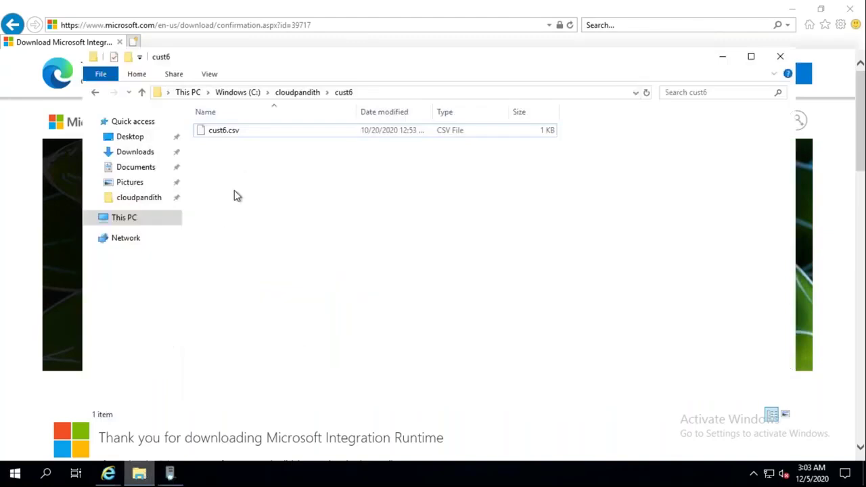
{"action": "double_click", "coordinate": [243, 138]}
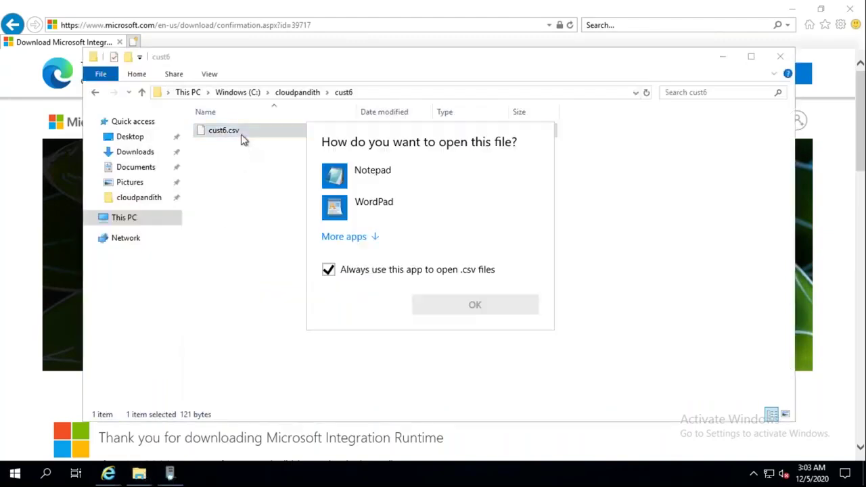
{"action": "left_click", "coordinate": [364, 171]}
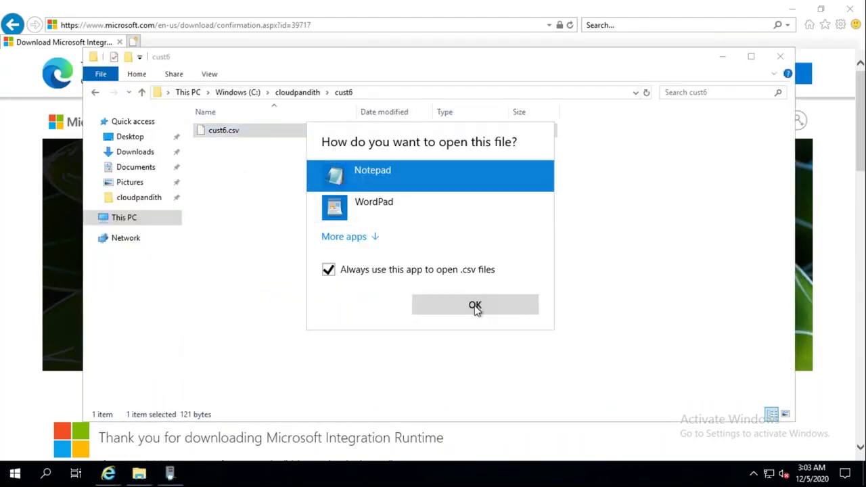
{"action": "left_click", "coordinate": [475, 306]}
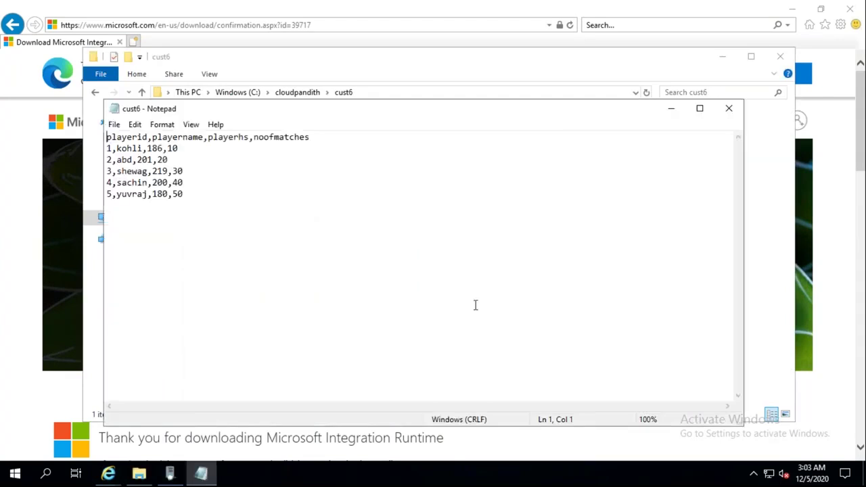
{"action": "mouse_move", "coordinate": [504, 13]}
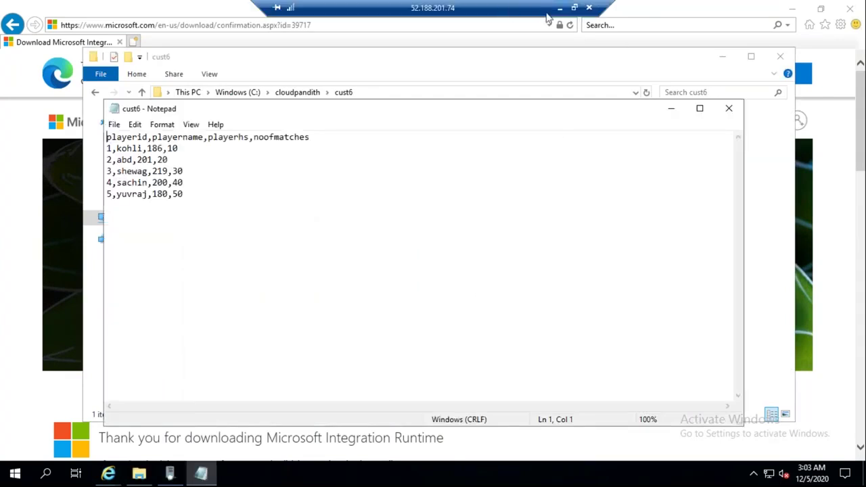
{"action": "left_click", "coordinate": [560, 8]}
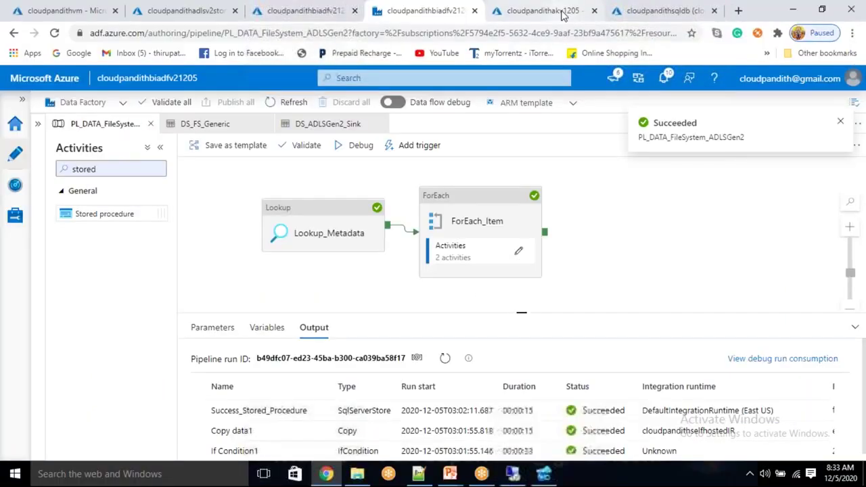
Trigger the published PL_DATA_FileSystem_ADLSGen2 pipeline to run now.
{"action": "left_click", "coordinate": [425, 146]}
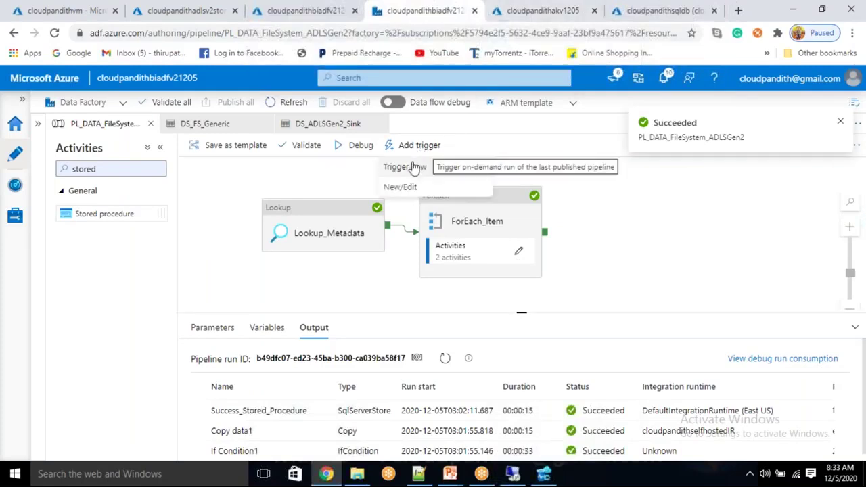
{"action": "left_click", "coordinate": [414, 168]}
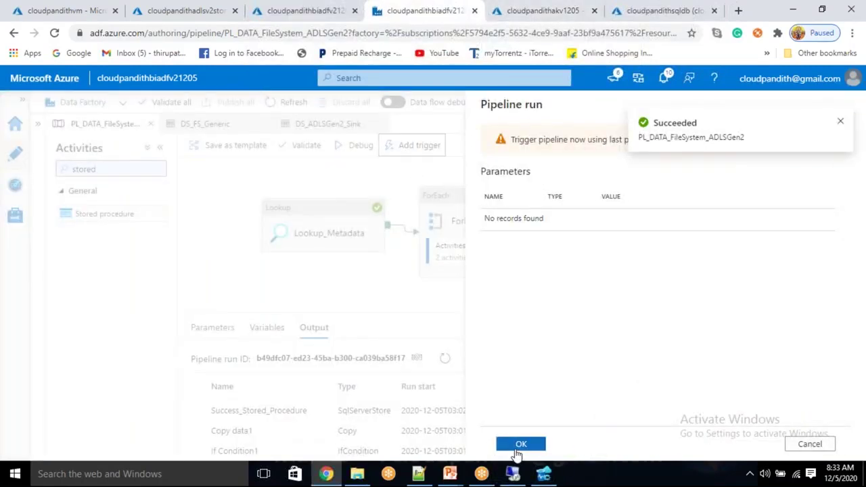
{"action": "left_click", "coordinate": [516, 450]}
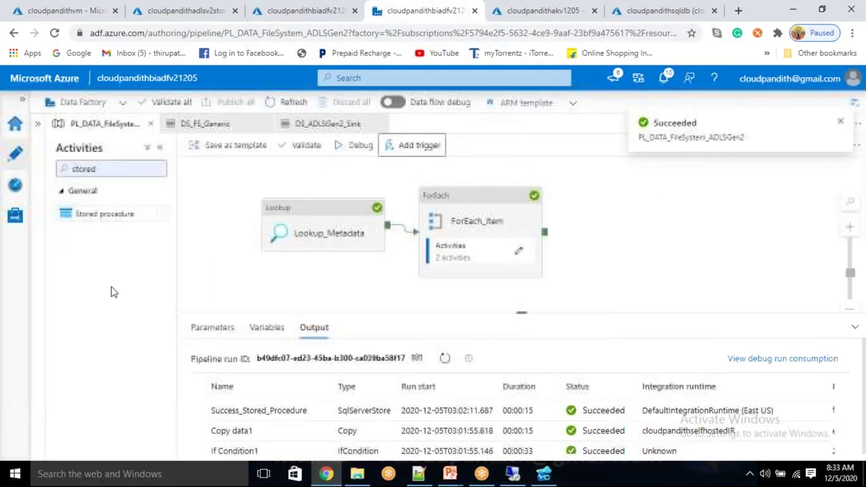
In Monitor, refresh pipeline runs and open the in-progress run's activity runs.
{"action": "left_click", "coordinate": [14, 186]}
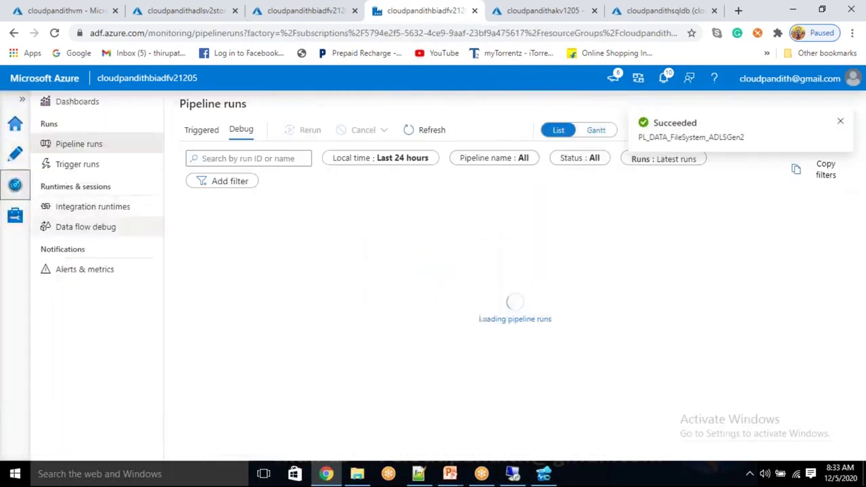
{"action": "left_click", "coordinate": [431, 132]}
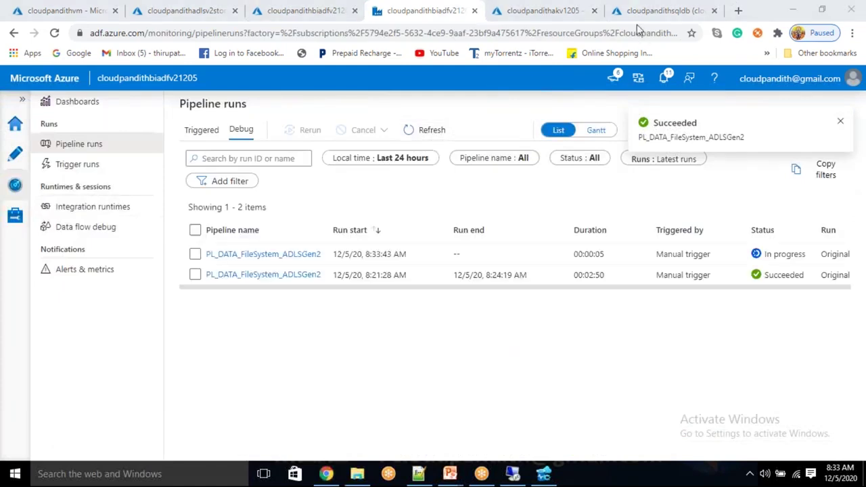
{"action": "left_click", "coordinate": [427, 132]}
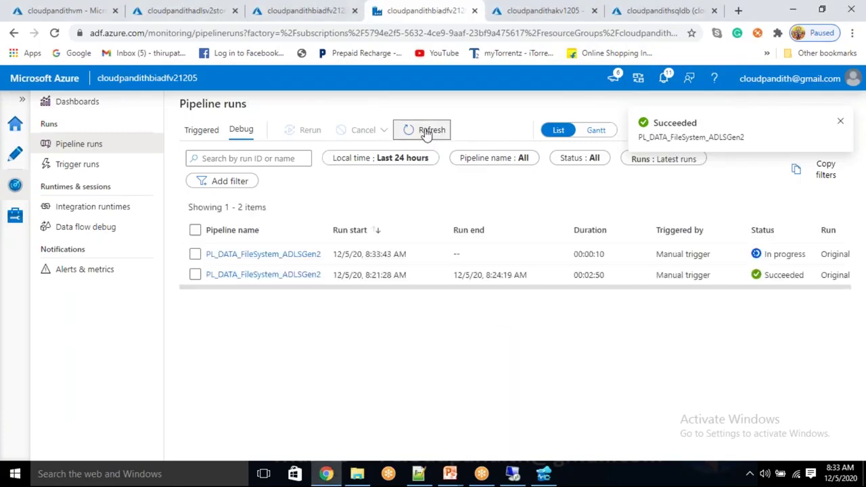
{"action": "left_click", "coordinate": [427, 132]}
{"action": "left_click", "coordinate": [423, 132]}
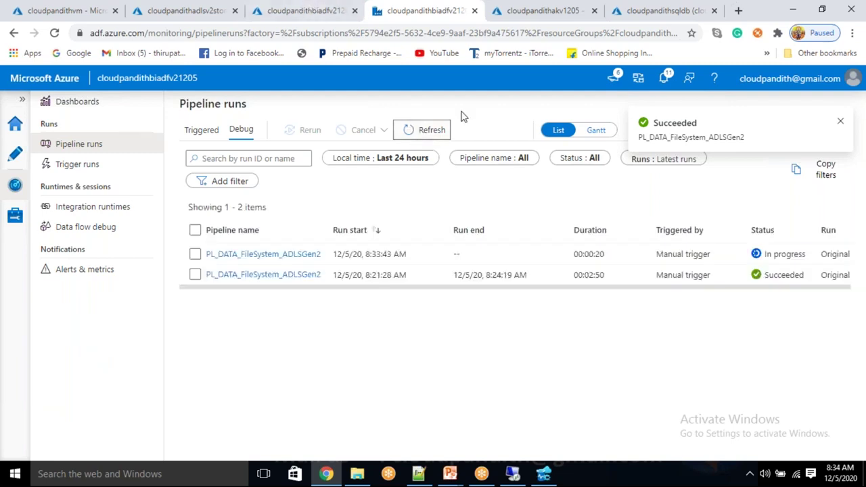
{"action": "left_click", "coordinate": [257, 259]}
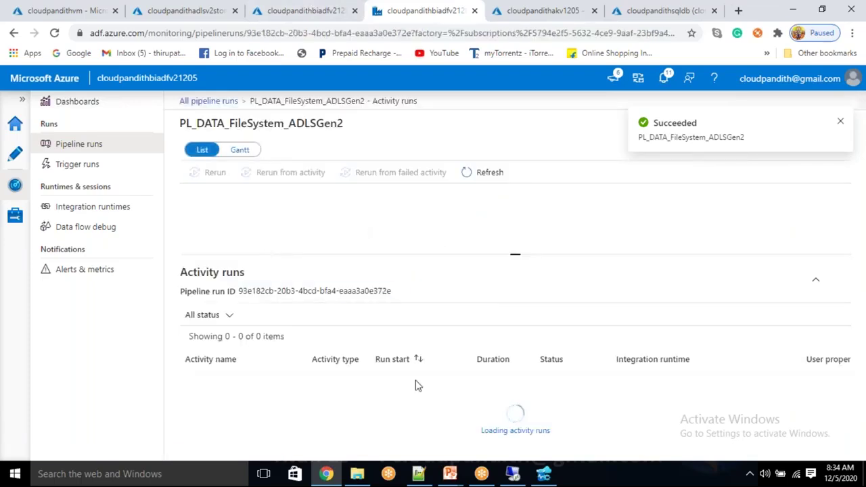
{"action": "left_click_drag", "start_coordinate": [515, 253], "coordinate": [516, 186]}
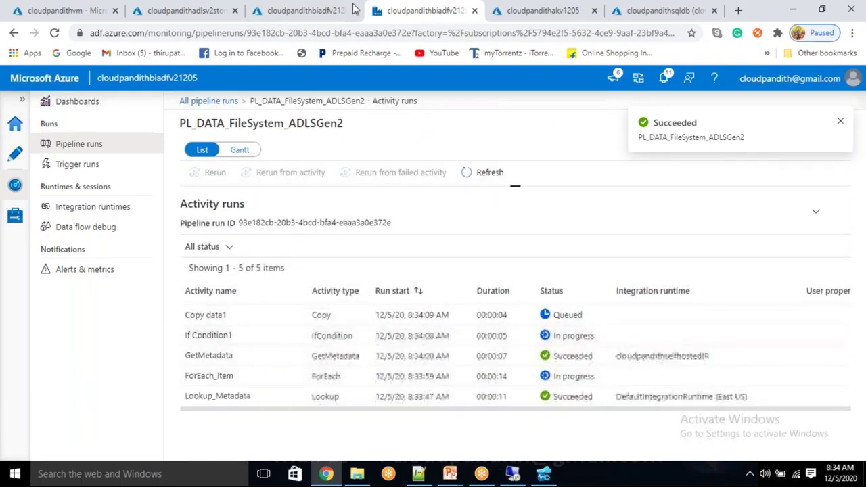
In the storage account's cloudpandithoutput container, confirm the cust6 folder holds a 121 B cust6.csv.
{"action": "left_click", "coordinate": [201, 5]}
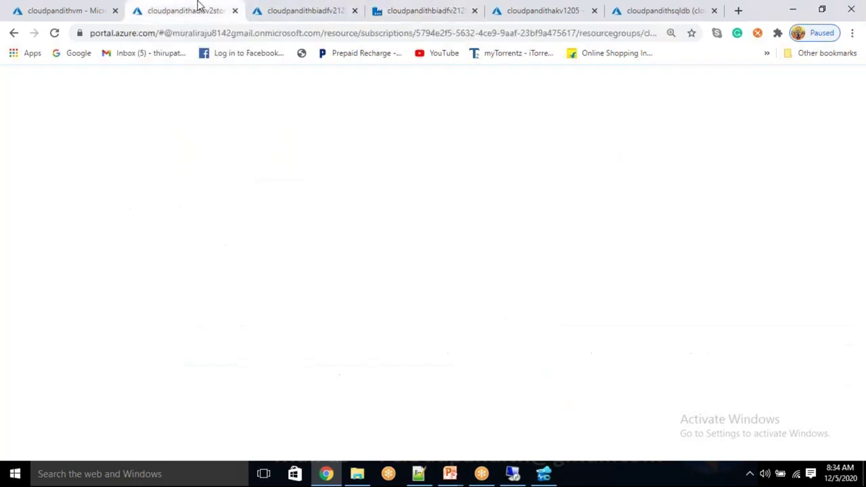
{"action": "left_click", "coordinate": [55, 202]}
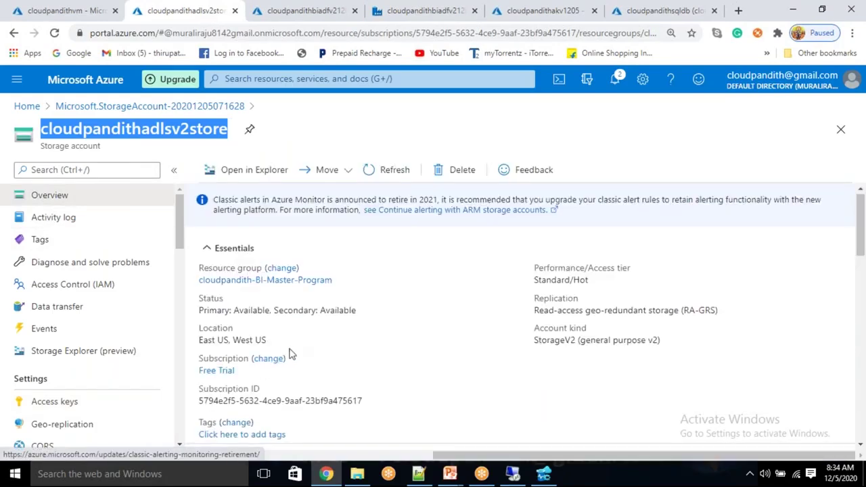
{"action": "scroll", "coordinate": [257, 406], "scroll_direction": "down", "scroll_amount": 1}
{"action": "left_click", "coordinate": [262, 419]}
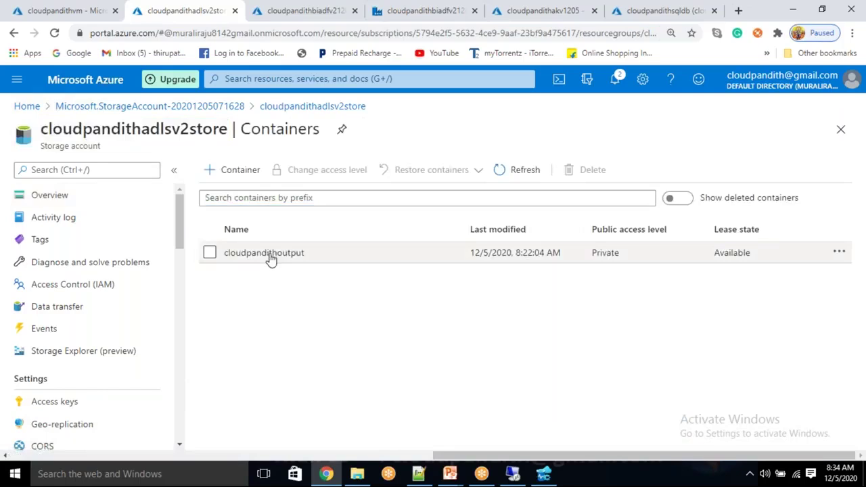
{"action": "left_click", "coordinate": [269, 253]}
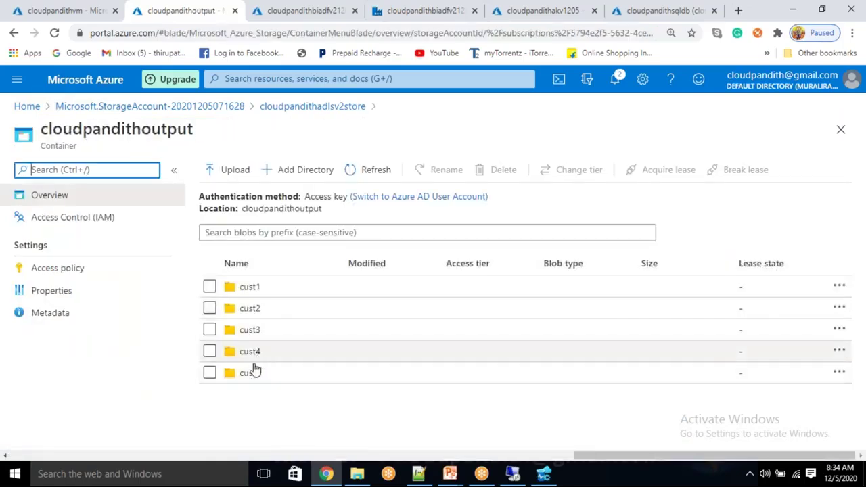
{"action": "left_click", "coordinate": [261, 377]}
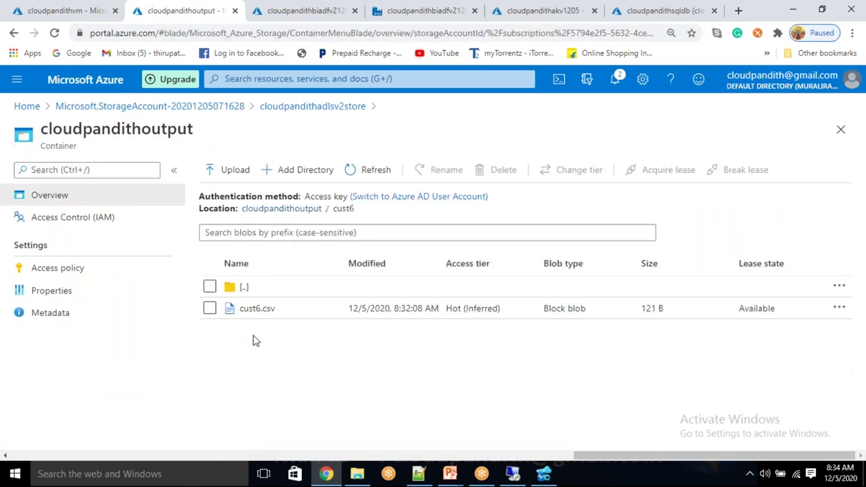
{"action": "left_click", "coordinate": [289, 210]}
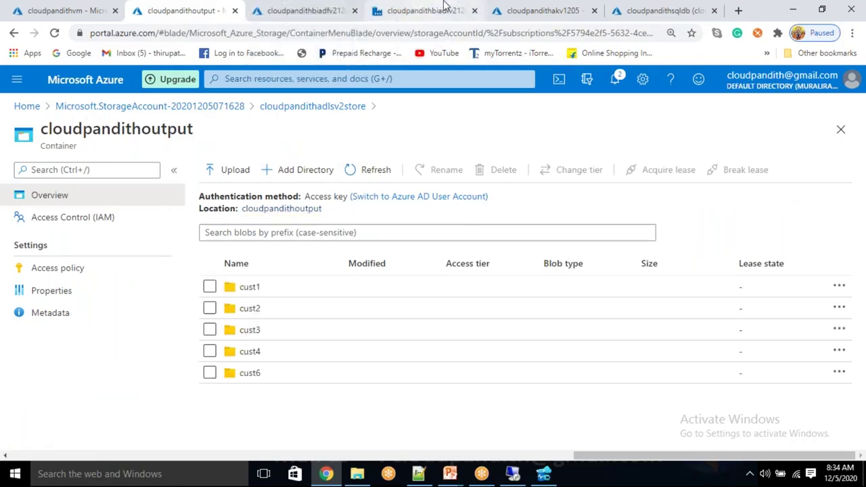
{"action": "left_click", "coordinate": [445, 8]}
Refresh the PL_DATA_FileSystem_ADLSGen2 activity runs list to pick up new runs.
{"action": "left_click", "coordinate": [491, 173]}
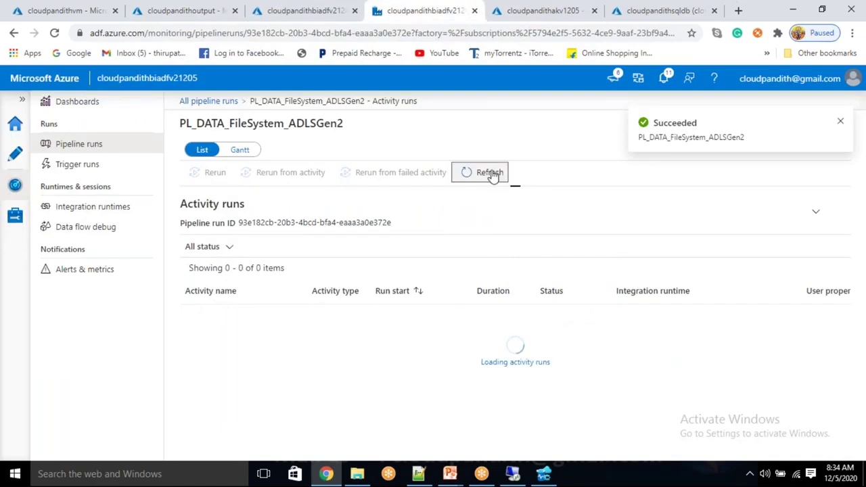
{"action": "left_click", "coordinate": [487, 175]}
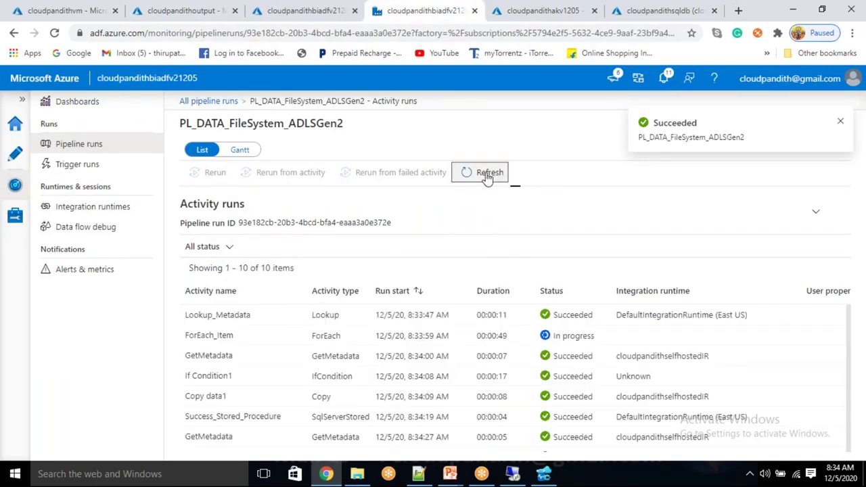
{"action": "left_click", "coordinate": [487, 174]}
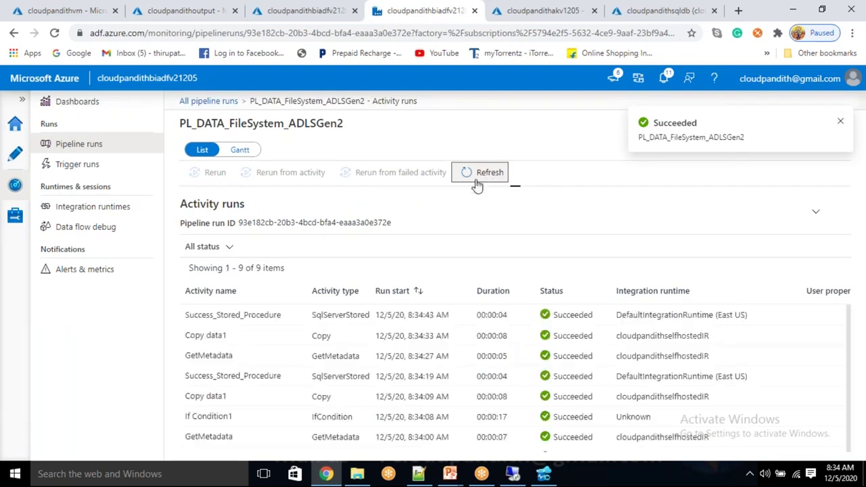
{"action": "scroll", "coordinate": [275, 359], "scroll_direction": "down", "scroll_amount": 1}
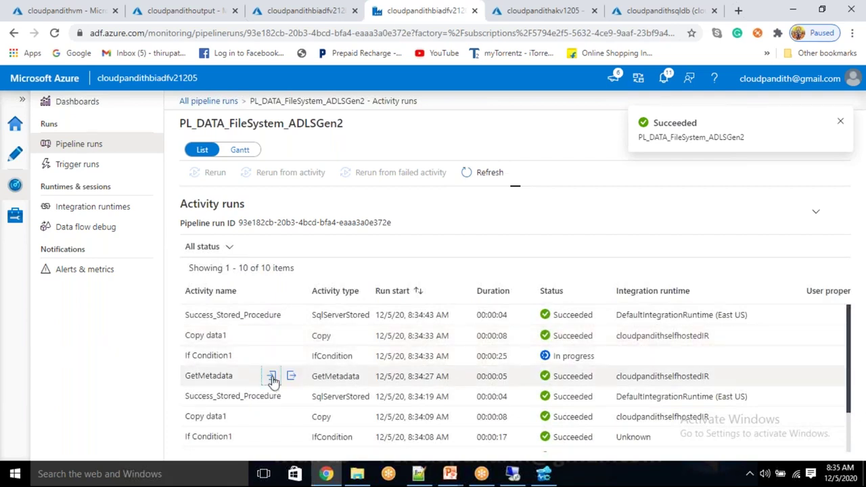
Inspect GetMetadata's input and keep refreshing until 15 activity runs show Succeeded.
{"action": "left_click", "coordinate": [271, 378]}
{"action": "scroll", "coordinate": [279, 386], "scroll_direction": "down", "scroll_amount": 1}
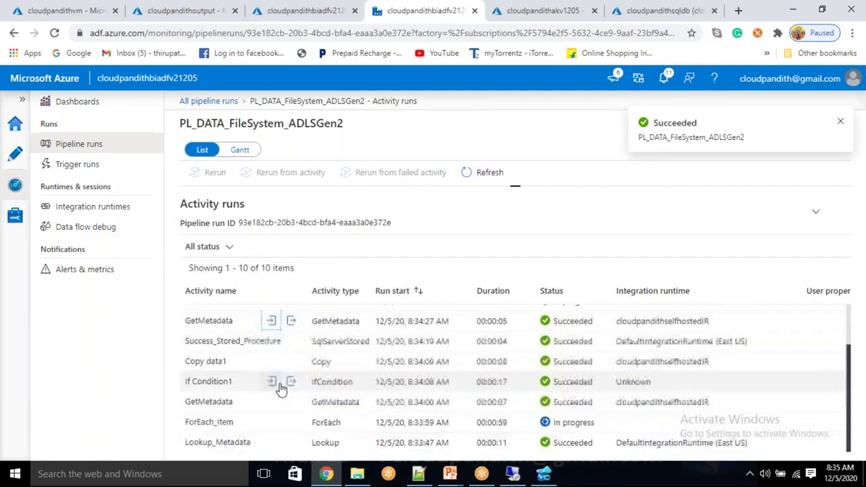
{"action": "scroll", "coordinate": [280, 387], "scroll_direction": "up", "scroll_amount": 1}
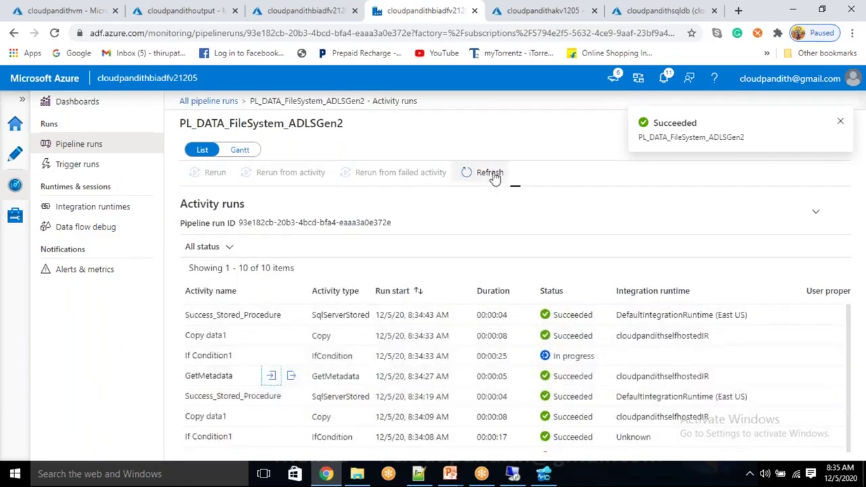
{"action": "left_click", "coordinate": [493, 175]}
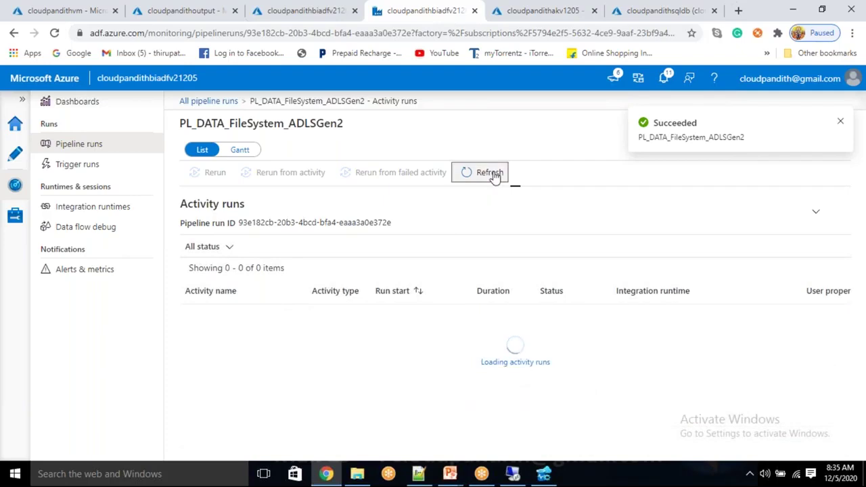
{"action": "left_click", "coordinate": [493, 174]}
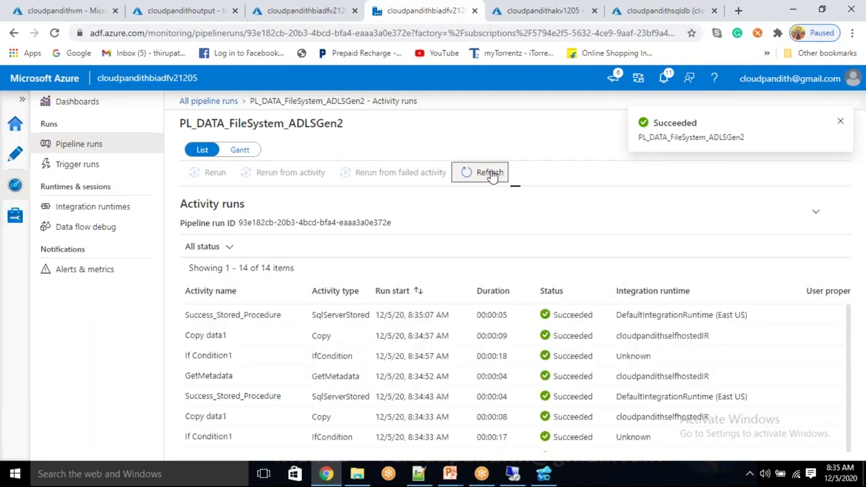
{"action": "left_click", "coordinate": [490, 175]}
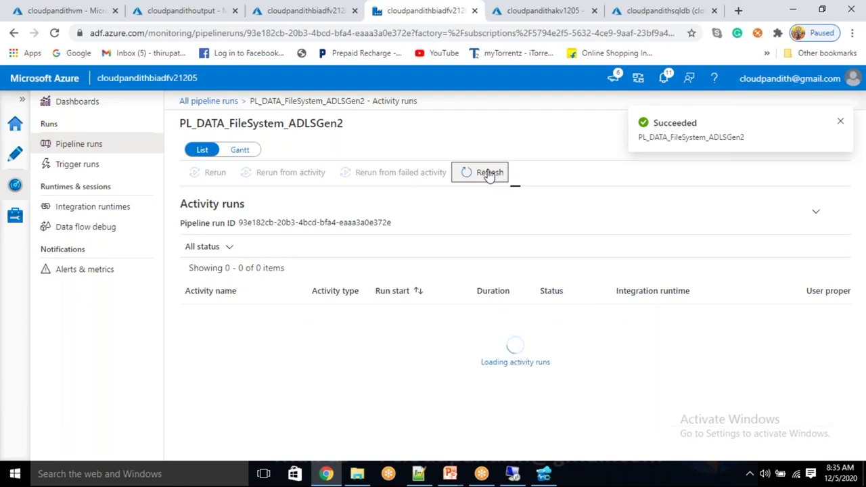
{"action": "left_click", "coordinate": [490, 174]}
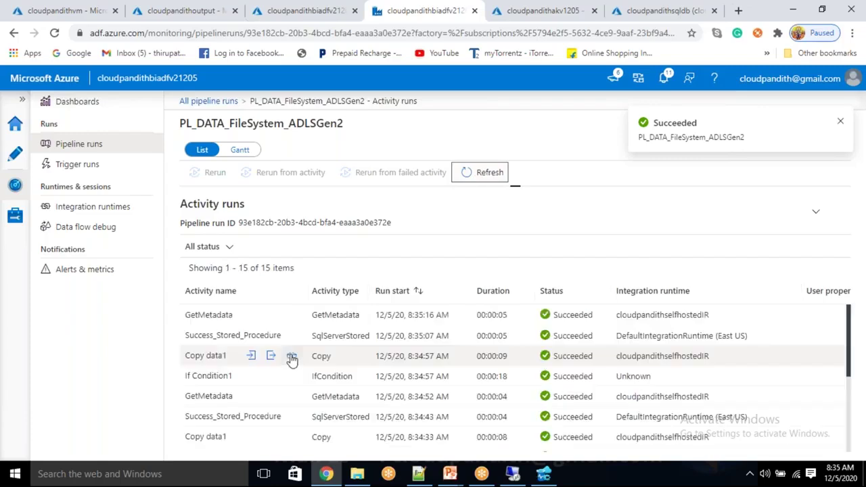
{"action": "scroll", "coordinate": [289, 360], "scroll_direction": "down", "scroll_amount": 3}
{"action": "scroll", "coordinate": [289, 360], "scroll_direction": "up", "scroll_amount": 3}
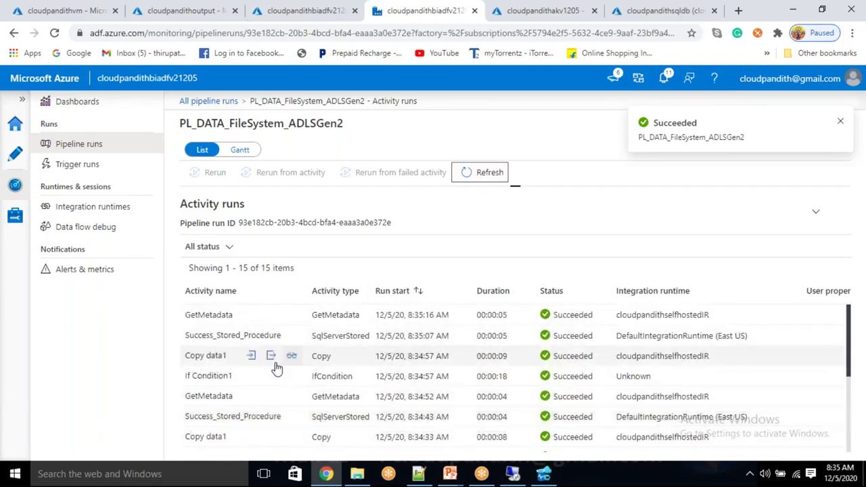
Check which source file GetMetadata's input names, then refresh the activity runs.
{"action": "left_click", "coordinate": [271, 402]}
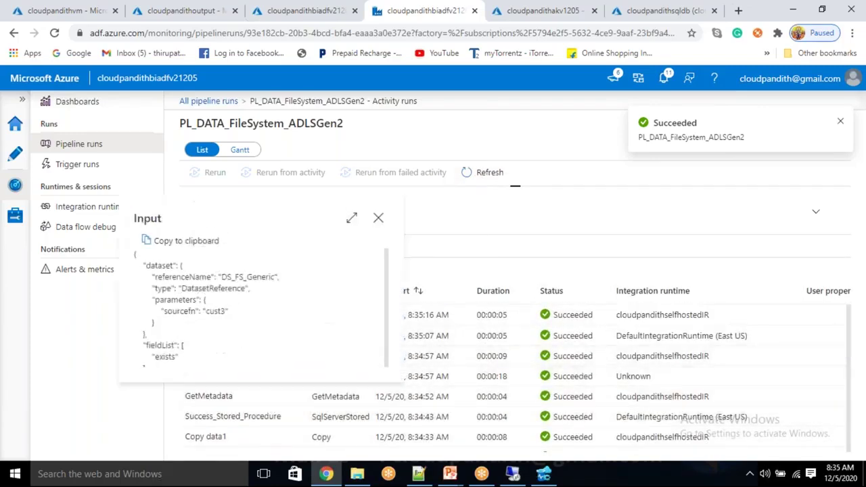
{"action": "left_click", "coordinate": [270, 399]}
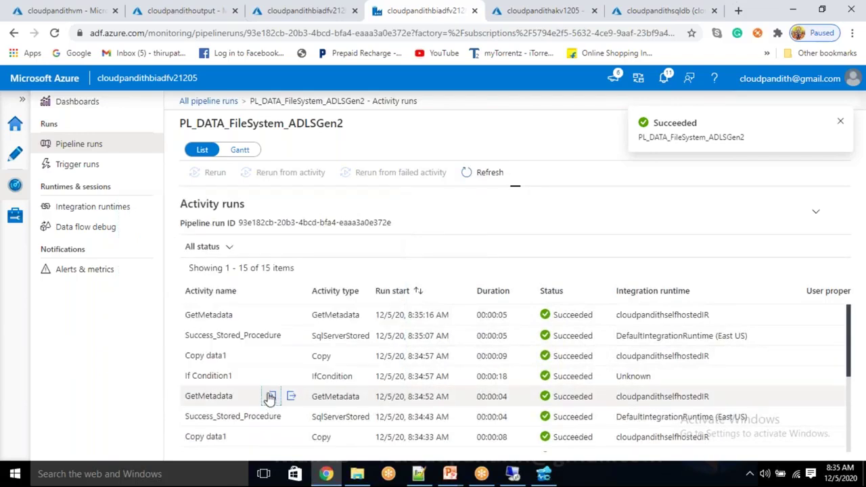
{"action": "left_click", "coordinate": [272, 316]}
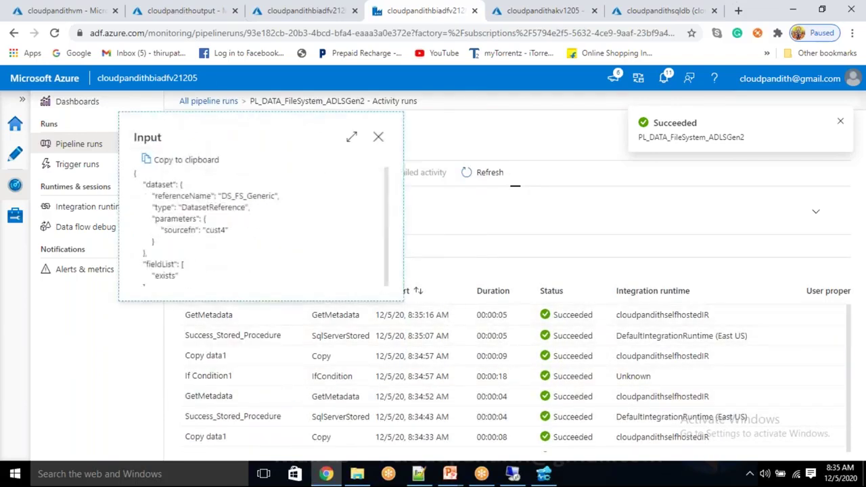
{"action": "left_click", "coordinate": [481, 172]}
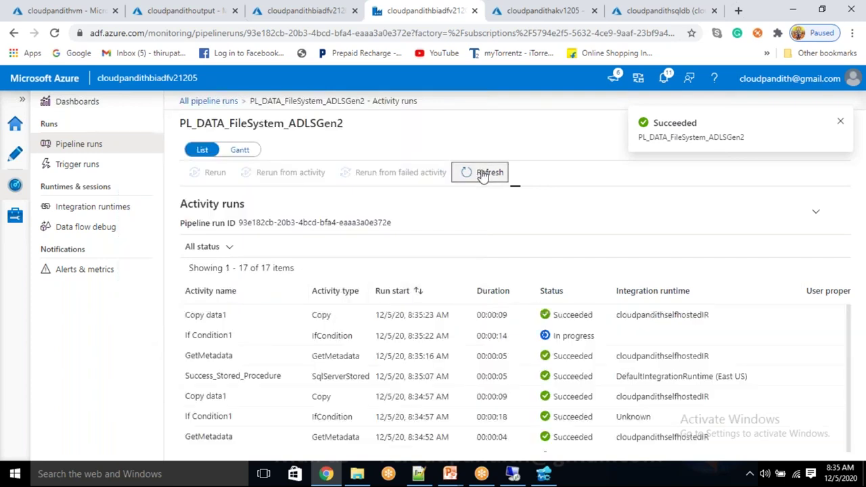
{"action": "left_click", "coordinate": [482, 173]}
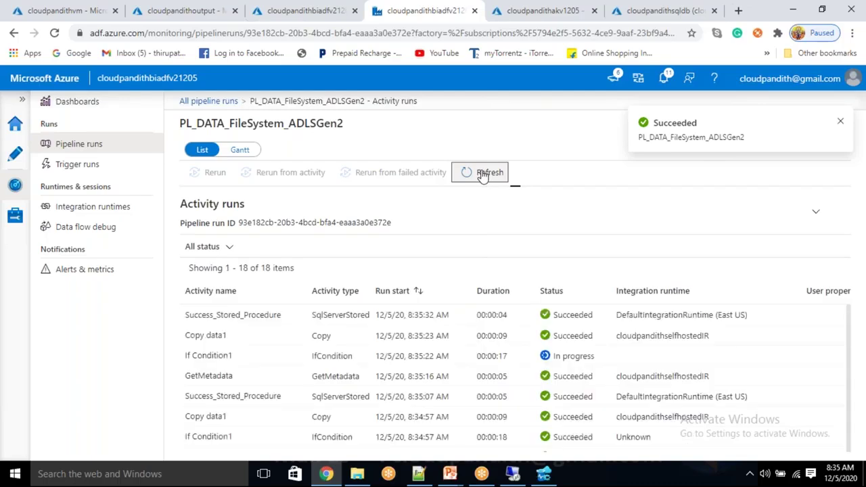
{"action": "left_click", "coordinate": [482, 173]}
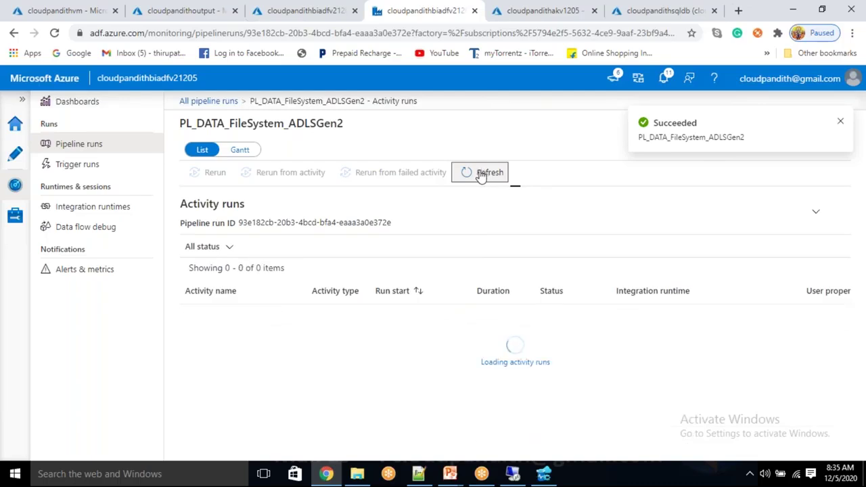
{"action": "left_click", "coordinate": [481, 174]}
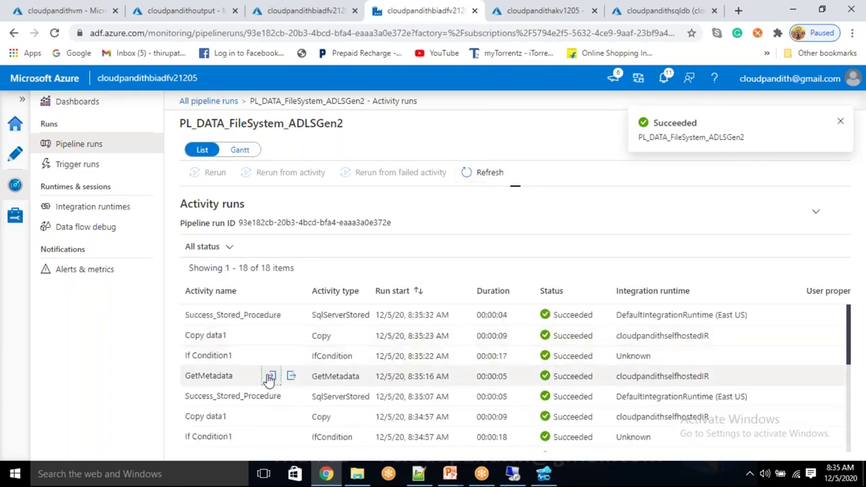
Verify newest GetMetadata input shows sourcefn cust6 with fieldList exists, refreshing until all 22 runs succeed.
{"action": "left_click", "coordinate": [270, 377]}
{"action": "left_click", "coordinate": [378, 197]}
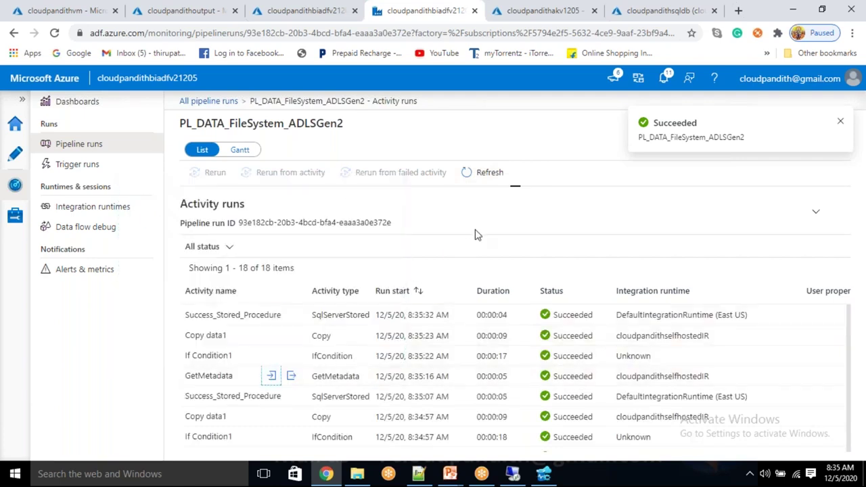
{"action": "left_click", "coordinate": [490, 174]}
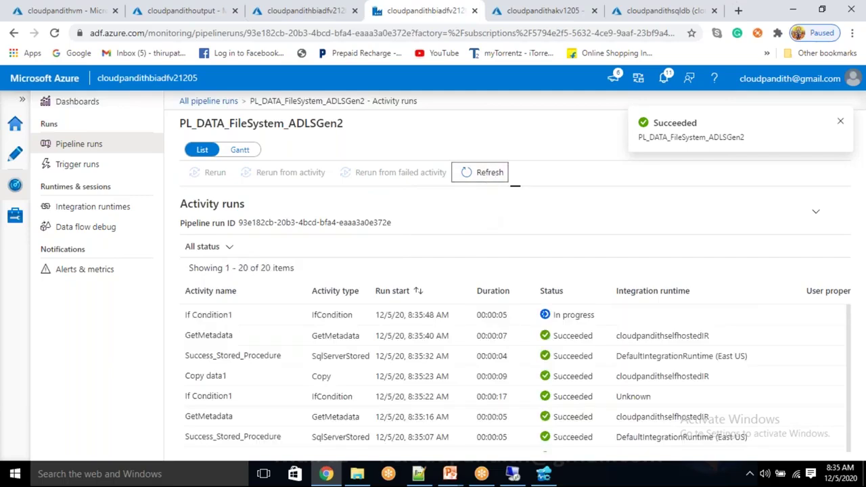
{"action": "left_click", "coordinate": [270, 336]}
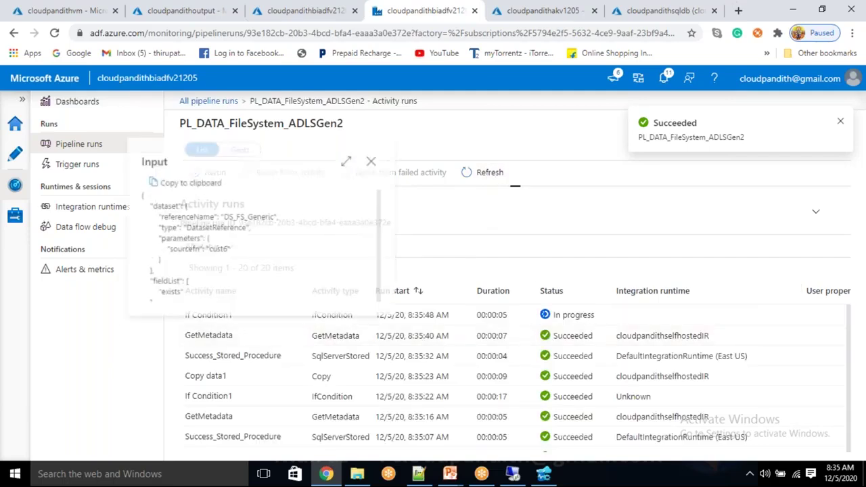
{"action": "left_click", "coordinate": [291, 337]}
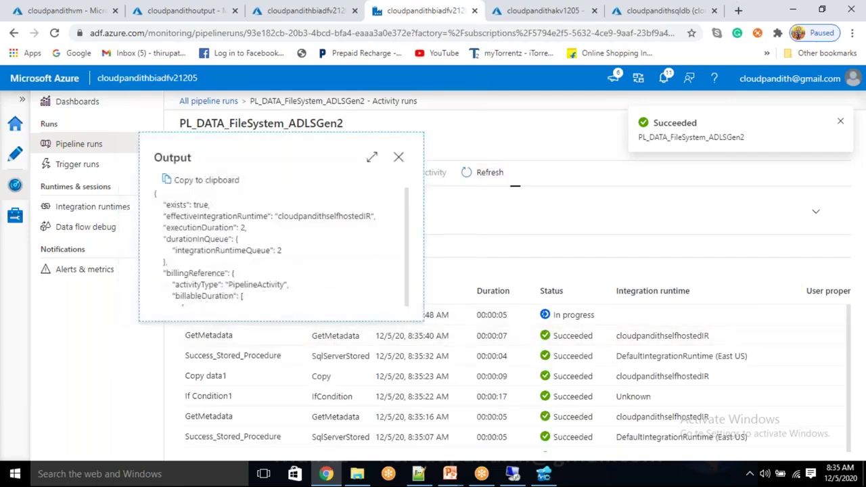
{"action": "left_click", "coordinate": [477, 174]}
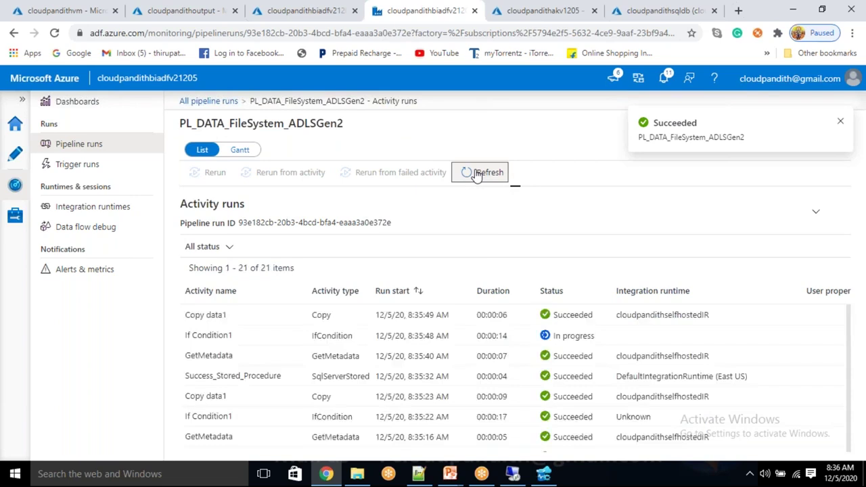
{"action": "left_click", "coordinate": [477, 173]}
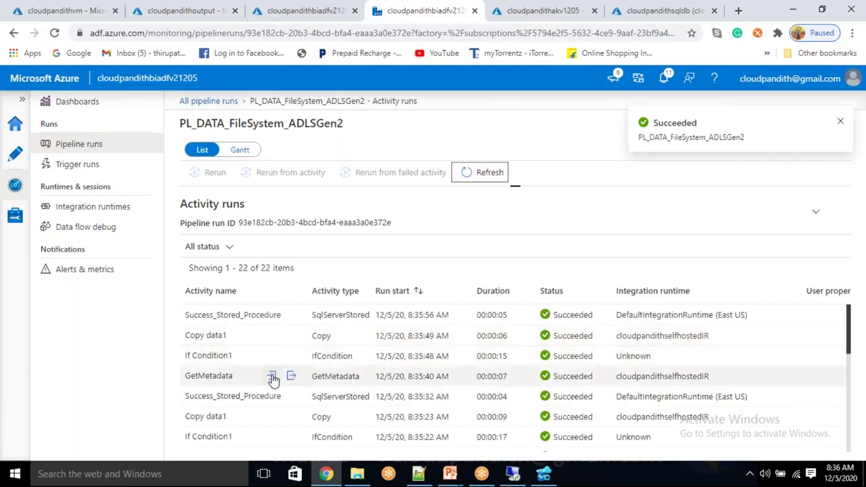
{"action": "left_click", "coordinate": [273, 377]}
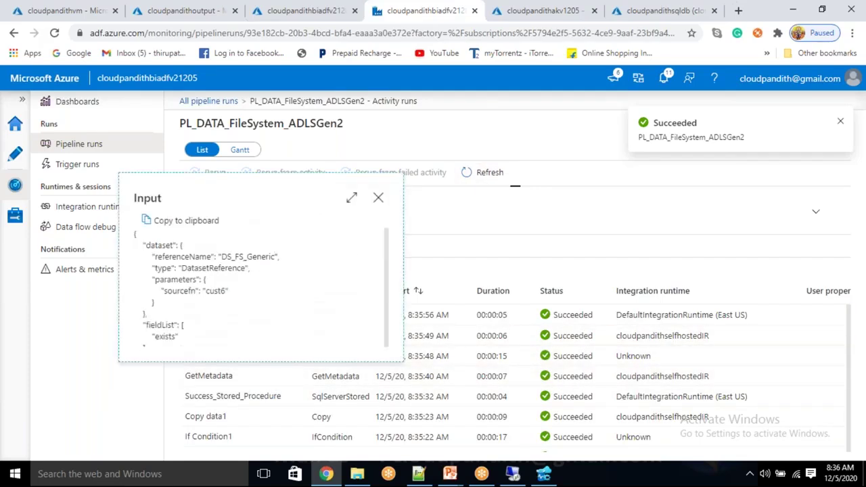
{"action": "left_click", "coordinate": [284, 376]}
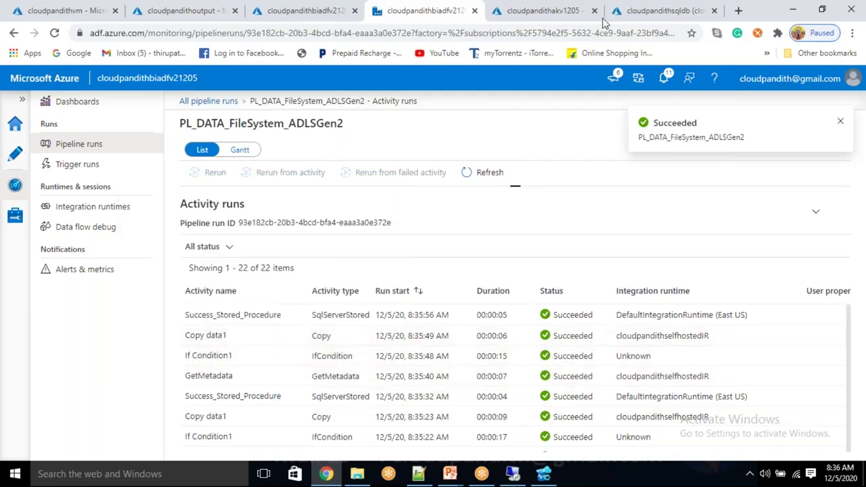
Return to authoring PL_DATA_FileSystem_ADLSGen2 and show the add-resource choices under Factory Resources (1 pipeline, 3 datasets).
{"action": "left_click_drag", "start_coordinate": [516, 188], "coordinate": [514, 308]}
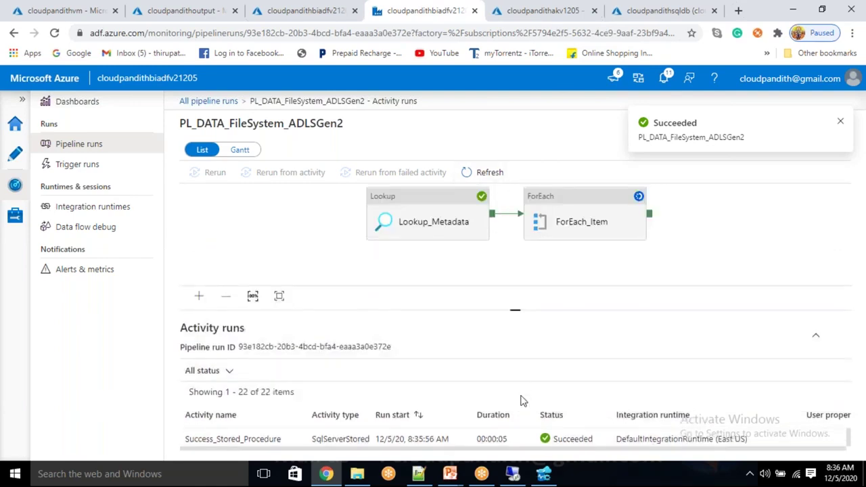
{"action": "left_click_drag", "start_coordinate": [338, 233], "coordinate": [329, 251]}
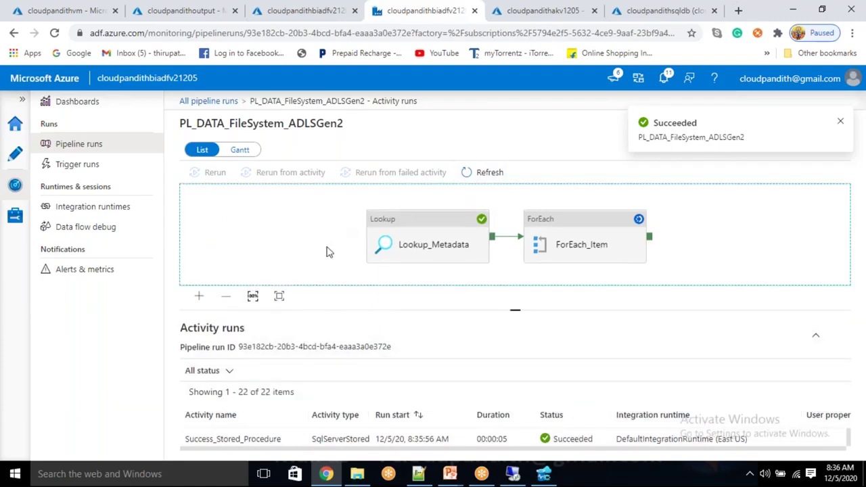
{"action": "left_click", "coordinate": [23, 157]}
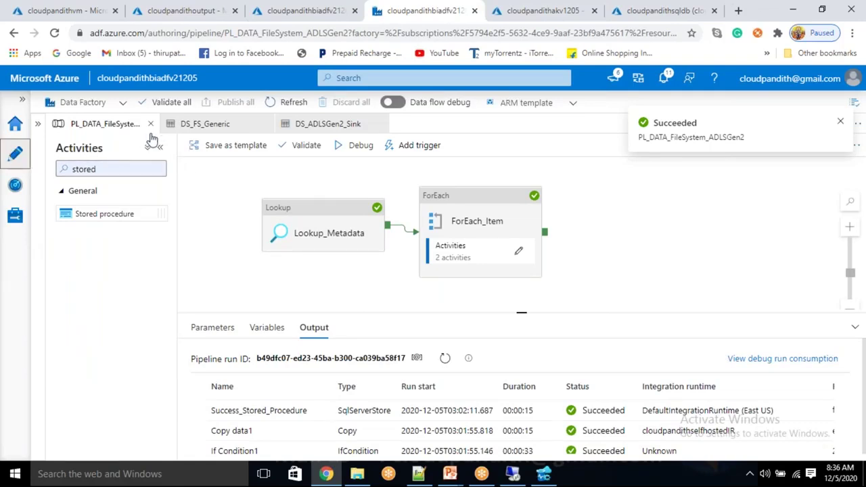
{"action": "left_click", "coordinate": [37, 123]}
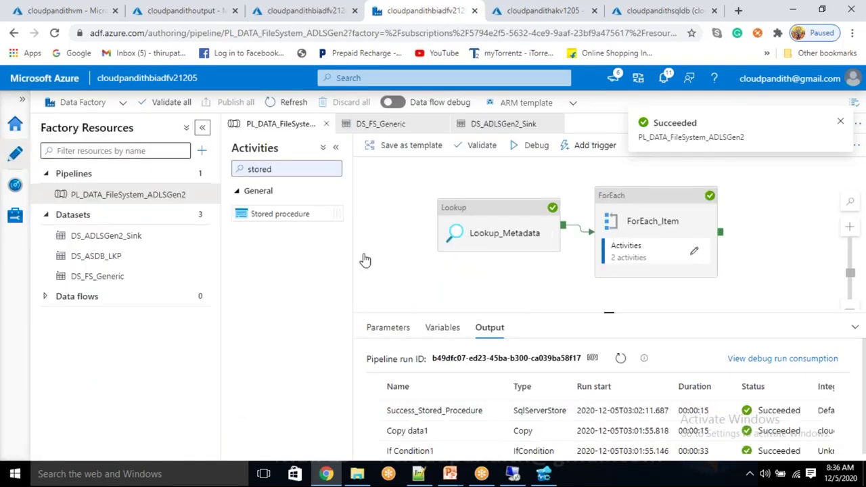
{"action": "left_click", "coordinate": [202, 153]}
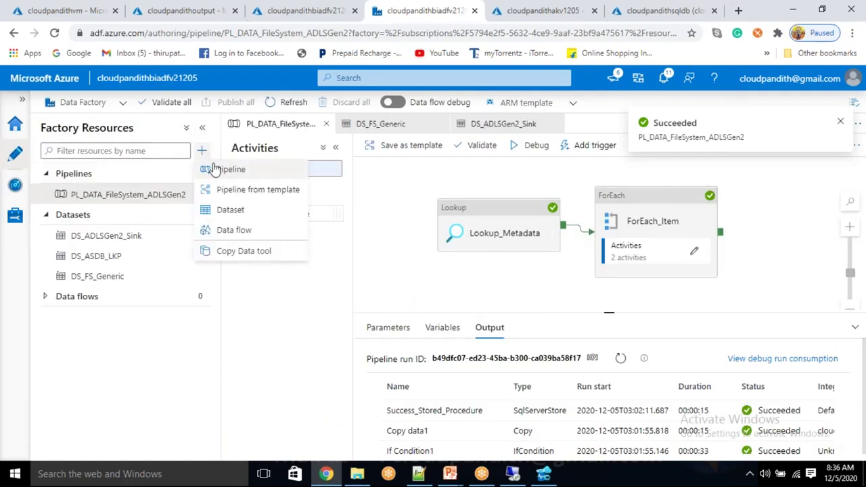
Create a new empty pipeline named Master_Pipeline.
{"action": "left_click", "coordinate": [223, 169]}
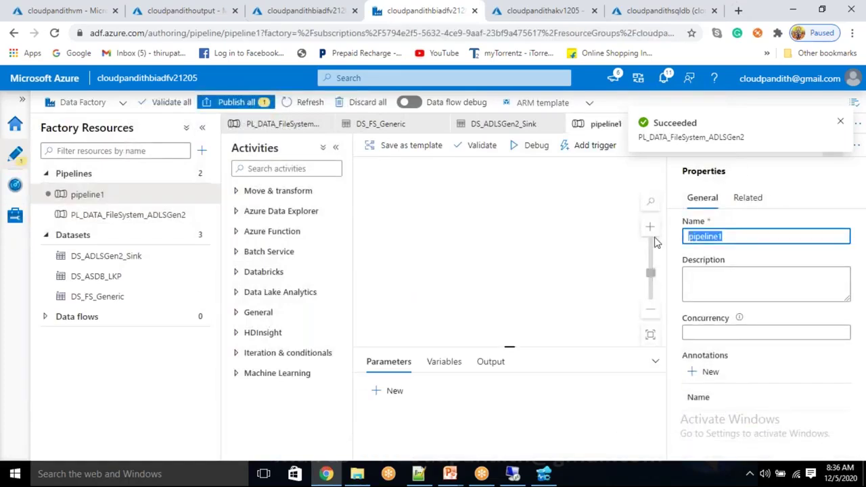
{"action": "key", "text": "BackSpace"}
{"action": "type", "text": "Master_Pipeline"}
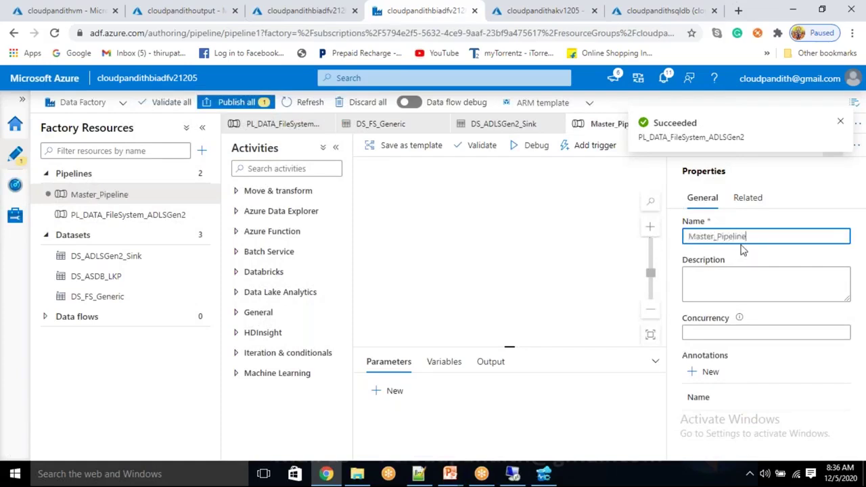
{"action": "left_click", "coordinate": [841, 124]}
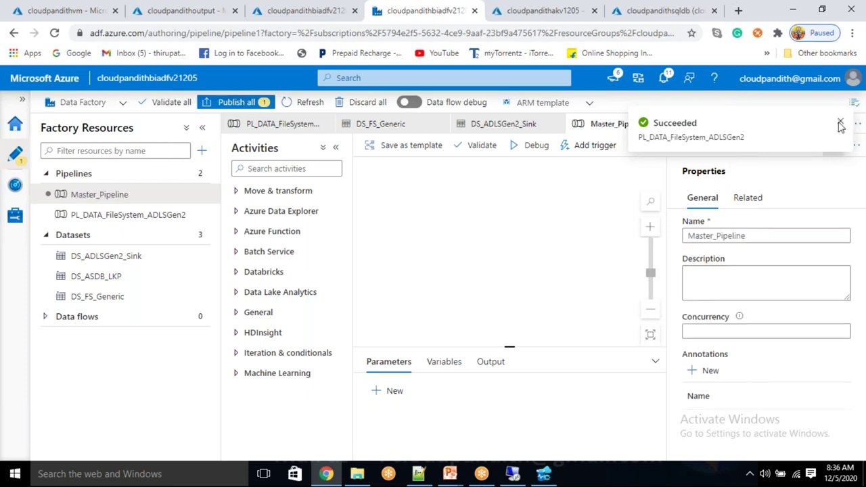
{"action": "left_click", "coordinate": [485, 259]}
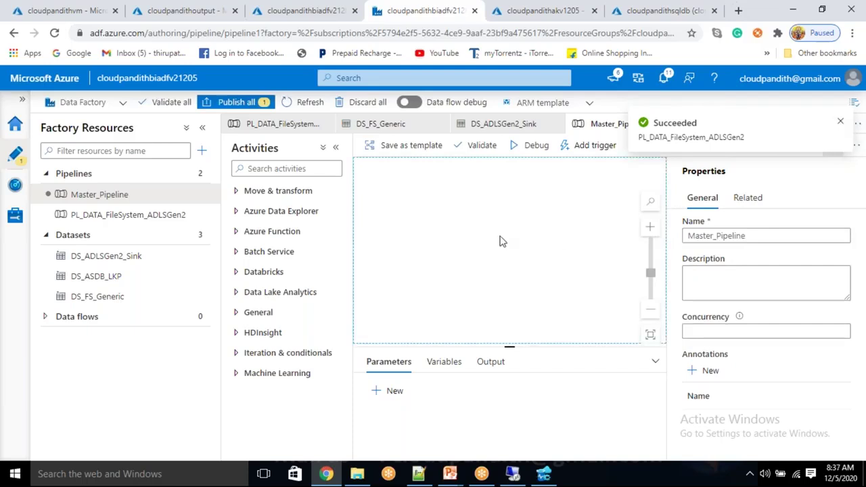
Search 'valida' in Activities and drag a Validation activity onto the canvas.
{"action": "left_click", "coordinate": [245, 193]}
{"action": "left_click", "coordinate": [245, 193]}
{"action": "left_click", "coordinate": [245, 192]}
{"action": "left_click", "coordinate": [247, 192]}
{"action": "left_click", "coordinate": [259, 168]}
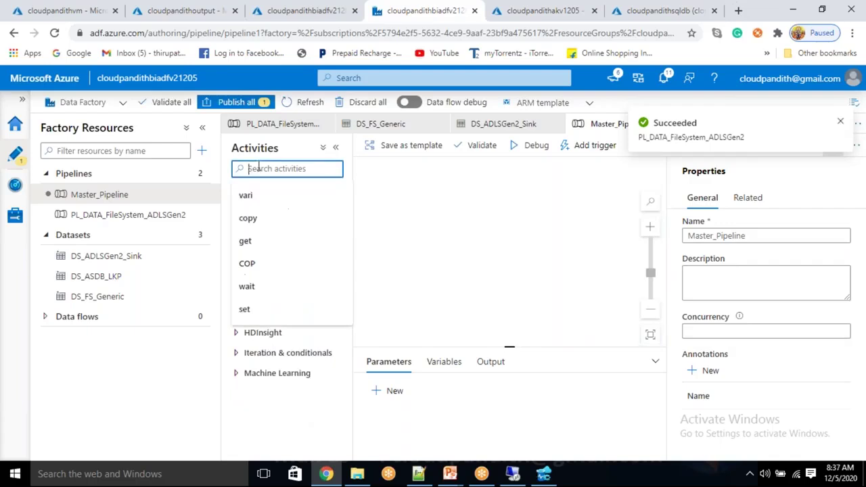
{"action": "type", "text": "valida"}
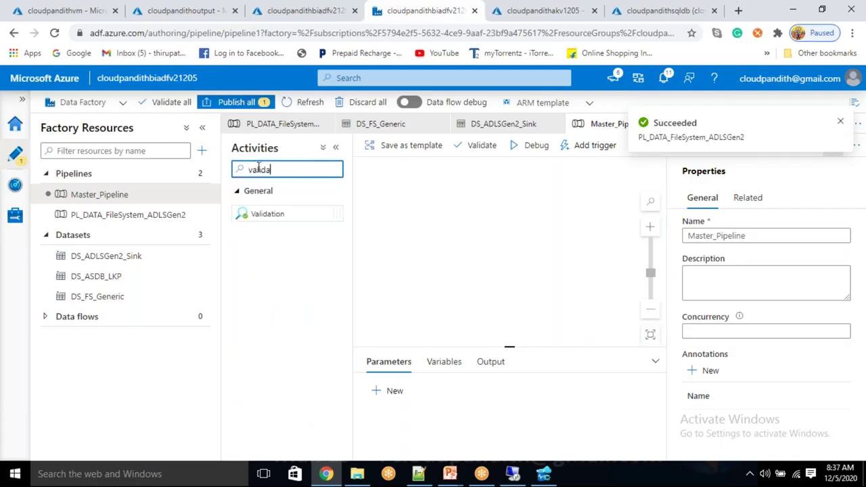
{"action": "left_click_drag", "start_coordinate": [259, 214], "coordinate": [474, 227]}
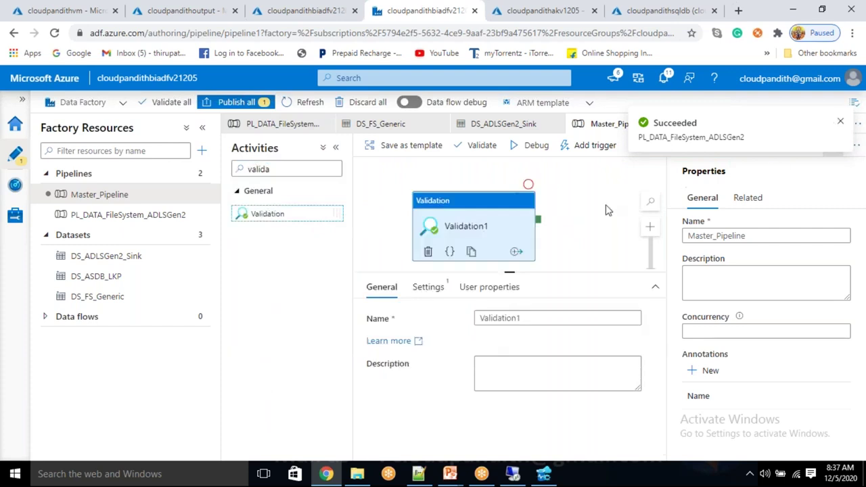
Reposition Validation1 on the canvas and shorten the activity properties pane.
{"action": "double_click", "coordinate": [837, 157]}
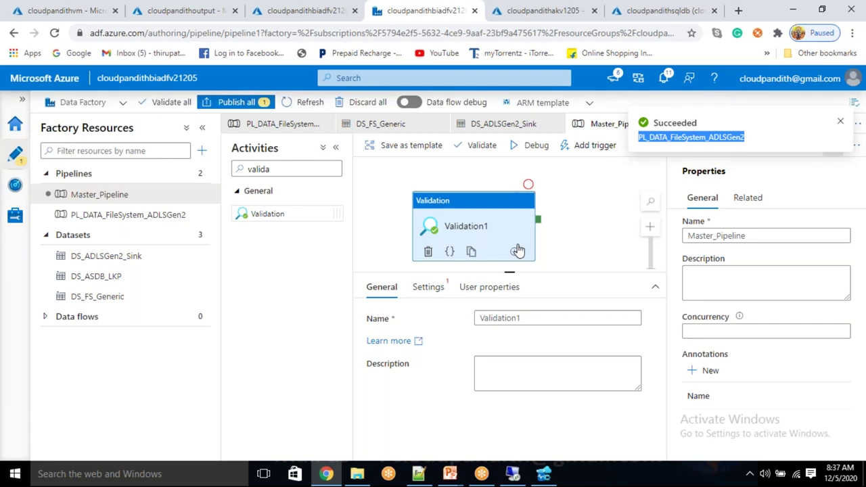
{"action": "left_click_drag", "start_coordinate": [478, 219], "coordinate": [464, 213]}
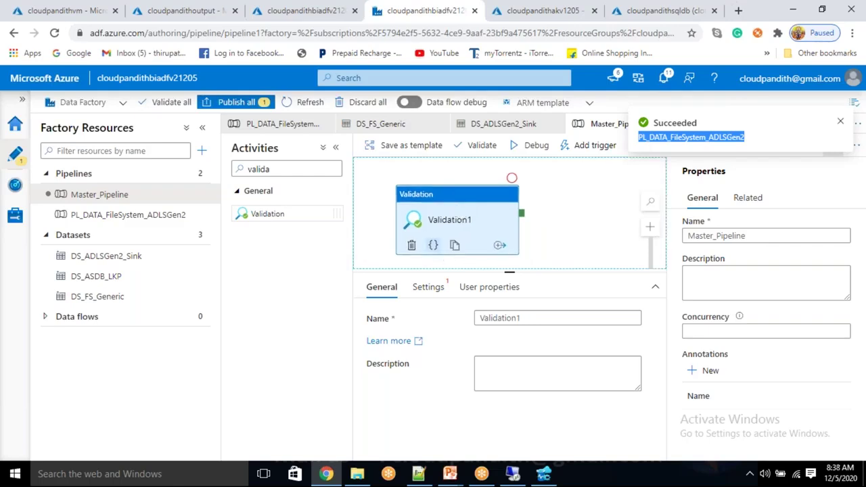
{"action": "left_click", "coordinate": [839, 126]}
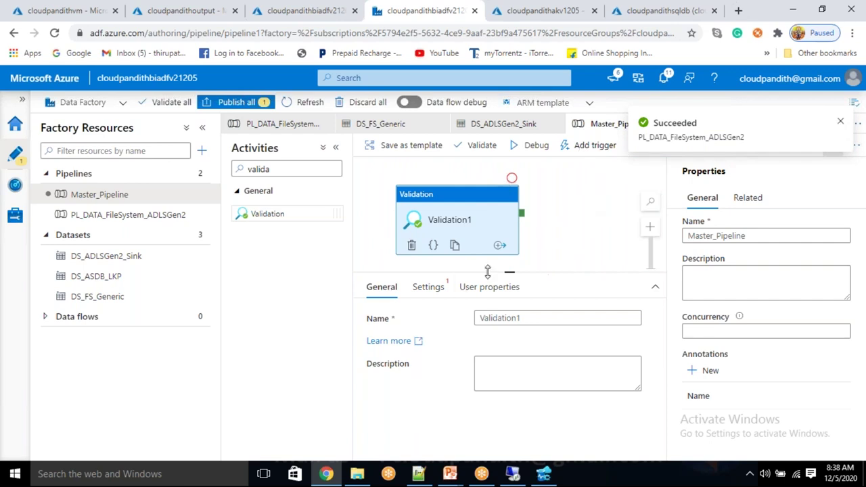
{"action": "left_click", "coordinate": [548, 351]}
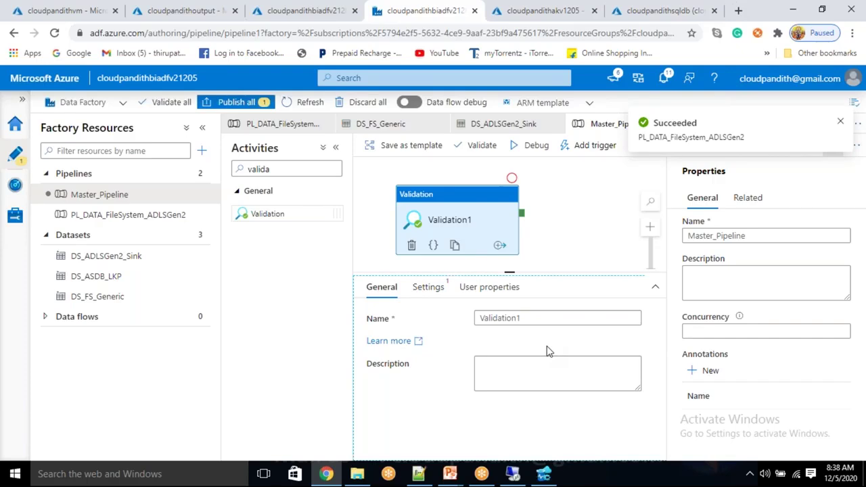
{"action": "left_click_drag", "start_coordinate": [478, 228], "coordinate": [469, 219]}
{"action": "left_click", "coordinate": [839, 136]}
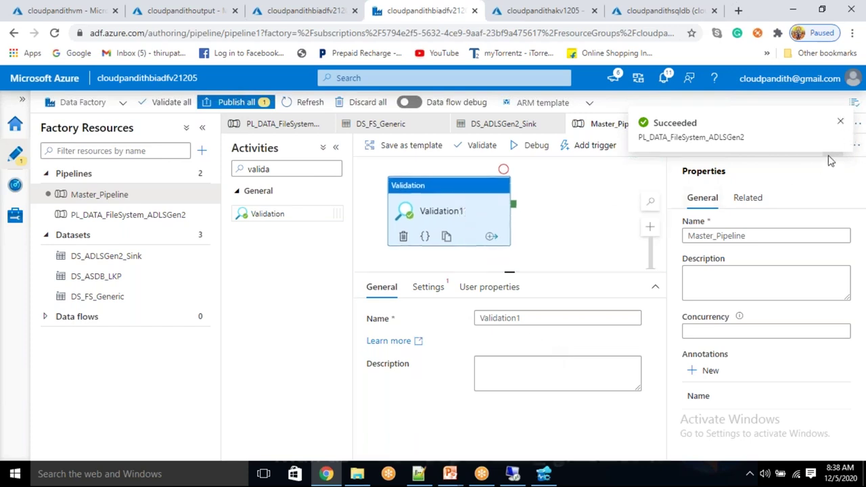
{"action": "key", "text": "ctrl+a"}
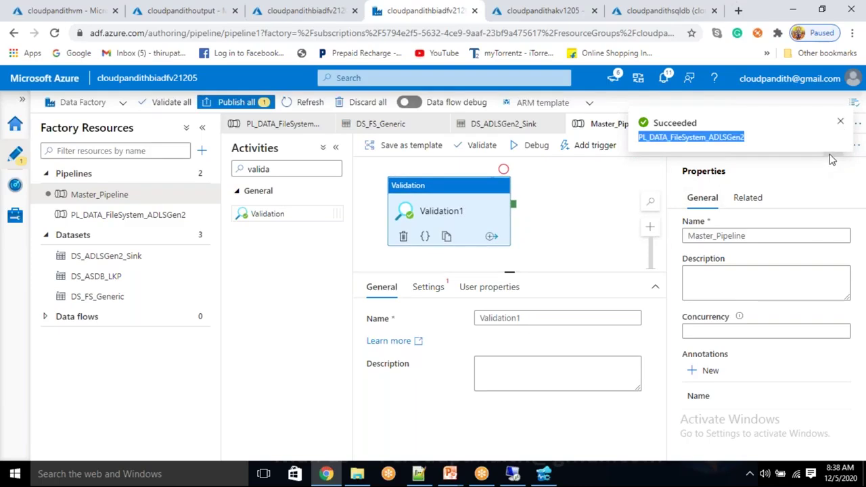
{"action": "left_click", "coordinate": [844, 127]}
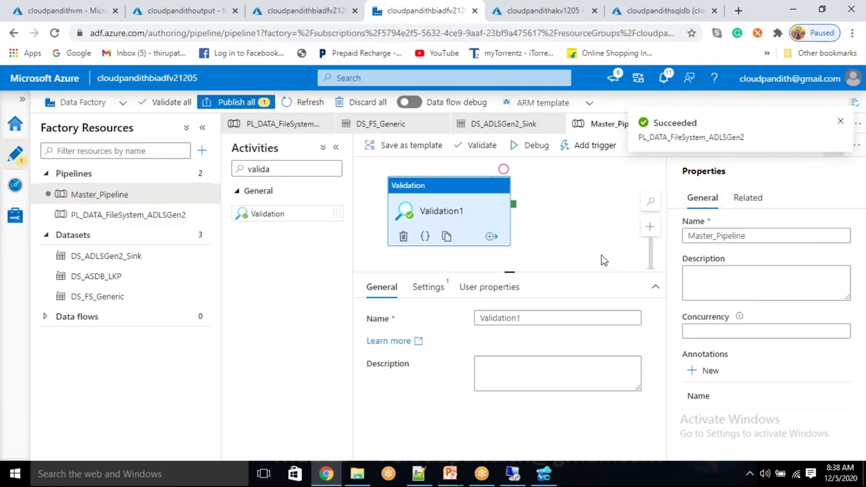
{"action": "left_click_drag", "start_coordinate": [510, 284], "coordinate": [510, 300]}
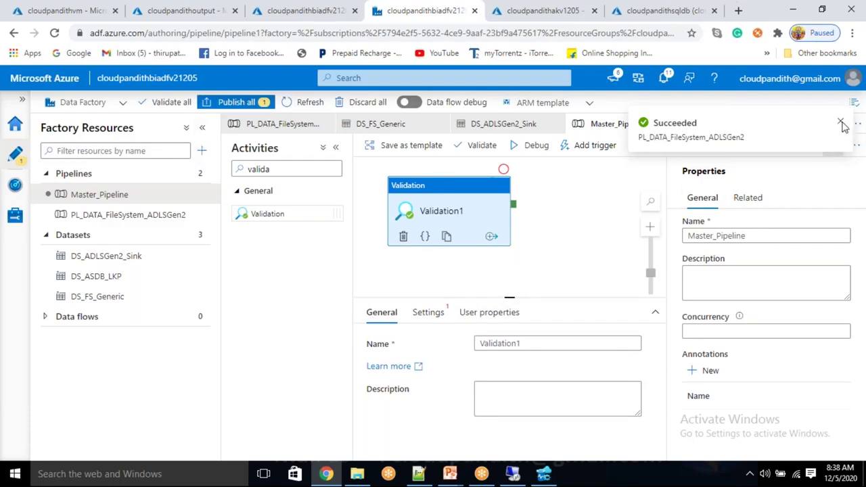
{"action": "double_click", "coordinate": [838, 161]}
{"action": "left_click", "coordinate": [799, 150]}
{"action": "left_click", "coordinate": [597, 249]}
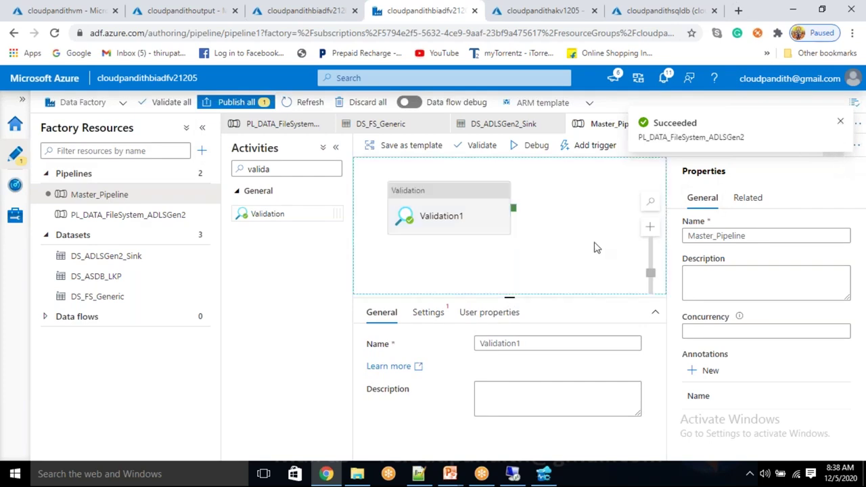
{"action": "left_click", "coordinate": [465, 213]}
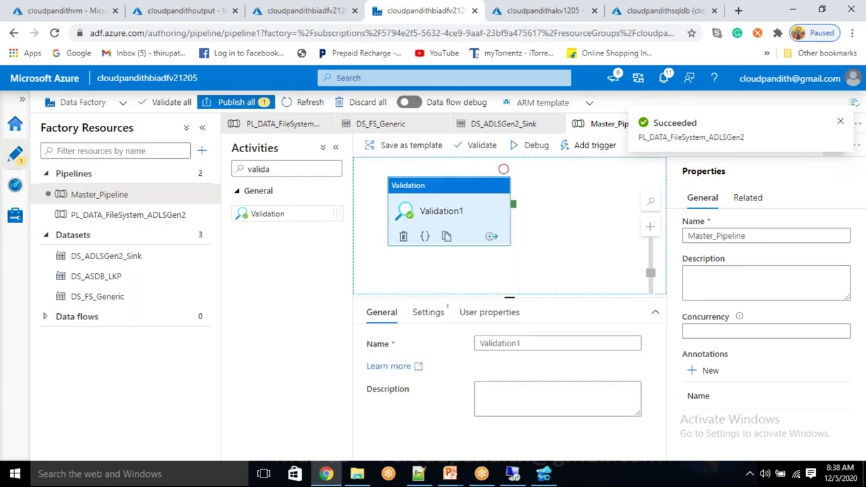
{"action": "left_click_drag", "start_coordinate": [461, 205], "coordinate": [460, 217]}
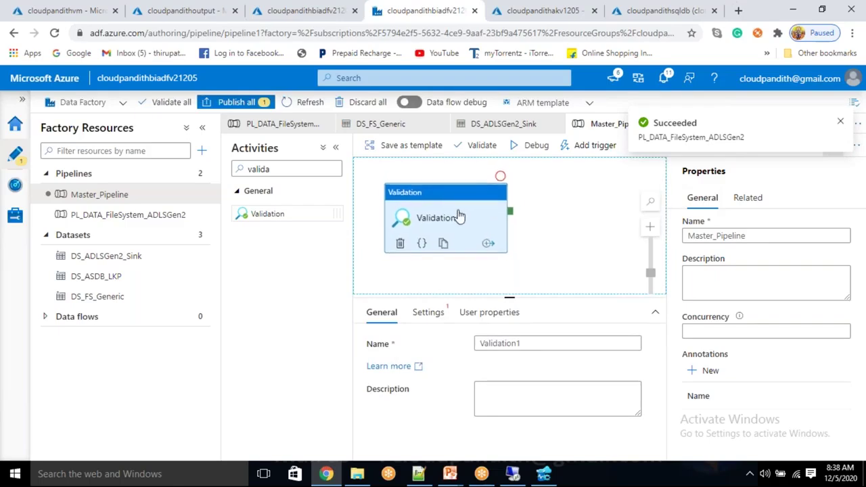
{"action": "left_click", "coordinate": [843, 125]}
{"action": "triple_click", "coordinate": [834, 155]}
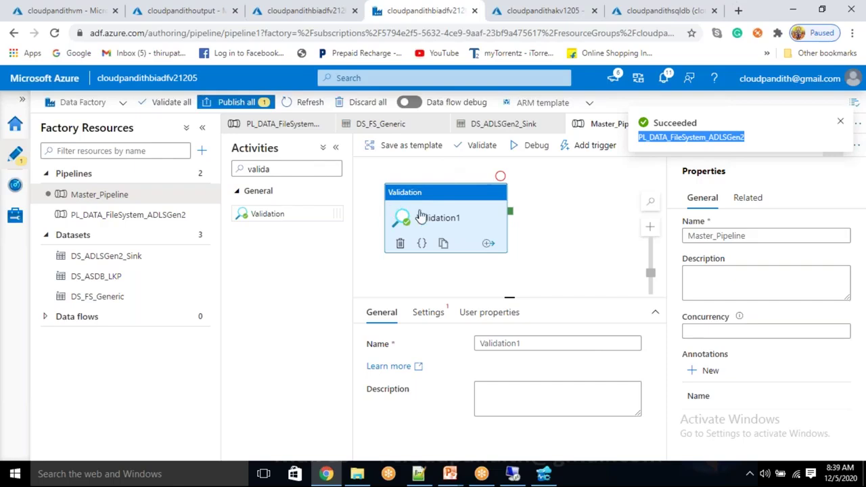
Start a new Validation1 dataset using File System with DelimitedText format, clearing the default DelimitedText1 name.
{"action": "left_click", "coordinate": [419, 319]}
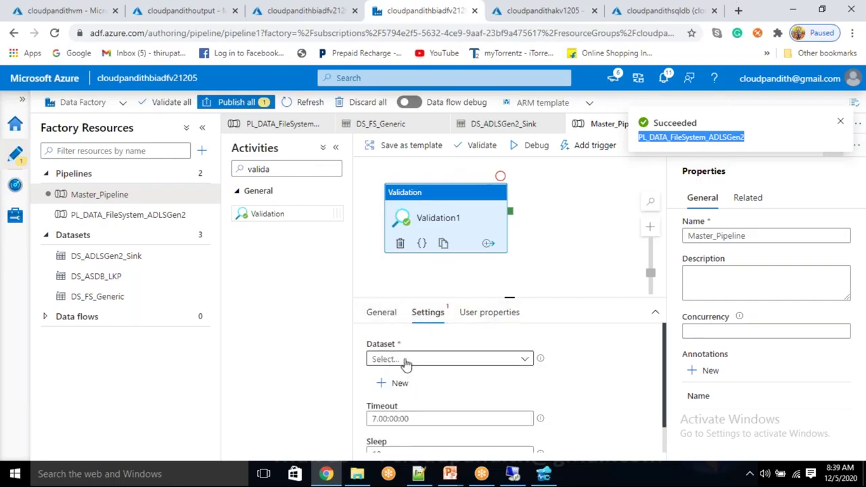
{"action": "left_click", "coordinate": [383, 383]}
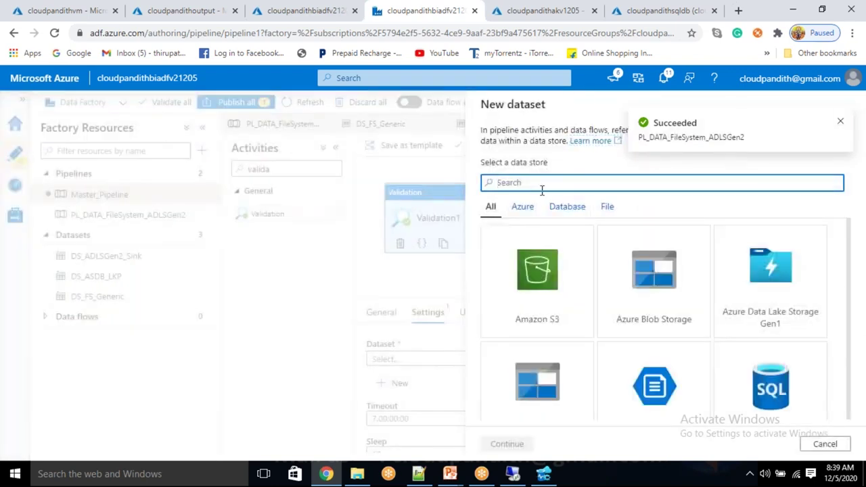
{"action": "type", "text": "file"}
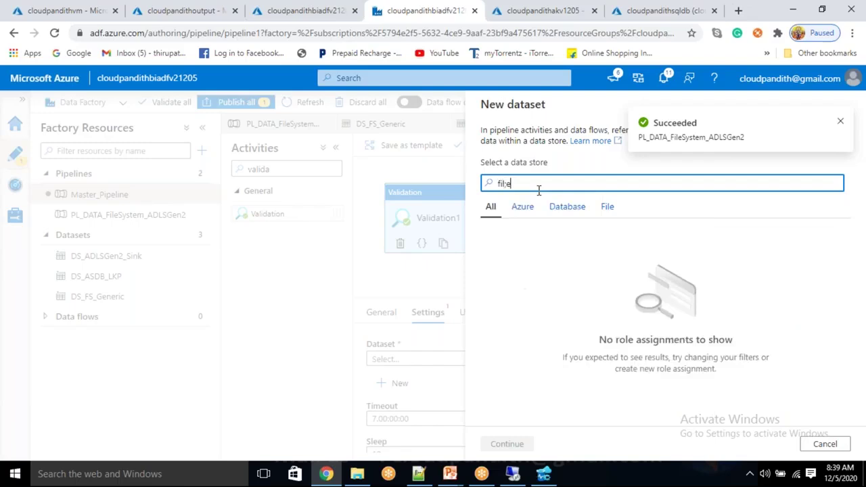
{"action": "key", "text": "BackSpace"}
{"action": "type", "text": "e"}
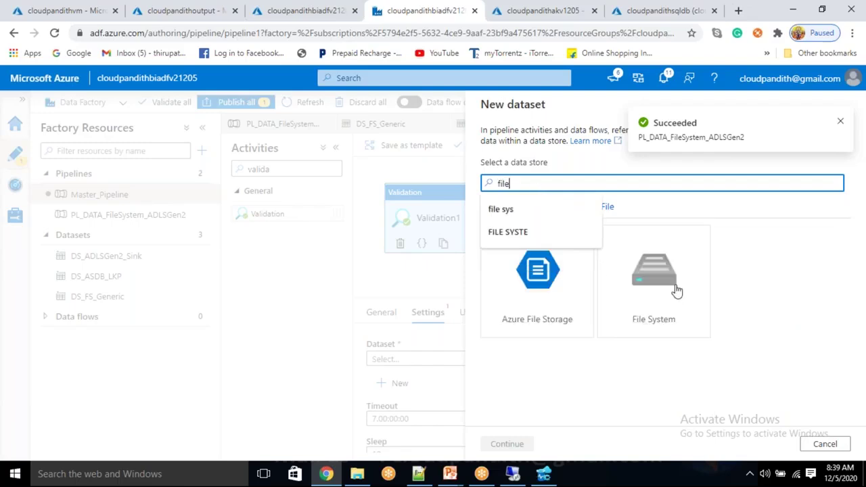
{"action": "left_click", "coordinate": [679, 291]}
{"action": "left_click", "coordinate": [507, 444]}
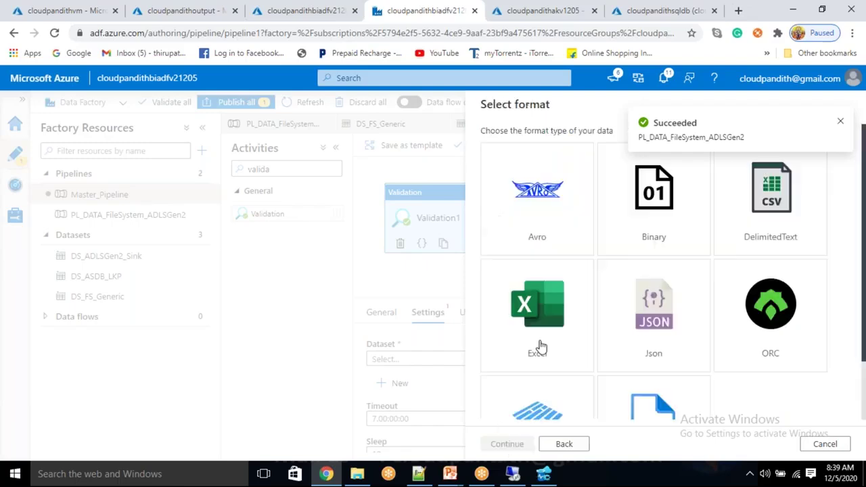
{"action": "left_click", "coordinate": [784, 215]}
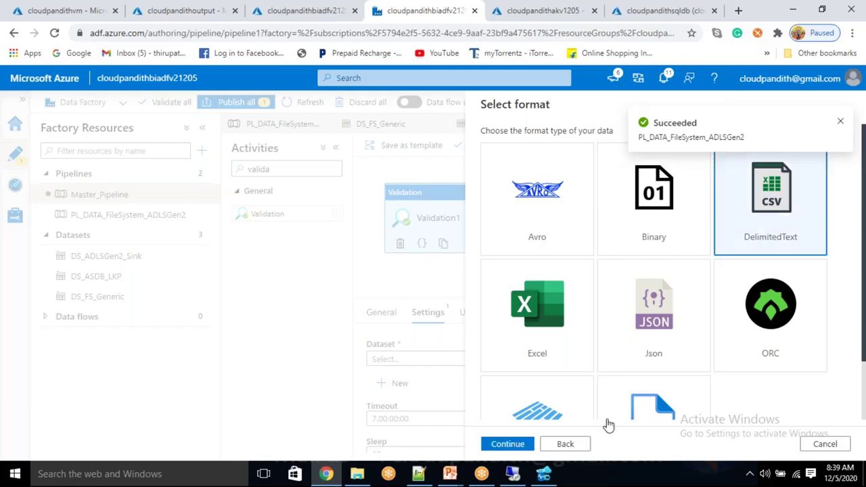
{"action": "left_click", "coordinate": [504, 444]}
{"action": "left_click", "coordinate": [555, 144]}
{"action": "left_click_drag", "start_coordinate": [555, 144], "coordinate": [472, 154]}
{"action": "key", "text": "BackSpace"}
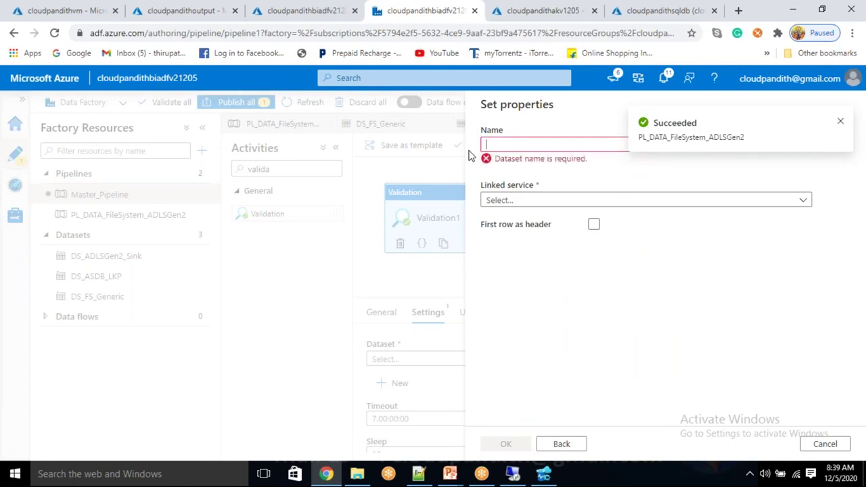
Name the dataset DS_Validation, select LS_FileSystem, and enter directory success.
{"action": "type", "text": "_Validation"}
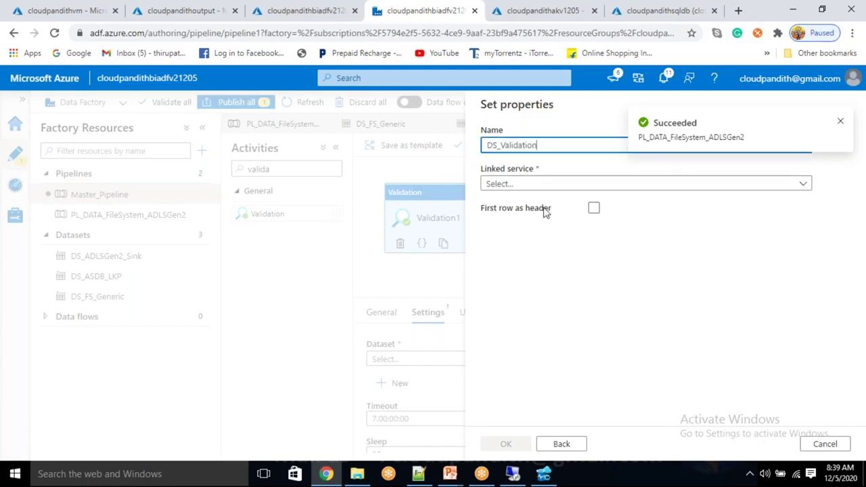
{"action": "left_click", "coordinate": [546, 186]}
{"action": "left_click", "coordinate": [518, 264]}
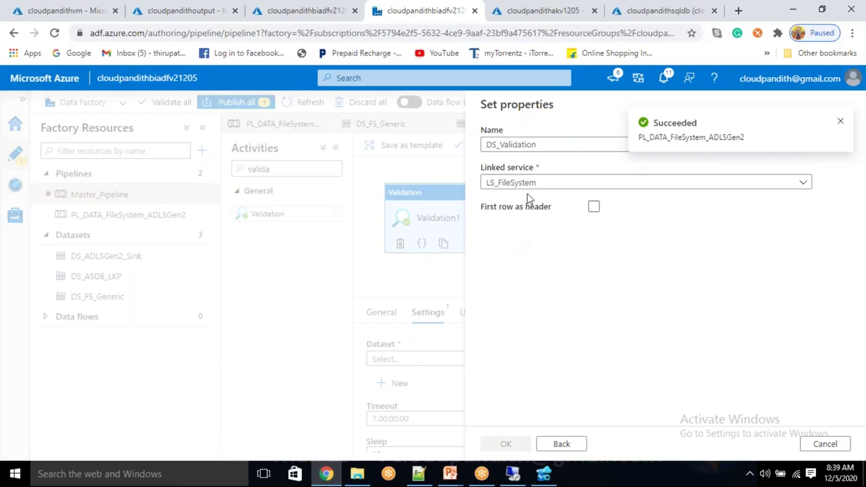
{"action": "left_click", "coordinate": [617, 261]}
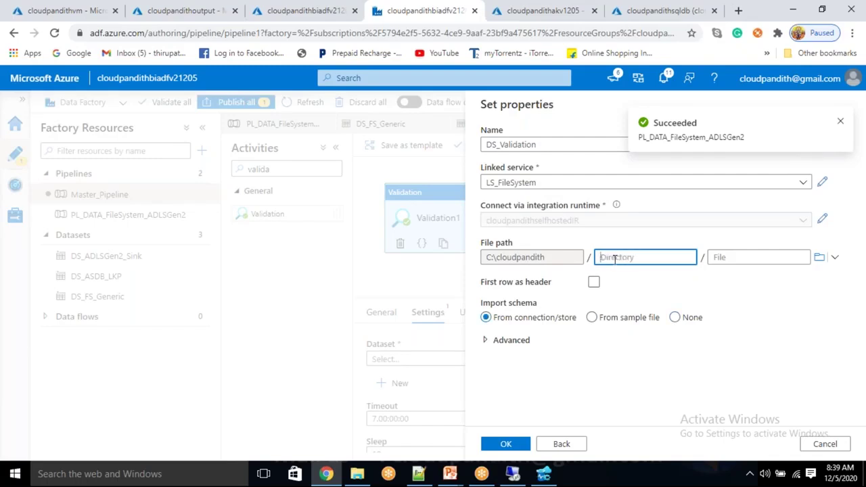
{"action": "type", "text": "success"}
{"action": "left_click", "coordinate": [737, 254]}
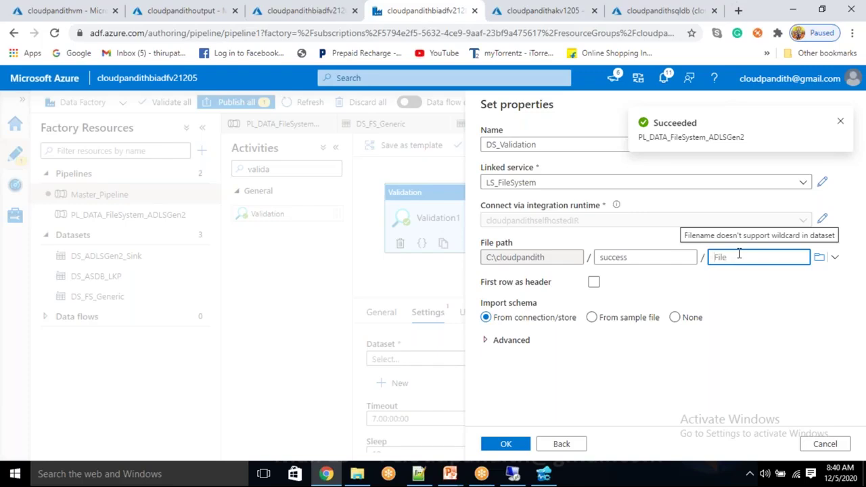
Tick First row as header, set file success.csv, import no schema, and create it.
{"action": "left_click", "coordinate": [594, 283]}
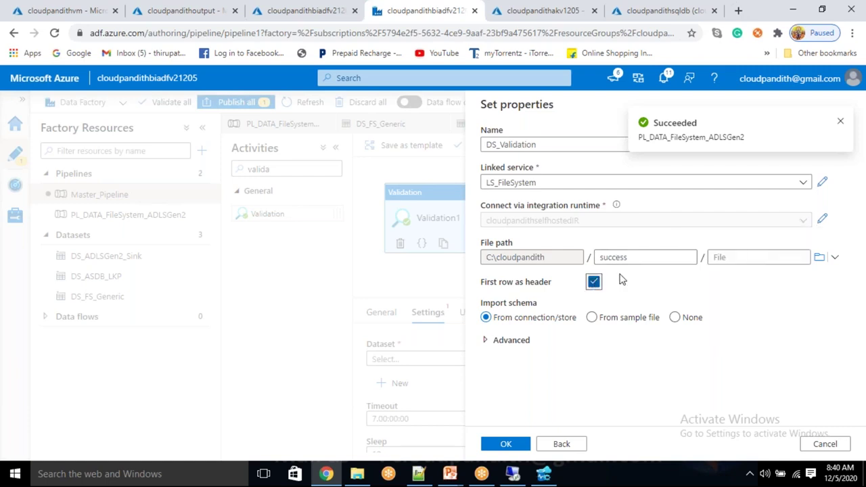
{"action": "double_click", "coordinate": [612, 257]}
{"action": "left_click", "coordinate": [721, 256]}
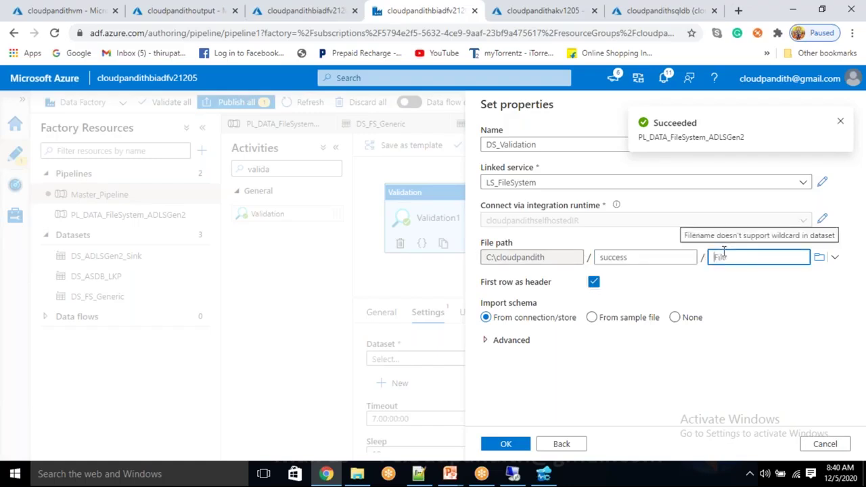
{"action": "type", "text": "success.csv"}
{"action": "left_click", "coordinate": [517, 444]}
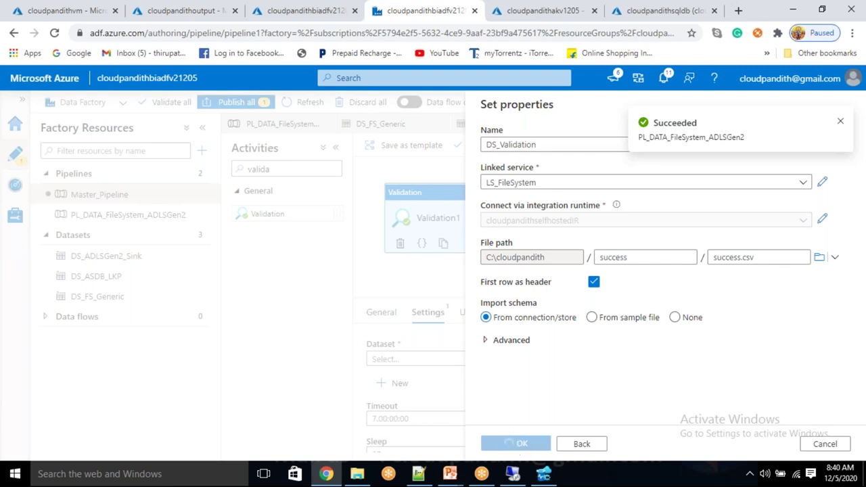
{"action": "left_click", "coordinate": [309, 6]}
{"action": "left_click", "coordinate": [411, 6]}
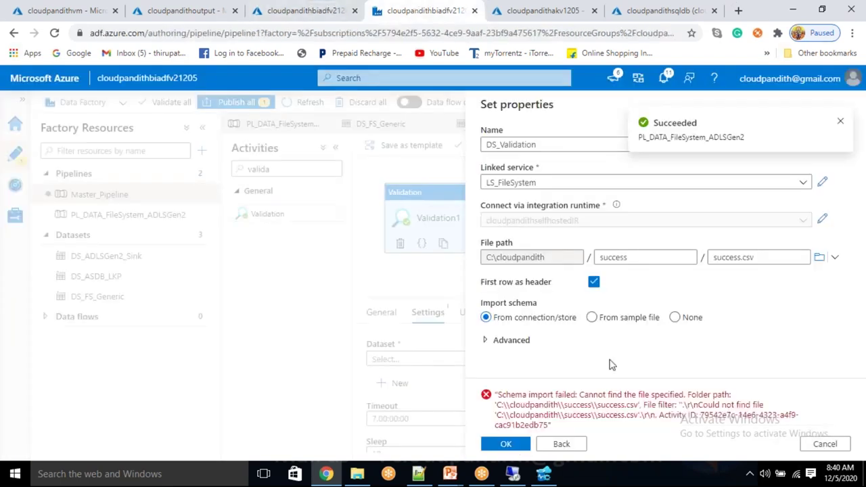
{"action": "left_click", "coordinate": [675, 317]}
{"action": "left_click", "coordinate": [507, 443]}
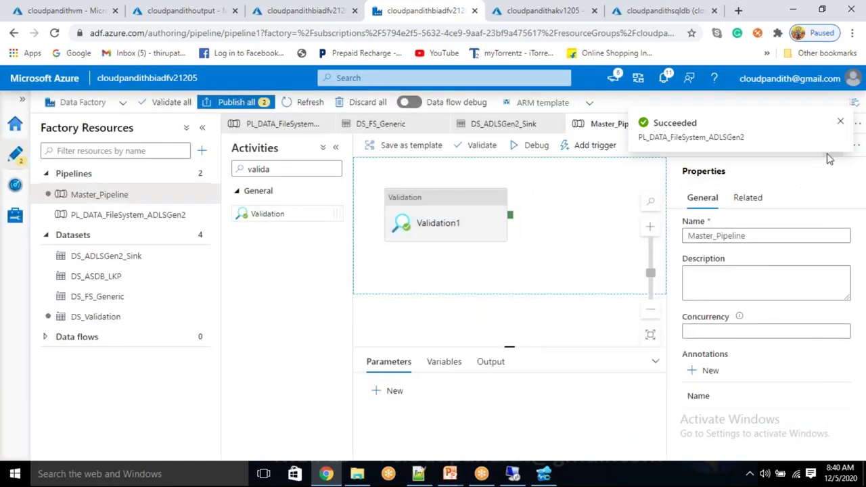
Inspect DS_Validation's success/success.csv path and empty schema, then return to Master_Pipeline.
{"action": "key", "text": "ctrl+a"}
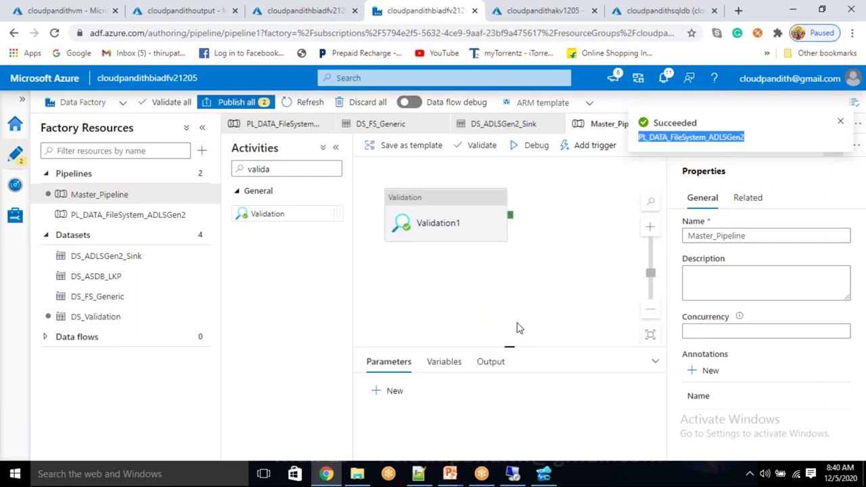
{"action": "left_click", "coordinate": [201, 127]}
{"action": "left_click_drag", "start_coordinate": [273, 215], "coordinate": [292, 207]}
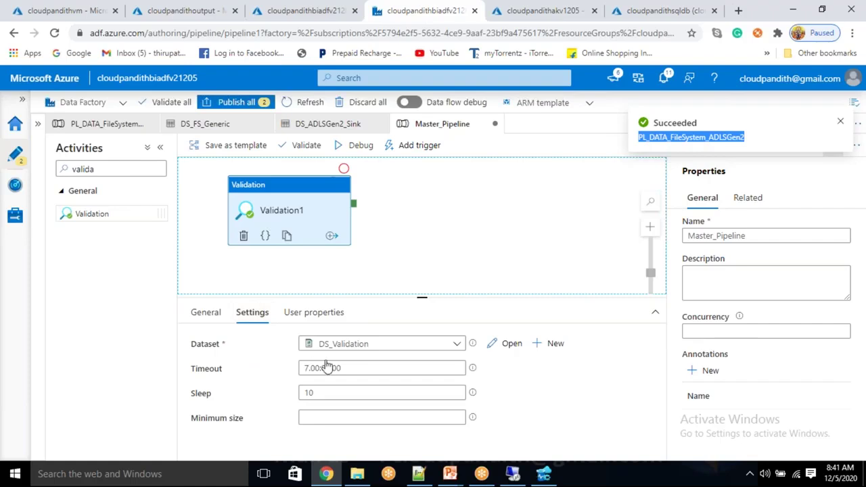
{"action": "left_click", "coordinate": [512, 344]}
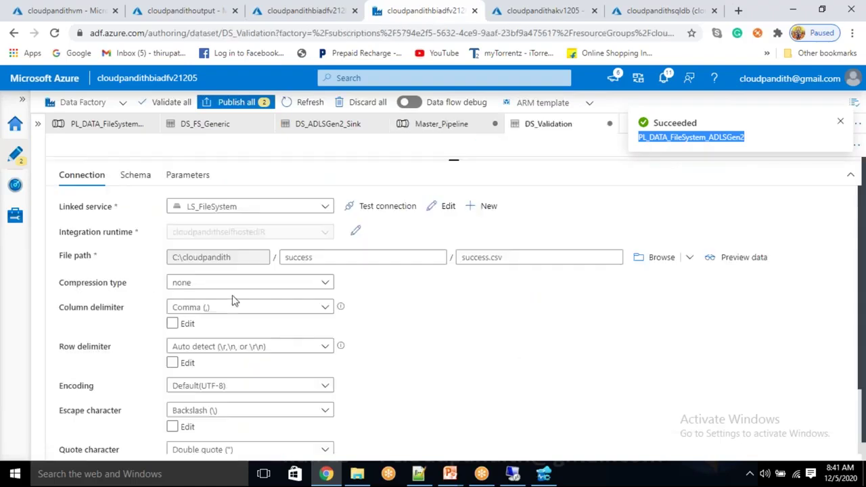
{"action": "scroll", "coordinate": [146, 276], "scroll_direction": "down", "scroll_amount": 3}
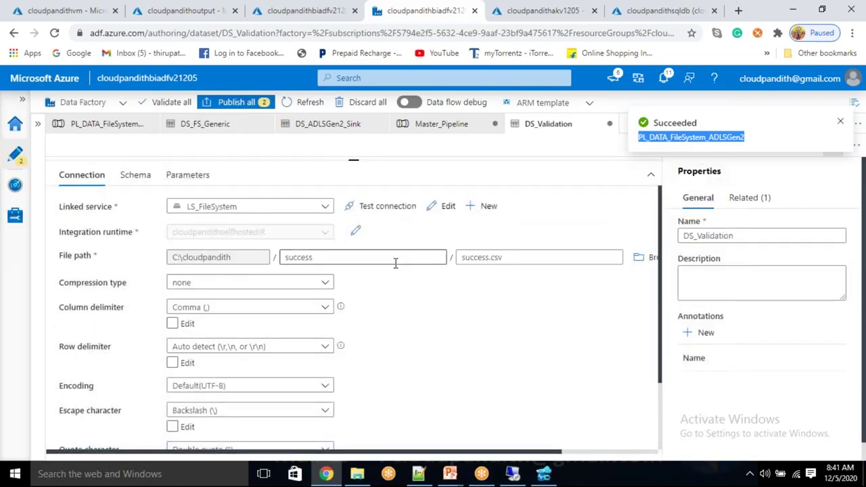
{"action": "left_click", "coordinate": [512, 256]}
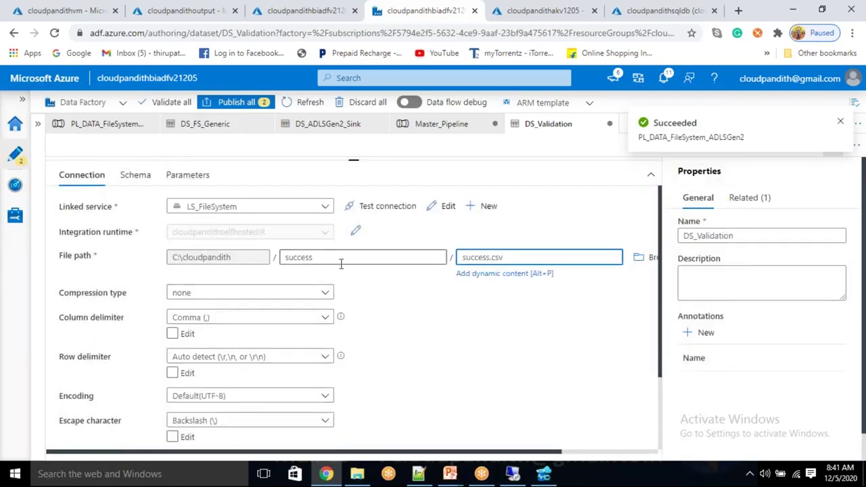
{"action": "scroll", "coordinate": [382, 313], "scroll_direction": "down", "scroll_amount": 2}
{"action": "scroll", "coordinate": [383, 324], "scroll_direction": "up", "scroll_amount": 2}
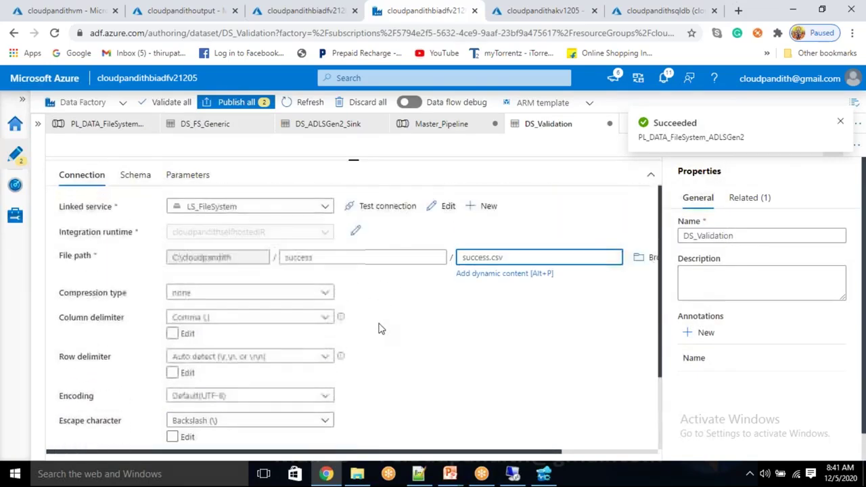
{"action": "left_click", "coordinate": [135, 174]}
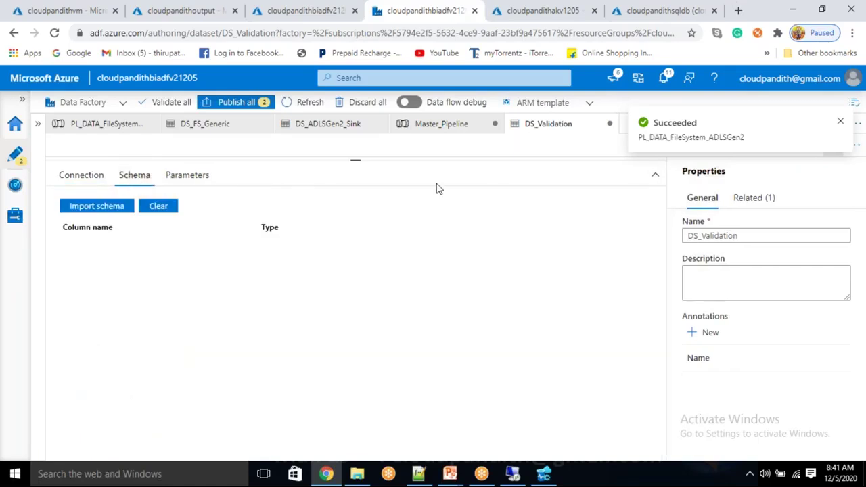
{"action": "left_click", "coordinate": [432, 127]}
{"action": "left_click", "coordinate": [206, 313]}
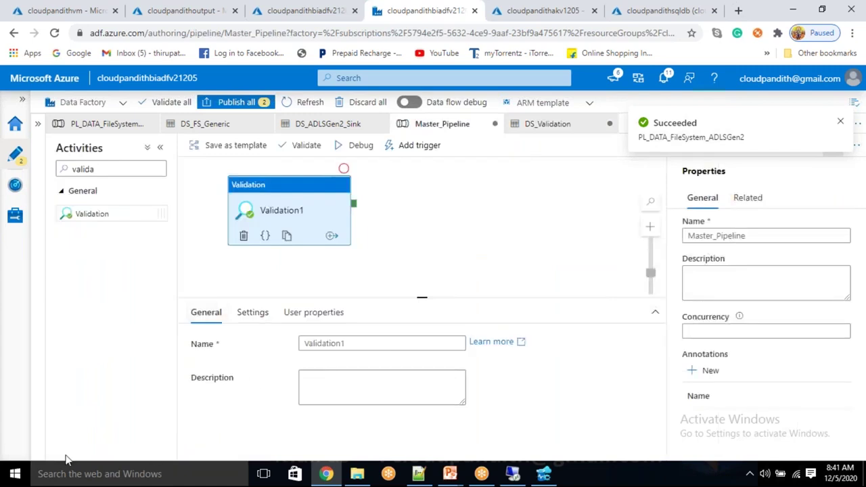
Start a debug run of Master_Pipeline and view its run status in Output.
{"action": "left_click", "coordinate": [253, 312]}
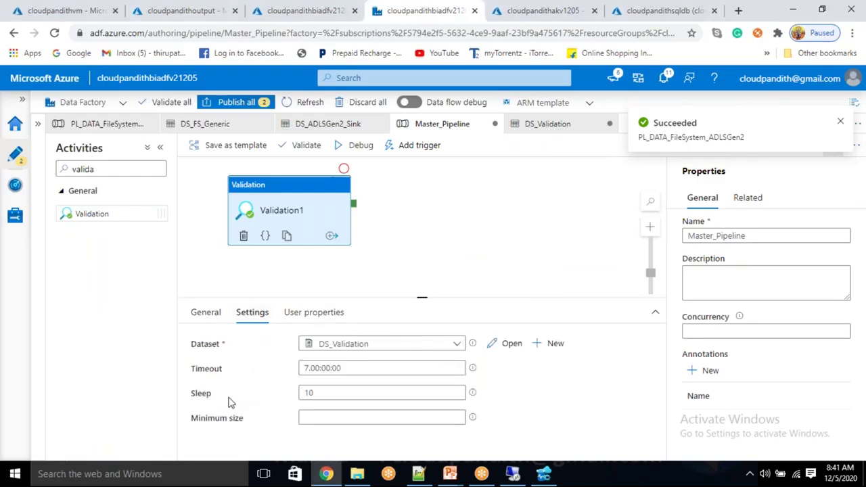
{"action": "left_click", "coordinate": [309, 445]}
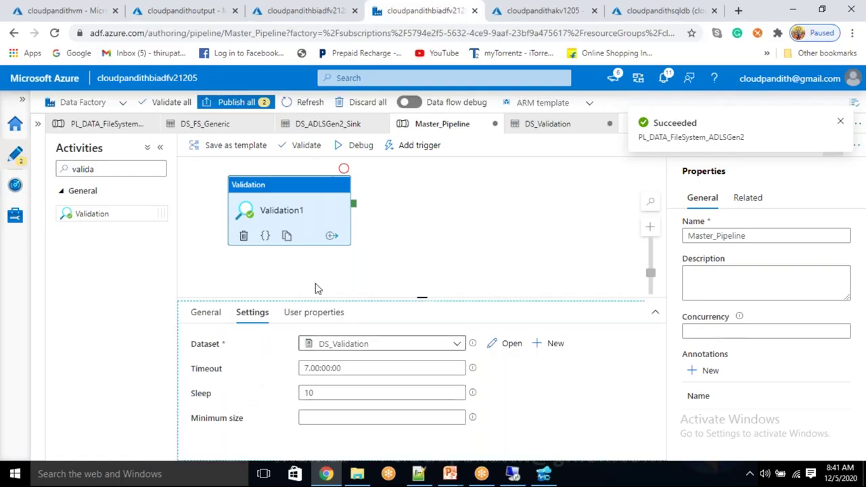
{"action": "left_click_drag", "start_coordinate": [289, 200], "coordinate": [294, 206]}
{"action": "left_click", "coordinate": [360, 147]}
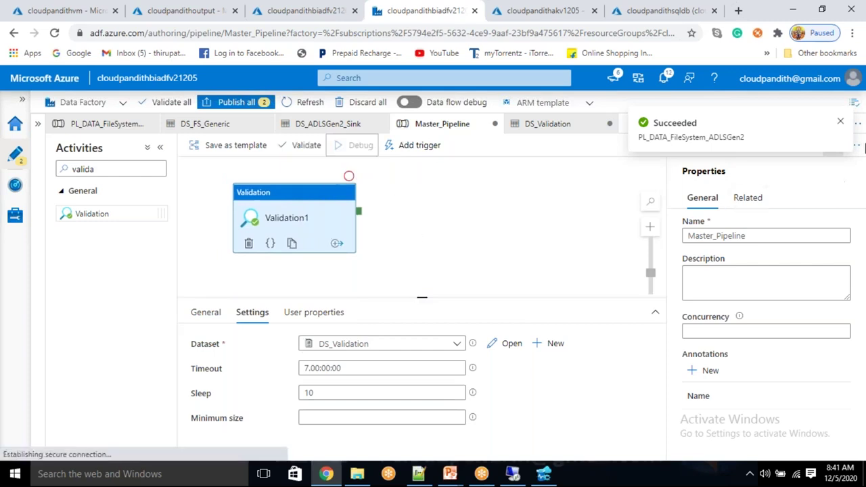
{"action": "left_click", "coordinate": [421, 269]}
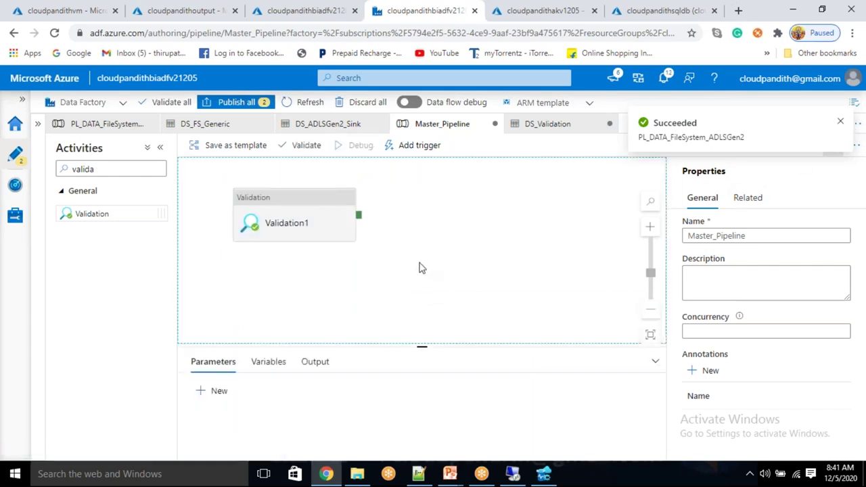
{"action": "left_click", "coordinate": [317, 362]}
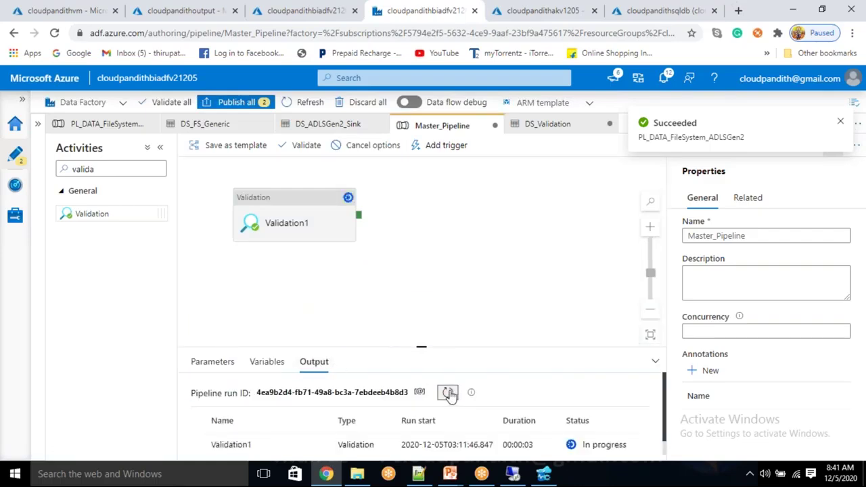
{"action": "left_click_drag", "start_coordinate": [422, 347], "coordinate": [441, 273]}
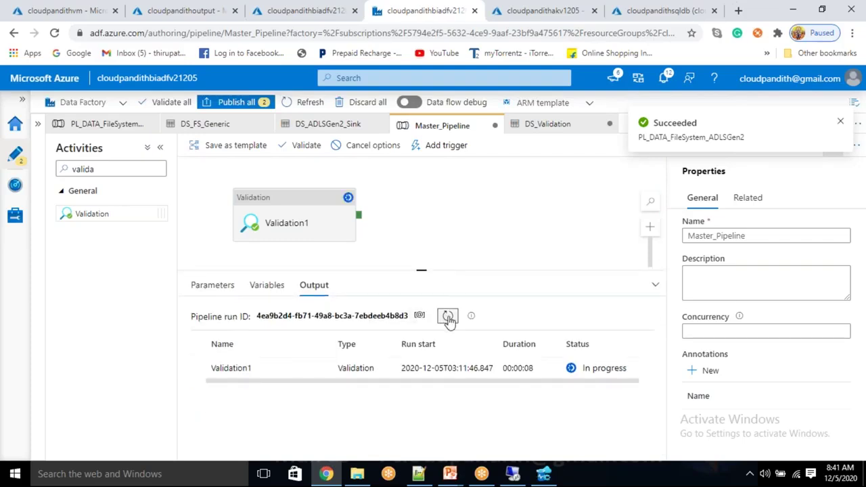
Review Validation1's General, Settings and User properties; add then remove a stray Validation2.
{"action": "left_click", "coordinate": [310, 217]}
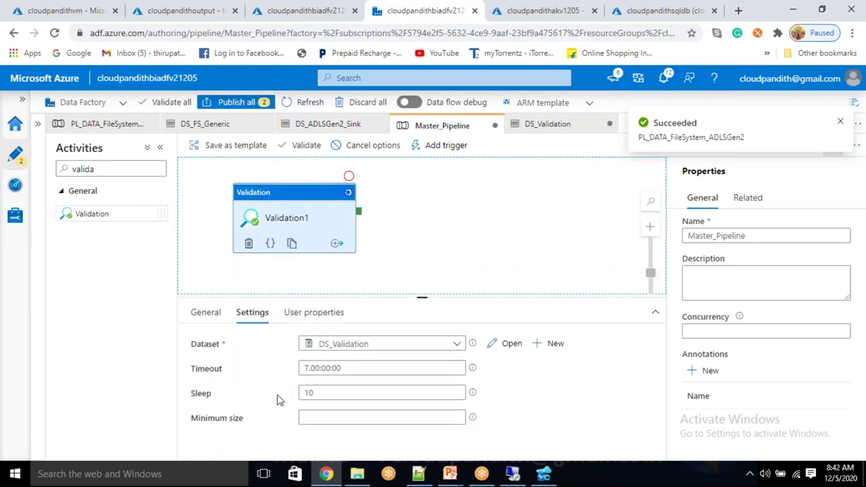
{"action": "left_click", "coordinate": [208, 313]}
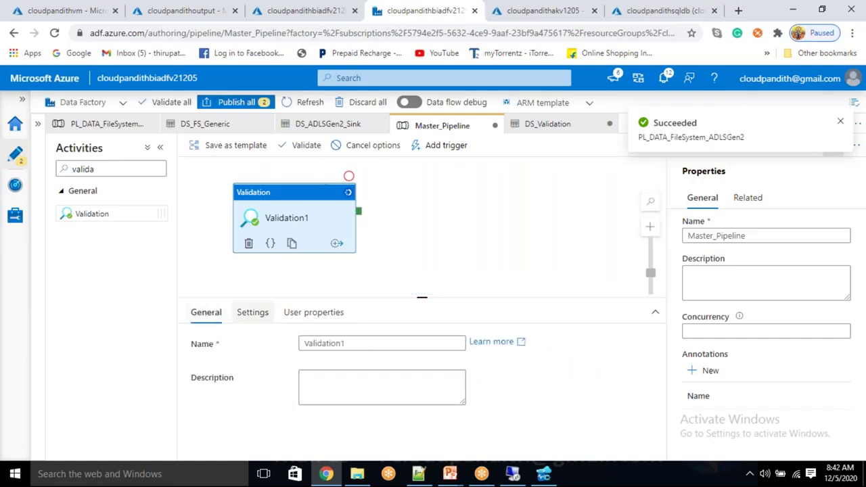
{"action": "left_click", "coordinate": [241, 314]}
{"action": "left_click", "coordinate": [311, 313]}
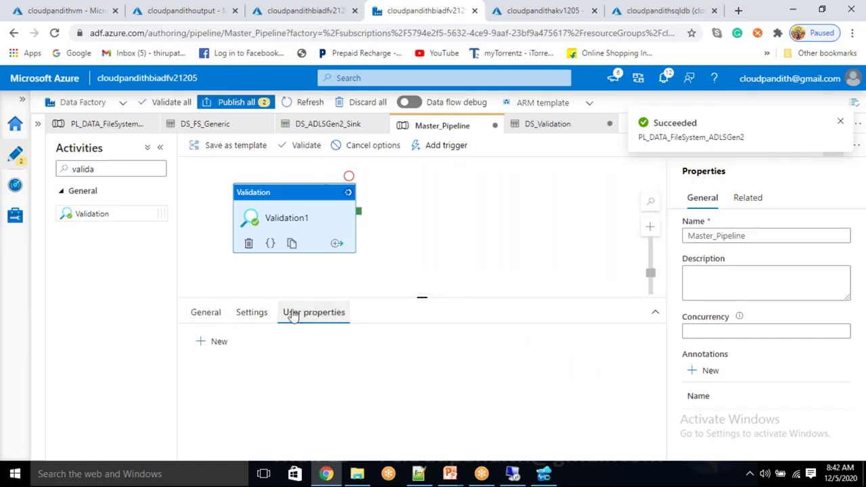
{"action": "left_click", "coordinate": [249, 315]}
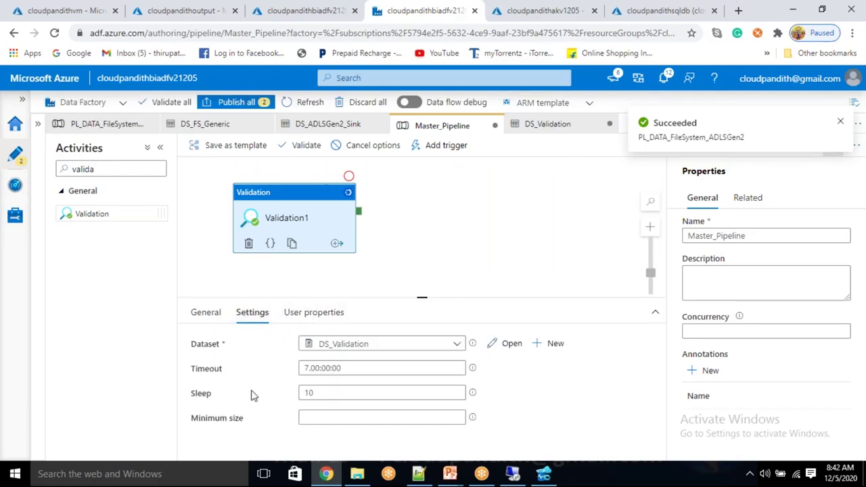
{"action": "left_click_drag", "start_coordinate": [91, 213], "coordinate": [467, 196]}
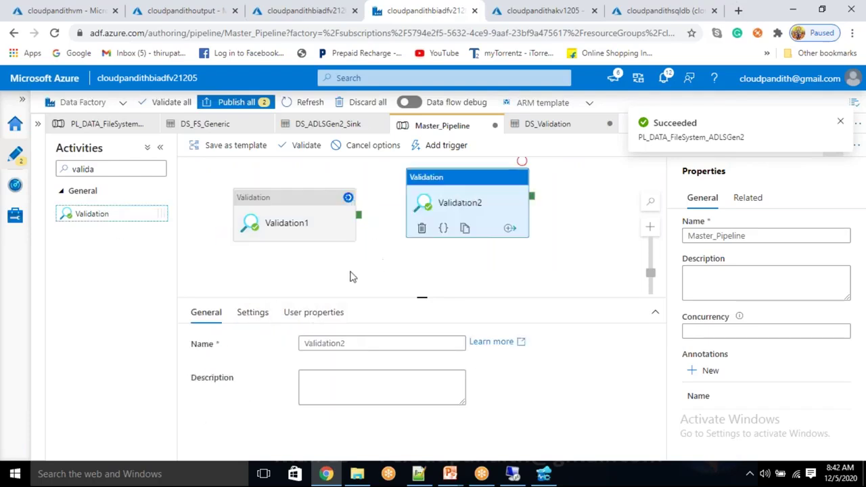
{"action": "left_click", "coordinate": [251, 327]}
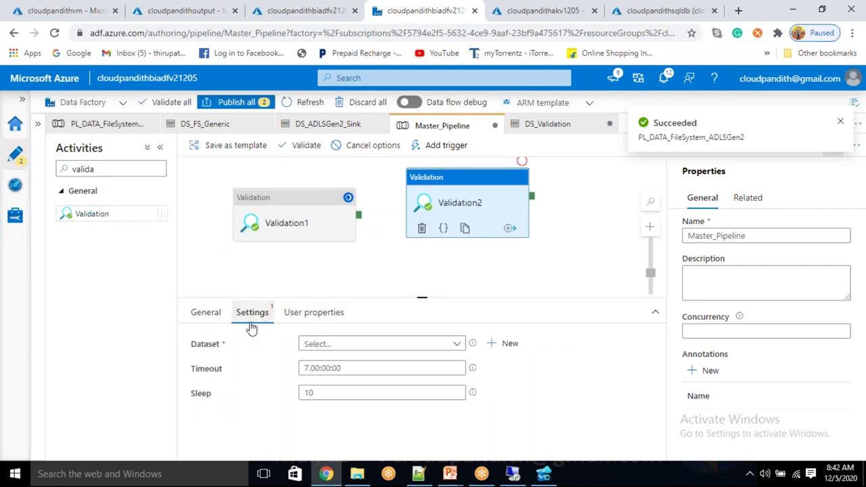
{"action": "left_click", "coordinate": [421, 229]}
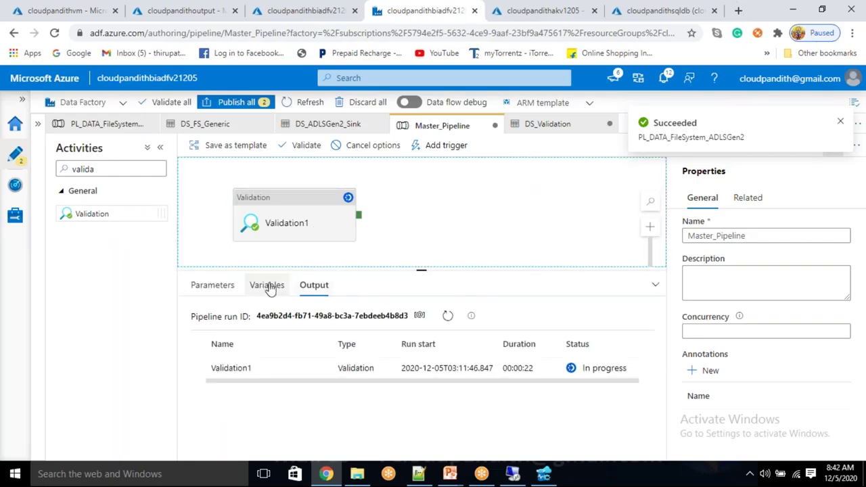
Refresh the in-progress run, confirm Validation1's 7.00:00:00 timeout, and switch to the remote VM.
{"action": "left_click", "coordinate": [268, 286]}
{"action": "left_click", "coordinate": [299, 220]}
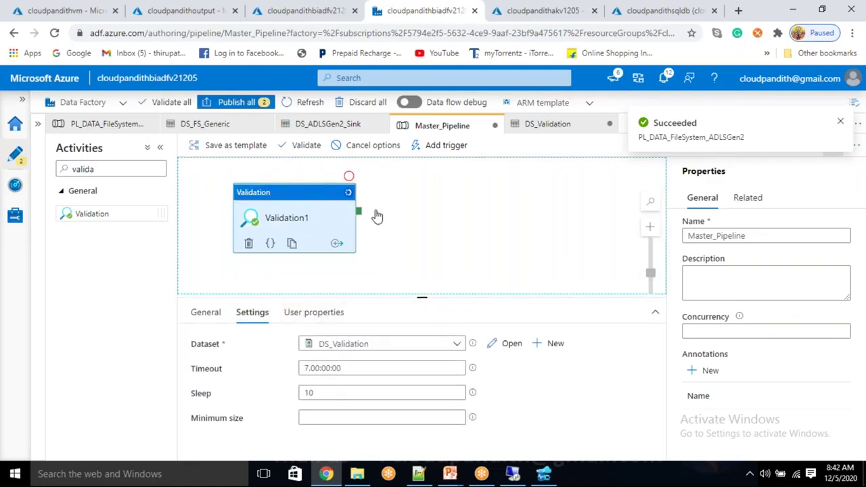
{"action": "left_click", "coordinate": [411, 220]}
{"action": "left_click", "coordinate": [298, 210]}
{"action": "left_click", "coordinate": [521, 246]}
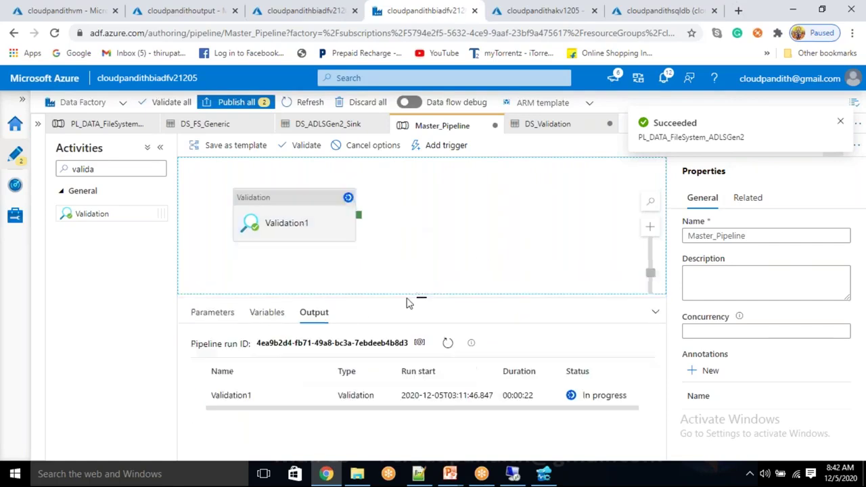
{"action": "left_click", "coordinate": [447, 316]}
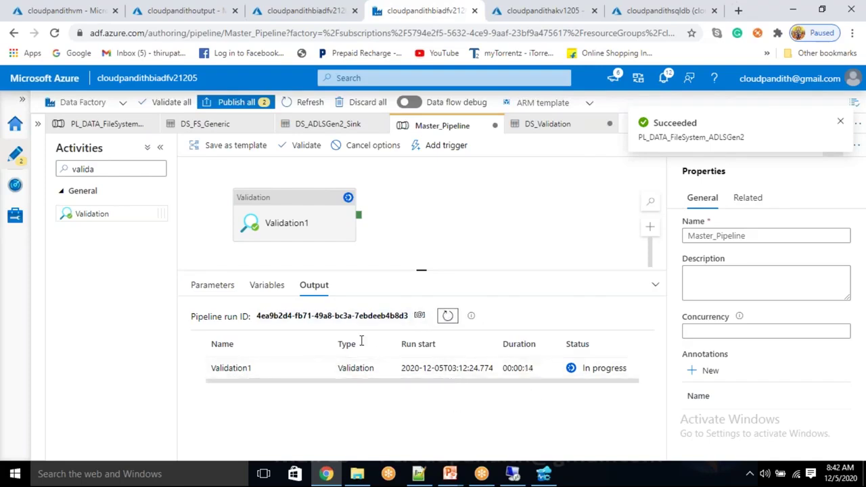
{"action": "left_click", "coordinate": [277, 210]}
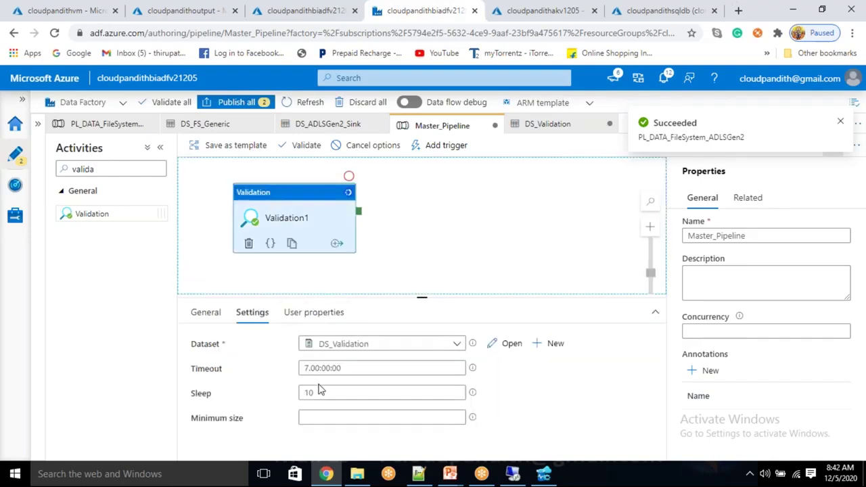
{"action": "left_click_drag", "start_coordinate": [305, 366], "coordinate": [293, 371]}
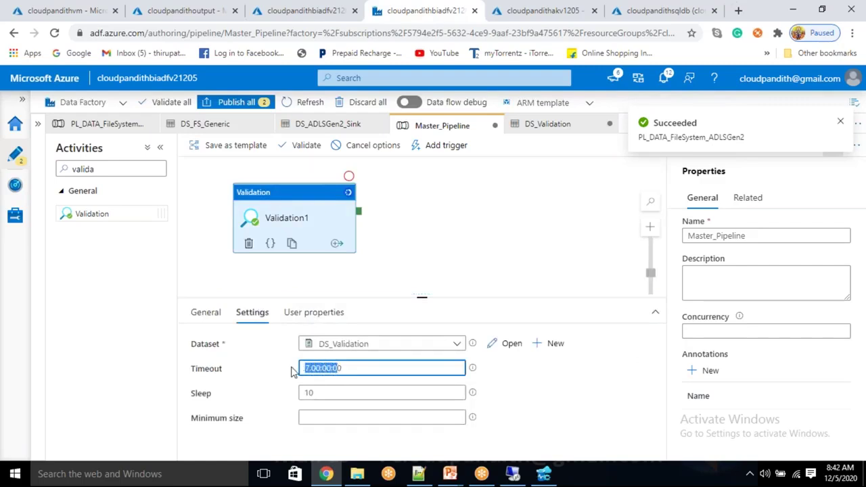
{"action": "left_click", "coordinate": [514, 368]}
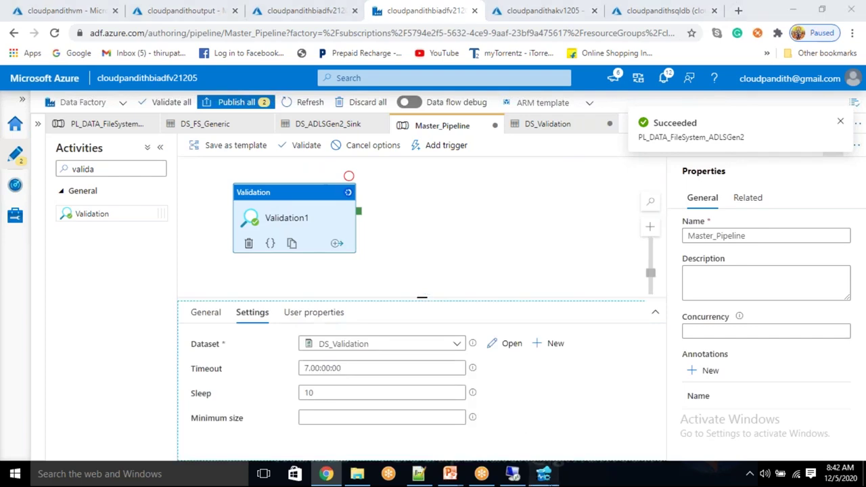
{"action": "left_click", "coordinate": [516, 475]}
{"action": "left_click", "coordinate": [515, 475]}
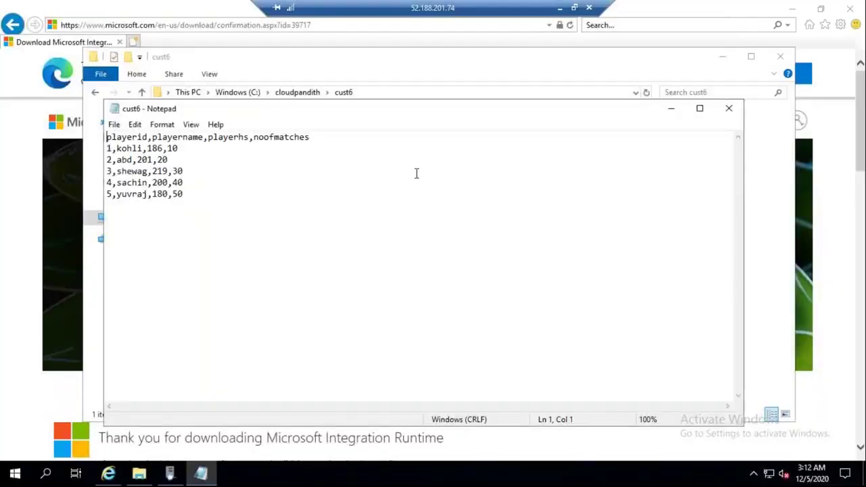
Close the cust6 file and create a folder named success under cloudpandith.
{"action": "left_click", "coordinate": [730, 111]}
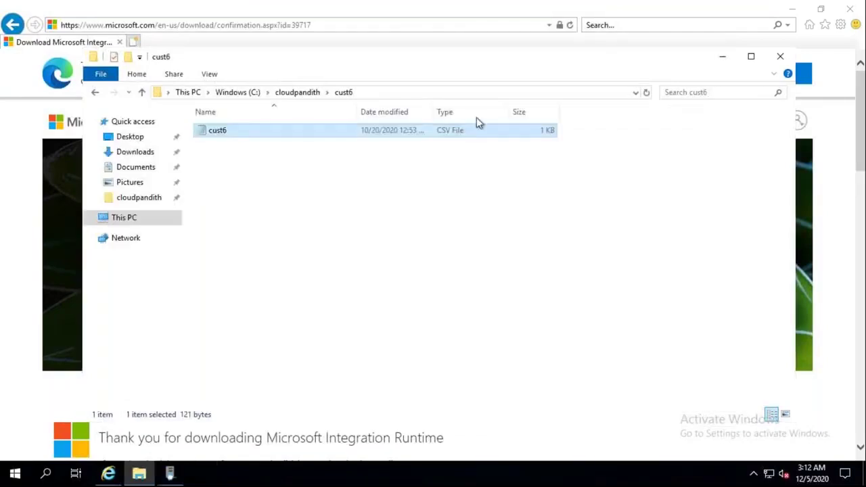
{"action": "left_click", "coordinate": [300, 95]}
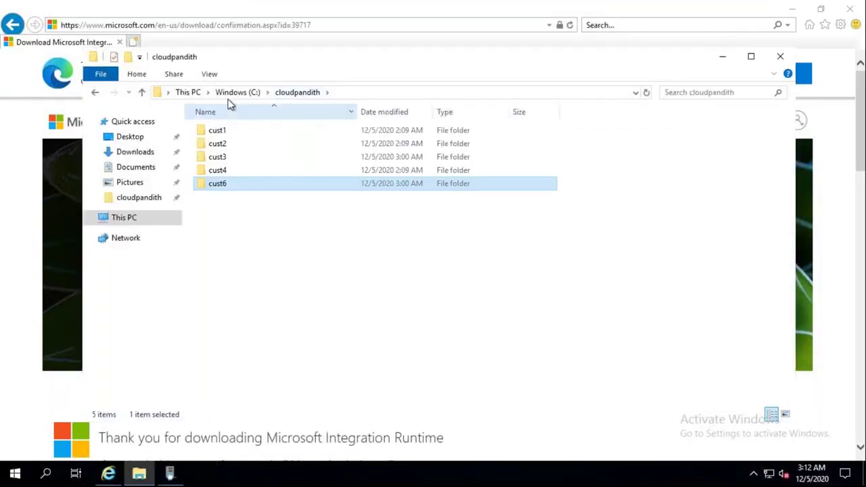
{"action": "right_click", "coordinate": [235, 226]}
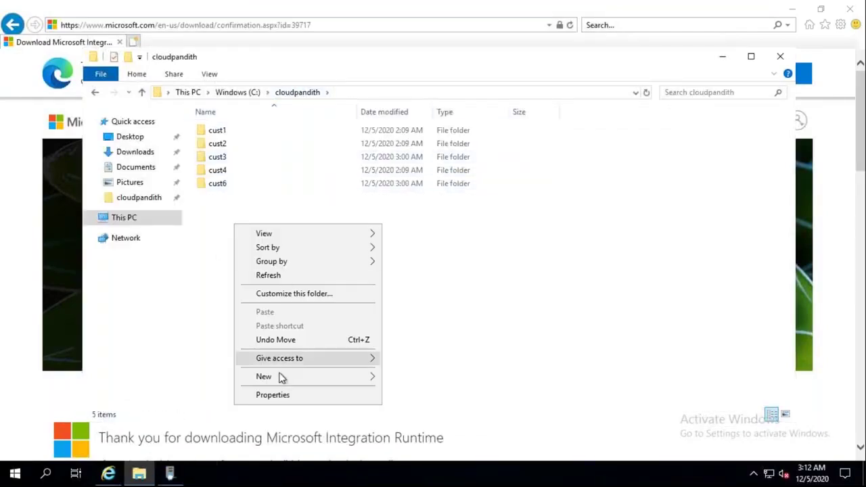
{"action": "mouse_move", "coordinate": [280, 377]}
{"action": "left_click", "coordinate": [410, 378]}
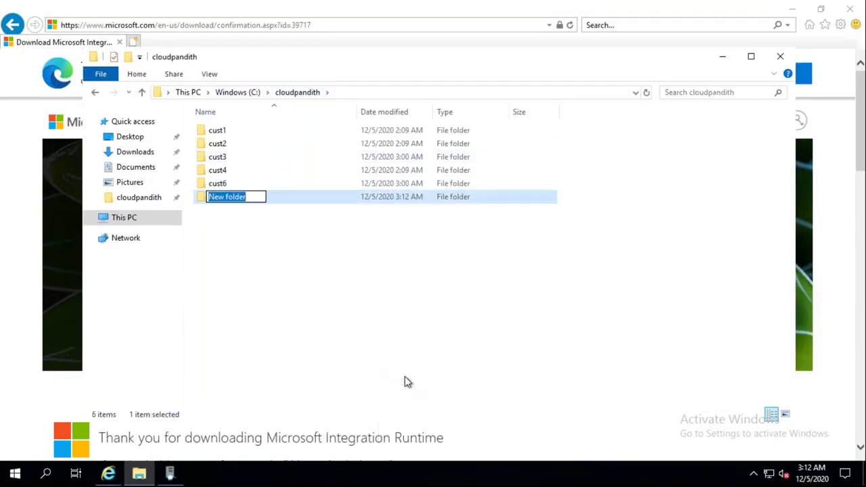
{"action": "key", "text": "BackSpace"}
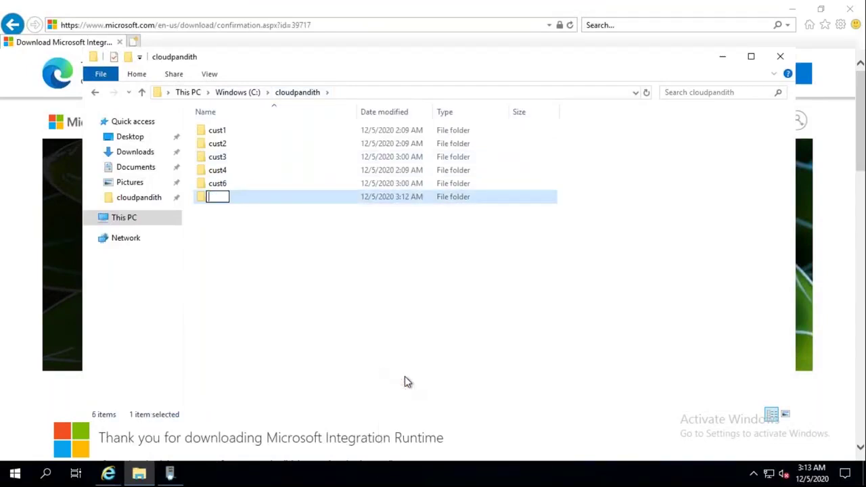
{"action": "type", "text": "success"}
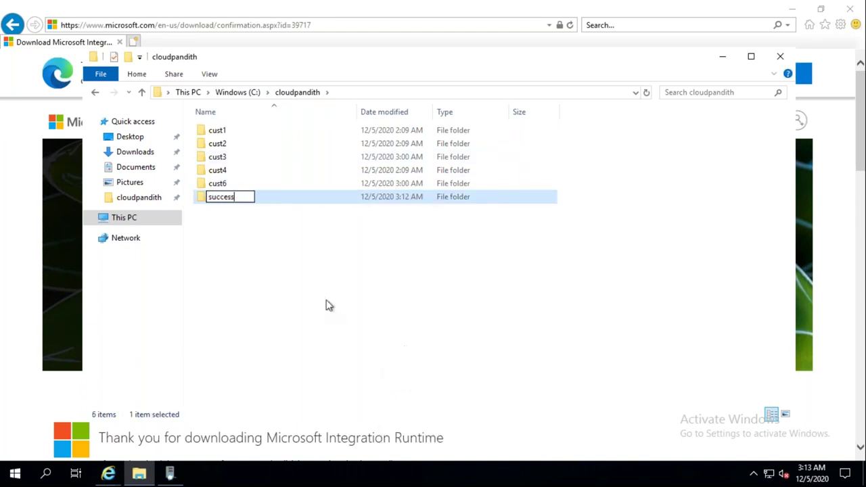
{"action": "left_click", "coordinate": [328, 306]}
Copy the cust6 CSV into success, rename it success, and minimize the remote session.
{"action": "double_click", "coordinate": [264, 184]}
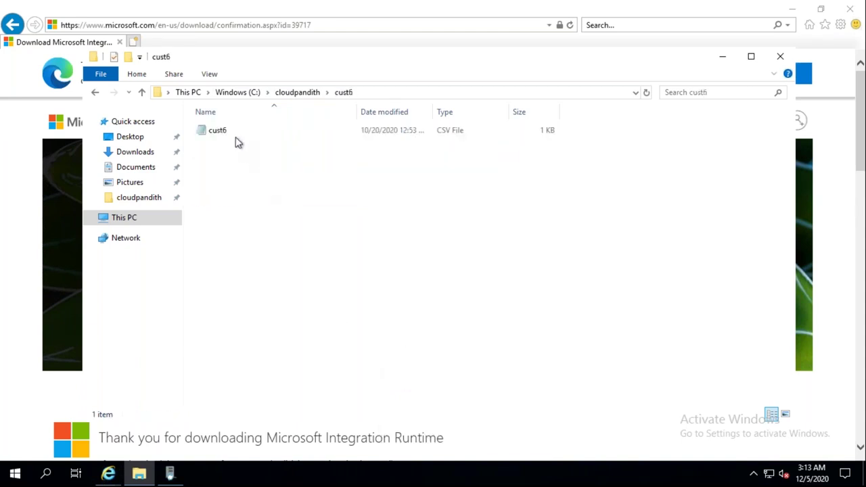
{"action": "left_click", "coordinate": [239, 135]}
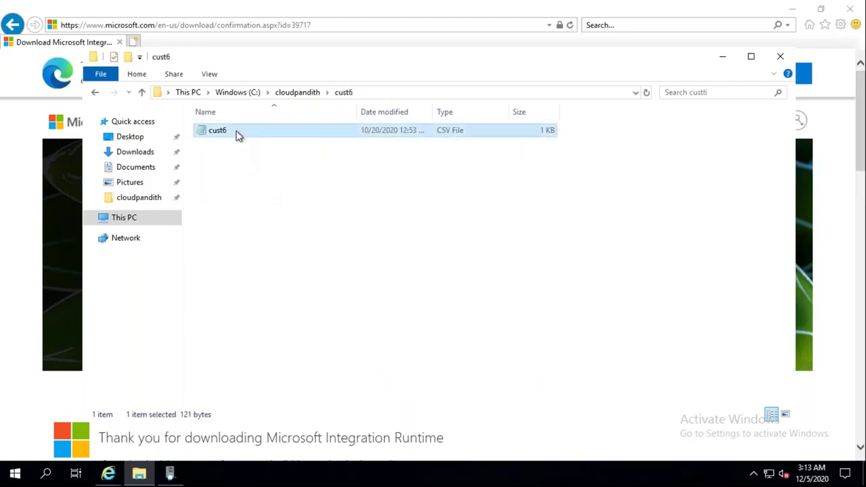
{"action": "left_click", "coordinate": [291, 94]}
{"action": "double_click", "coordinate": [237, 192]}
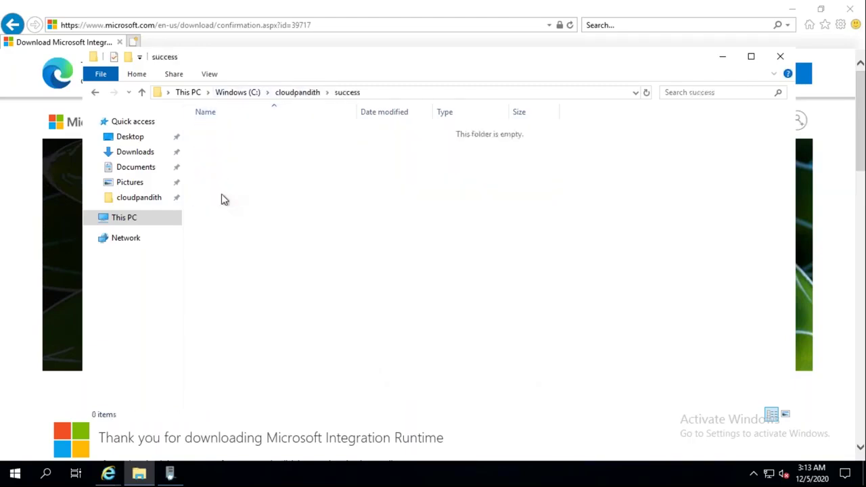
{"action": "key", "text": "ctrl+v"}
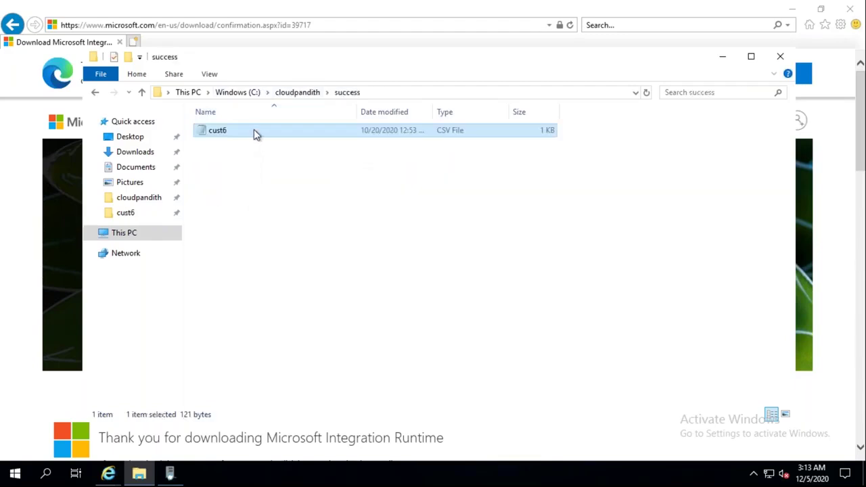
{"action": "right_click", "coordinate": [254, 129]}
{"action": "left_click", "coordinate": [298, 294]}
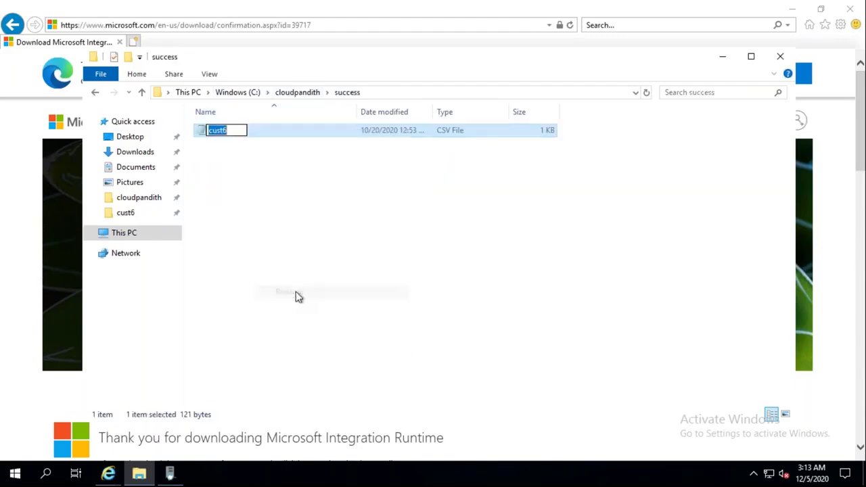
{"action": "type", "text": "success"}
{"action": "left_click", "coordinate": [17, 299]}
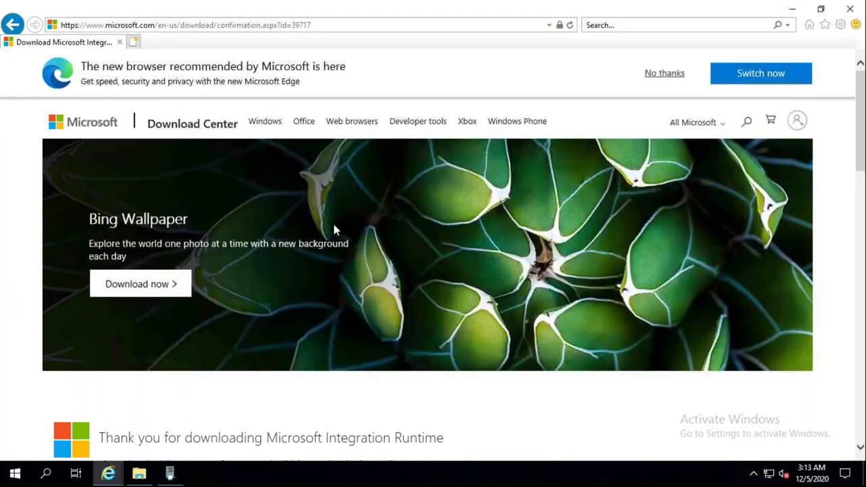
{"action": "left_click", "coordinate": [141, 477]}
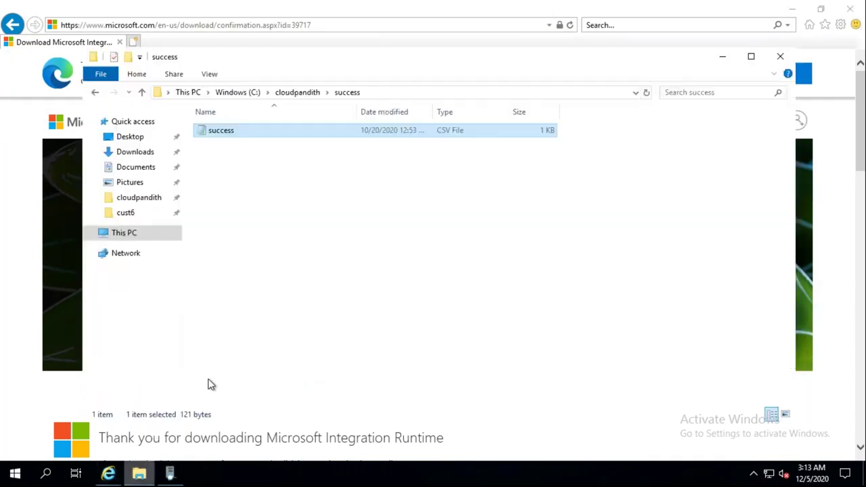
{"action": "left_click", "coordinate": [295, 93]}
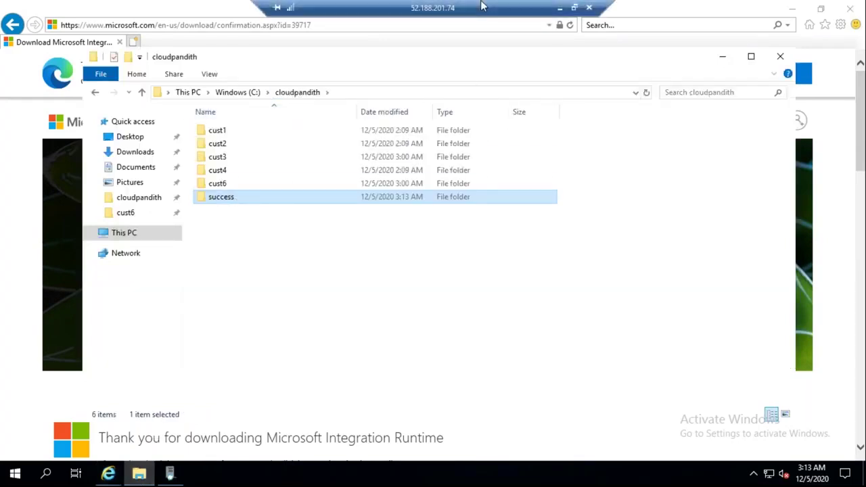
{"action": "left_click", "coordinate": [561, 8]}
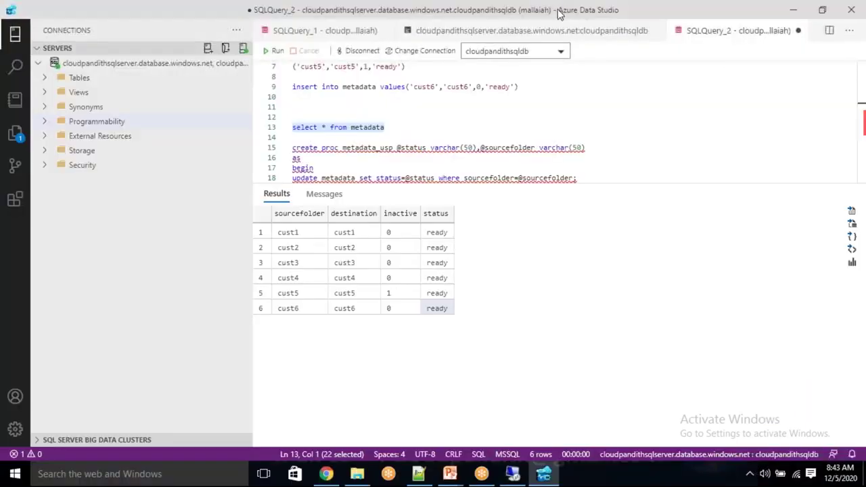
Back in Data Factory, refresh the run and inspect Validation1's input and its timeout value.
{"action": "left_click", "coordinate": [326, 474]}
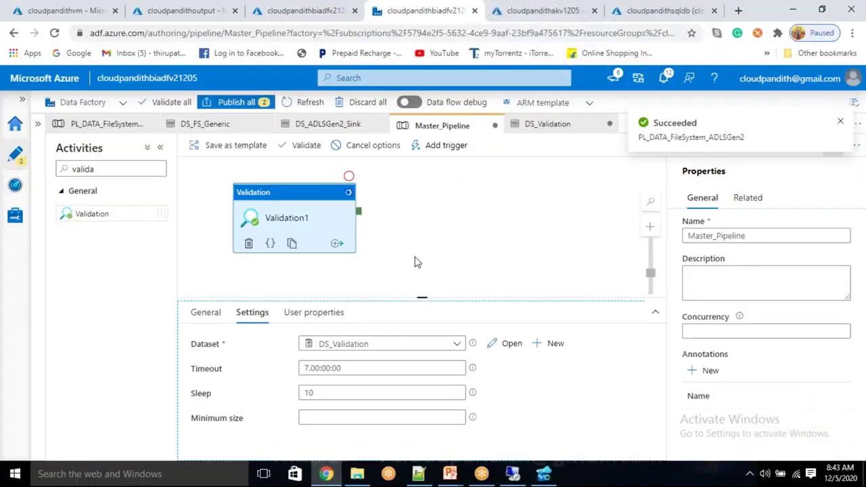
{"action": "left_click", "coordinate": [413, 225]}
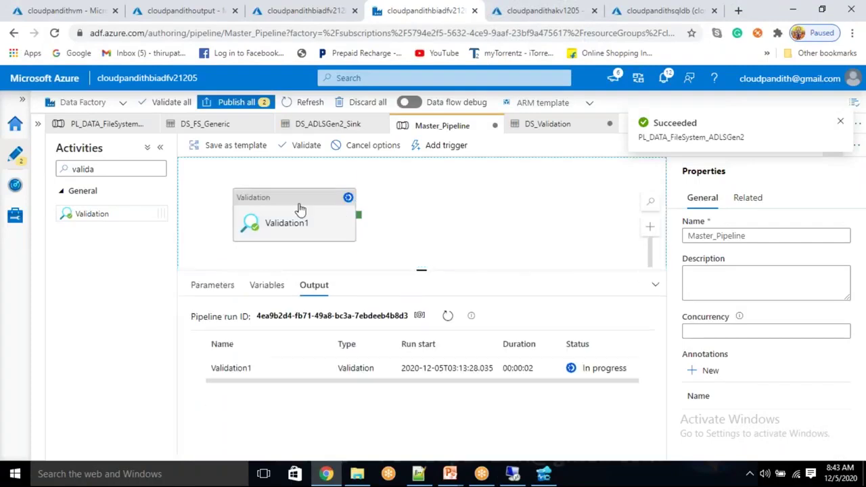
{"action": "left_click", "coordinate": [409, 280]}
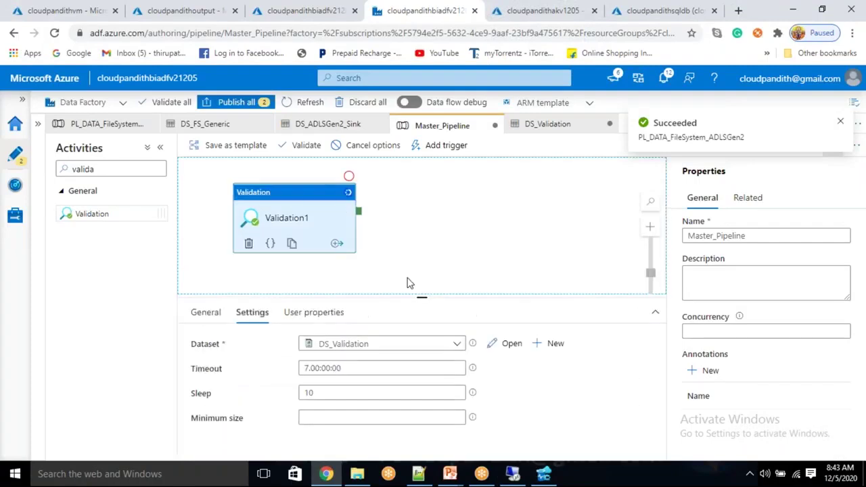
{"action": "left_click", "coordinate": [437, 242]}
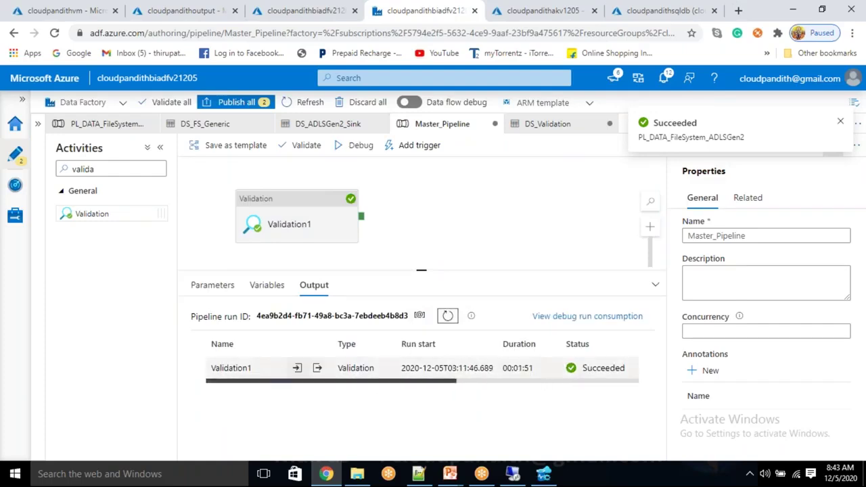
{"action": "left_click", "coordinate": [297, 367]}
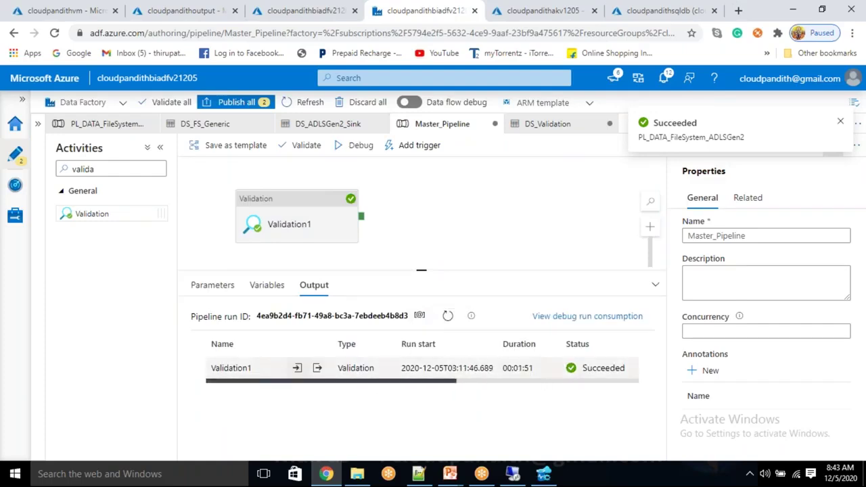
{"action": "left_click", "coordinate": [297, 367]}
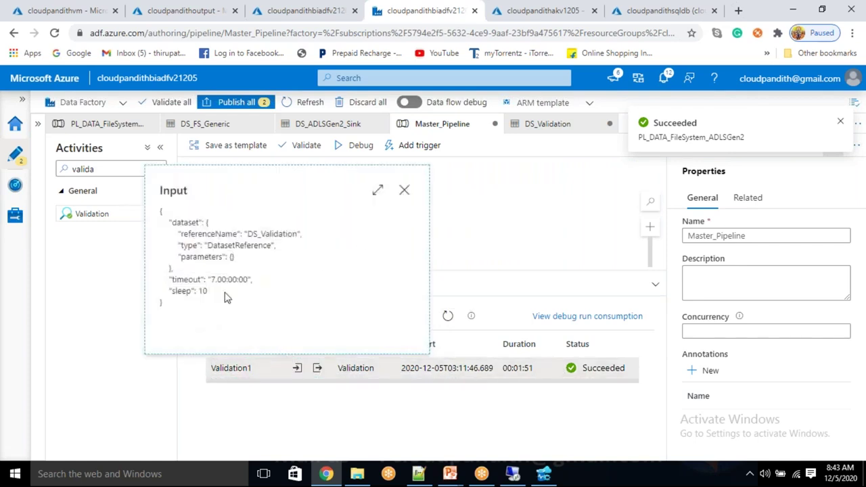
{"action": "left_click_drag", "start_coordinate": [226, 279], "coordinate": [237, 279]}
{"action": "left_click", "coordinate": [404, 190]}
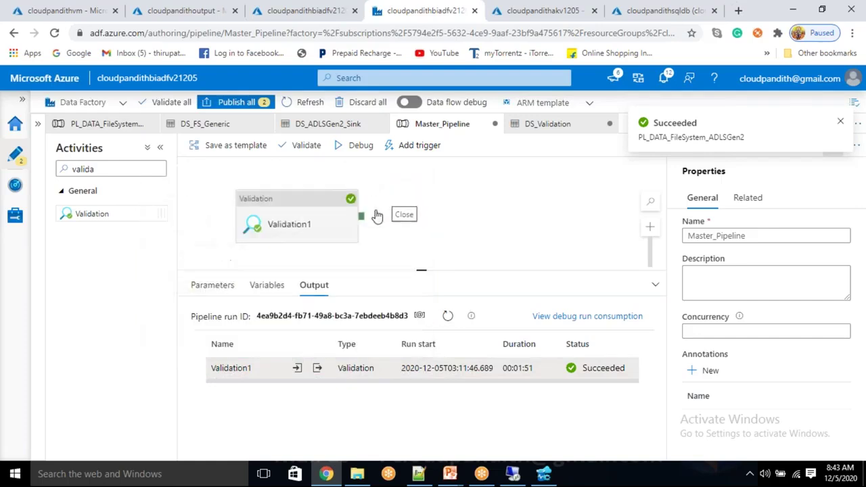
Inspect Validation1's output, confirming the exists value is true.
{"action": "left_click", "coordinate": [318, 368]}
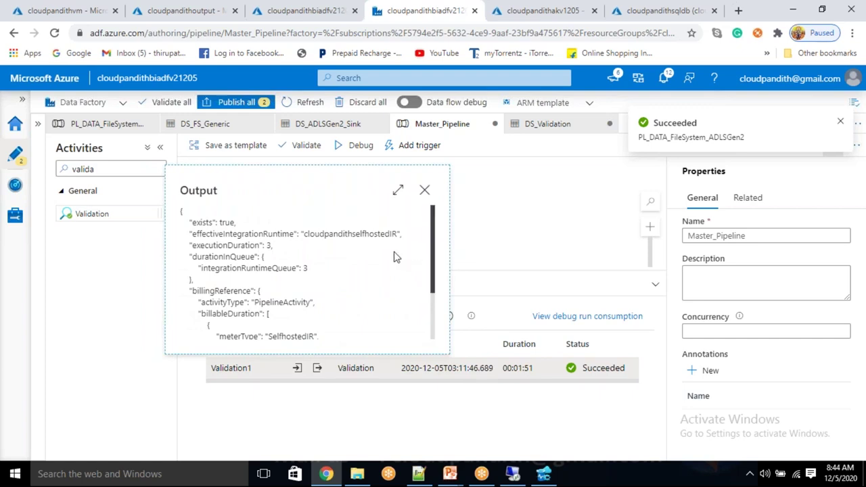
{"action": "left_click_drag", "start_coordinate": [231, 222], "coordinate": [236, 223]}
{"action": "left_click", "coordinate": [293, 222]}
{"action": "left_click_drag", "start_coordinate": [218, 224], "coordinate": [234, 222]}
{"action": "left_click", "coordinate": [272, 214]}
{"action": "left_click", "coordinate": [424, 190]}
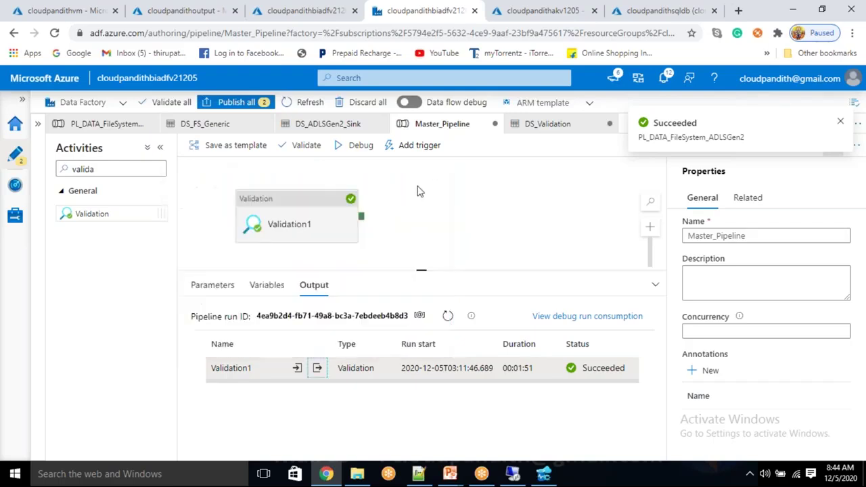
Debug Master_Pipeline again, refresh until Validation1 succeeds, and clear the Activities search.
{"action": "left_click", "coordinate": [303, 223]}
{"action": "left_click", "coordinate": [363, 151]}
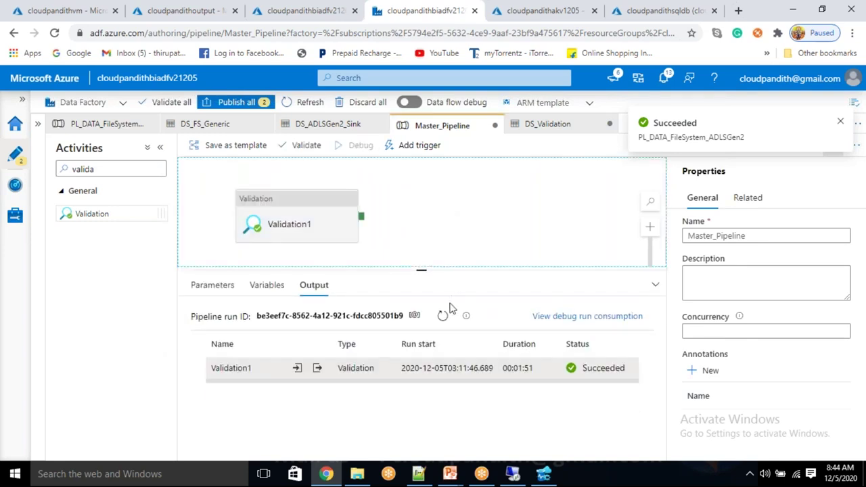
{"action": "left_click", "coordinate": [443, 318]}
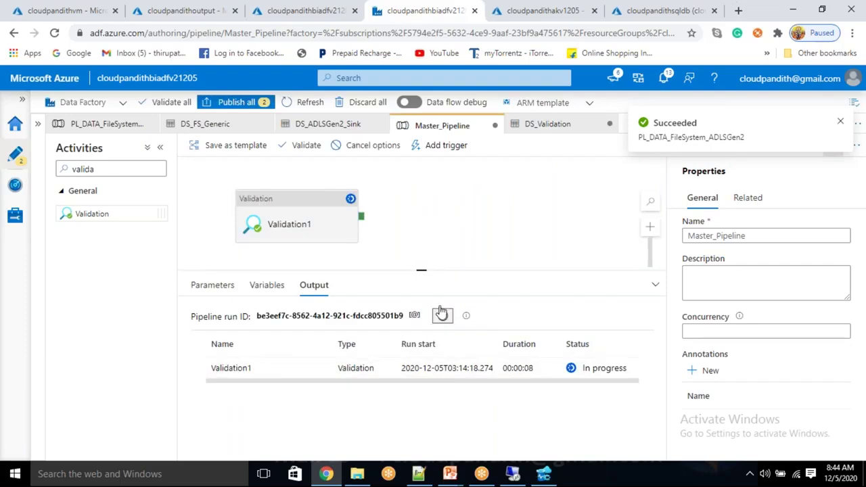
{"action": "left_click", "coordinate": [444, 318]}
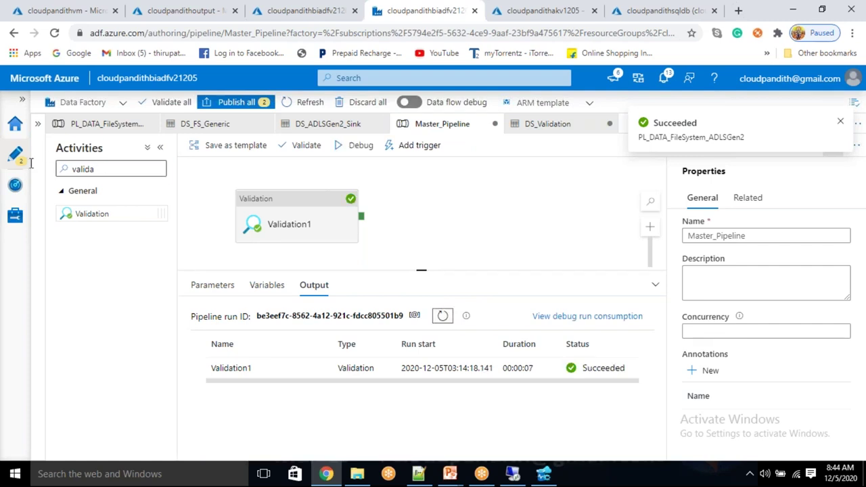
{"action": "key", "text": "ctrl+a"}
{"action": "key", "text": "BackSpace"}
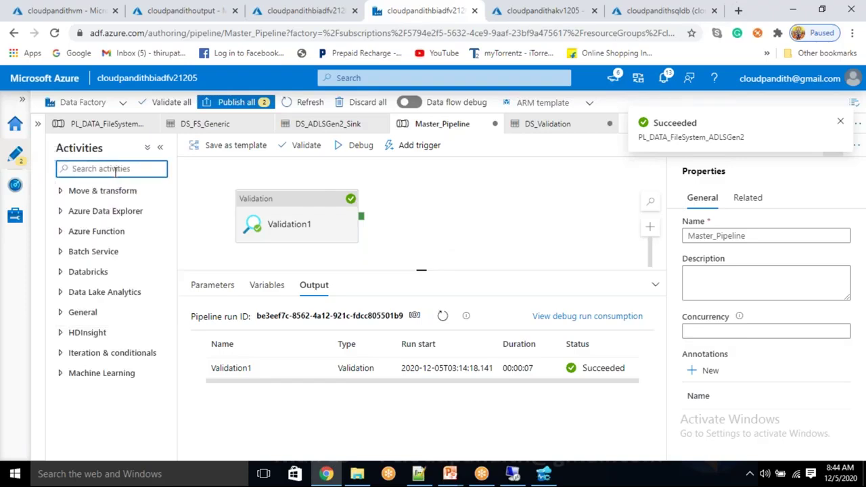
Add Execute Pipeline1 after Validation1's success, set to invoke PL_DATA_FileSystem_ADLSGen2.
{"action": "type", "text": "pipeline"}
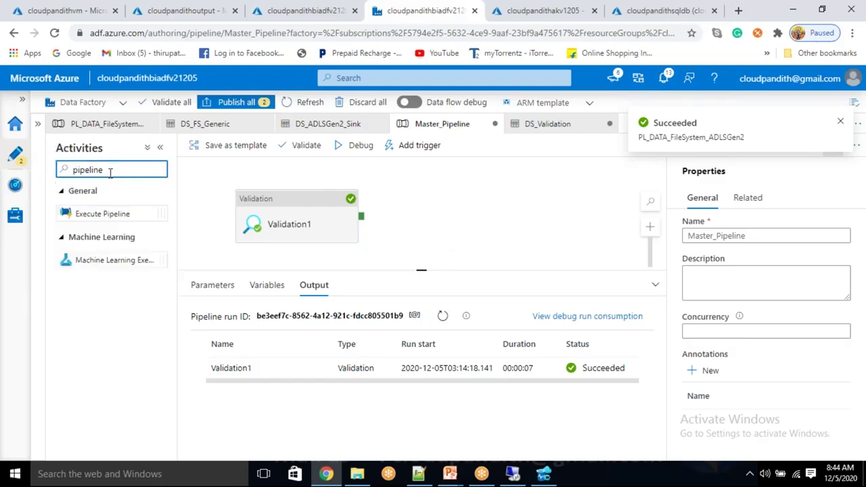
{"action": "left_click_drag", "start_coordinate": [110, 213], "coordinate": [493, 216]}
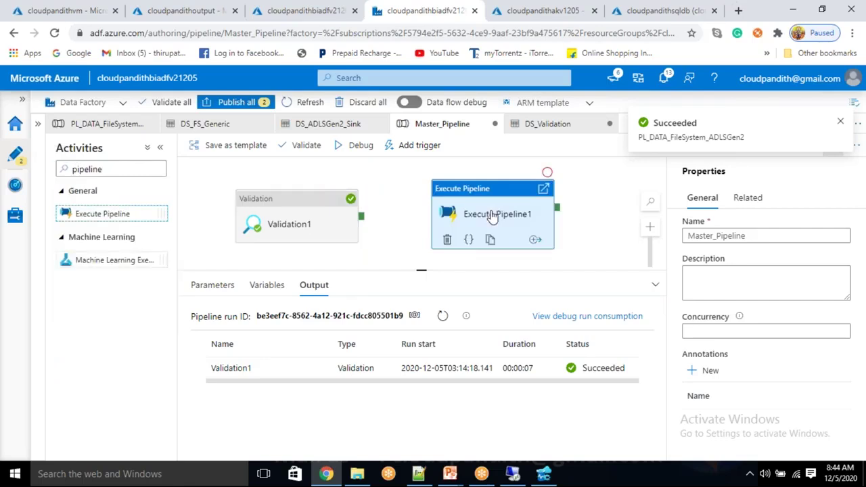
{"action": "left_click_drag", "start_coordinate": [361, 216], "coordinate": [482, 227]}
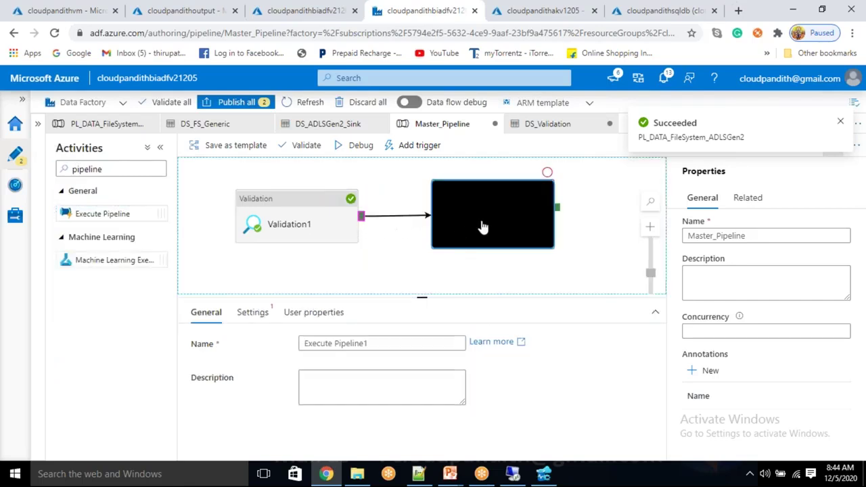
{"action": "left_click", "coordinate": [346, 242]}
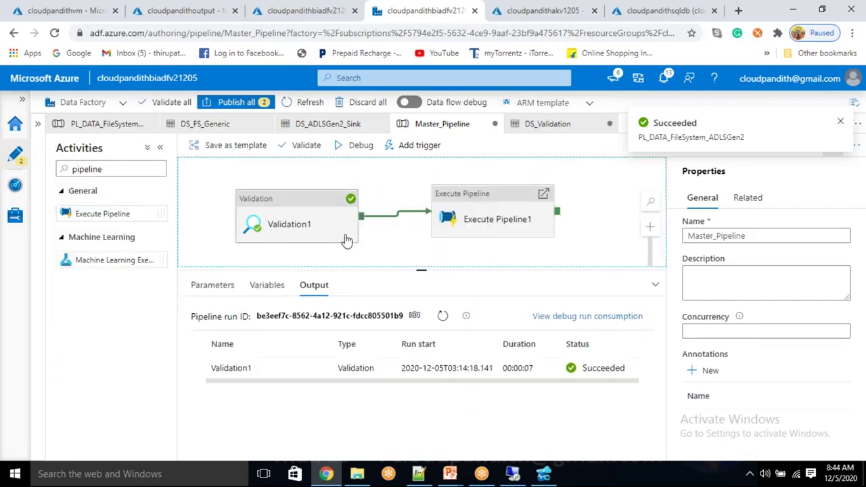
{"action": "left_click", "coordinate": [478, 218]}
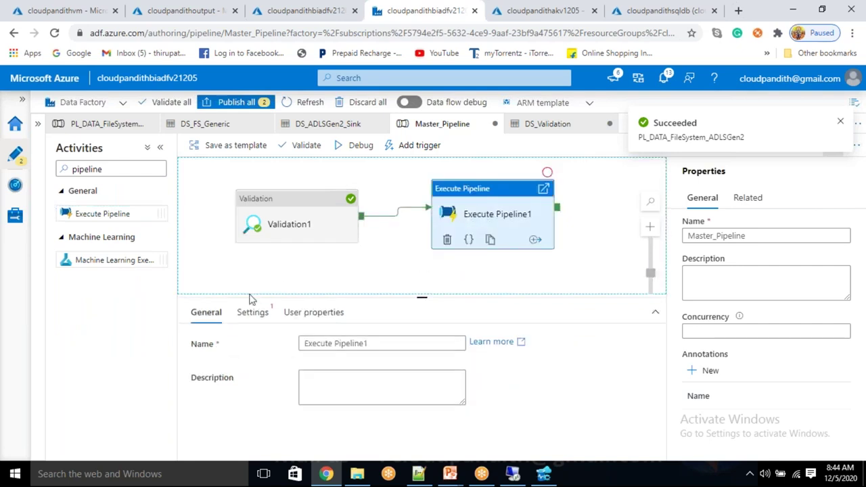
{"action": "left_click", "coordinate": [254, 323]}
{"action": "left_click", "coordinate": [365, 347]}
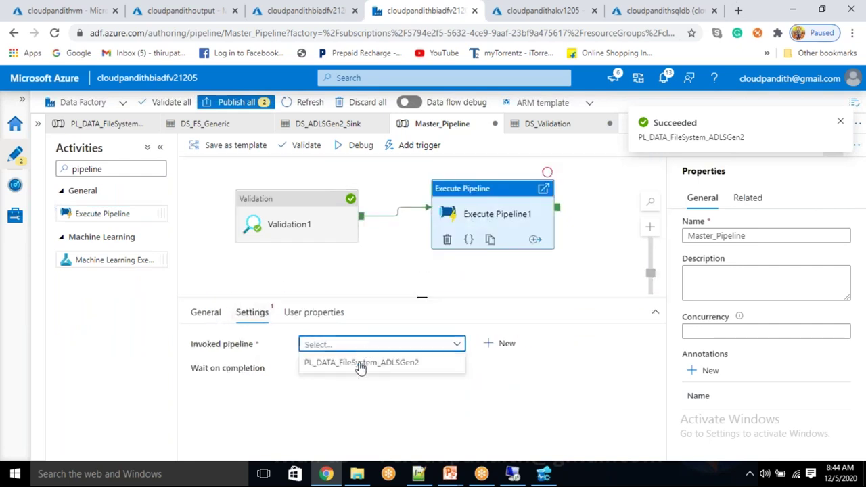
{"action": "left_click", "coordinate": [364, 364]}
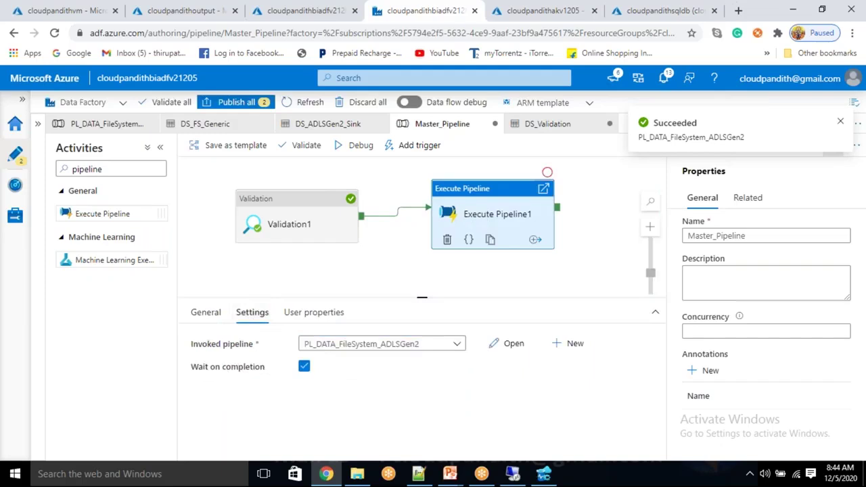
{"action": "left_click_drag", "start_coordinate": [466, 217], "coordinate": [447, 218]}
Place a Delete activity right of Execute Pipeline1 and link Execute Pipeline1's success output to it.
{"action": "left_click_drag", "start_coordinate": [112, 170], "coordinate": [48, 172]}
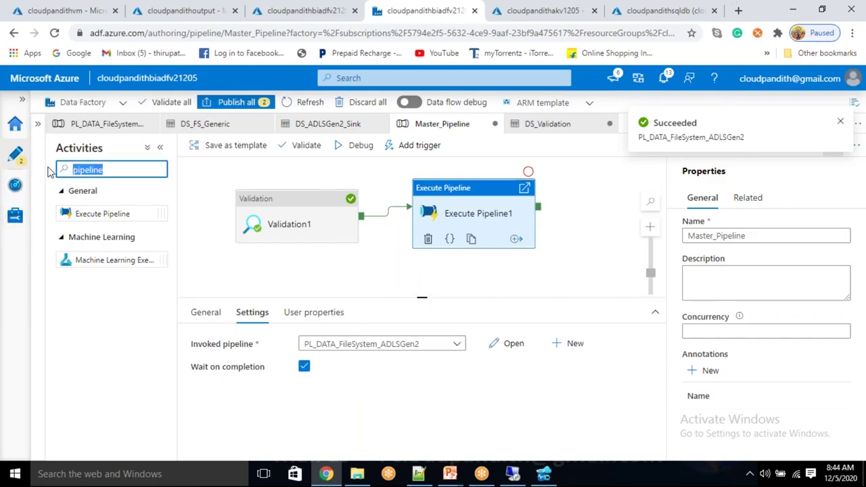
{"action": "type", "text": "delete"}
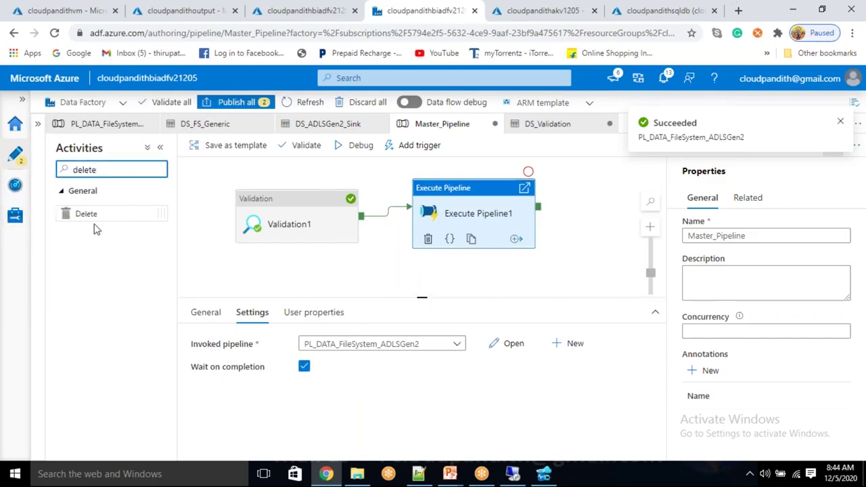
{"action": "left_click_drag", "start_coordinate": [93, 215], "coordinate": [593, 212]}
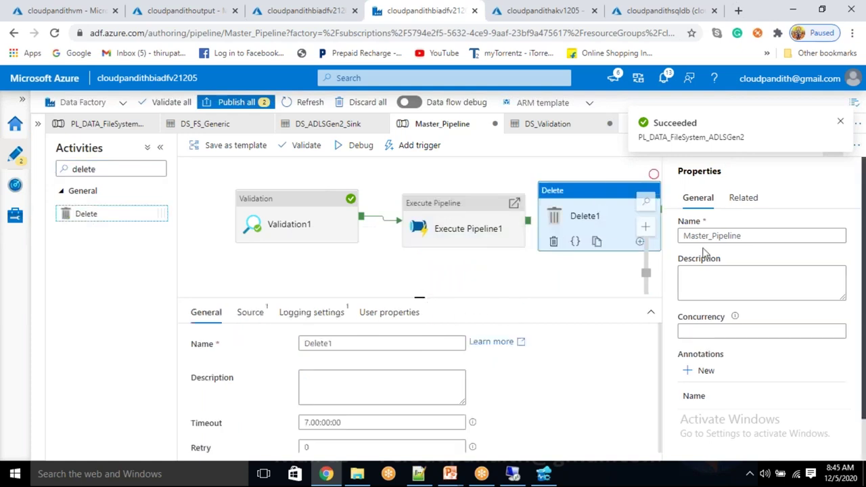
{"action": "left_click_drag", "start_coordinate": [458, 277], "coordinate": [394, 253]}
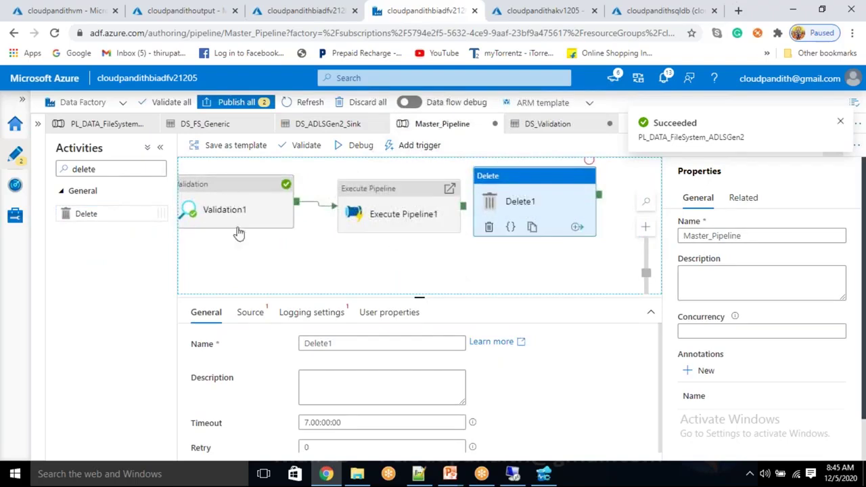
{"action": "left_click", "coordinate": [415, 212]}
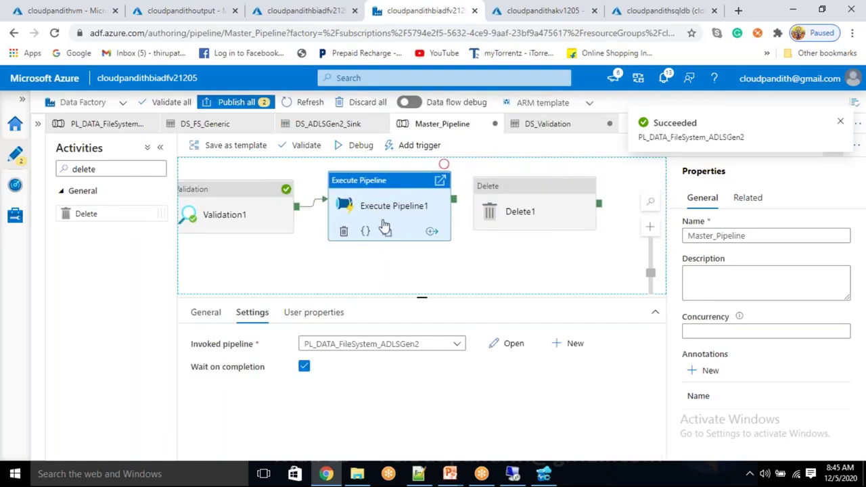
{"action": "left_click", "coordinate": [532, 207]}
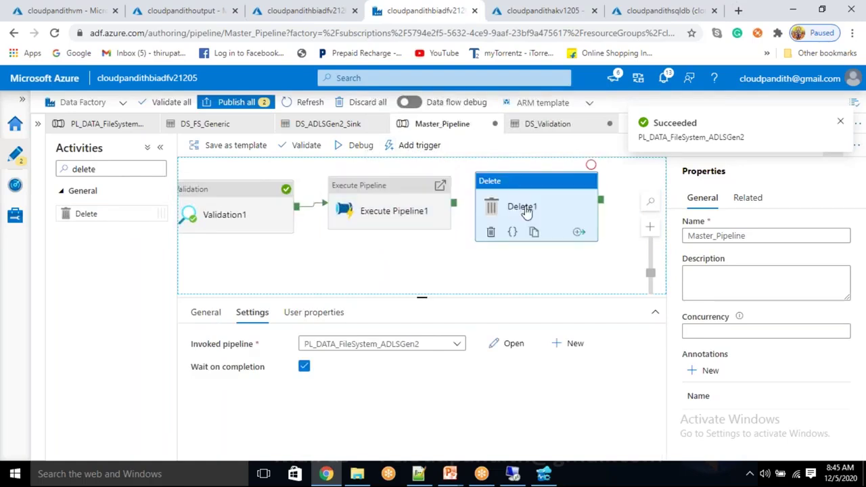
{"action": "left_click_drag", "start_coordinate": [531, 207], "coordinate": [546, 208]}
{"action": "left_click_drag", "start_coordinate": [456, 212], "coordinate": [532, 212]}
{"action": "left_click", "coordinate": [532, 213]}
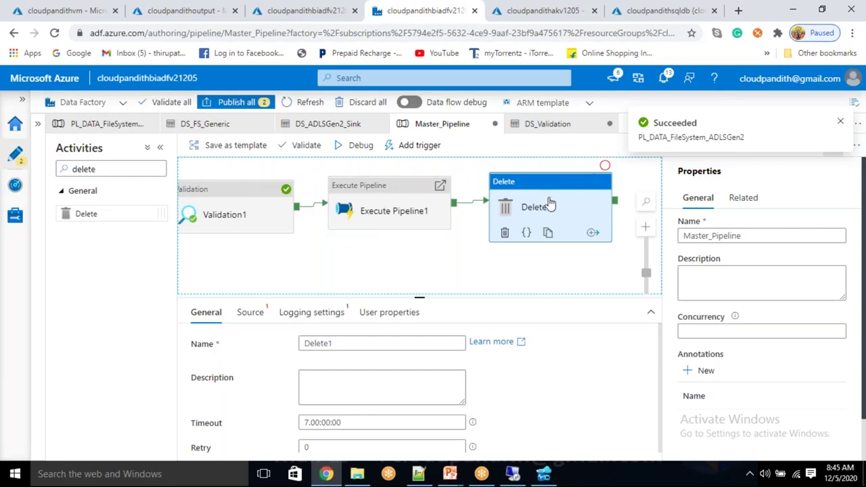
Give Delete1 the DS_Validation source, keep the dataset's file path, and disable logging.
{"action": "left_click", "coordinate": [250, 313]}
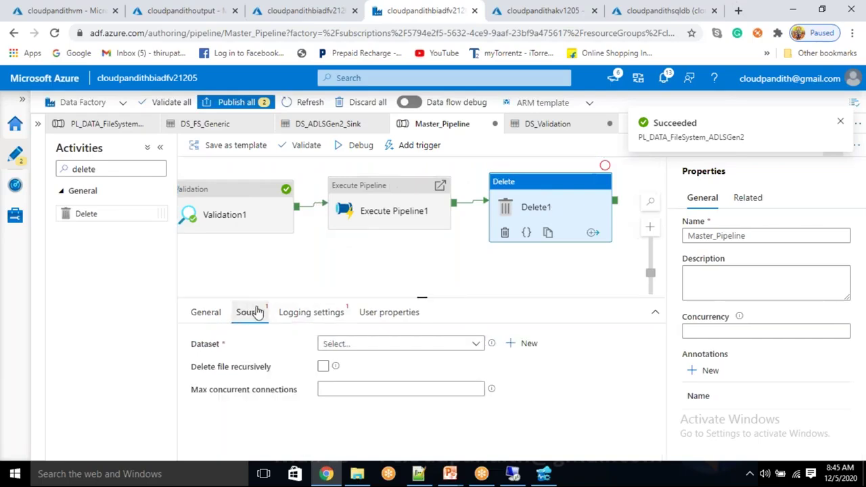
{"action": "left_click", "coordinate": [477, 346]}
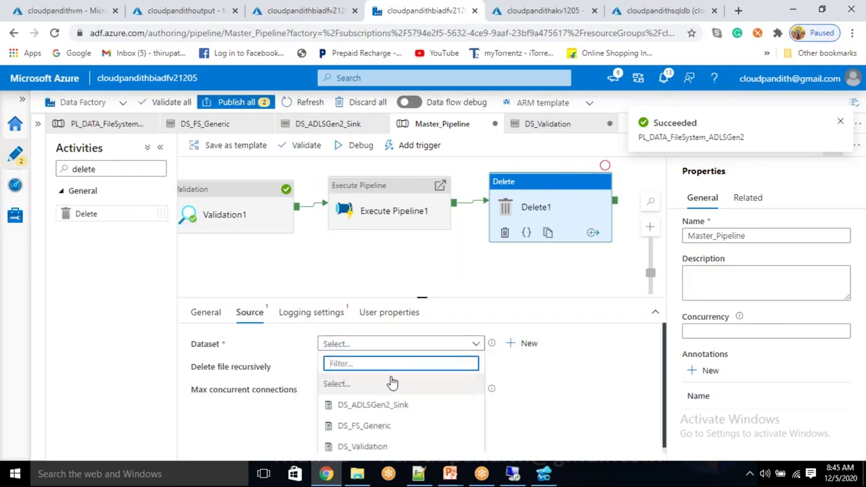
{"action": "left_click", "coordinate": [369, 445]}
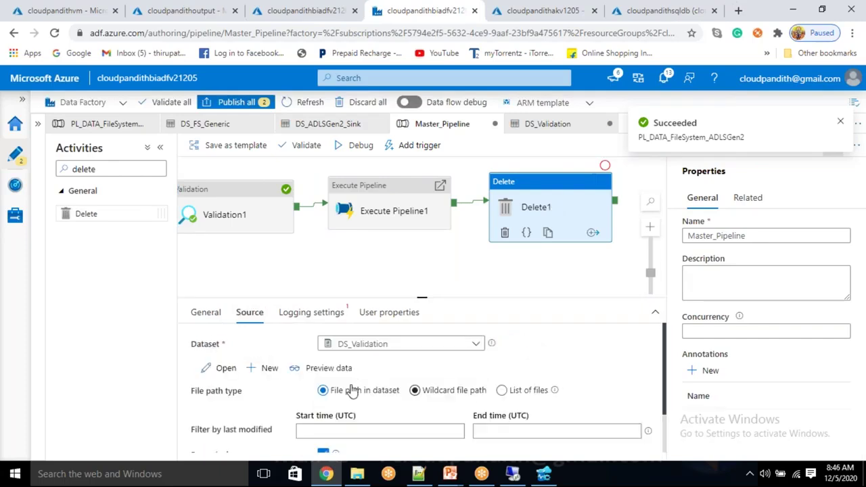
{"action": "left_click", "coordinate": [415, 390]}
{"action": "left_click", "coordinate": [415, 391]}
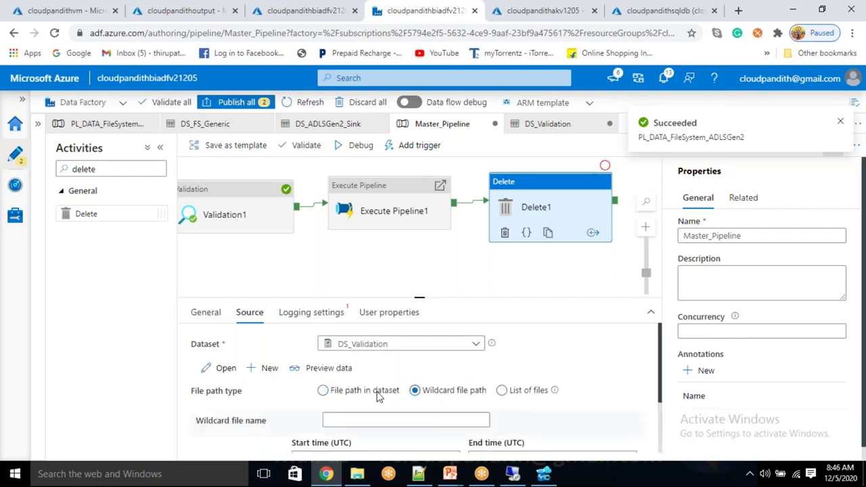
{"action": "left_click", "coordinate": [331, 399]}
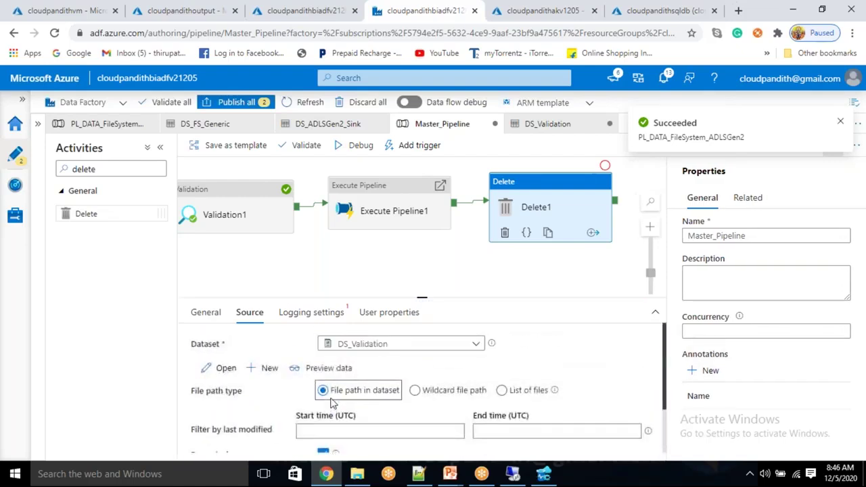
{"action": "left_click", "coordinate": [309, 313]}
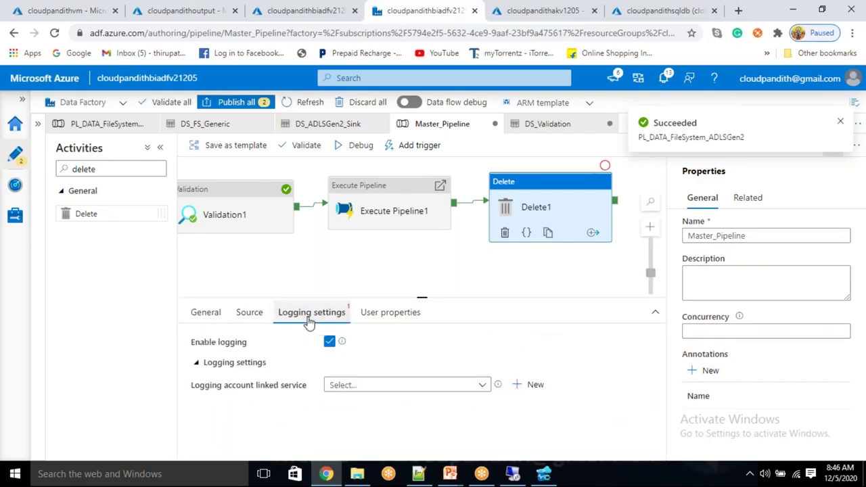
{"action": "left_click", "coordinate": [329, 343]}
{"action": "left_click", "coordinate": [329, 343]}
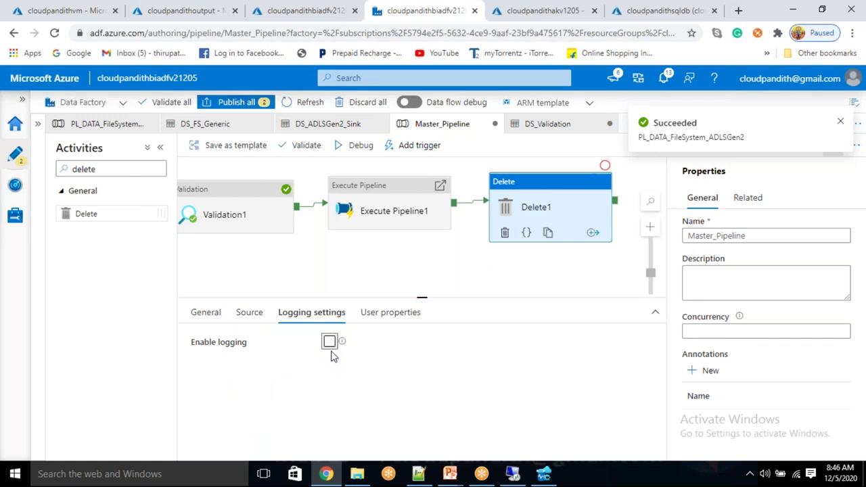
{"action": "left_click", "coordinate": [253, 317]}
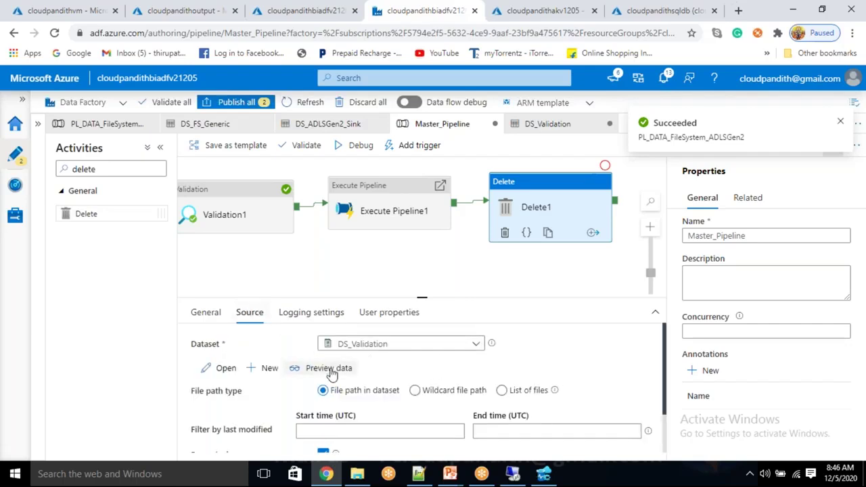
Check DS_Validation's connection and file path, then publish the pipeline and dataset changes.
{"action": "left_click", "coordinate": [226, 368]}
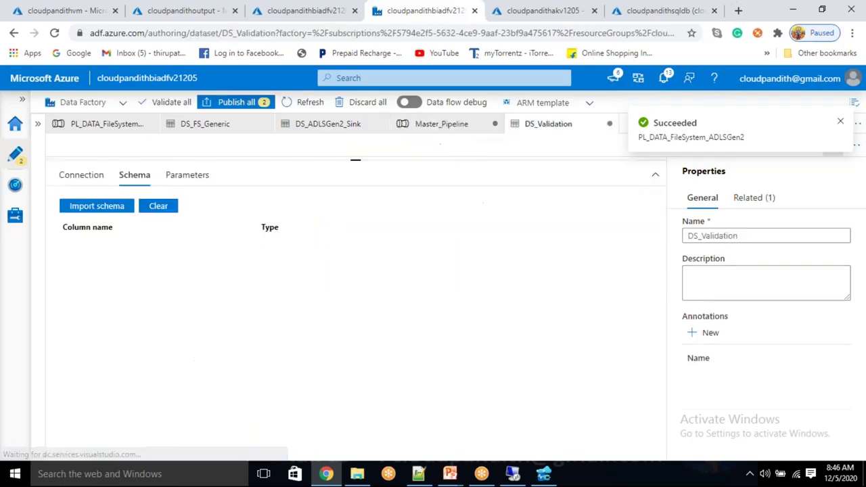
{"action": "left_click", "coordinate": [90, 184]}
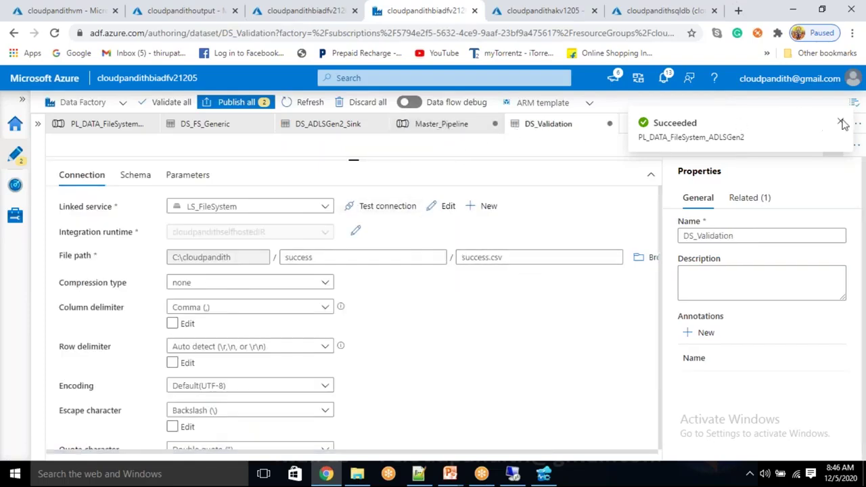
{"action": "left_click", "coordinate": [441, 124]}
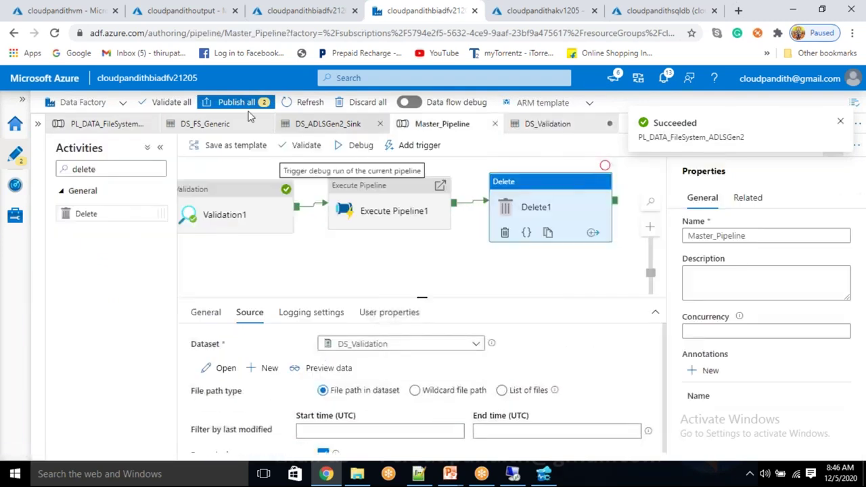
{"action": "left_click", "coordinate": [237, 102]}
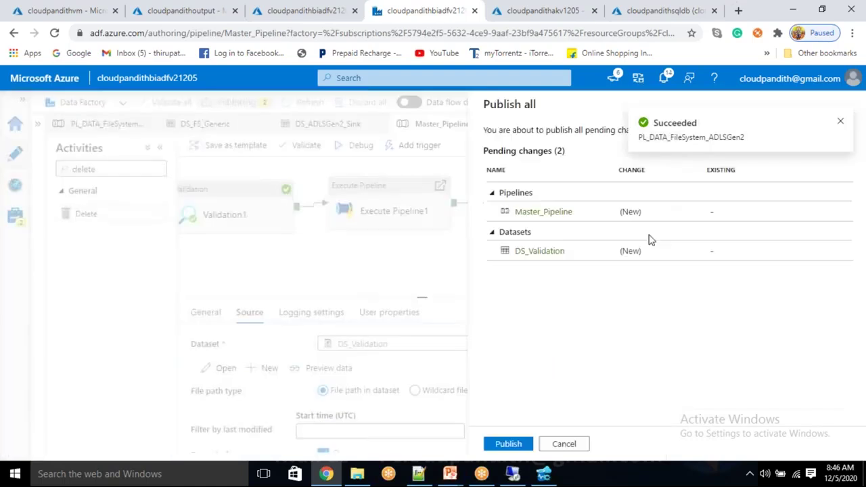
{"action": "left_click", "coordinate": [508, 444]}
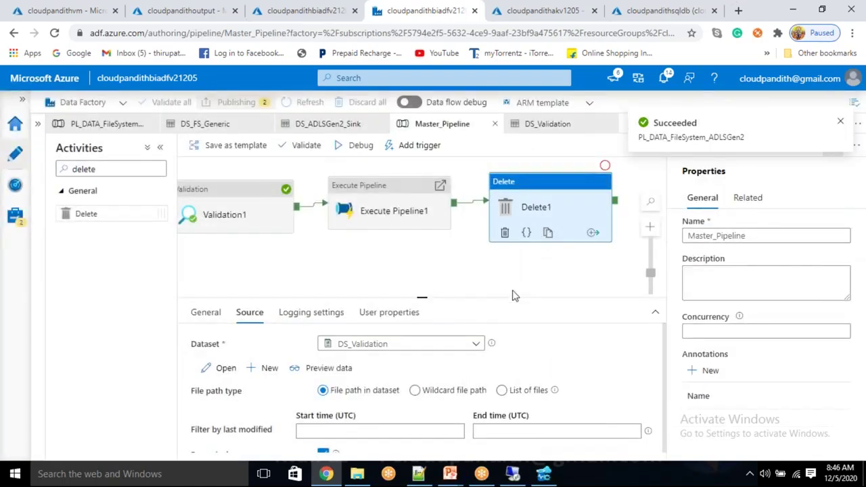
On the VM, rename the CSV in the success folder to 1.
{"action": "left_click", "coordinate": [517, 475]}
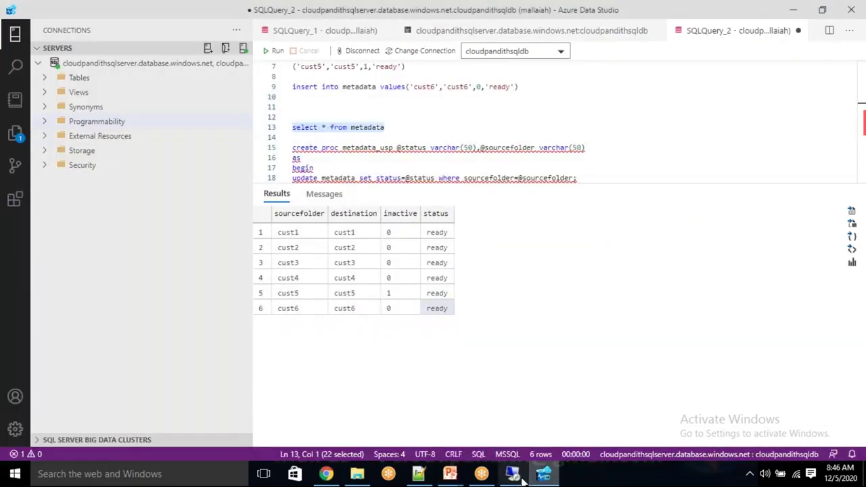
{"action": "left_click", "coordinate": [519, 477]}
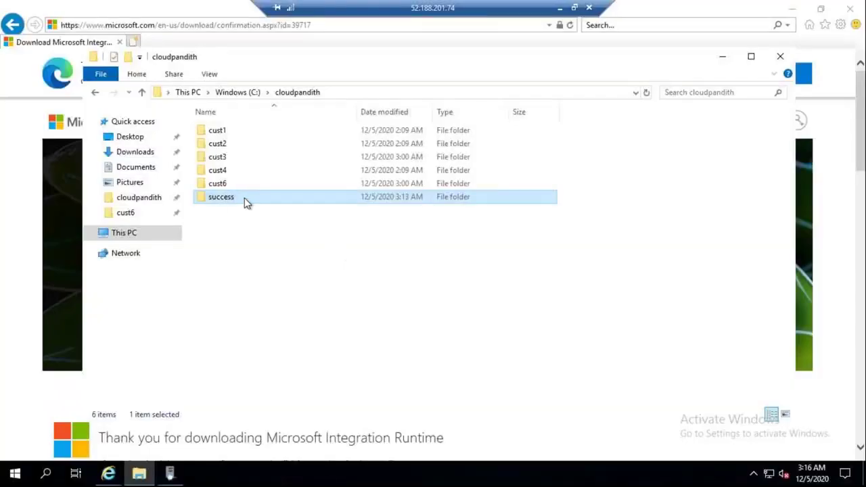
{"action": "double_click", "coordinate": [245, 197]}
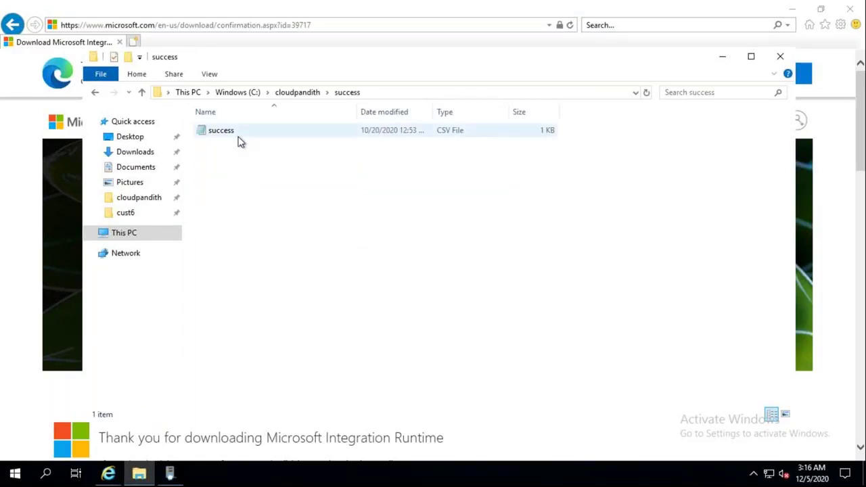
{"action": "left_click", "coordinate": [237, 134]}
{"action": "right_click", "coordinate": [237, 135]}
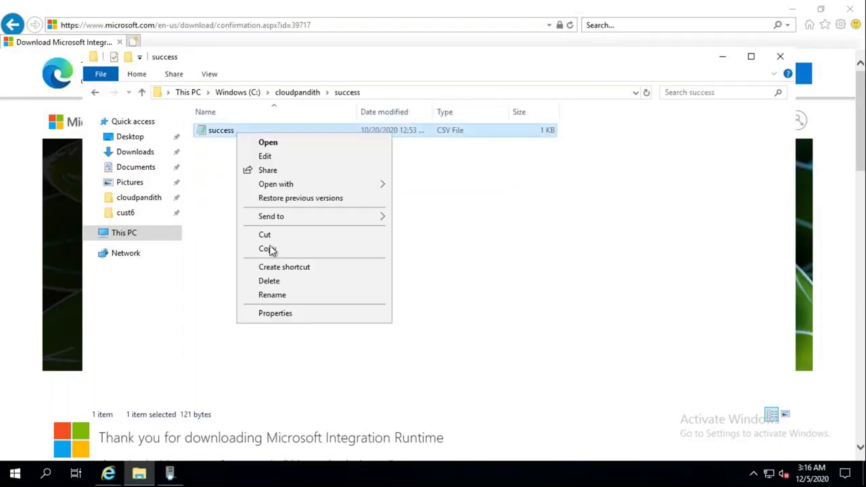
{"action": "left_click", "coordinate": [274, 295]}
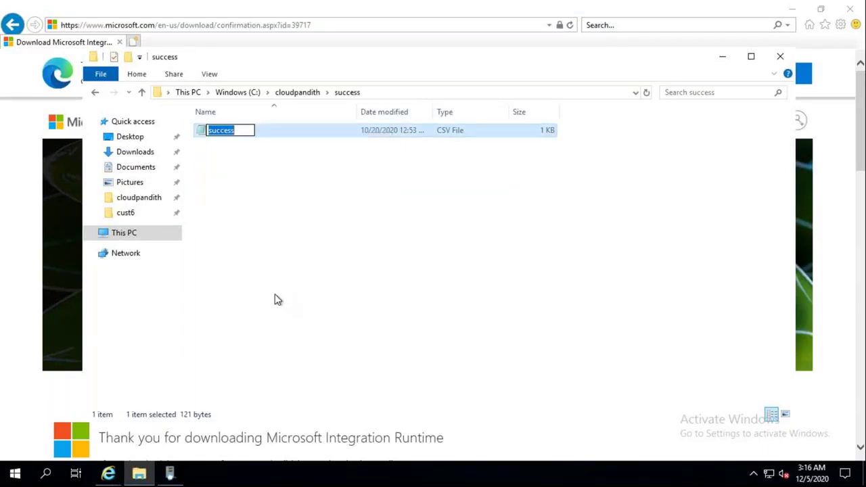
{"action": "type", "text": "1"}
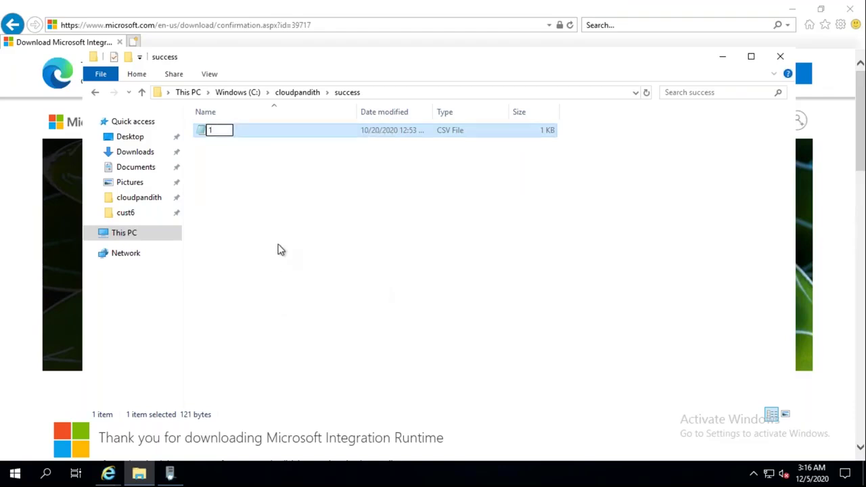
{"action": "left_click", "coordinate": [278, 245]}
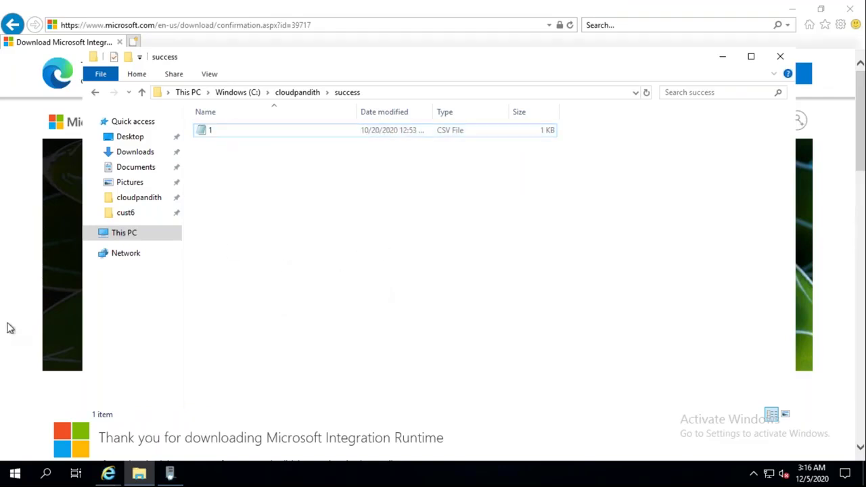
Minimize File Explorer and the remote session, and return to the Data Factory browser.
{"action": "left_click", "coordinate": [109, 474]}
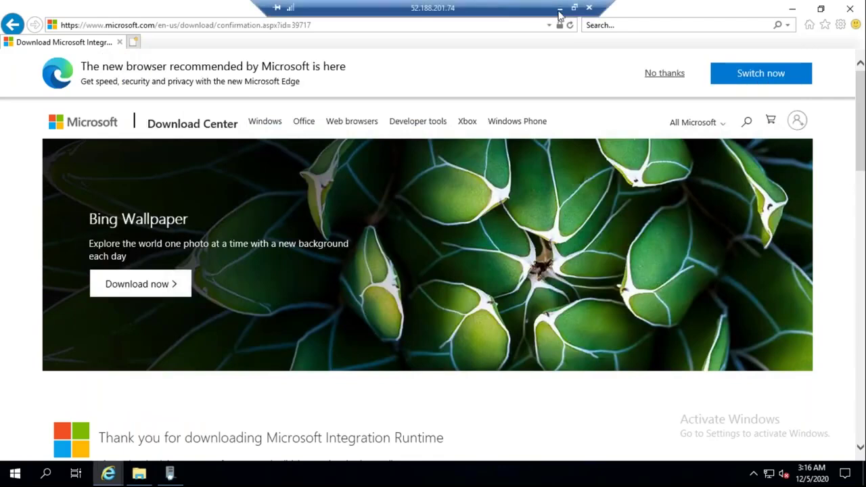
{"action": "left_click", "coordinate": [561, 15]}
{"action": "left_click", "coordinate": [326, 473]}
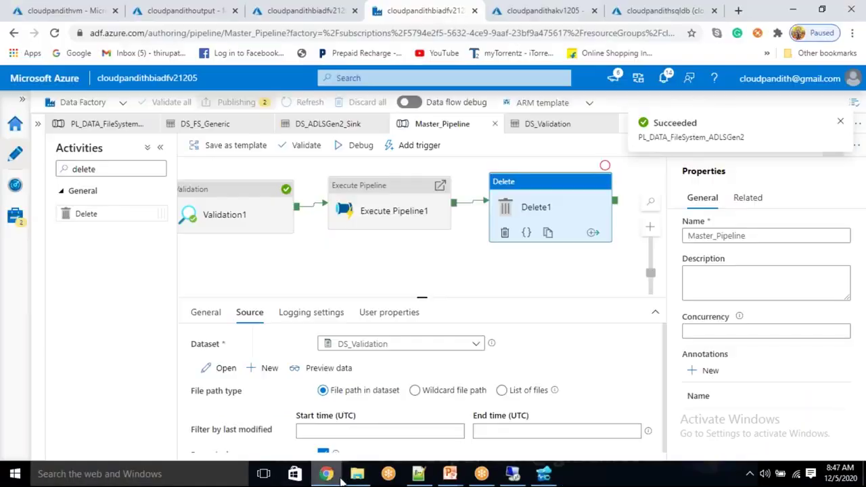
Reload Data Factory, start a Trigger now run of Master_Pipeline, and enlarge the parameters panel.
{"action": "left_click", "coordinate": [55, 34]}
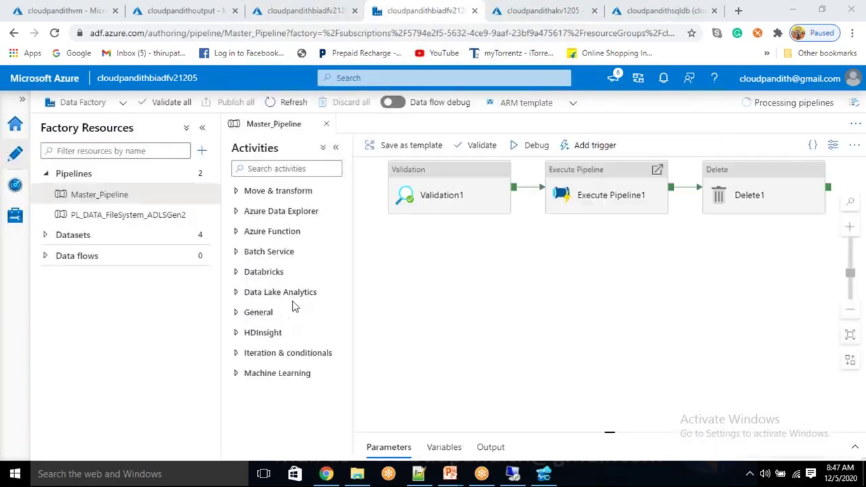
{"action": "left_click", "coordinate": [588, 145]}
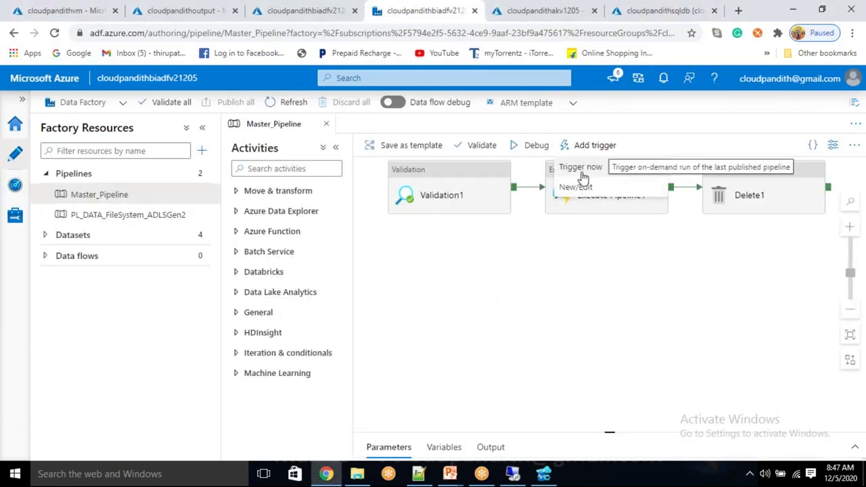
{"action": "left_click", "coordinate": [582, 169]}
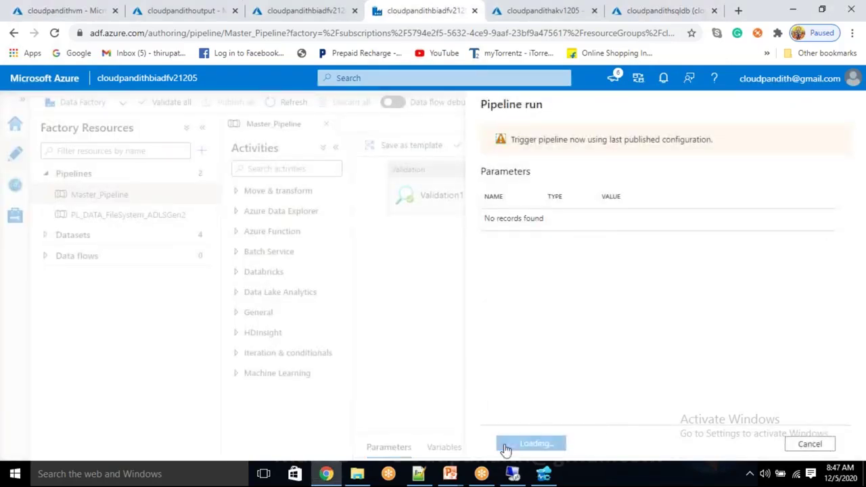
{"action": "left_click", "coordinate": [520, 445]}
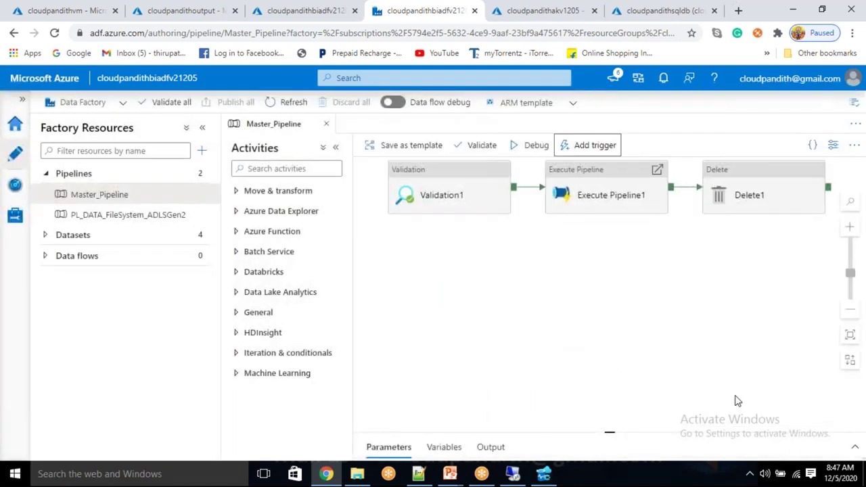
{"action": "left_click_drag", "start_coordinate": [607, 431], "coordinate": [609, 348]}
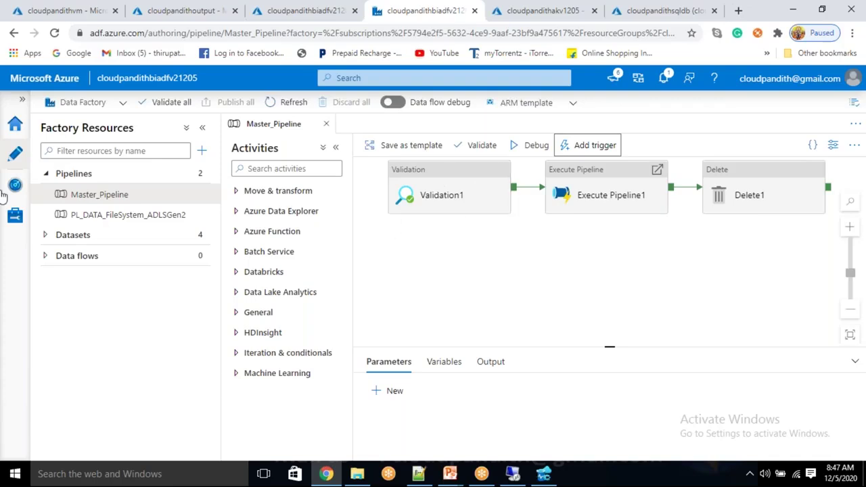
In Monitor, open the Master_Pipeline run's activity runs and refresh them twice, then switch to the VM.
{"action": "left_click", "coordinate": [10, 194]}
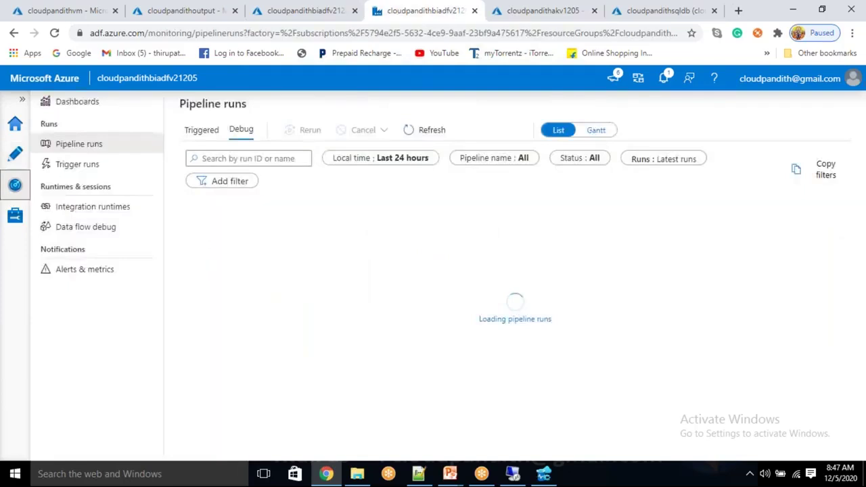
{"action": "left_click", "coordinate": [433, 135]}
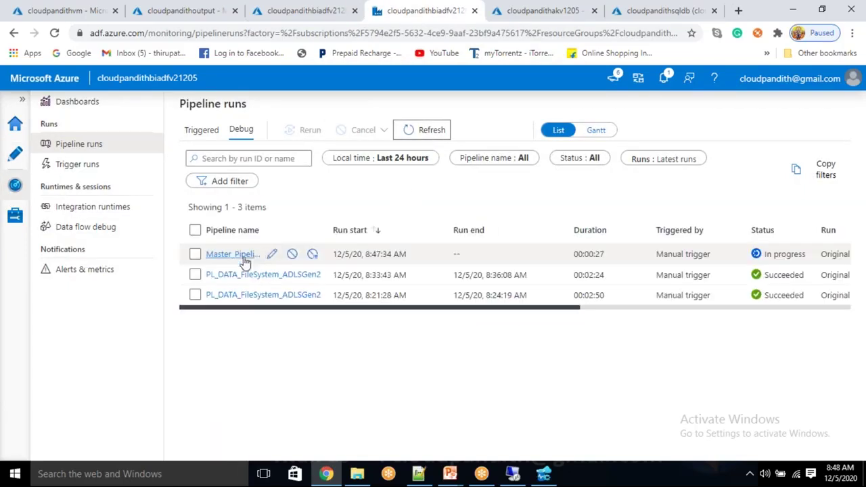
{"action": "left_click", "coordinate": [238, 259]}
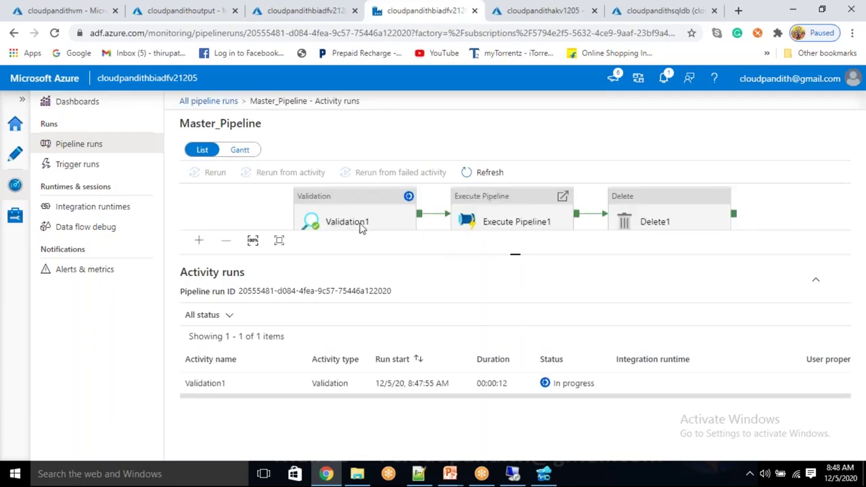
{"action": "left_click", "coordinate": [485, 174]}
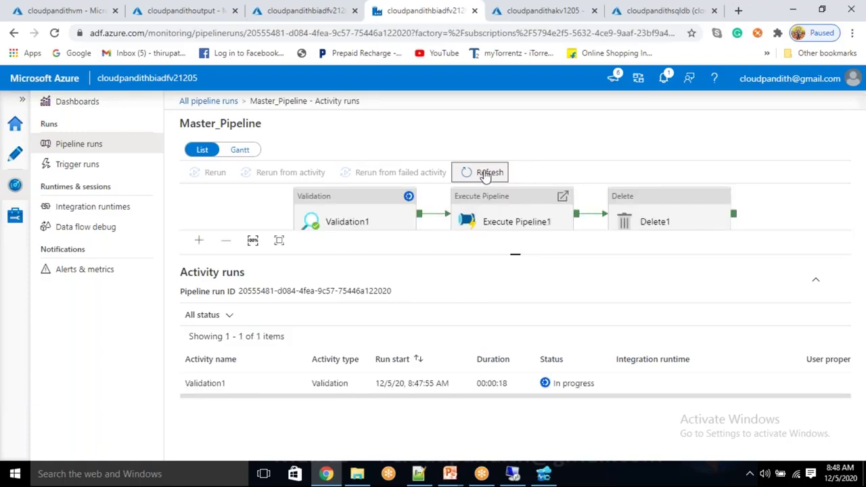
{"action": "left_click", "coordinate": [485, 174]}
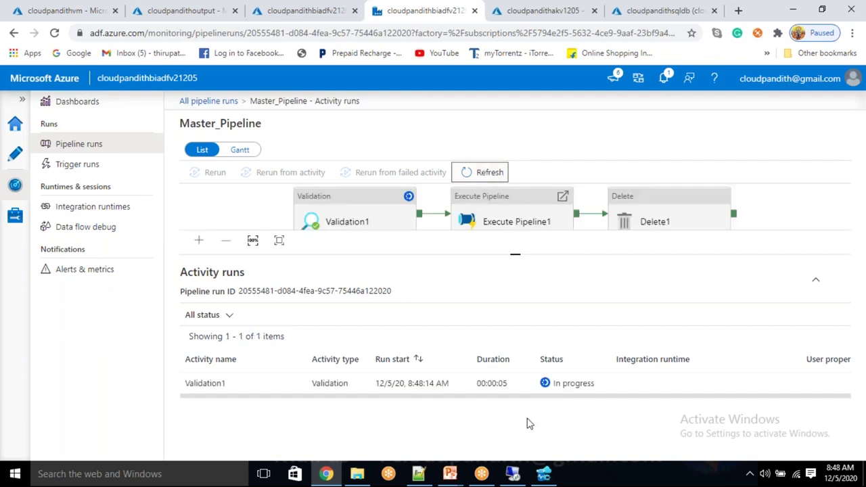
{"action": "left_click", "coordinate": [544, 474]}
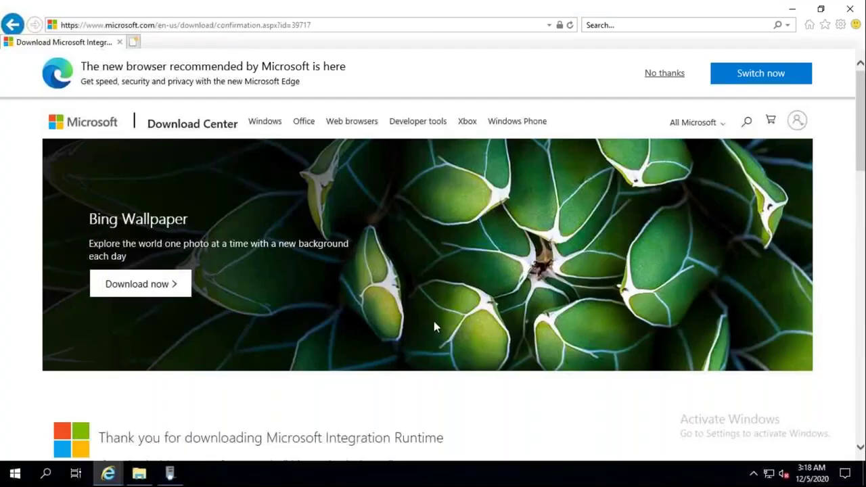
Rename file 1 in the success folder back to success and return to the local browser.
{"action": "left_click", "coordinate": [140, 476]}
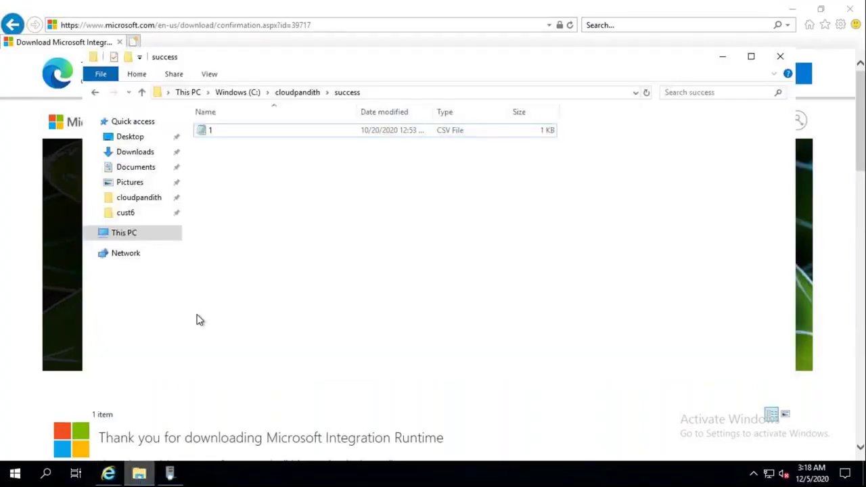
{"action": "right_click", "coordinate": [250, 136]}
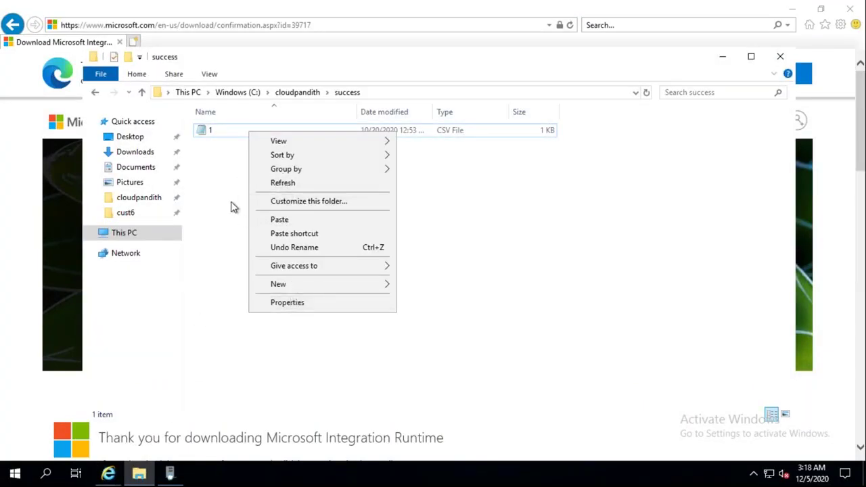
{"action": "left_click", "coordinate": [233, 162]}
{"action": "left_click", "coordinate": [230, 133]}
{"action": "right_click", "coordinate": [230, 133]}
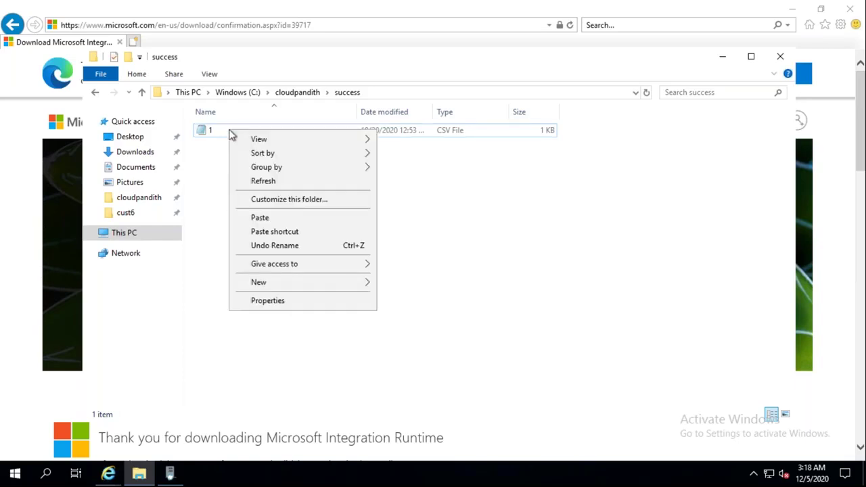
{"action": "left_click", "coordinate": [223, 129]}
{"action": "right_click", "coordinate": [223, 129]}
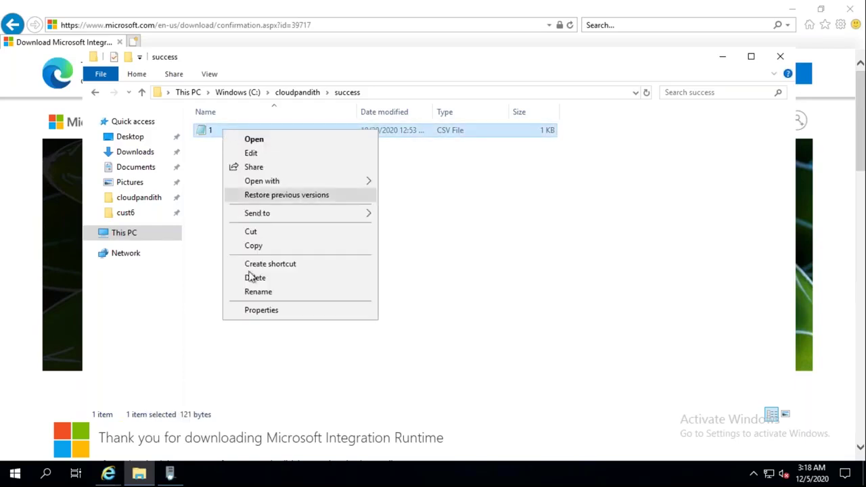
{"action": "left_click", "coordinate": [252, 295]}
{"action": "type", "text": "success"}
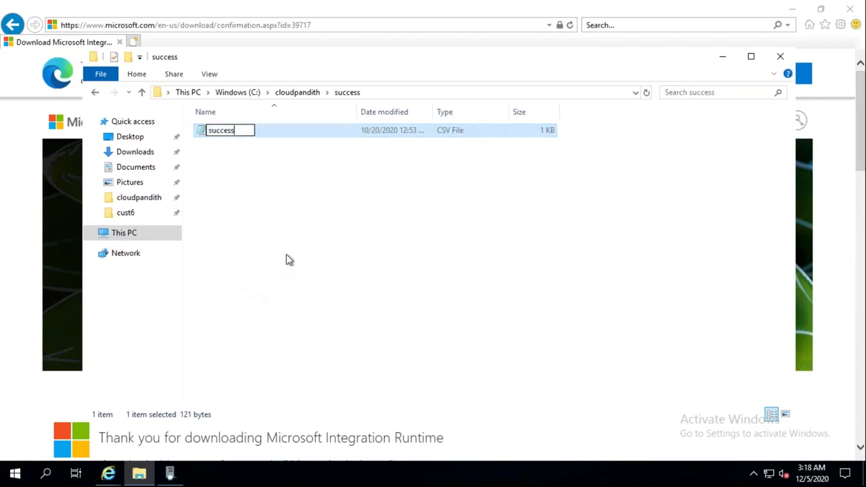
{"action": "left_click", "coordinate": [287, 255]}
{"action": "mouse_move", "coordinate": [550, 5]}
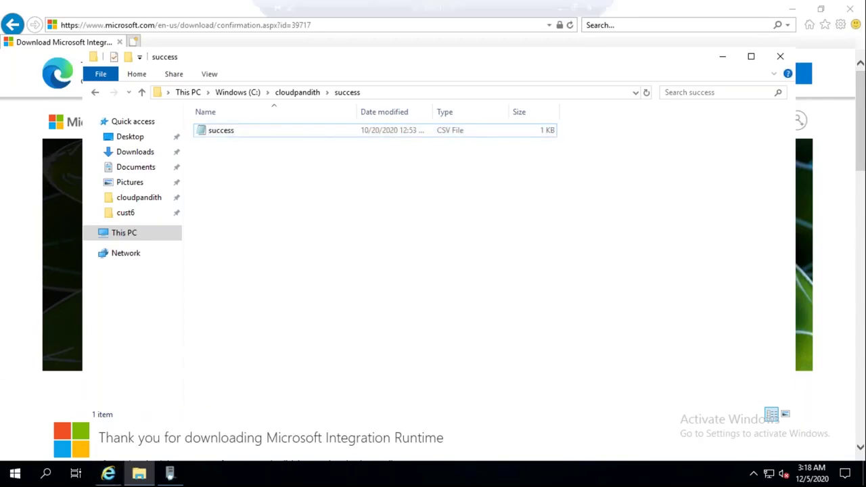
{"action": "left_click", "coordinate": [561, 8]}
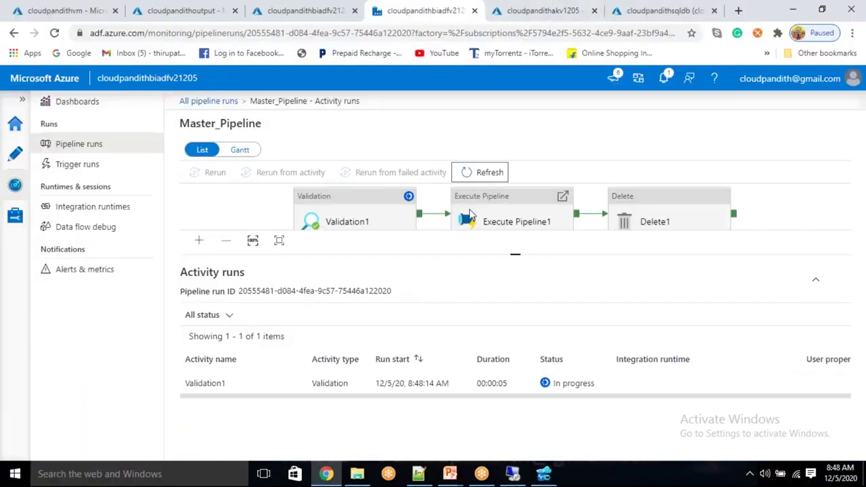
Refresh Master_Pipeline's activity runs until Validation1 succeeds.
{"action": "left_click", "coordinate": [490, 175]}
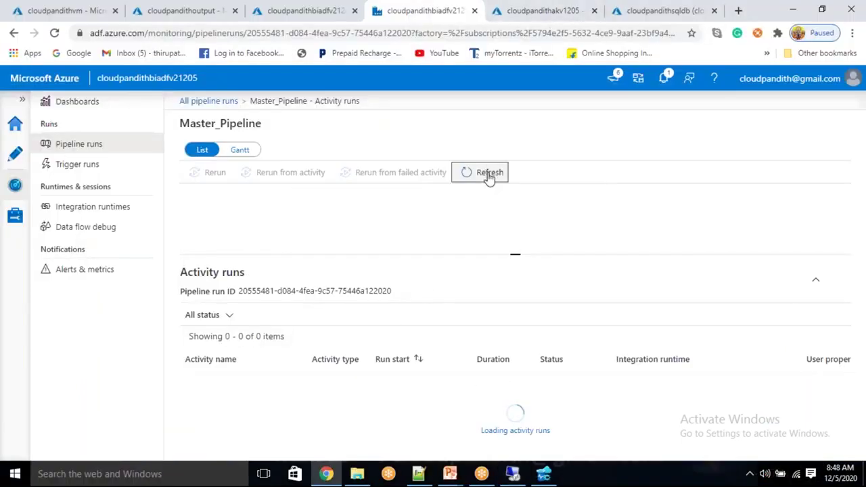
{"action": "left_click", "coordinate": [490, 175]}
{"action": "left_click", "coordinate": [489, 173]}
{"action": "left_click", "coordinate": [489, 174]}
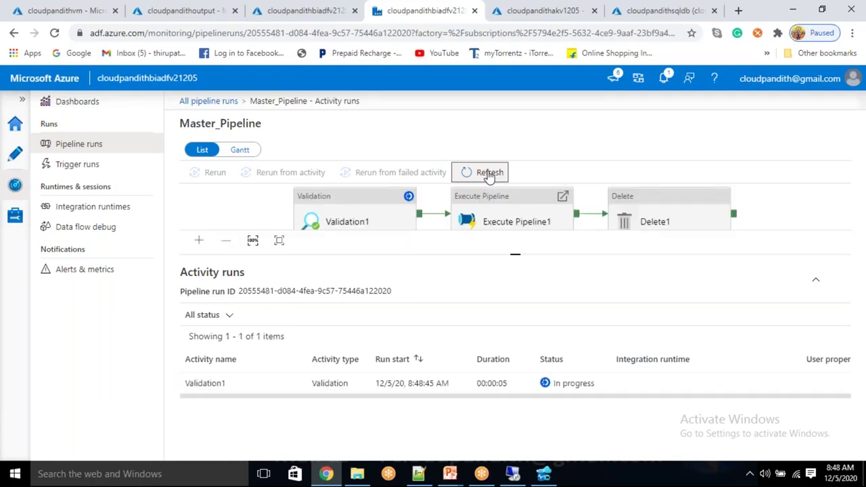
{"action": "left_click", "coordinate": [490, 173]}
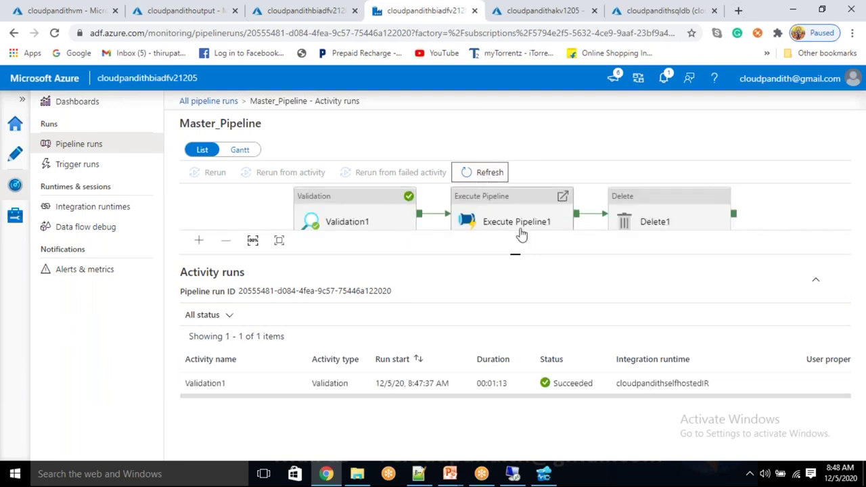
{"action": "left_click", "coordinate": [486, 174]}
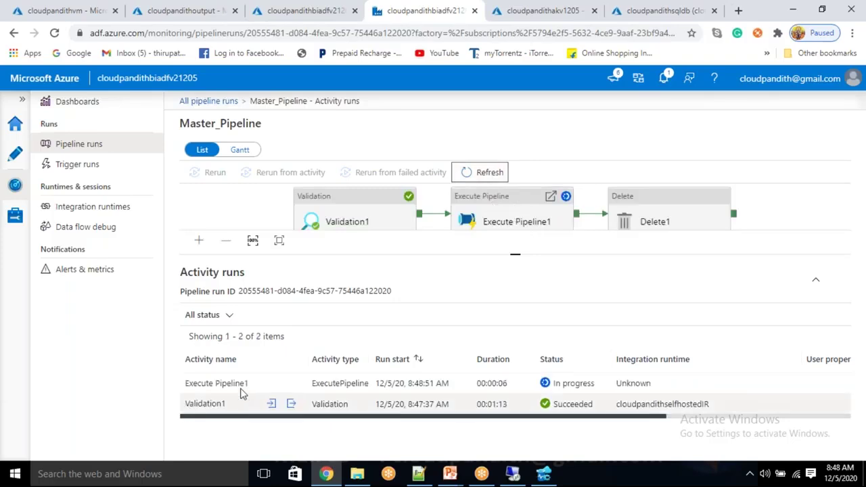
Keep refreshing to track Execute Pipeline1, then open the Debug tab of all pipeline runs.
{"action": "left_click", "coordinate": [491, 175]}
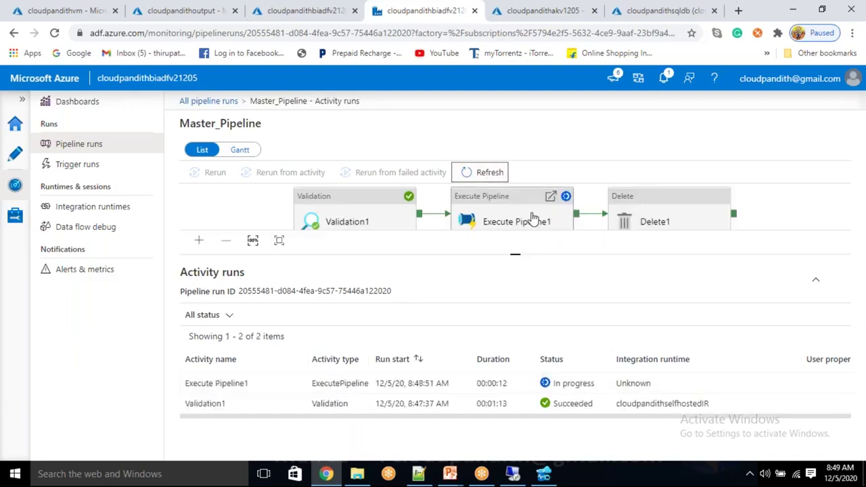
{"action": "left_click", "coordinate": [492, 173]}
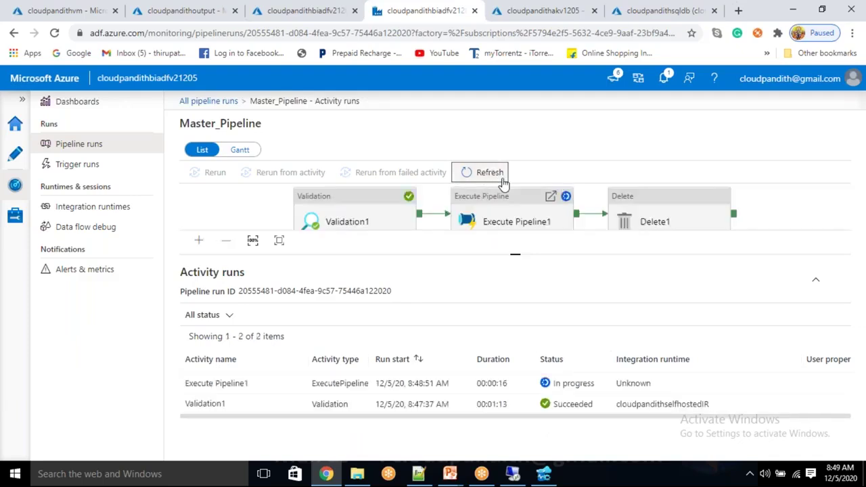
{"action": "left_click", "coordinate": [496, 178]}
{"action": "left_click", "coordinate": [495, 177]}
{"action": "left_click", "coordinate": [496, 178]}
{"action": "left_click", "coordinate": [495, 177]}
{"action": "left_click", "coordinate": [494, 175]}
{"action": "left_click", "coordinate": [491, 173]}
{"action": "left_click", "coordinate": [491, 174]}
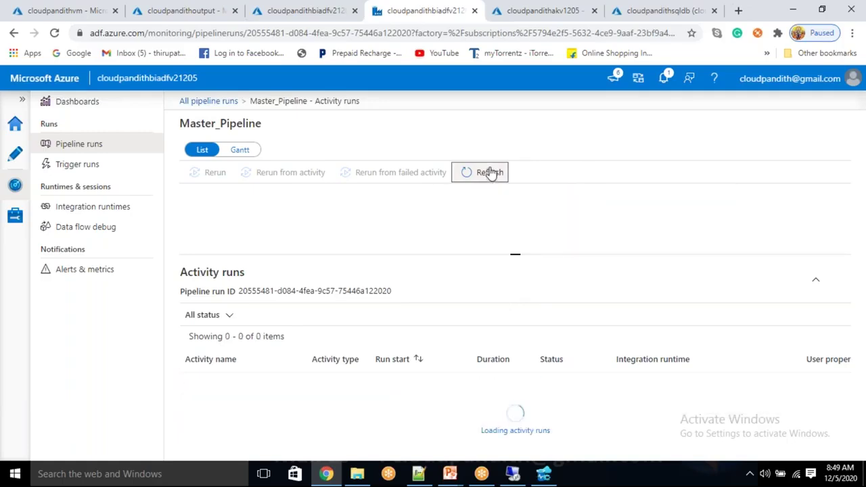
{"action": "left_click", "coordinate": [491, 174]}
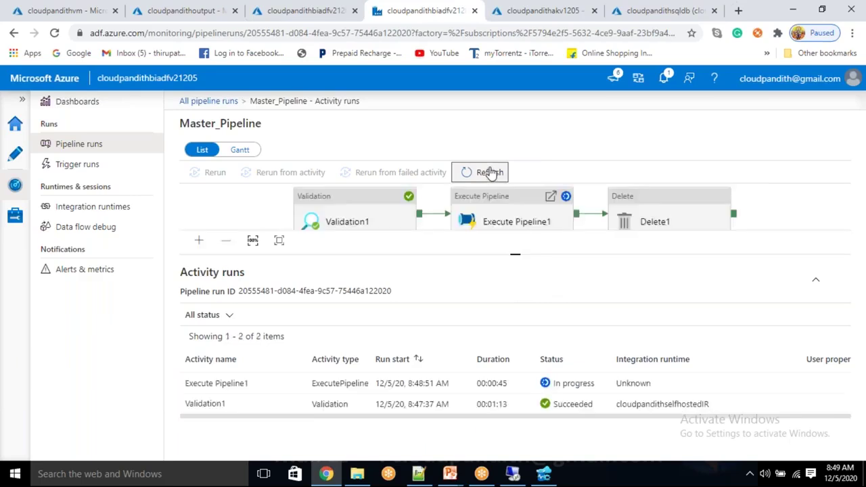
{"action": "left_click", "coordinate": [491, 174]}
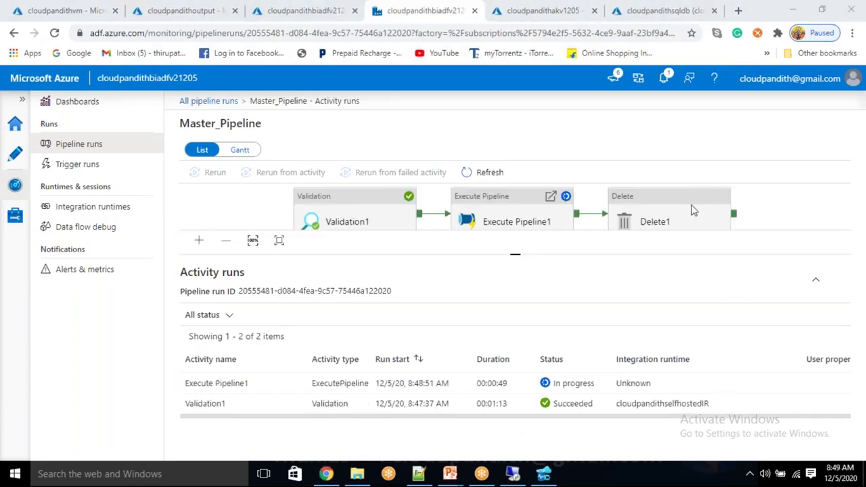
{"action": "left_click", "coordinate": [485, 172]}
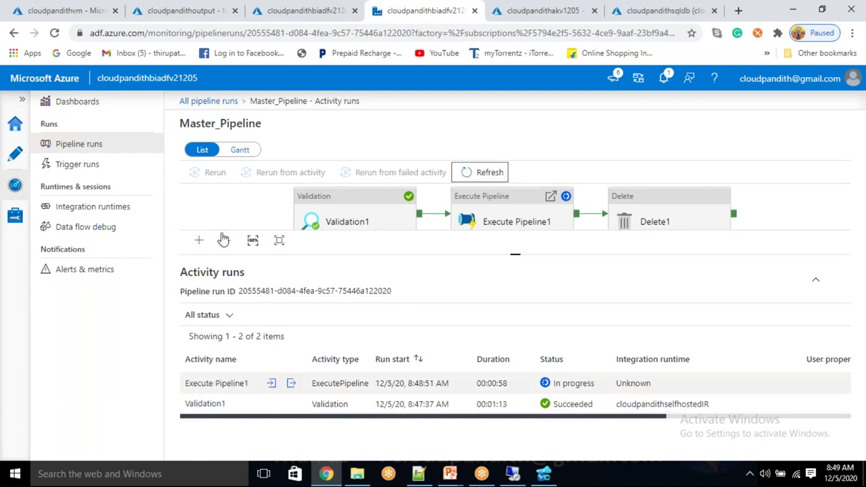
{"action": "left_click", "coordinate": [210, 101]}
{"action": "left_click", "coordinate": [240, 129]}
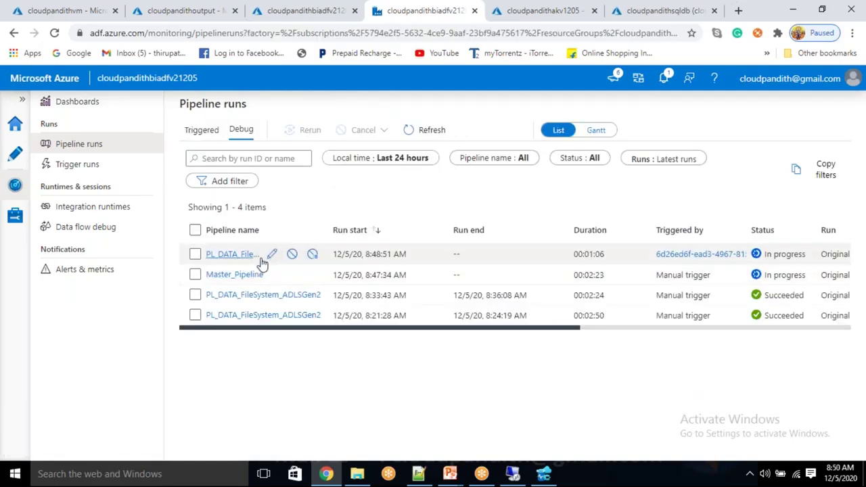
Check the child PL_DATA_FileSystem_ADLSGen2 run's Triggered by and run ID, then reopen Master_Pipeline's activity runs.
{"action": "left_click_drag", "start_coordinate": [399, 331], "coordinate": [508, 340]}
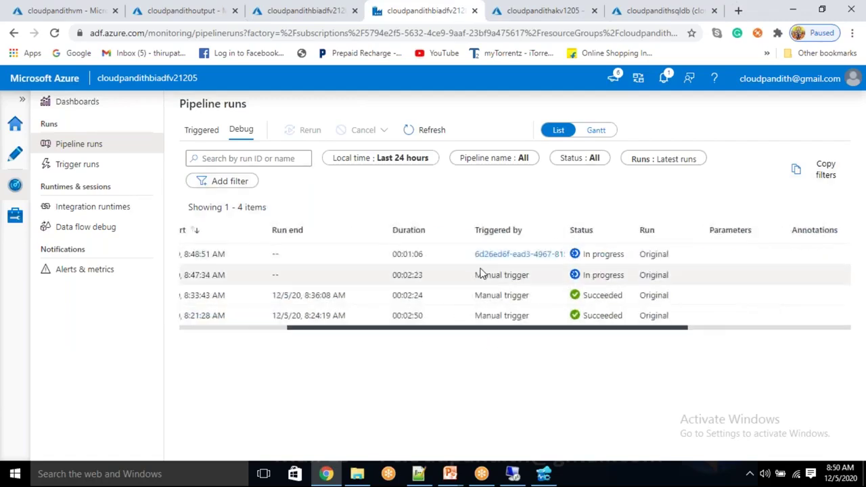
{"action": "left_click_drag", "start_coordinate": [479, 257], "coordinate": [541, 264]}
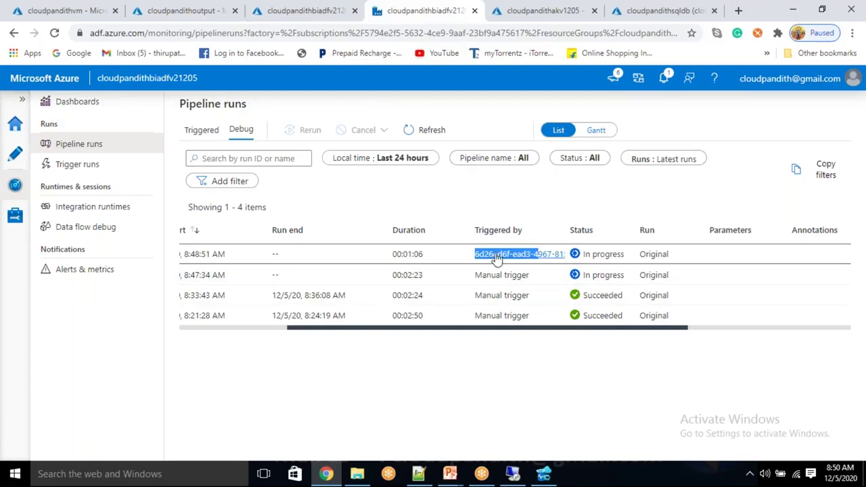
{"action": "left_click_drag", "start_coordinate": [477, 275], "coordinate": [502, 274]}
{"action": "left_click_drag", "start_coordinate": [493, 334], "coordinate": [623, 329]}
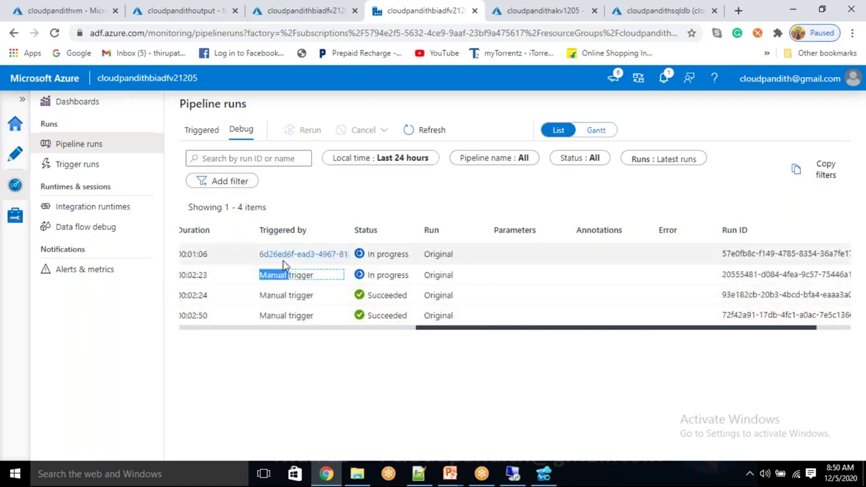
{"action": "left_click_drag", "start_coordinate": [445, 332], "coordinate": [321, 331]}
{"action": "left_click_drag", "start_coordinate": [276, 347], "coordinate": [218, 358]}
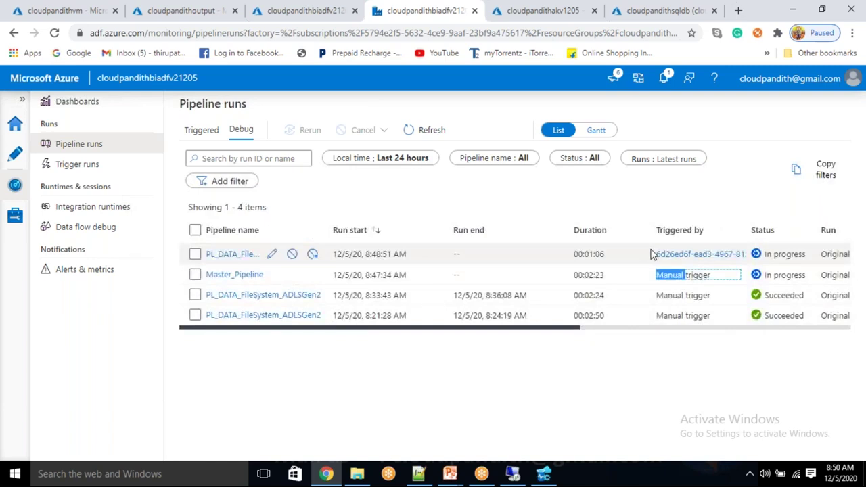
{"action": "left_click_drag", "start_coordinate": [653, 254], "coordinate": [675, 254]}
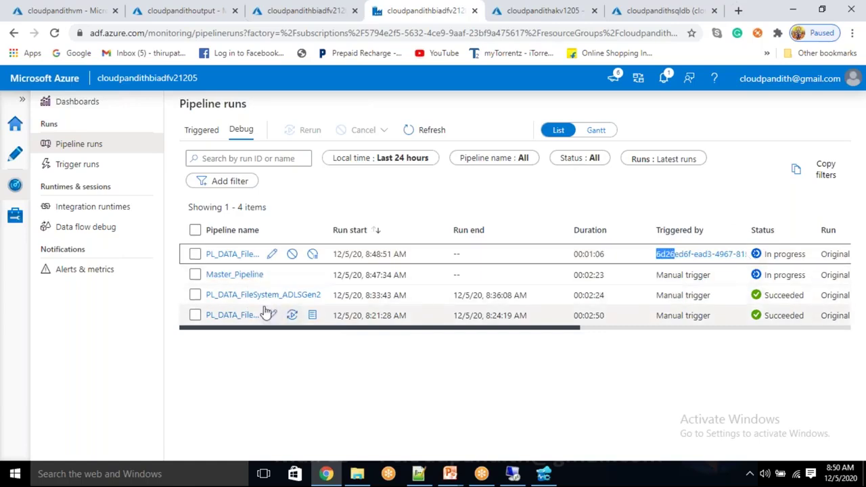
{"action": "left_click", "coordinate": [256, 282]}
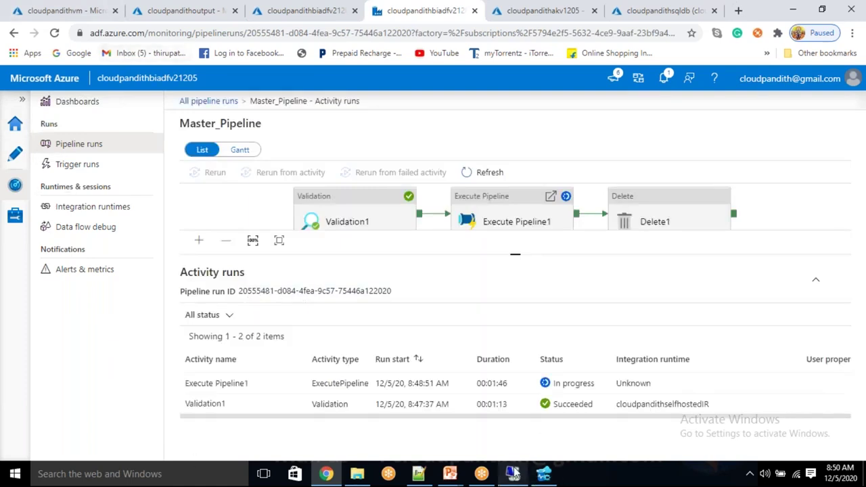
{"action": "left_click", "coordinate": [505, 171]}
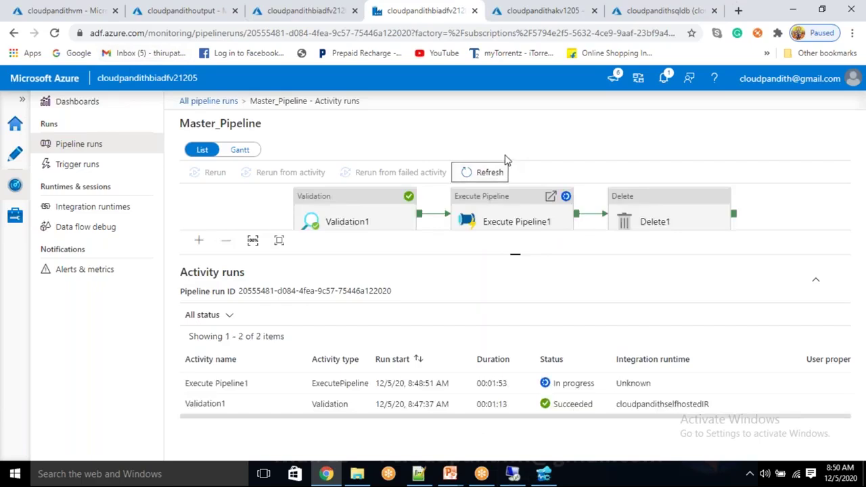
{"action": "left_click", "coordinate": [491, 174]}
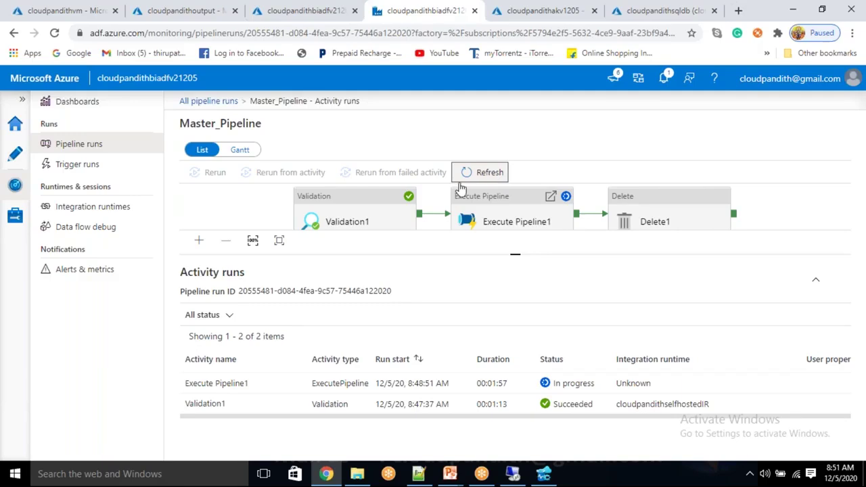
{"action": "left_click", "coordinate": [354, 214]}
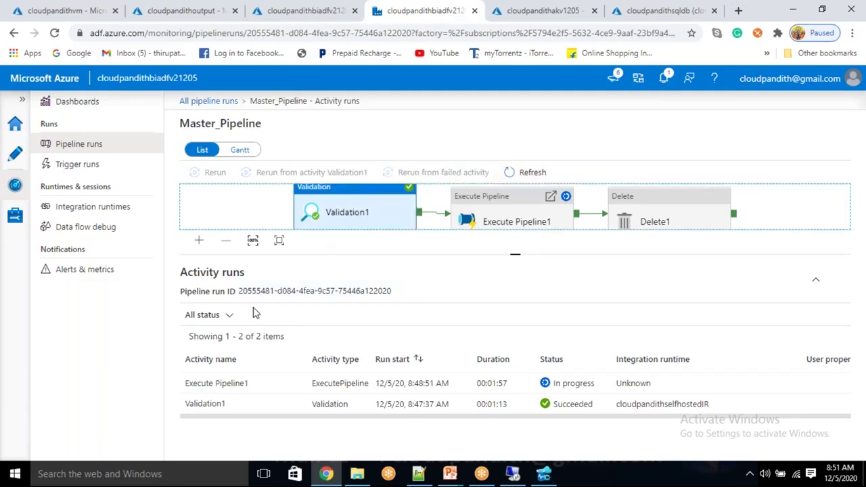
Review Validation1's settings: DS_Validation dataset, 7.00:00:00 timeout and sleep 10.
{"action": "left_click", "coordinate": [16, 159]}
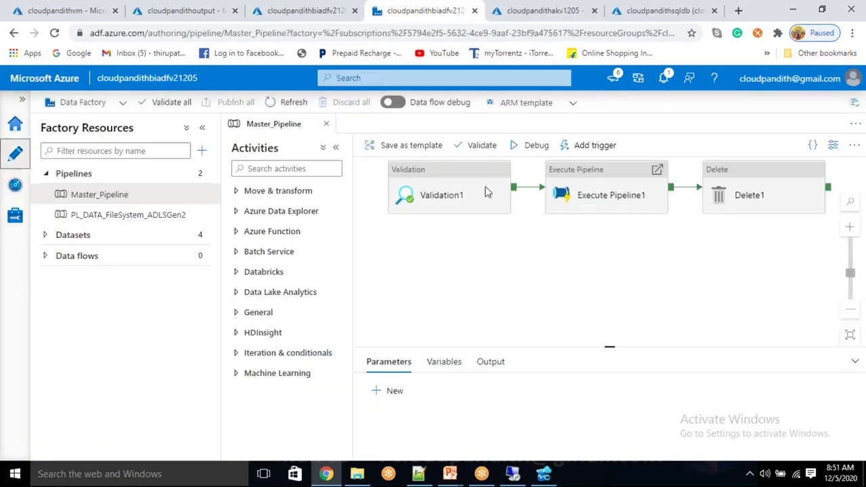
{"action": "left_click", "coordinate": [457, 190]}
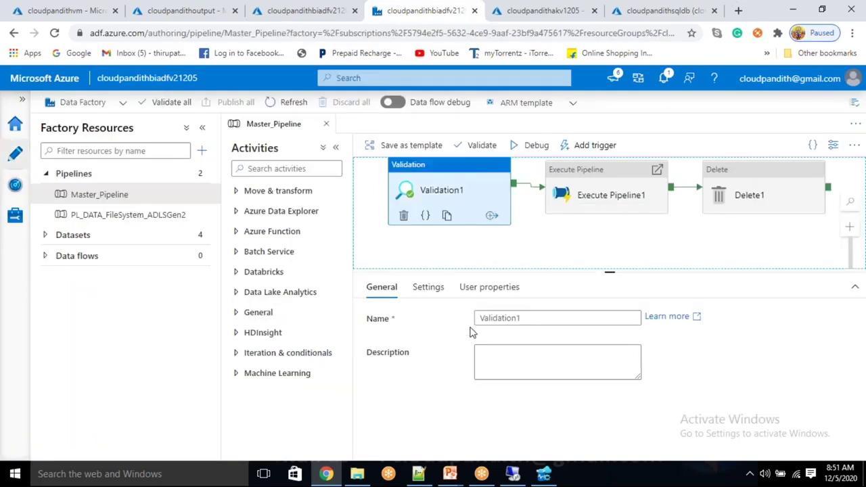
{"action": "left_click", "coordinate": [419, 290]}
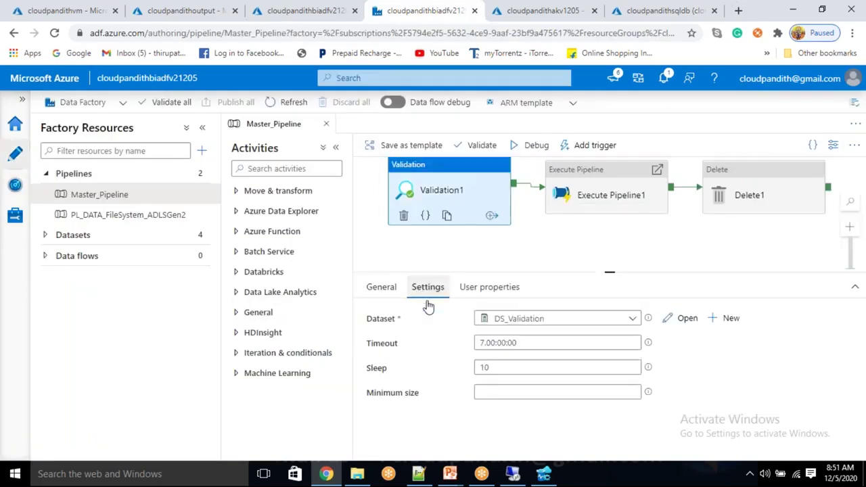
{"action": "double_click", "coordinate": [510, 367]}
{"action": "left_click", "coordinate": [649, 368]}
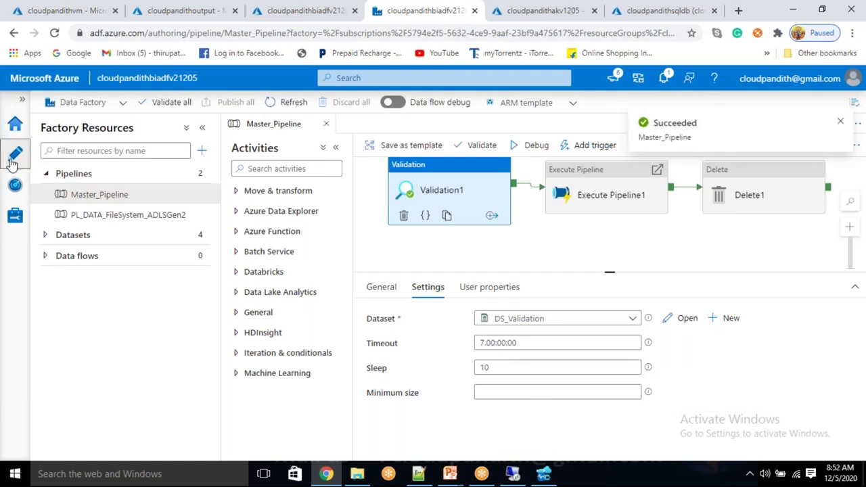
{"action": "left_click", "coordinate": [16, 194]}
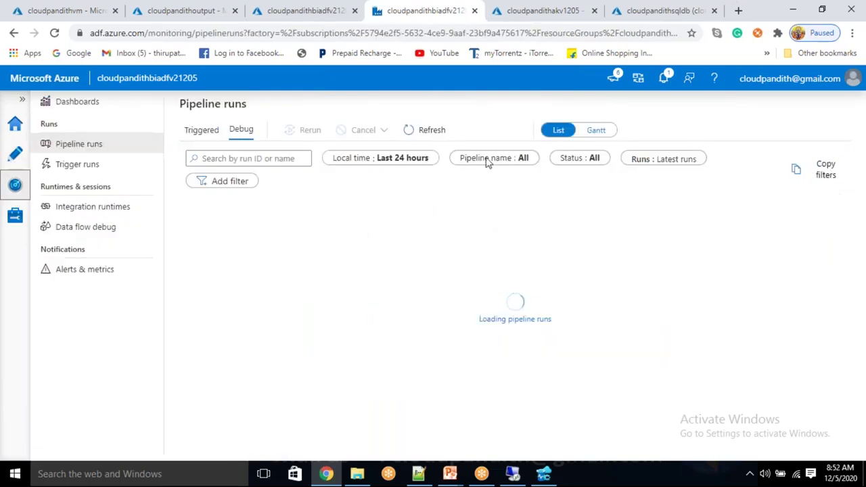
Refresh Pipeline runs and open Master_Pipeline's run showing Validation1, Execute Pipeline1 and Delete1 succeeded.
{"action": "left_click", "coordinate": [432, 133]}
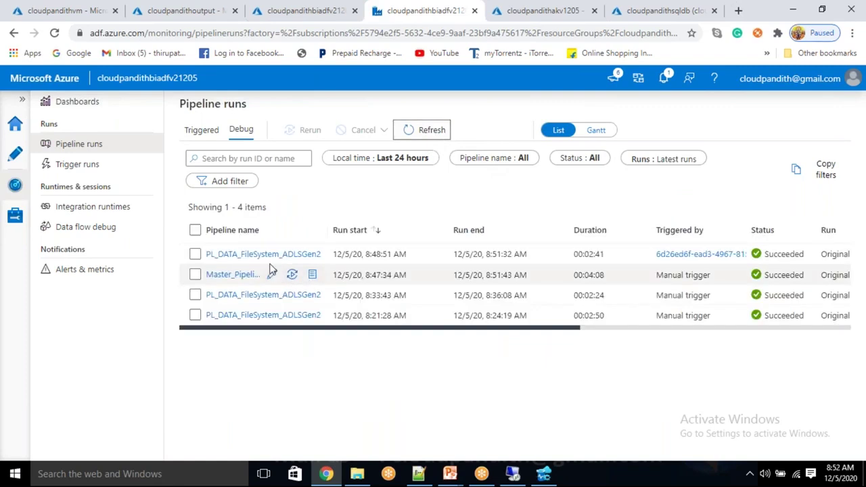
{"action": "left_click", "coordinate": [237, 282]}
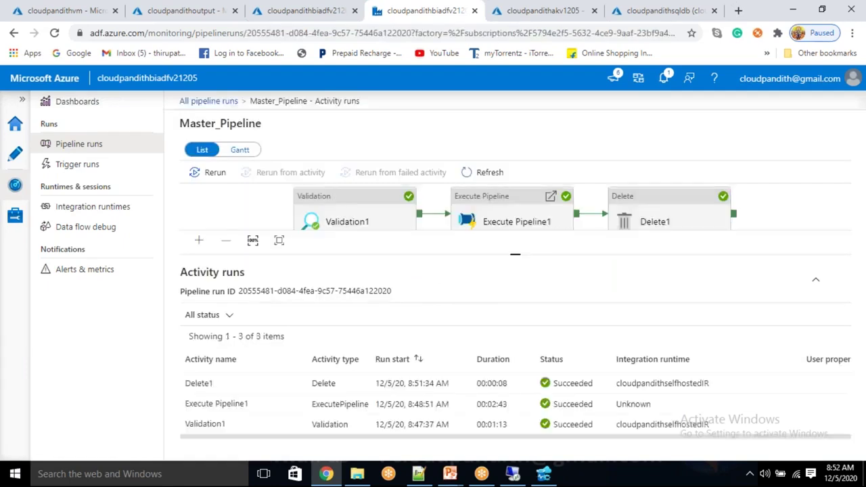
{"action": "left_click", "coordinate": [514, 475]}
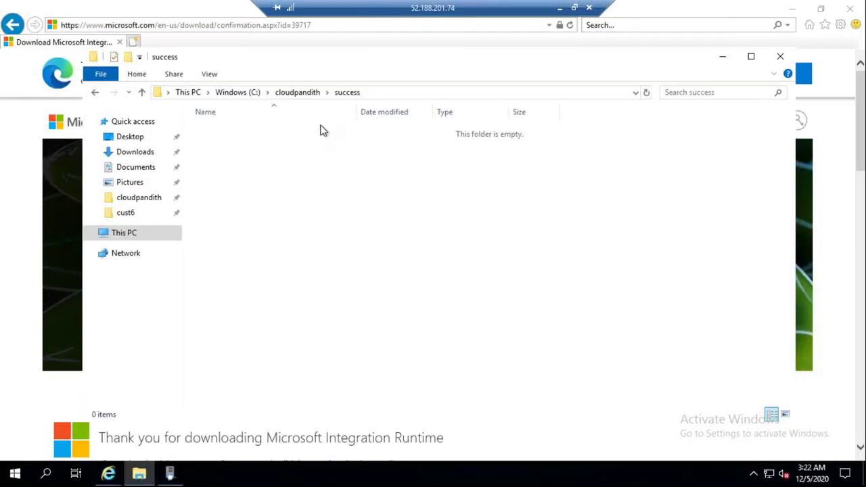
On the VM, open cloudpandith's success folder to confirm it holds no files, then minimize Explorer.
{"action": "left_click", "coordinate": [296, 95]}
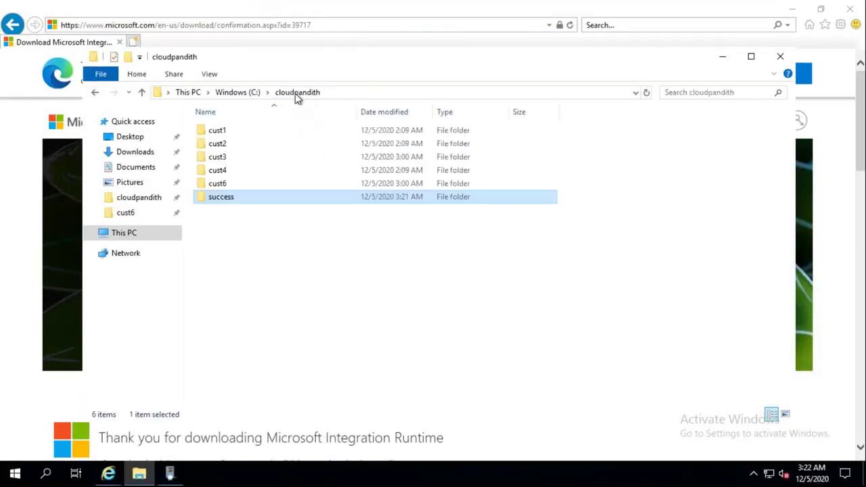
{"action": "left_click", "coordinate": [252, 197]}
{"action": "left_click", "coordinate": [252, 197]}
{"action": "left_click", "coordinate": [304, 200]}
{"action": "double_click", "coordinate": [304, 198]}
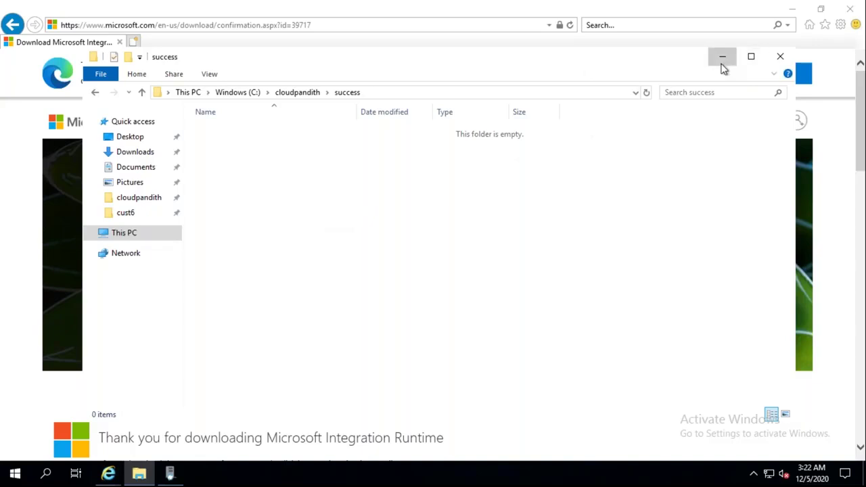
{"action": "left_click", "coordinate": [723, 56]}
{"action": "mouse_move", "coordinate": [536, 4]}
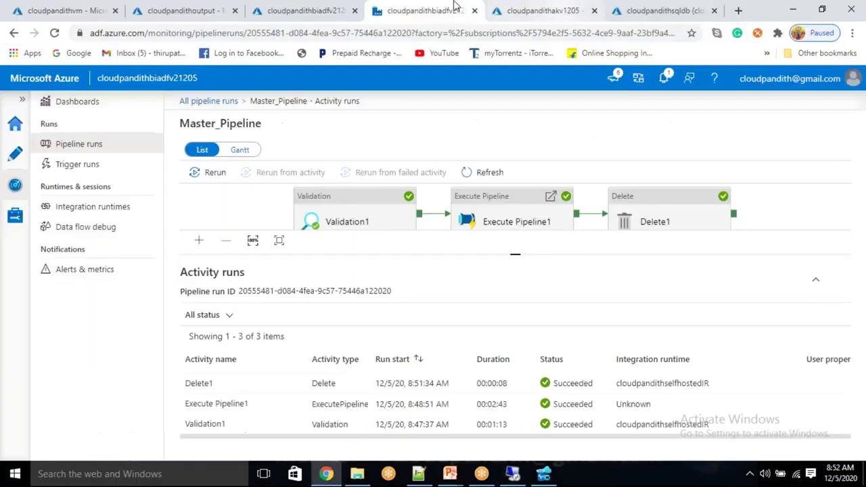
In the cloudpandithoutput container, delete folders cust1, cust2, cust3, cust4 and cust6.
{"action": "left_click", "coordinate": [560, 7]}
{"action": "left_click", "coordinate": [289, 5]}
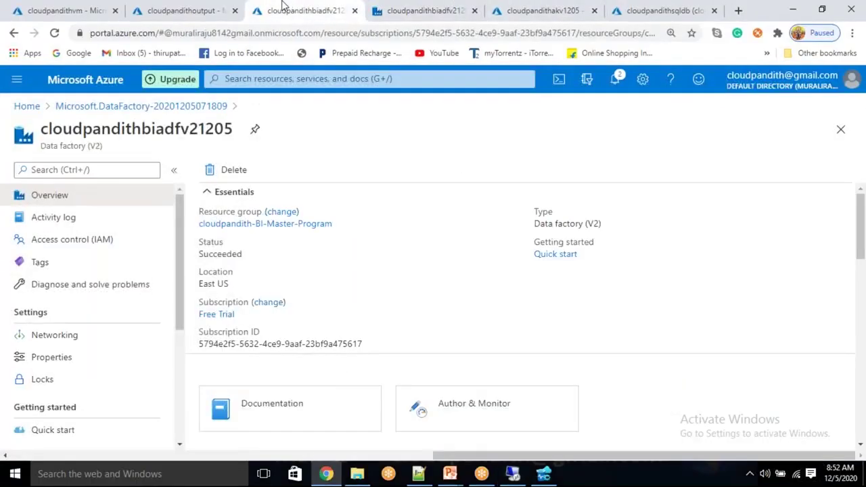
{"action": "left_click", "coordinate": [186, 6]}
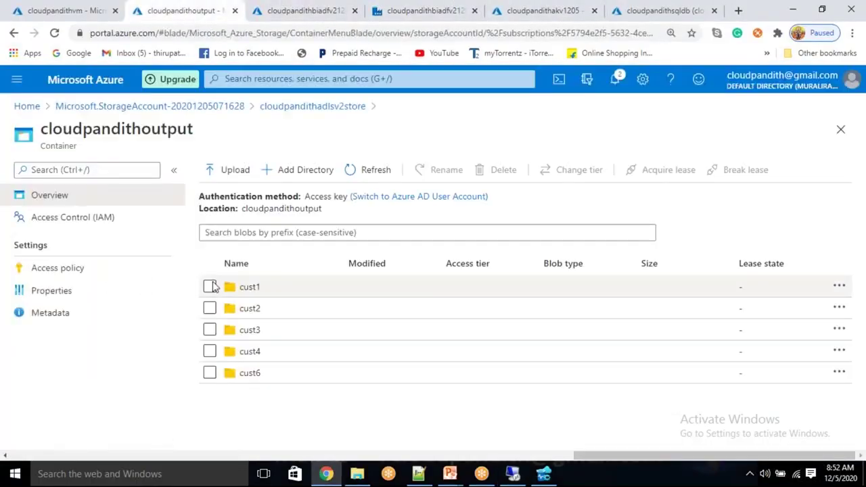
{"action": "left_click", "coordinate": [209, 286]}
{"action": "left_click", "coordinate": [210, 308]}
{"action": "left_click", "coordinate": [209, 329]}
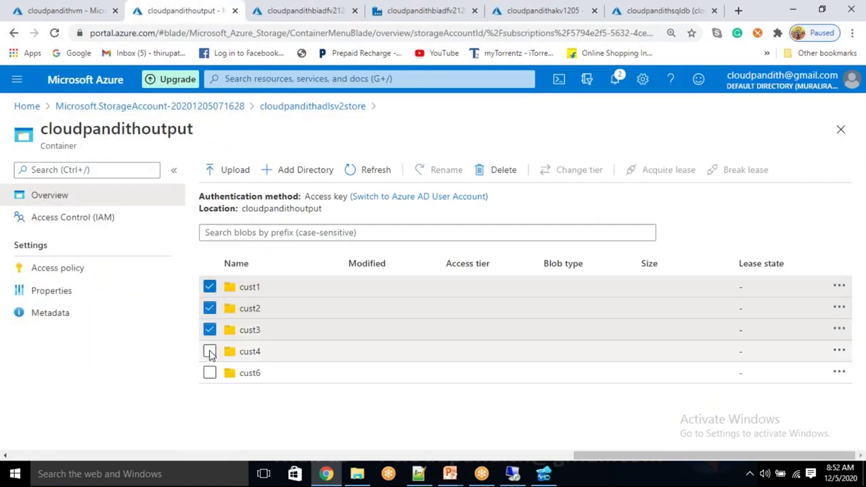
{"action": "left_click", "coordinate": [209, 351]}
{"action": "left_click", "coordinate": [210, 373]}
{"action": "left_click", "coordinate": [499, 170]}
{"action": "left_click", "coordinate": [231, 267]}
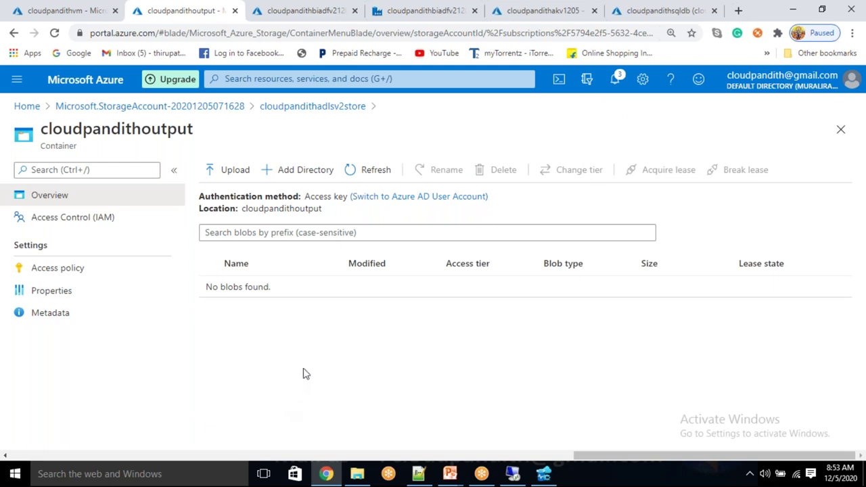
Refresh the container to confirm it's empty, then return to Master_Pipeline's activity runs.
{"action": "left_click", "coordinate": [383, 170]}
{"action": "left_click", "coordinate": [374, 174]}
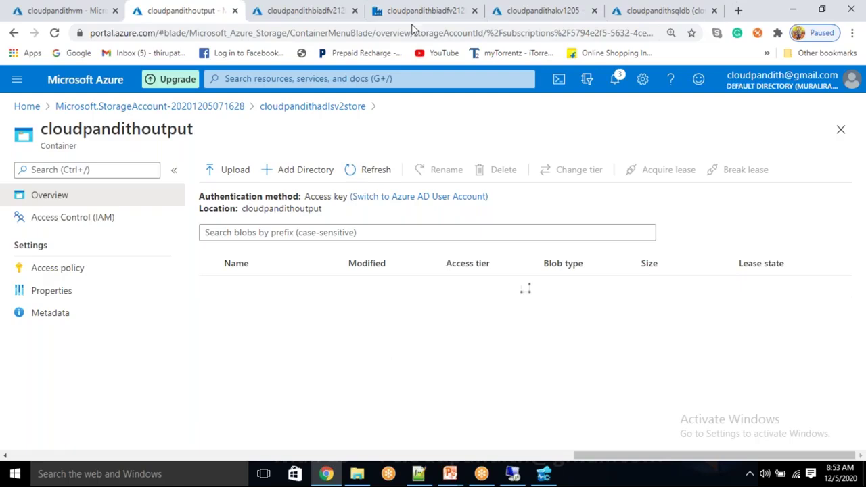
{"action": "left_click", "coordinate": [417, 10]}
{"action": "left_click", "coordinate": [162, 8]}
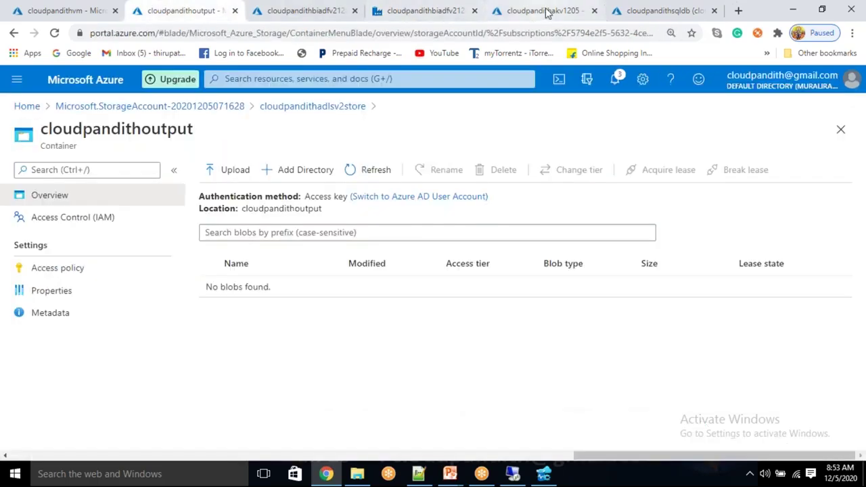
{"action": "left_click", "coordinate": [547, 9]}
{"action": "left_click", "coordinate": [440, 8]}
{"action": "left_click", "coordinate": [169, 9]}
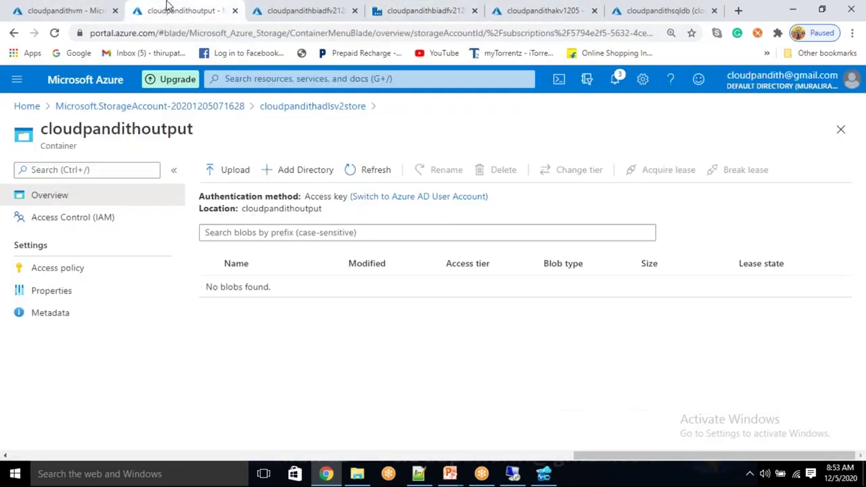
{"action": "left_click", "coordinate": [419, 9]}
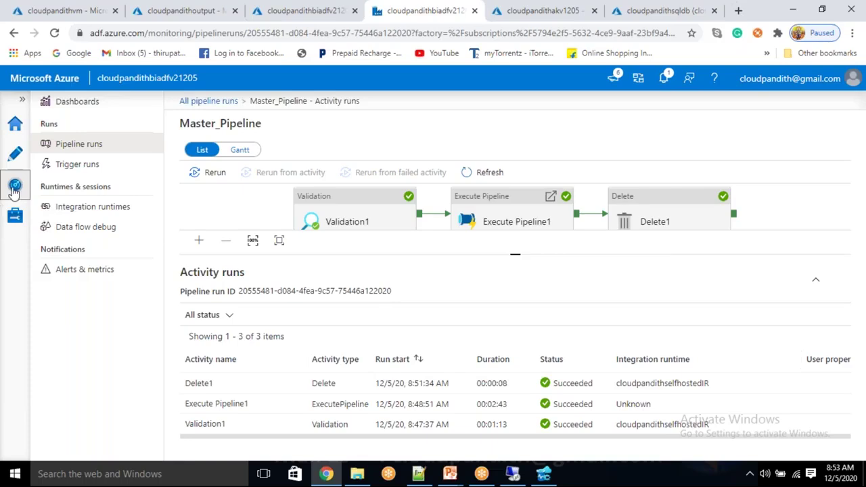
Open the Copy data1 details of the latest triggered PL_DATA_FileSystem_ADLSGen2 run.
{"action": "left_click", "coordinate": [207, 104]}
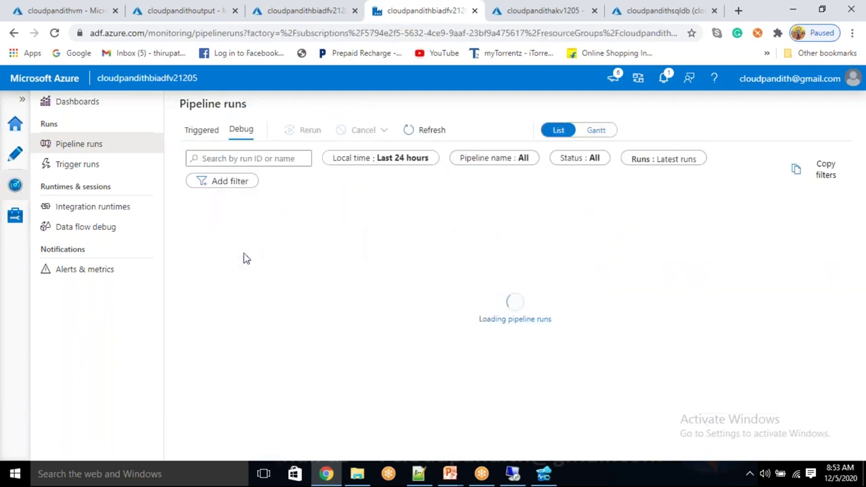
{"action": "left_click", "coordinate": [200, 131]}
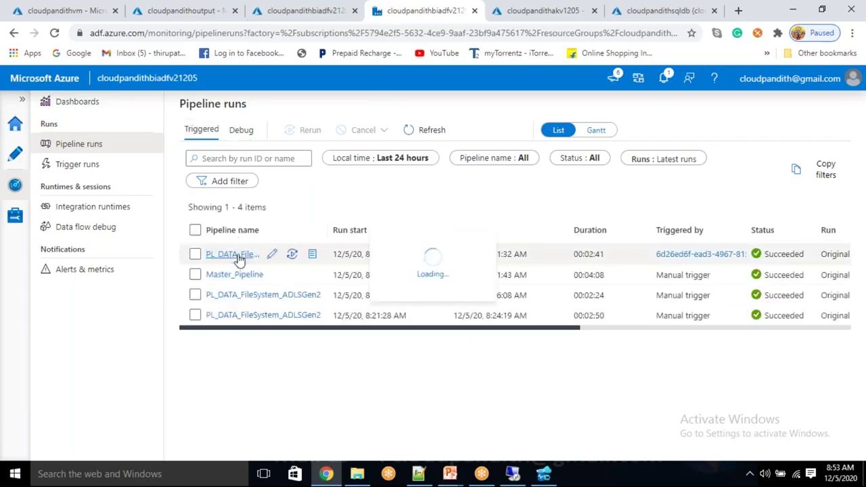
{"action": "left_click", "coordinate": [230, 254]}
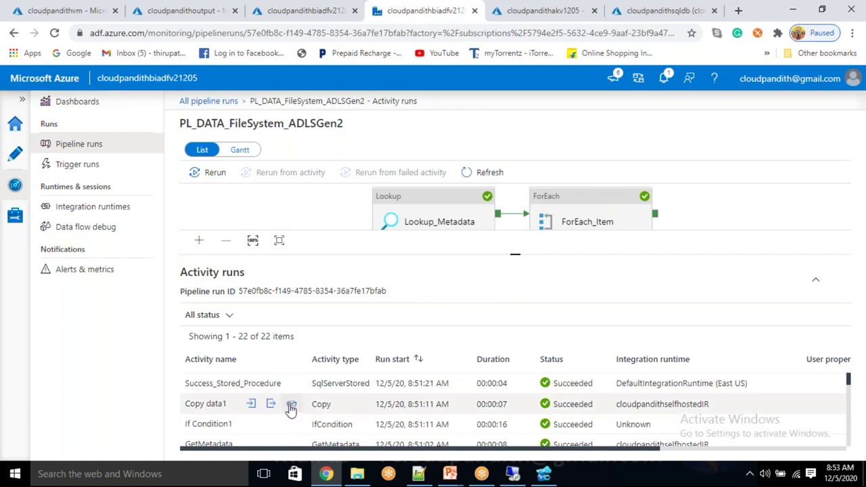
{"action": "left_click", "coordinate": [291, 405]}
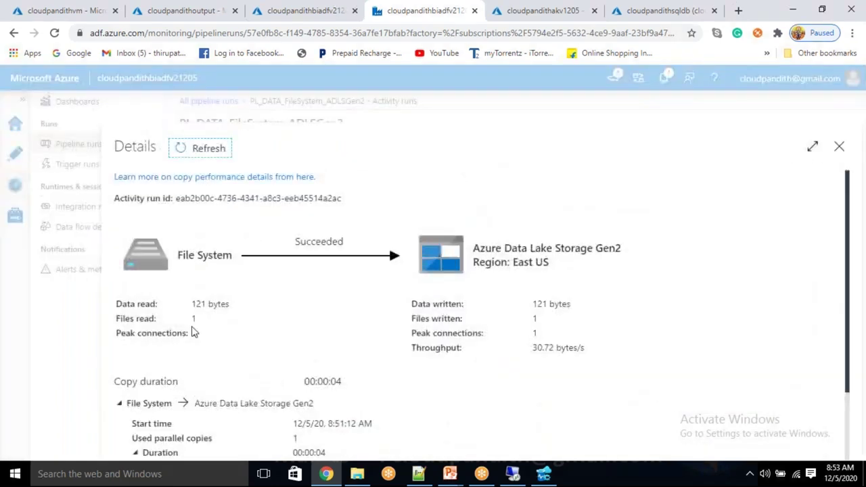
Highlight the files read and files written counts, each showing one file copied.
{"action": "double_click", "coordinate": [194, 319]}
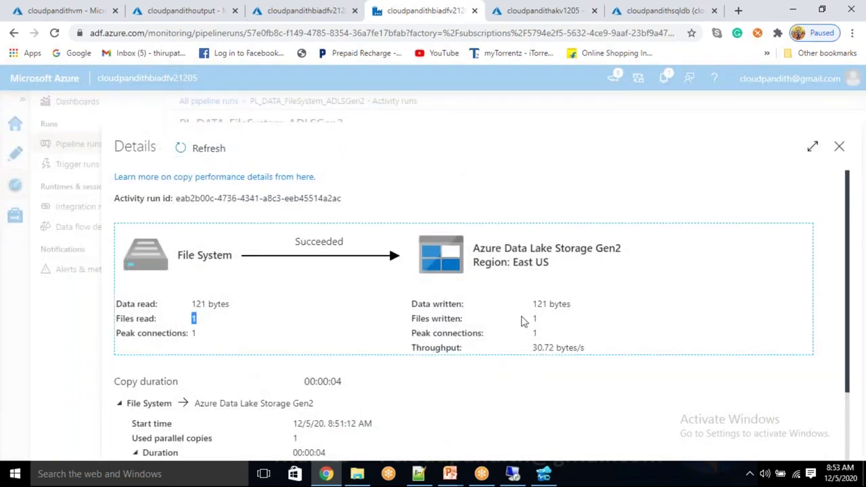
{"action": "double_click", "coordinate": [535, 319]}
{"action": "left_click", "coordinate": [563, 323]}
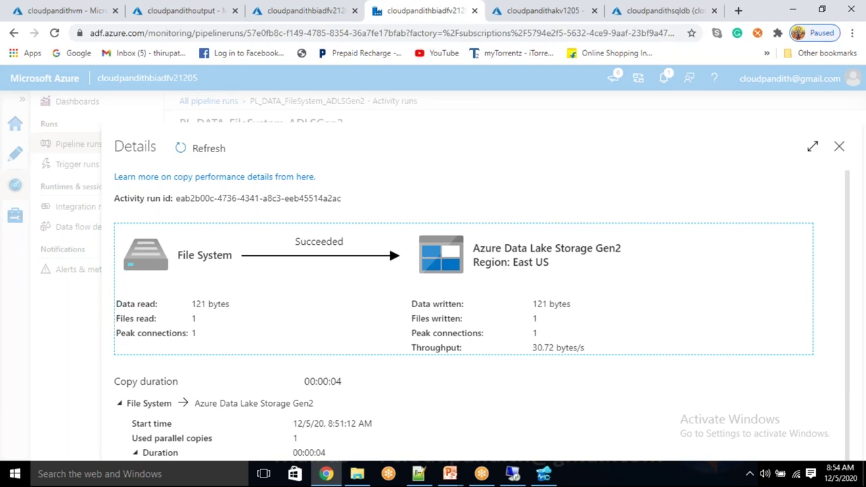
{"action": "double_click", "coordinate": [193, 319]}
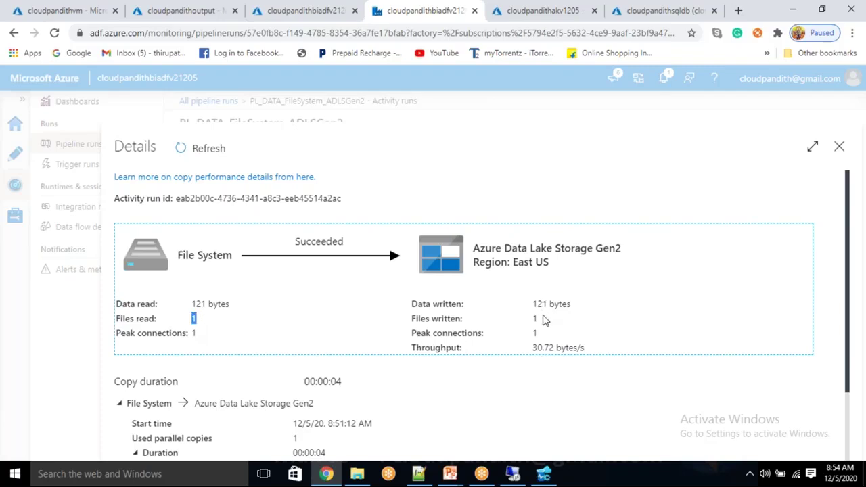
{"action": "double_click", "coordinate": [525, 329]}
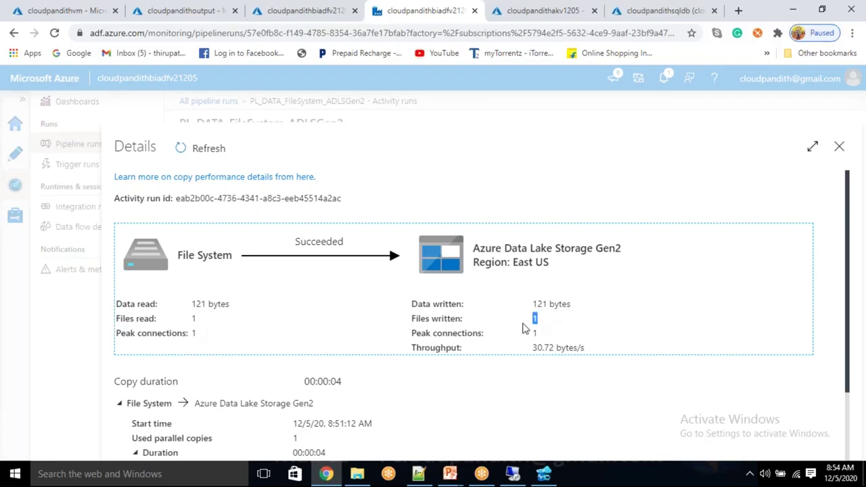
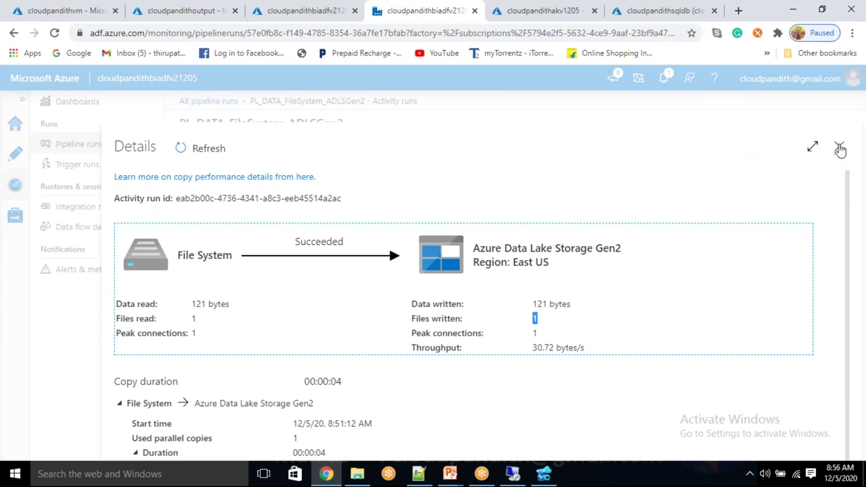
Close the Copy data1 details and resize the panes to list all 22 succeeded activity runs.
{"action": "left_click", "coordinate": [840, 148]}
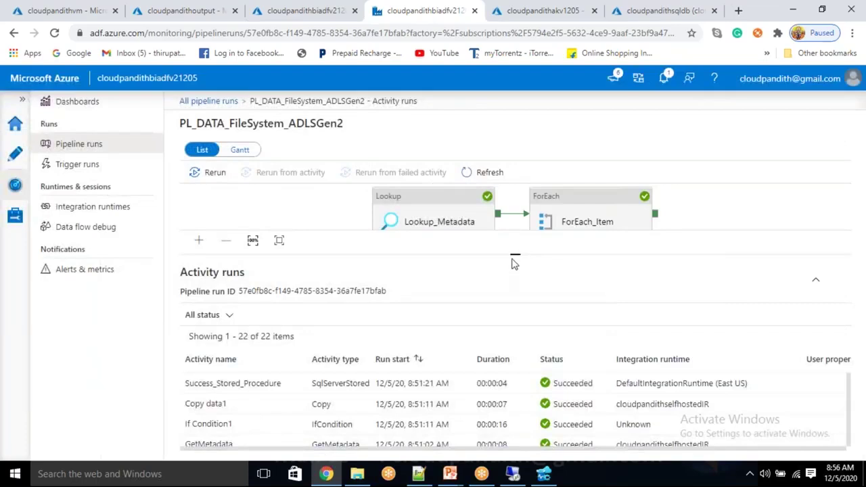
{"action": "left_click_drag", "start_coordinate": [515, 255], "coordinate": [515, 277]}
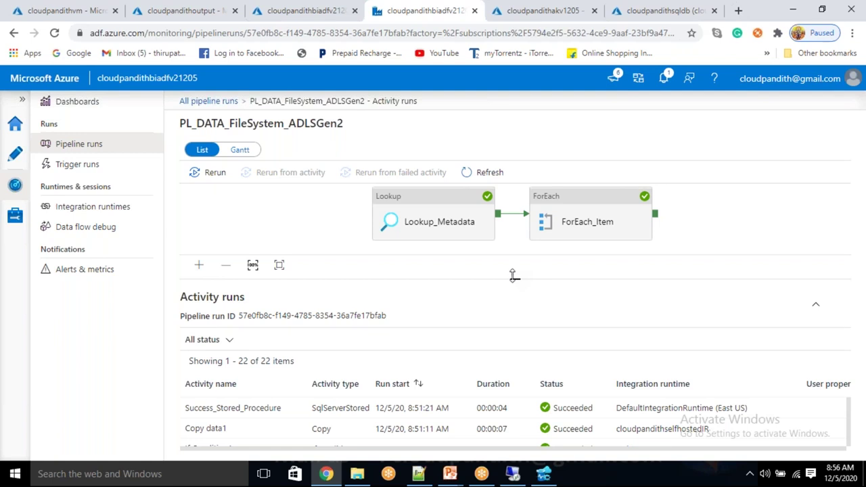
{"action": "mouse_move", "coordinate": [515, 279]}
{"action": "left_mouse_down"}
{"action": "mouse_move", "coordinate": [517, 271]}
{"action": "mouse_move", "coordinate": [524, 286]}
{"action": "mouse_move", "coordinate": [516, 269]}
{"action": "mouse_move", "coordinate": [516, 303]}
{"action": "mouse_move", "coordinate": [514, 273]}
{"action": "left_mouse_up"}
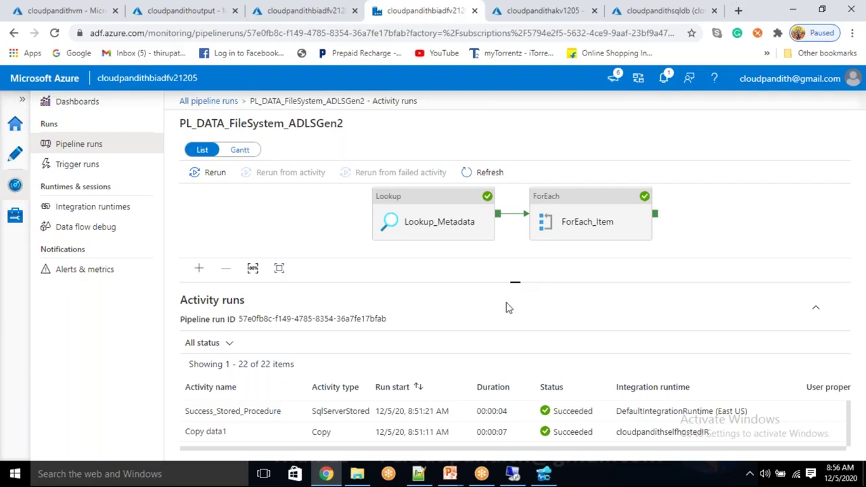
{"action": "left_click_drag", "start_coordinate": [513, 281], "coordinate": [516, 247]}
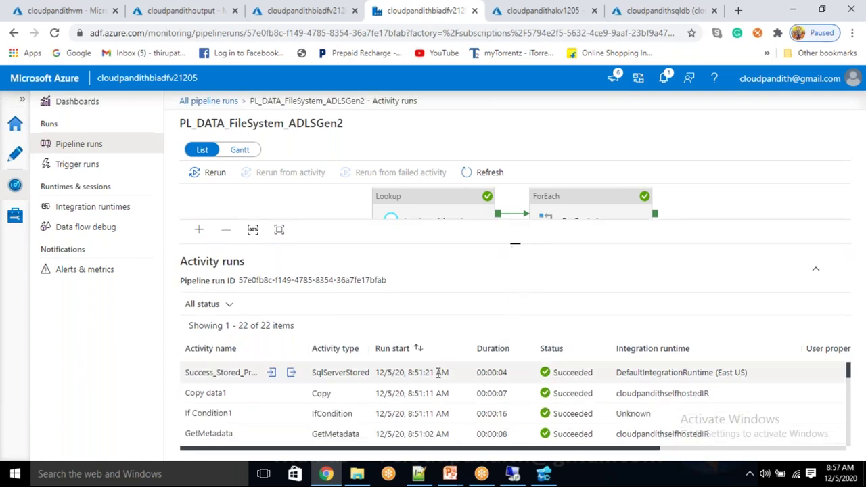
Start a new trigger for Master_Pipeline from Add trigger > New/Edit.
{"action": "left_click", "coordinate": [11, 156]}
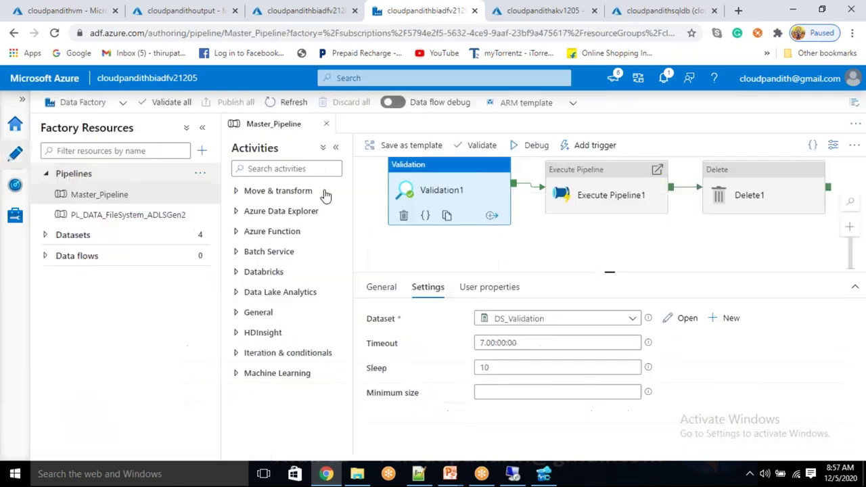
{"action": "left_click", "coordinate": [582, 150]}
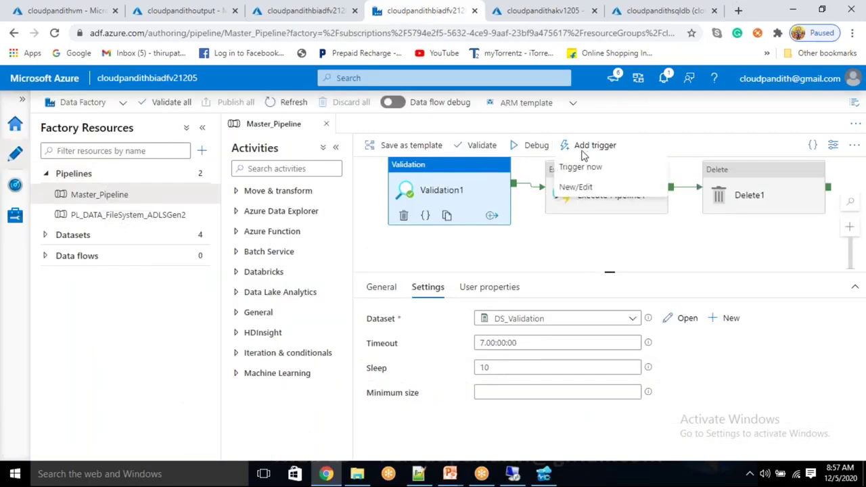
{"action": "left_click", "coordinate": [581, 188]}
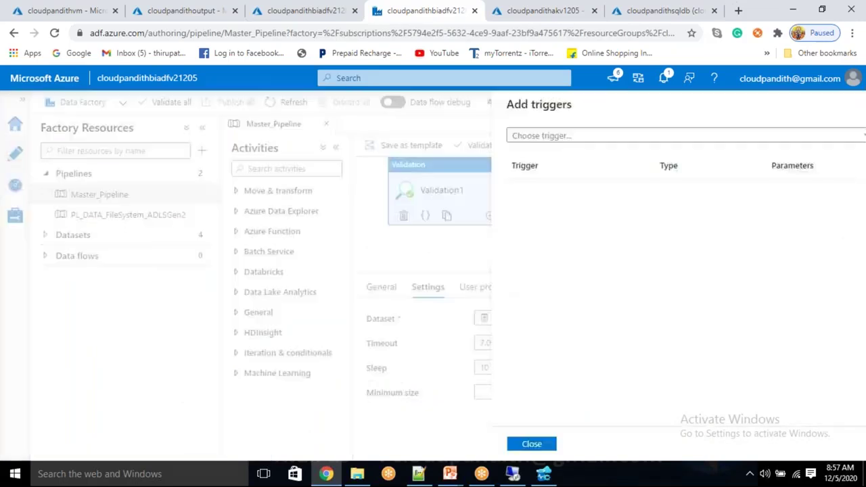
{"action": "left_click", "coordinate": [543, 138]}
{"action": "left_click", "coordinate": [527, 180]}
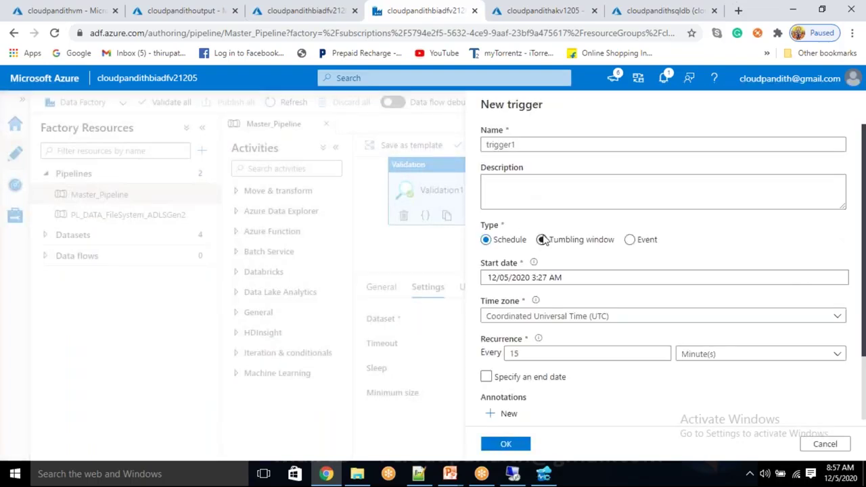
Set the trigger start date to 12/05/2020 at 8:59 AM.
{"action": "left_click", "coordinate": [520, 278]}
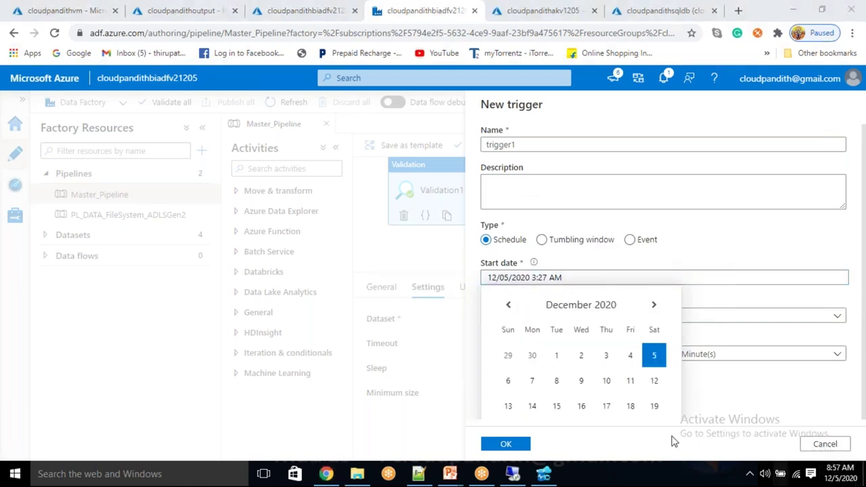
{"action": "scroll", "coordinate": [602, 384], "scroll_direction": "down", "scroll_amount": 3}
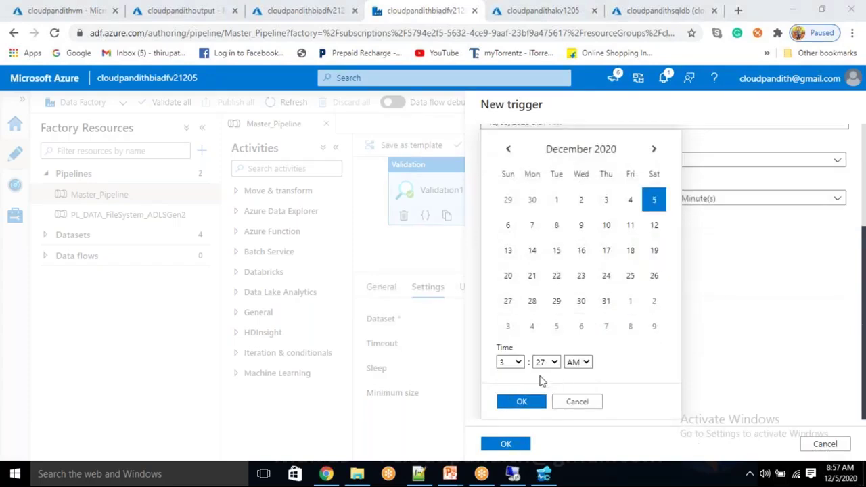
{"action": "left_click", "coordinate": [517, 364]}
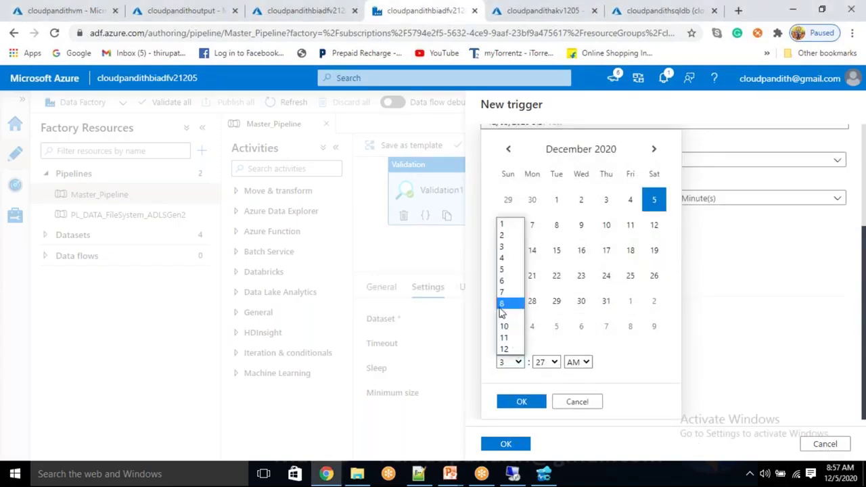
{"action": "left_click", "coordinate": [502, 303]}
{"action": "left_click", "coordinate": [554, 363]}
{"action": "scroll", "coordinate": [554, 322], "scroll_direction": "down", "scroll_amount": 5}
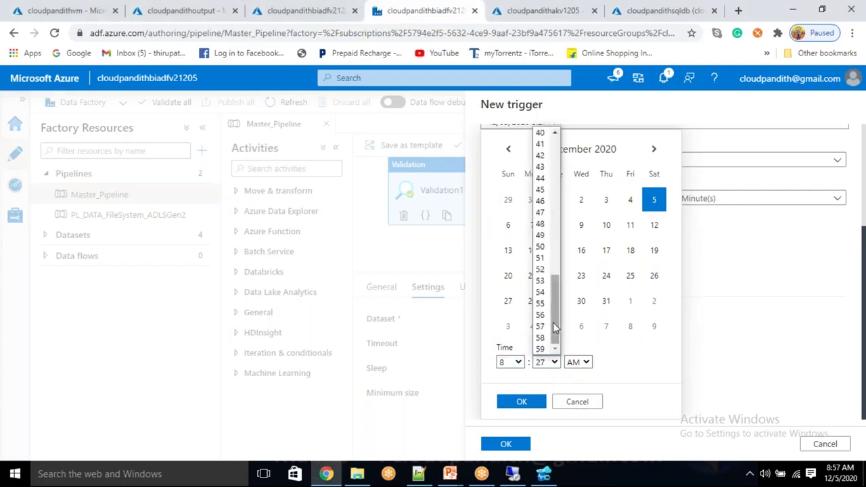
{"action": "left_click", "coordinate": [542, 350]}
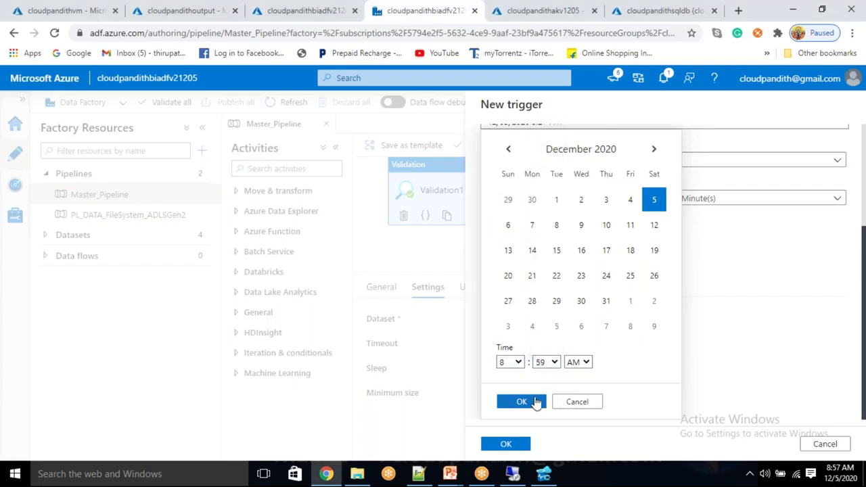
{"action": "left_click", "coordinate": [536, 401]}
Use the Chennai (UTC+5:30) time zone, recur every 1 day, and add an end date.
{"action": "left_click", "coordinate": [564, 240]}
{"action": "type", "text": "che"}
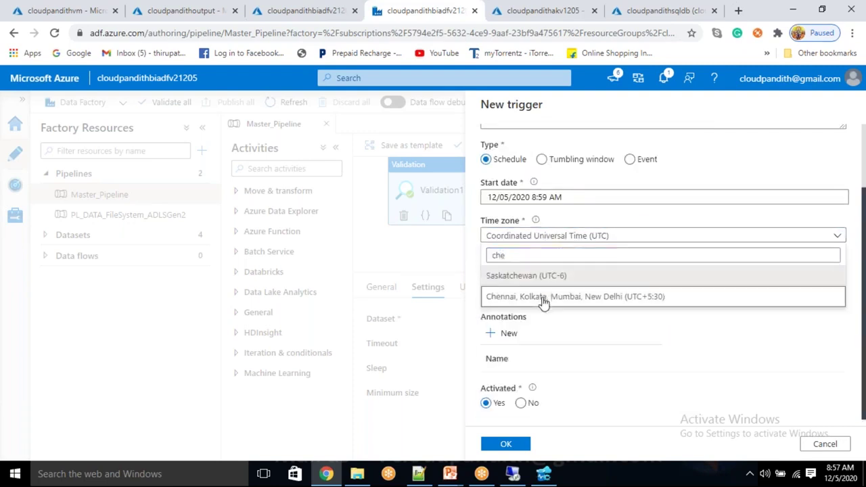
{"action": "left_click", "coordinate": [545, 298]}
{"action": "left_click", "coordinate": [532, 277]}
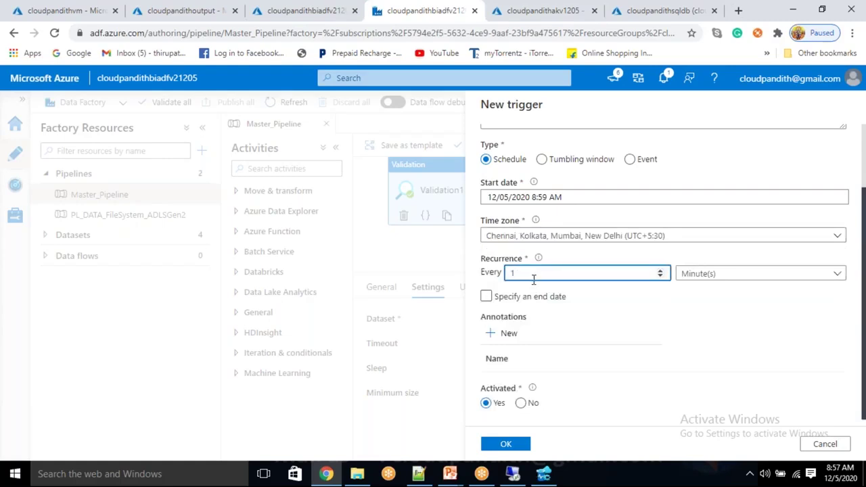
{"action": "left_click", "coordinate": [719, 273]}
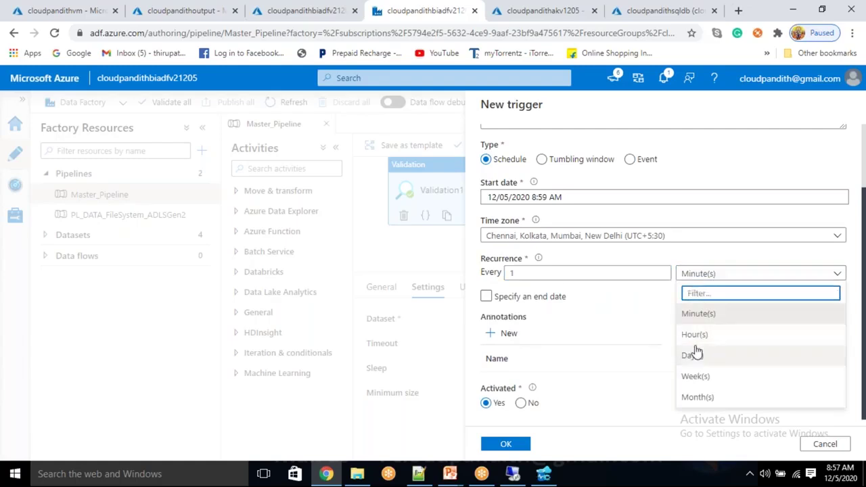
{"action": "left_click", "coordinate": [694, 355]}
{"action": "scroll", "coordinate": [509, 356], "scroll_direction": "down", "scroll_amount": 2}
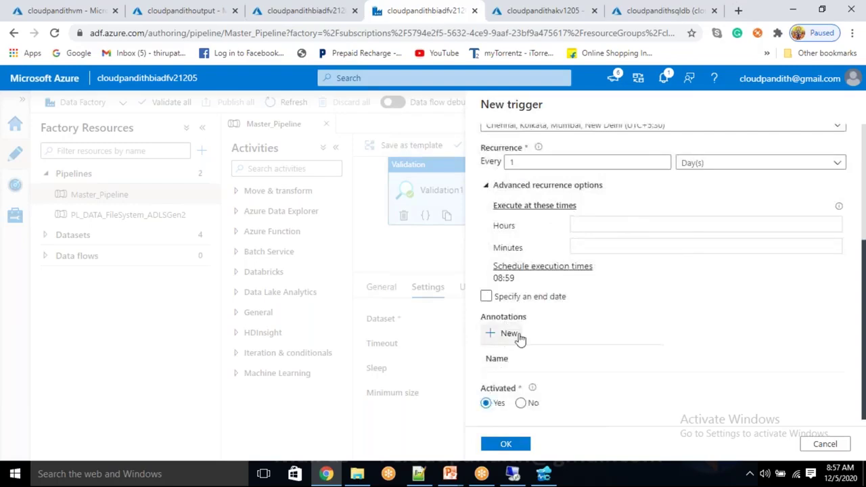
{"action": "left_click", "coordinate": [486, 297]}
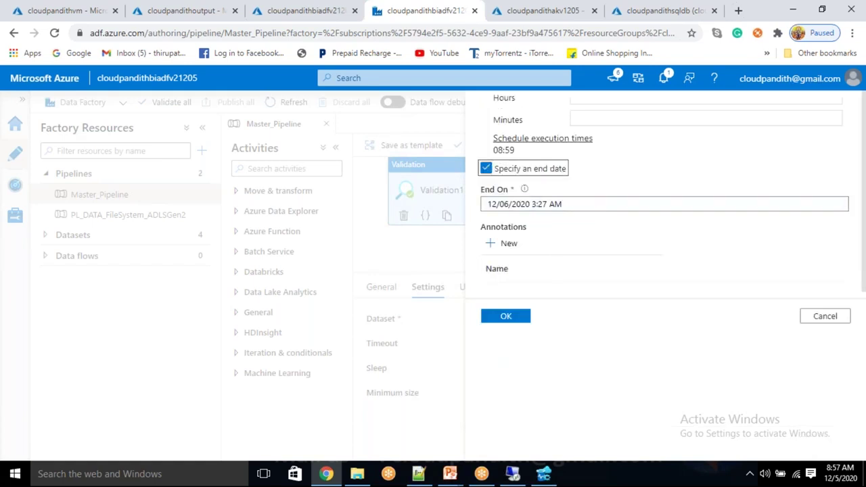
Save trigger1 and publish all pending changes.
{"action": "left_click", "coordinate": [512, 323]}
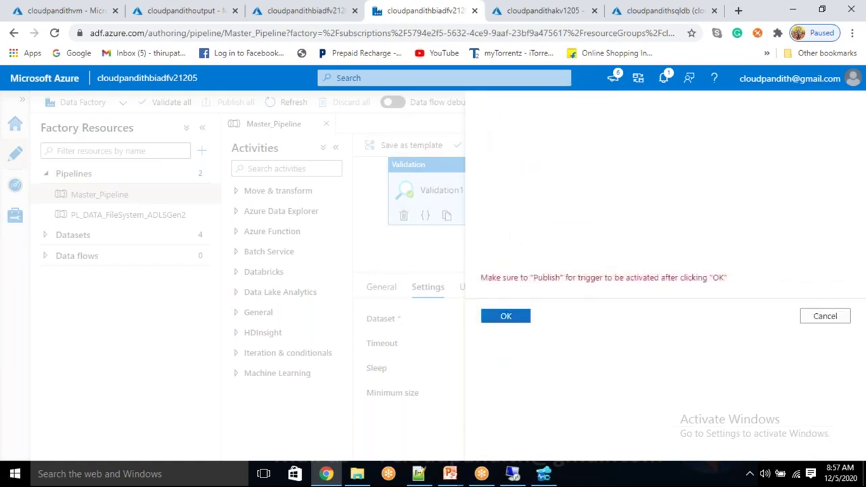
{"action": "left_click", "coordinate": [508, 316]}
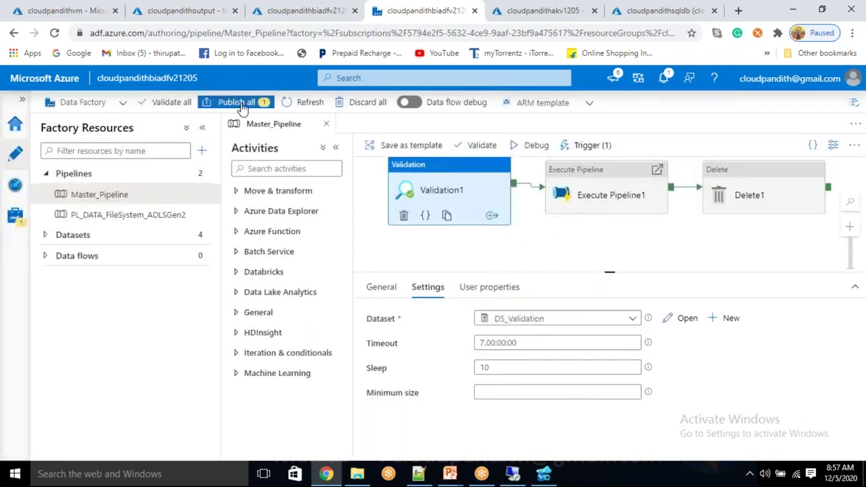
{"action": "left_click", "coordinate": [229, 102]}
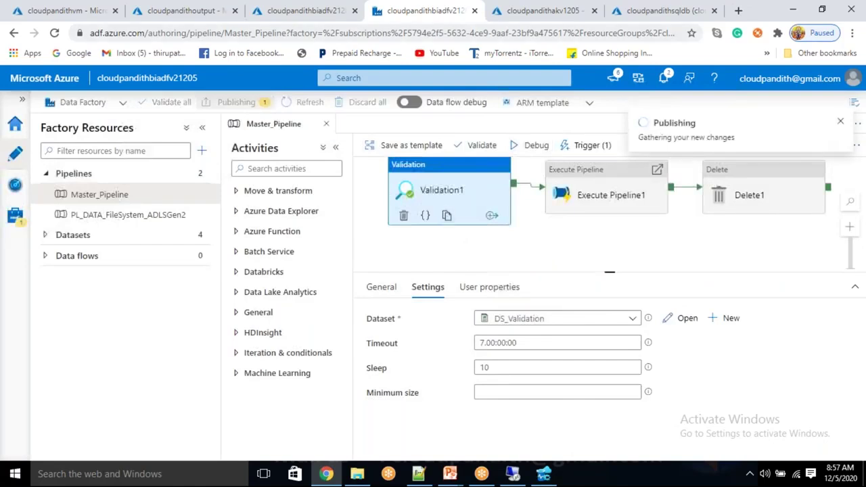
{"action": "left_click", "coordinate": [302, 15]}
{"action": "left_click", "coordinate": [420, 11]}
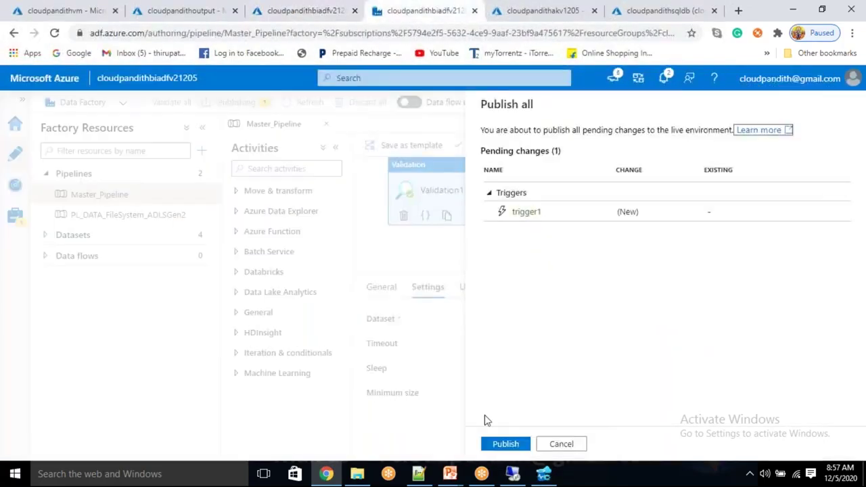
{"action": "left_click", "coordinate": [507, 444]}
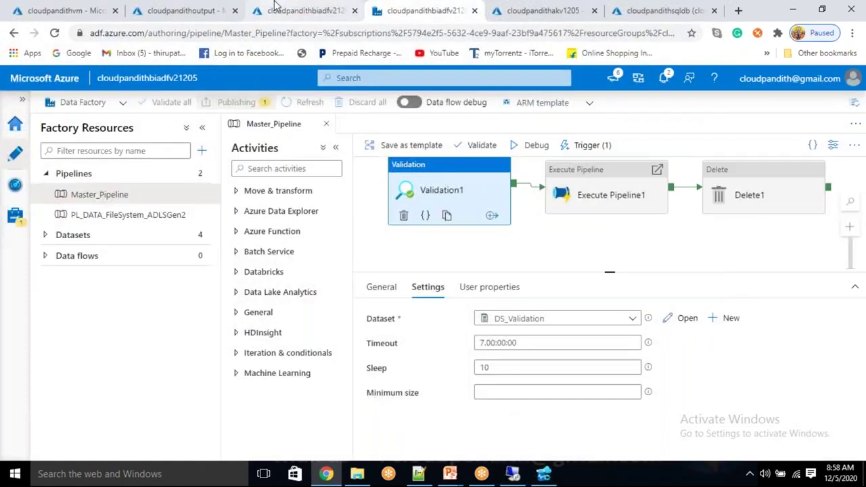
Open cloudpandithoutput from the storage account's containers, refresh to confirm no files, then return to Data Factory.
{"action": "left_click", "coordinate": [209, 7]}
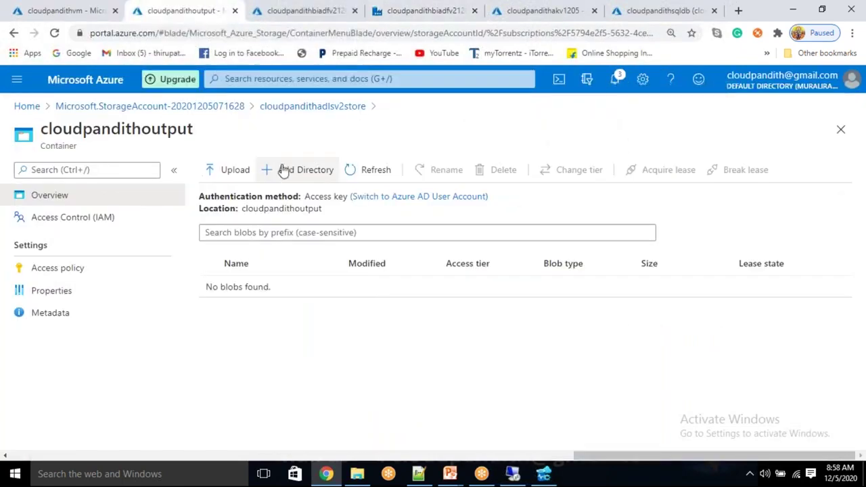
{"action": "left_click", "coordinate": [328, 106]}
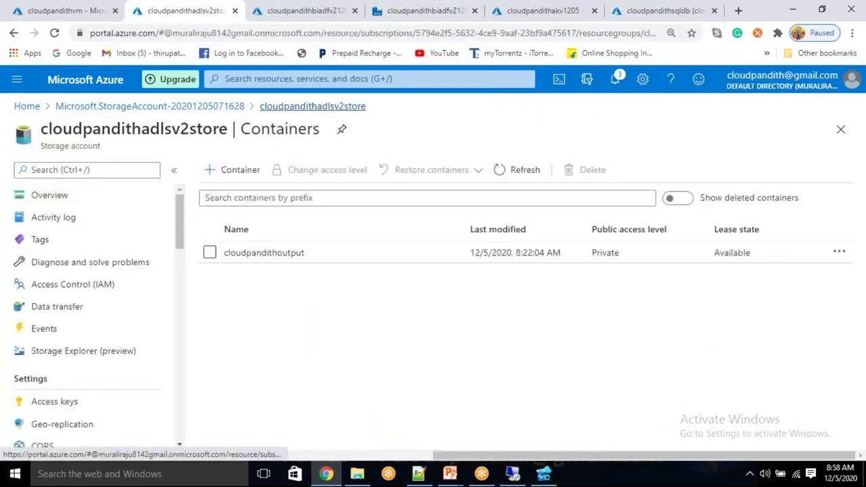
{"action": "left_click", "coordinate": [276, 256]}
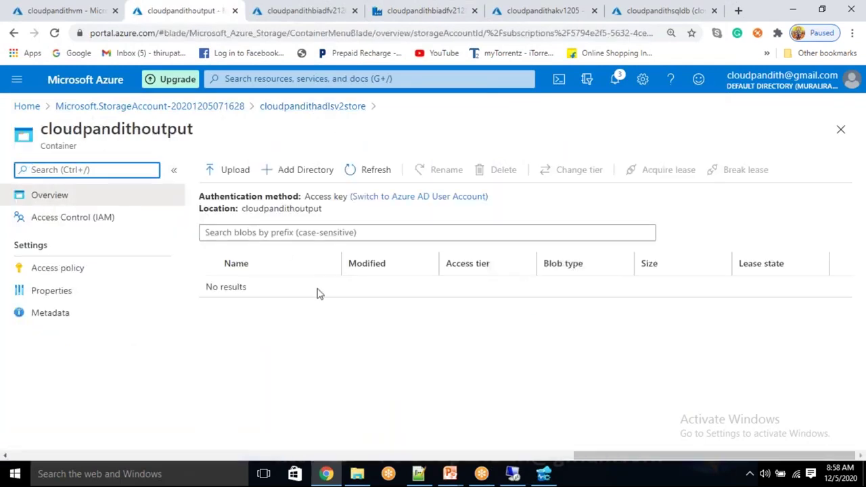
{"action": "left_click", "coordinate": [379, 171]}
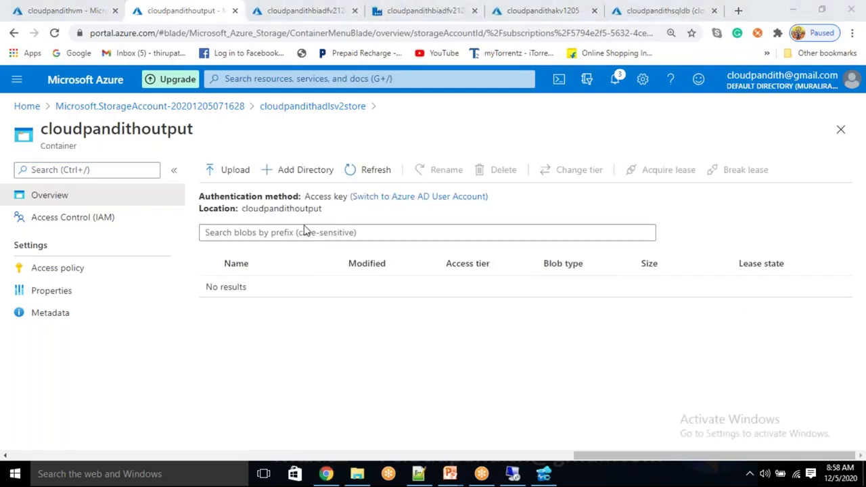
{"action": "left_click", "coordinate": [425, 9]}
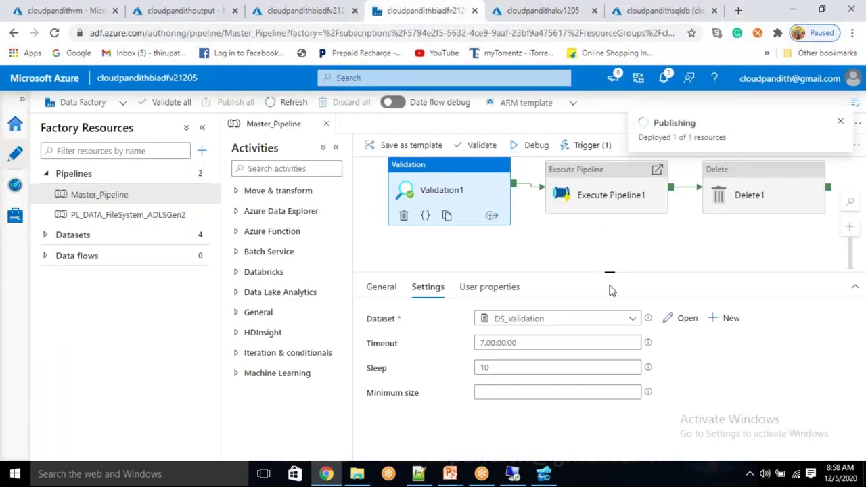
{"action": "left_click_drag", "start_coordinate": [610, 274], "coordinate": [609, 288]}
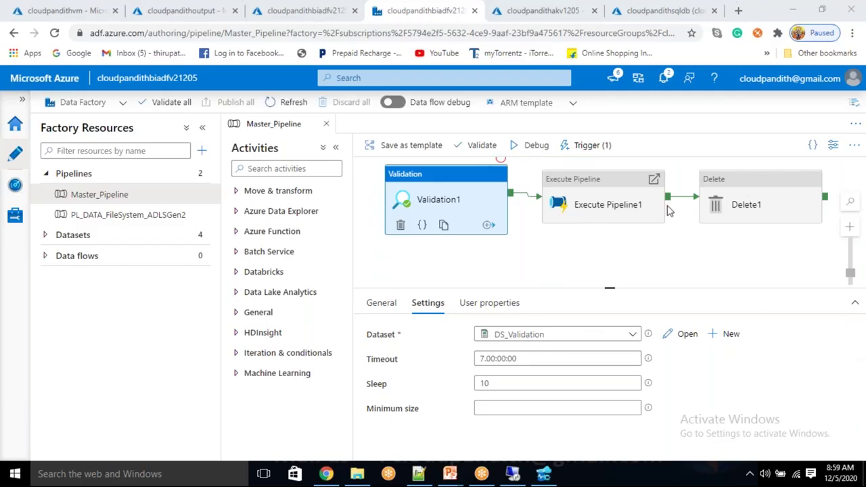
Open the triggered Master_Pipeline run's activity runs and refresh them.
{"action": "left_click", "coordinate": [532, 245]}
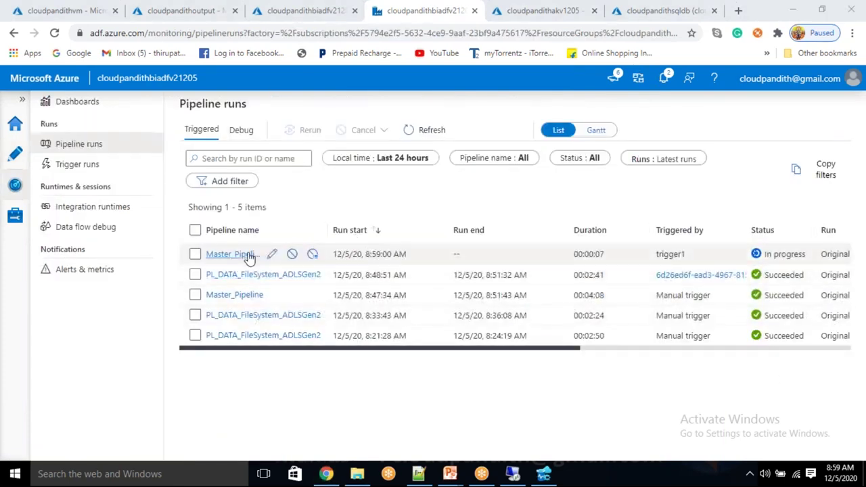
{"action": "left_click", "coordinate": [248, 255]}
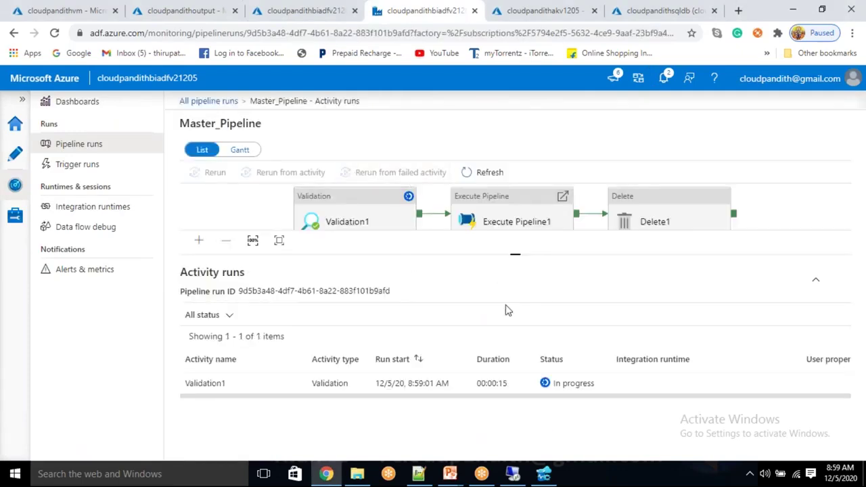
{"action": "left_click", "coordinate": [489, 174]}
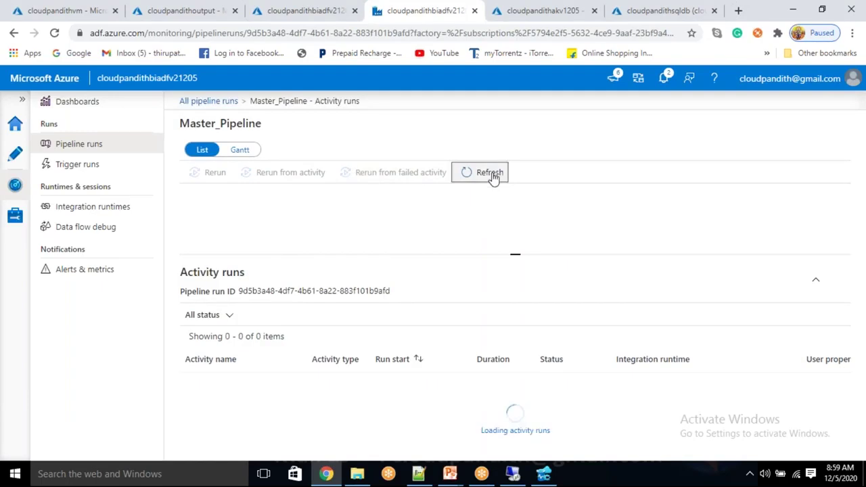
{"action": "left_click", "coordinate": [490, 174]}
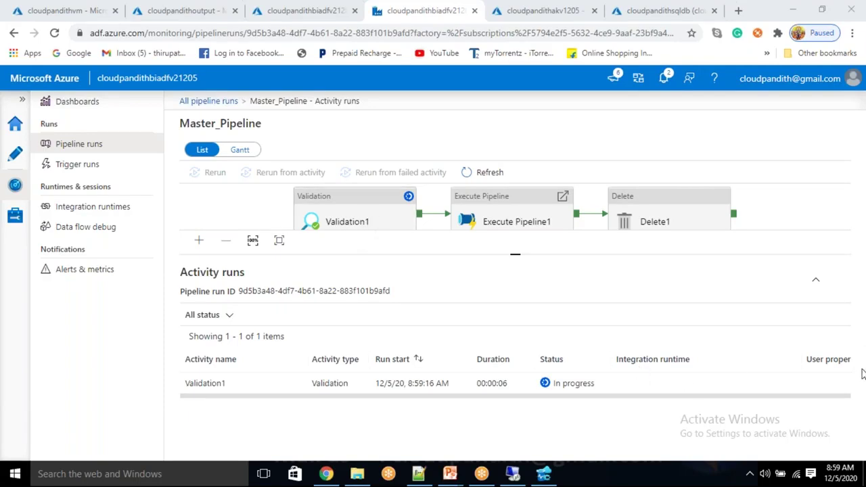
Select Validation1 and keep refreshing while it stays in progress, then switch to the remote VM.
{"action": "left_click", "coordinate": [363, 223]}
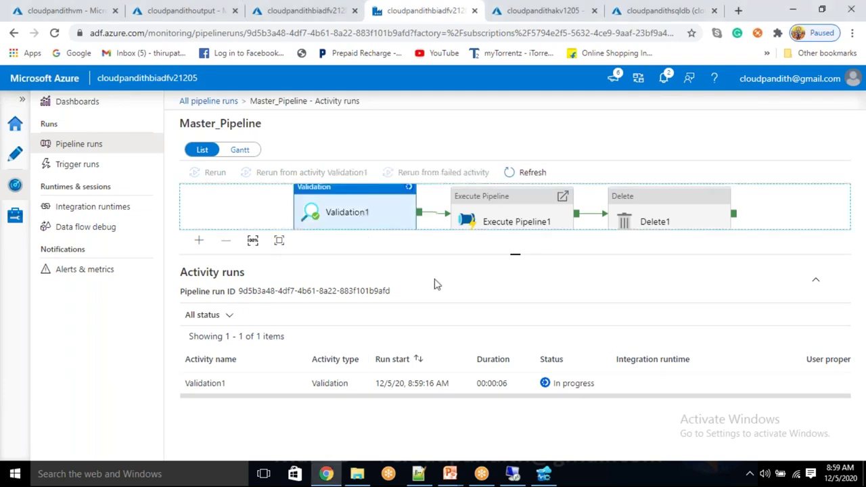
{"action": "left_click", "coordinate": [514, 172]}
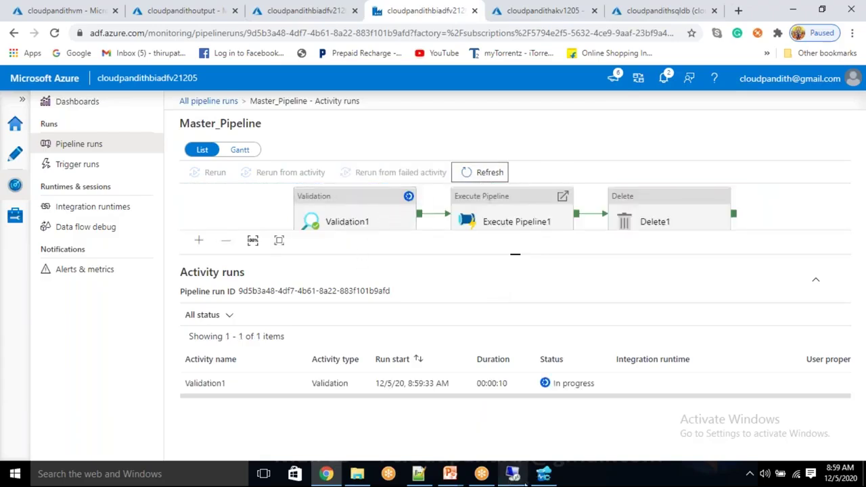
{"action": "mouse_move", "coordinate": [522, 480]}
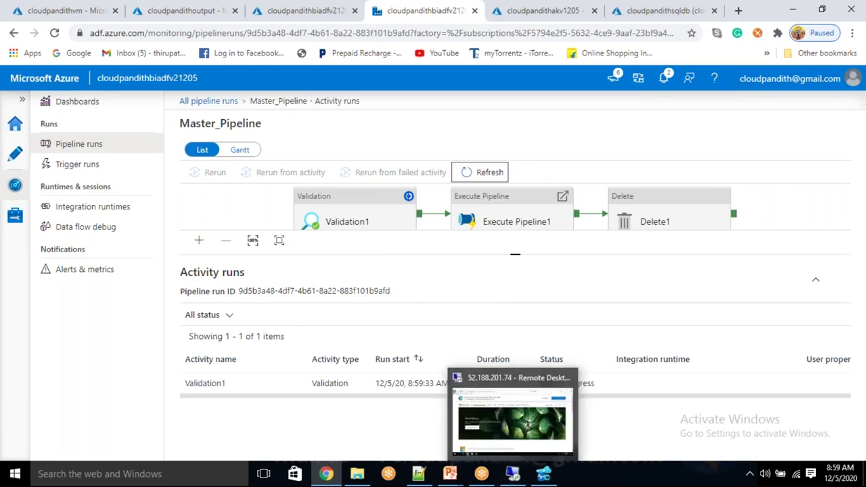
{"action": "left_click", "coordinate": [490, 174]}
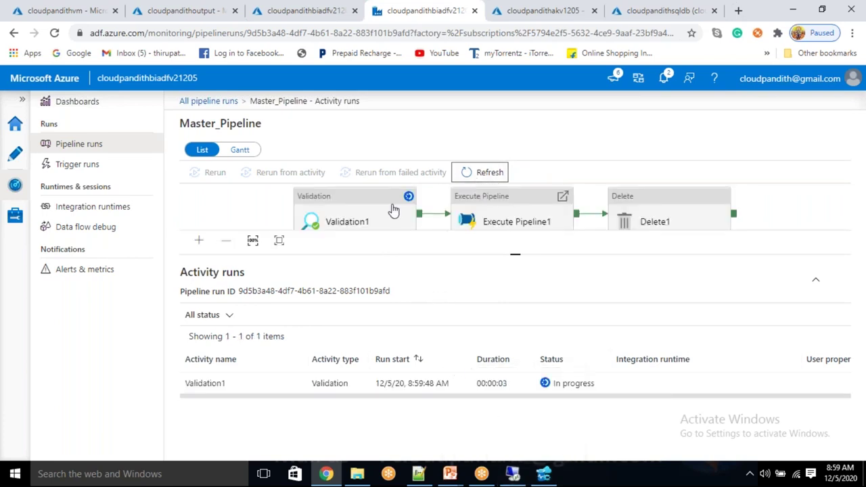
{"action": "left_click", "coordinate": [467, 179]}
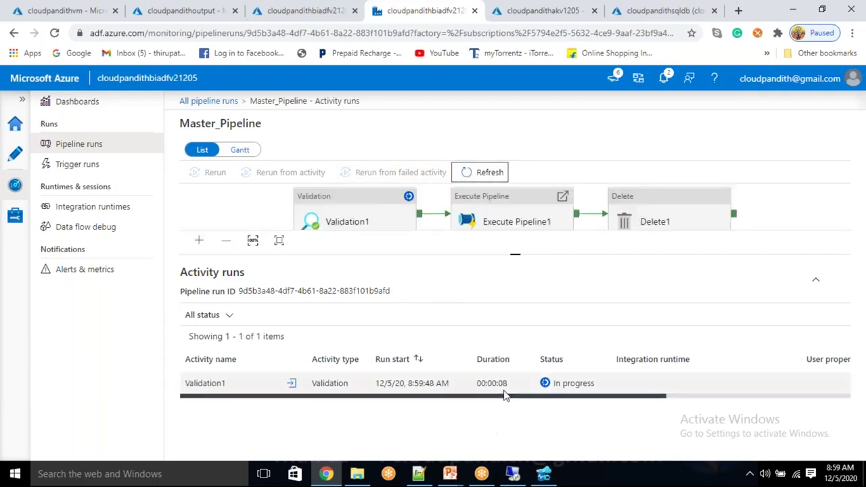
{"action": "left_click", "coordinate": [484, 175]}
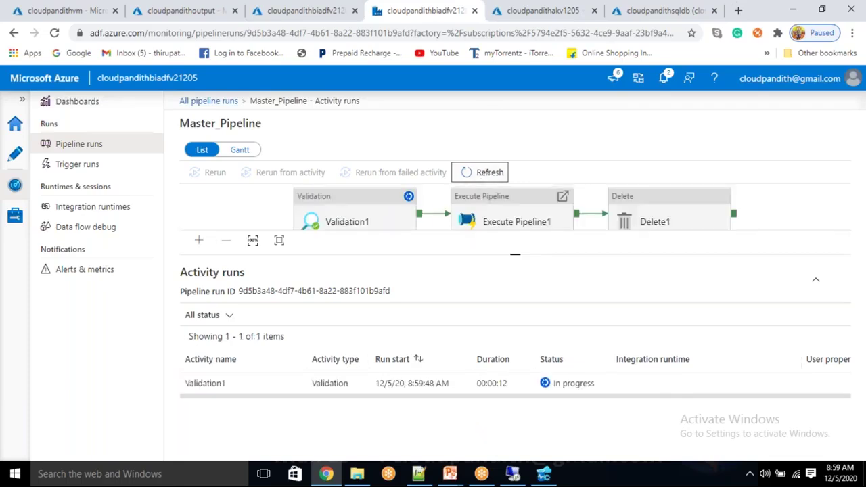
{"action": "left_click", "coordinate": [481, 172]}
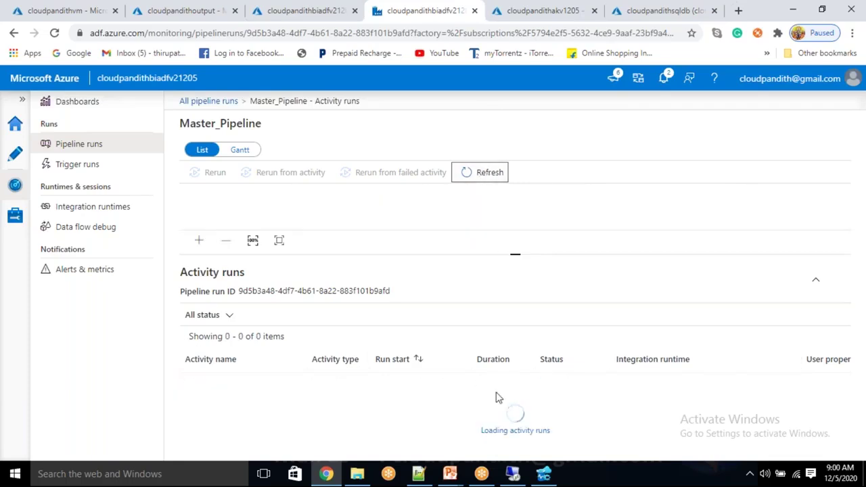
{"action": "left_click", "coordinate": [496, 174]}
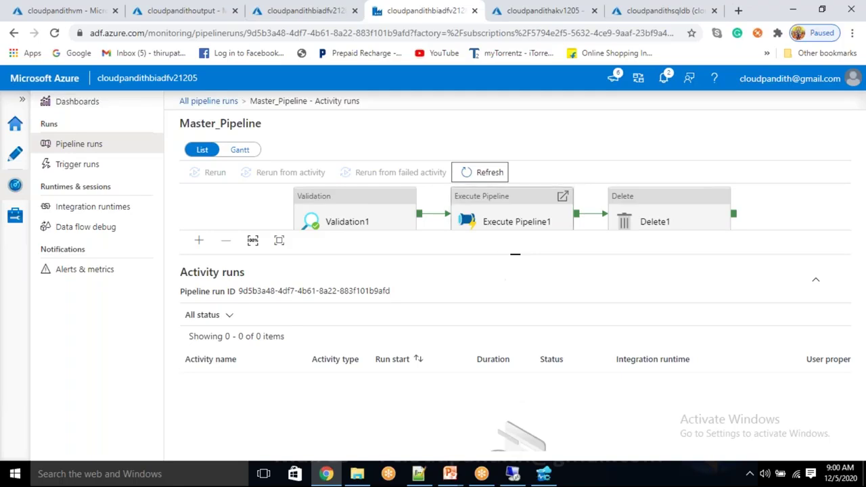
{"action": "left_click", "coordinate": [490, 174]}
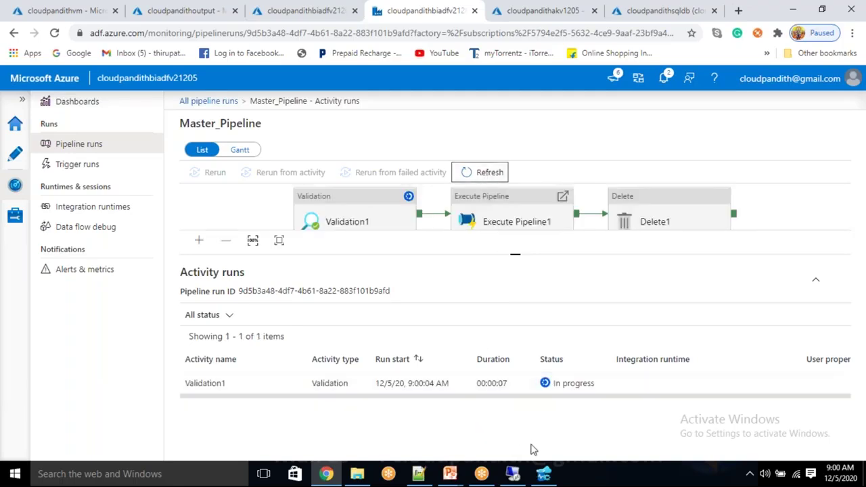
{"action": "left_click", "coordinate": [513, 473]}
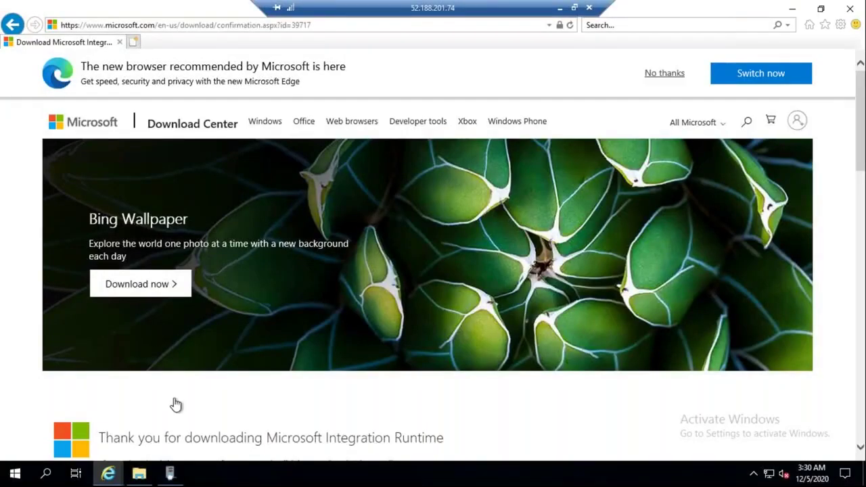
Paste the cust6 CSV file into the empty C:\cloudpandith\success folder.
{"action": "left_click", "coordinate": [140, 474]}
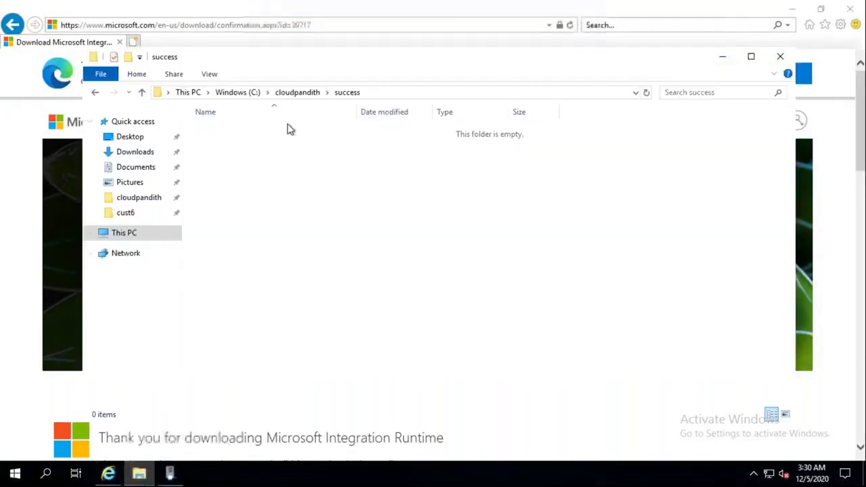
{"action": "left_click", "coordinate": [301, 93]}
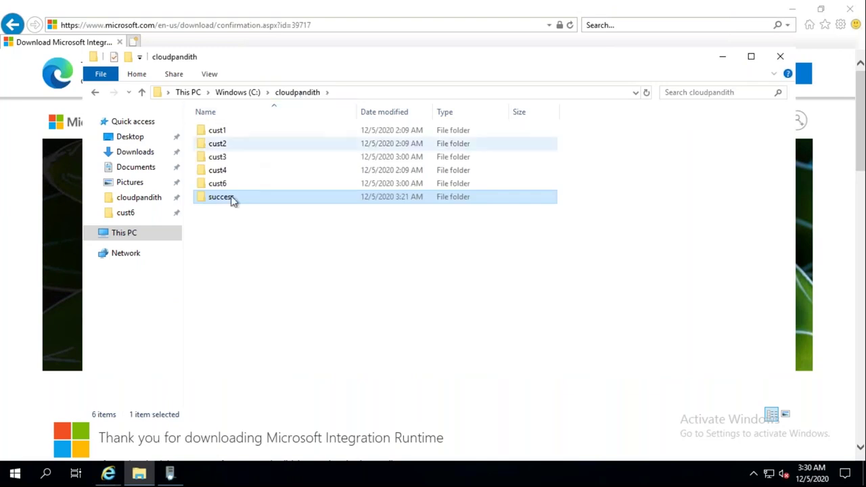
{"action": "double_click", "coordinate": [229, 185]}
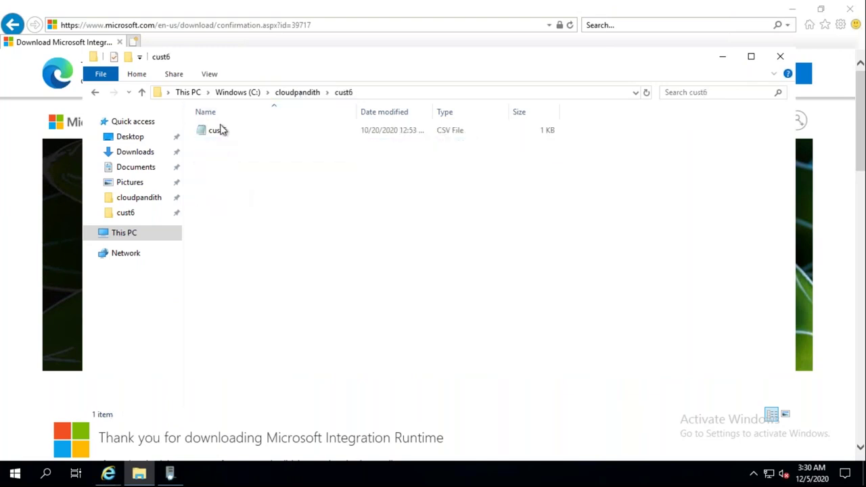
{"action": "left_click", "coordinate": [221, 133]}
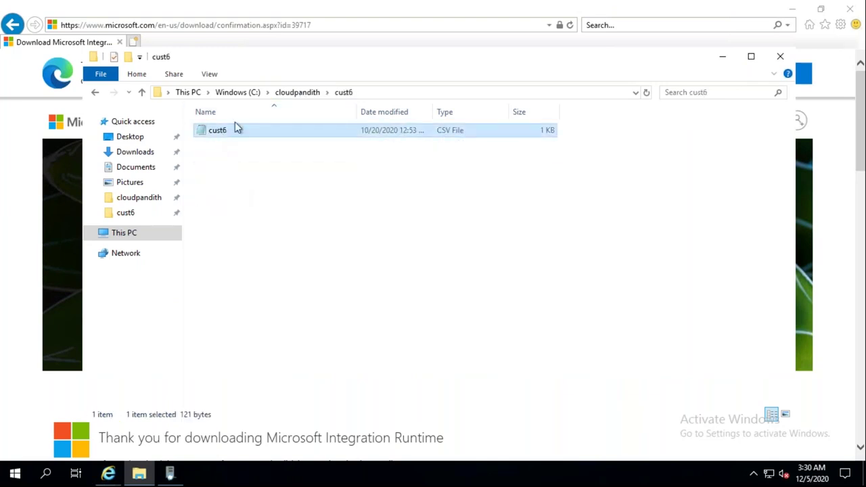
{"action": "left_click", "coordinate": [296, 94]}
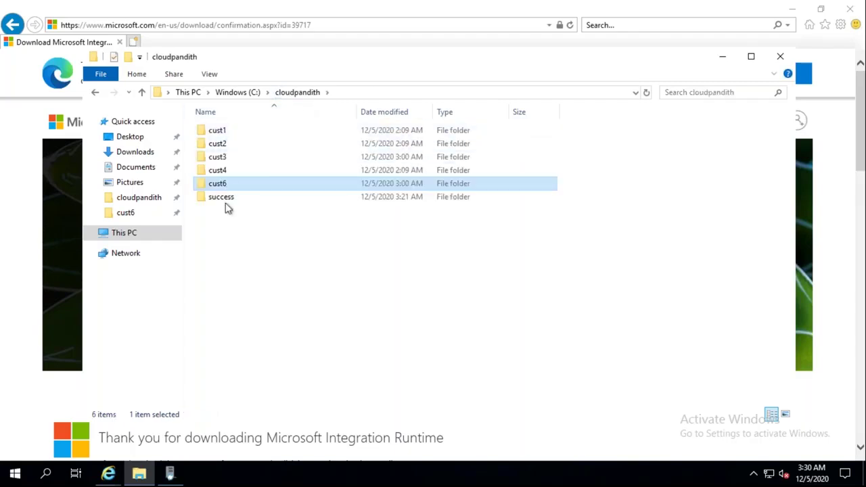
{"action": "double_click", "coordinate": [226, 200]}
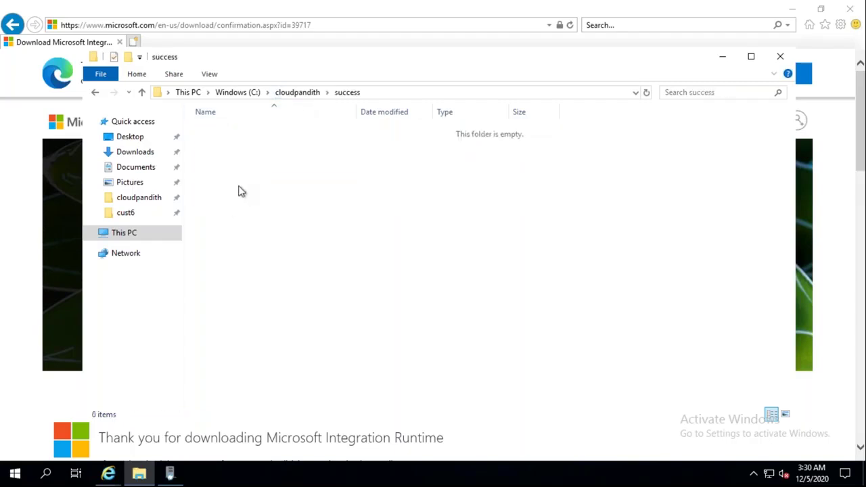
{"action": "key", "text": "ctrl+v"}
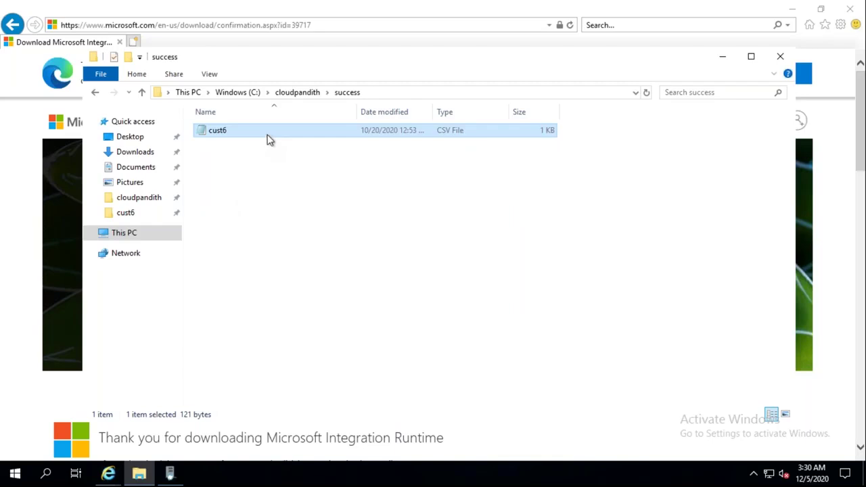
Rename the pasted file to success.csv and bring the browser back in front.
{"action": "right_click", "coordinate": [267, 135]}
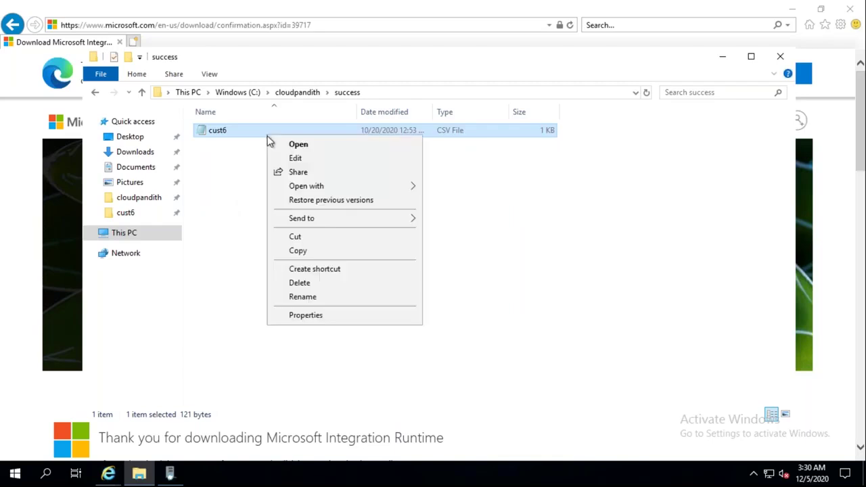
{"action": "left_click", "coordinate": [310, 298]}
{"action": "type", "text": "succes"}
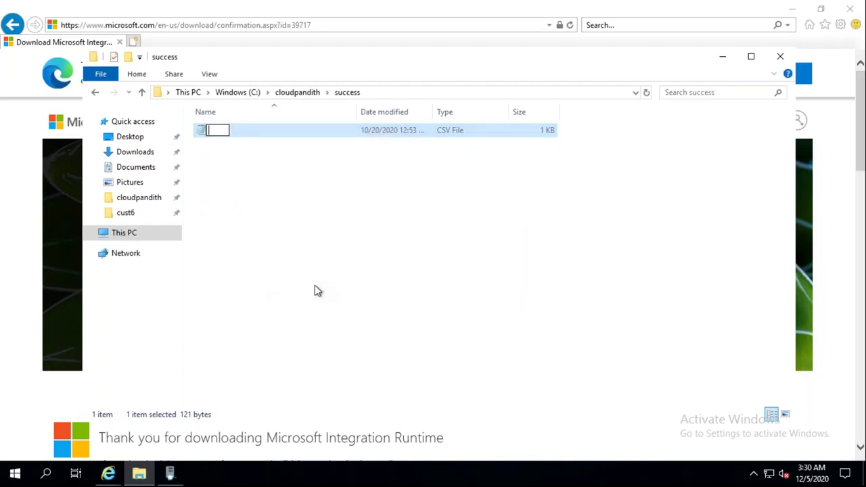
{"action": "type", "text": "s.csv"}
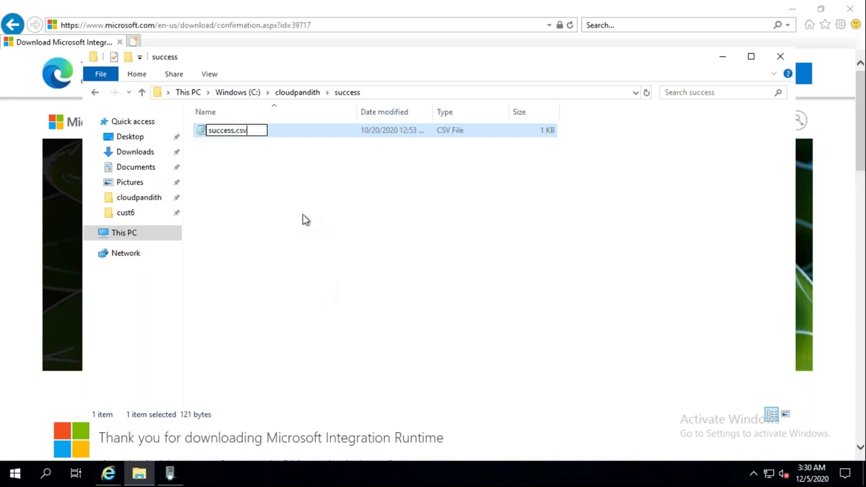
{"action": "left_click", "coordinate": [302, 219]}
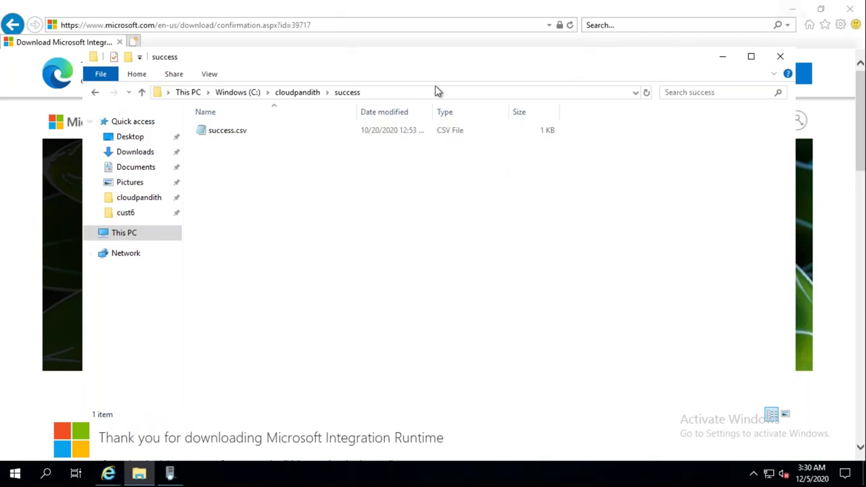
{"action": "key", "text": "alt+Tab"}
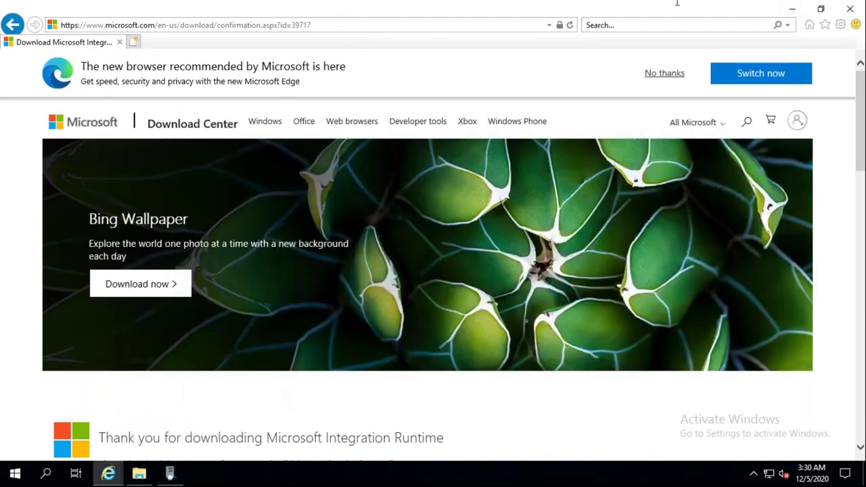
{"action": "mouse_move", "coordinate": [534, 7]}
{"action": "left_click", "coordinate": [561, 9]}
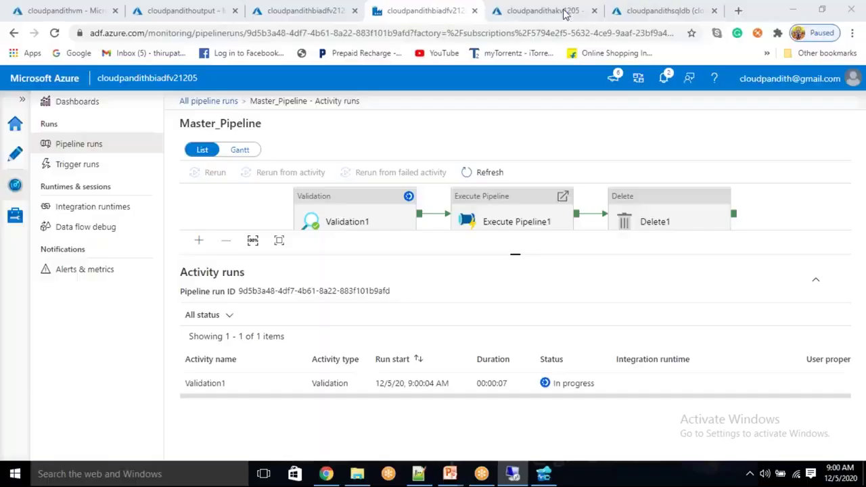
{"action": "left_click", "coordinate": [487, 173]}
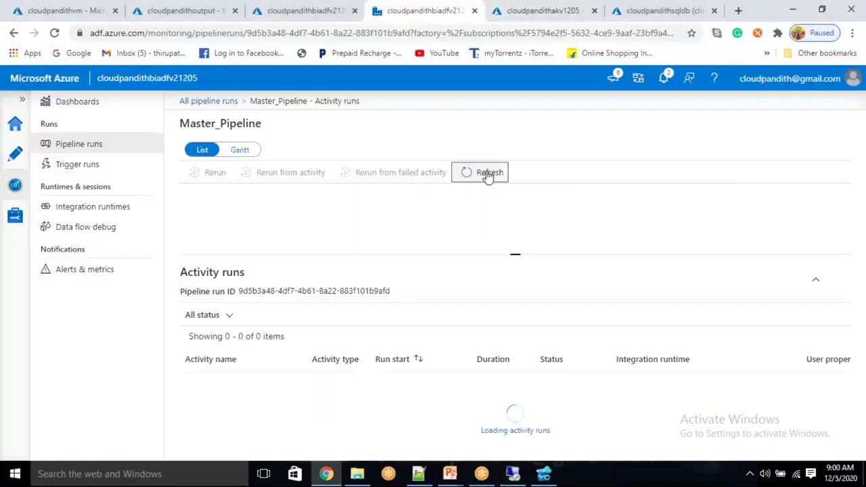
{"action": "left_click", "coordinate": [487, 172]}
{"action": "left_click", "coordinate": [486, 175]}
{"action": "left_click", "coordinate": [485, 175]}
{"action": "left_click", "coordinate": [484, 174]}
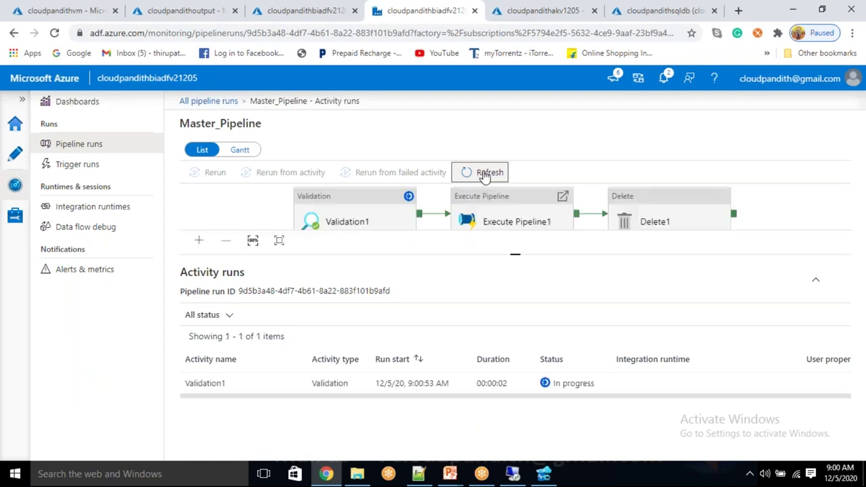
{"action": "left_click", "coordinate": [484, 175]}
{"action": "left_click", "coordinate": [485, 175]}
{"action": "left_click", "coordinate": [484, 174]}
{"action": "left_click", "coordinate": [484, 174]}
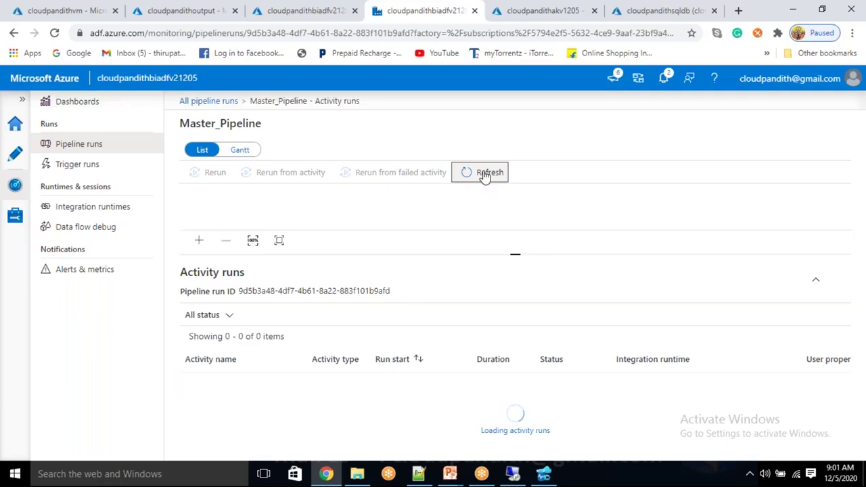
{"action": "left_click", "coordinate": [484, 174]}
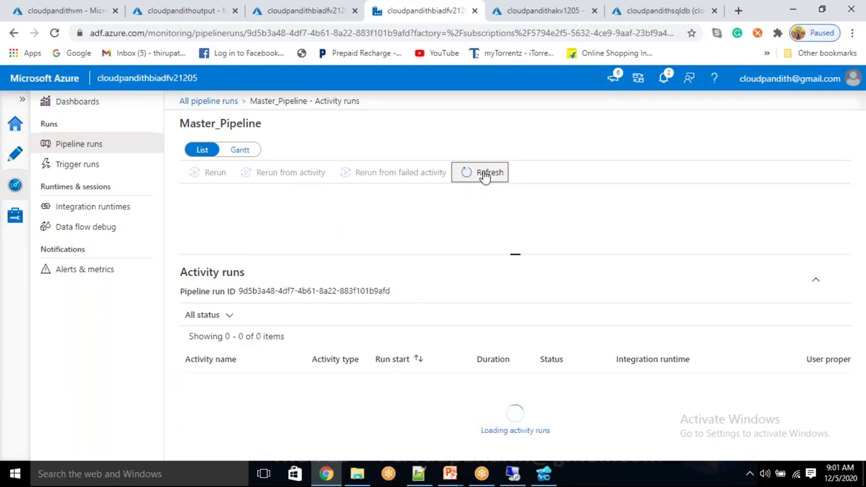
{"action": "left_click", "coordinate": [484, 174]}
{"action": "left_click", "coordinate": [485, 175]}
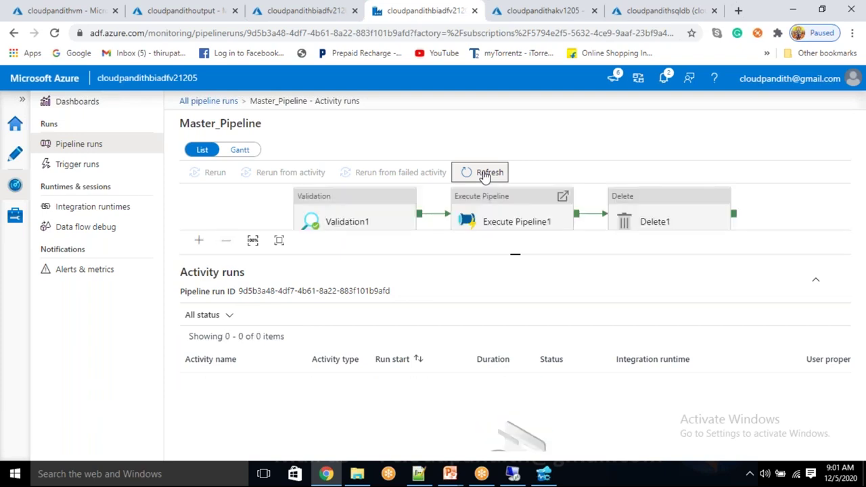
{"action": "left_click", "coordinate": [484, 174]}
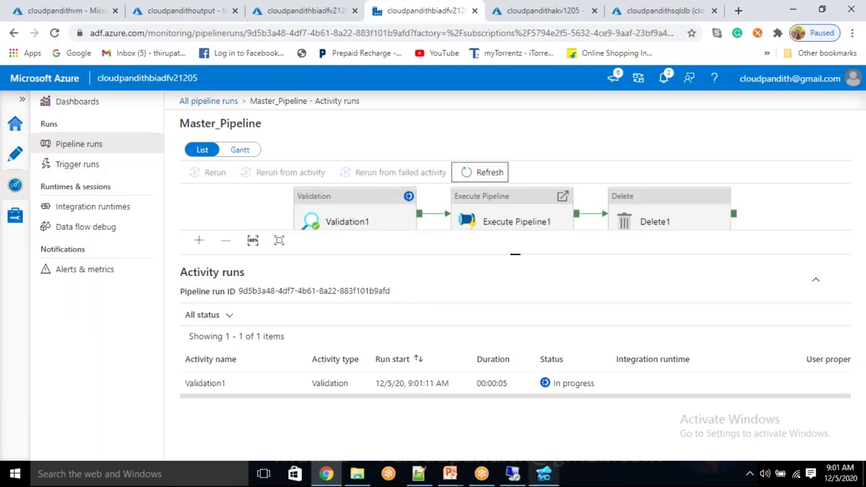
{"action": "left_click", "coordinate": [534, 478]}
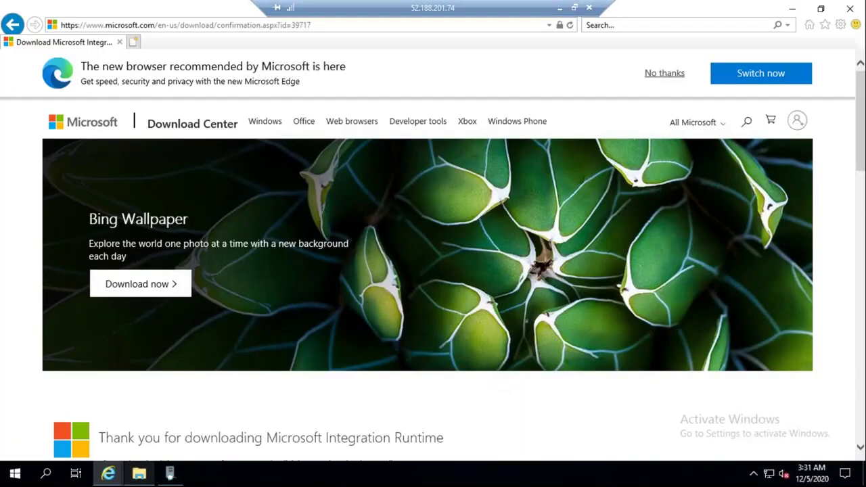
Rename success.csv in C:\cloudpandith\success to 'success' by deleting the .csv extension.
{"action": "left_click", "coordinate": [139, 473]}
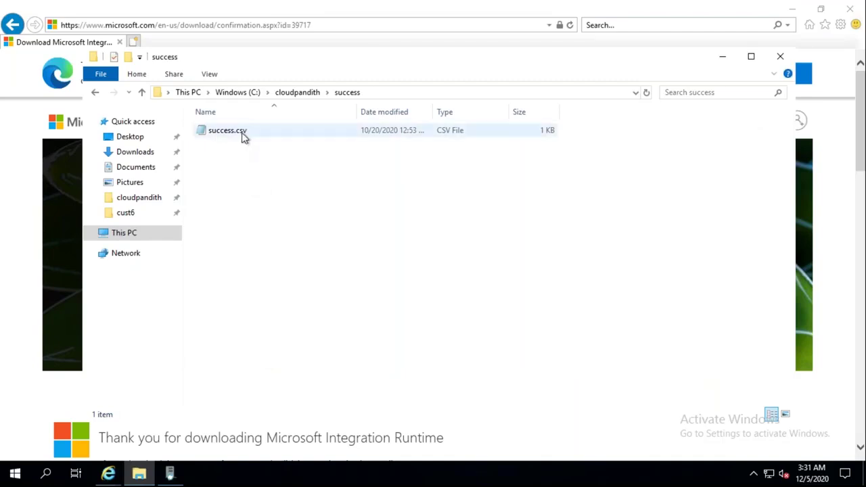
{"action": "left_click", "coordinate": [244, 135]}
{"action": "right_click", "coordinate": [243, 134]}
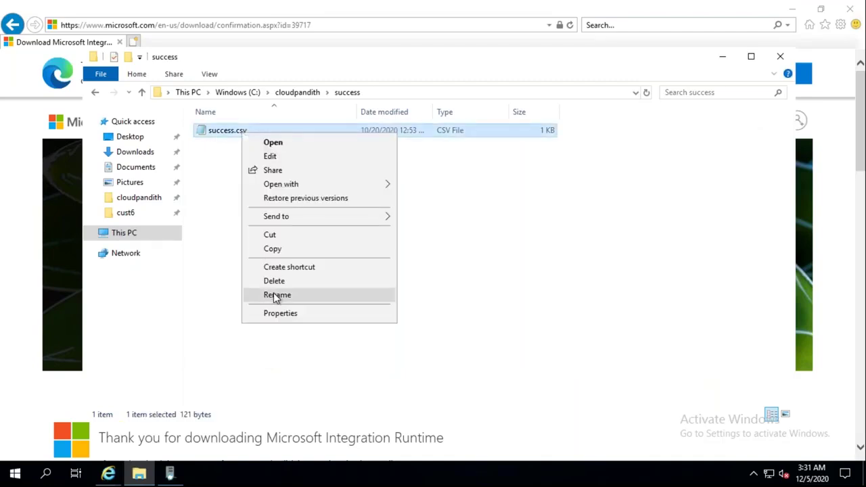
{"action": "left_click", "coordinate": [276, 294]}
{"action": "key", "text": "End"}
{"action": "key", "text": "BackSpace"}
{"action": "key", "text": "BackSpace"}
{"action": "key", "text": "BackSpace"}
{"action": "key", "text": "BackSpace"}
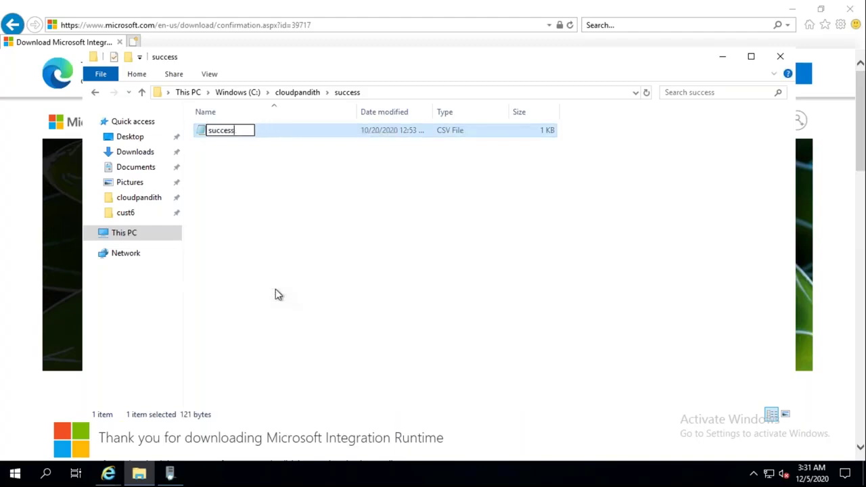
{"action": "left_click", "coordinate": [318, 214]}
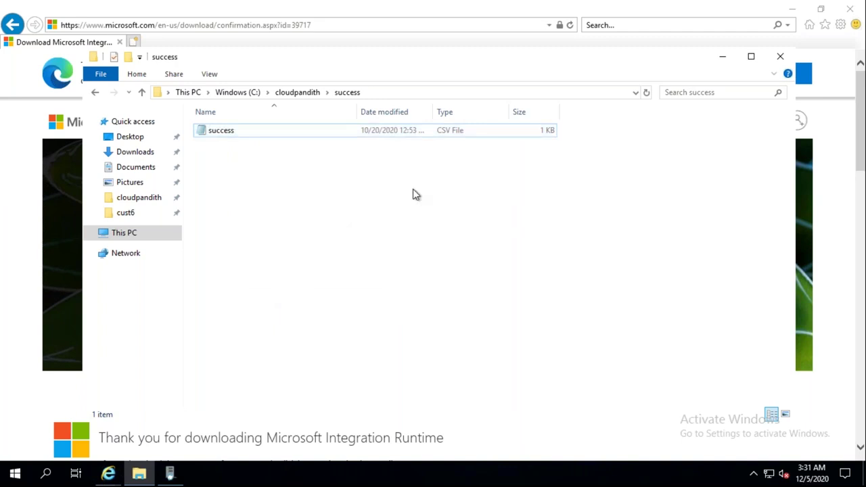
Minimize the remote session and refresh Master_Pipeline's activity runs; Validation1, started 9:01:50 AM, stays in progress.
{"action": "mouse_move", "coordinate": [498, 4]}
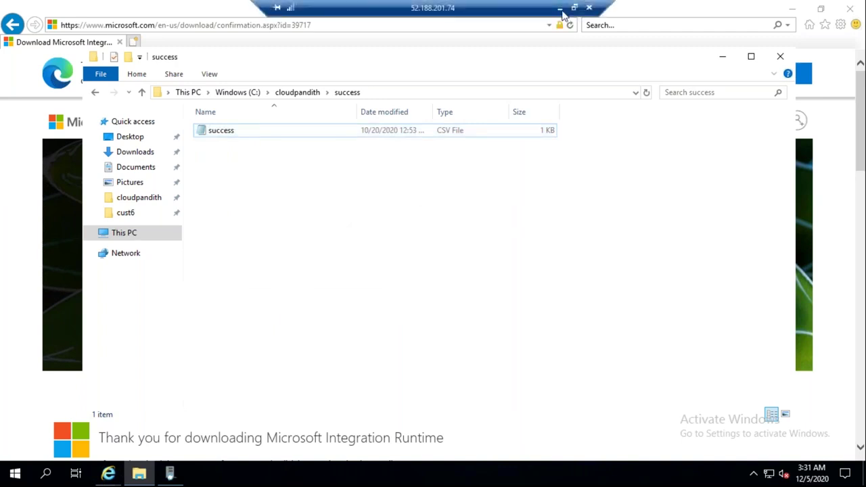
{"action": "left_click", "coordinate": [560, 10]}
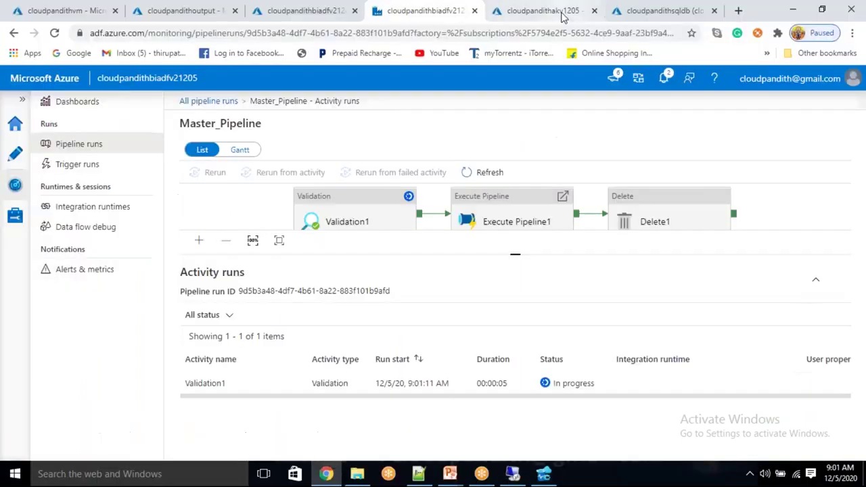
{"action": "left_click", "coordinate": [489, 173]}
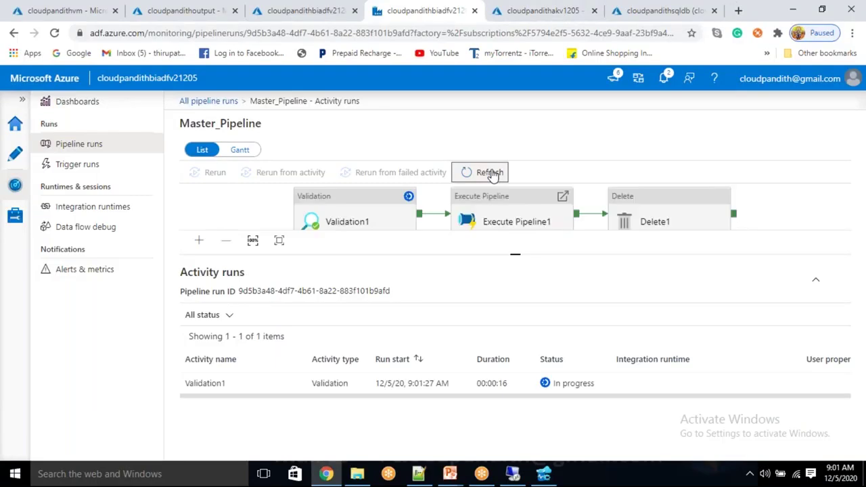
{"action": "left_click", "coordinate": [490, 172]}
{"action": "left_click", "coordinate": [489, 172]}
{"action": "left_click", "coordinate": [492, 177]}
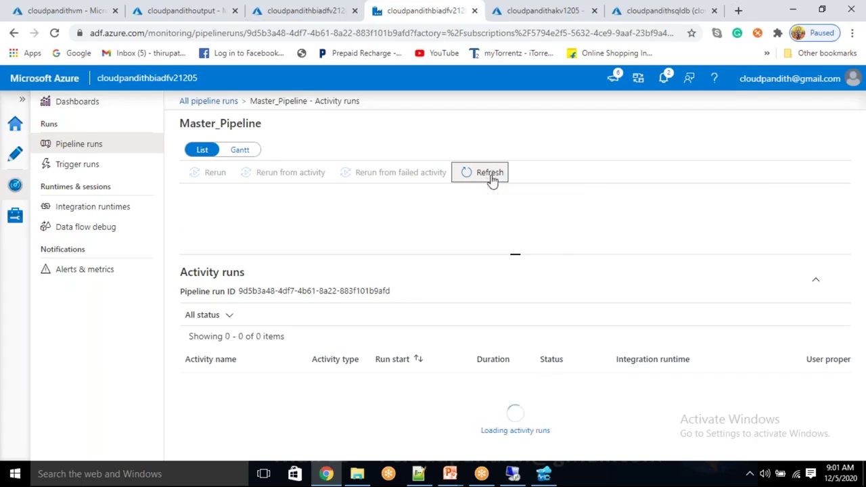
{"action": "left_click", "coordinate": [492, 178]}
{"action": "left_click", "coordinate": [492, 178]}
{"action": "left_click", "coordinate": [492, 177]}
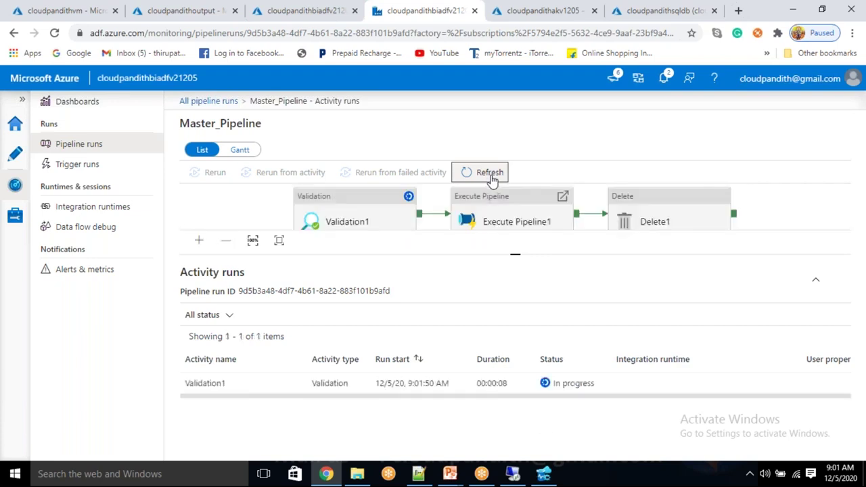
{"action": "left_click", "coordinate": [492, 177]}
{"action": "left_click", "coordinate": [15, 155]}
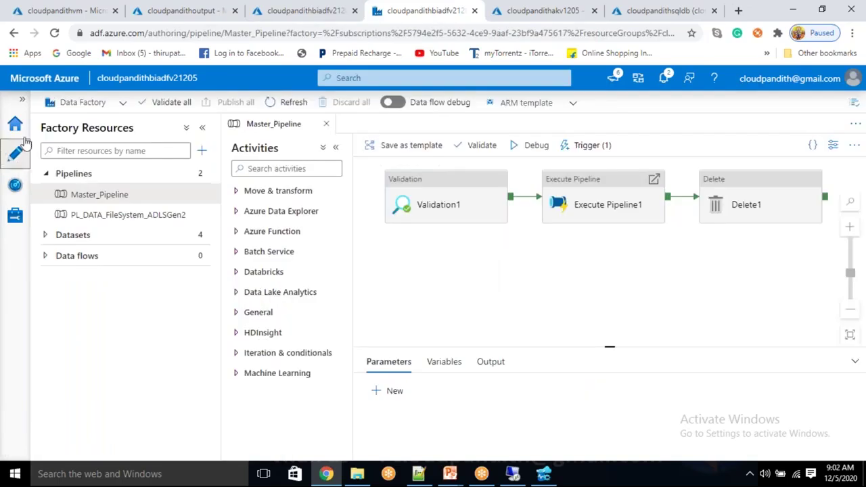
Check that DS_Validation points to C:\cloudpandith\success\success.csv, glancing at the success file on the VM.
{"action": "left_click", "coordinate": [420, 191]}
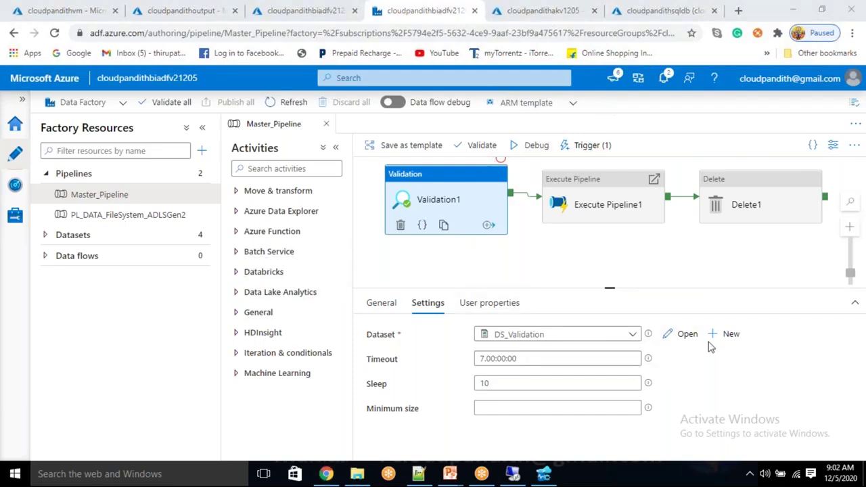
{"action": "left_click", "coordinate": [686, 339]}
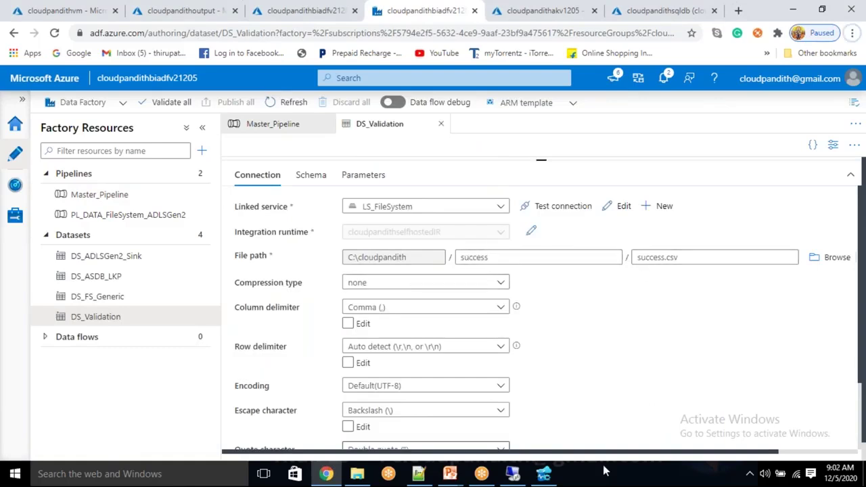
{"action": "left_click", "coordinate": [516, 477]}
{"action": "left_click", "coordinate": [240, 140]}
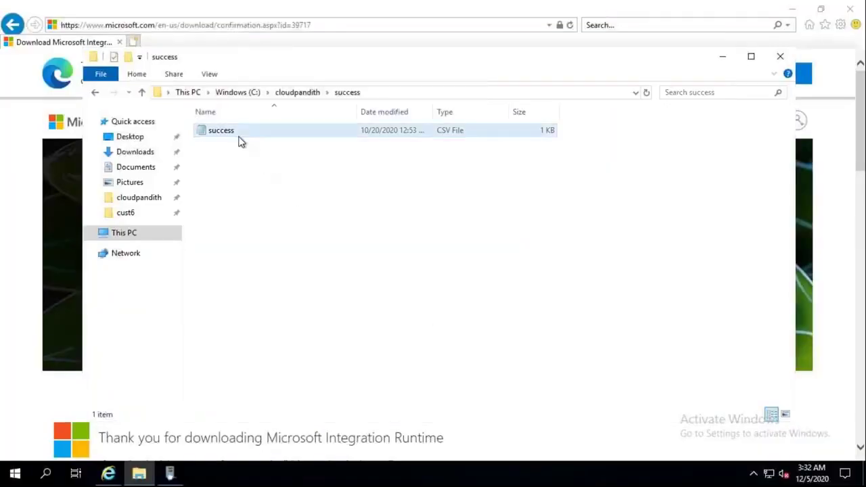
{"action": "left_click", "coordinate": [331, 201]}
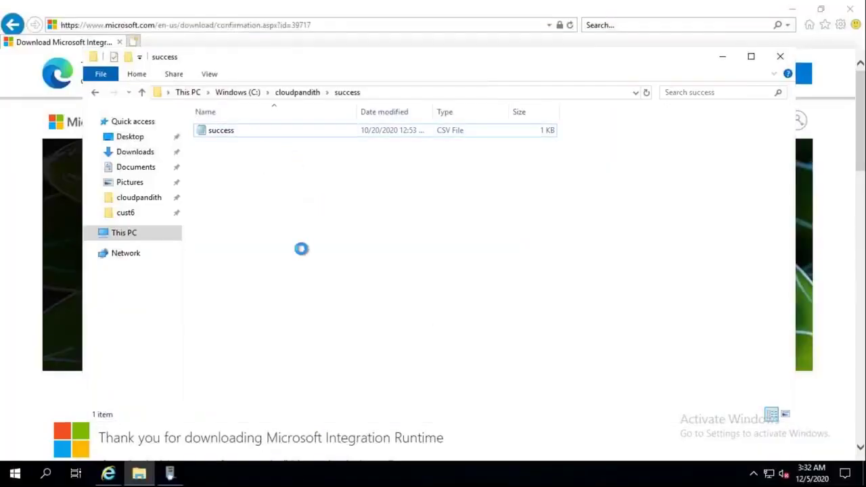
{"action": "left_click", "coordinate": [450, 5]}
{"action": "mouse_move", "coordinate": [519, 8]}
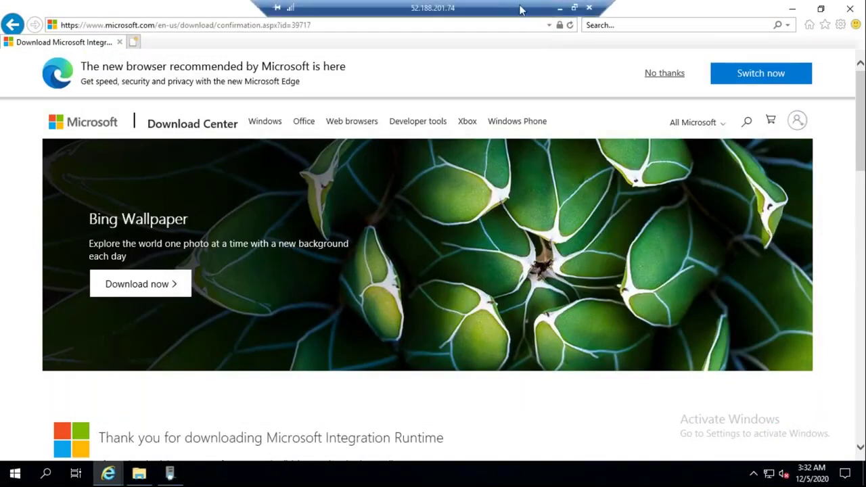
{"action": "left_click", "coordinate": [563, 8]}
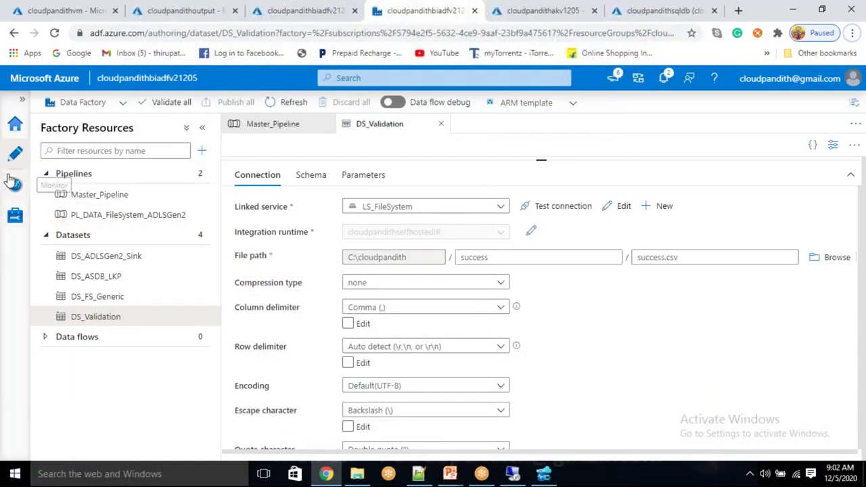
Check Master_Pipeline's activity runs, then refresh pipeline runs until PL_DATA_FileSystem_ADLSGen2 shows in progress from 9:02:00 AM.
{"action": "left_click", "coordinate": [17, 186]}
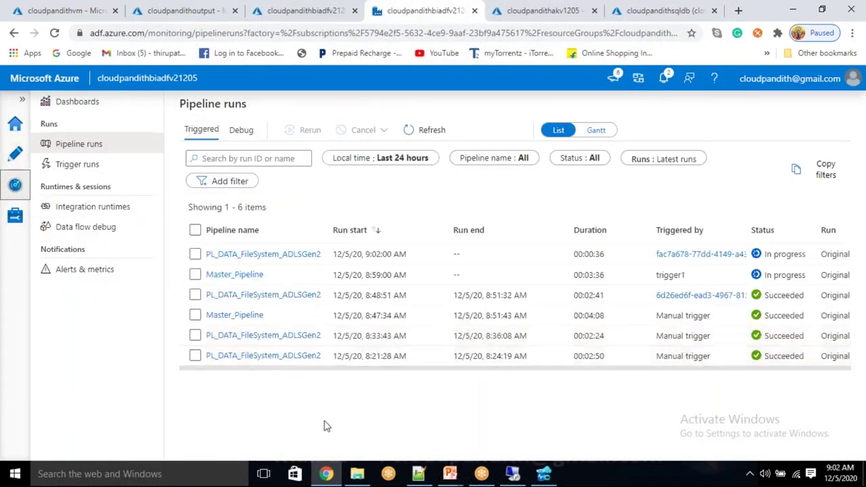
{"action": "left_click", "coordinate": [235, 277]}
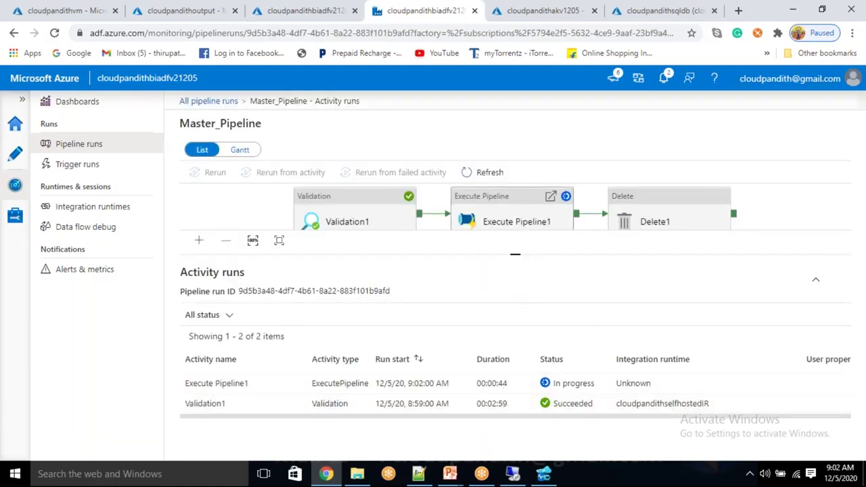
{"action": "left_click", "coordinate": [487, 172]}
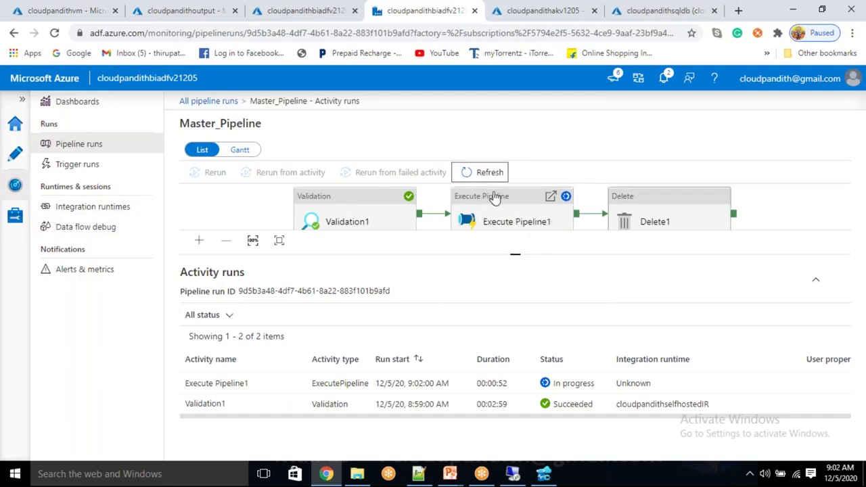
{"action": "left_click", "coordinate": [221, 100]}
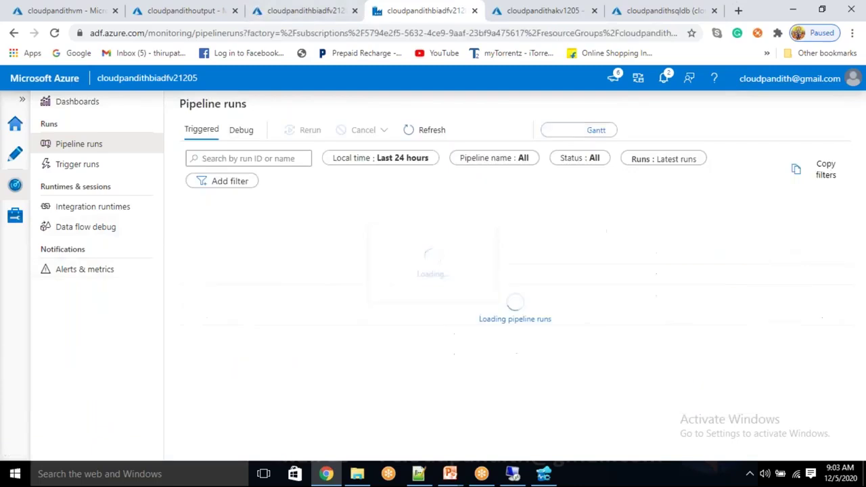
{"action": "left_click", "coordinate": [431, 135]}
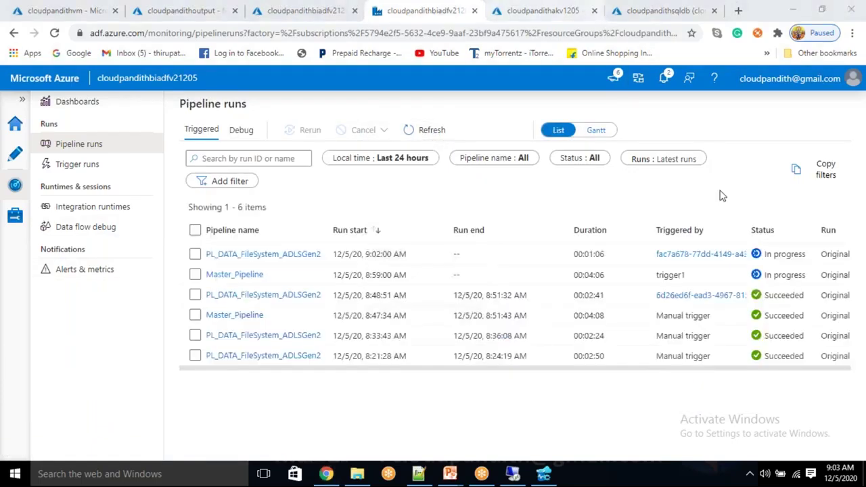
{"action": "left_click", "coordinate": [431, 138]}
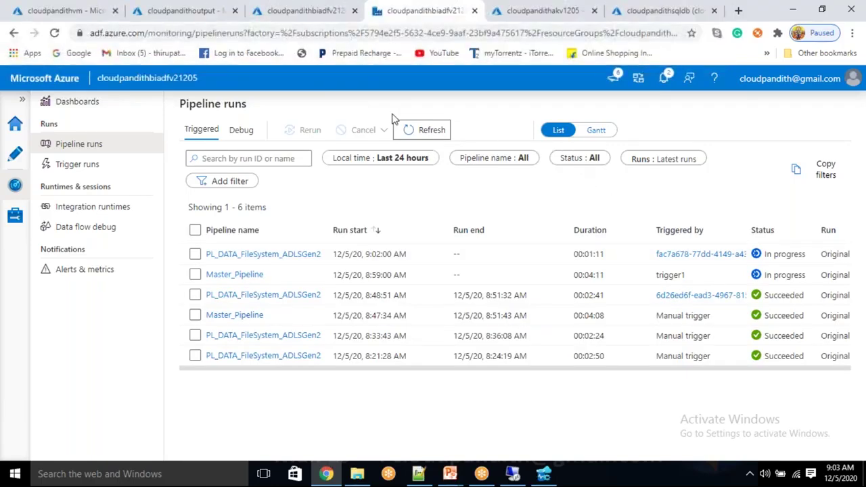
{"action": "left_click", "coordinate": [424, 133]}
{"action": "mouse_move", "coordinate": [276, 273]}
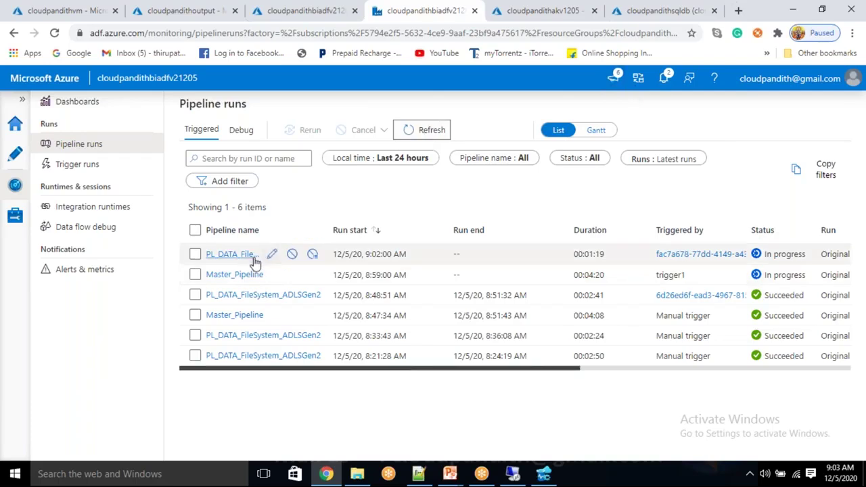
Refresh the cloudpandithoutput container until folders cust1 through cust4 appear, then return to the VM.
{"action": "left_click", "coordinate": [181, 9]}
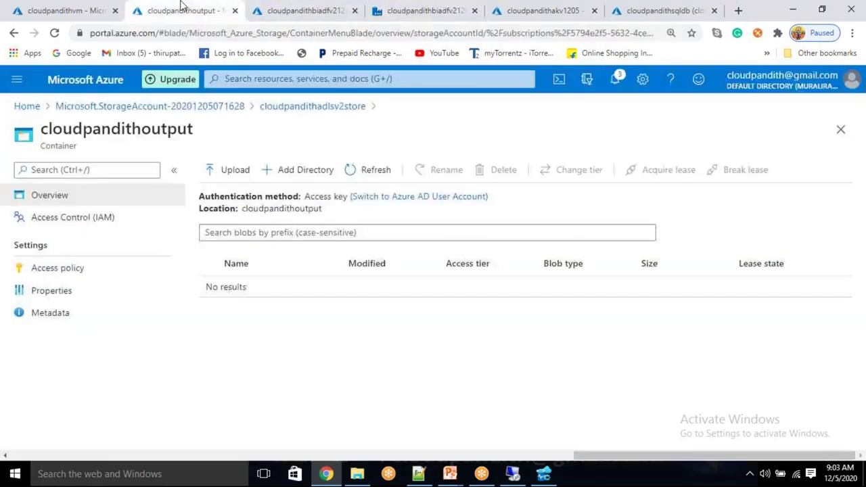
{"action": "left_click", "coordinate": [371, 175]}
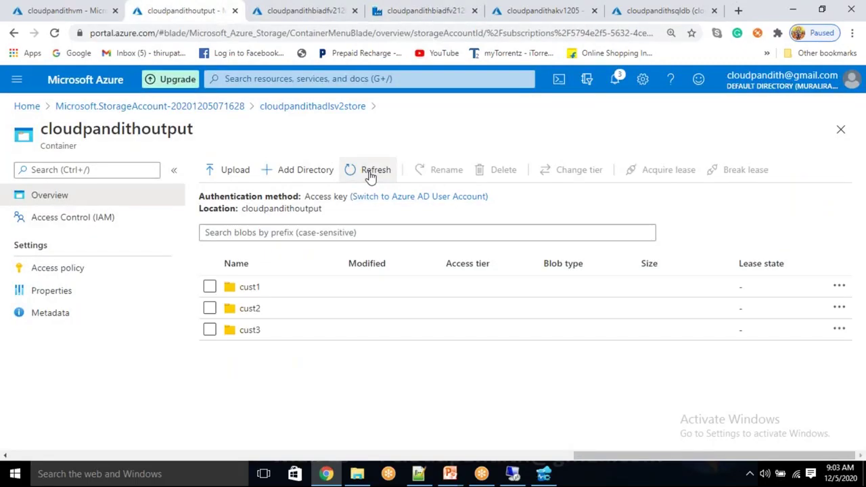
{"action": "left_click", "coordinate": [370, 175]}
{"action": "left_click", "coordinate": [370, 175]}
{"action": "left_click", "coordinate": [354, 166]}
{"action": "left_click", "coordinate": [353, 166]}
{"action": "left_click", "coordinate": [353, 167]}
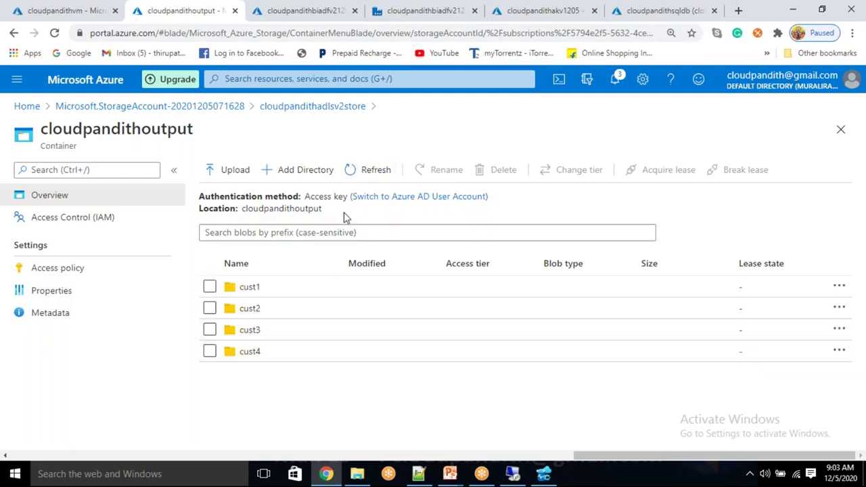
{"action": "left_click", "coordinate": [512, 474]}
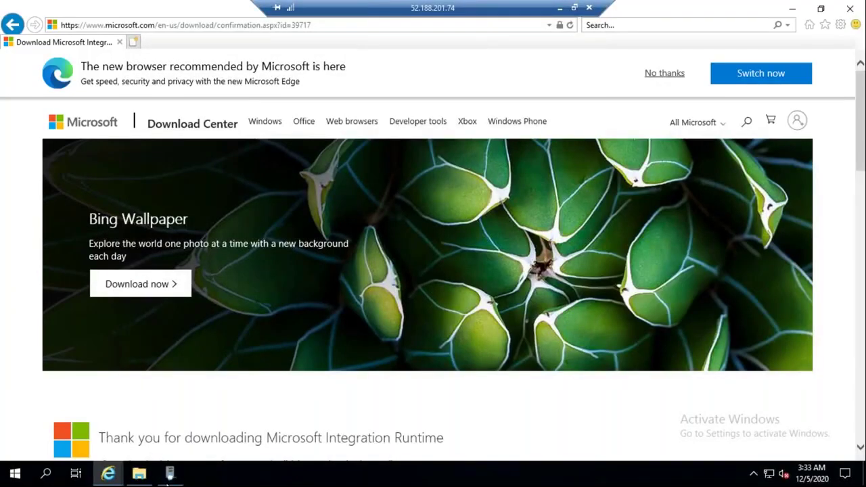
On the VM, open C:\cloudpandith\success in File Explorer to confirm it is now empty.
{"action": "left_click", "coordinate": [149, 477]}
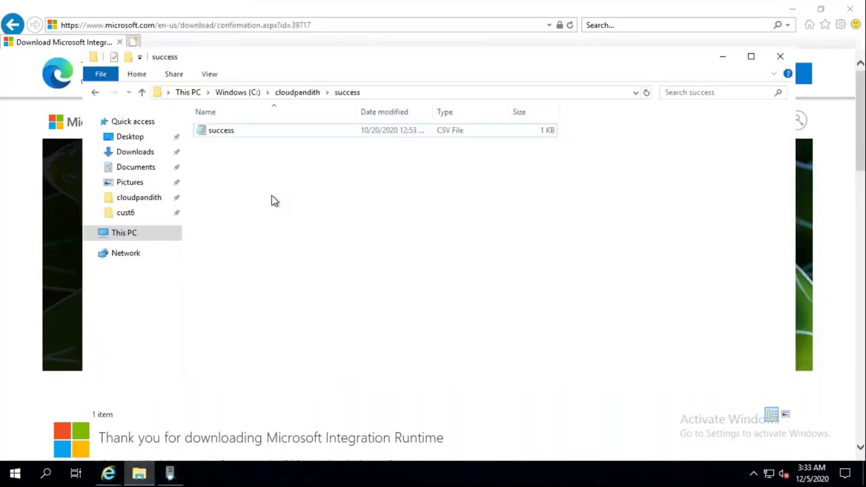
{"action": "left_click", "coordinate": [292, 92]}
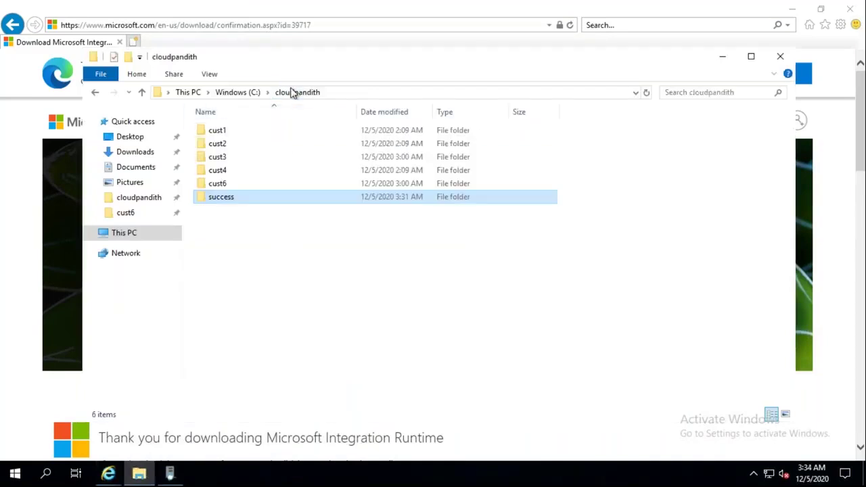
{"action": "left_click", "coordinate": [223, 197]}
{"action": "double_click", "coordinate": [306, 200]}
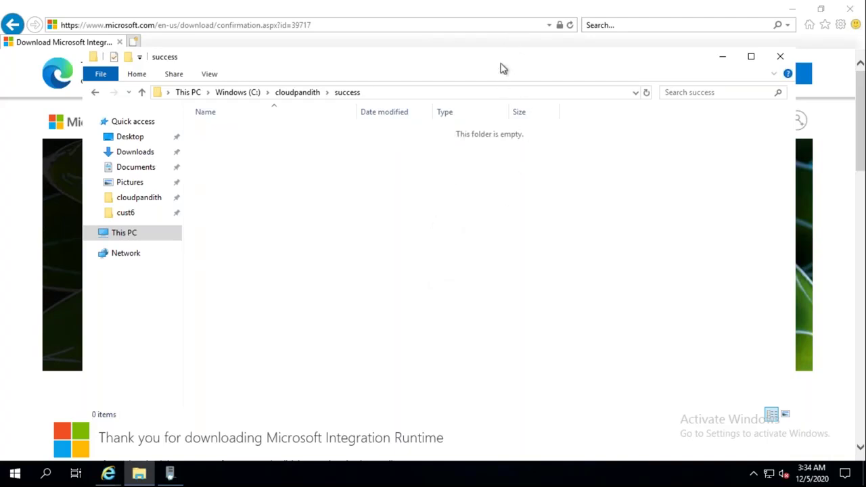
Minimize File Explorer and the RDP session to return to the local Azure Portal.
{"action": "left_click_drag", "start_coordinate": [485, 74], "coordinate": [482, 95]}
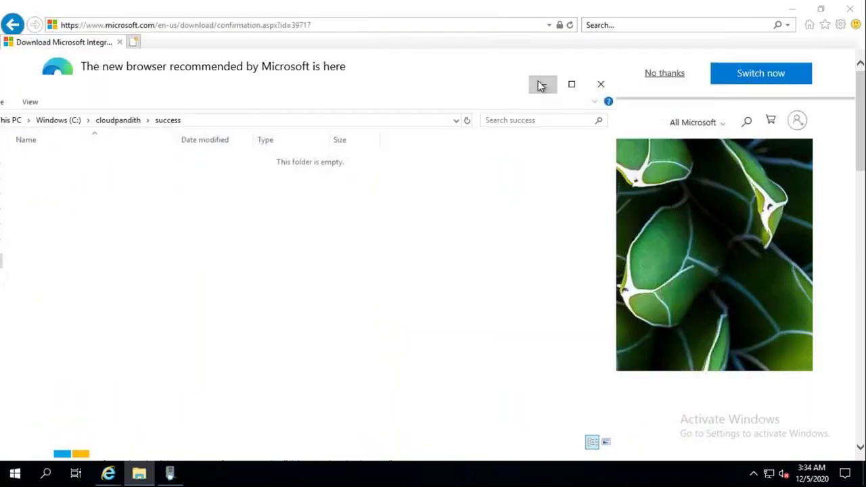
{"action": "left_click", "coordinate": [542, 86]}
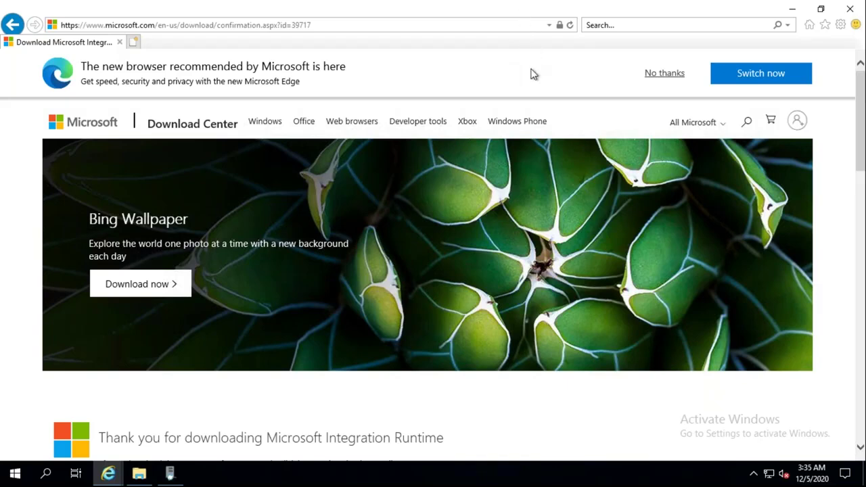
{"action": "left_click", "coordinate": [140, 475]}
{"action": "mouse_move", "coordinate": [414, 5]}
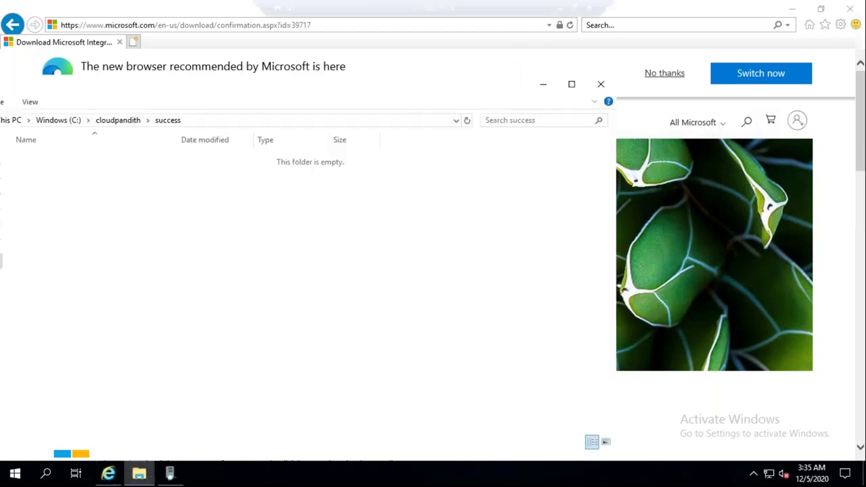
{"action": "left_click", "coordinate": [559, 8]}
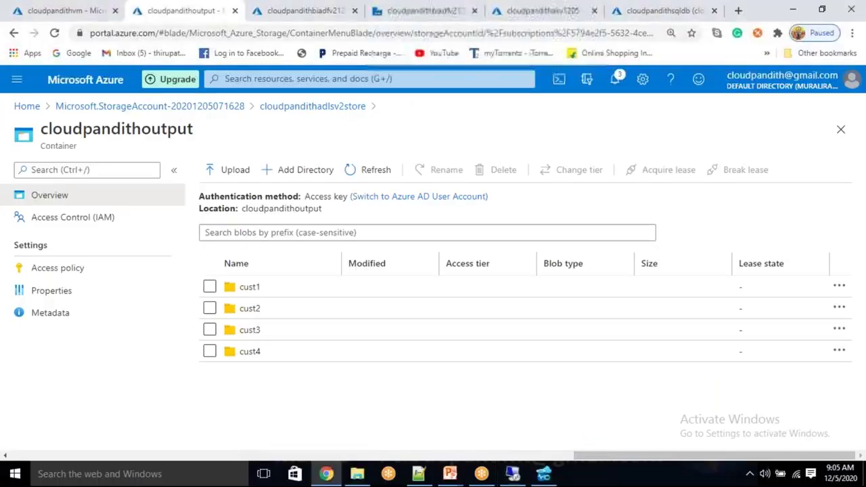
Refresh cloudpandithoutput to confirm cust6 appears, then return to Data Factory's Author view.
{"action": "left_click", "coordinate": [369, 170]}
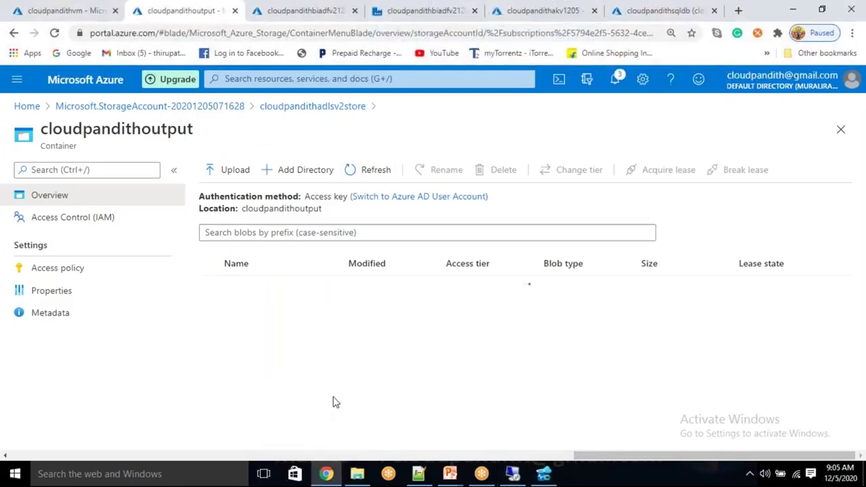
{"action": "left_click", "coordinate": [401, 7]}
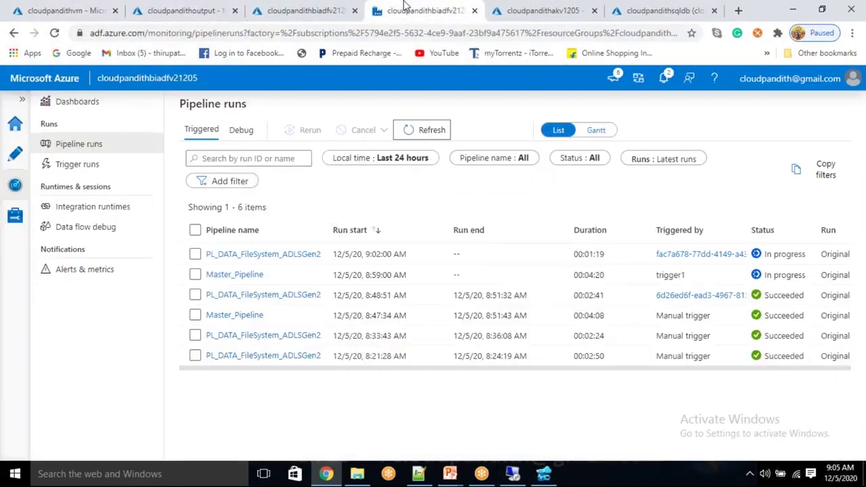
{"action": "left_click", "coordinate": [14, 156]}
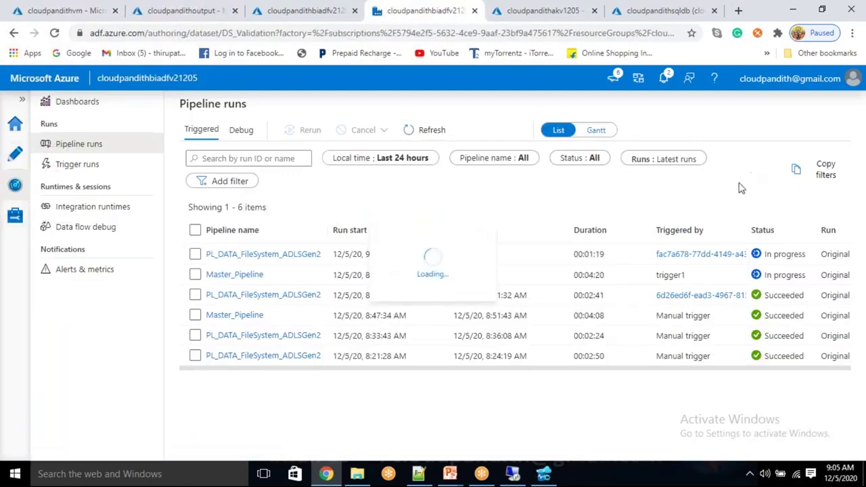